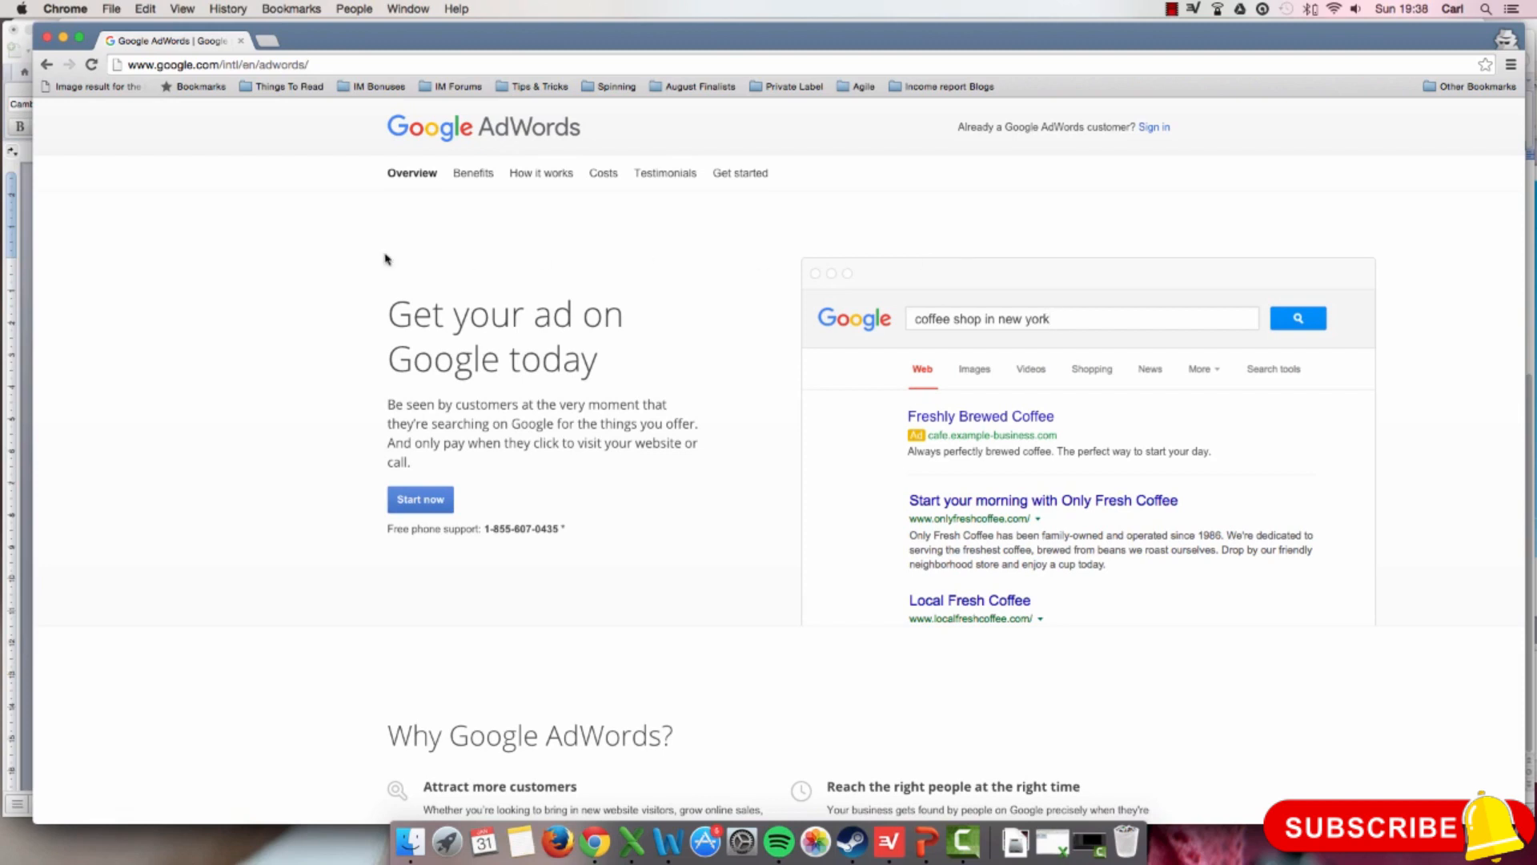
Step: In the Word document, select the full keyword list from "Baseball glove" to "Outfield baseball glove", and switch back to Chrome
{"action": "left_click", "coordinate": [24, 340]}
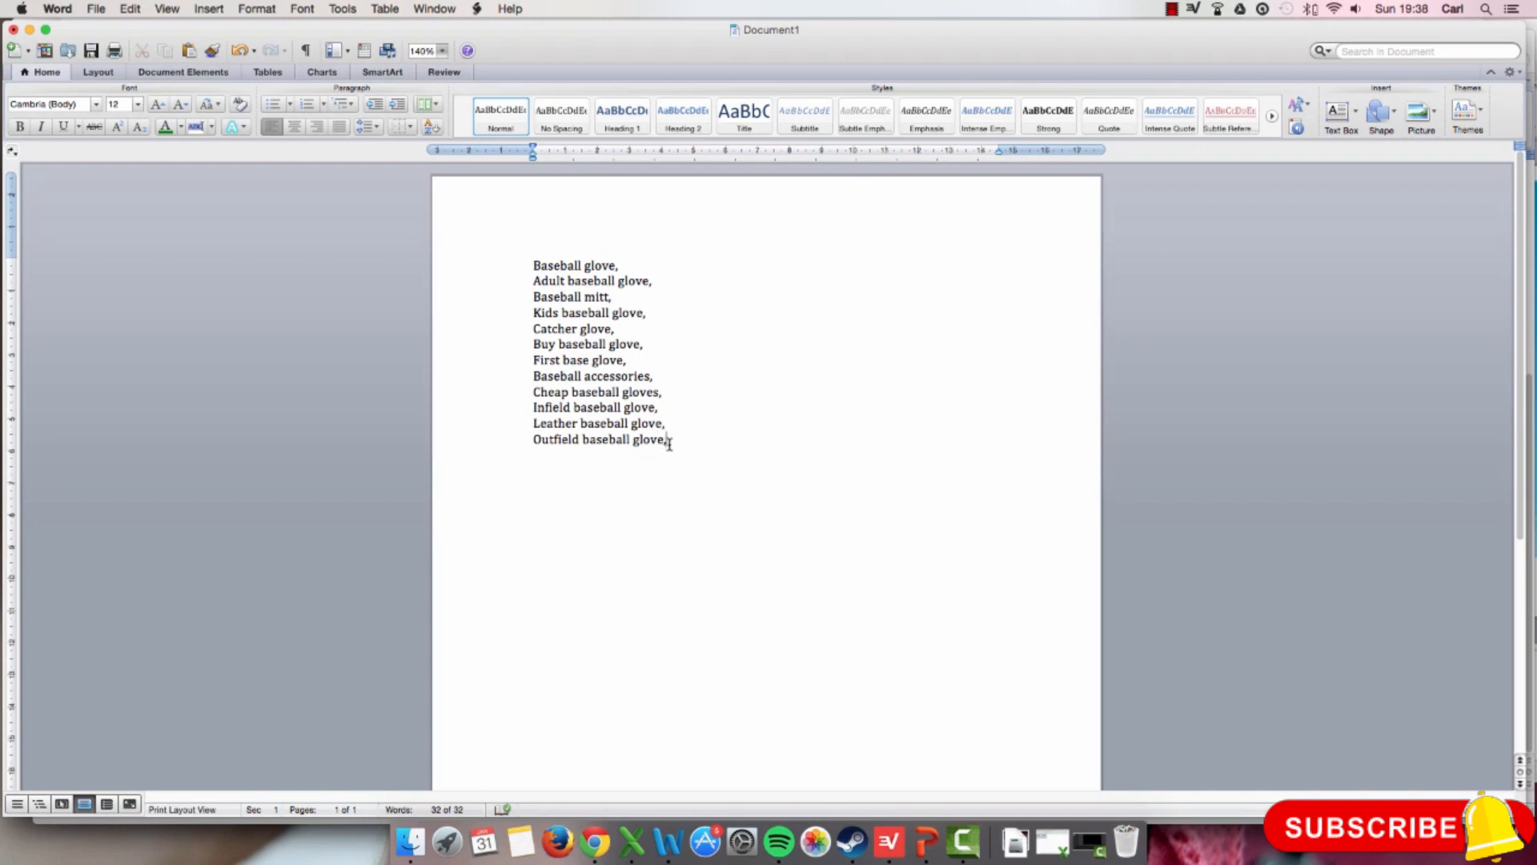
{"action": "left_click_drag", "start_coordinate": [669, 443], "coordinate": [531, 270]}
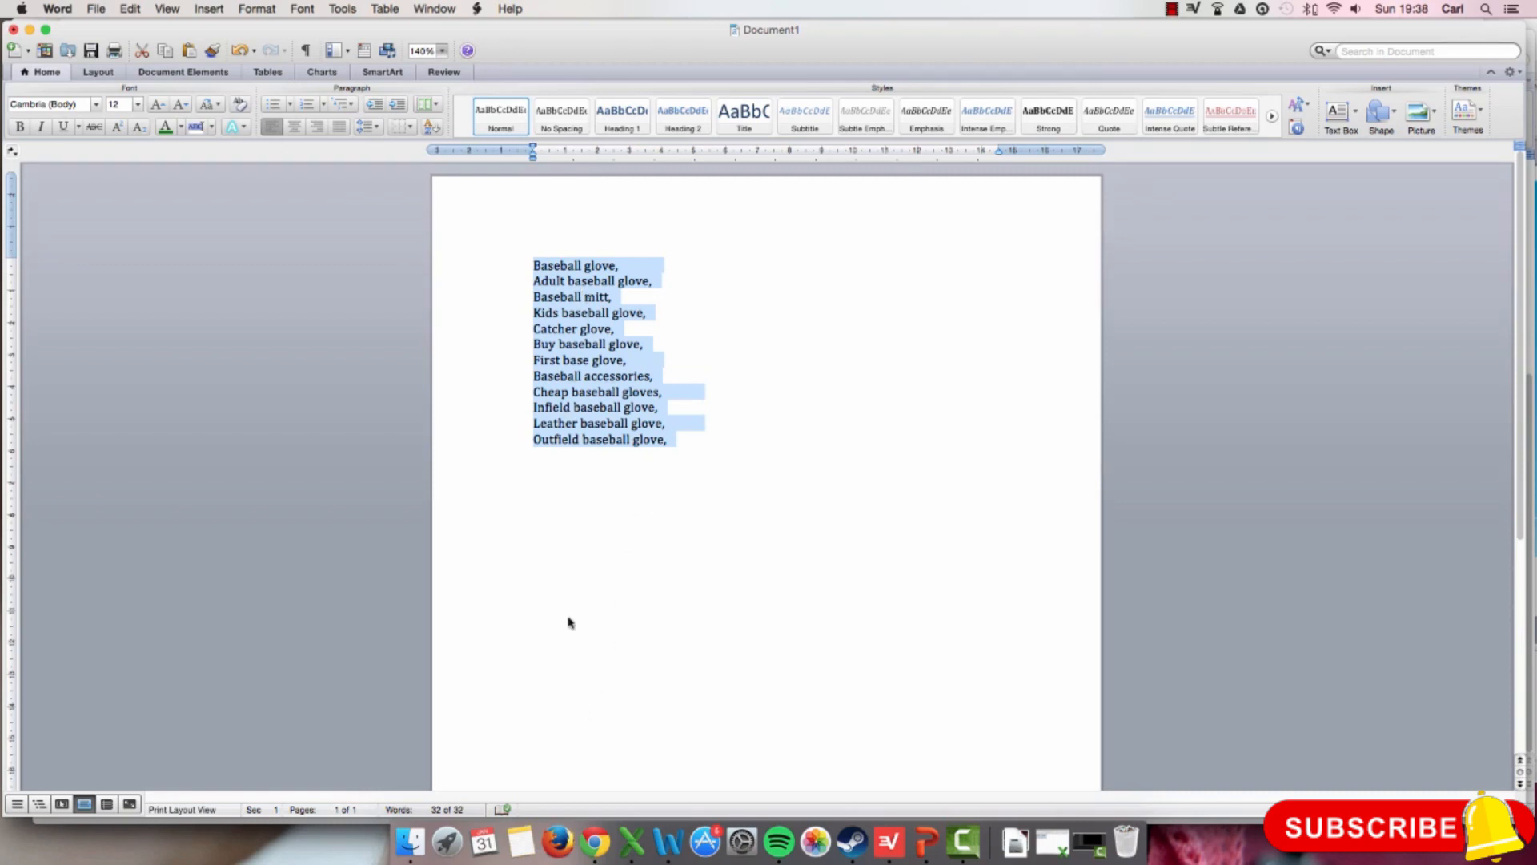
{"action": "left_click", "coordinate": [595, 842]}
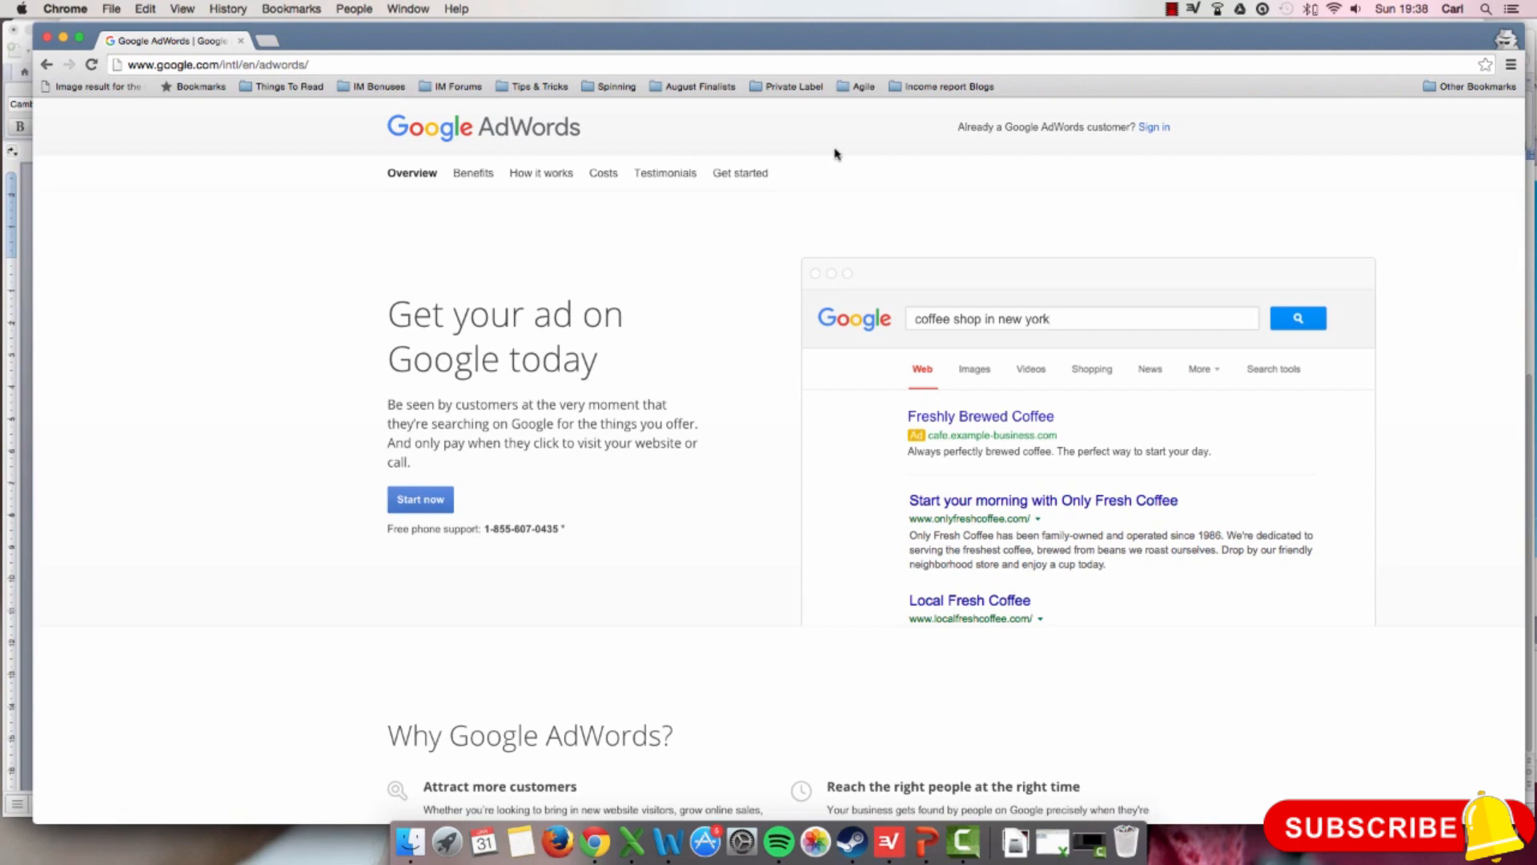
Step: Sign in to Google AdWords by entering the account's e-mail address and the account password
{"action": "left_click", "coordinate": [1155, 129]}
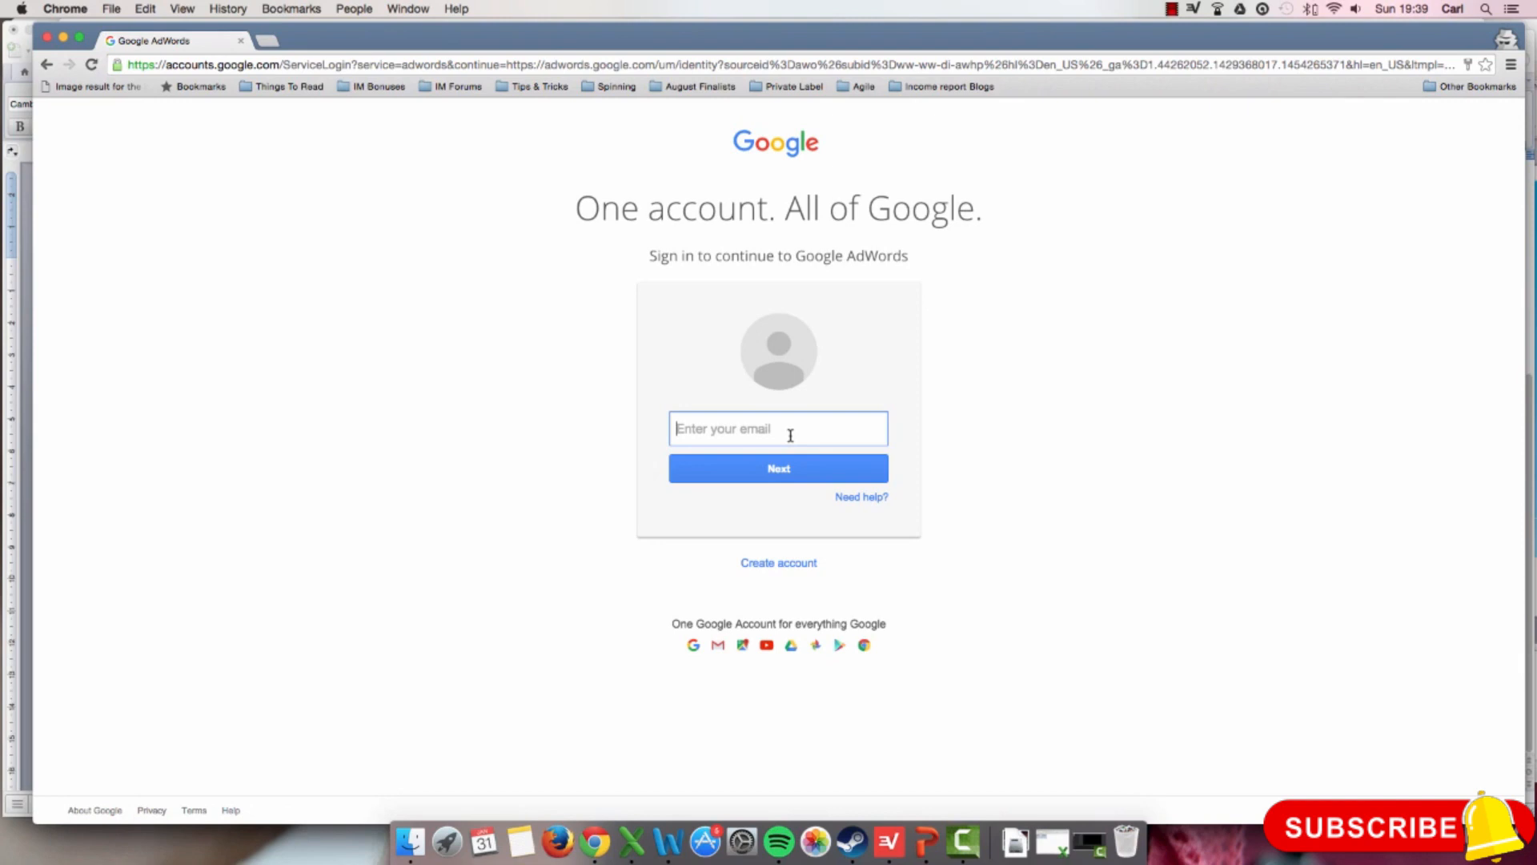
{"action": "type", "text": "em"}
{"action": "key", "text": "Down"}
{"action": "key", "text": "Return"}
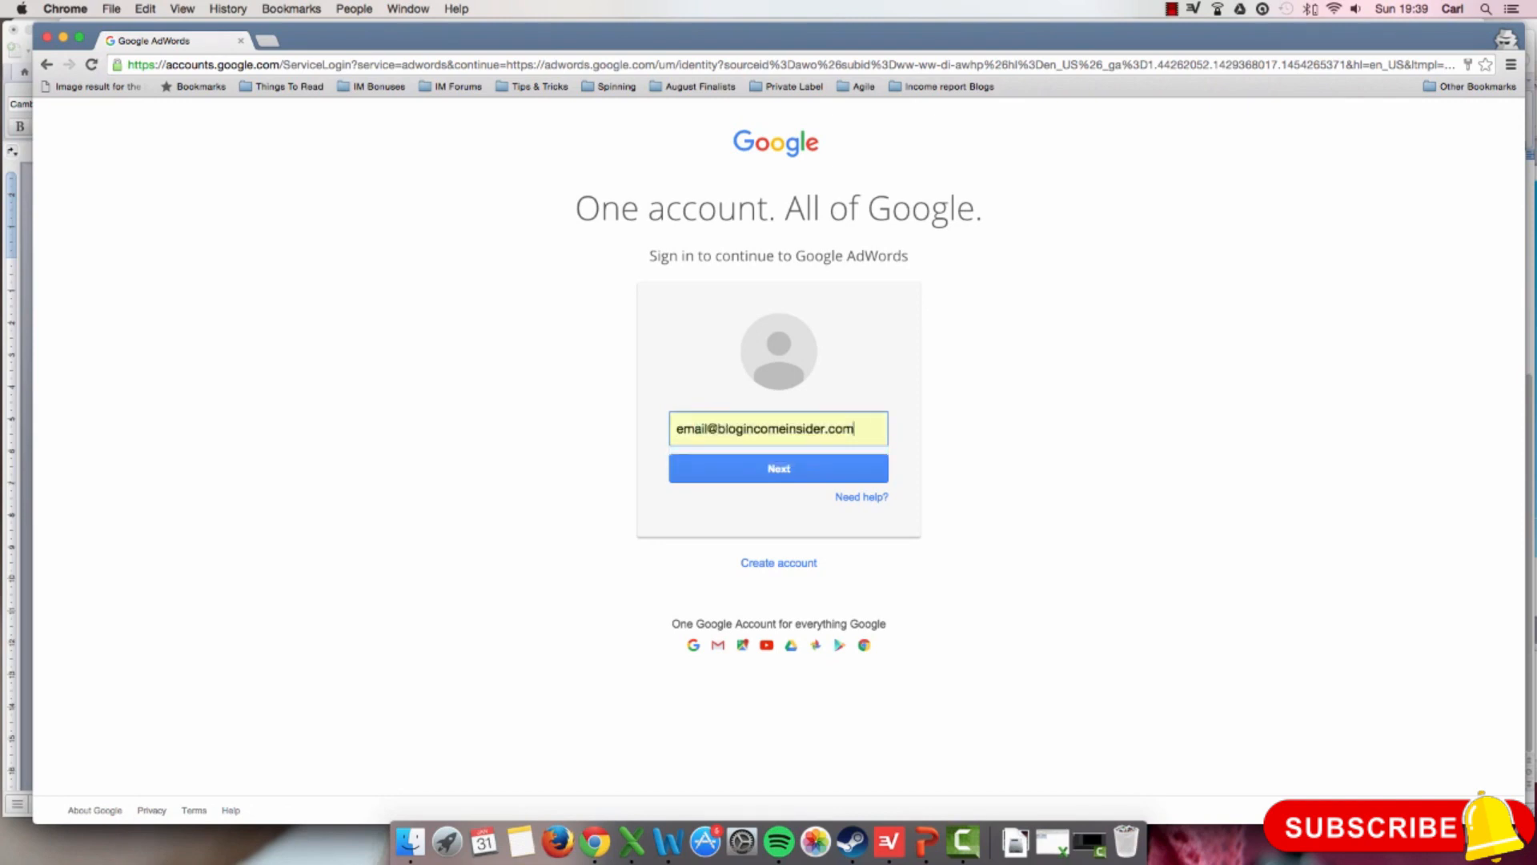
{"action": "left_click", "coordinate": [765, 468]}
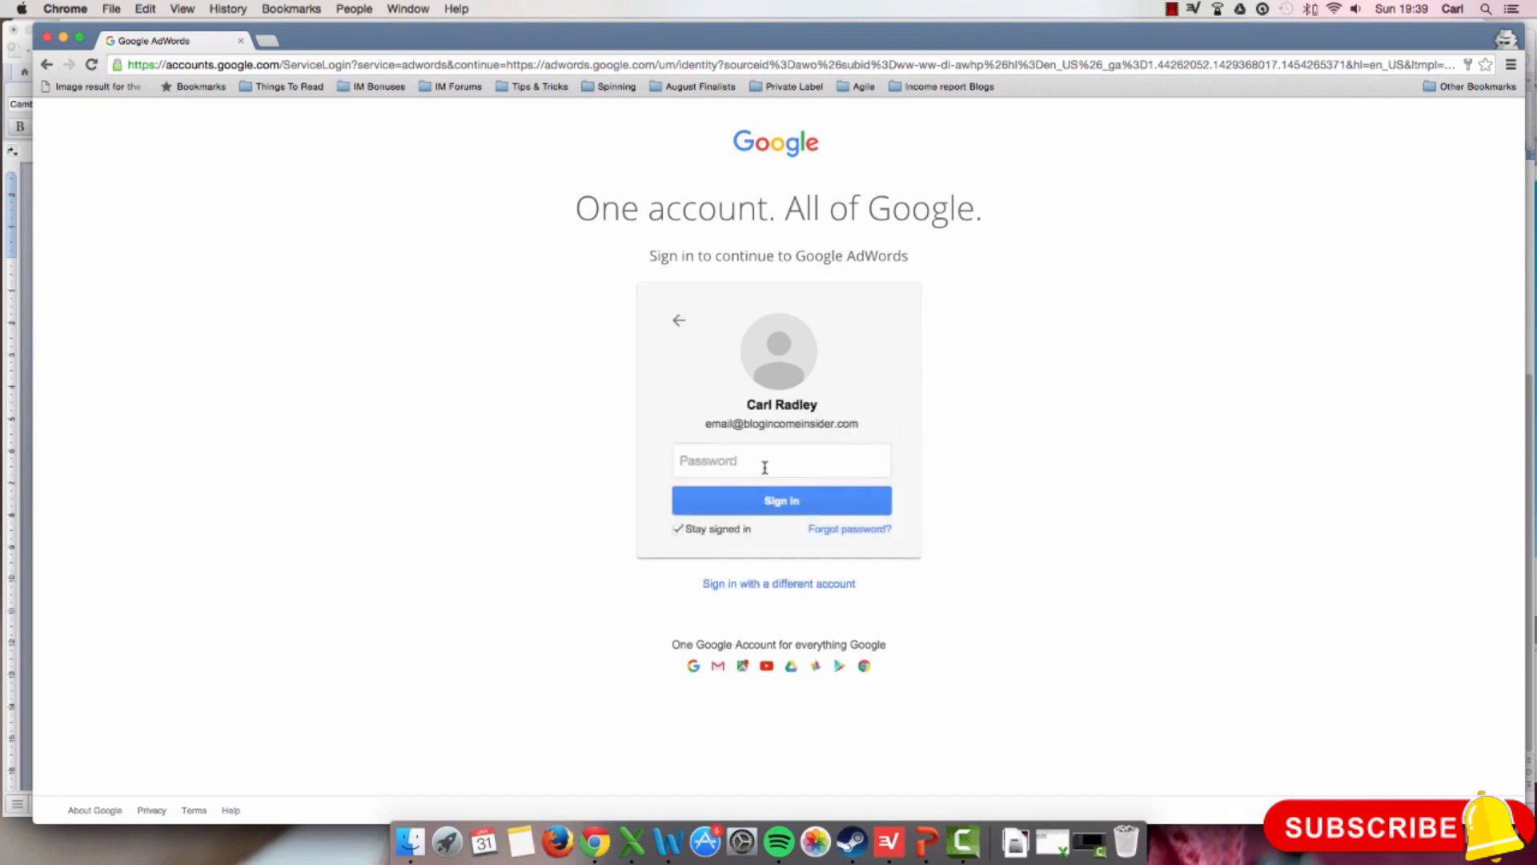
{"action": "type", "text": "********"}
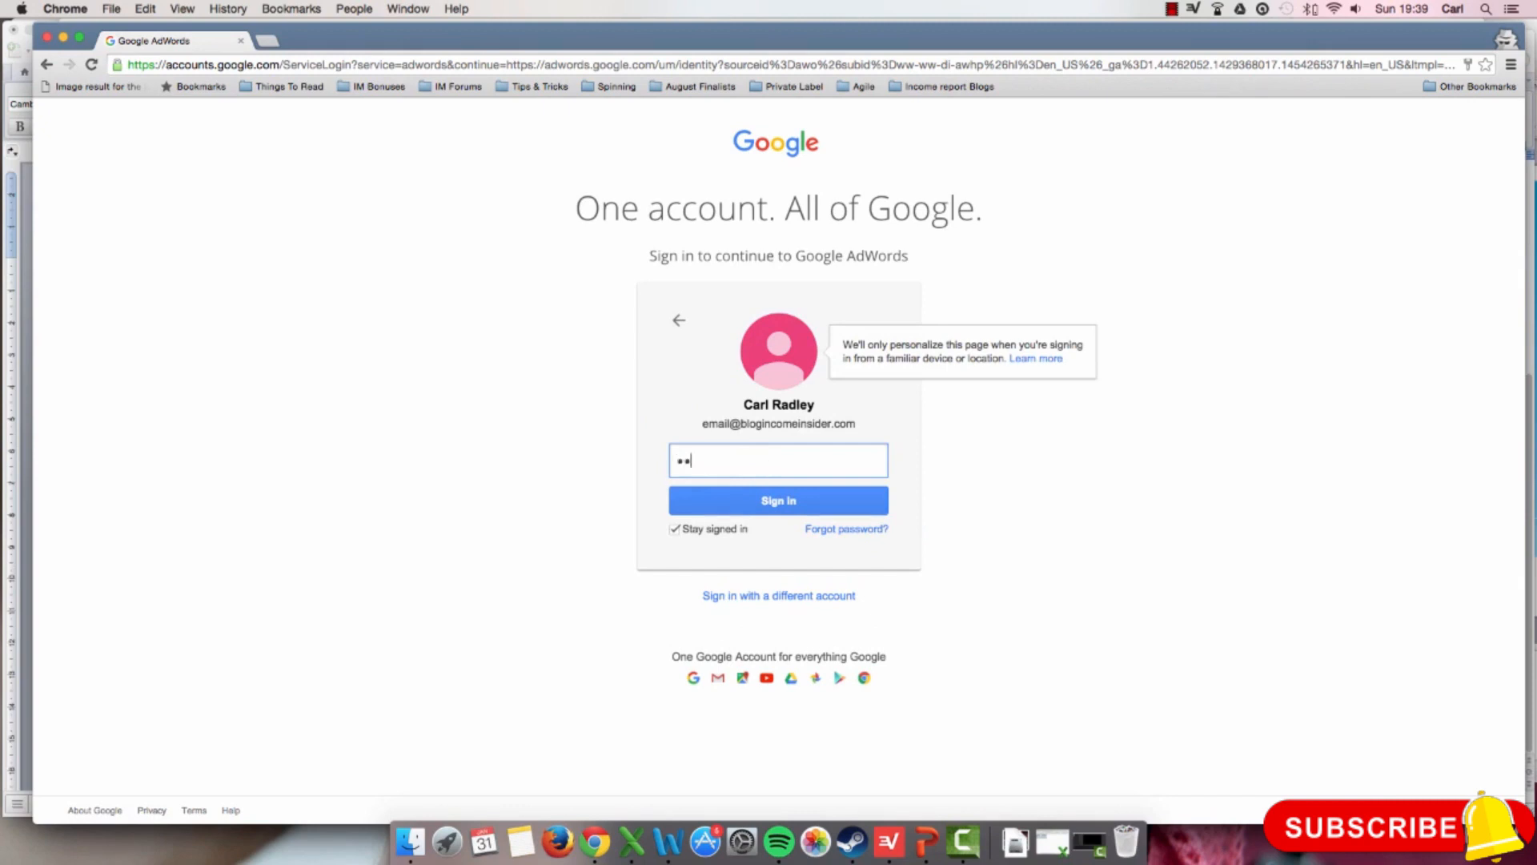
{"action": "type", "text": "*"}
{"action": "left_click", "coordinate": [773, 505]}
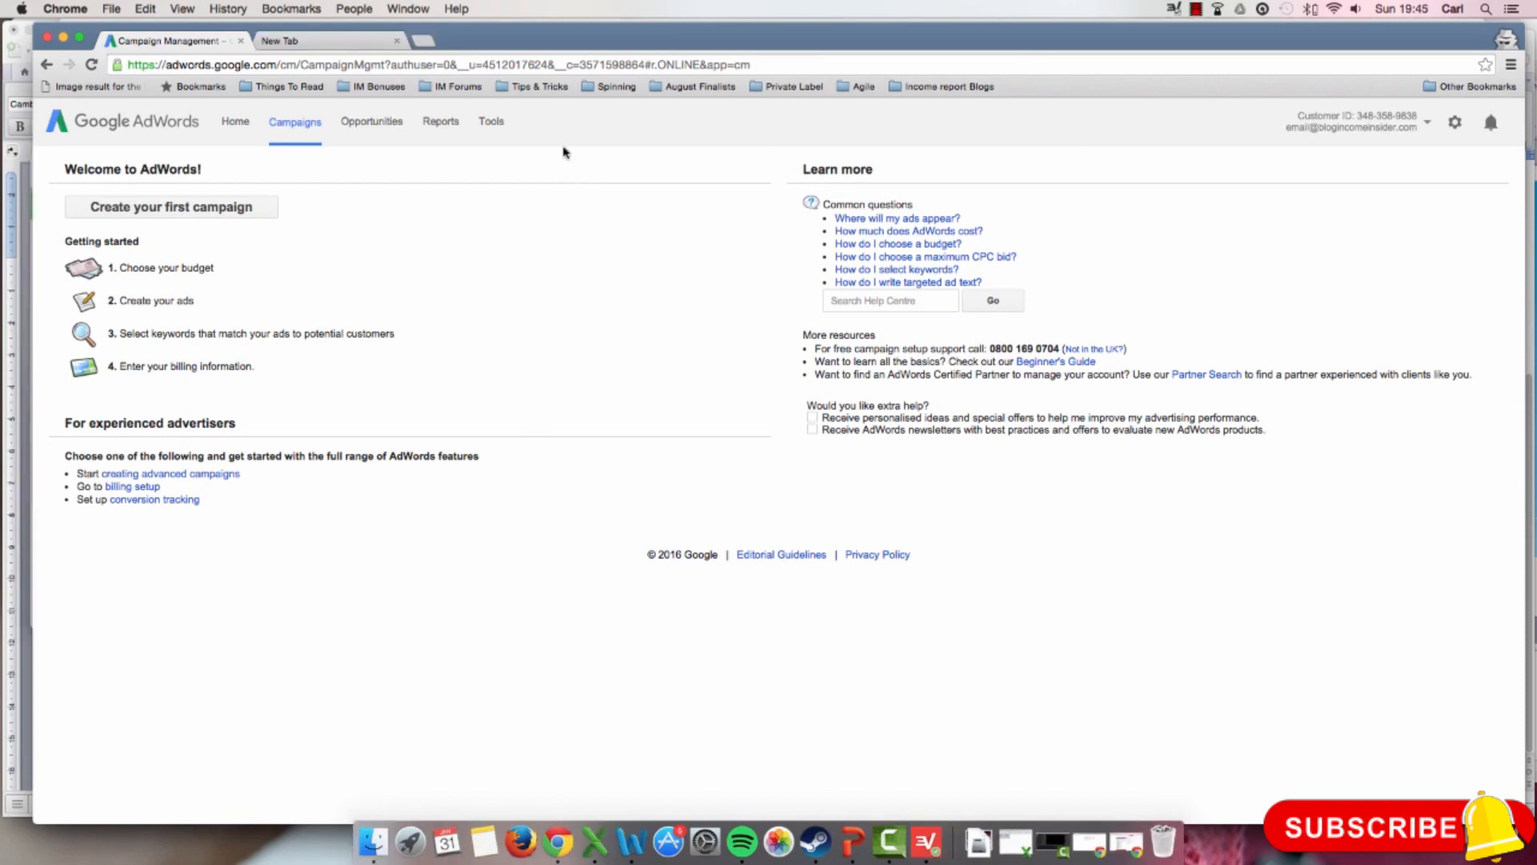
Step: Open Keyword Planner and expand the option to search for new keywords using a phrase, website or category
{"action": "left_click", "coordinate": [502, 130]}
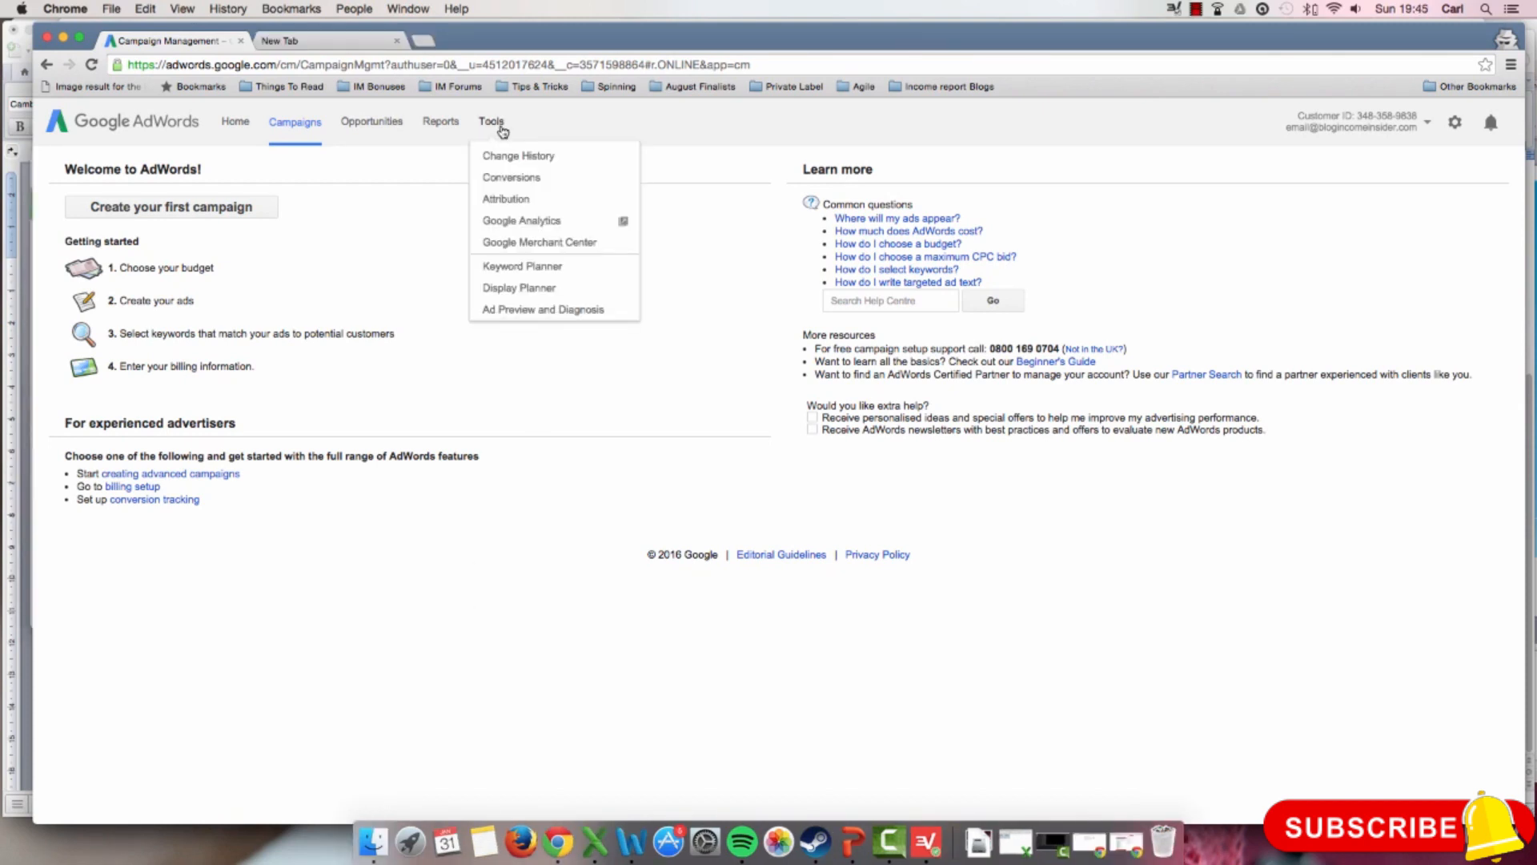
{"action": "left_click", "coordinate": [530, 268]}
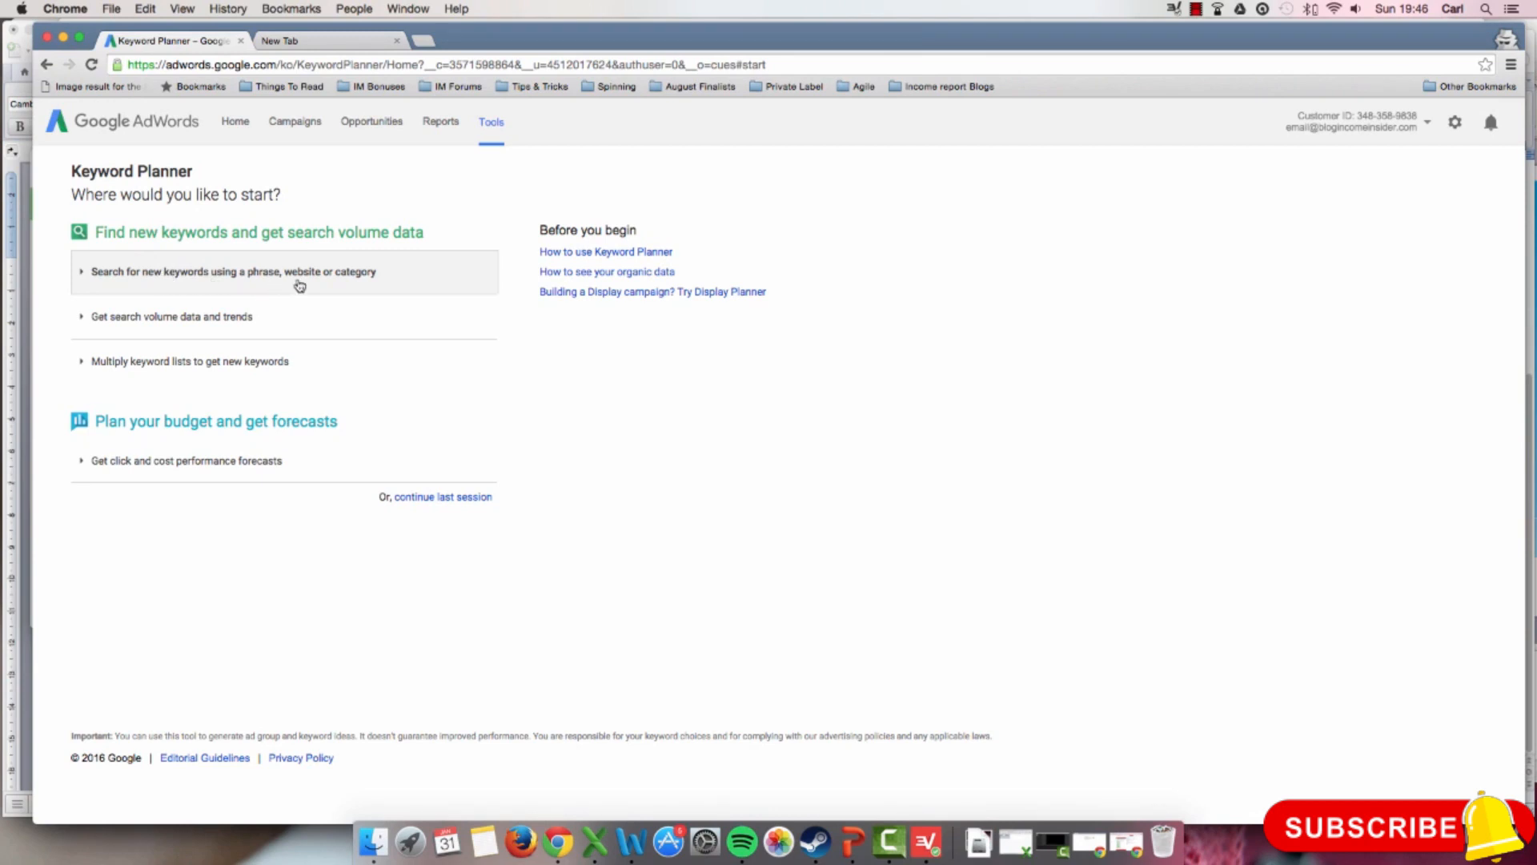
{"action": "left_click", "coordinate": [406, 280]}
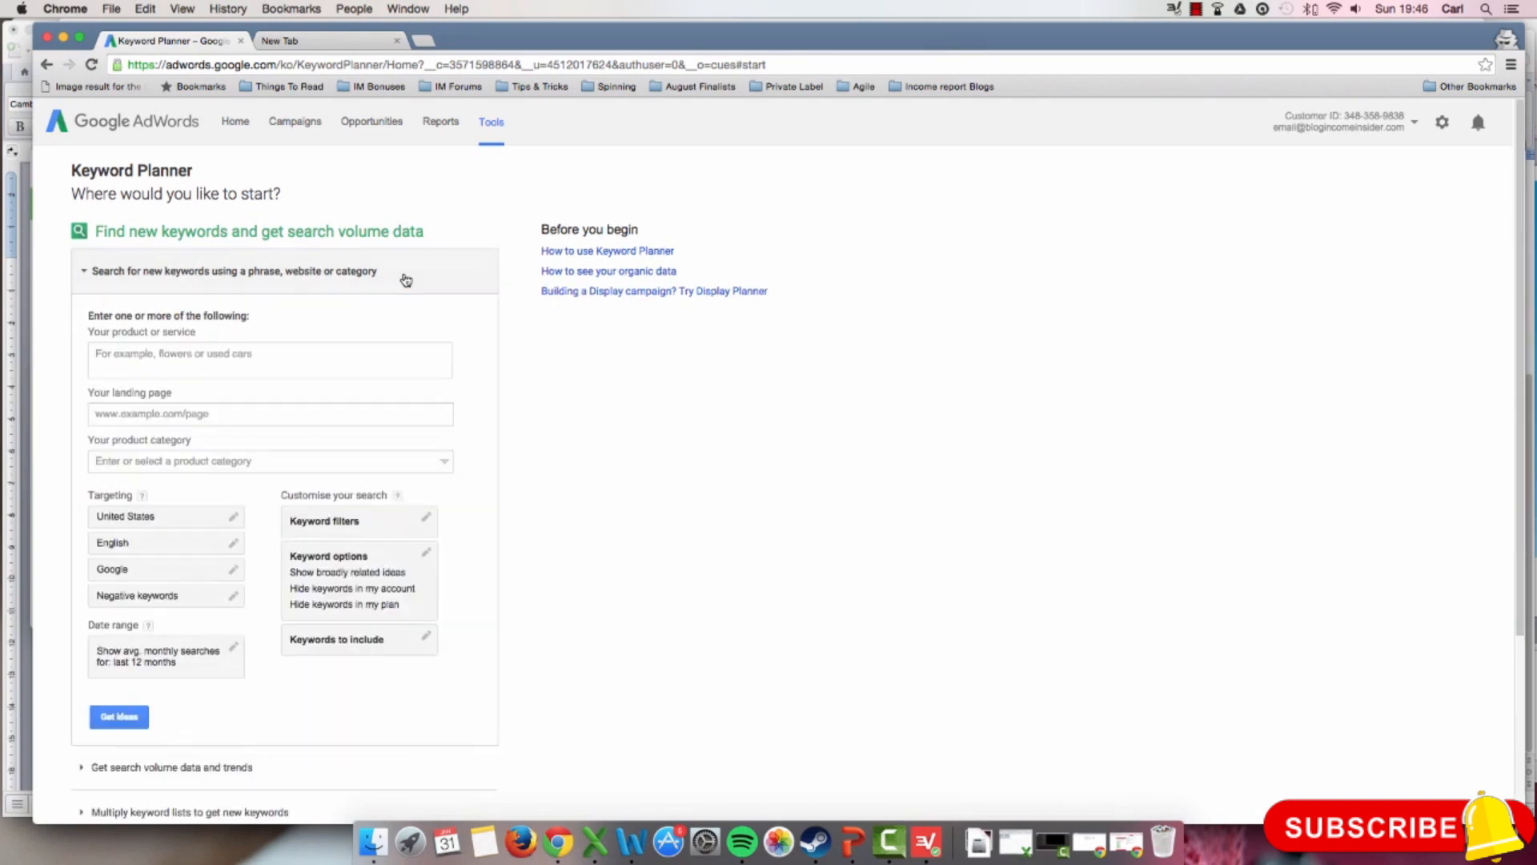
{"action": "left_click", "coordinate": [327, 350]}
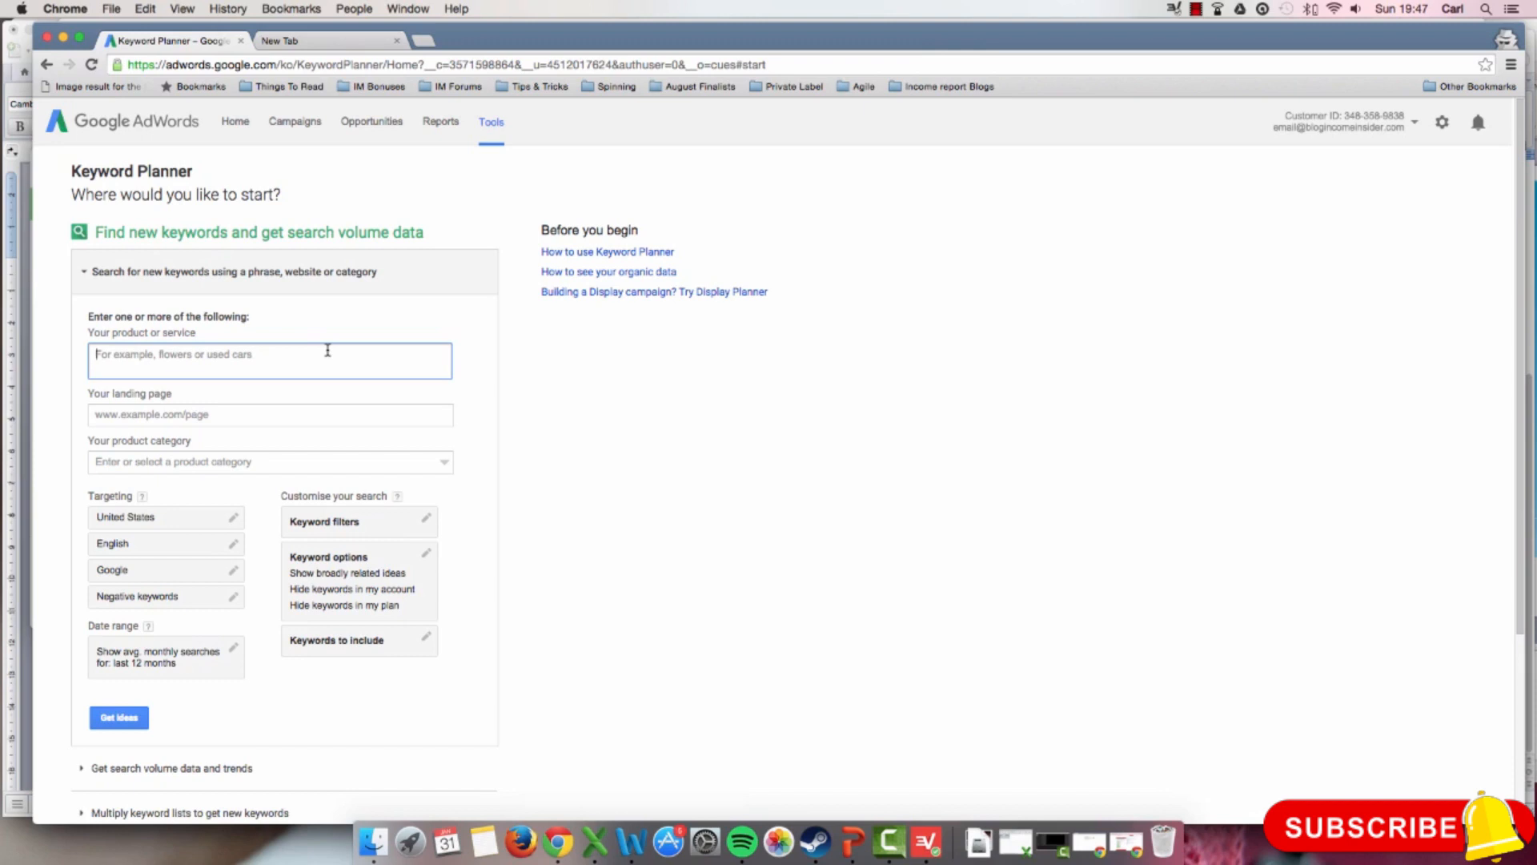
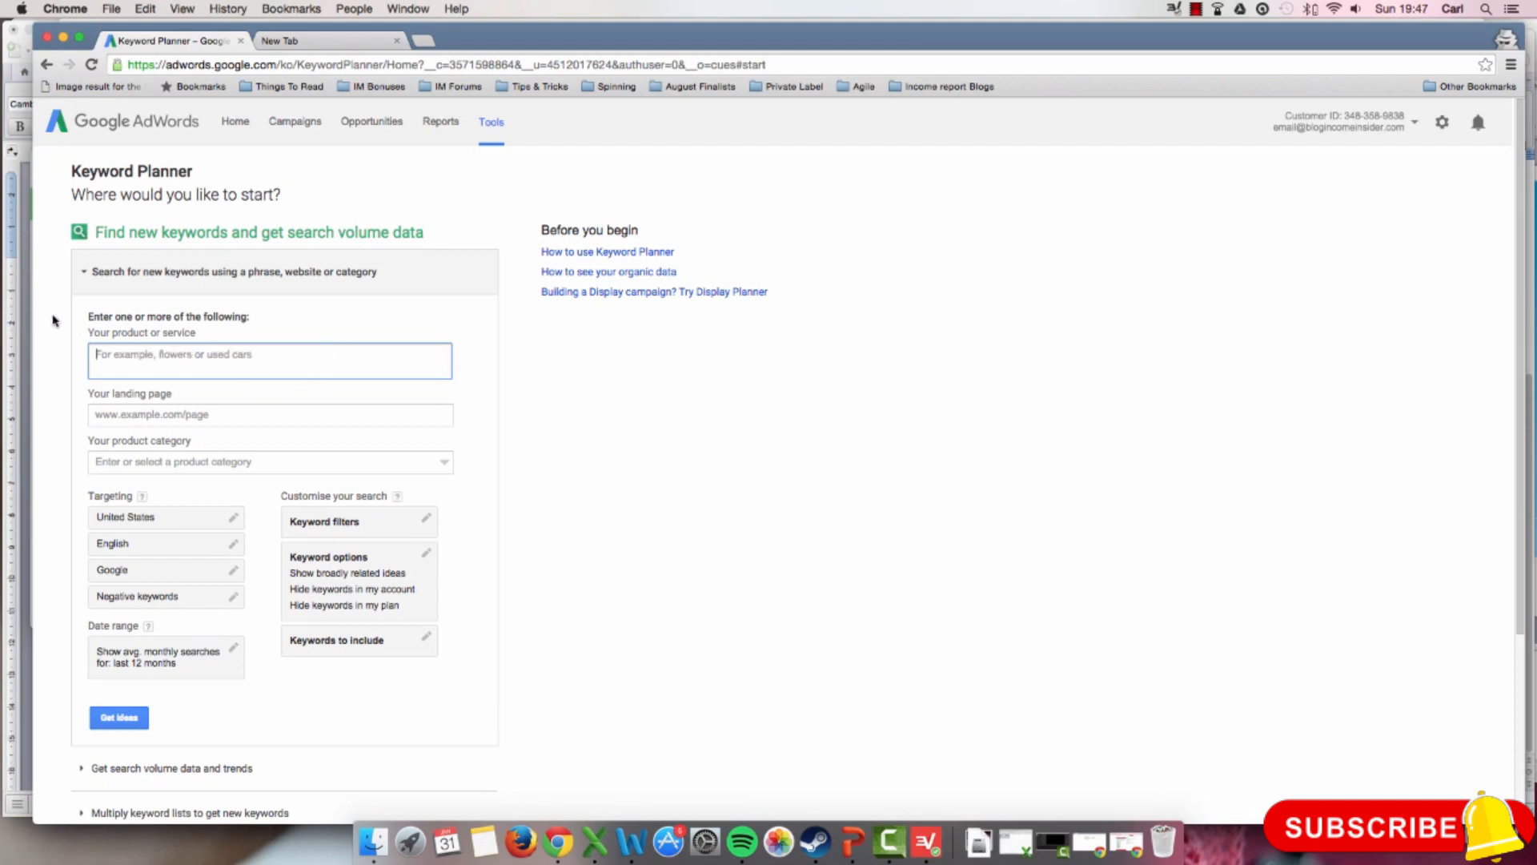
Step: Copy the selected keyword list from the Word document, paste it as the product or service in Keyword Planner, and check the entries
{"action": "left_click", "coordinate": [27, 326]}
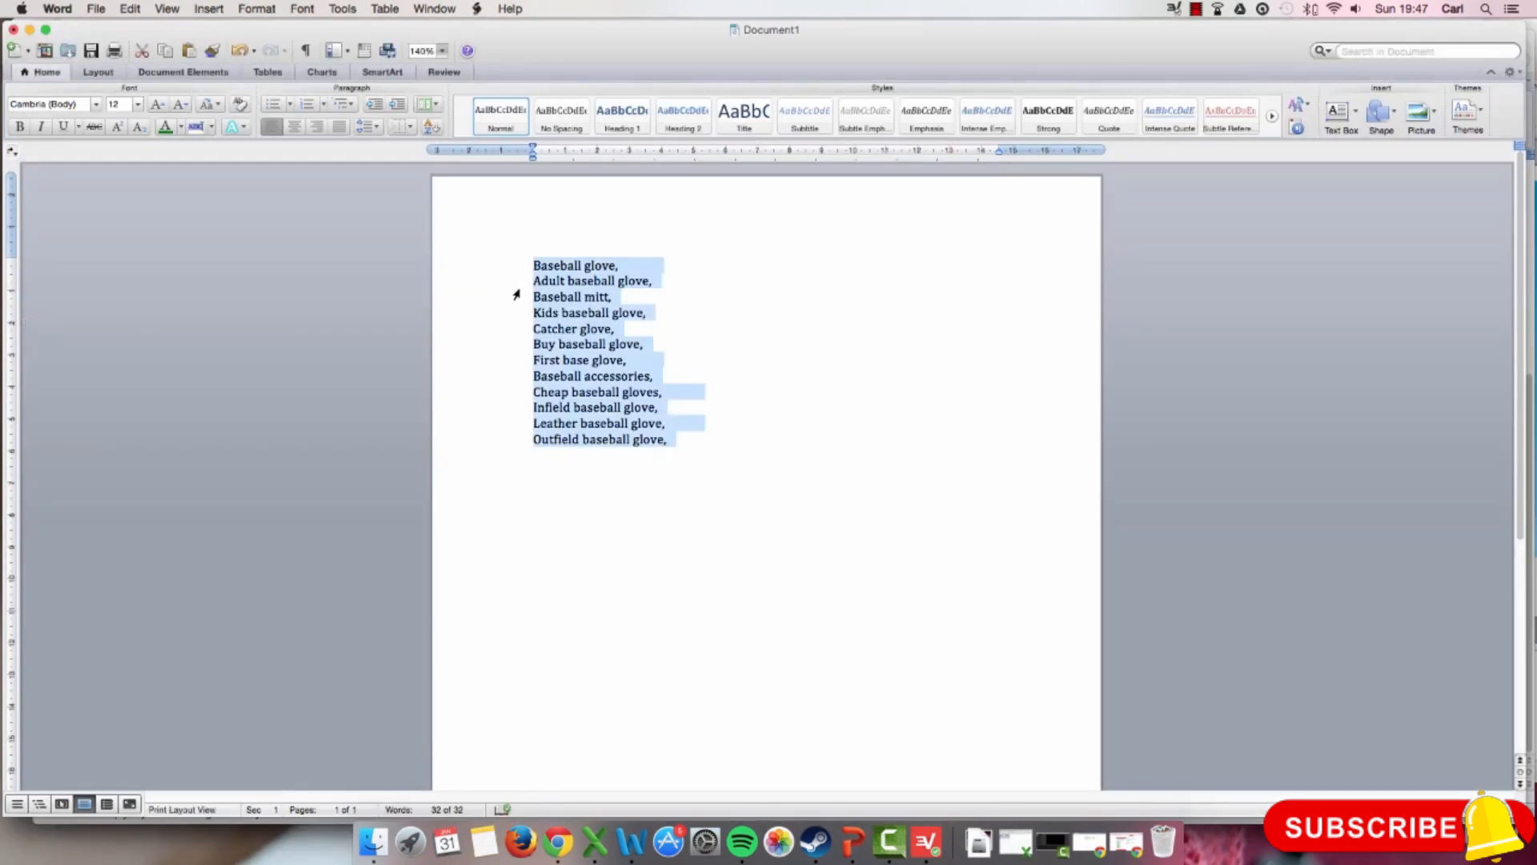
{"action": "left_click", "coordinate": [553, 838]}
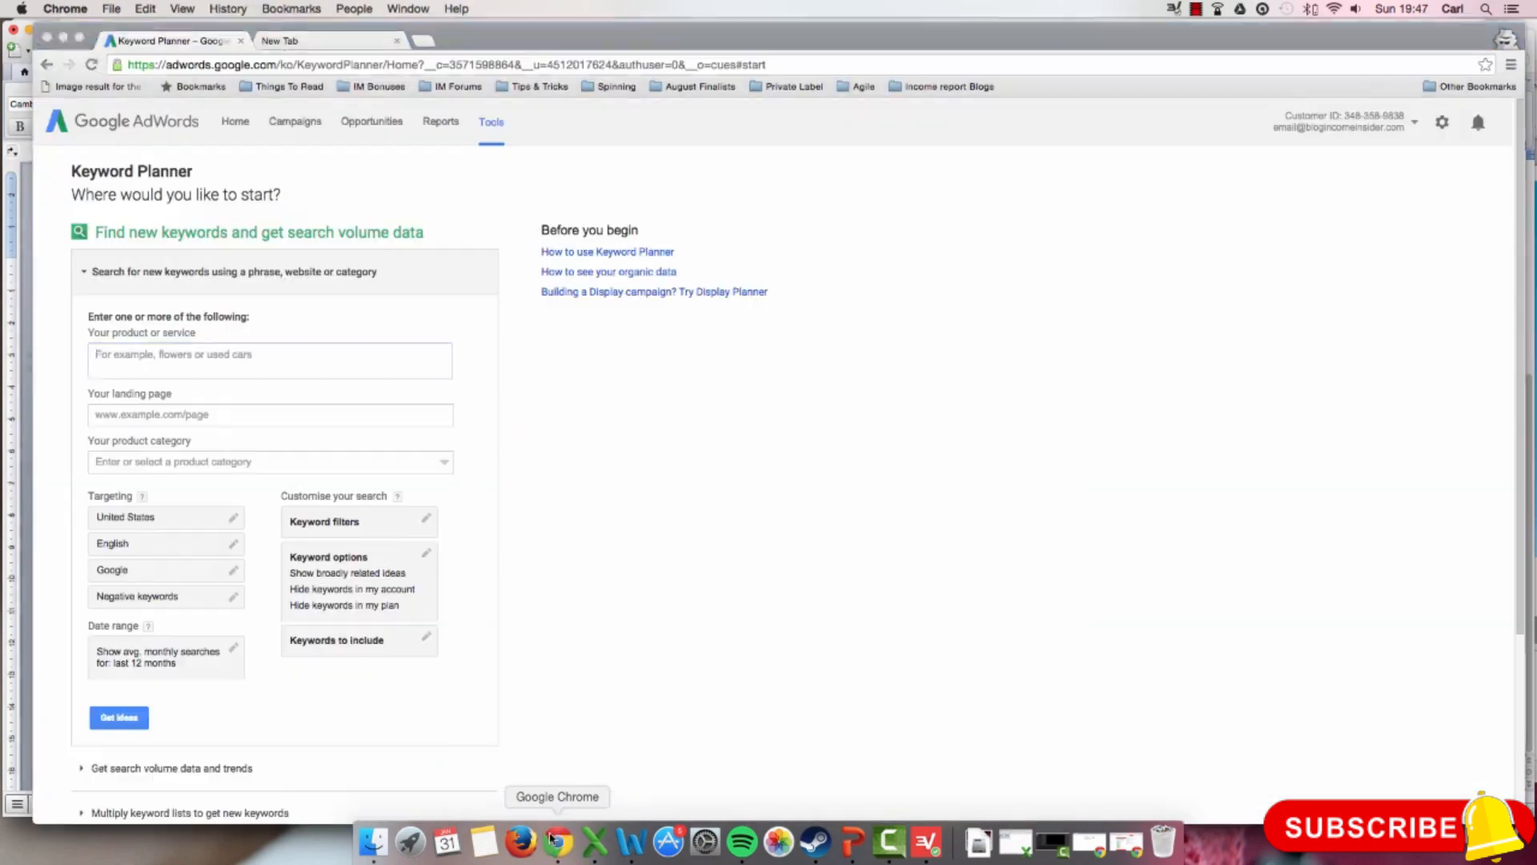
{"action": "key", "text": "cmd+v"}
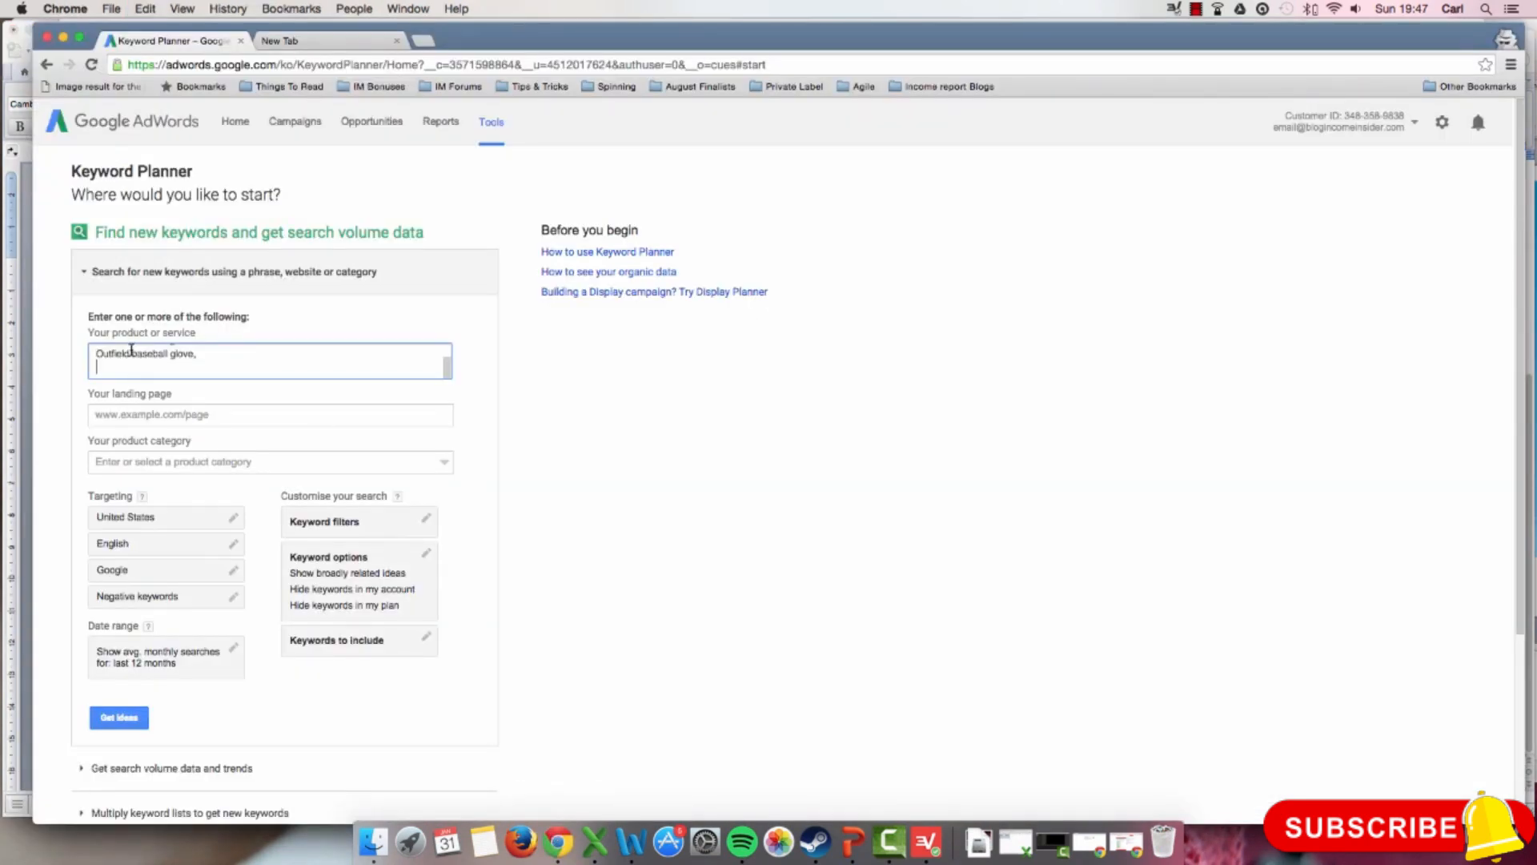
{"action": "scroll", "coordinate": [155, 369], "scroll_direction": "up", "scroll_amount": 5}
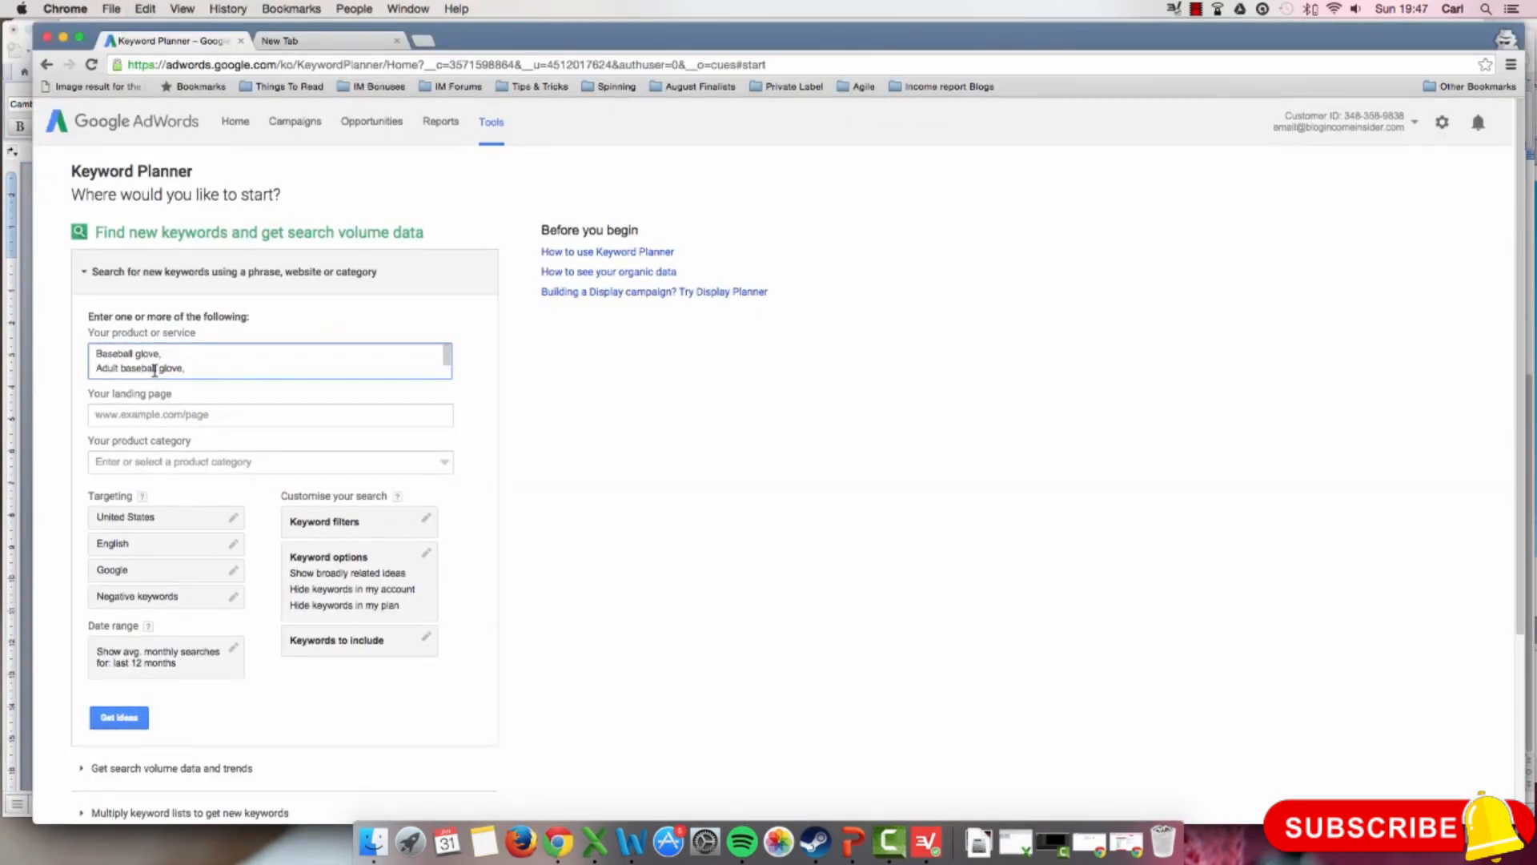
{"action": "scroll", "coordinate": [154, 370], "scroll_direction": "down", "scroll_amount": 1}
{"action": "scroll", "coordinate": [154, 370], "scroll_direction": "down", "scroll_amount": 5}
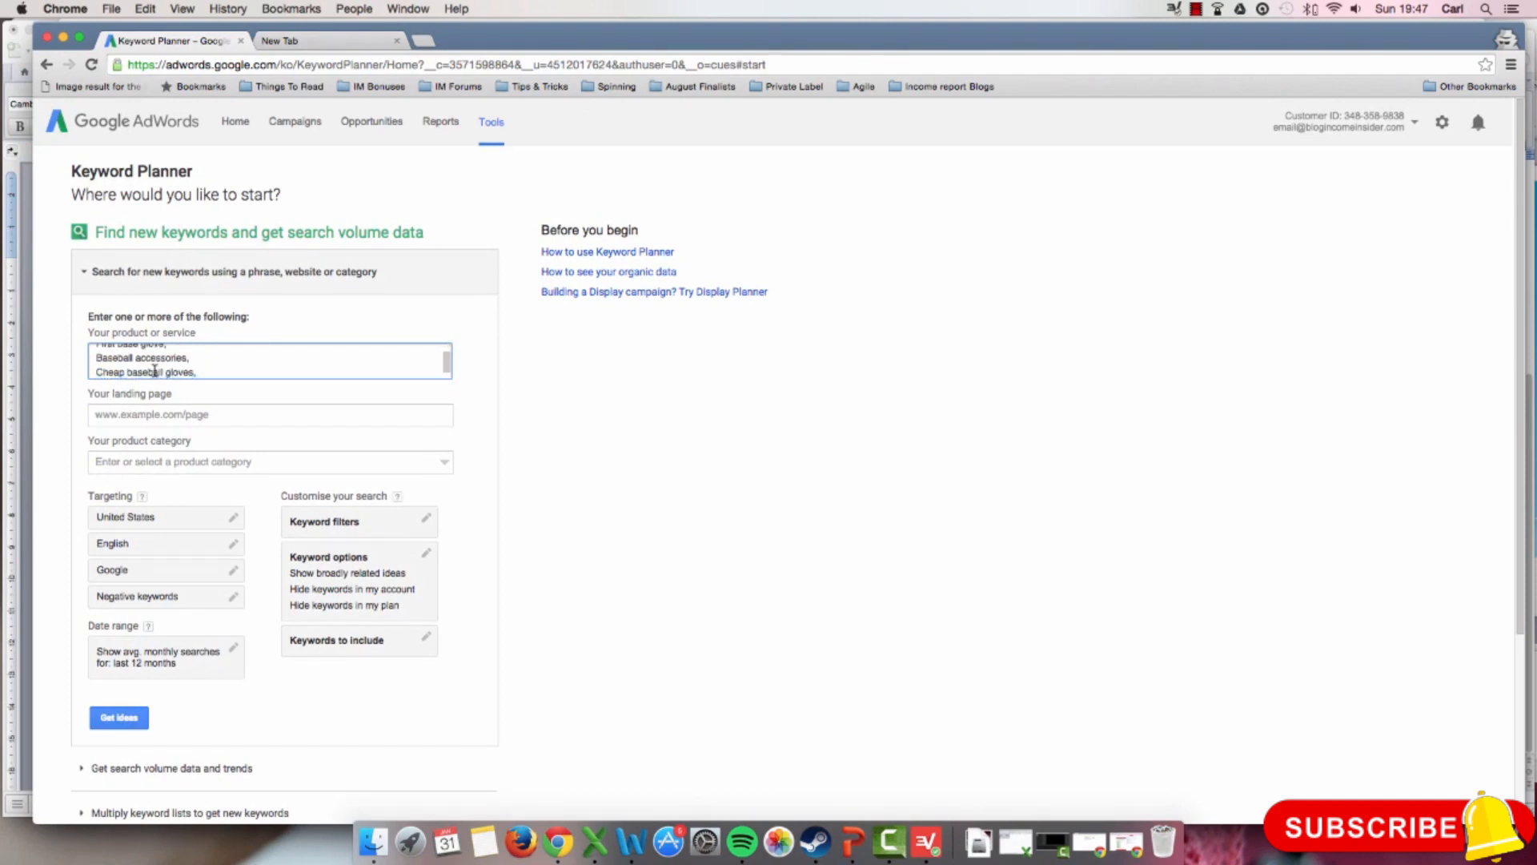
{"action": "scroll", "coordinate": [155, 371], "scroll_direction": "down", "scroll_amount": 2}
{"action": "scroll", "coordinate": [155, 370], "scroll_direction": "down", "scroll_amount": 5}
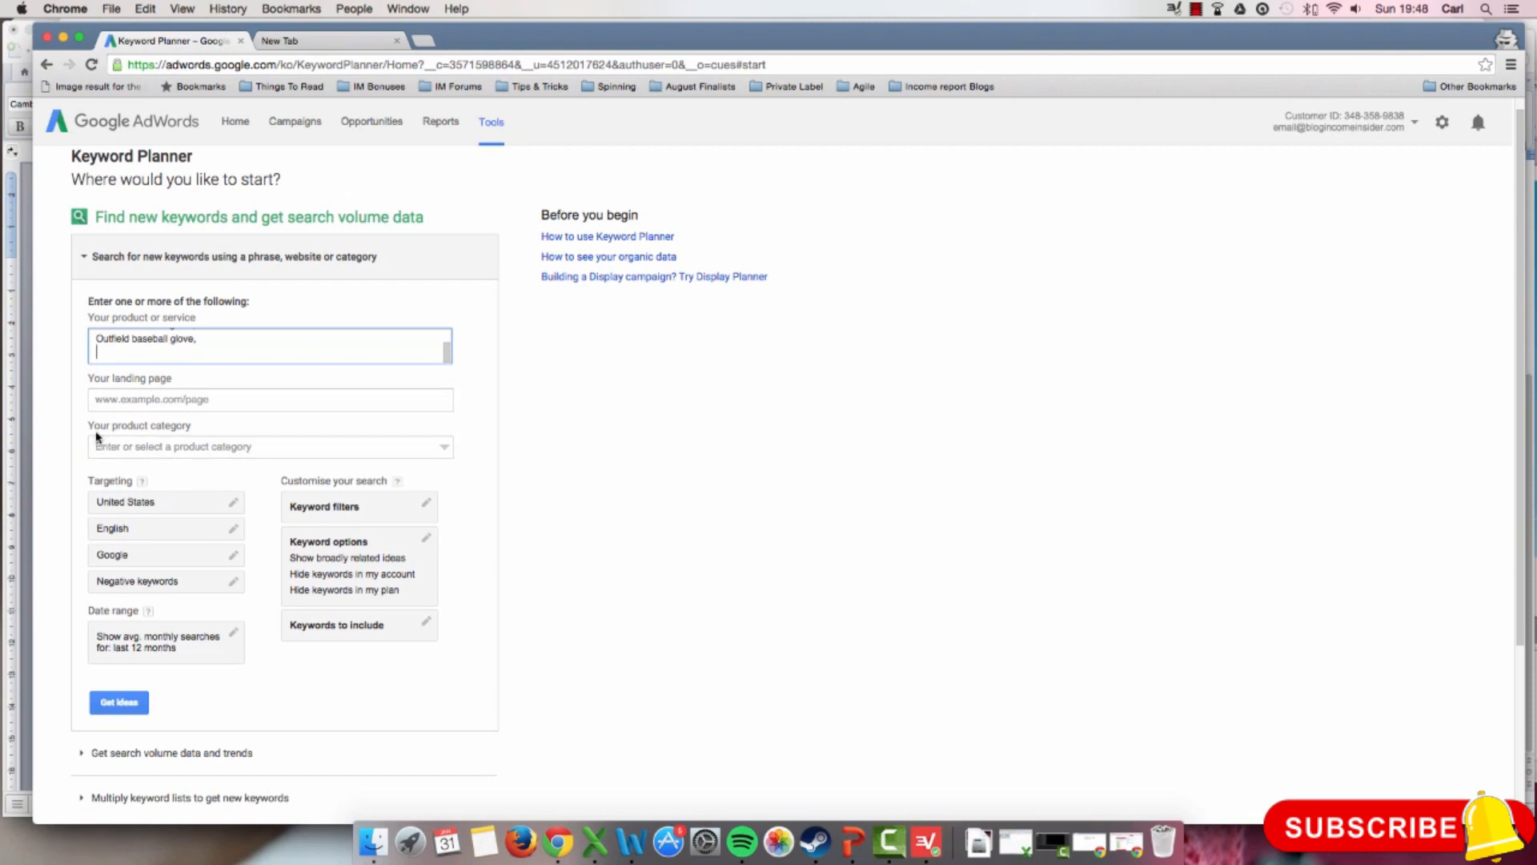
Step: Add United Kingdom, Australia and Canada to the targeted locations
{"action": "scroll", "coordinate": [82, 428], "scroll_direction": "down", "scroll_amount": 2}
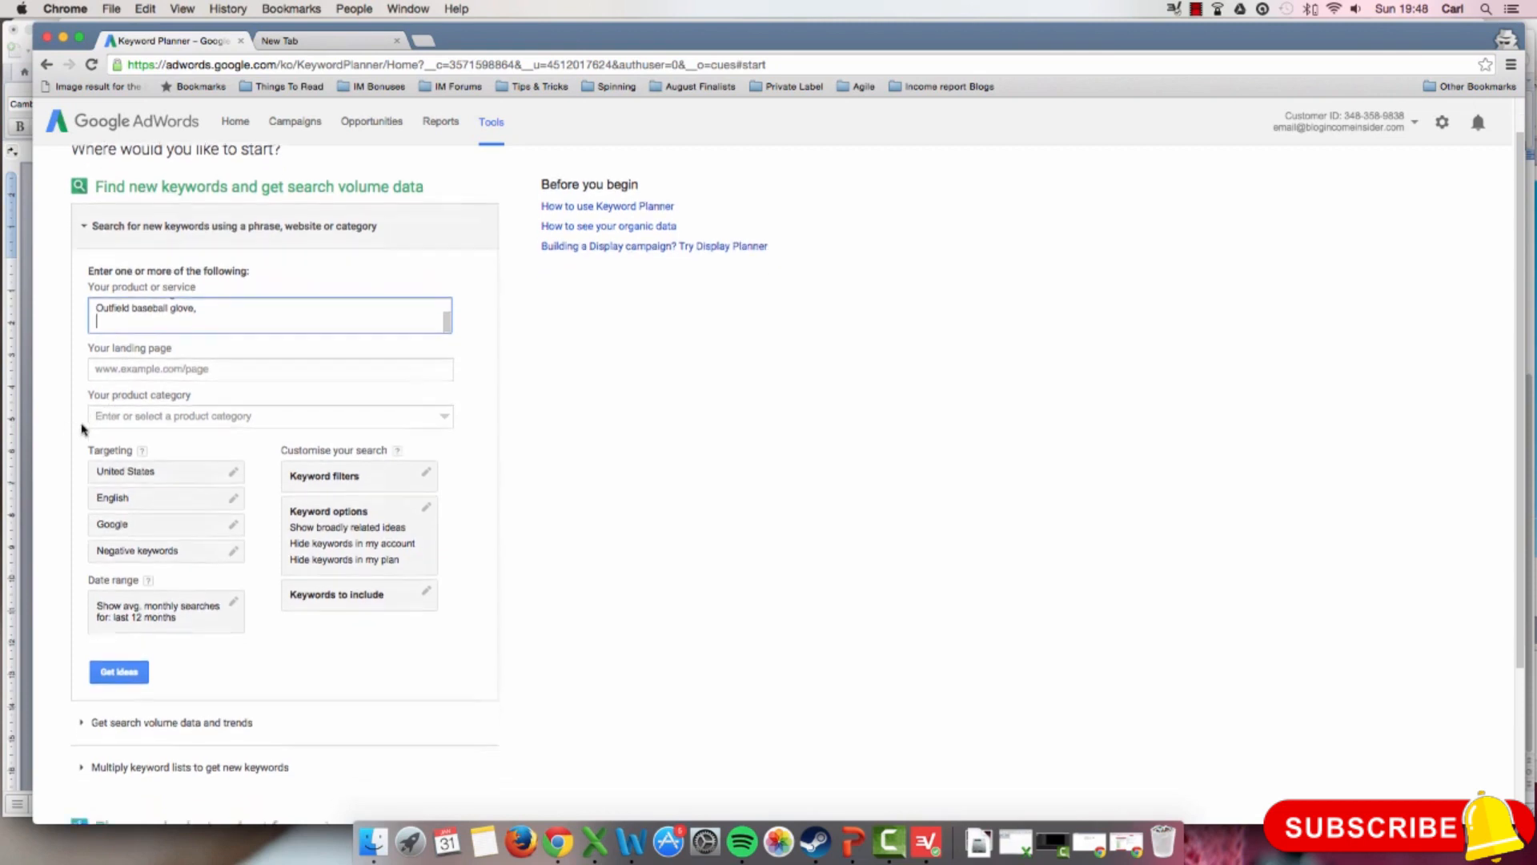
{"action": "scroll", "coordinate": [83, 429], "scroll_direction": "down", "scroll_amount": 3}
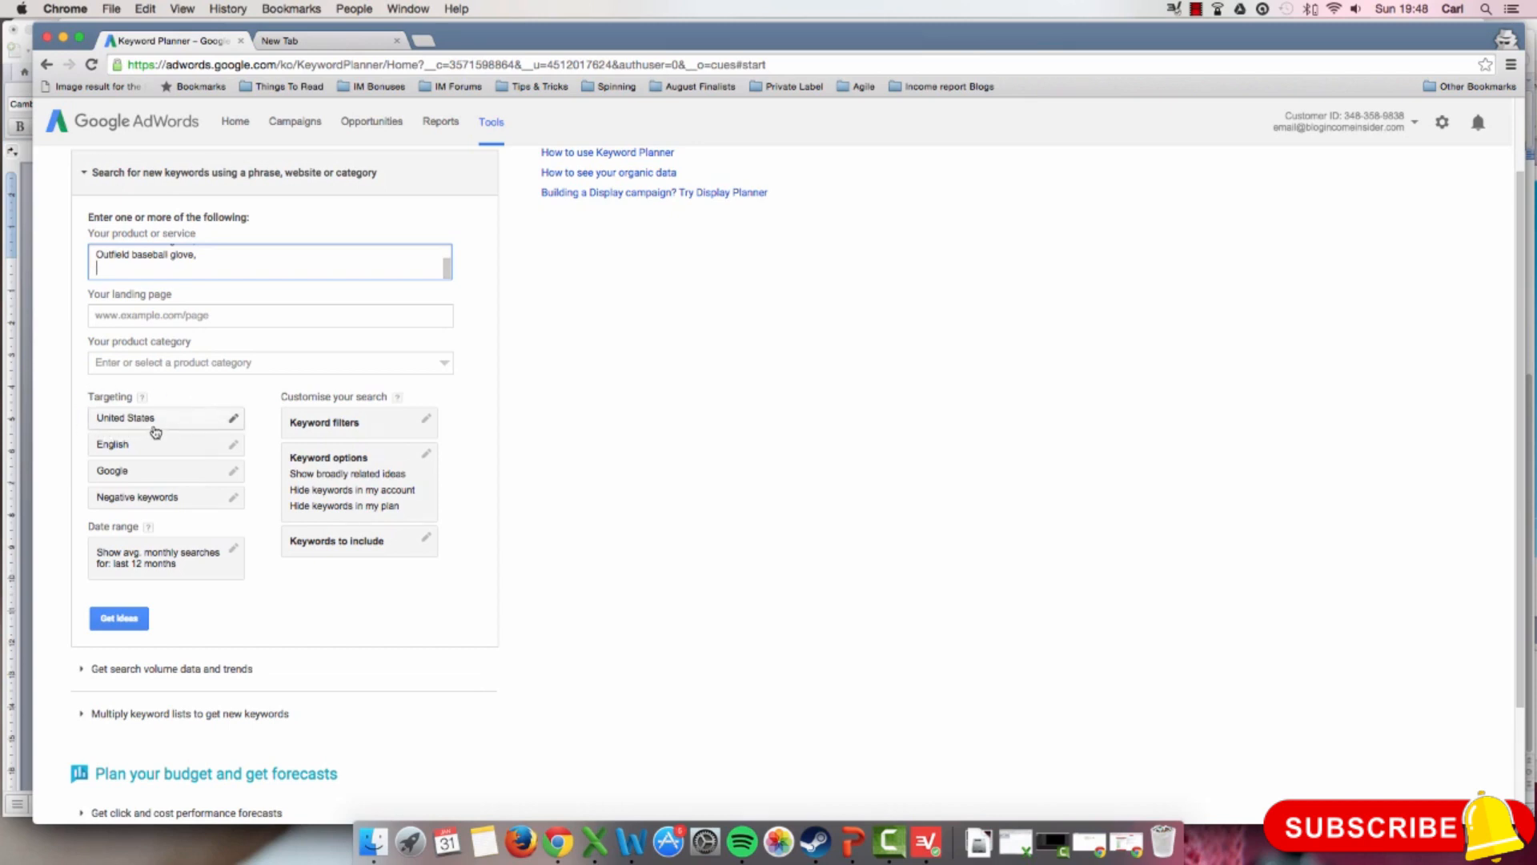
{"action": "left_click", "coordinate": [217, 419]}
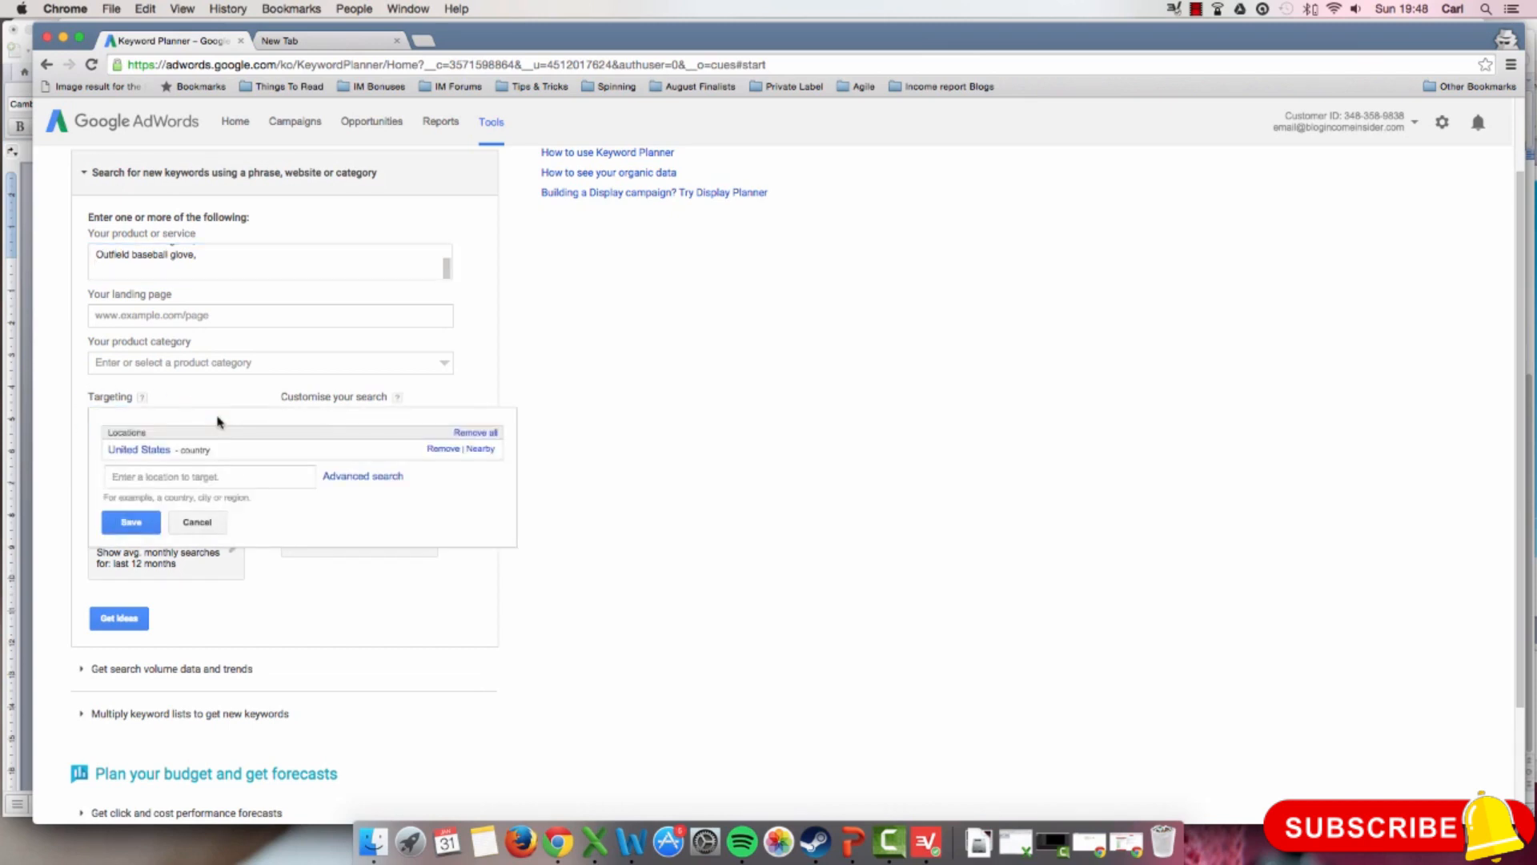
{"action": "left_click", "coordinate": [191, 468]}
{"action": "type", "text": "united"}
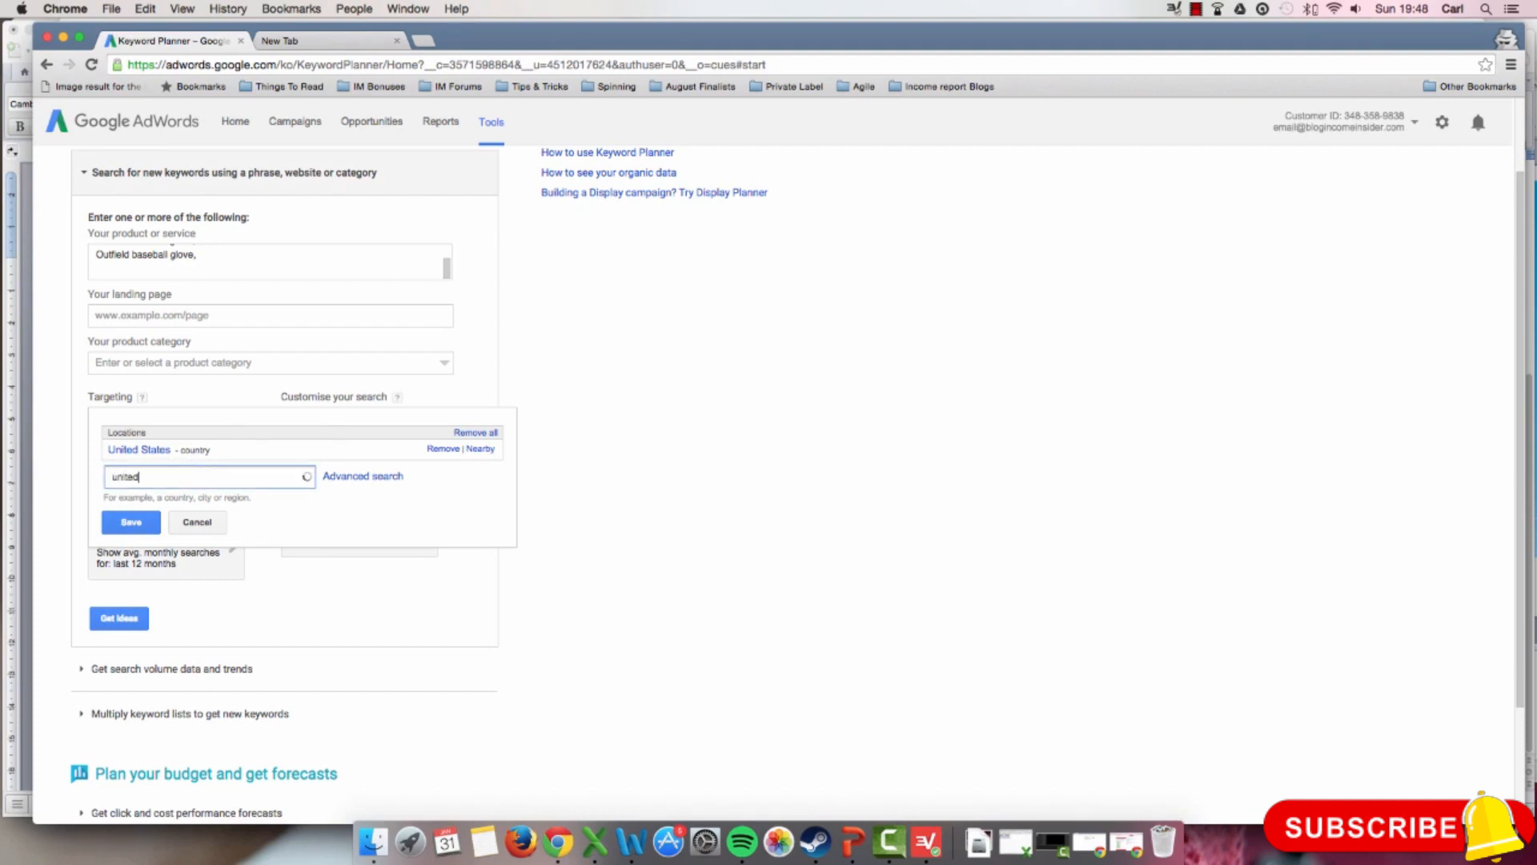
{"action": "type", "text": " kin"}
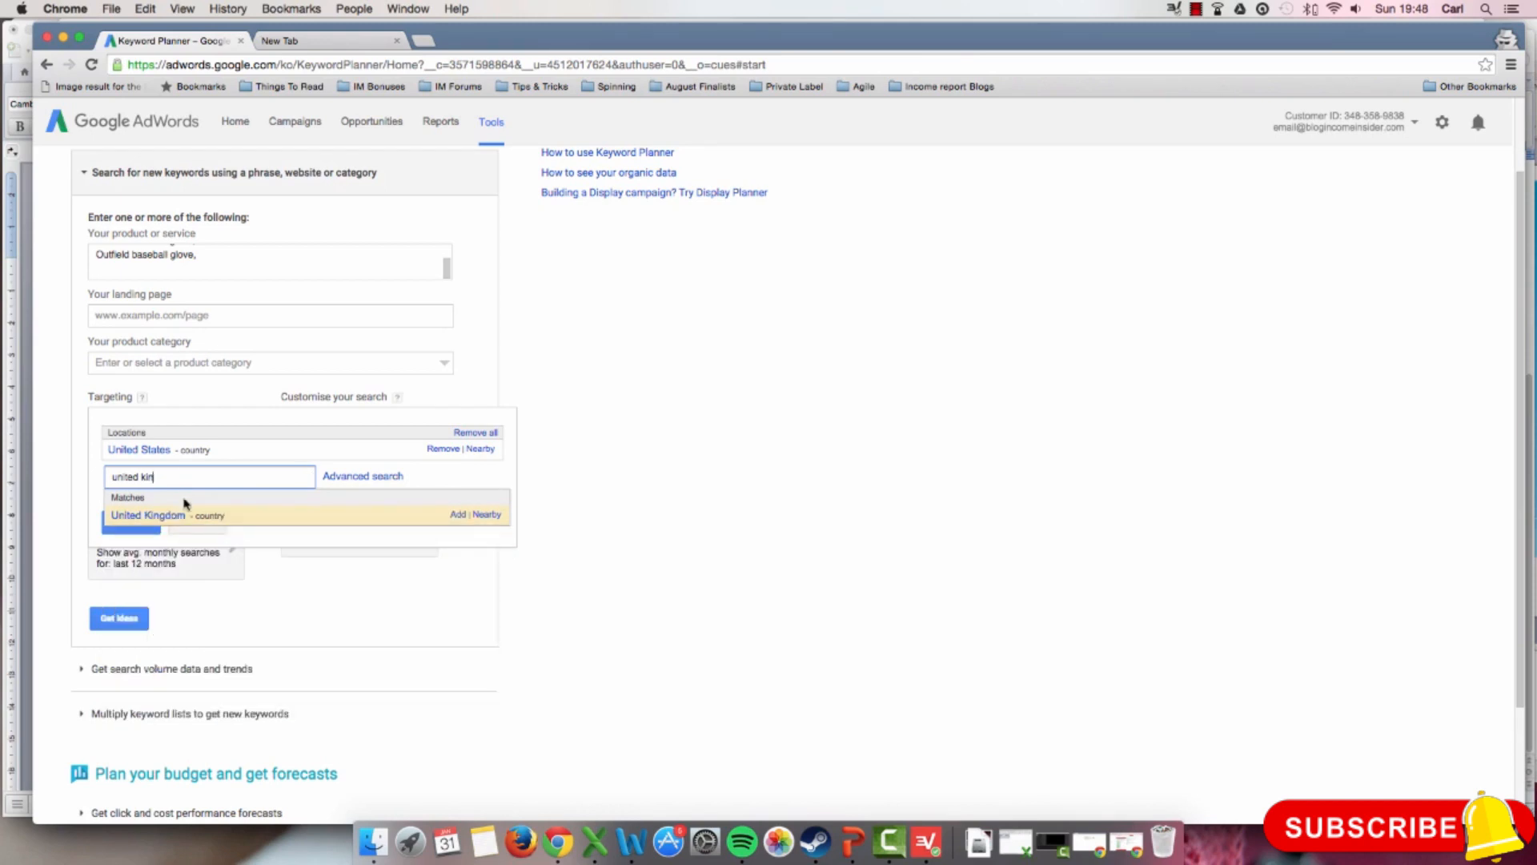
{"action": "left_click", "coordinate": [200, 513]}
{"action": "left_click", "coordinate": [187, 494]}
{"action": "type", "text": "a"}
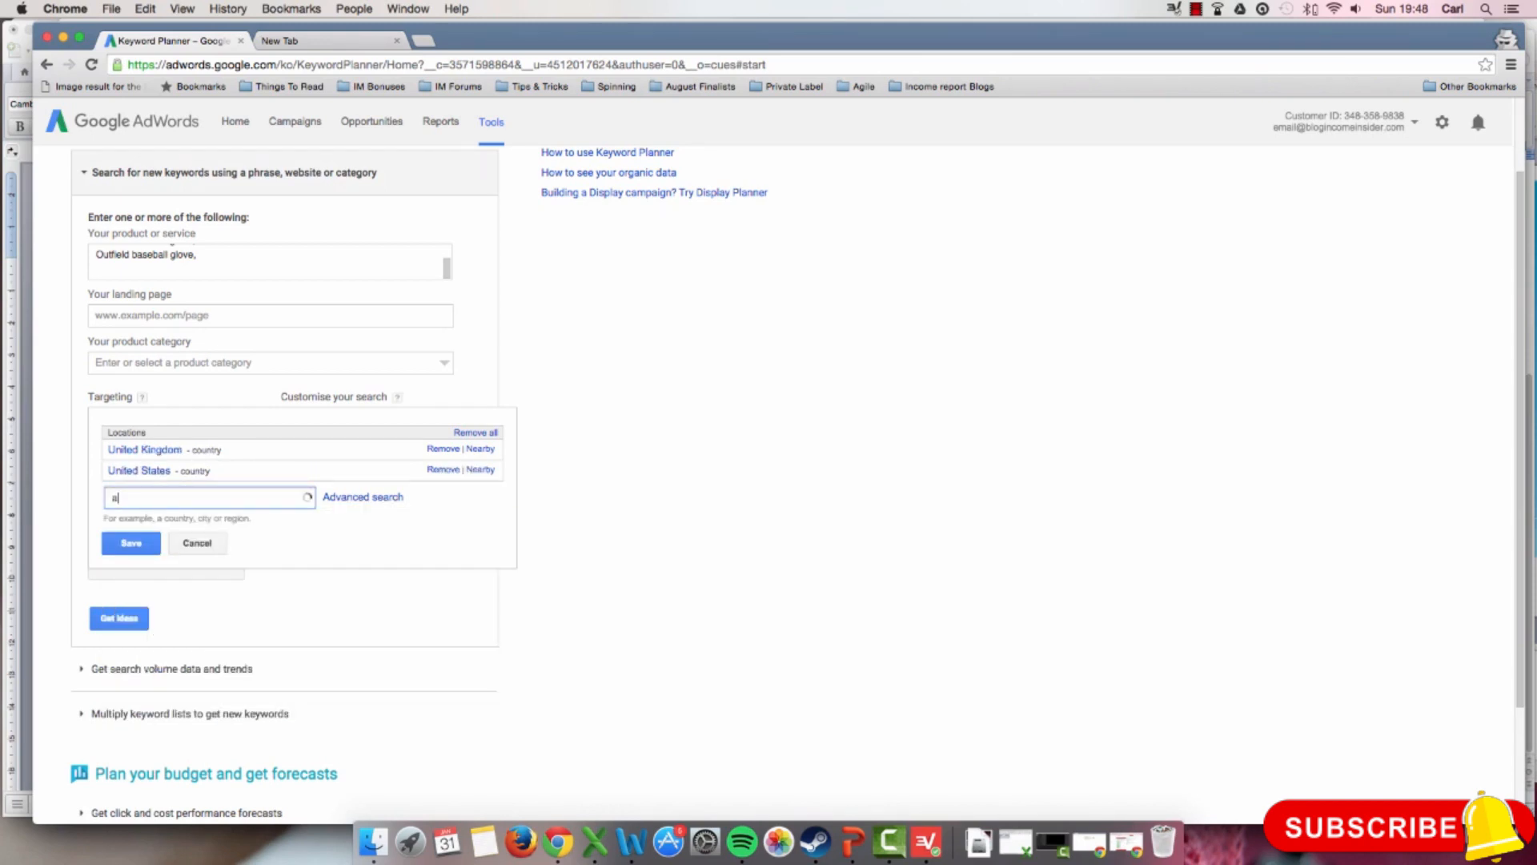
{"action": "type", "text": "ustr"}
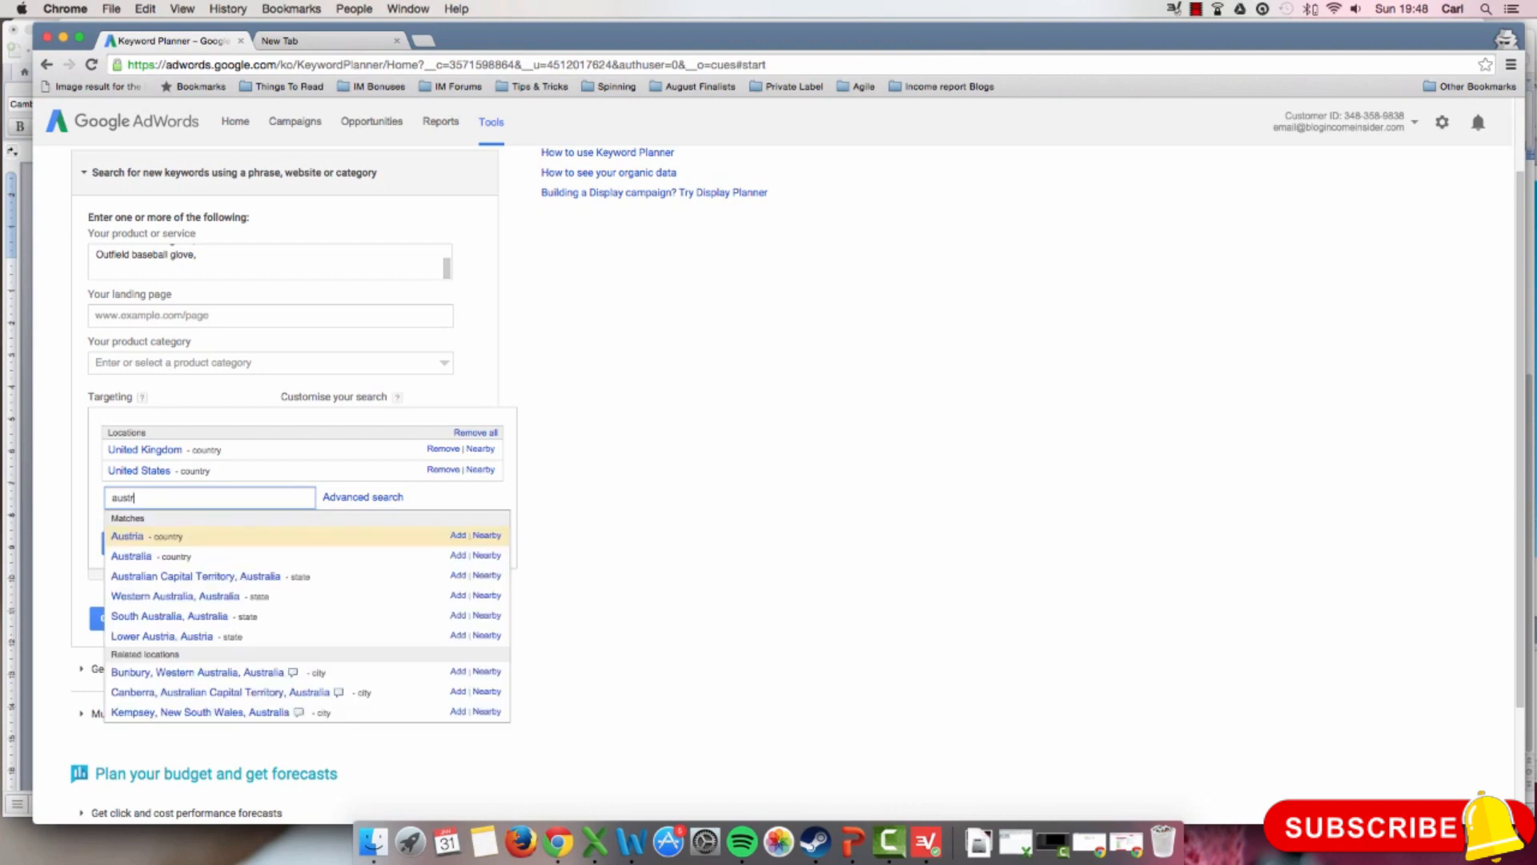
{"action": "left_click", "coordinate": [164, 554]}
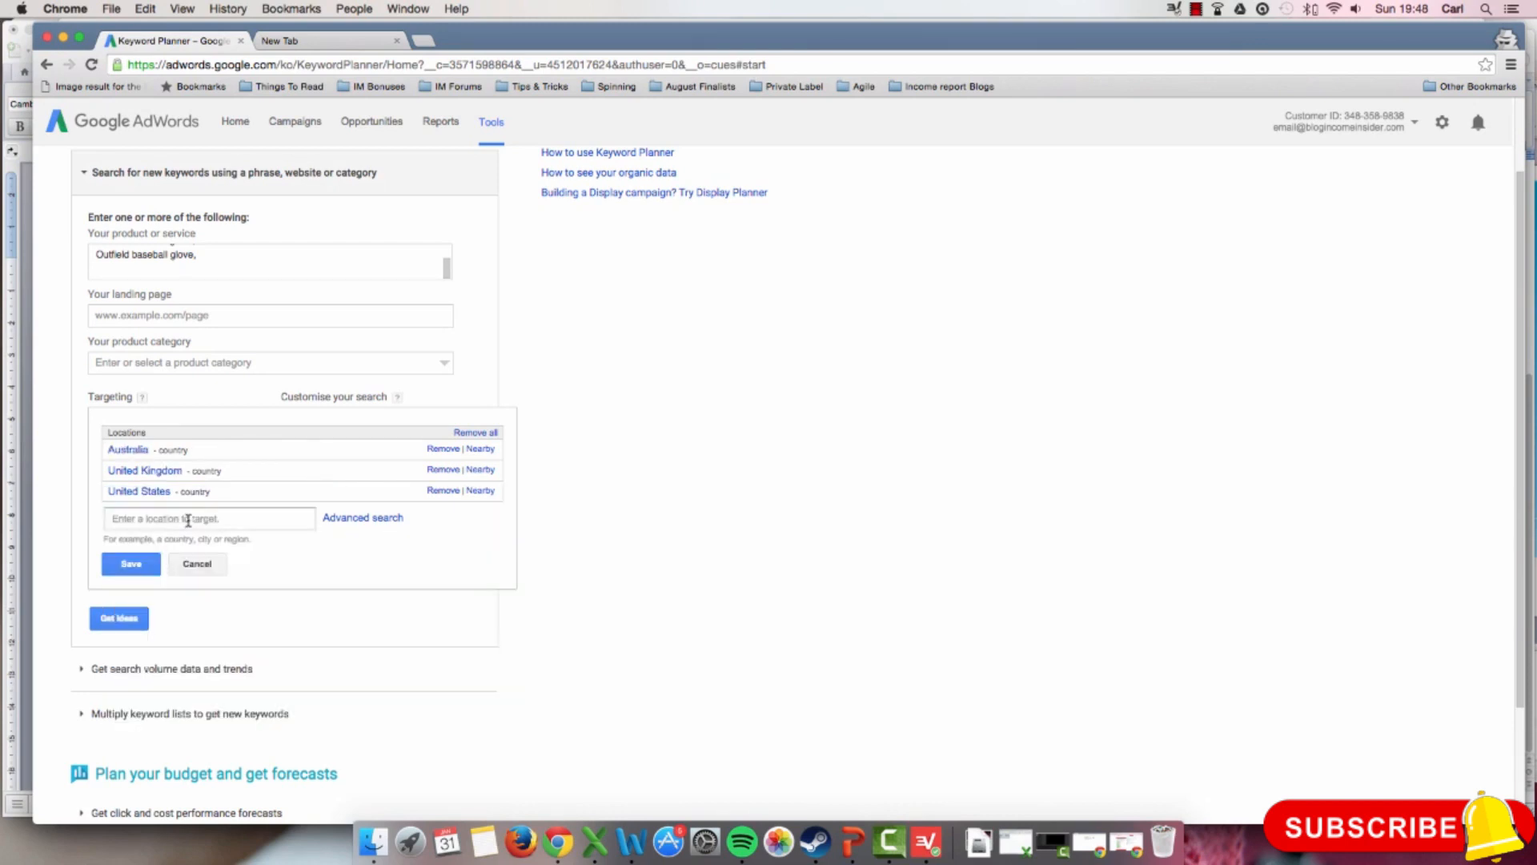
{"action": "left_click", "coordinate": [188, 519]}
{"action": "type", "text": "canada"}
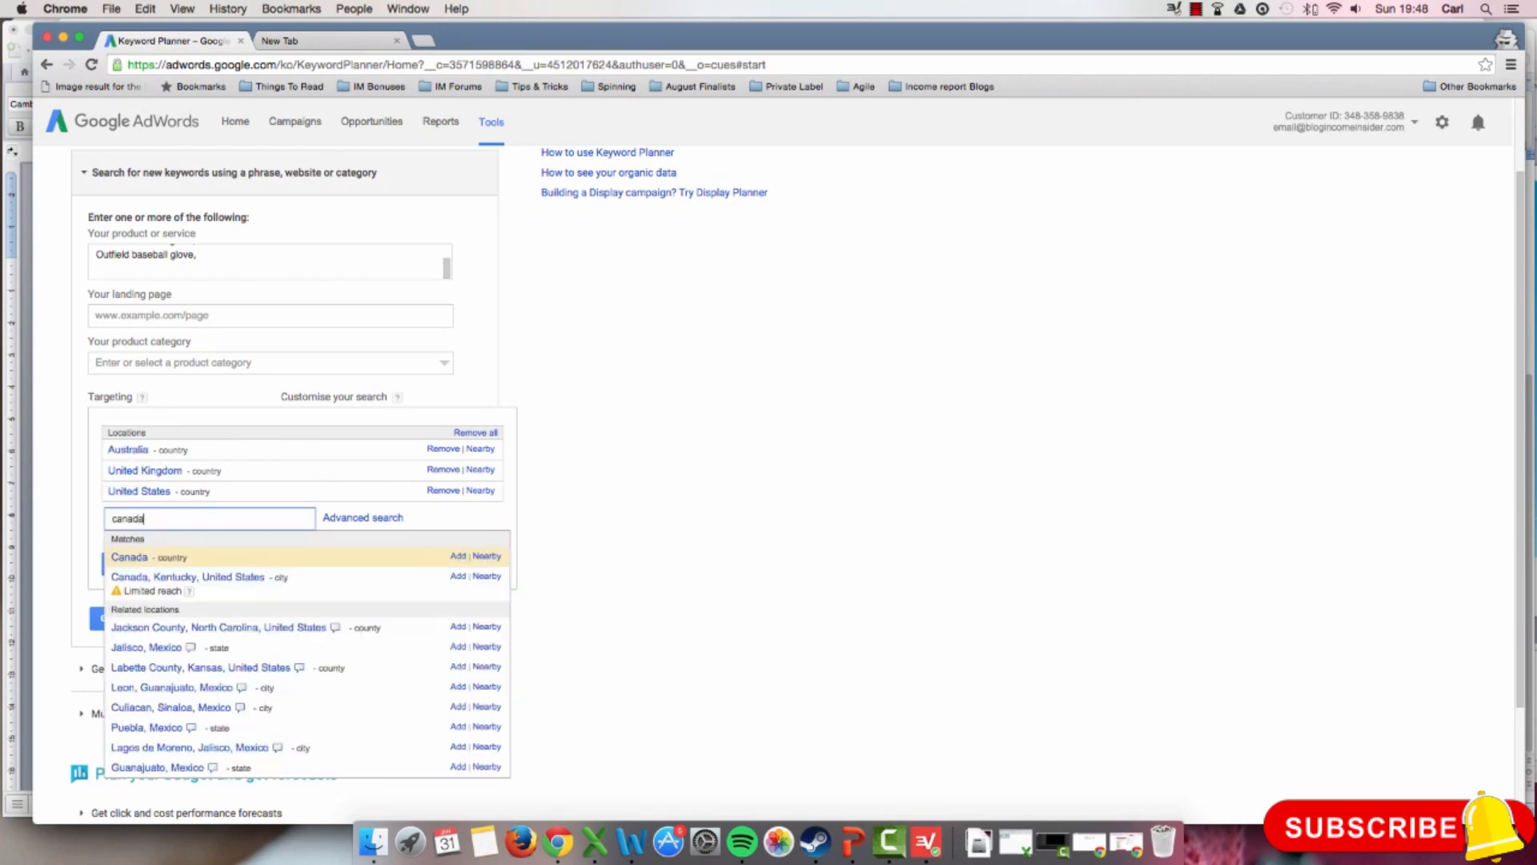
{"action": "left_click", "coordinate": [160, 557]}
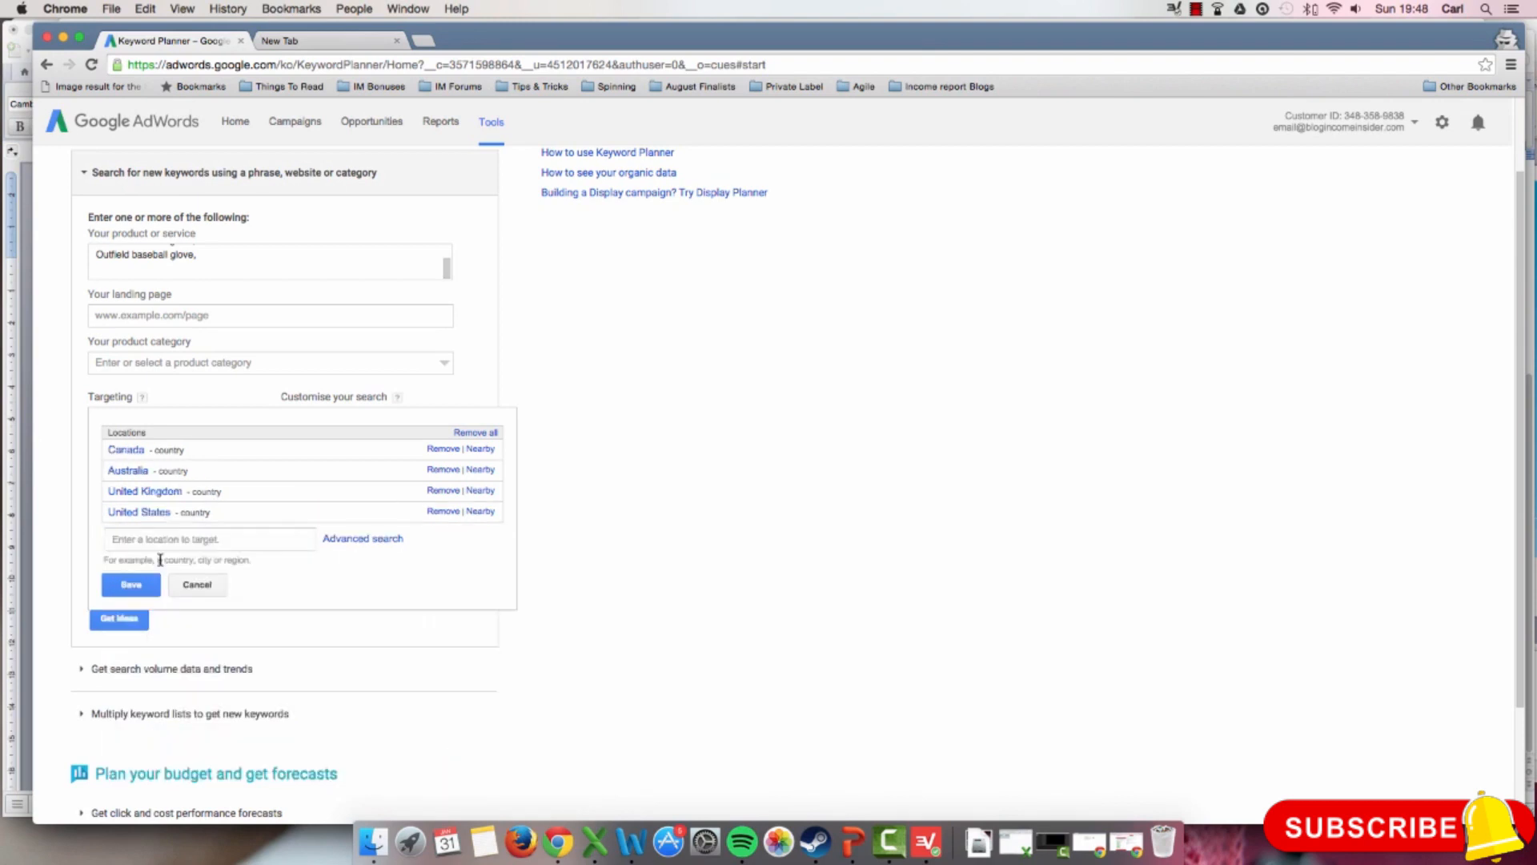
{"action": "left_click", "coordinate": [170, 547]}
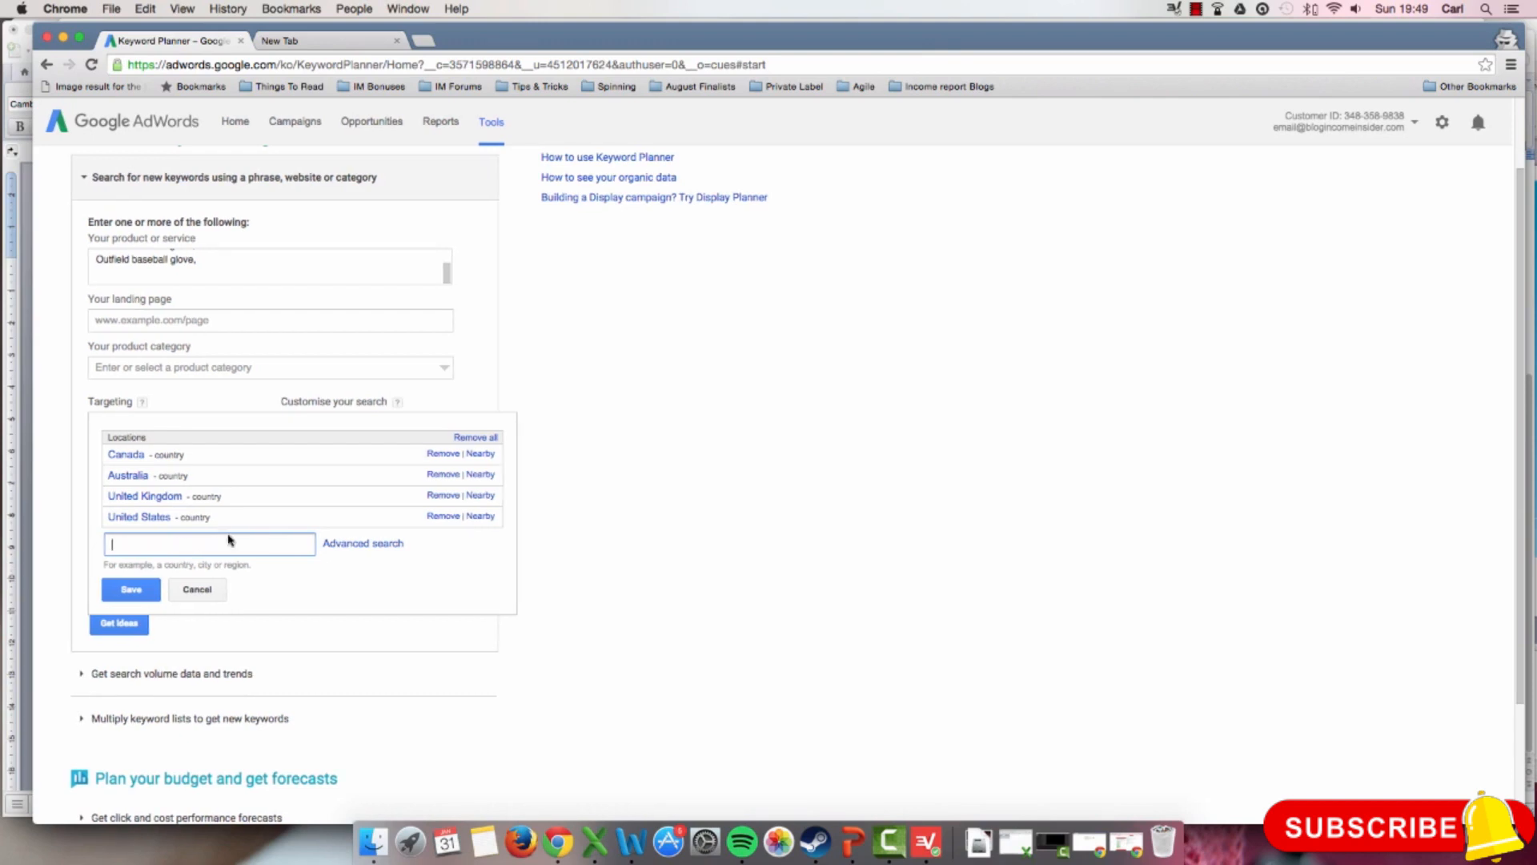
Step: Remove United Kingdom, Australia and Canada from the targeted locations, keeping only United States, and save the setting
{"action": "left_click", "coordinate": [440, 496]}
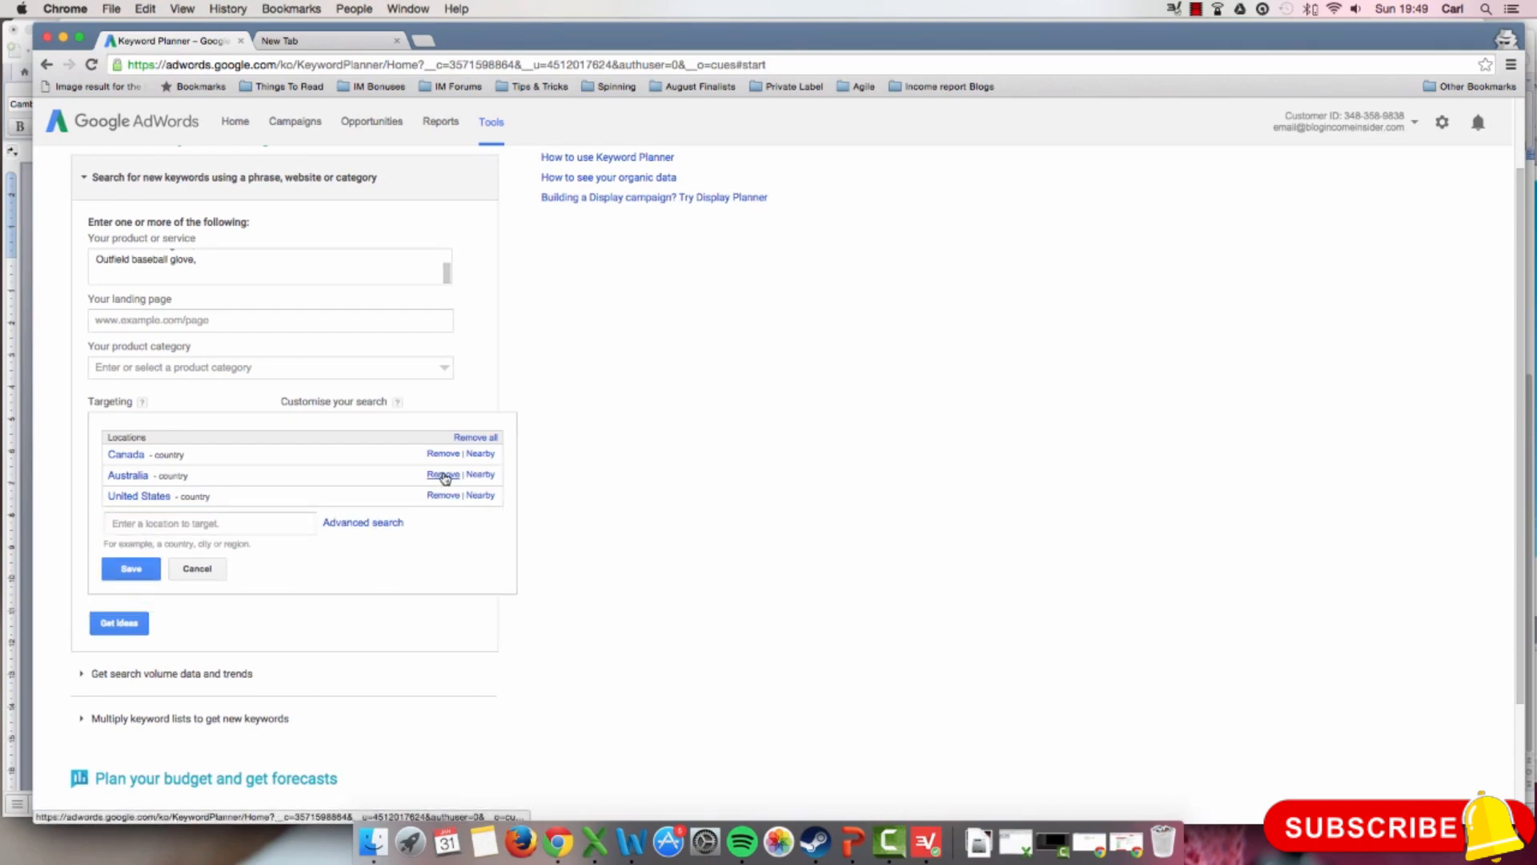
{"action": "left_click", "coordinate": [442, 475]}
{"action": "left_click", "coordinate": [442, 454]}
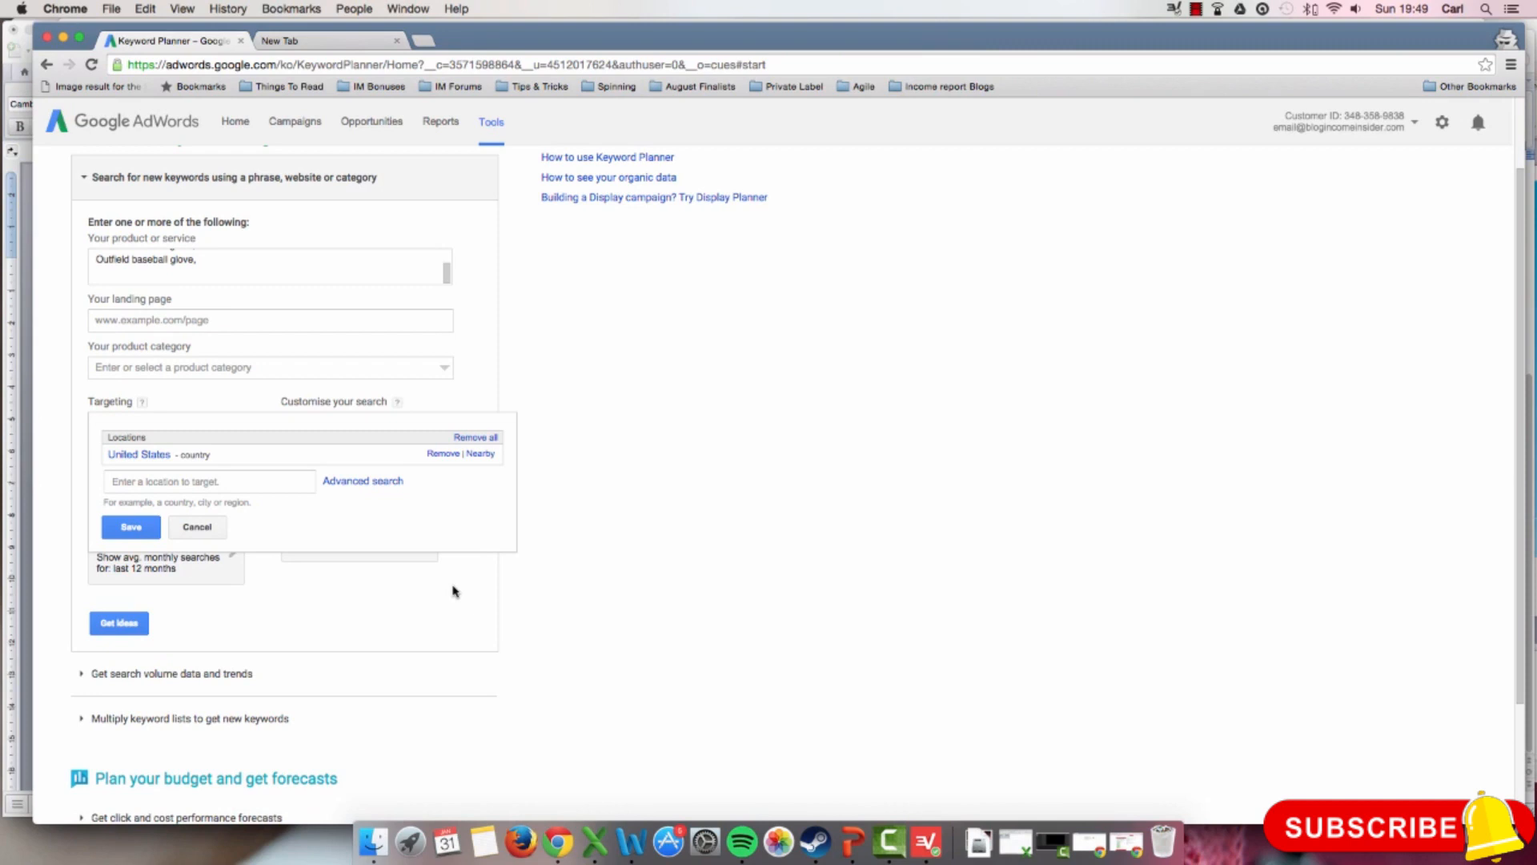
{"action": "left_click", "coordinate": [125, 529]}
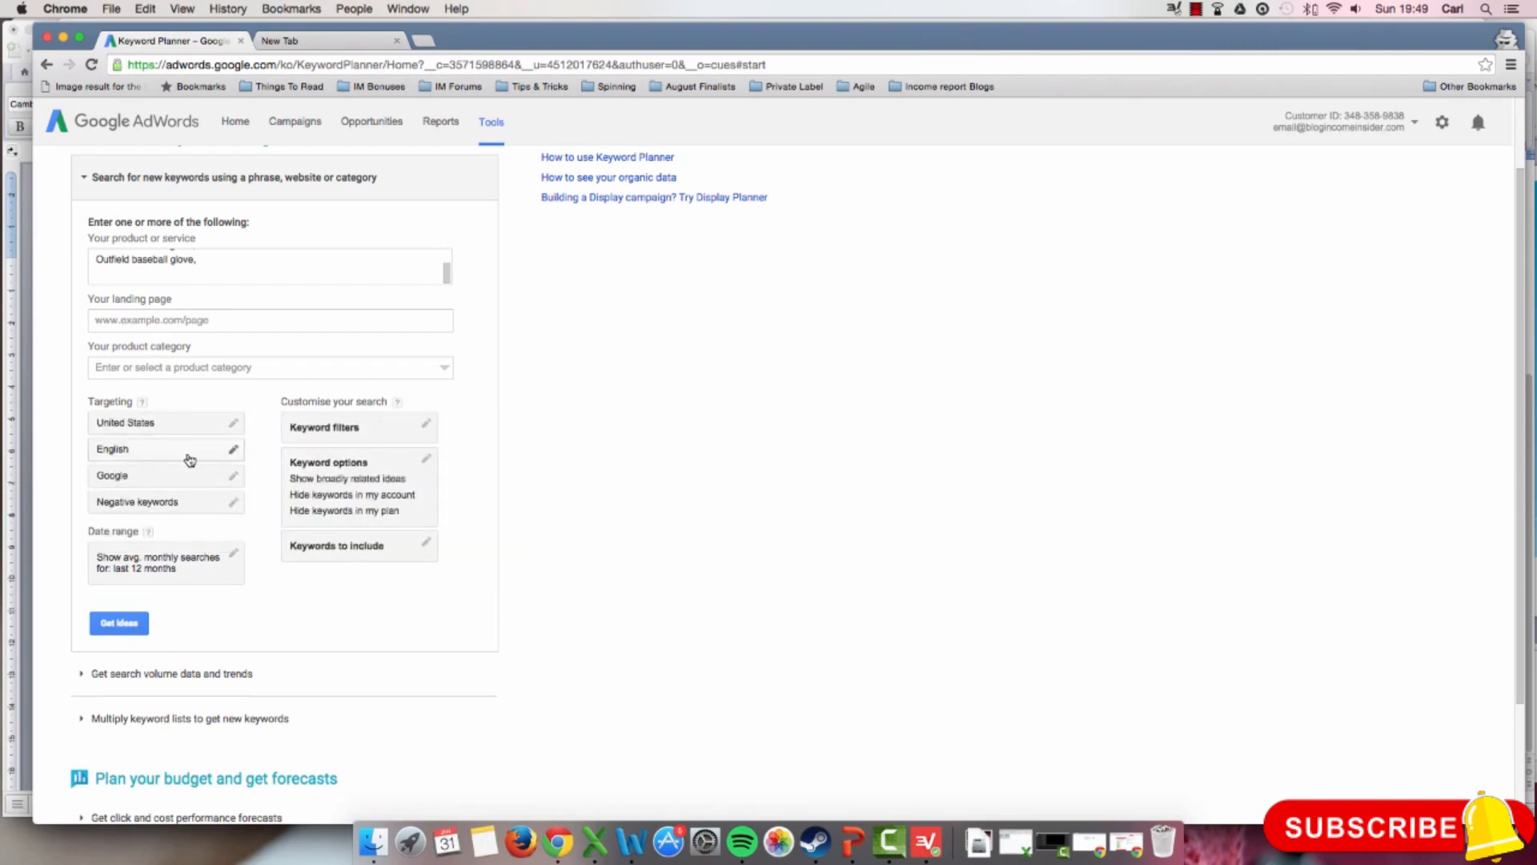
Step: Check the language options while leaving English selected, and save Google without search partners as the targeted network
{"action": "left_click", "coordinate": [229, 454]}
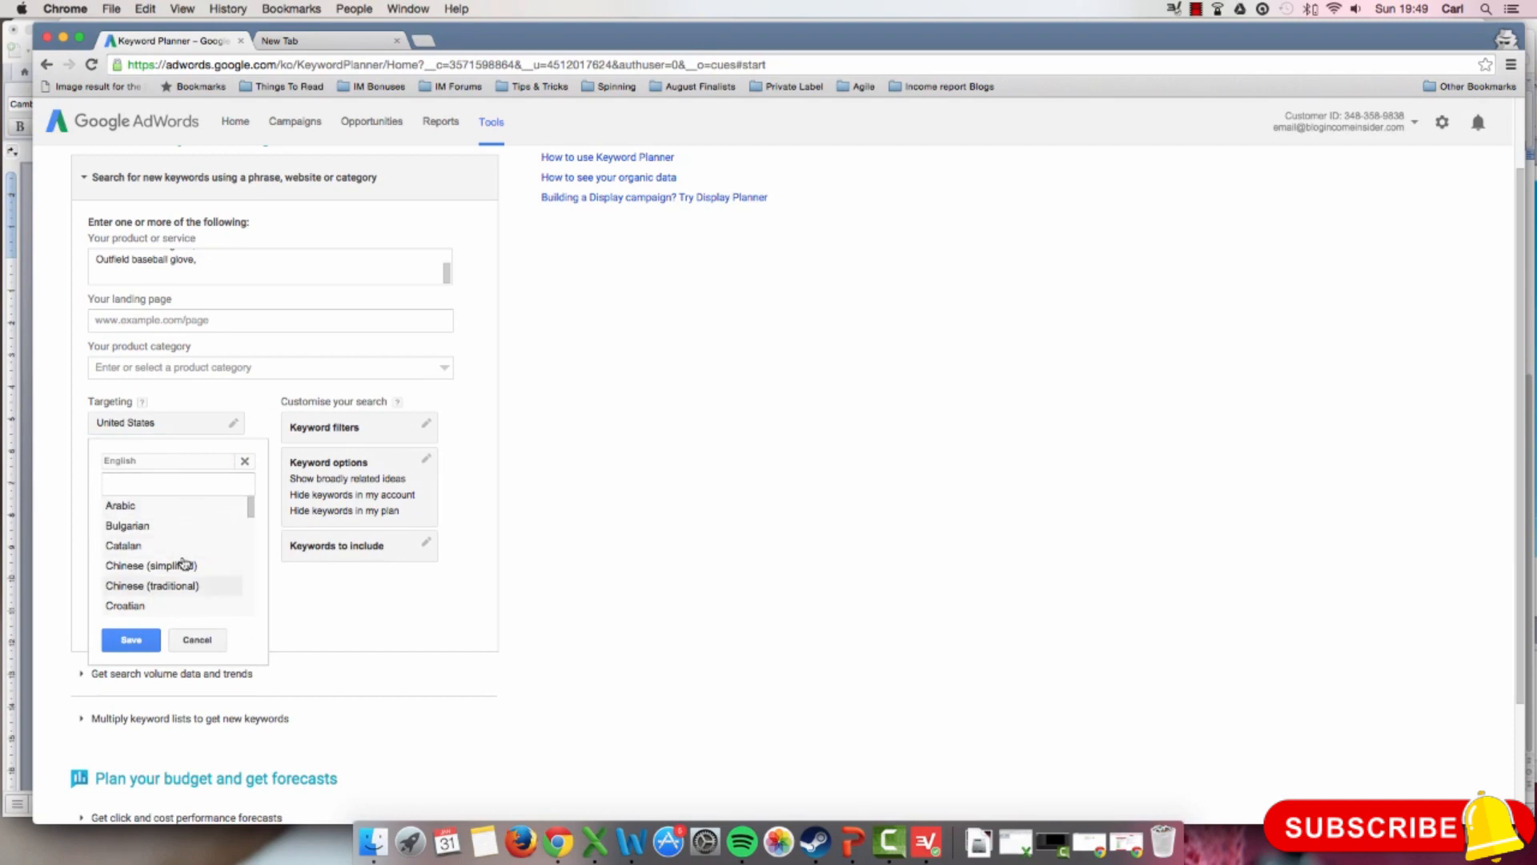
{"action": "left_click", "coordinate": [197, 639]}
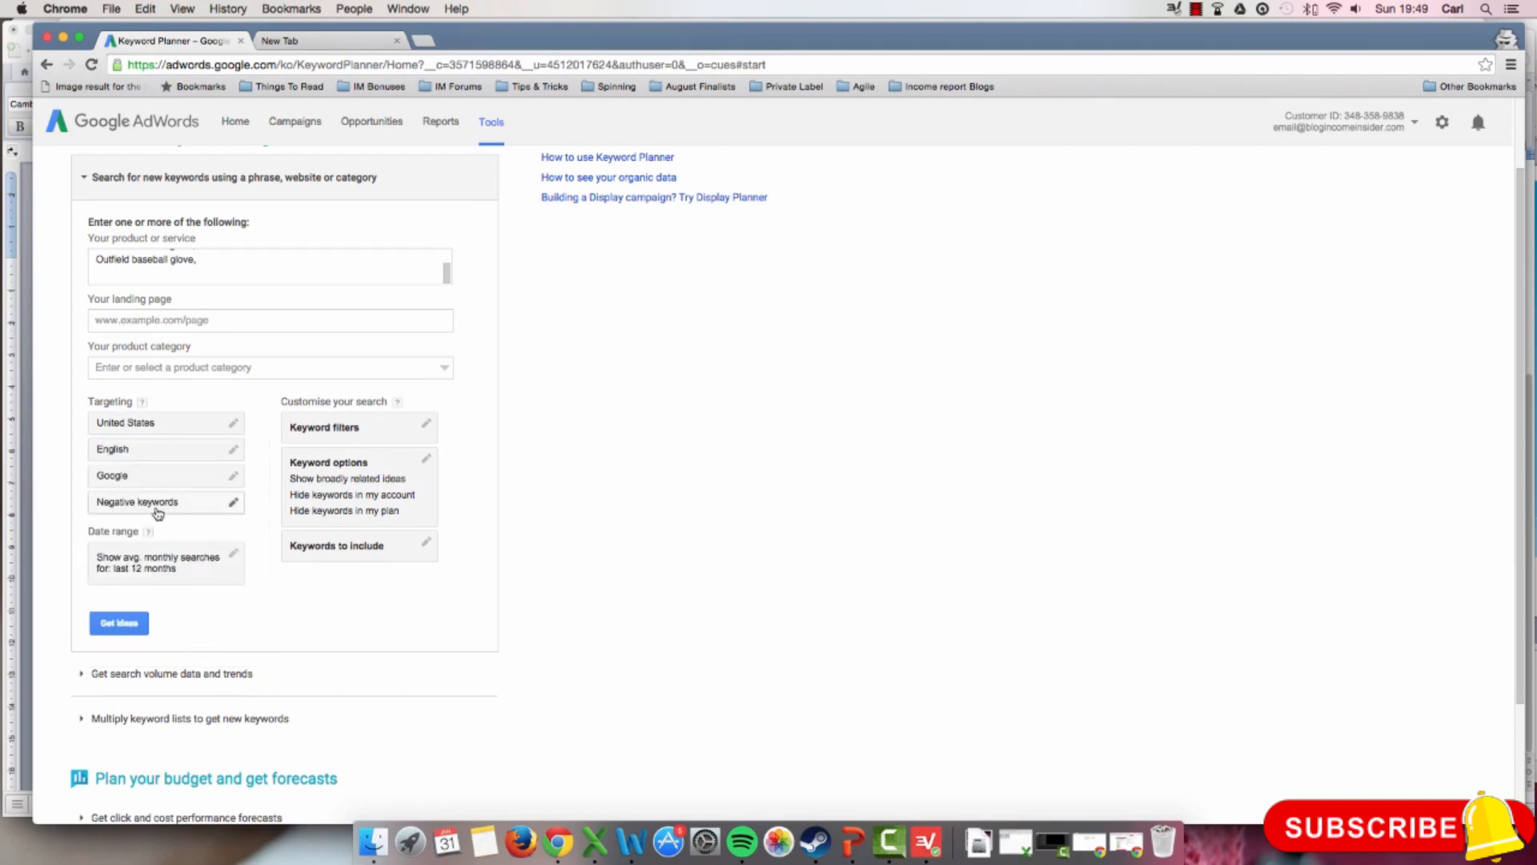
{"action": "left_click", "coordinate": [234, 478]}
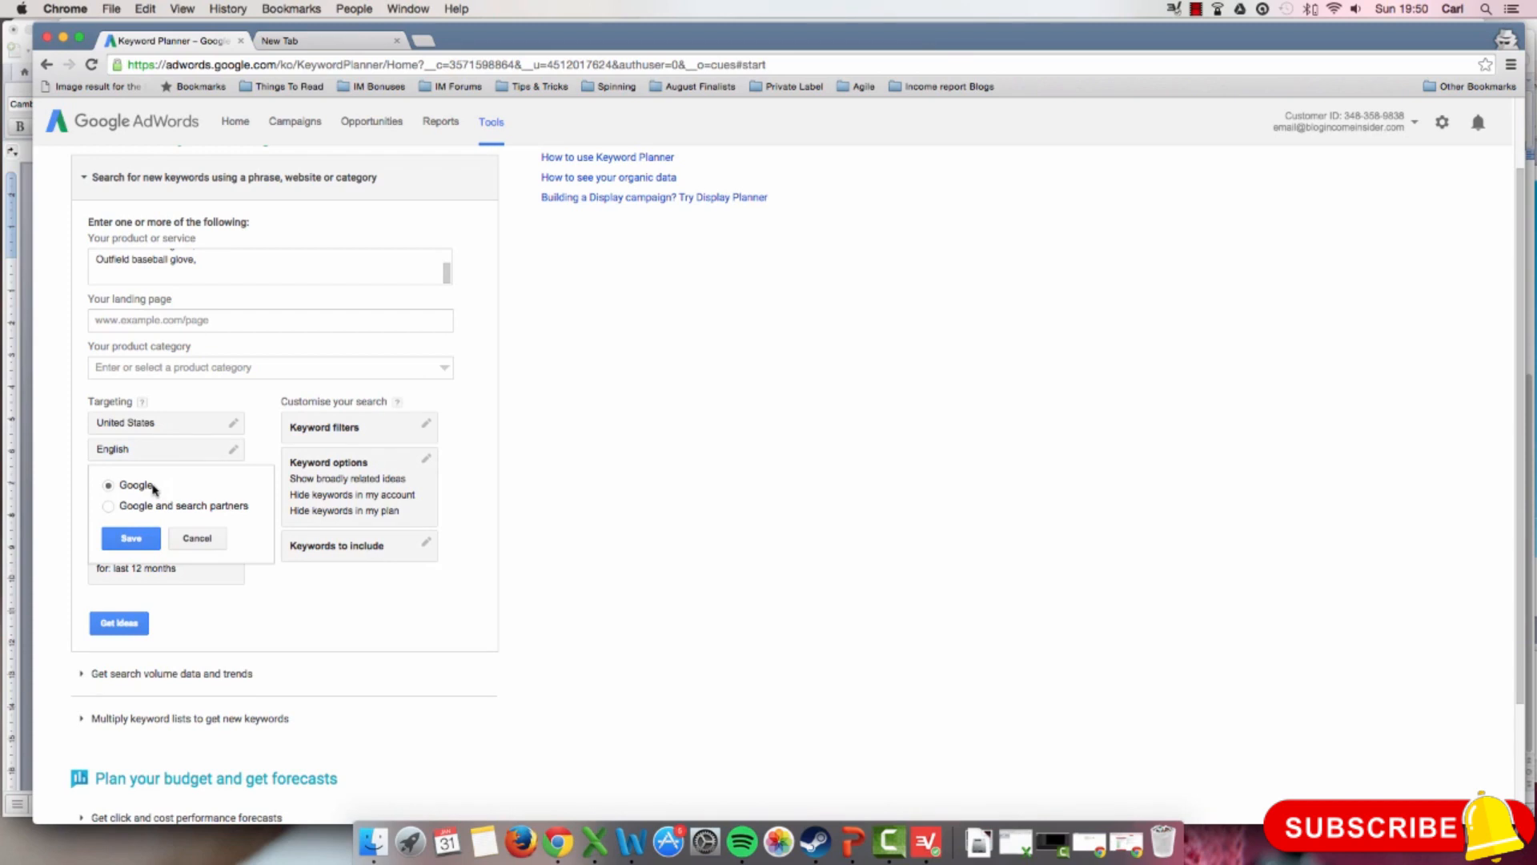
{"action": "left_click", "coordinate": [129, 542]}
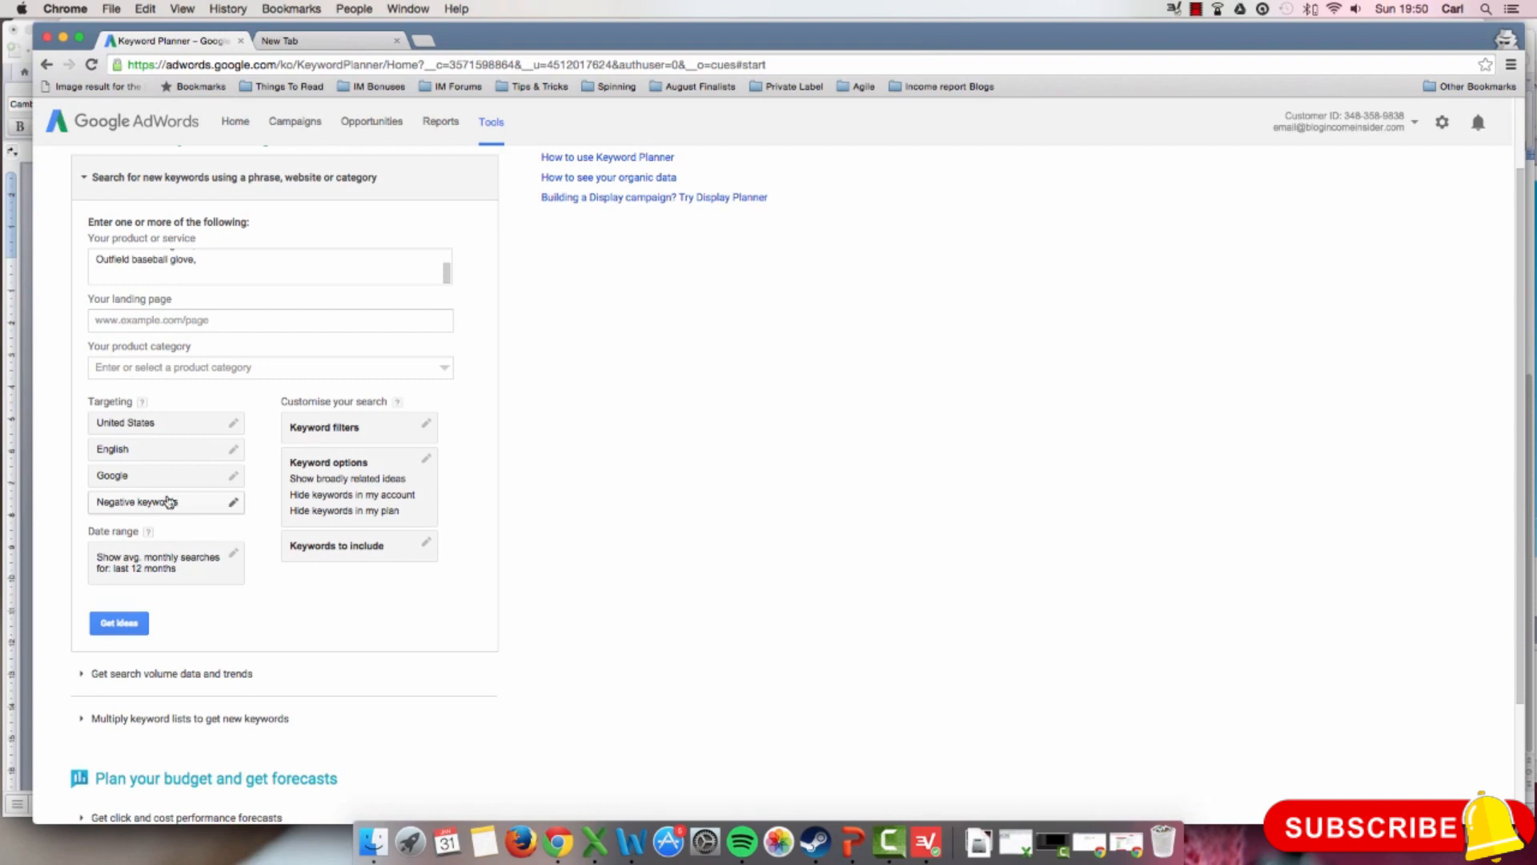
Step: Look at the negative keywords setting and find "Buy baseball glove" in the product or service list
{"action": "left_click", "coordinate": [229, 504]}
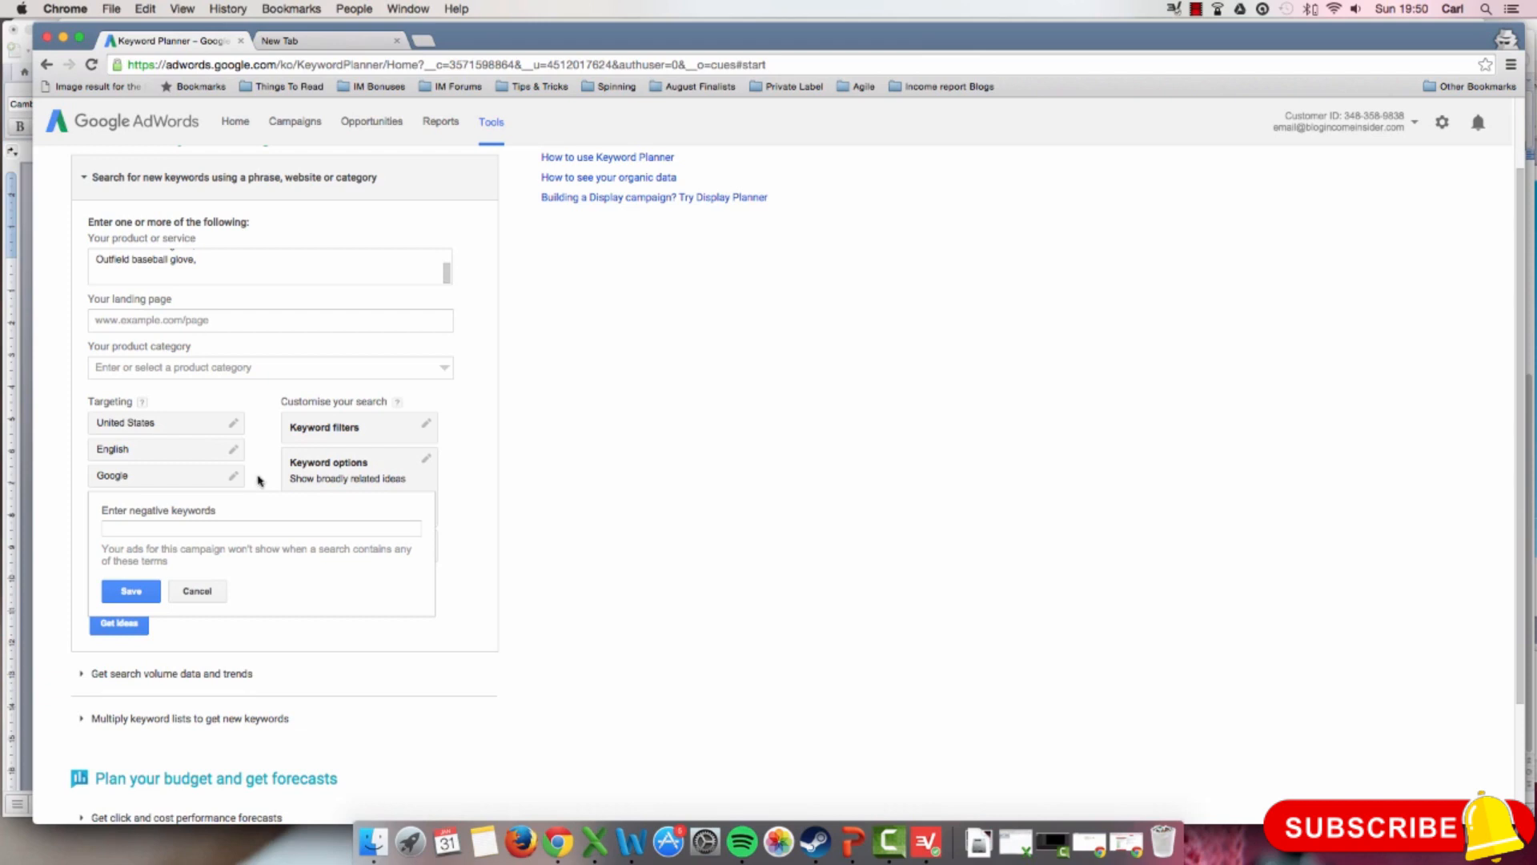
{"action": "scroll", "coordinate": [232, 269], "scroll_direction": "up", "scroll_amount": 3}
{"action": "scroll", "coordinate": [232, 270], "scroll_direction": "down", "scroll_amount": 5}
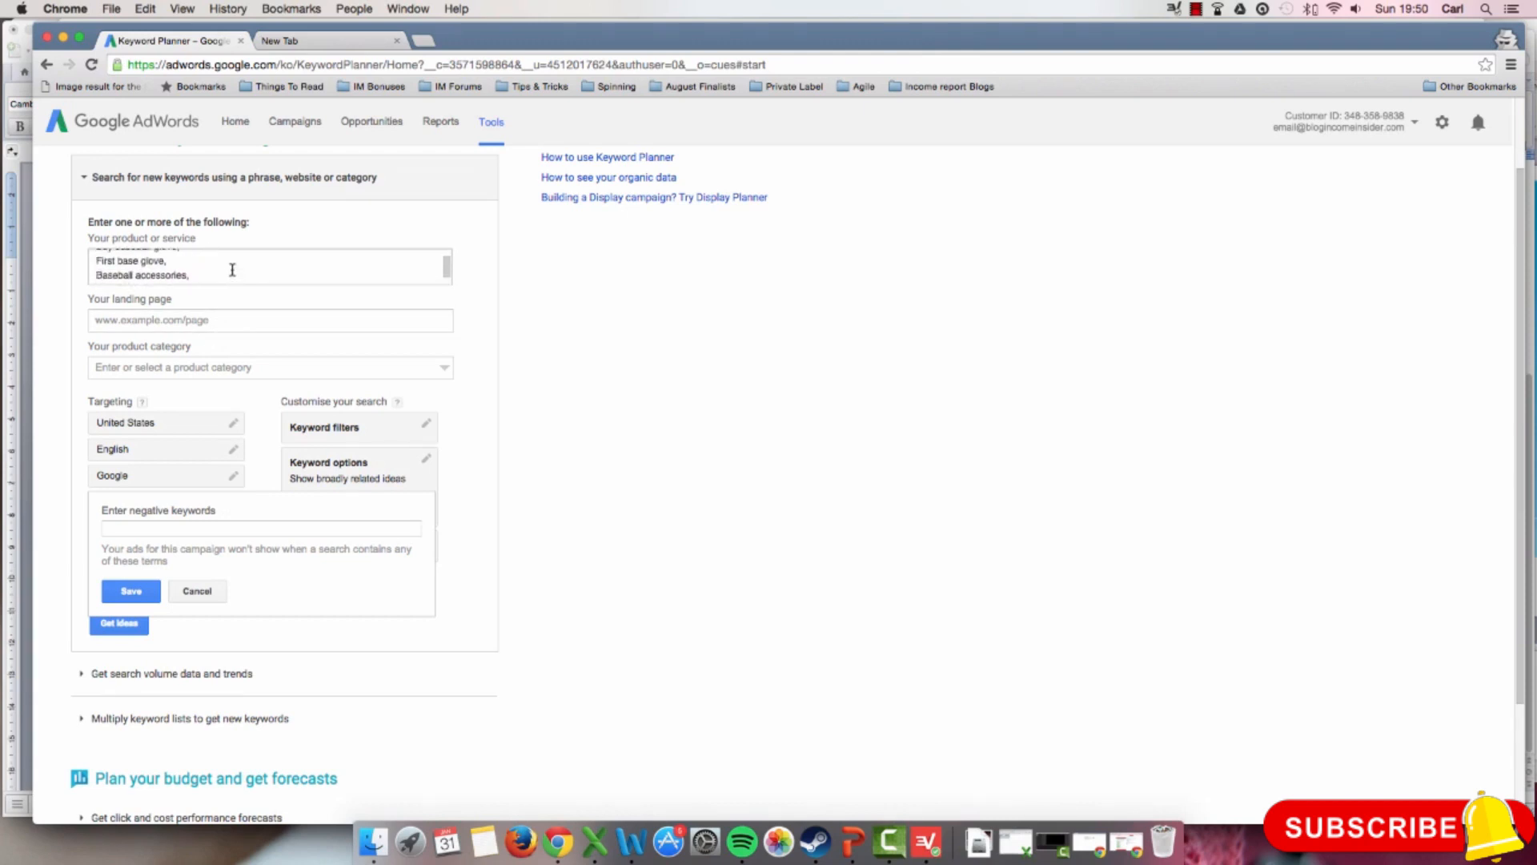
{"action": "scroll", "coordinate": [232, 270], "scroll_direction": "down", "scroll_amount": 2}
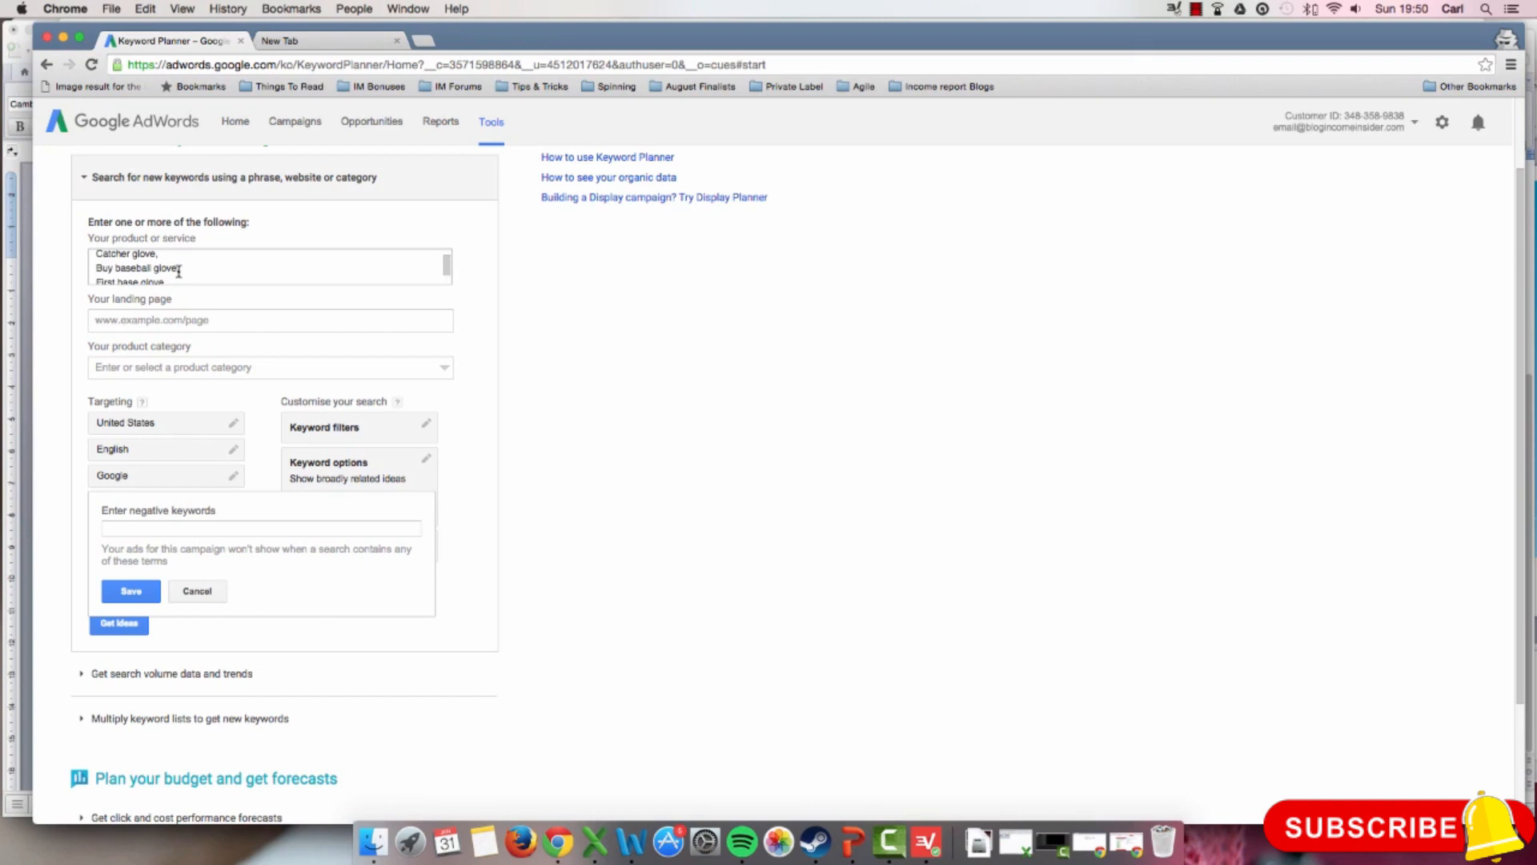
{"action": "left_click_drag", "start_coordinate": [181, 271], "coordinate": [99, 272]}
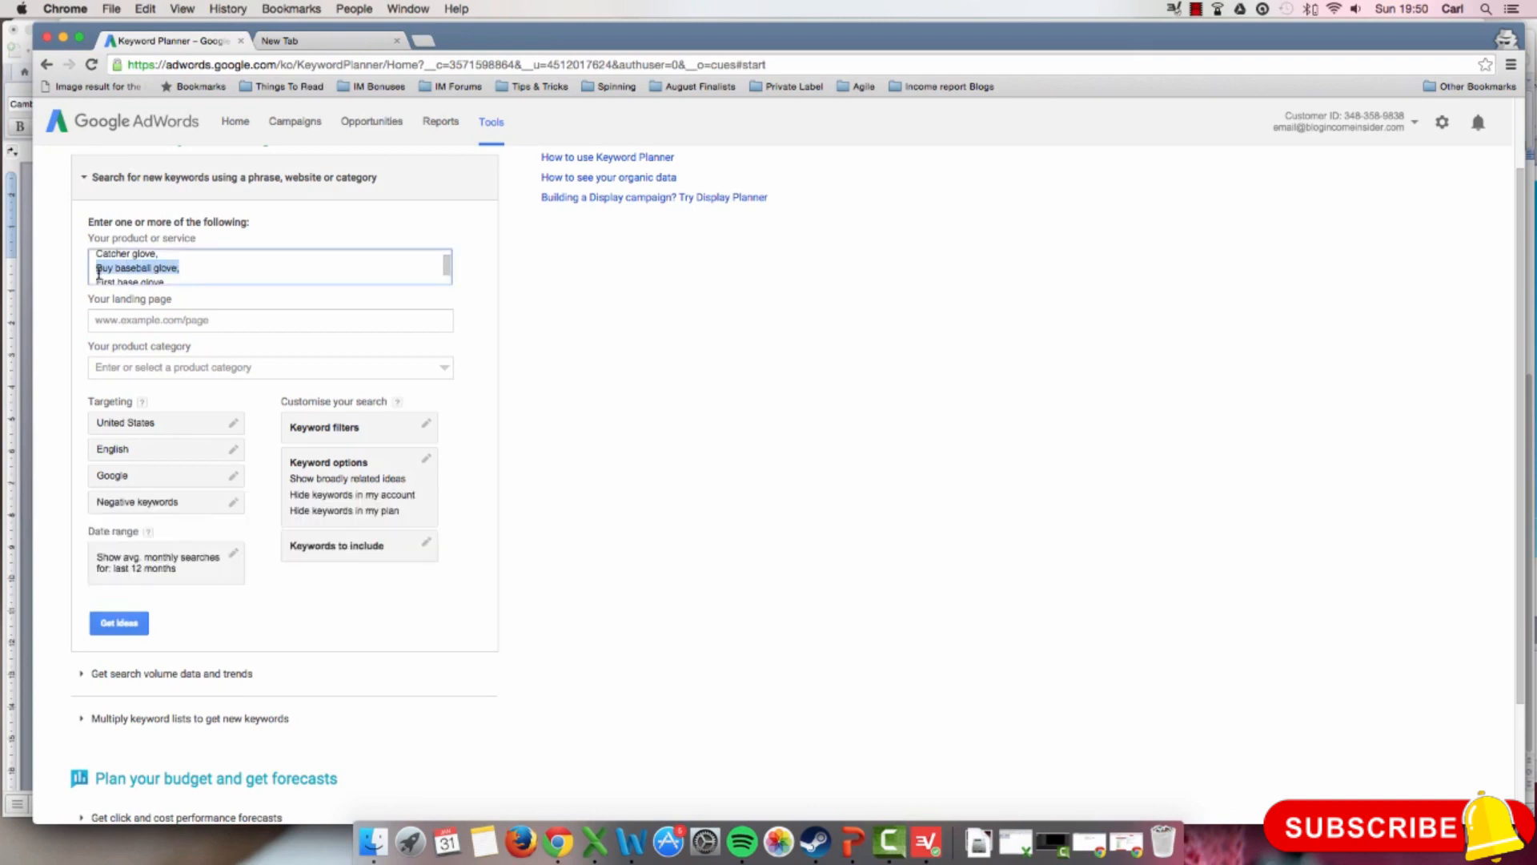
{"action": "left_click", "coordinate": [157, 513]}
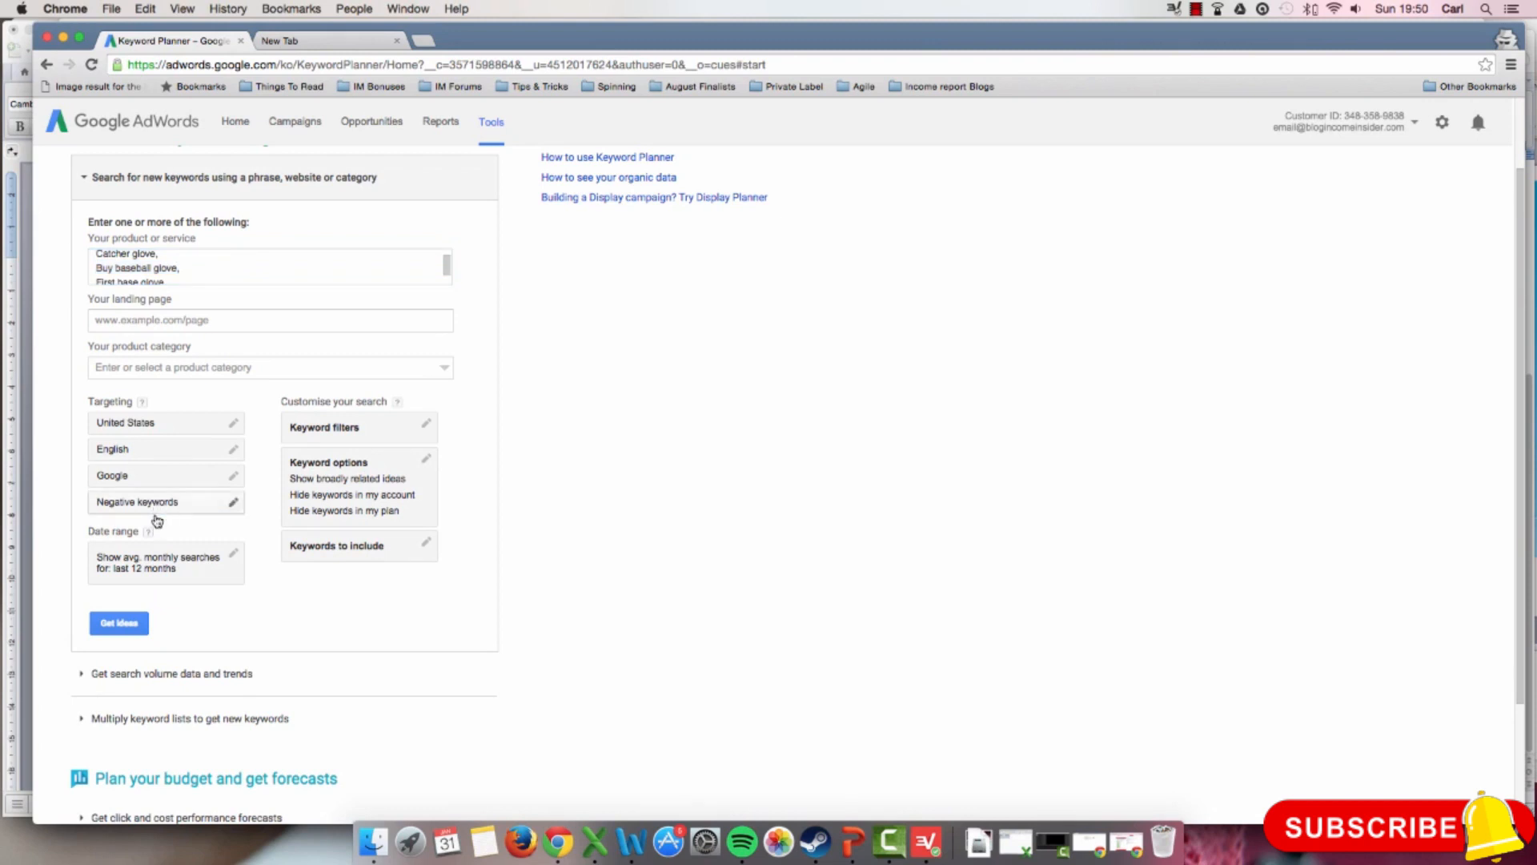
Step: Try "cheap" and "expensive" as negative keywords, and cancel the negative keywords entry
{"action": "left_click", "coordinate": [232, 509]}
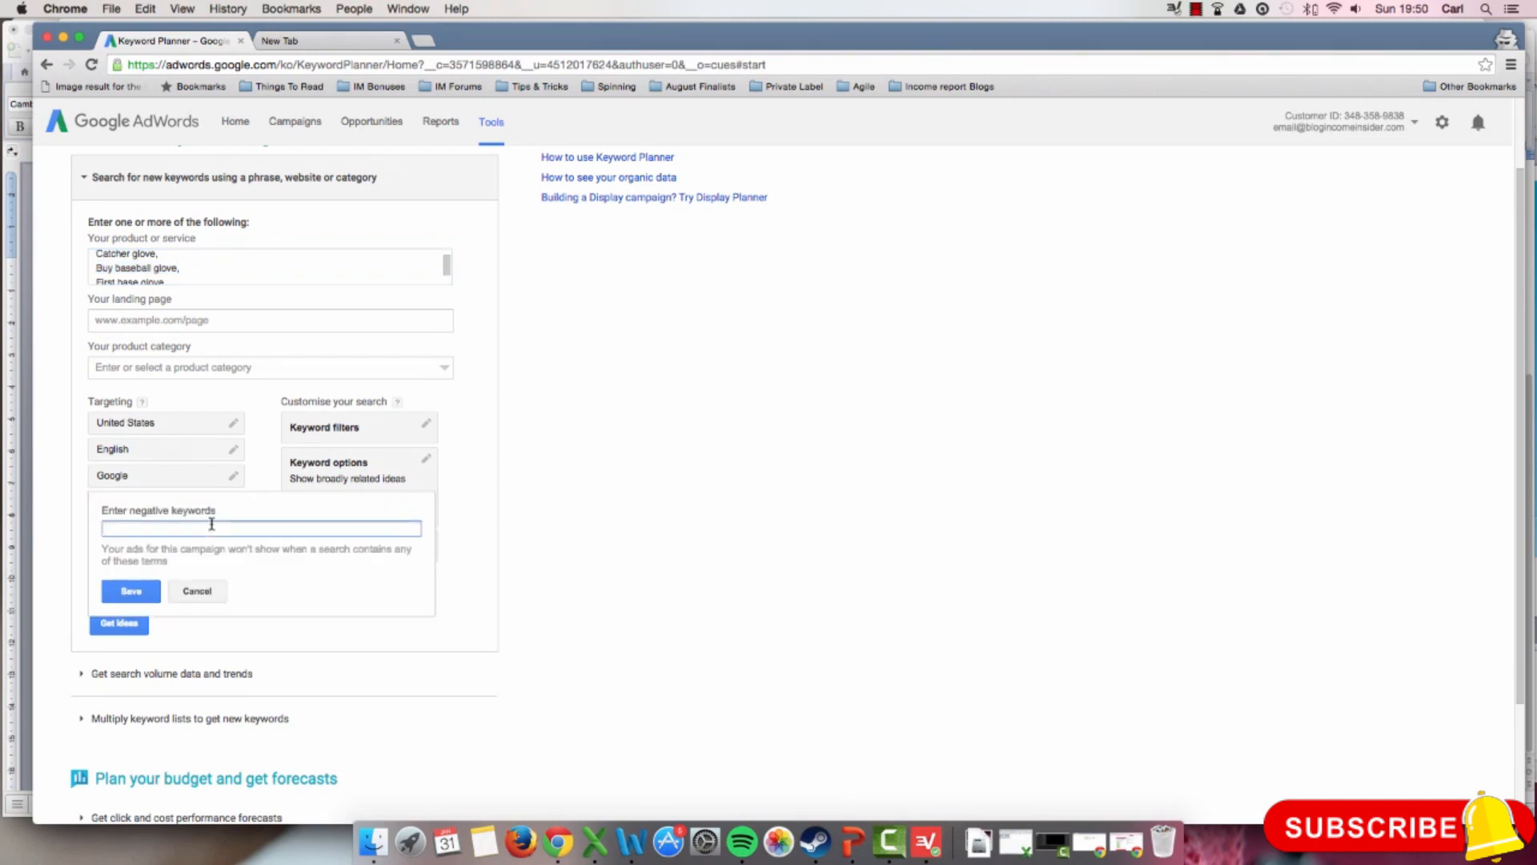
{"action": "type", "text": "cheap"}
{"action": "key", "text": "BackSpace"}
{"action": "key", "text": "BackSpace"}
{"action": "key", "text": "BackSpace"}
{"action": "key", "text": "BackSpace"}
{"action": "key", "text": "BackSpace"}
{"action": "type", "text": "exoens"}
{"action": "key", "text": "BackSpace"}
{"action": "key", "text": "BackSpace"}
{"action": "key", "text": "BackSpace"}
{"action": "key", "text": "BackSpace"}
{"action": "type", "text": "pensive"}
{"action": "key", "text": "BackSpace"}
{"action": "key", "text": "BackSpace"}
{"action": "key", "text": "BackSpace"}
{"action": "key", "text": "BackSpace"}
{"action": "key", "text": "BackSpace"}
{"action": "key", "text": "BackSpace"}
{"action": "key", "text": "BackSpace"}
{"action": "key", "text": "BackSpace"}
{"action": "key", "text": "BackSpace"}
{"action": "left_click", "coordinate": [210, 594]}
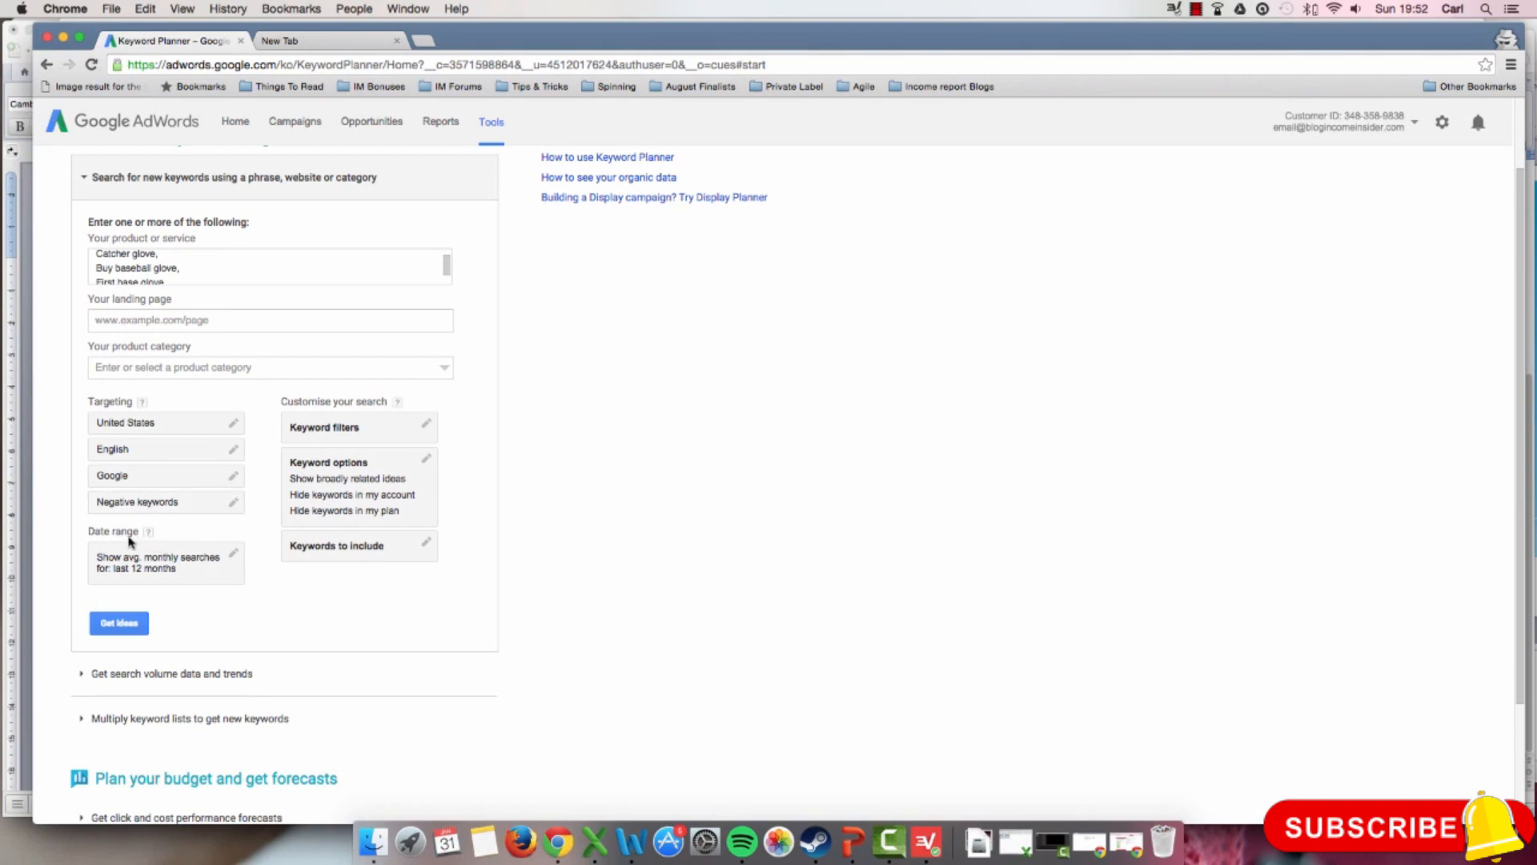
Step: Save Jan 2015 to Dec 2015 as the date range for average monthly searches, with comparison off
{"action": "left_click", "coordinate": [210, 562]}
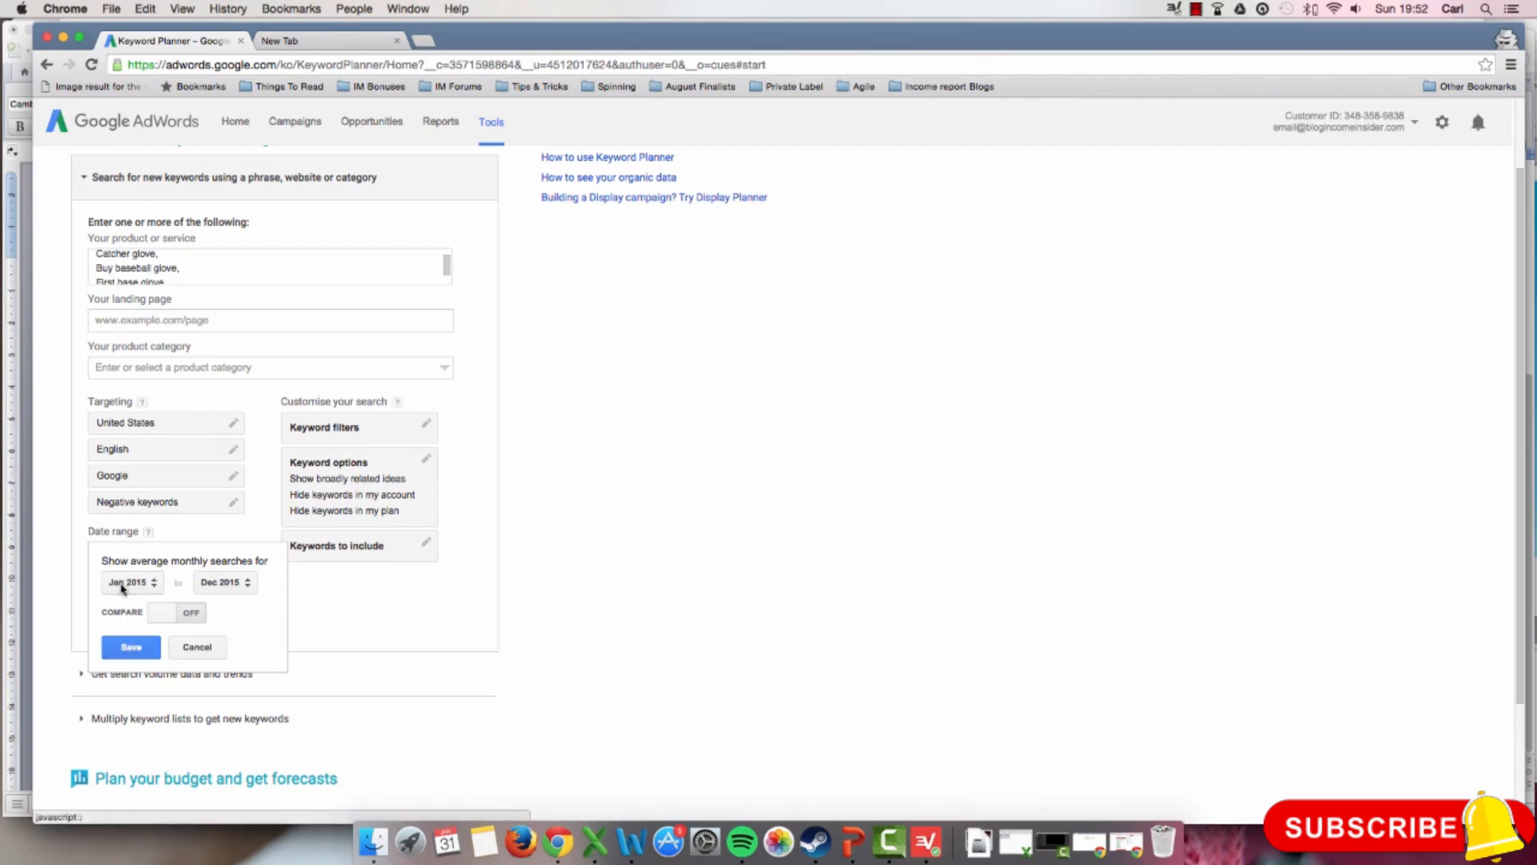
{"action": "left_click", "coordinate": [128, 646]}
Step: Review the keyword filters for average monthly searches, suggested bid and ad impression share, and save them empty
{"action": "scroll", "coordinate": [317, 613], "scroll_direction": "down", "scroll_amount": 1}
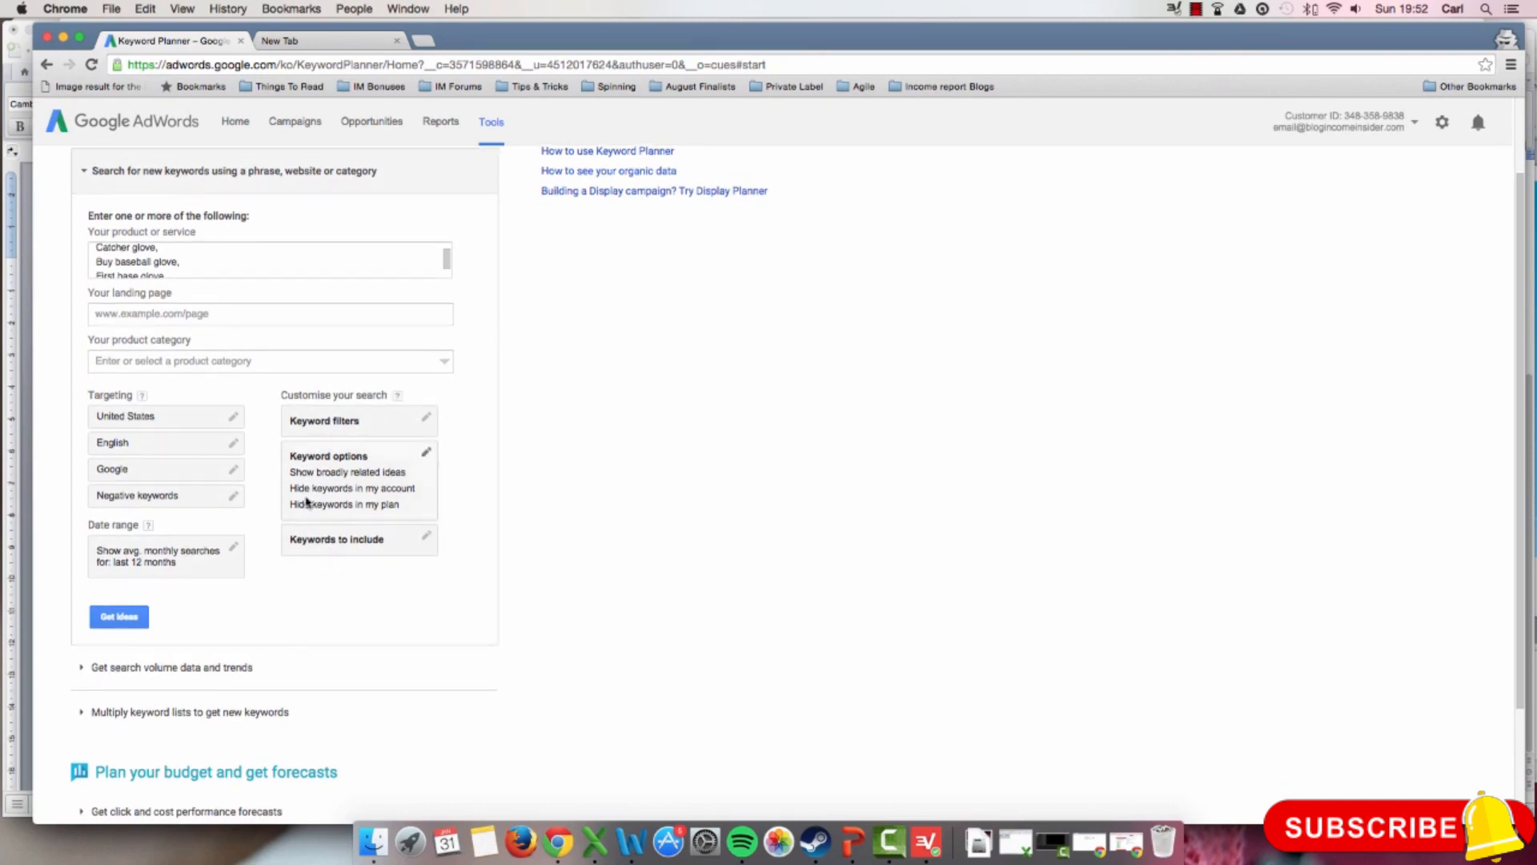
{"action": "left_click", "coordinate": [388, 427]}
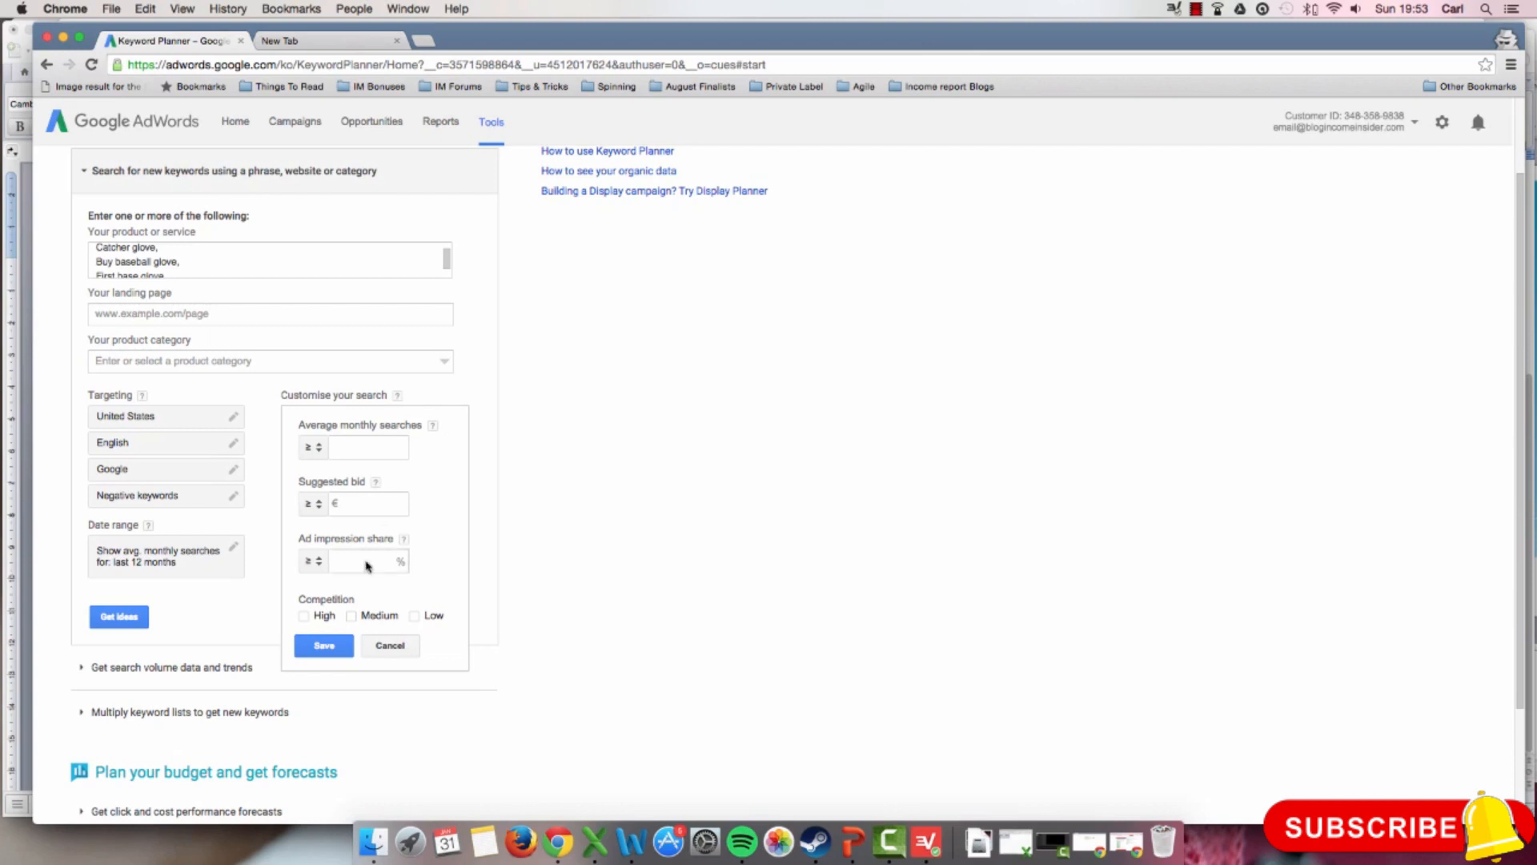
{"action": "left_click_drag", "start_coordinate": [301, 427], "coordinate": [423, 419]}
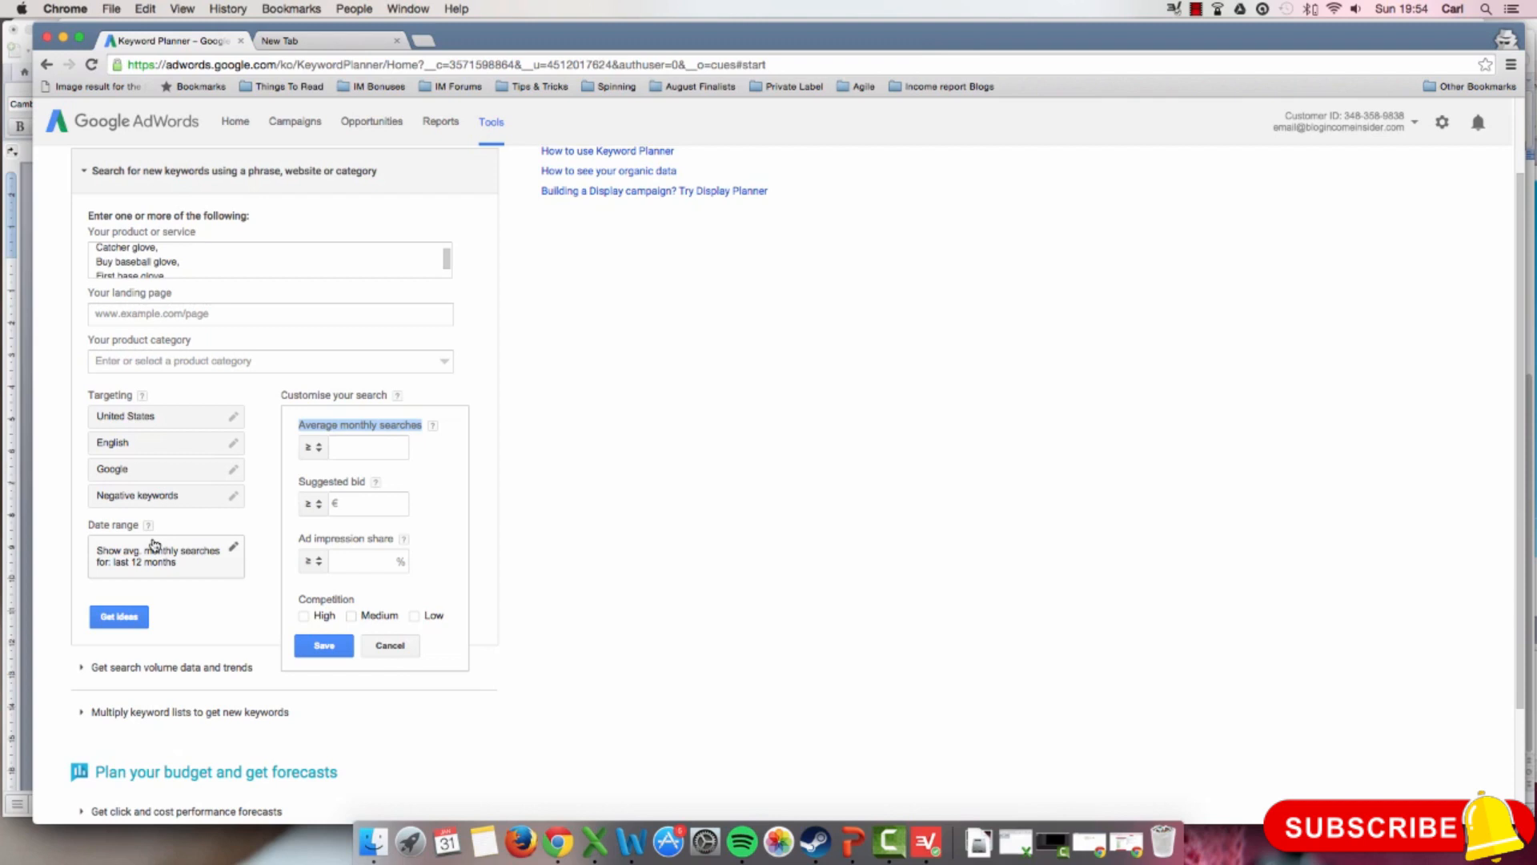
{"action": "left_click", "coordinate": [374, 502]}
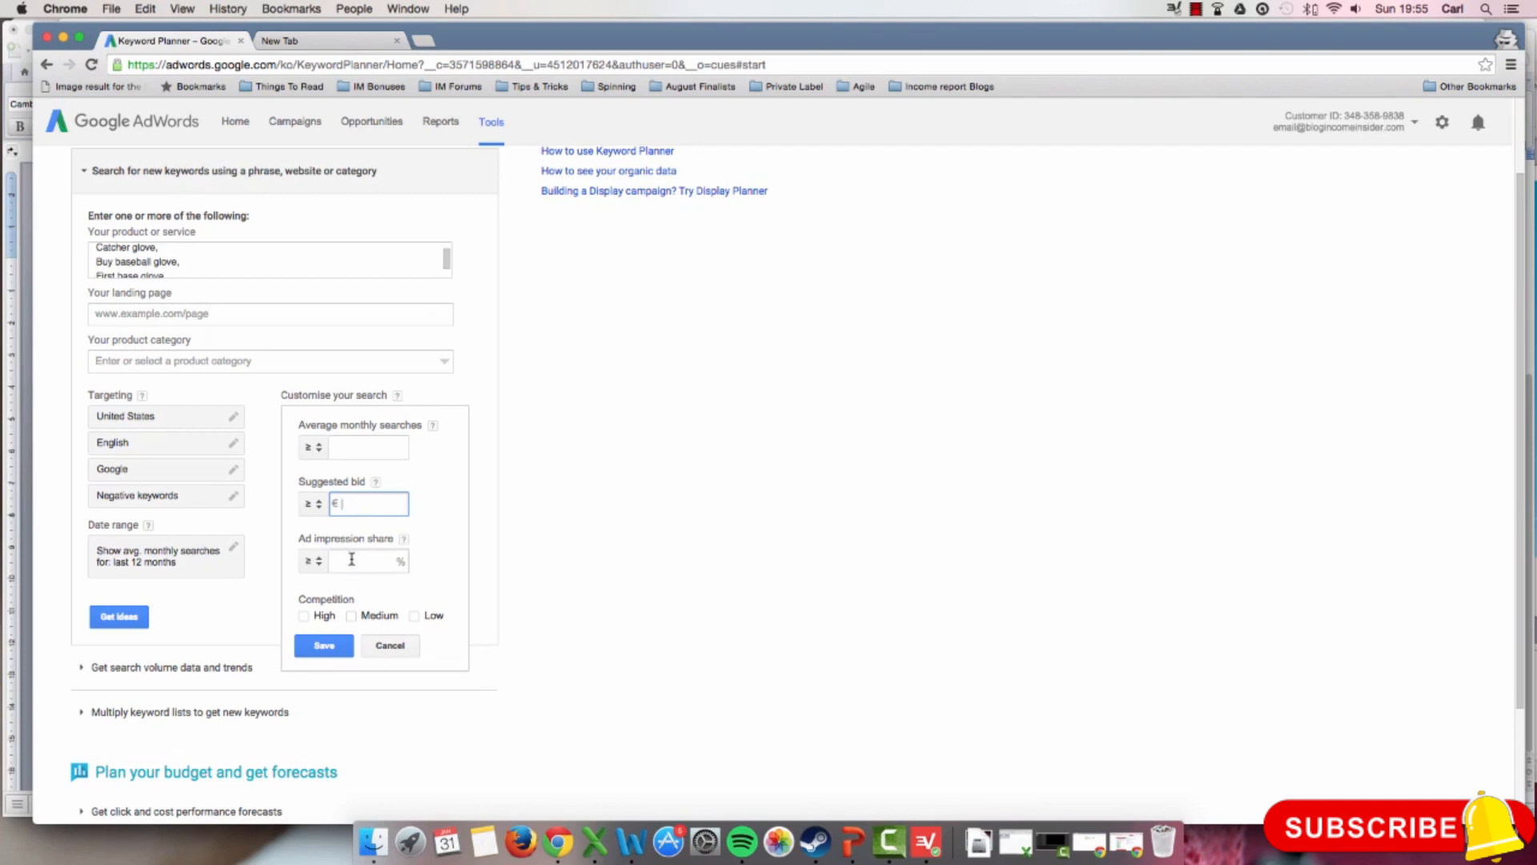
{"action": "left_click", "coordinate": [403, 539]}
{"action": "mouse_move", "coordinate": [406, 544]}
{"action": "left_click", "coordinate": [325, 646]}
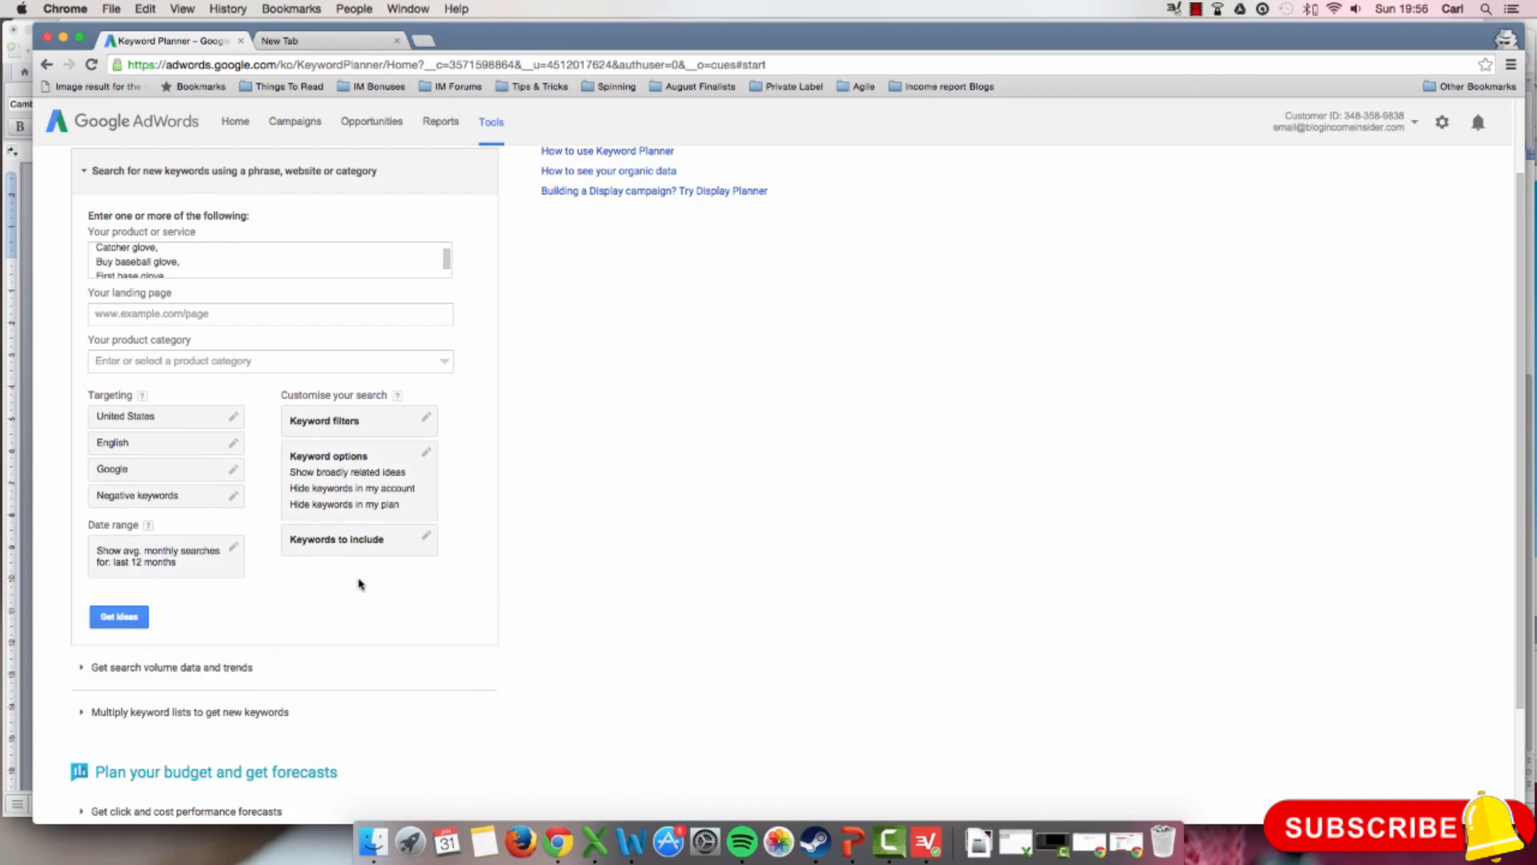
Step: Get ideas for the entered baseball glove keywords and look through the ad group ideas
{"action": "left_click", "coordinate": [119, 616]}
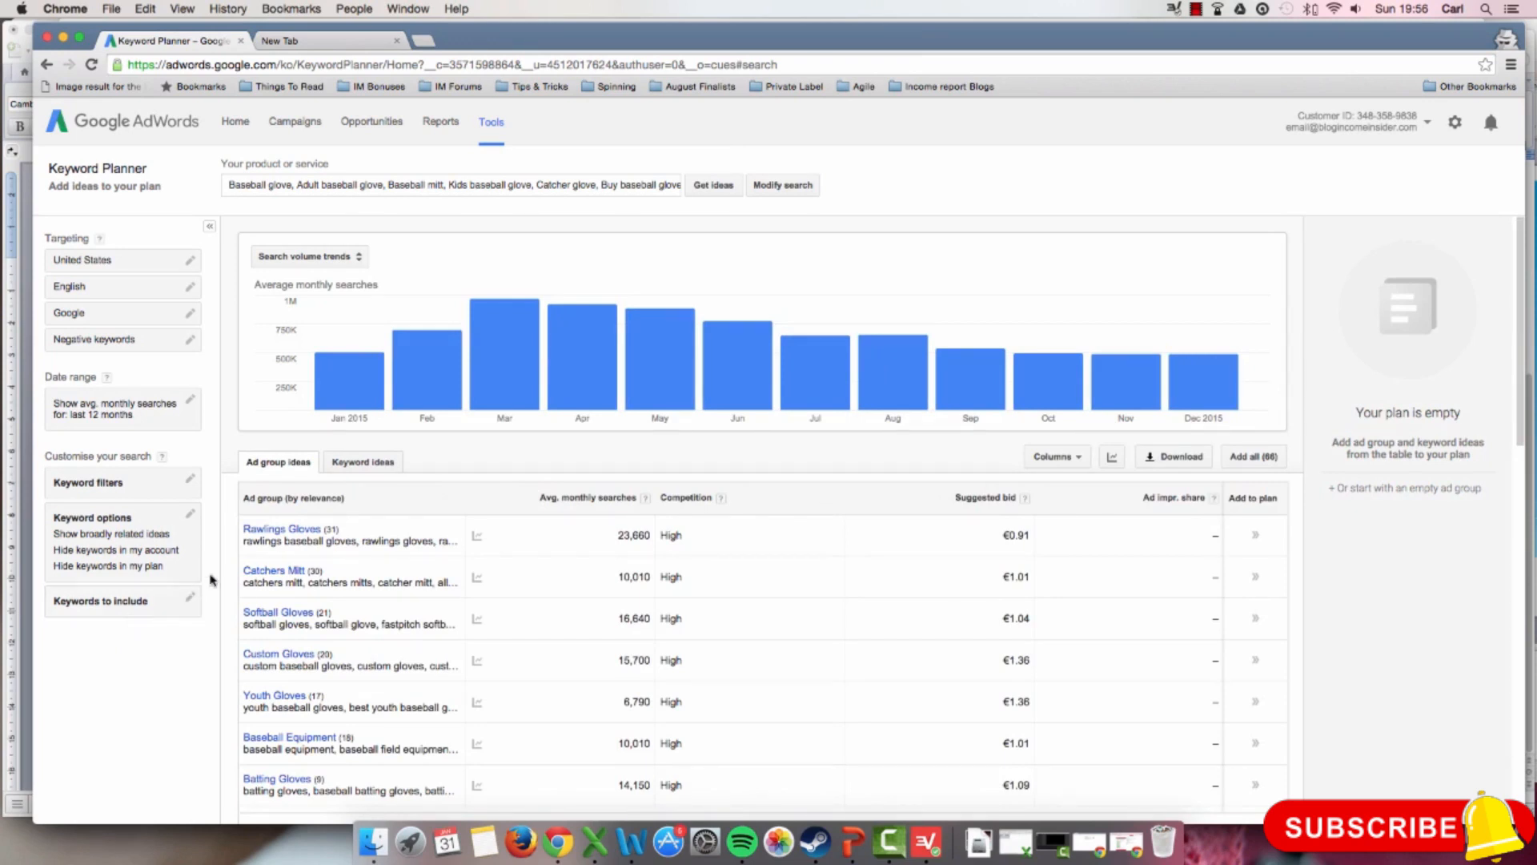
{"action": "scroll", "coordinate": [348, 565], "scroll_direction": "down", "scroll_amount": 3}
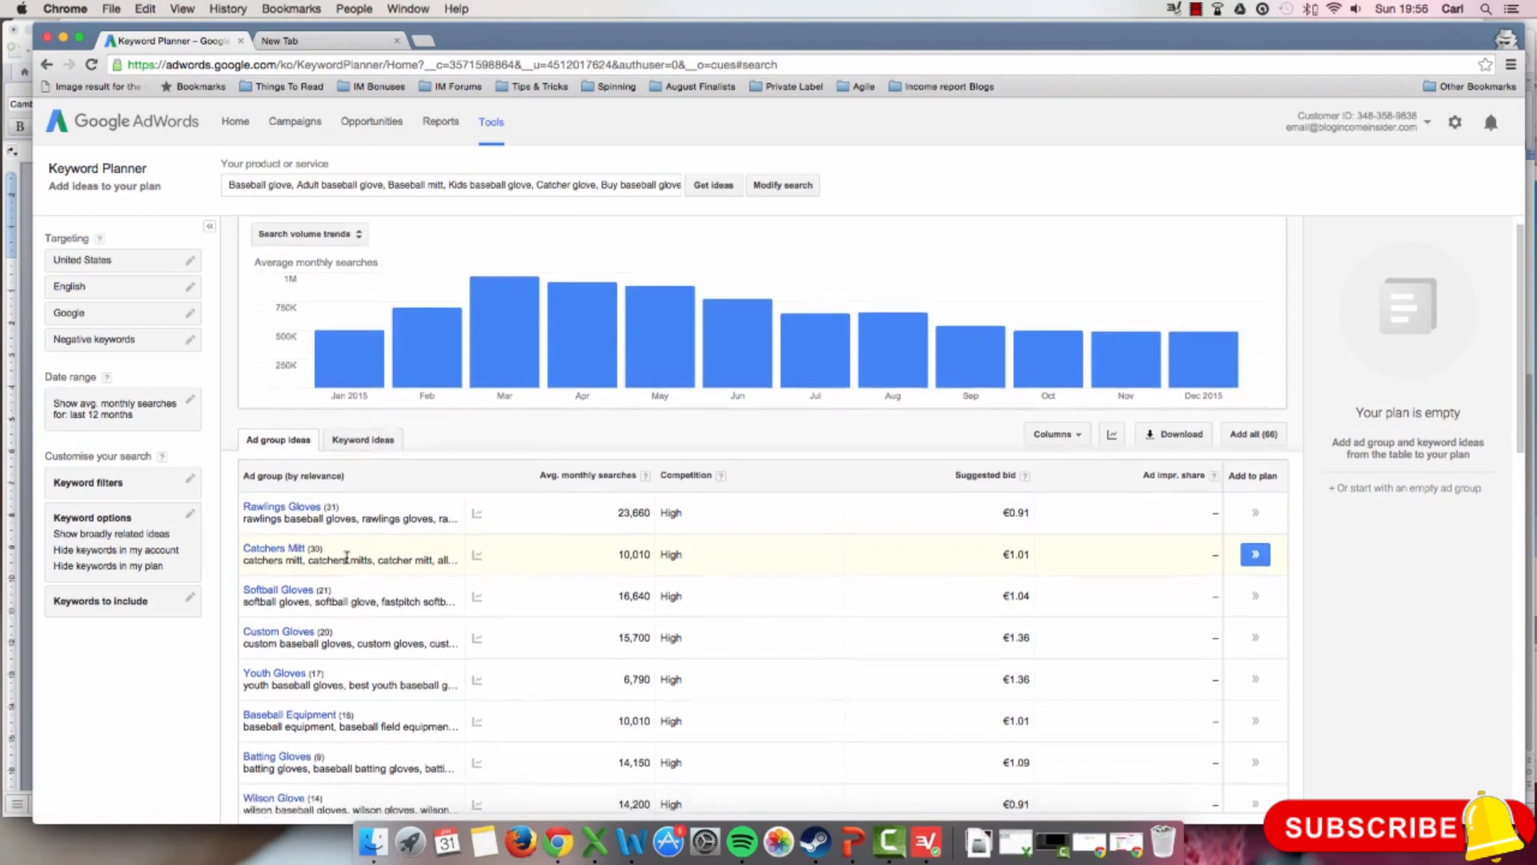
{"action": "scroll", "coordinate": [349, 565], "scroll_direction": "down", "scroll_amount": 2}
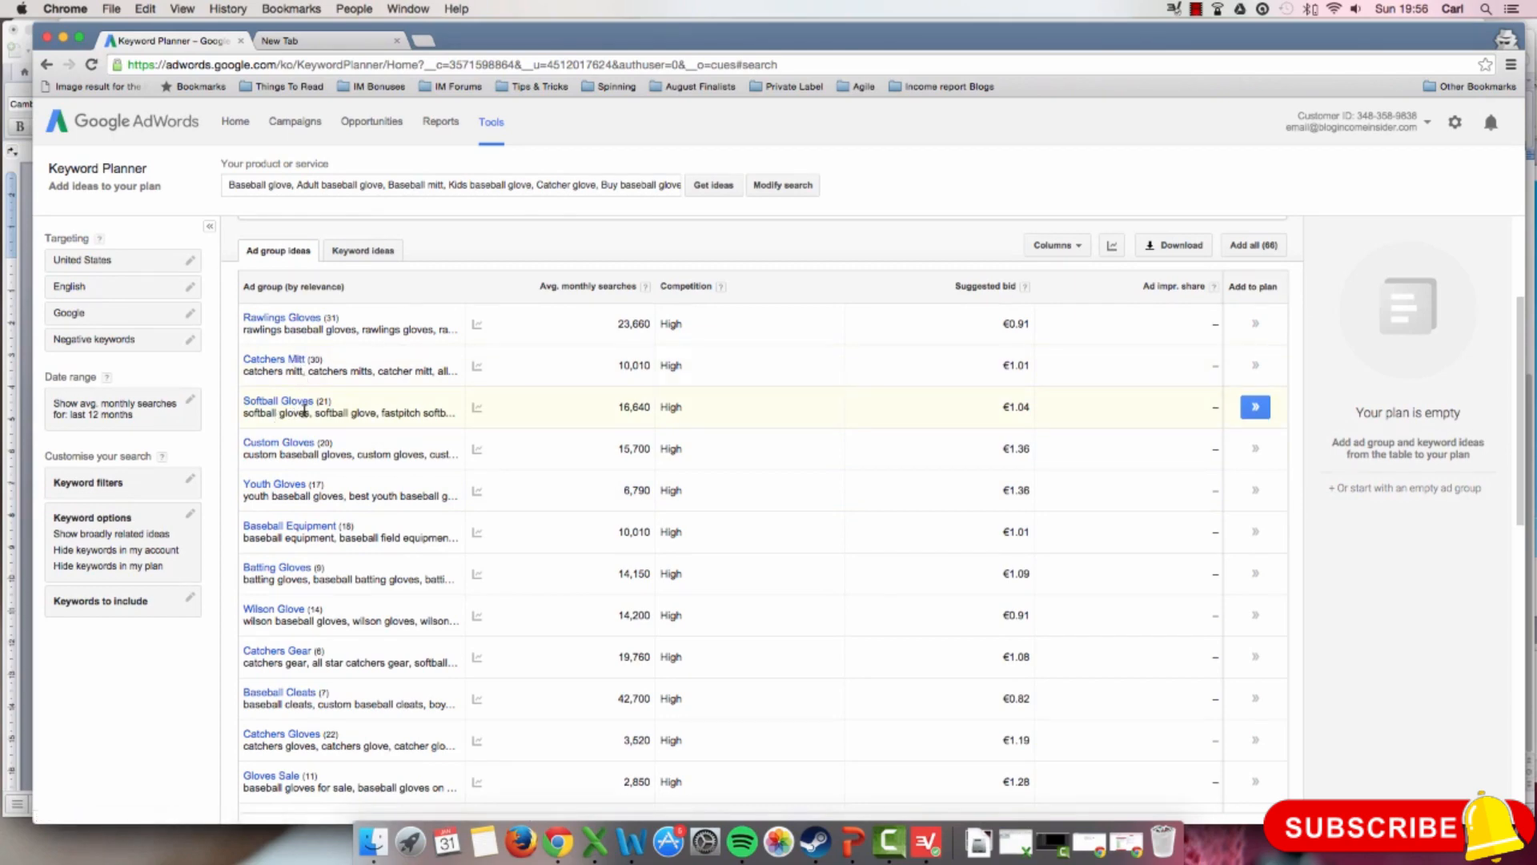
{"action": "scroll", "coordinate": [288, 414], "scroll_direction": "up", "scroll_amount": 2}
{"action": "scroll", "coordinate": [328, 401], "scroll_direction": "up", "scroll_amount": 1}
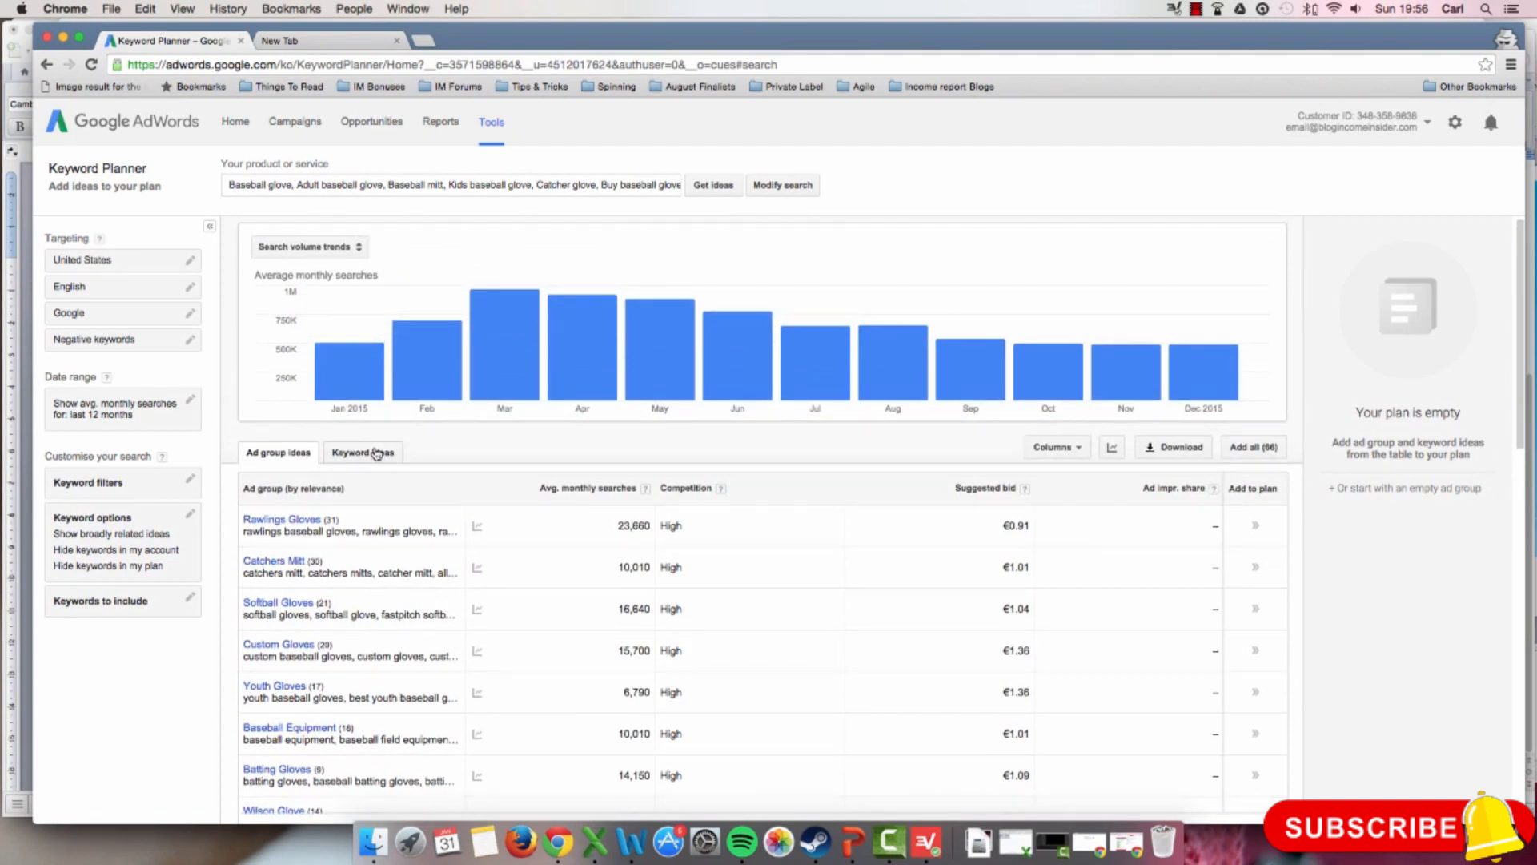
Step: Show the keyword ideas and examine the monthly search volumes in the trend chart and the list of search terms
{"action": "left_click", "coordinate": [376, 453]}
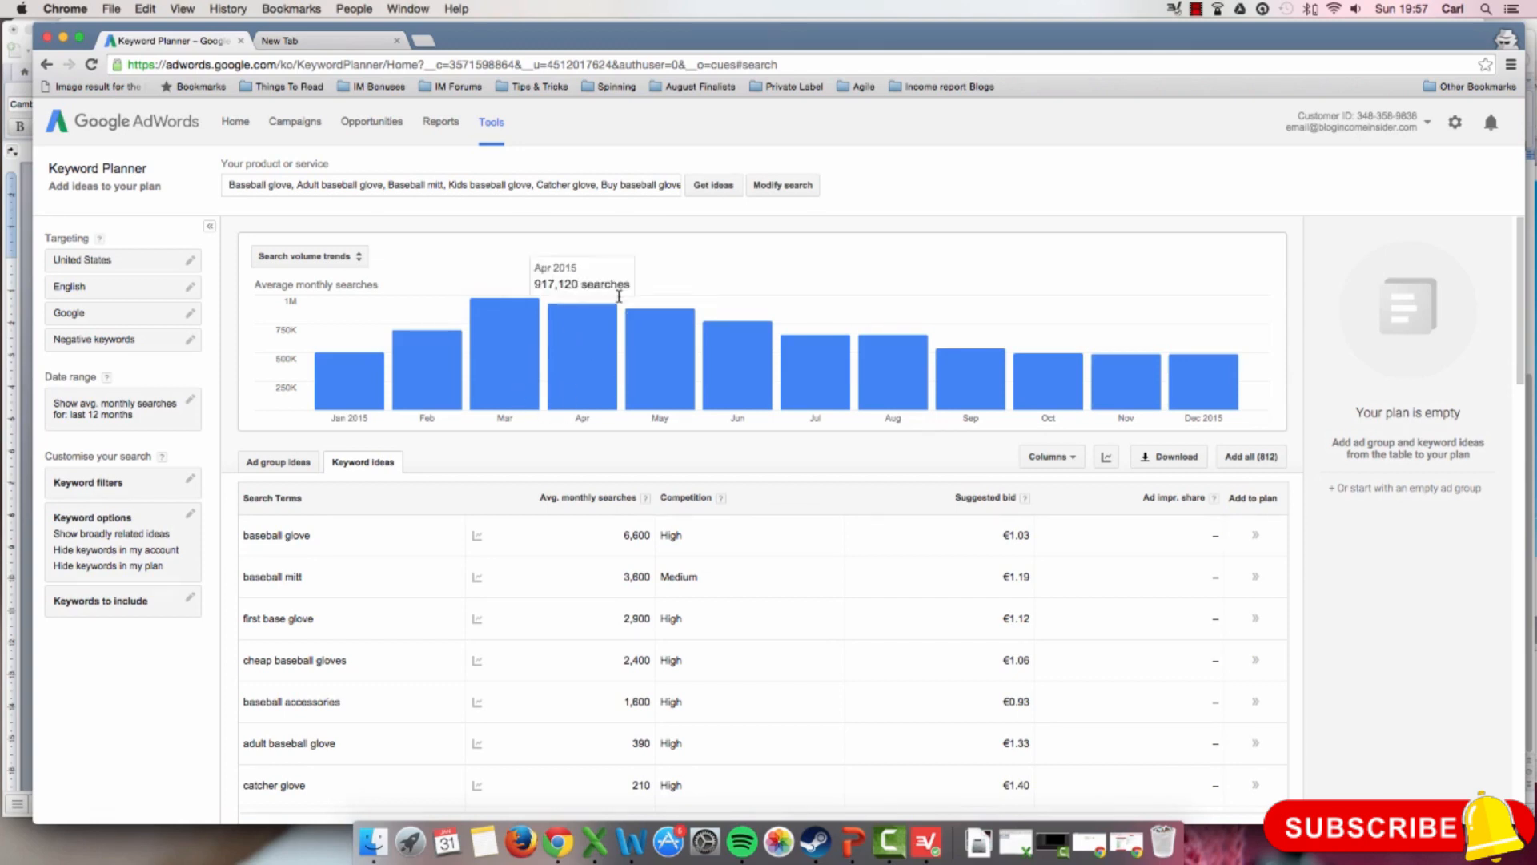
{"action": "mouse_move", "coordinate": [537, 364]}
{"action": "mouse_move", "coordinate": [588, 375]}
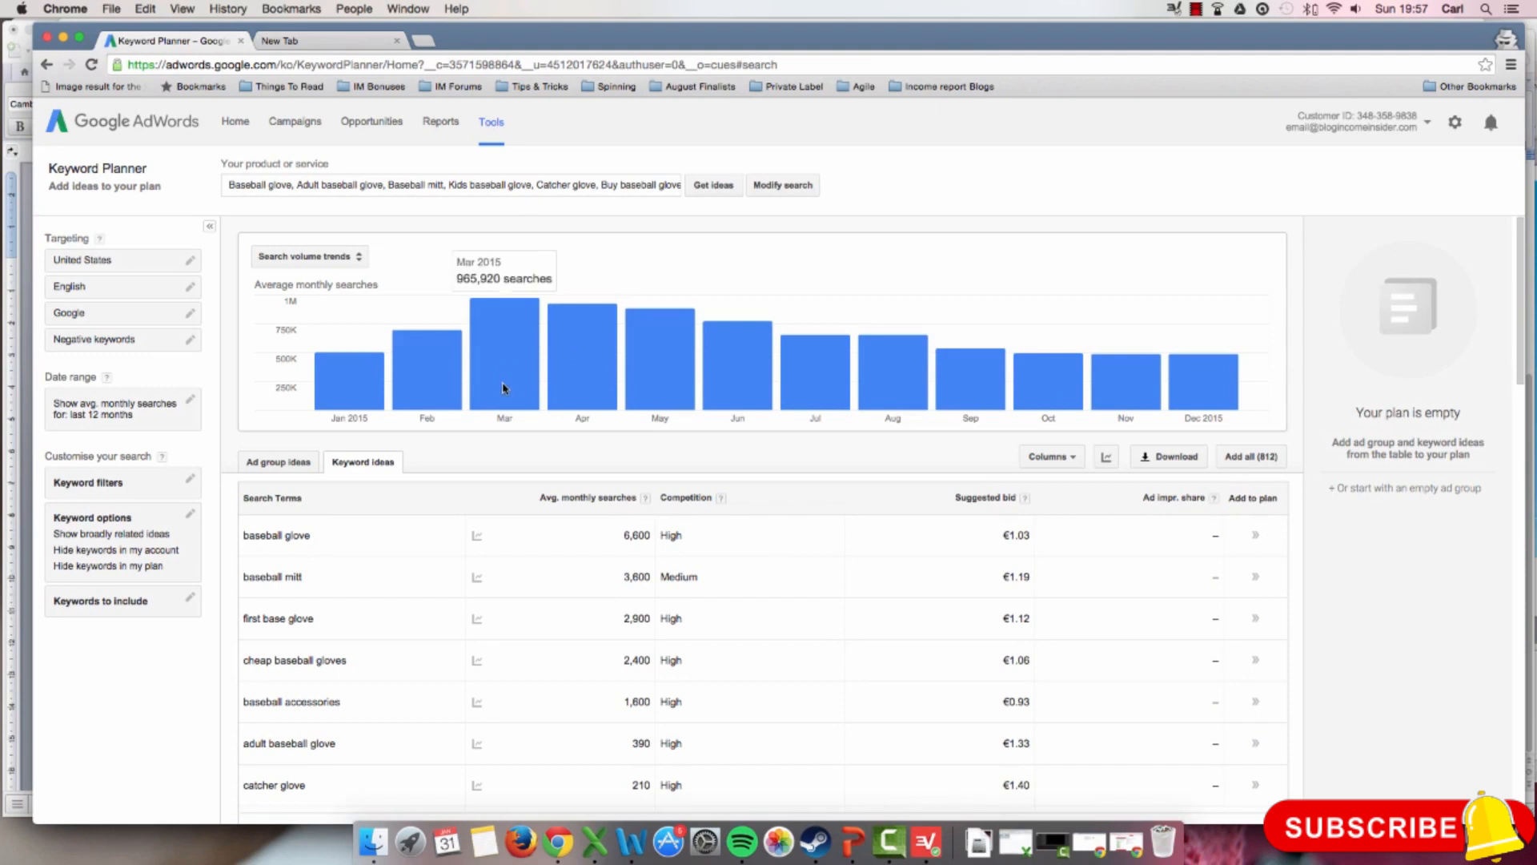
{"action": "scroll", "coordinate": [520, 389], "scroll_direction": "down", "scroll_amount": 3}
{"action": "scroll", "coordinate": [520, 389], "scroll_direction": "down", "scroll_amount": 3}
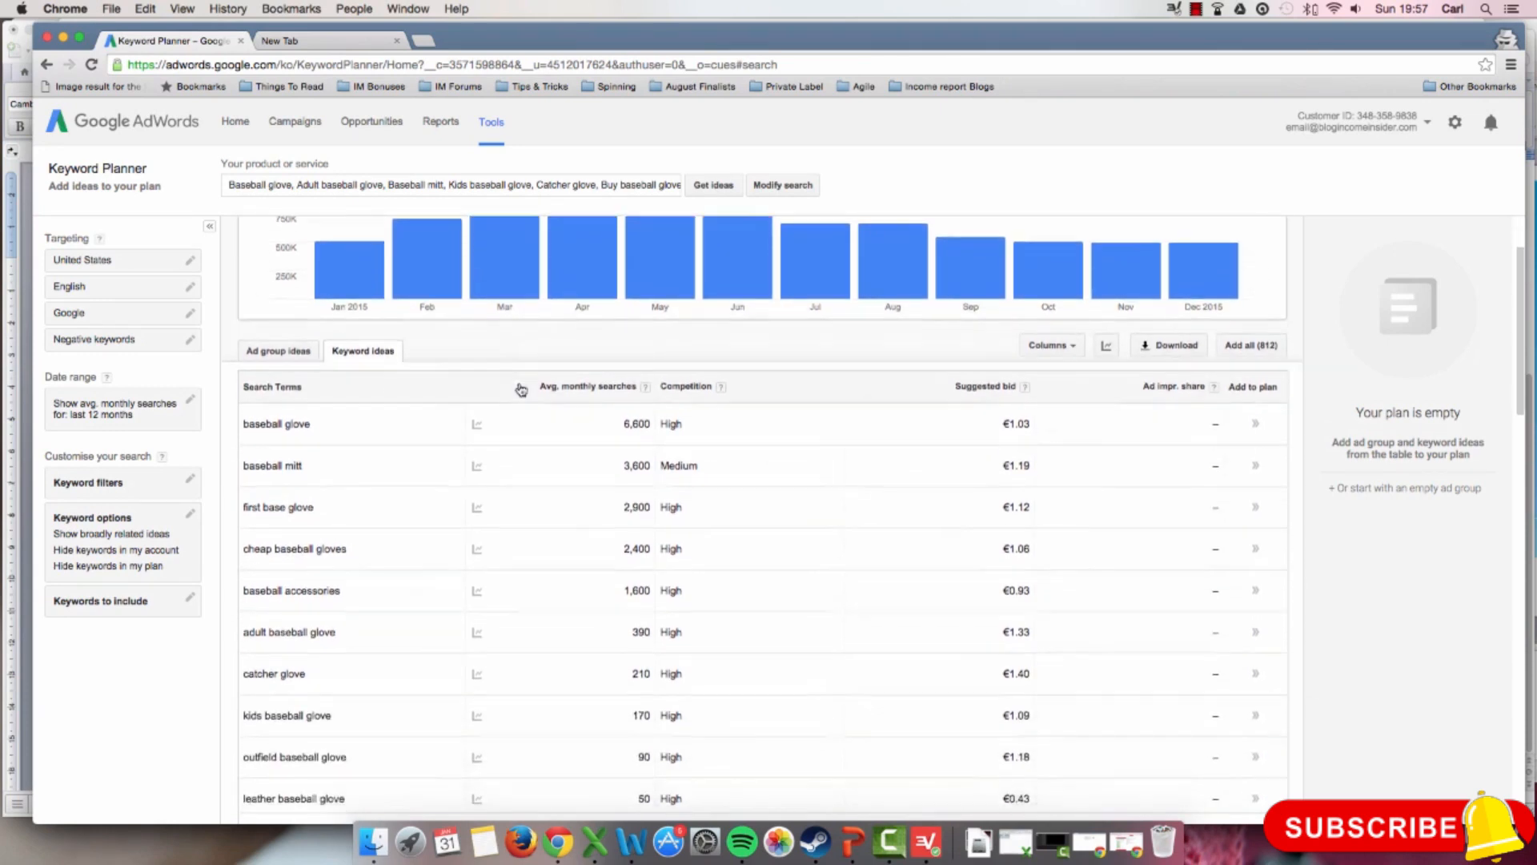
{"action": "scroll", "coordinate": [520, 388], "scroll_direction": "down", "scroll_amount": 3}
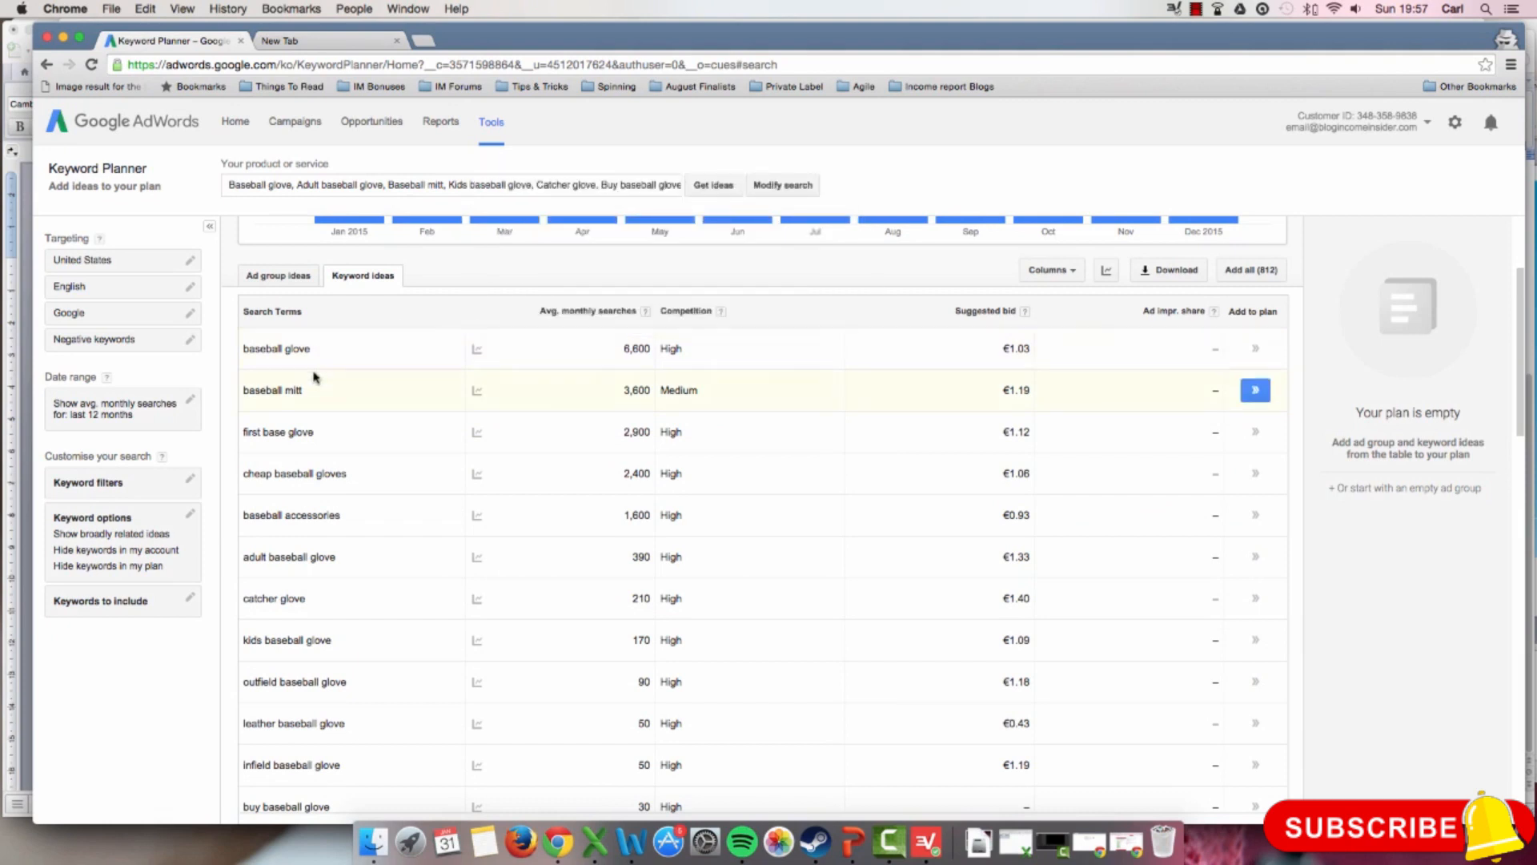
{"action": "scroll", "coordinate": [340, 474], "scroll_direction": "down", "scroll_amount": 2}
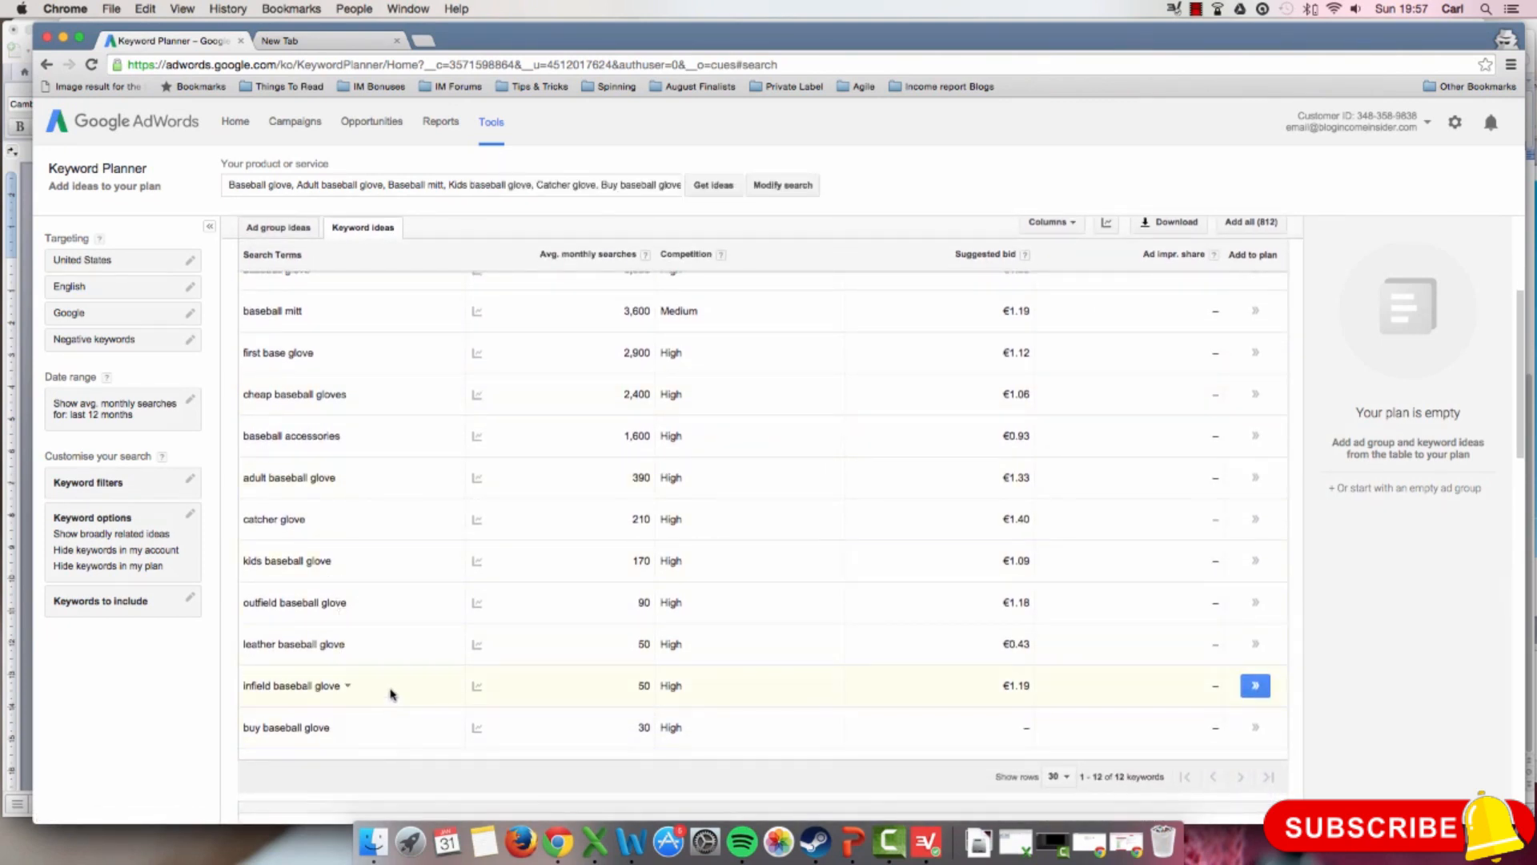
Step: View the monthly search trend for "baseball glove" and compare it with the overall search volume chart
{"action": "scroll", "coordinate": [392, 640], "scroll_direction": "up", "scroll_amount": 2}
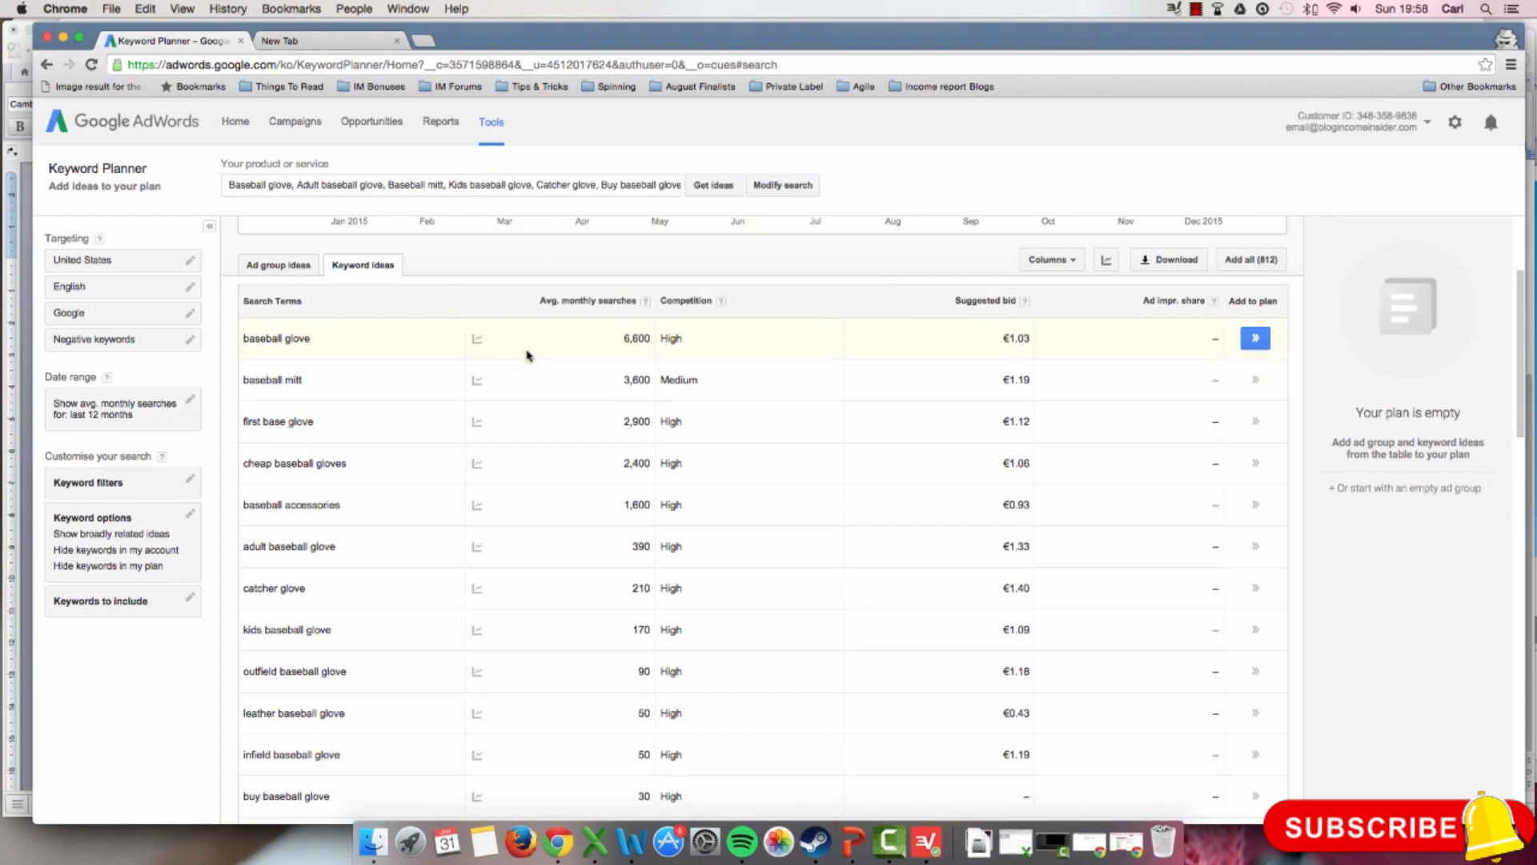
{"action": "mouse_move", "coordinate": [476, 338]}
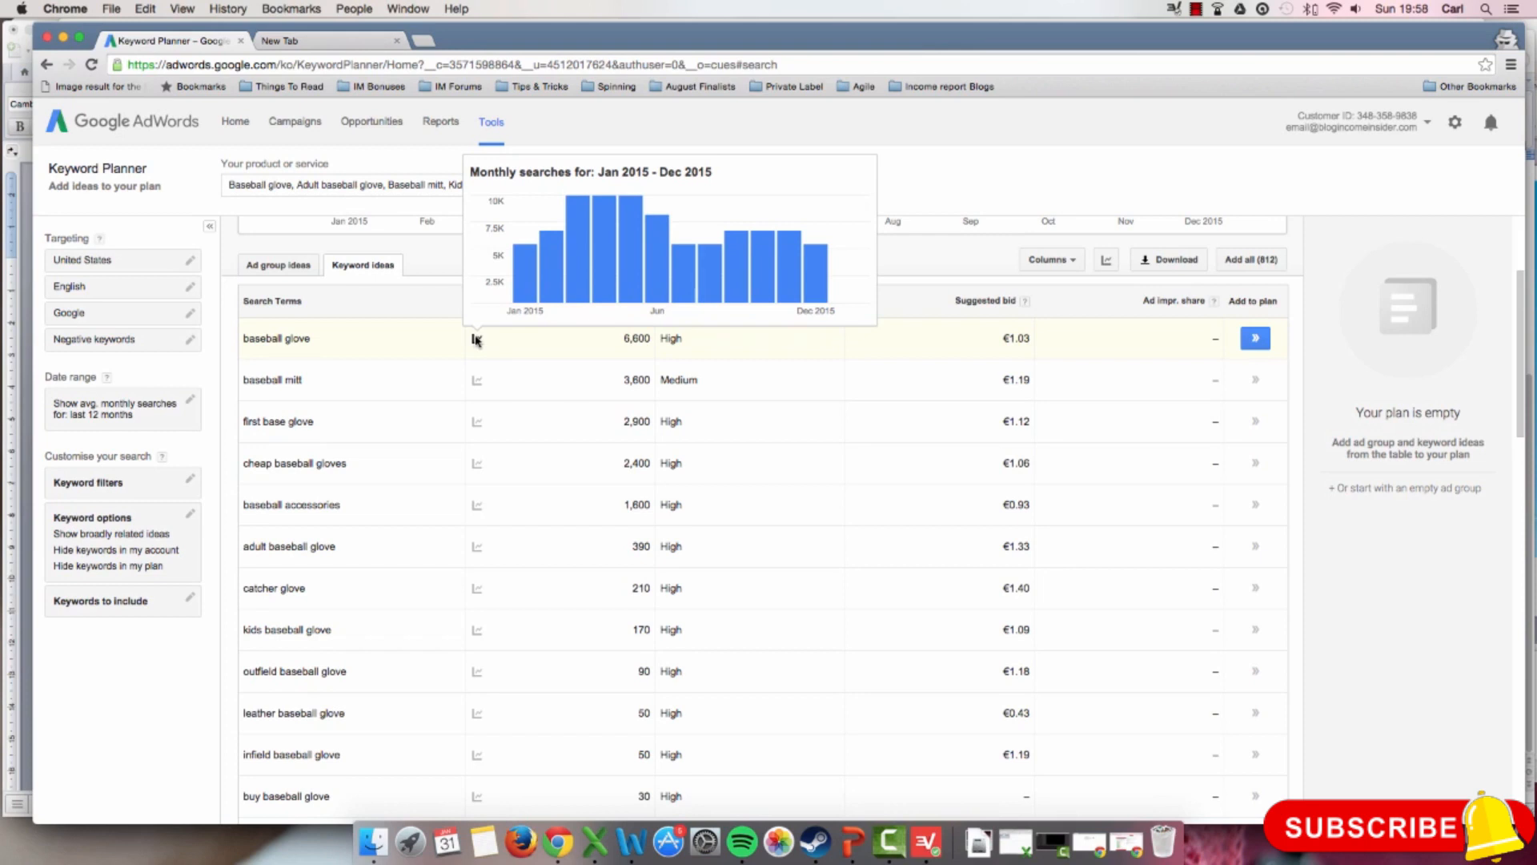
{"action": "scroll", "coordinate": [477, 339], "scroll_direction": "up", "scroll_amount": 3}
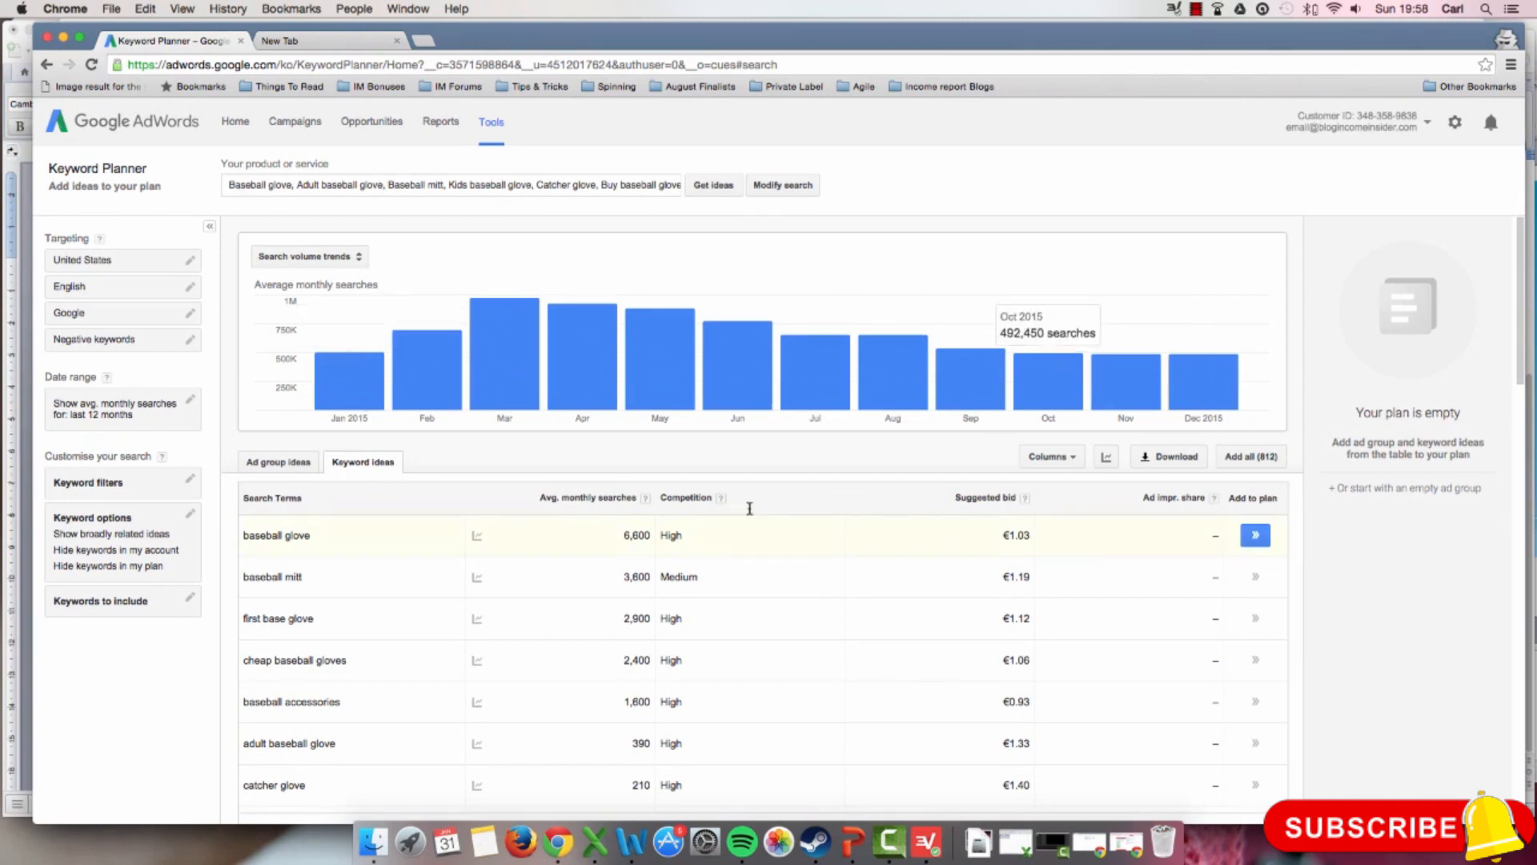
{"action": "scroll", "coordinate": [749, 507], "scroll_direction": "down", "scroll_amount": 3}
{"action": "mouse_move", "coordinate": [478, 418]}
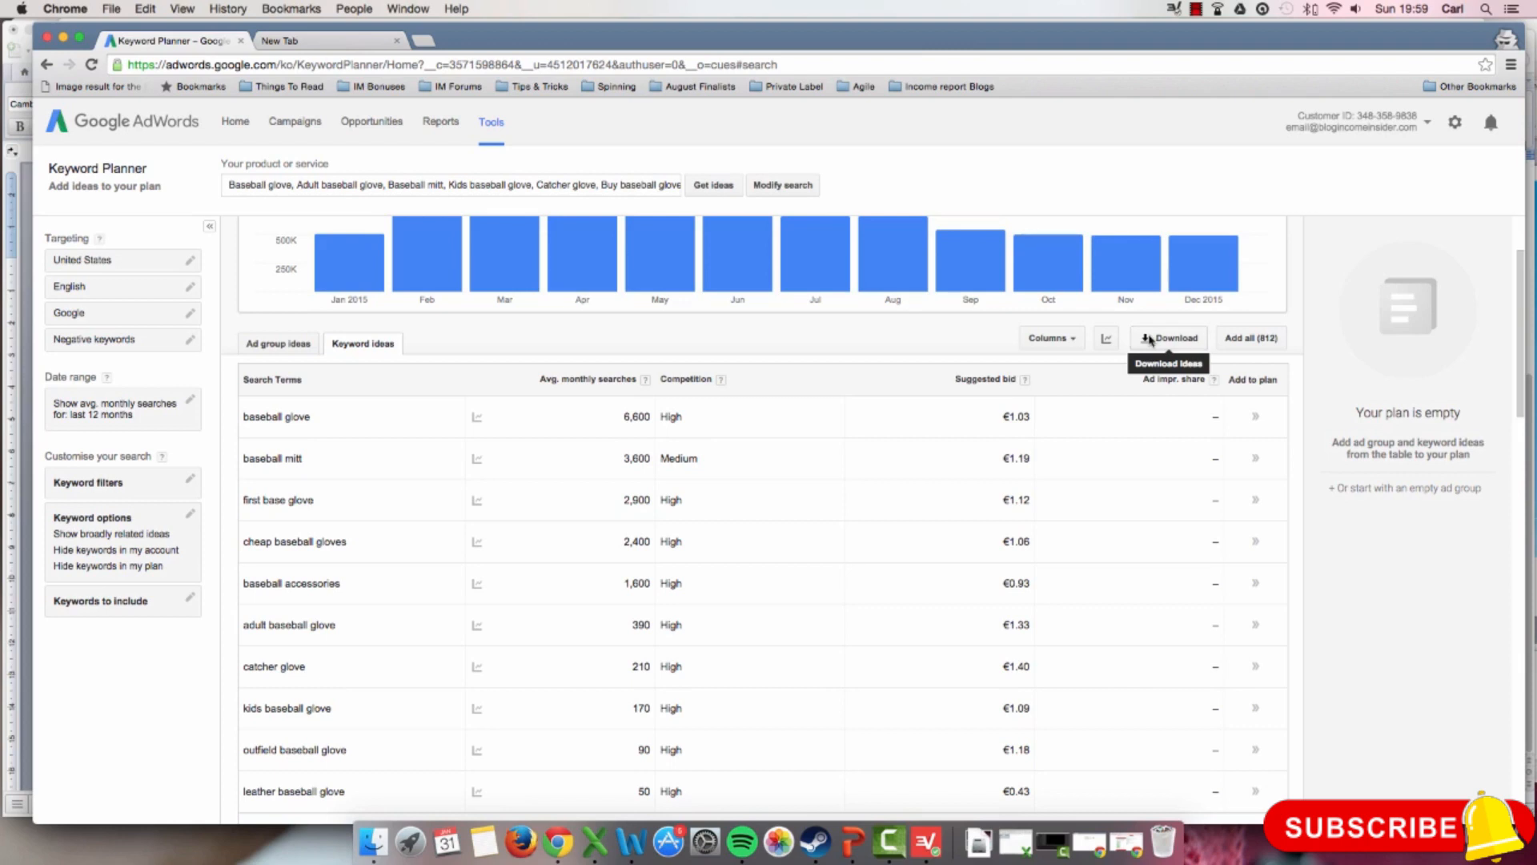
Step: Hide the Ad impression share column in the keyword ideas table
{"action": "left_click", "coordinate": [1069, 339]}
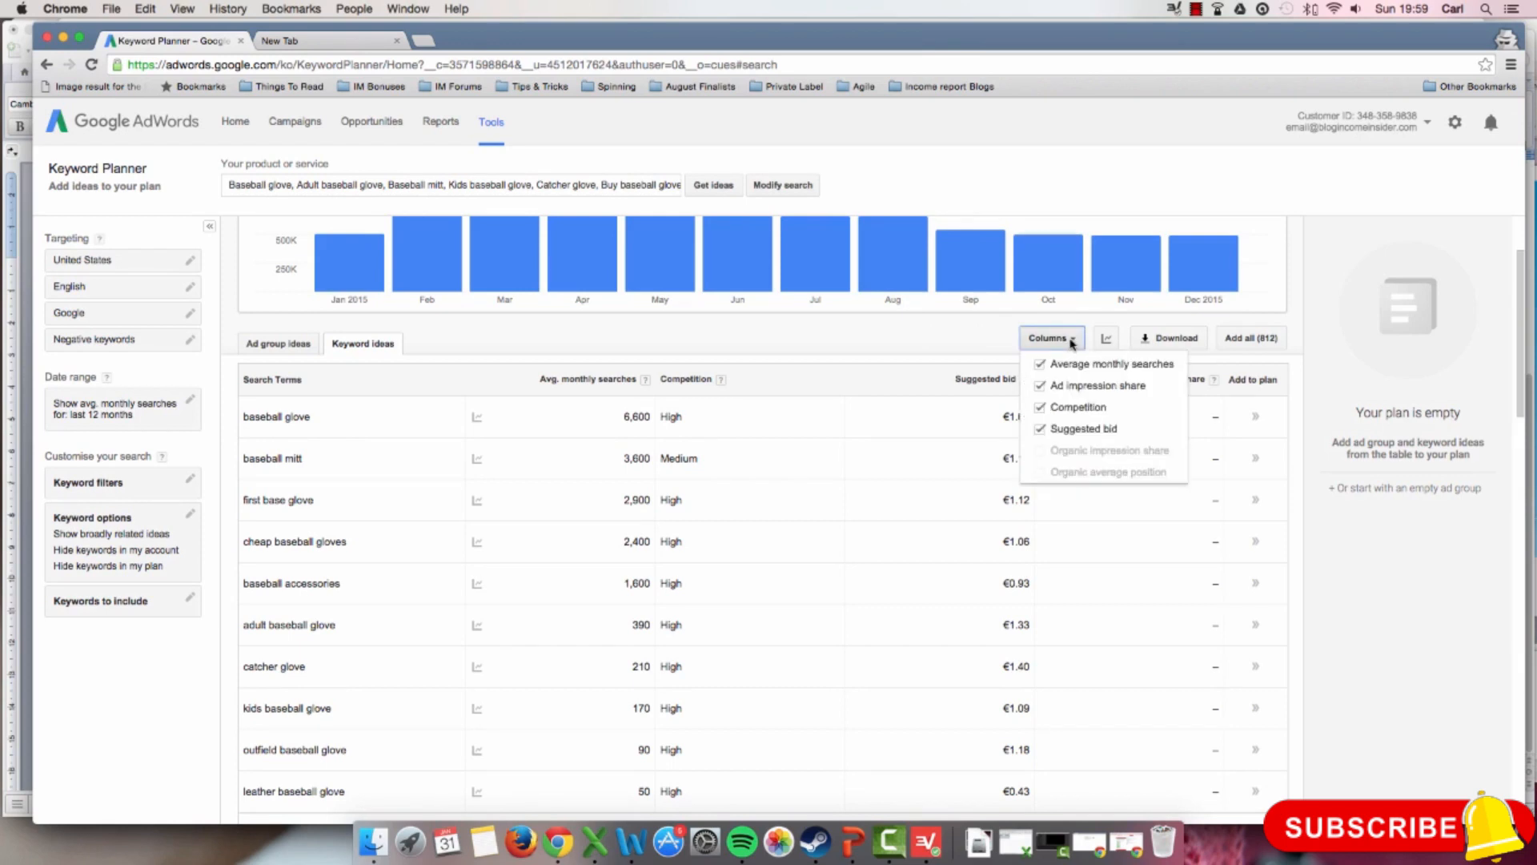
{"action": "left_click", "coordinate": [1039, 386]}
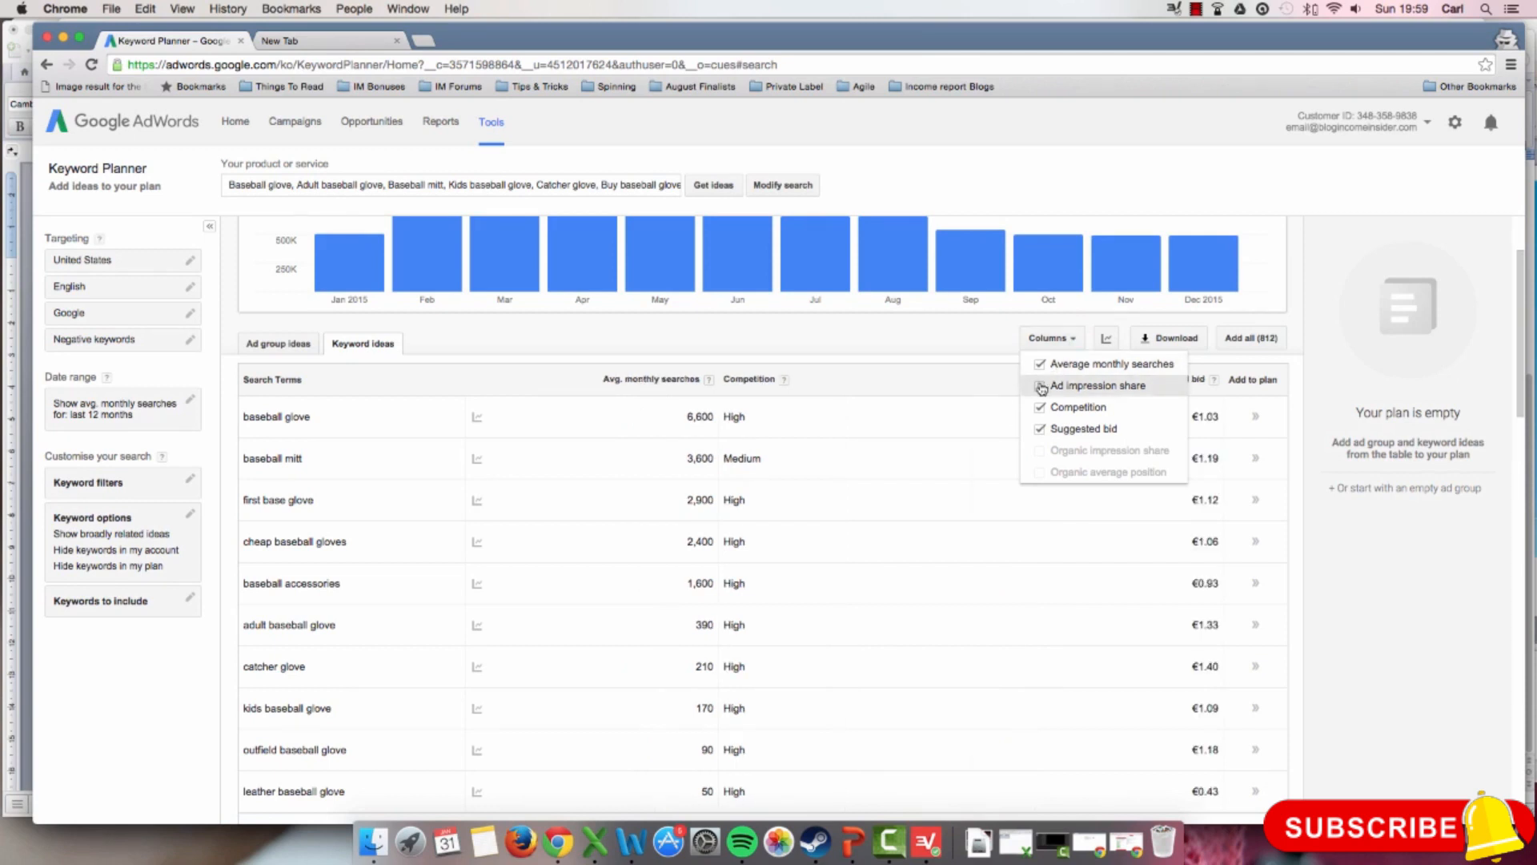
{"action": "left_click", "coordinate": [963, 335]}
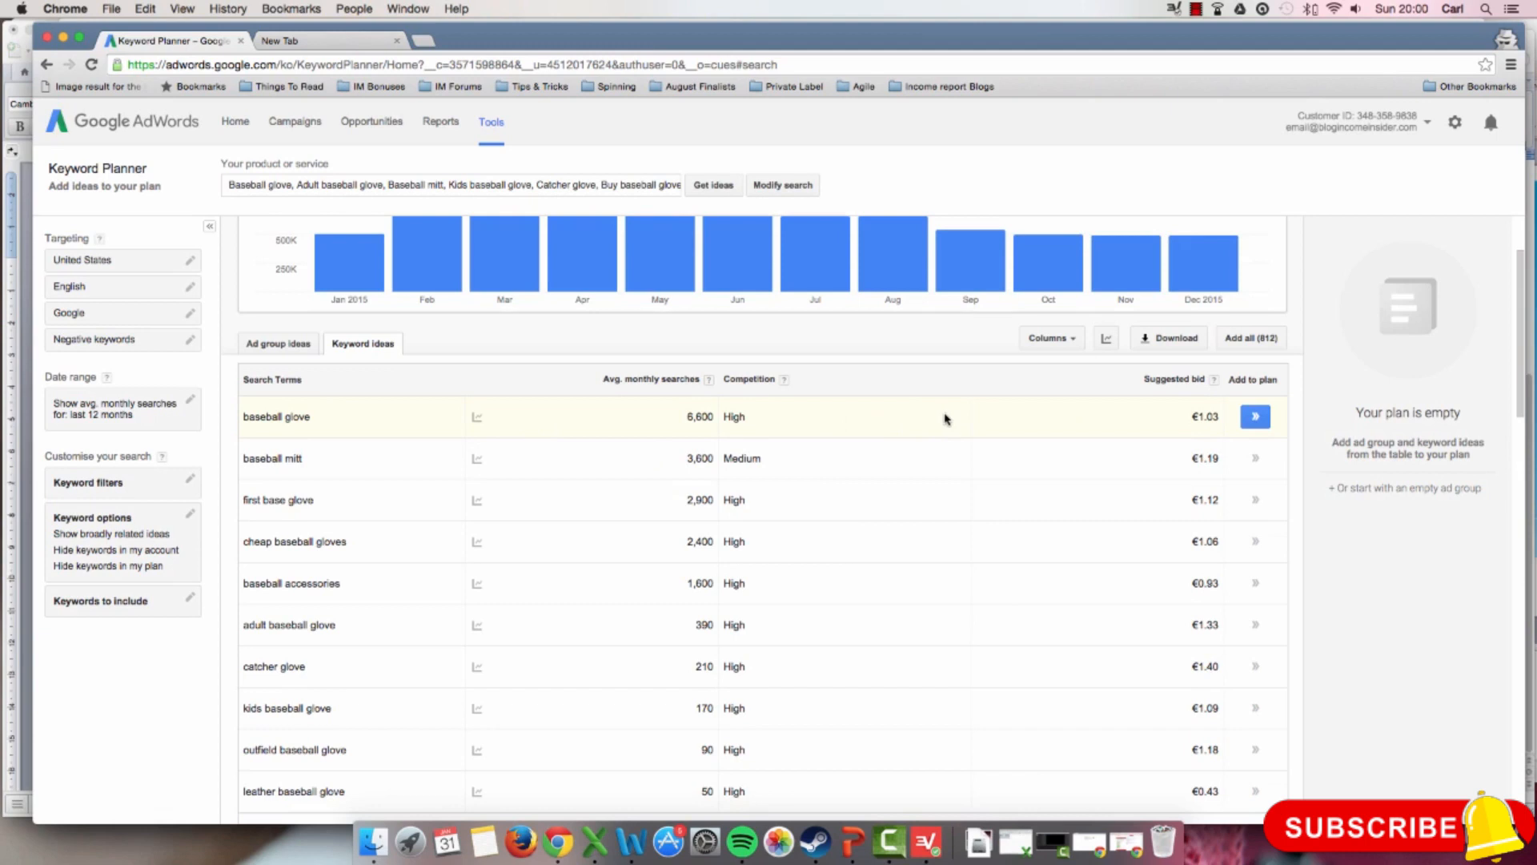
Step: Review the average monthly searches, competition and suggested bids for the search terms and the related keyword ideas
{"action": "scroll", "coordinate": [944, 418], "scroll_direction": "down", "scroll_amount": 5}
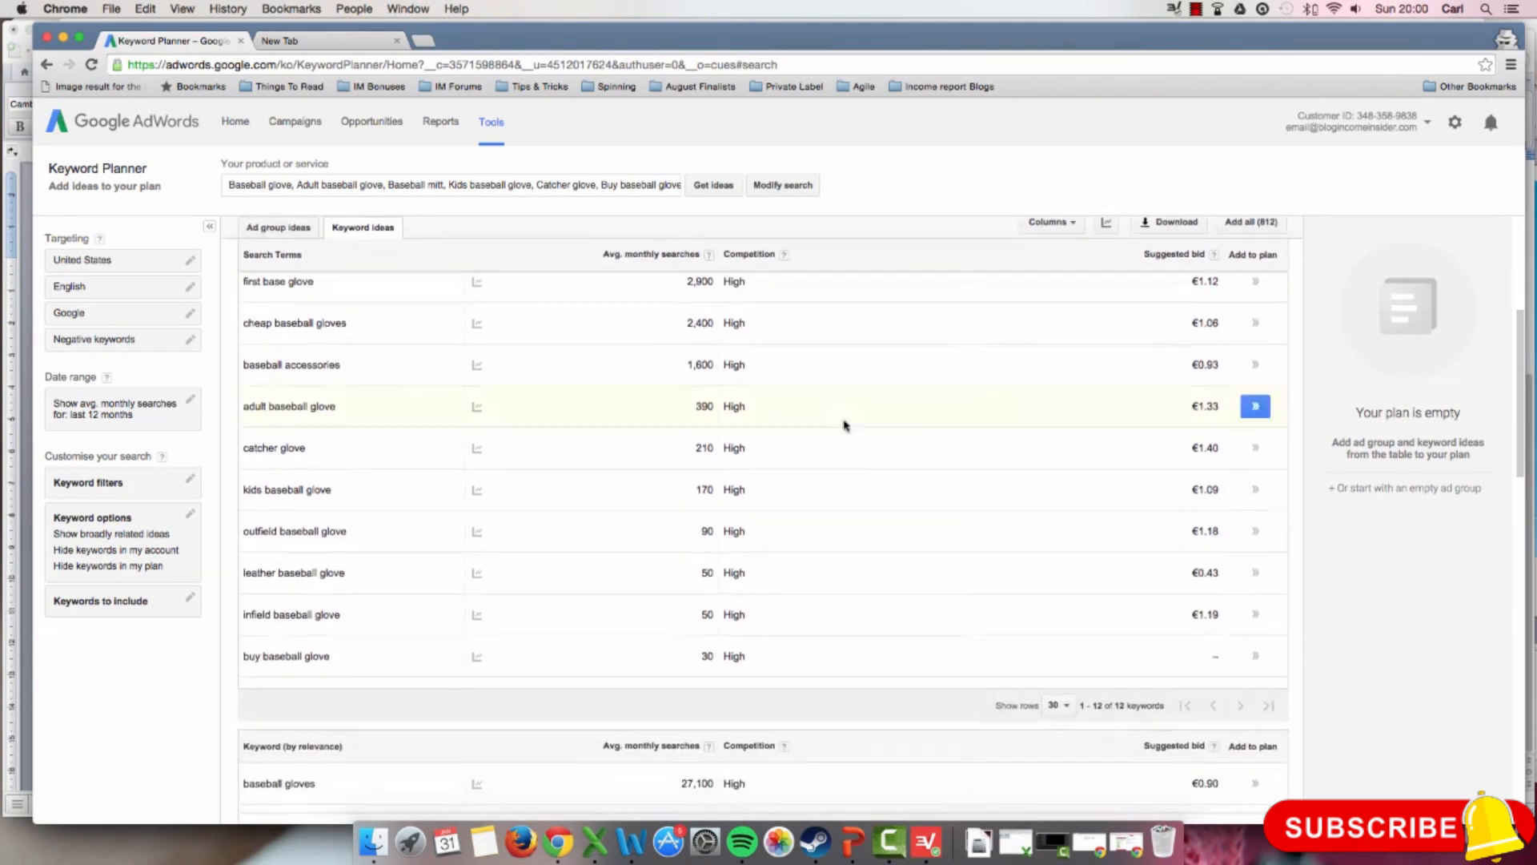
{"action": "scroll", "coordinate": [619, 581], "scroll_direction": "down", "scroll_amount": 3}
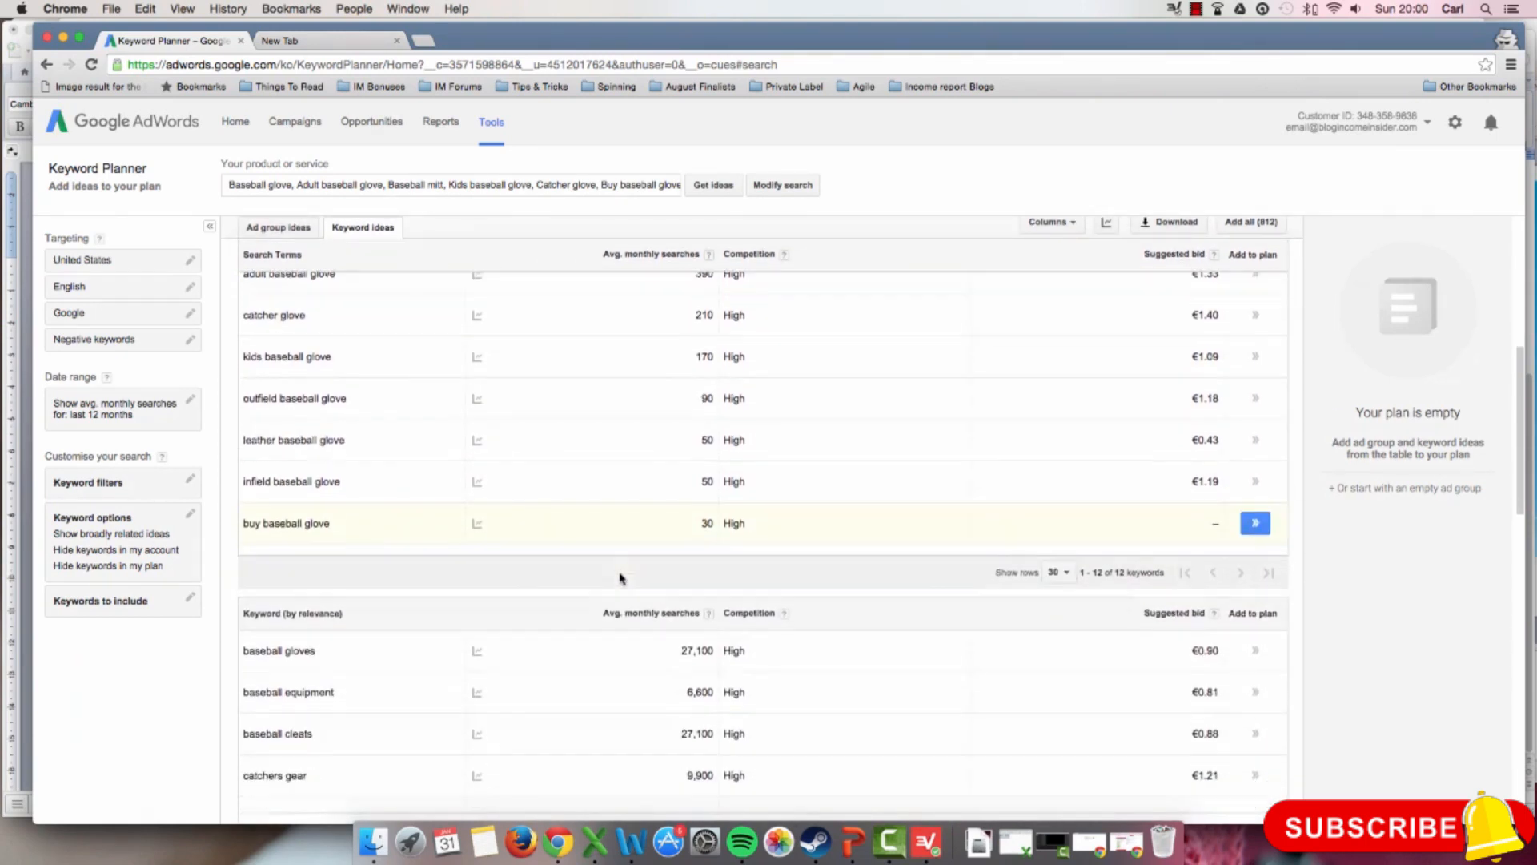
{"action": "scroll", "coordinate": [619, 578], "scroll_direction": "down", "scroll_amount": 4}
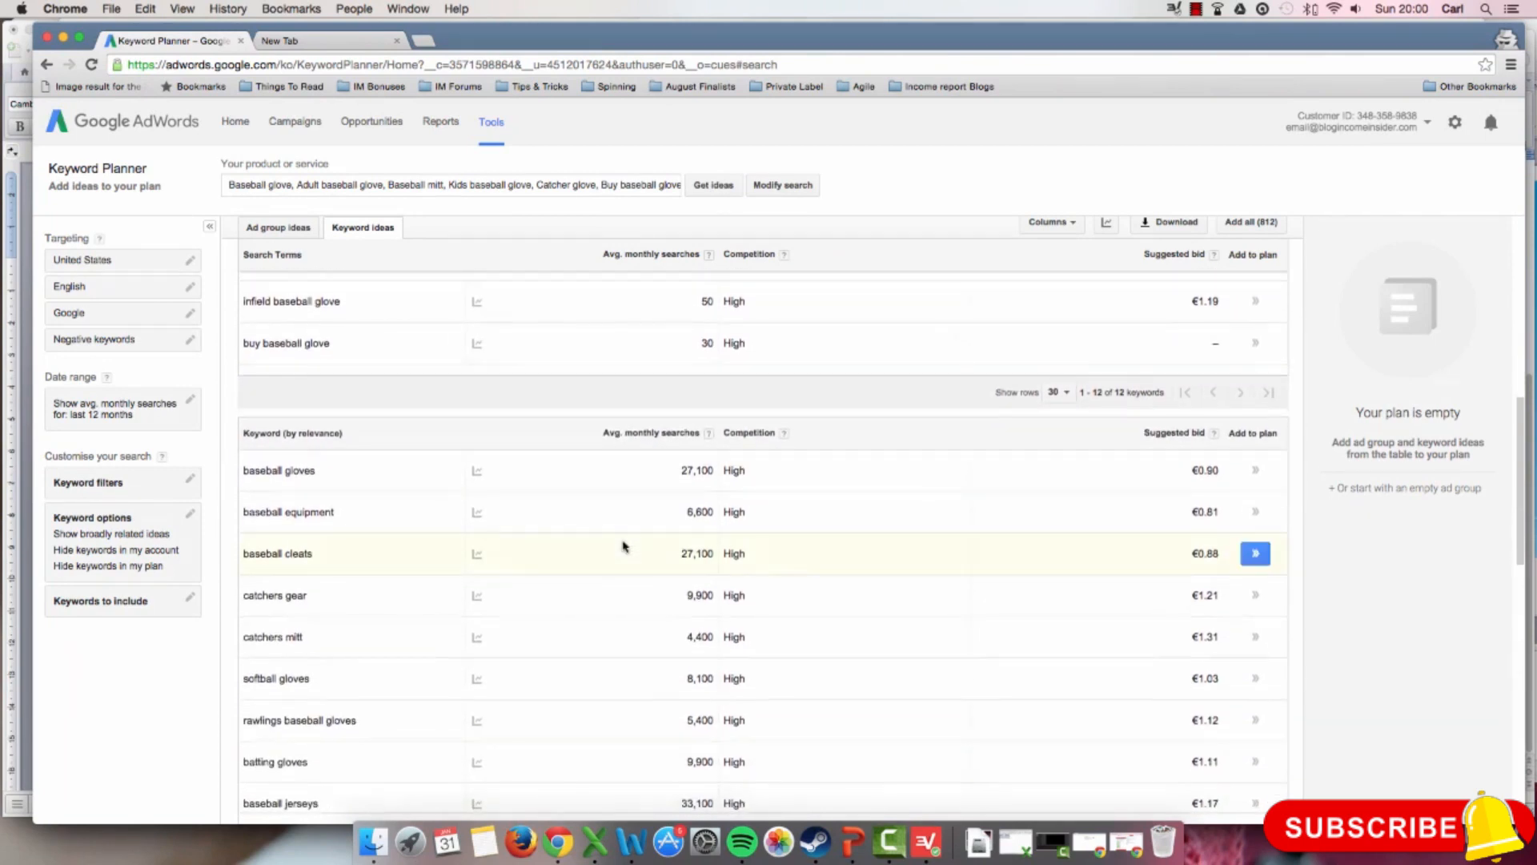
{"action": "scroll", "coordinate": [624, 545], "scroll_direction": "down", "scroll_amount": 2}
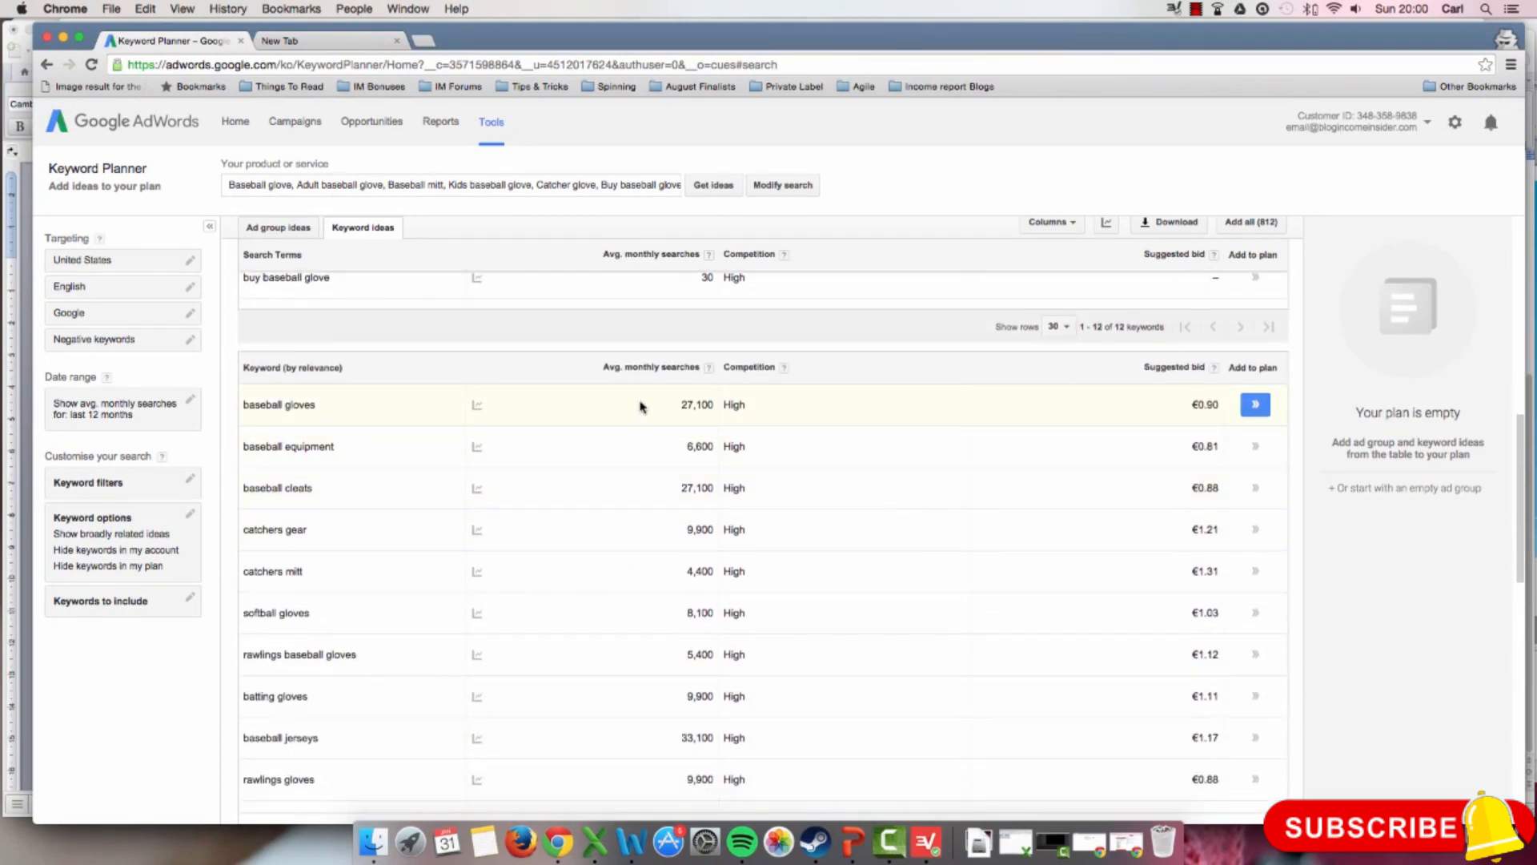
{"action": "scroll", "coordinate": [629, 410], "scroll_direction": "down", "scroll_amount": 2}
{"action": "scroll", "coordinate": [628, 411], "scroll_direction": "down", "scroll_amount": 1}
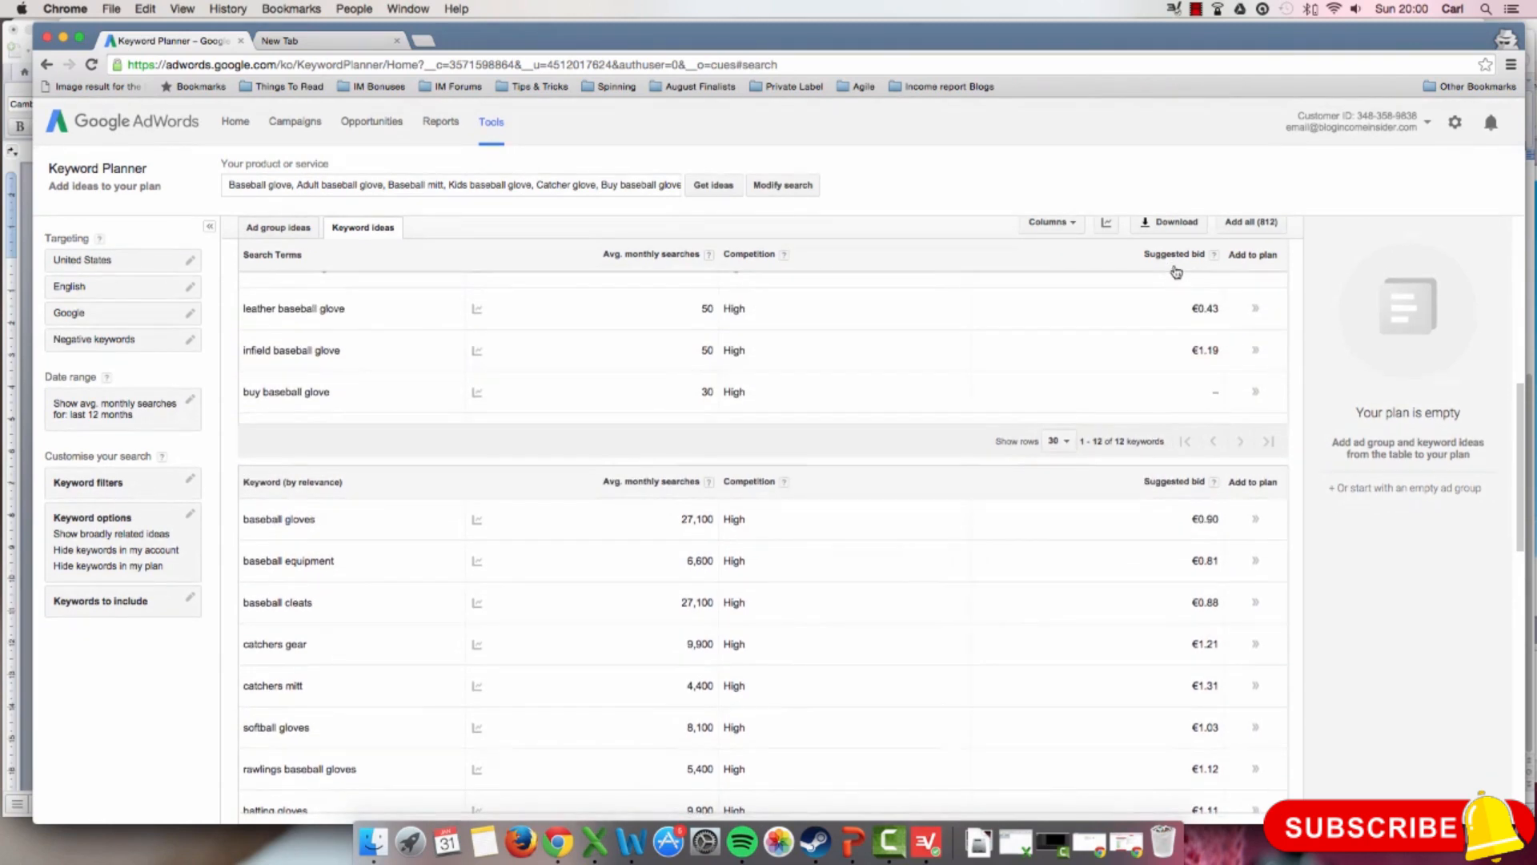
Step: Hide the Suggested bid column in the keyword ideas table
{"action": "left_click", "coordinate": [1080, 232]}
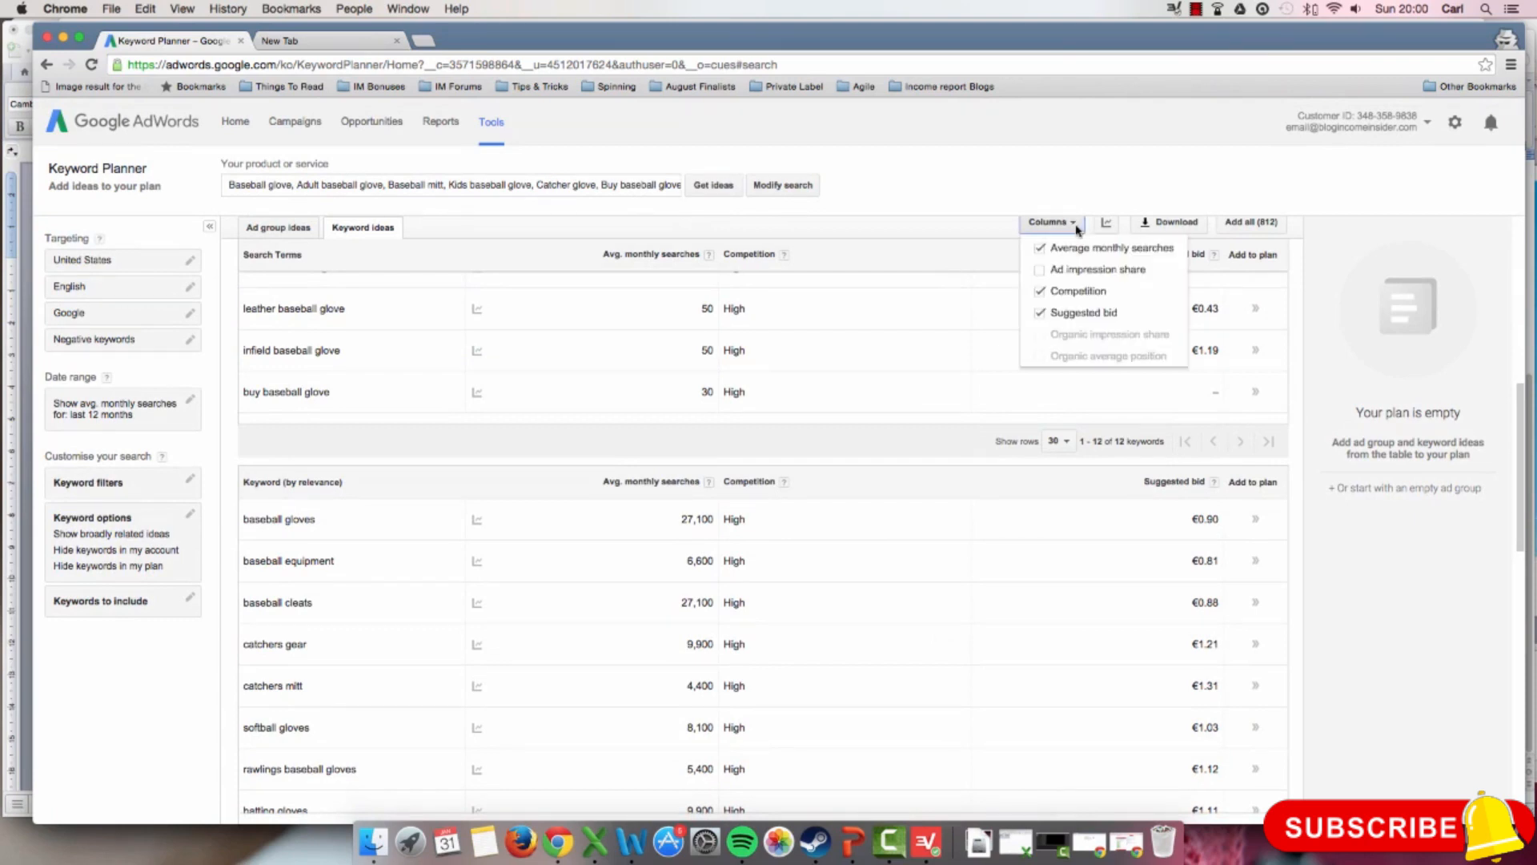
{"action": "left_click", "coordinate": [1041, 316]}
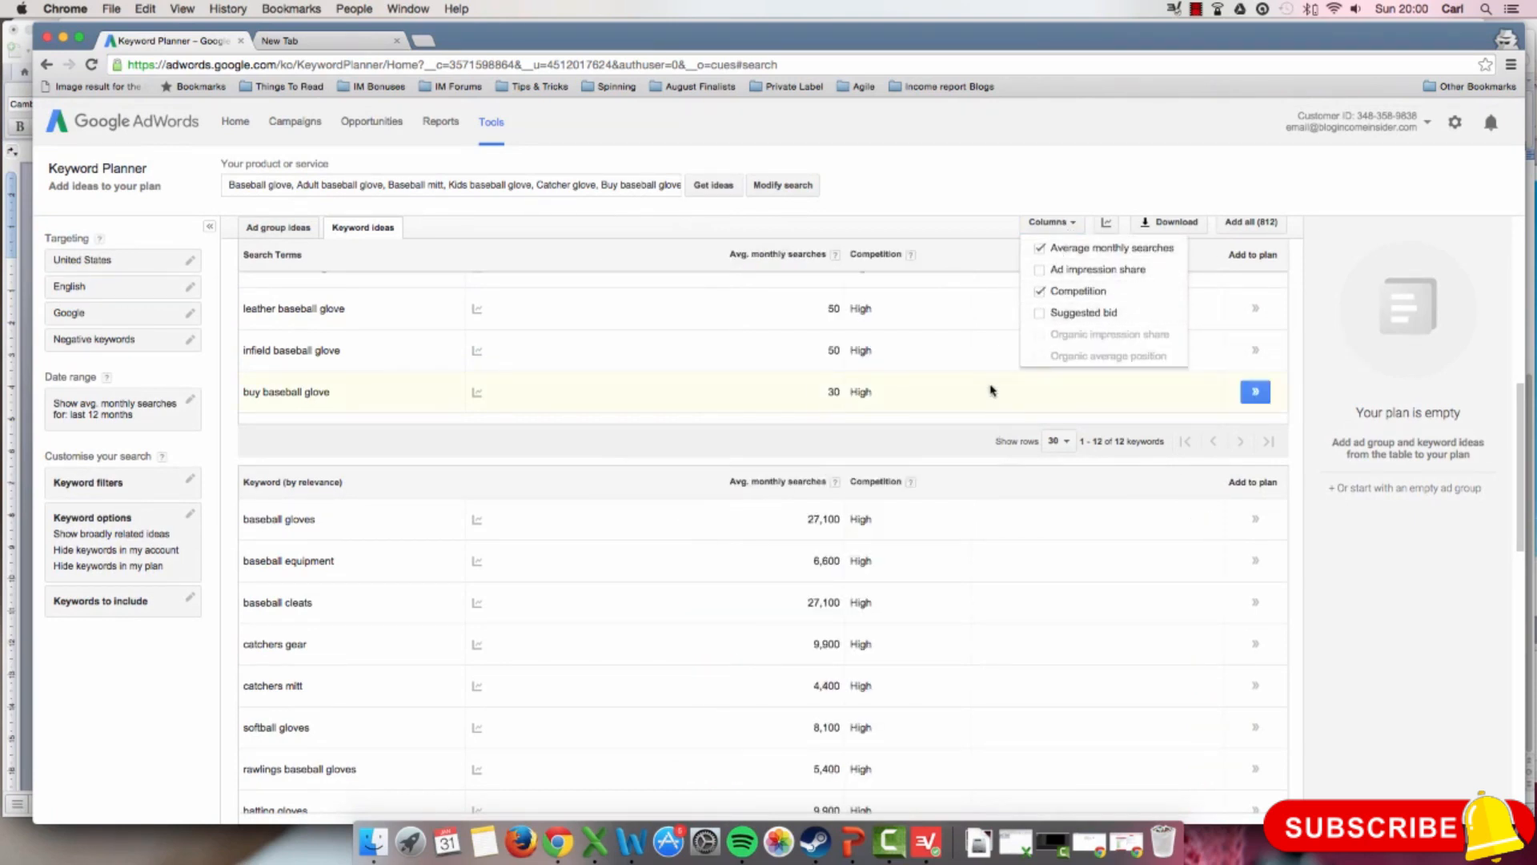
{"action": "left_click", "coordinate": [1057, 394]}
Step: Sort the related keyword ideas by average monthly searches, highest first, and look over both keyword lists
{"action": "scroll", "coordinate": [1054, 400], "scroll_direction": "down", "scroll_amount": 2}
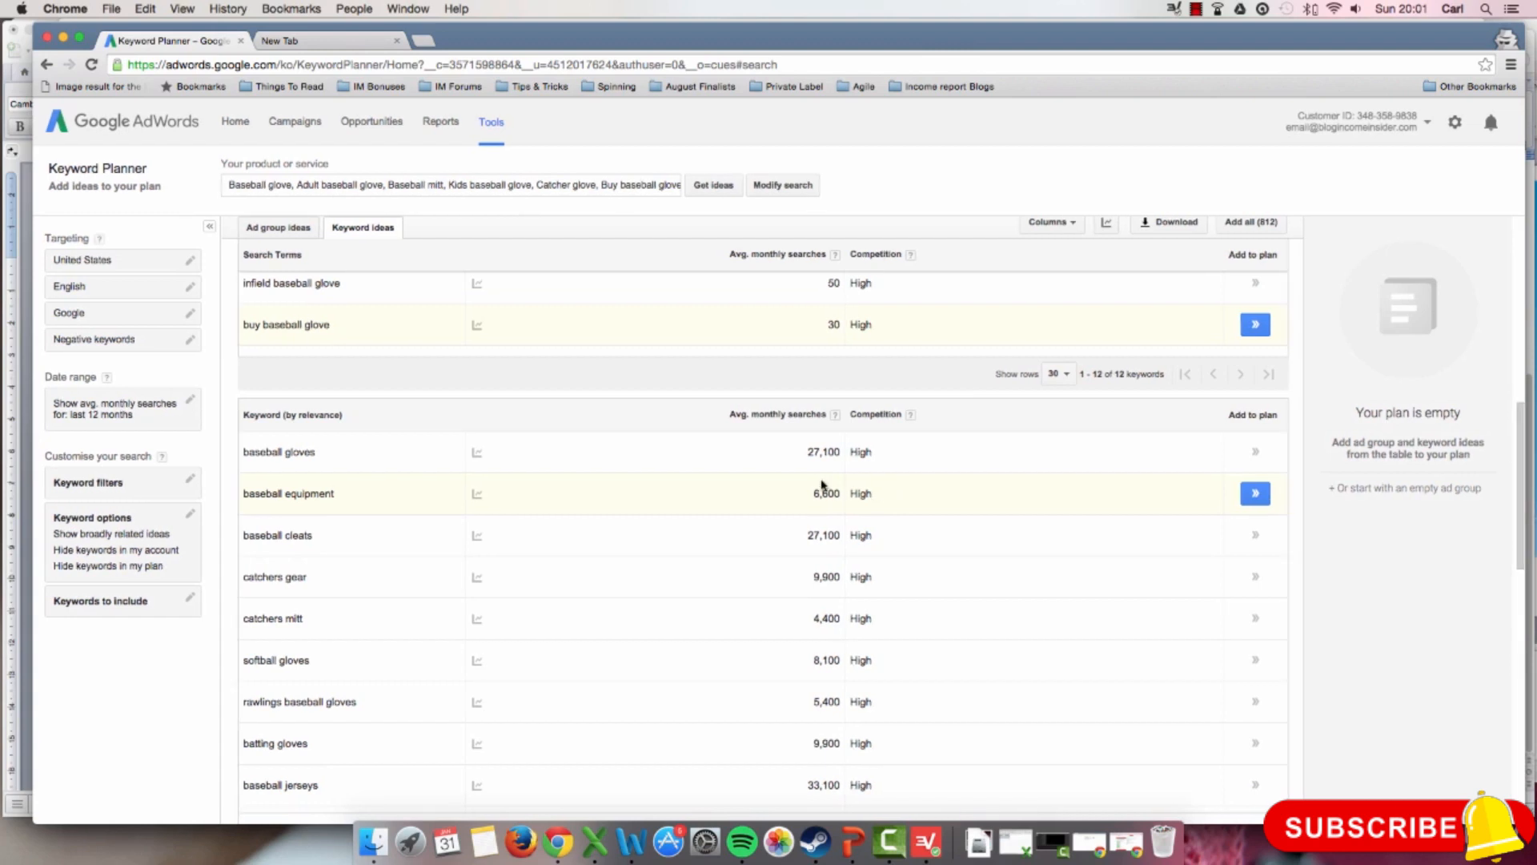
{"action": "left_click", "coordinate": [749, 414]}
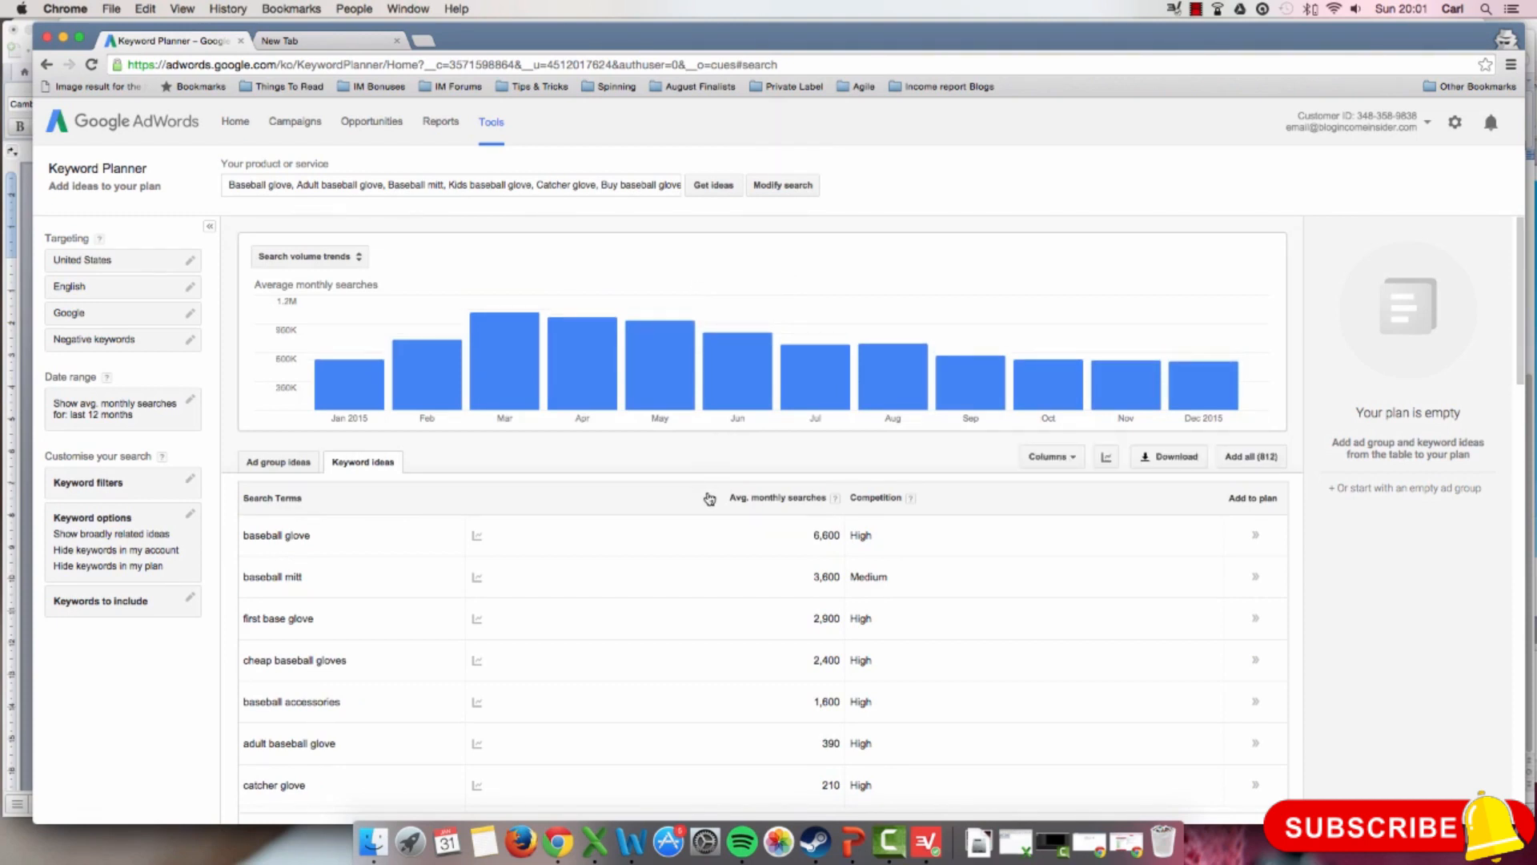
{"action": "scroll", "coordinate": [708, 498], "scroll_direction": "down", "scroll_amount": 5}
{"action": "scroll", "coordinate": [709, 498], "scroll_direction": "down", "scroll_amount": 3}
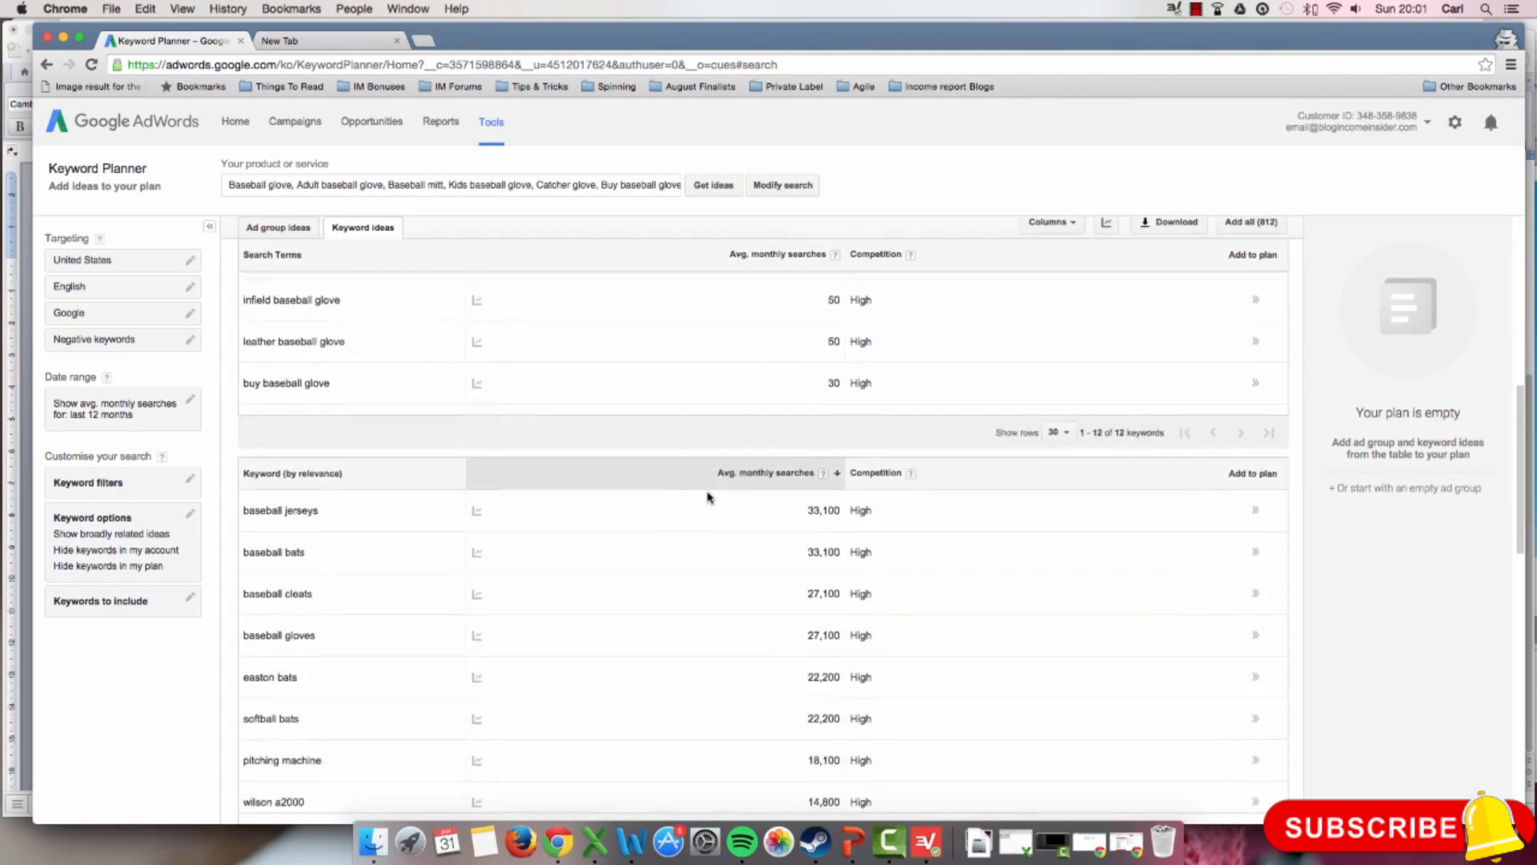
{"action": "scroll", "coordinate": [708, 498], "scroll_direction": "up", "scroll_amount": 6}
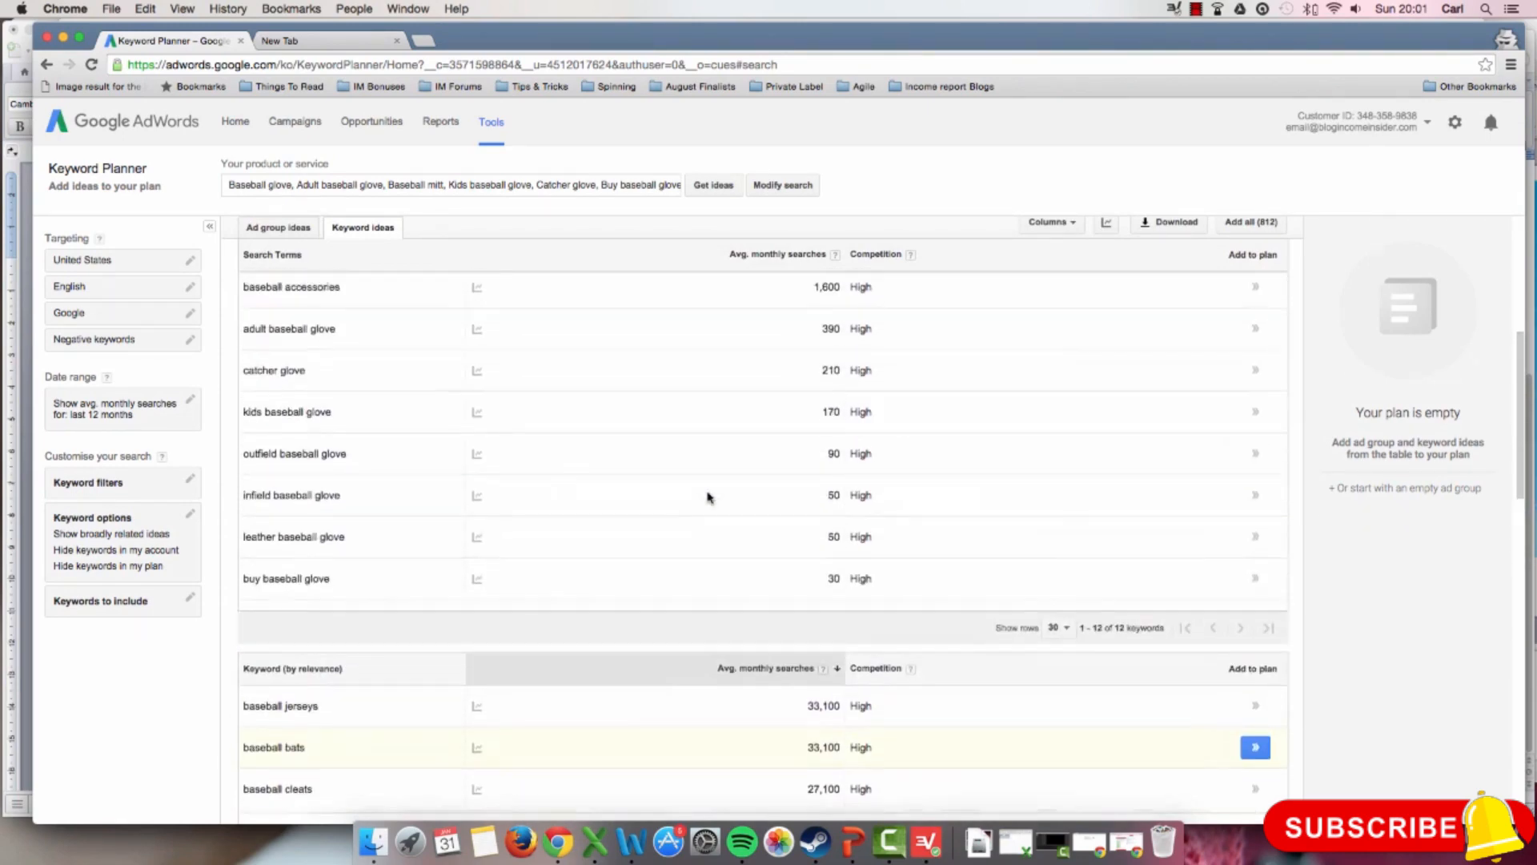
{"action": "scroll", "coordinate": [708, 497], "scroll_direction": "down", "scroll_amount": 1}
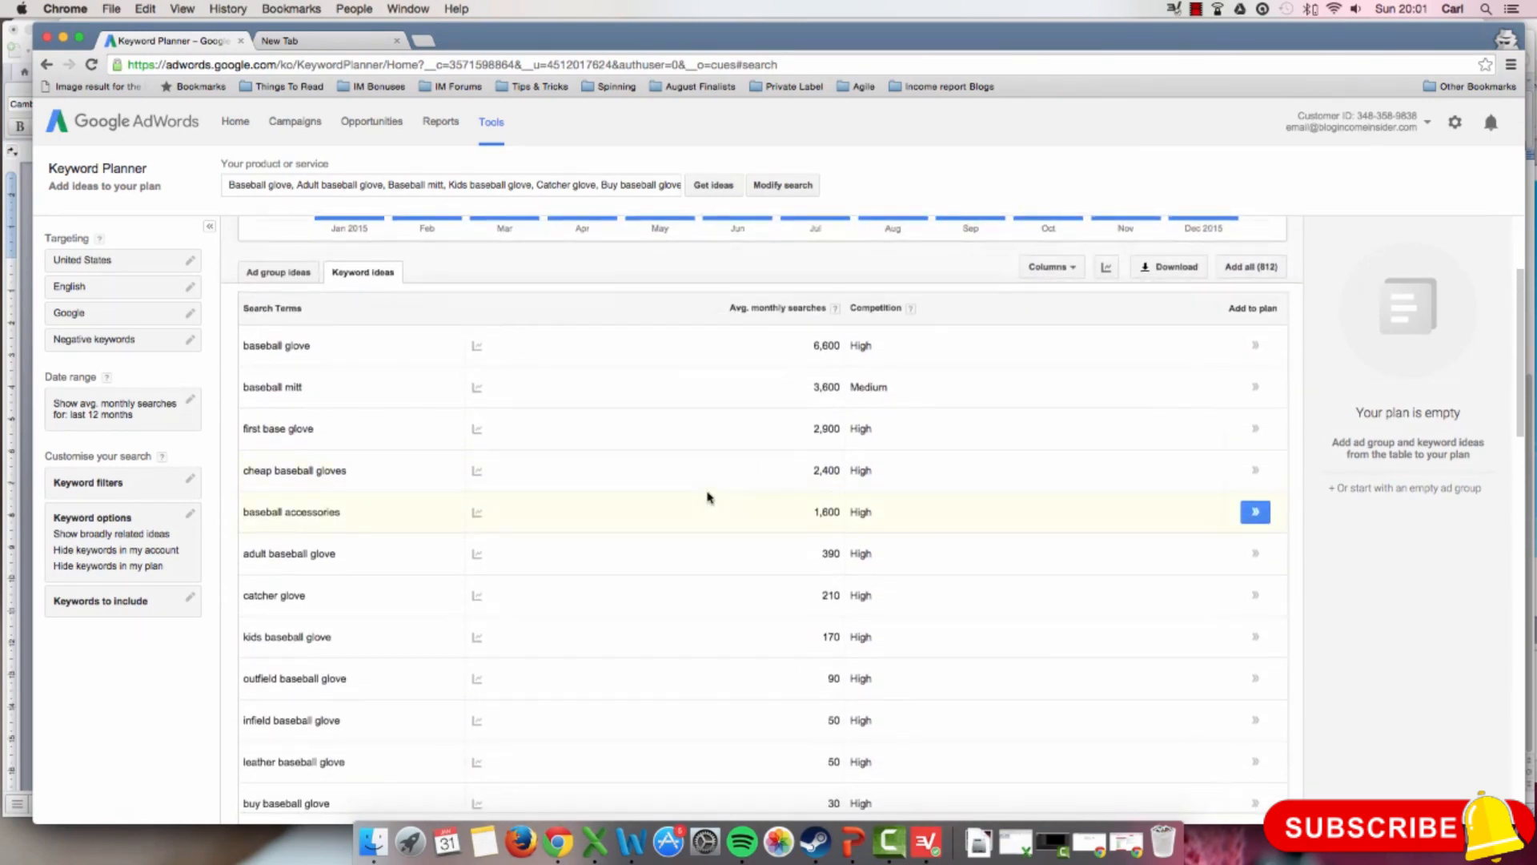
{"action": "scroll", "coordinate": [709, 498], "scroll_direction": "down", "scroll_amount": 1}
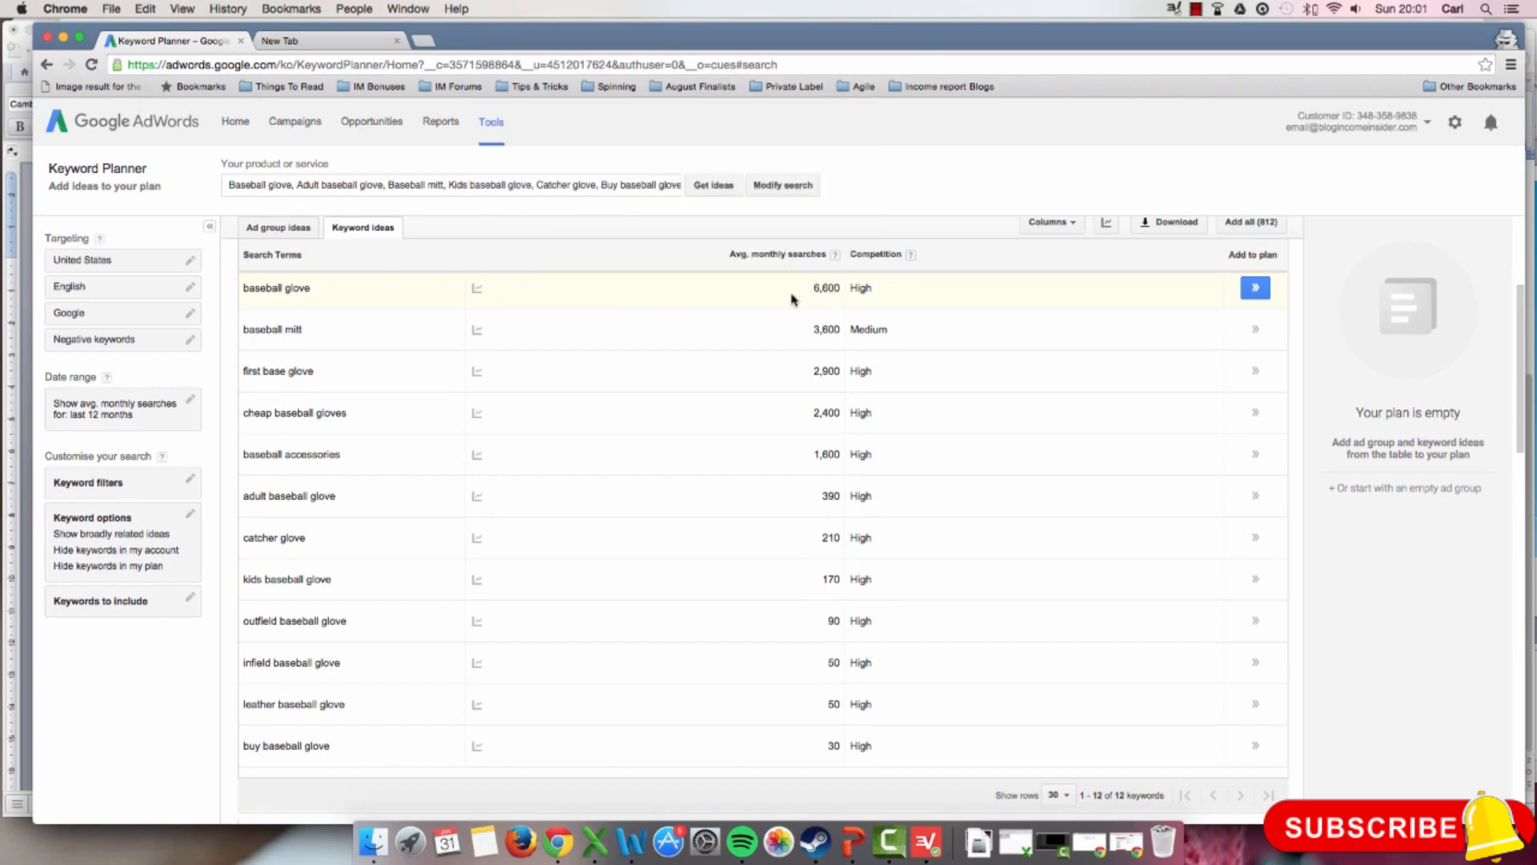
Step: Compare the monthly search trends for "baseball glove" and "buy baseball glove" and look over the search terms again
{"action": "mouse_move", "coordinate": [475, 291]}
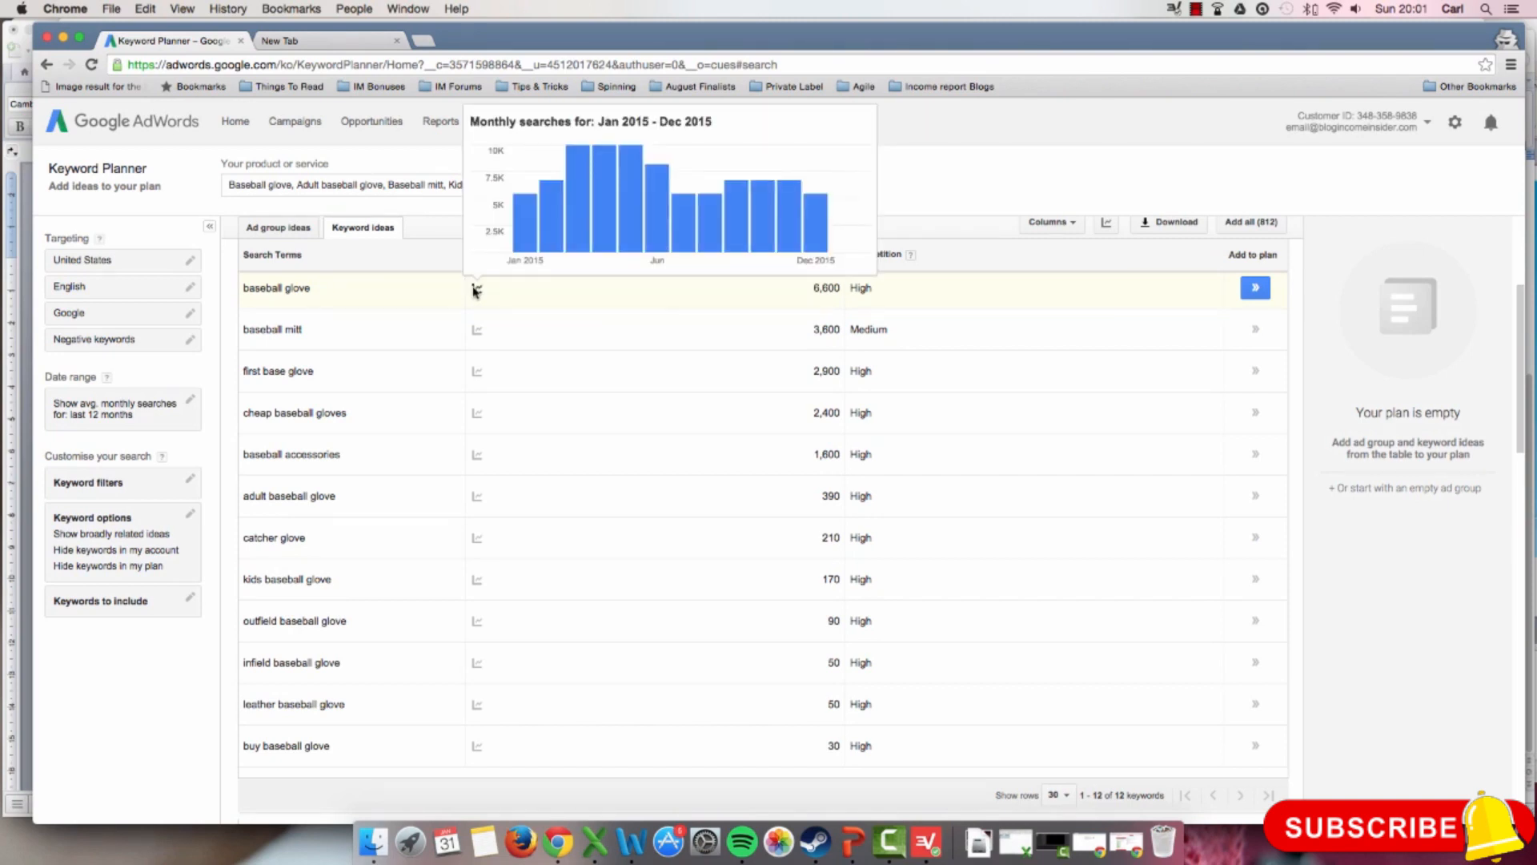
{"action": "mouse_move", "coordinate": [527, 230]}
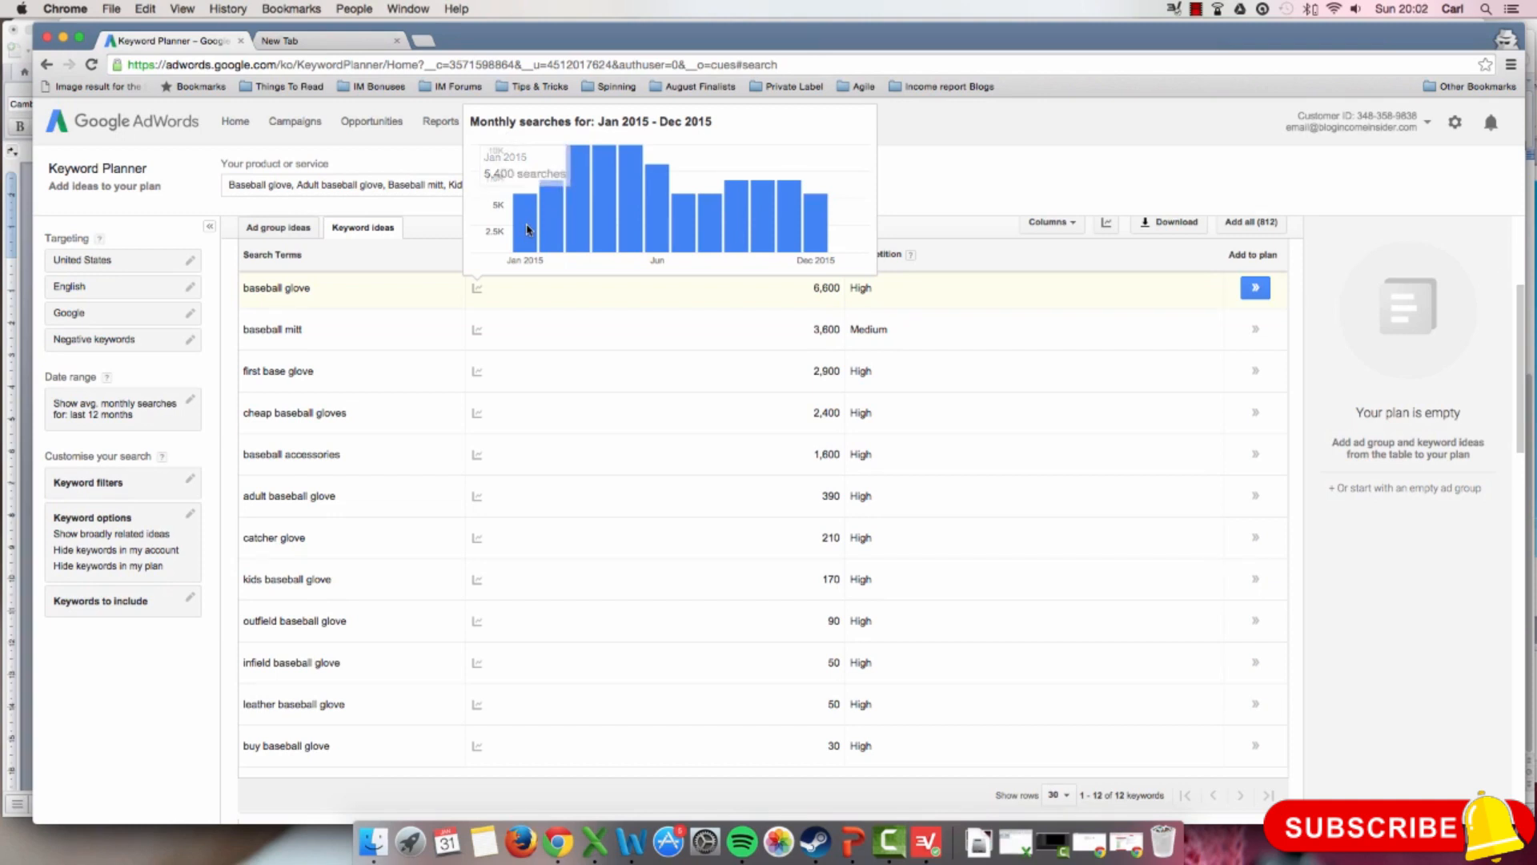
{"action": "mouse_move", "coordinate": [612, 218]}
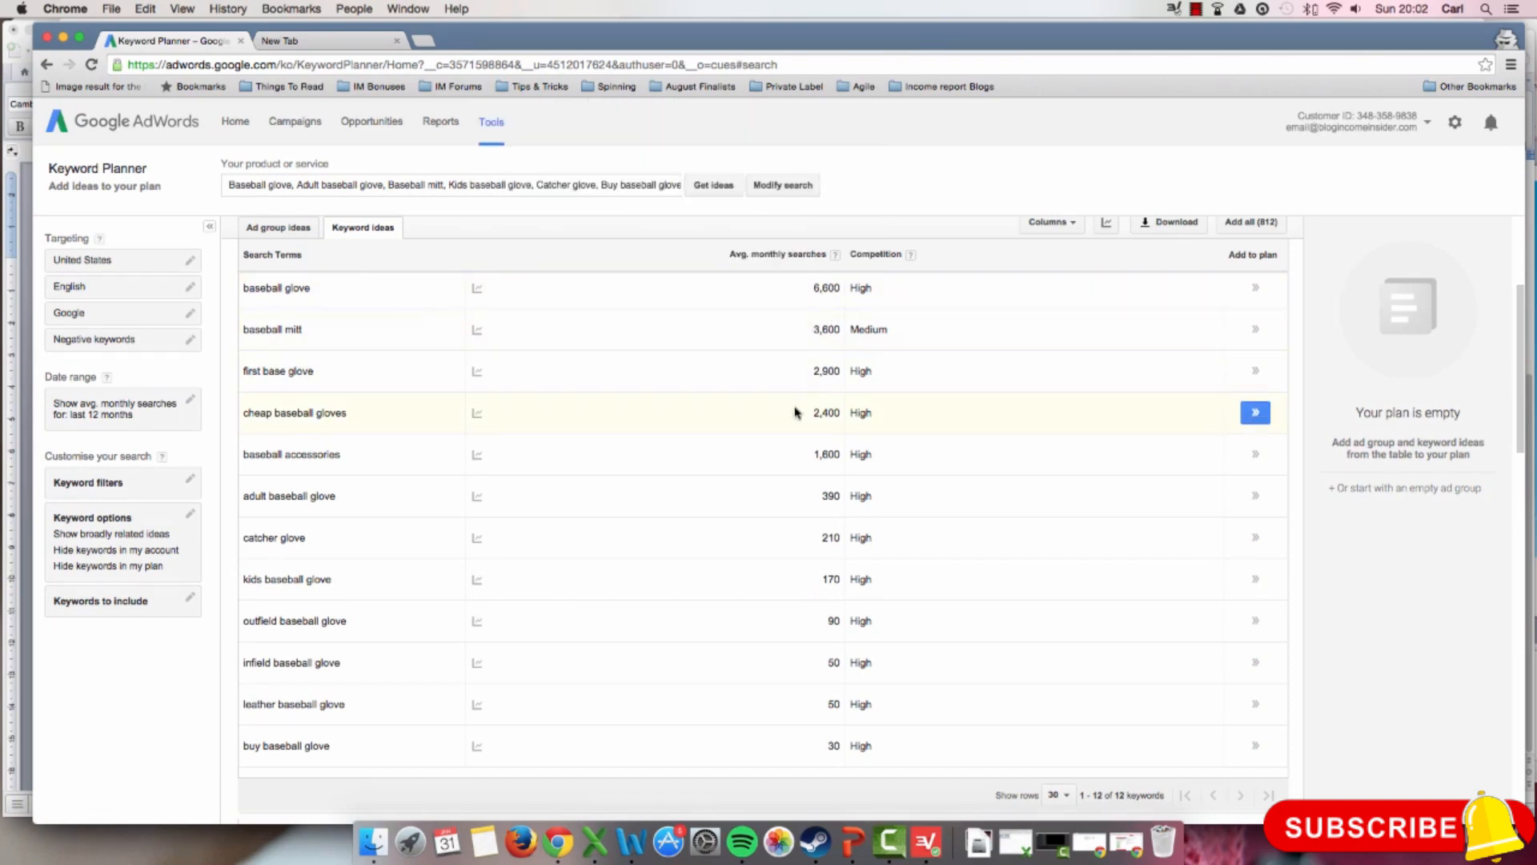
{"action": "scroll", "coordinate": [782, 435], "scroll_direction": "down", "scroll_amount": 2}
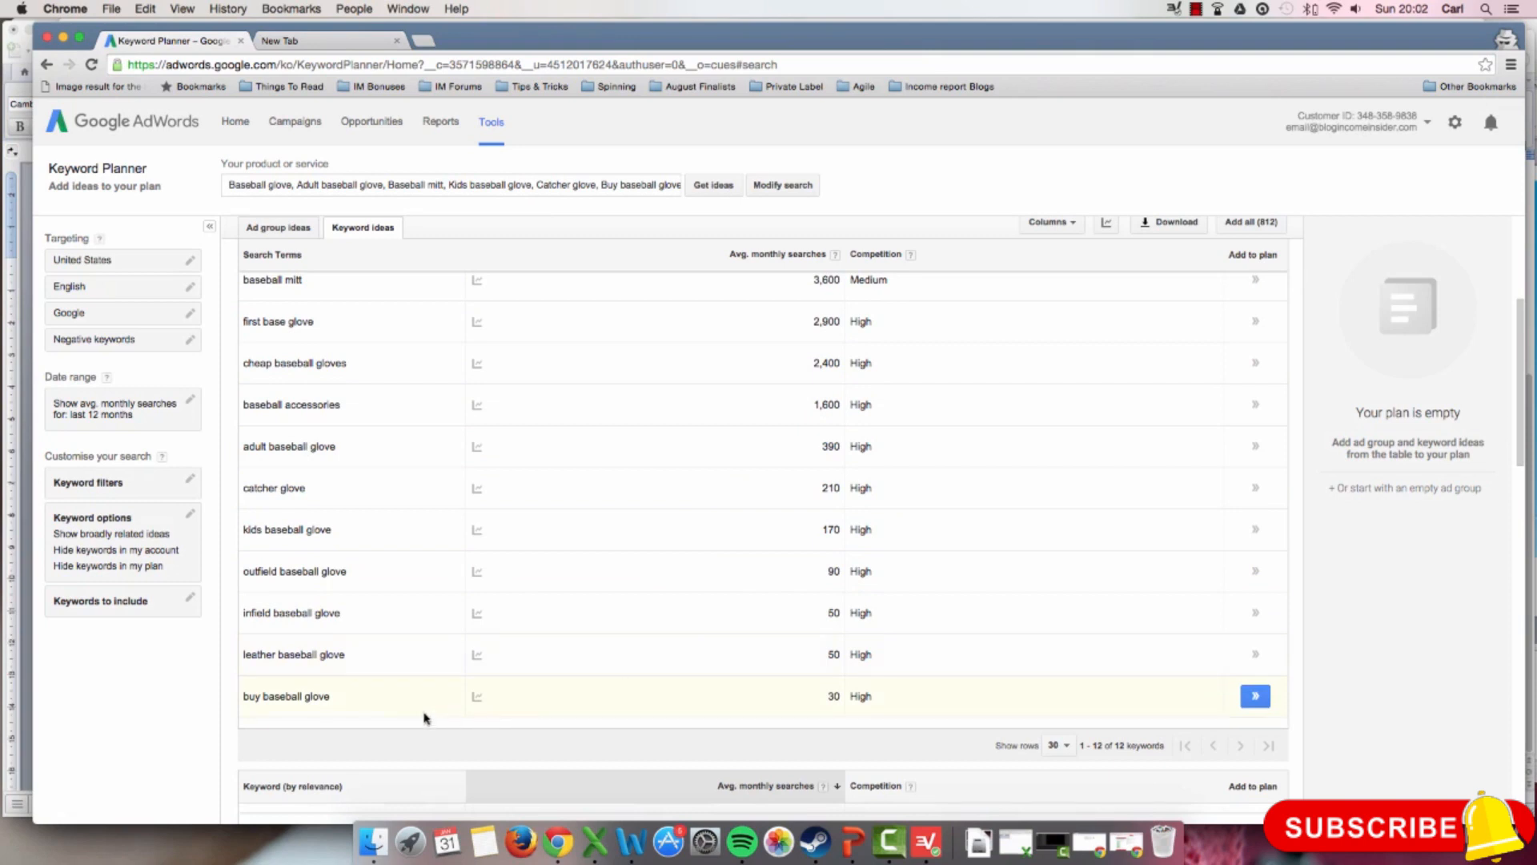
{"action": "mouse_move", "coordinate": [515, 698]}
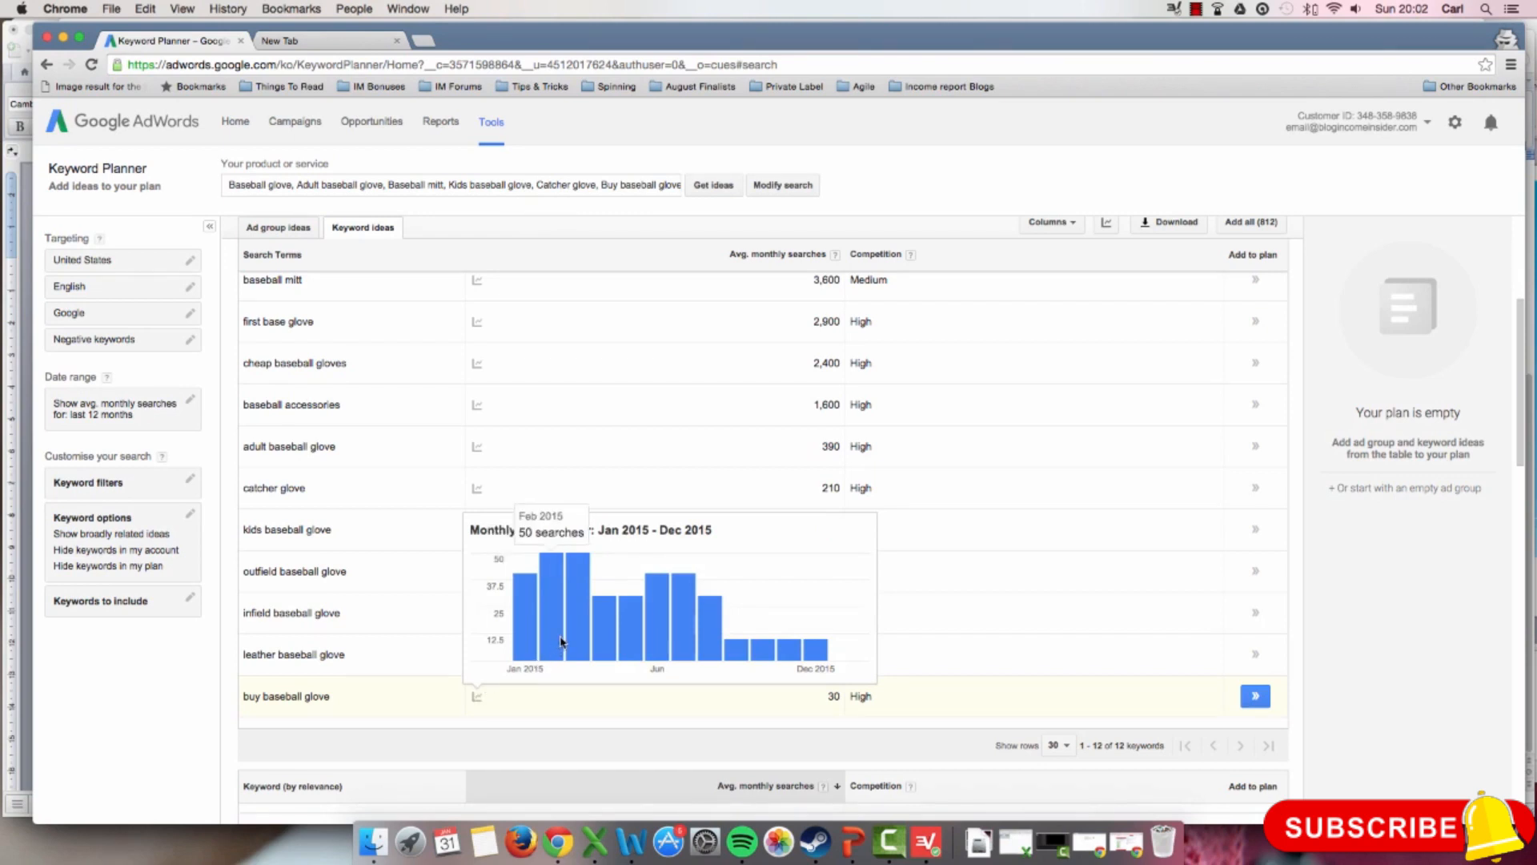
{"action": "mouse_move", "coordinate": [574, 631]}
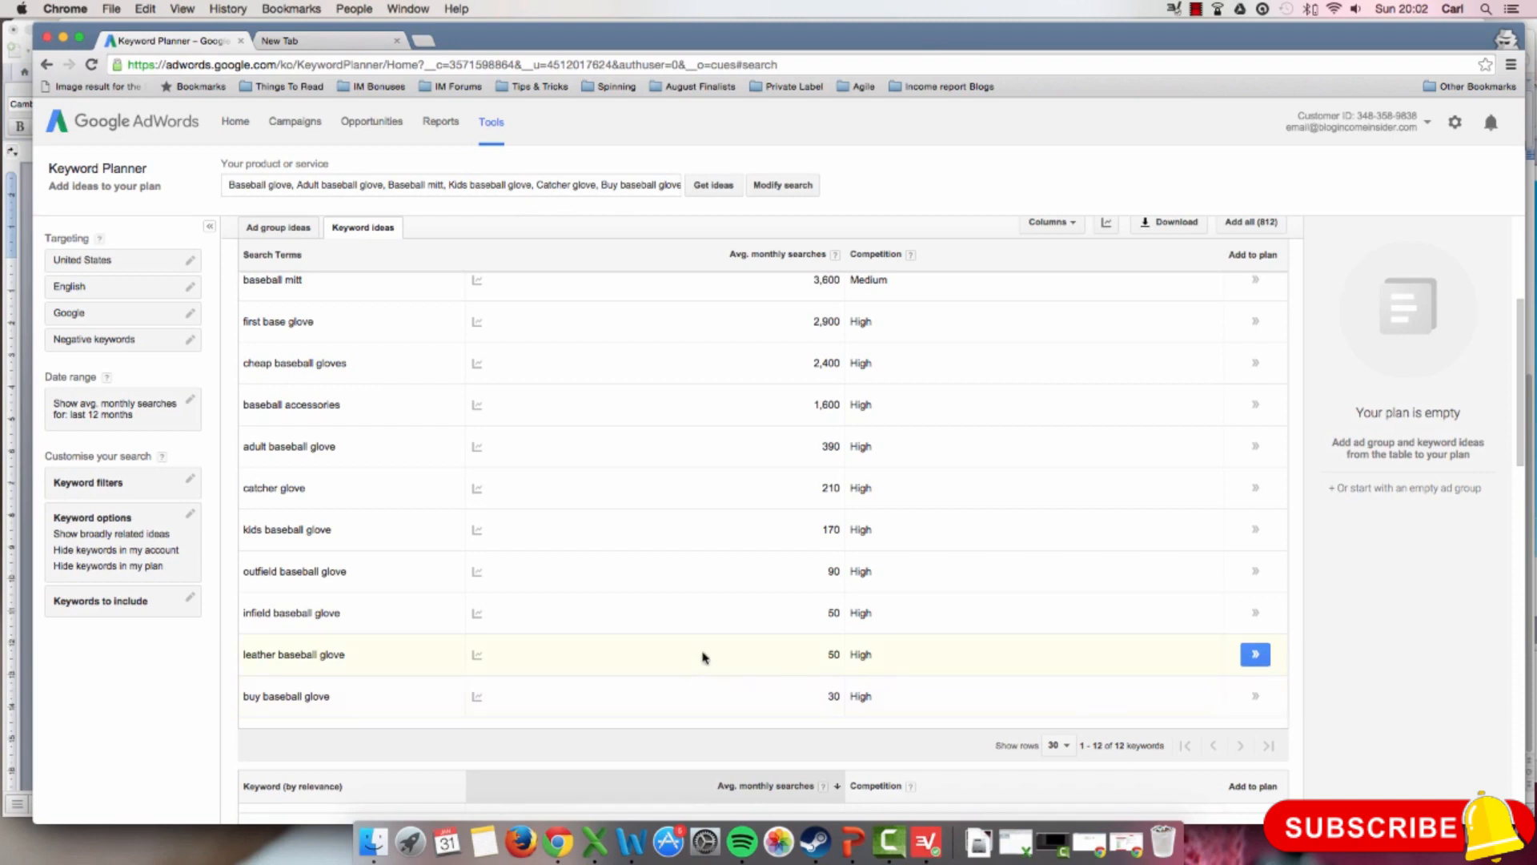
{"action": "scroll", "coordinate": [705, 654], "scroll_direction": "up", "scroll_amount": 2}
{"action": "scroll", "coordinate": [704, 654], "scroll_direction": "up", "scroll_amount": 1}
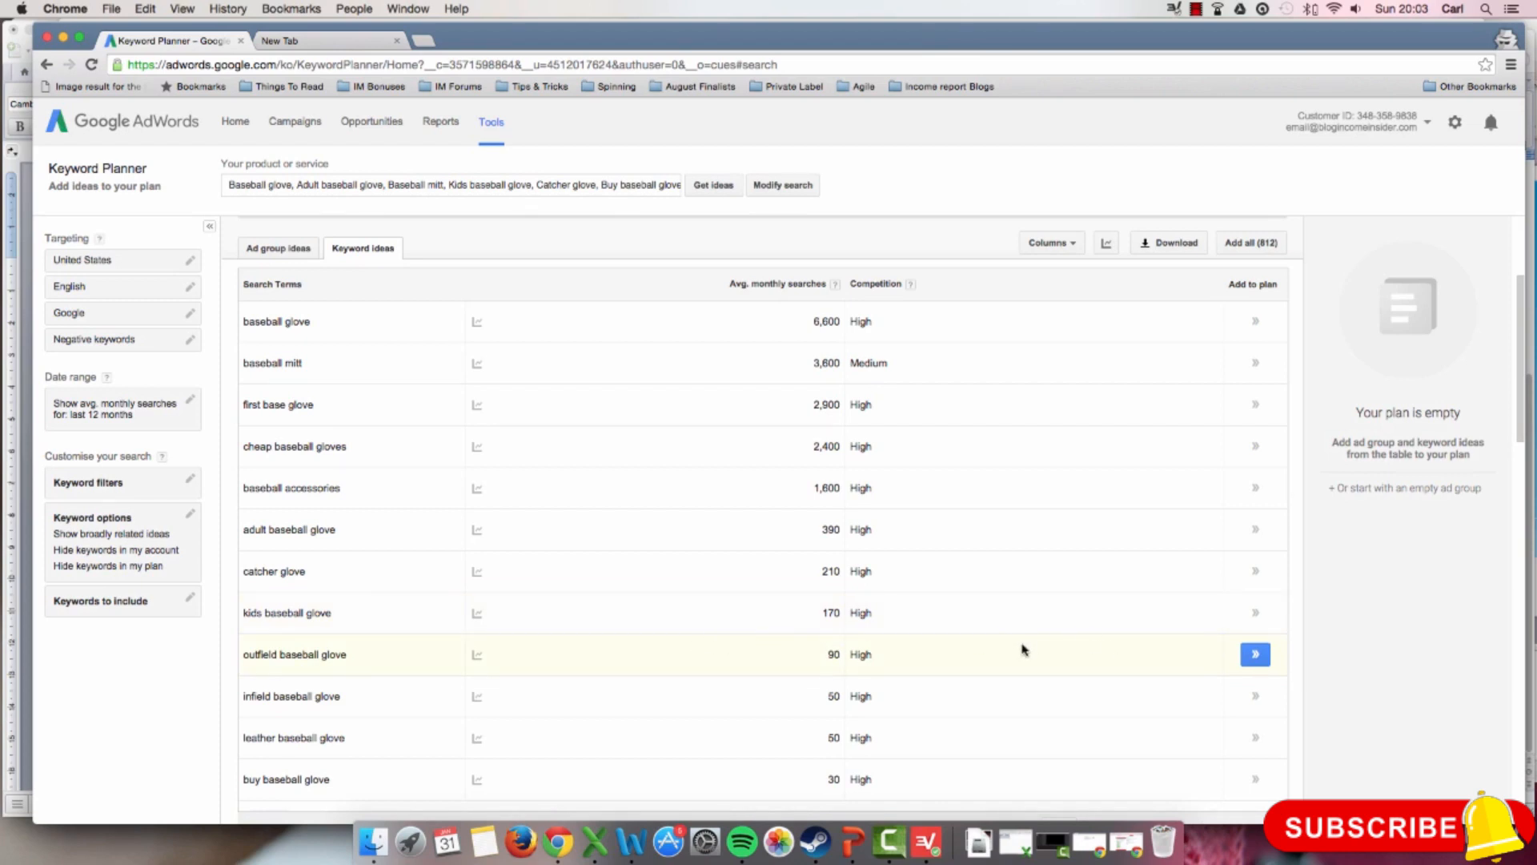
{"action": "scroll", "coordinate": [1023, 650], "scroll_direction": "down", "scroll_amount": 5}
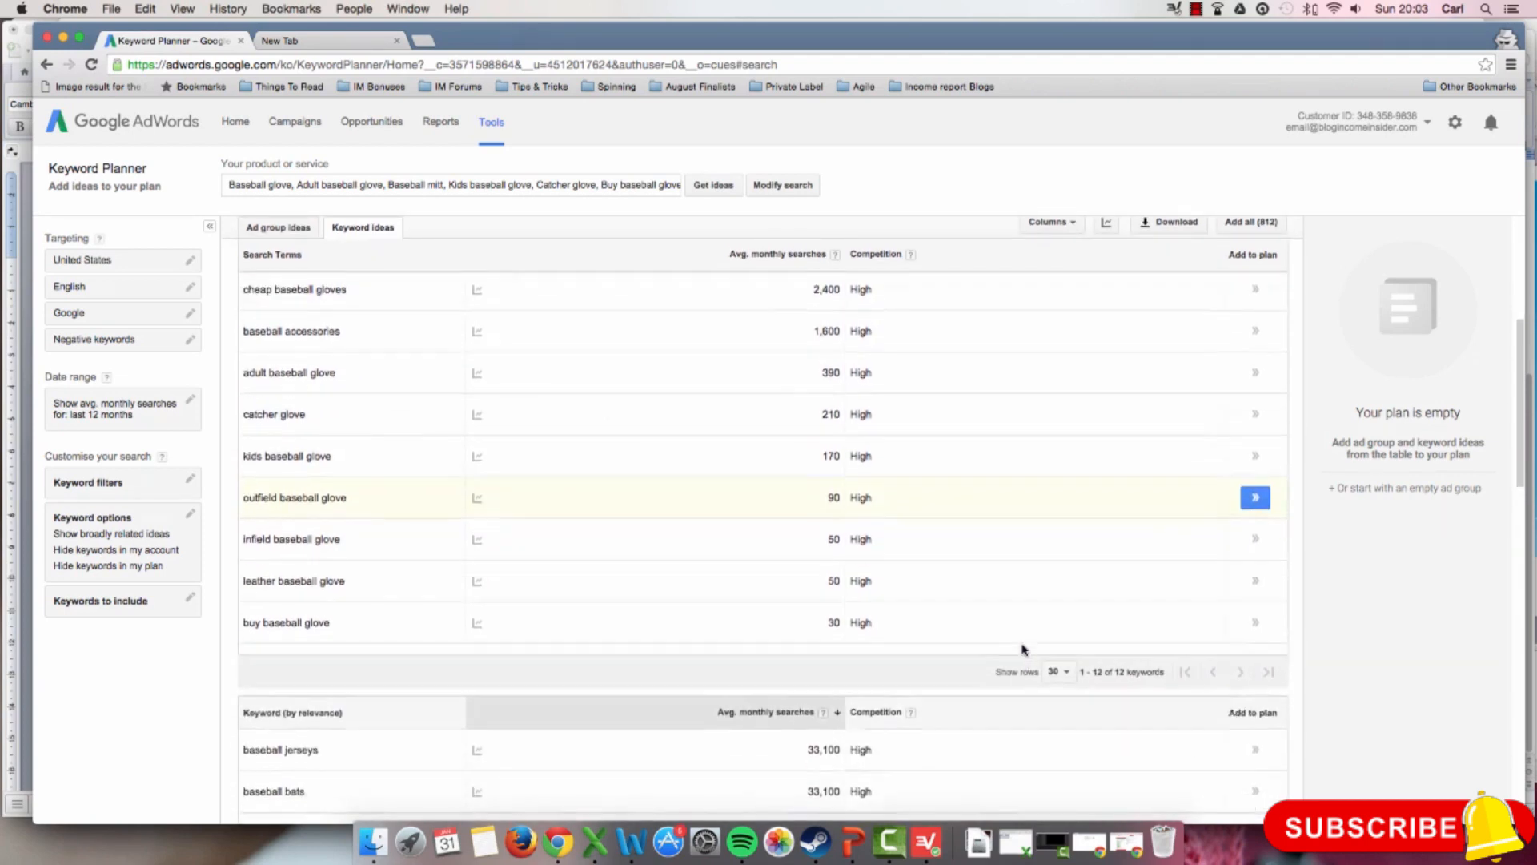
{"action": "scroll", "coordinate": [1022, 649], "scroll_direction": "up", "scroll_amount": 5}
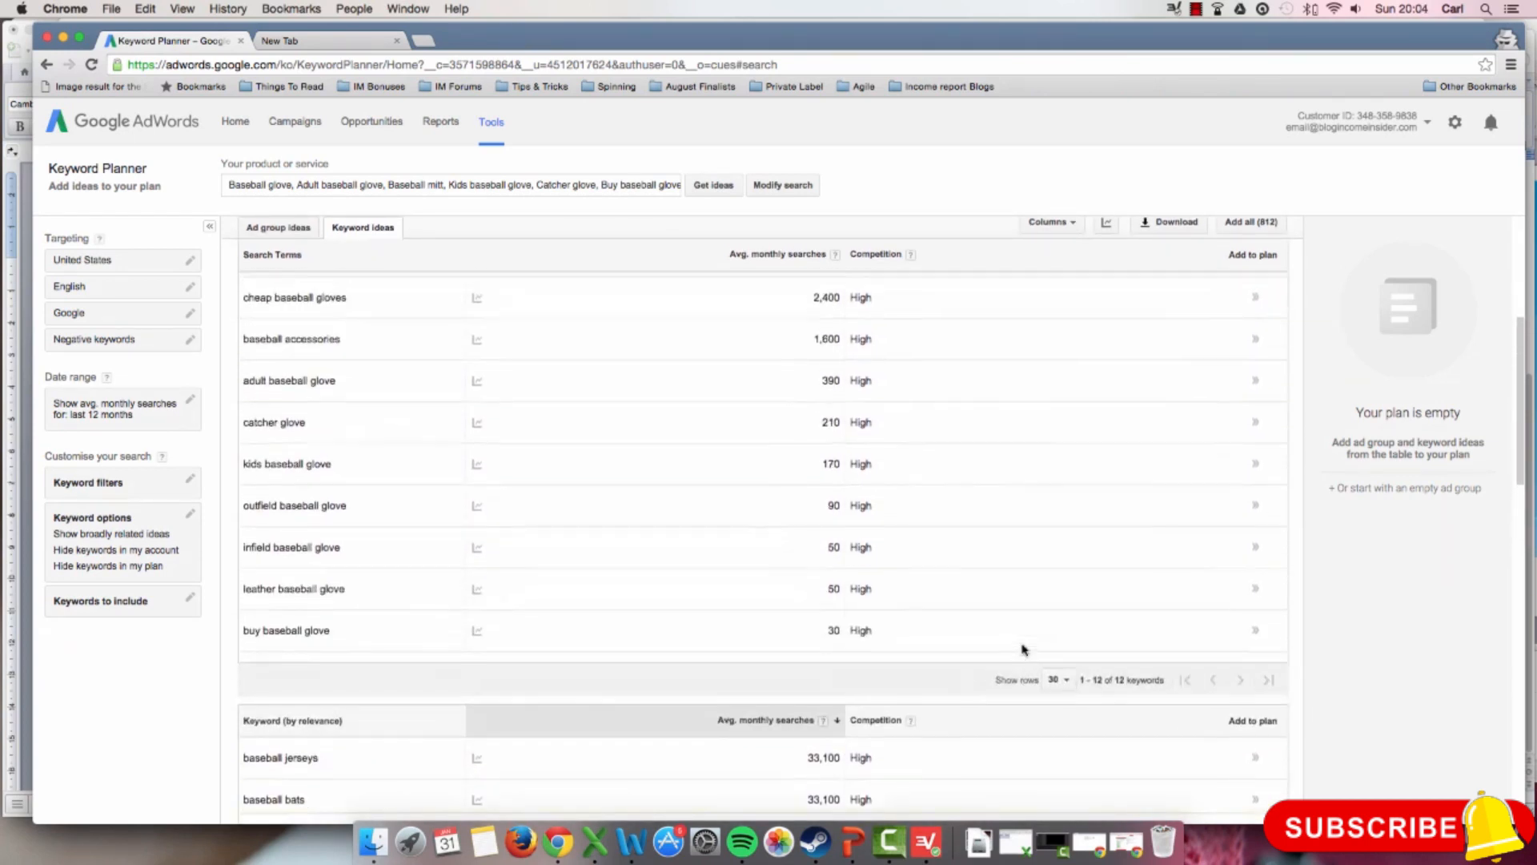
{"action": "scroll", "coordinate": [1023, 650], "scroll_direction": "up", "scroll_amount": 1}
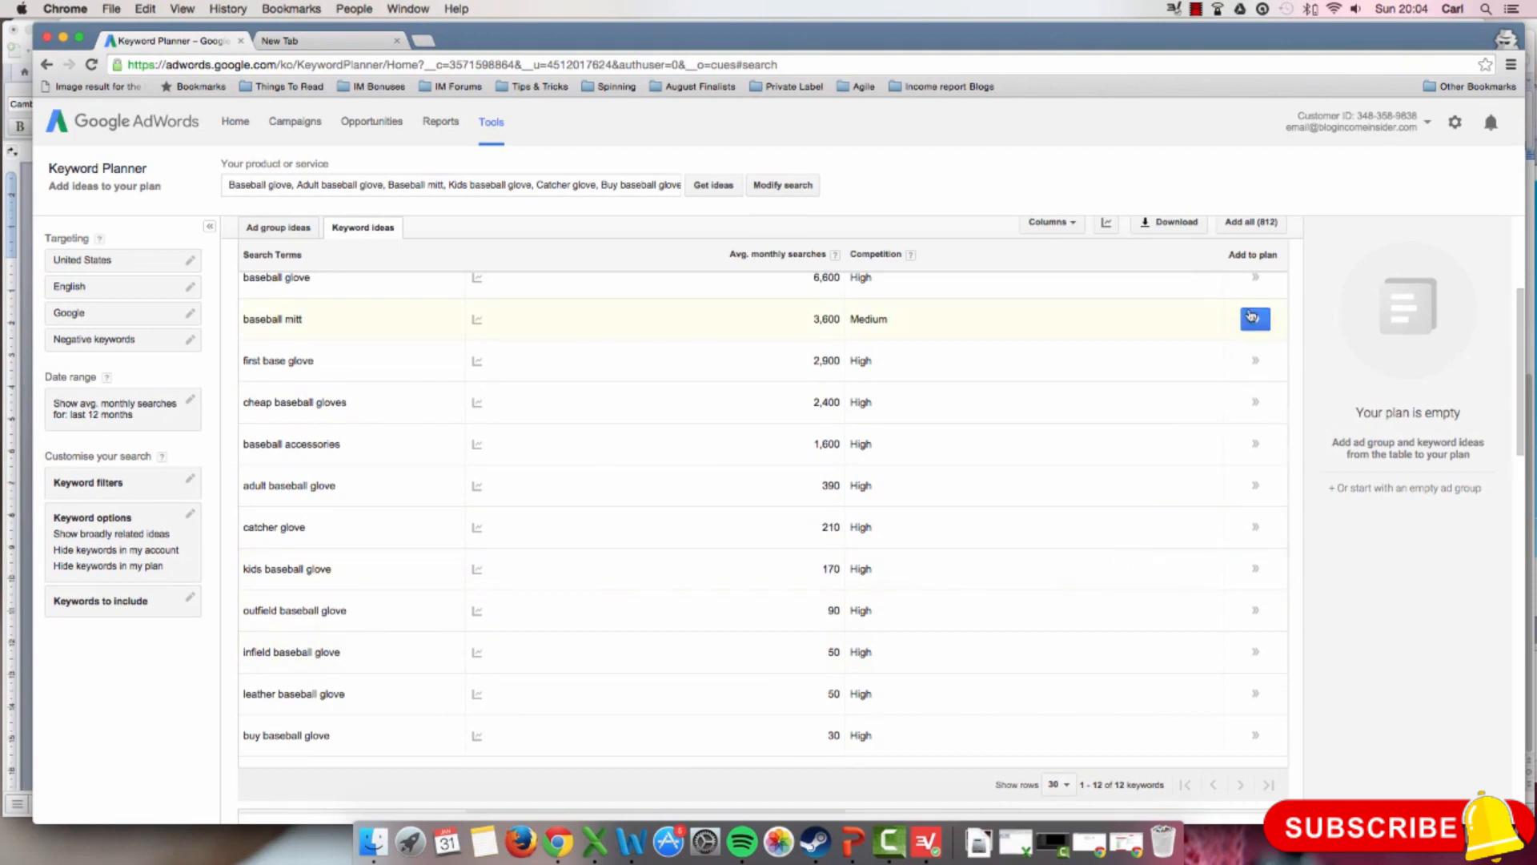
Step: Download the historical statistics for all keyword ideas as an Excel CSV file, save it and return to the Keyword Planner
{"action": "scroll", "coordinate": [1171, 329], "scroll_direction": "up", "scroll_amount": 2}
{"action": "scroll", "coordinate": [1170, 329], "scroll_direction": "up", "scroll_amount": 2}
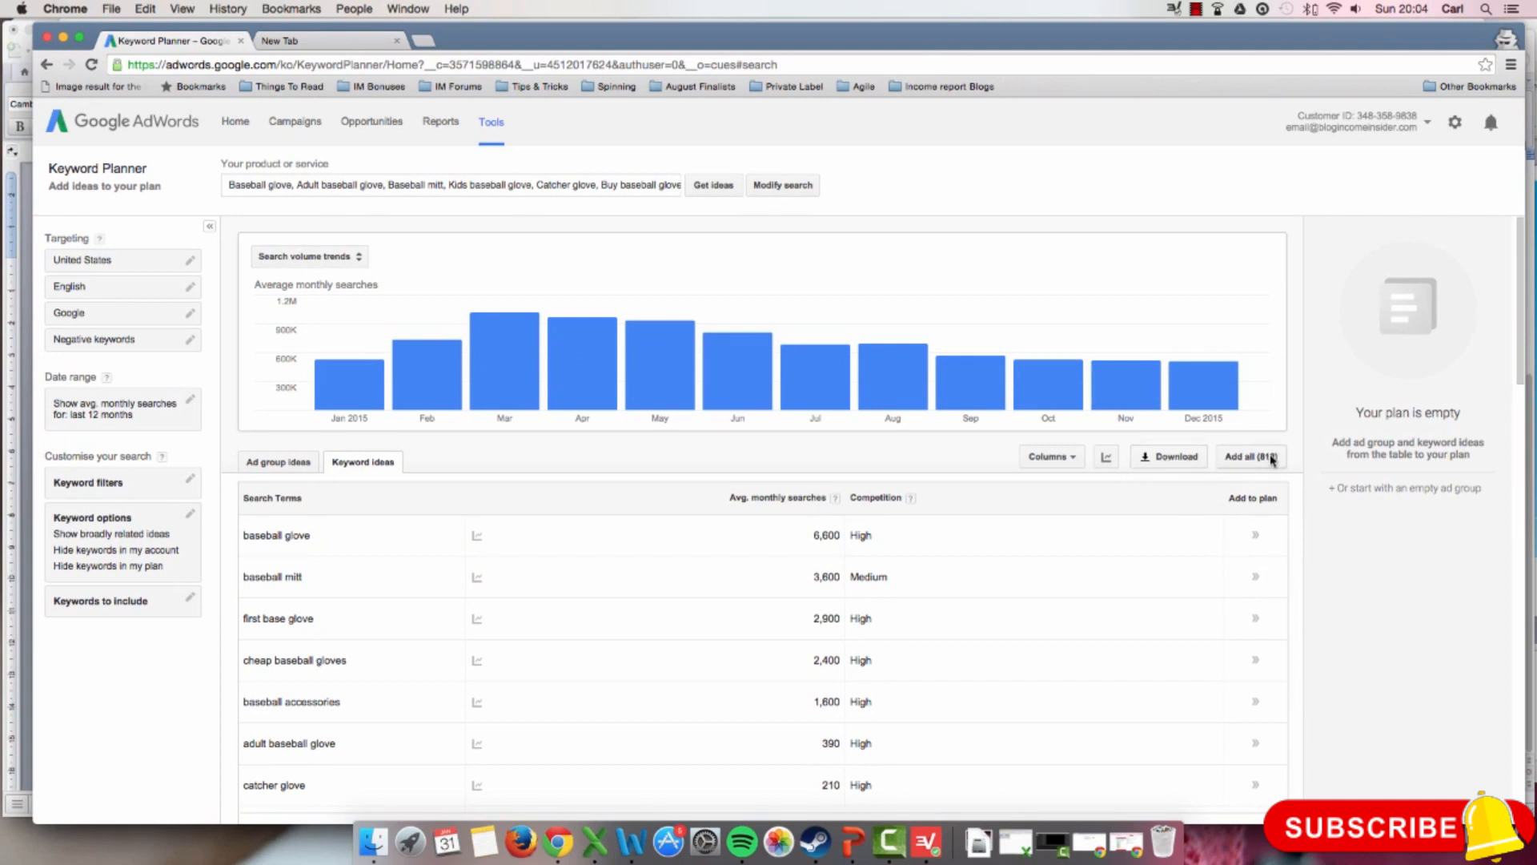
{"action": "left_click", "coordinate": [1177, 458]}
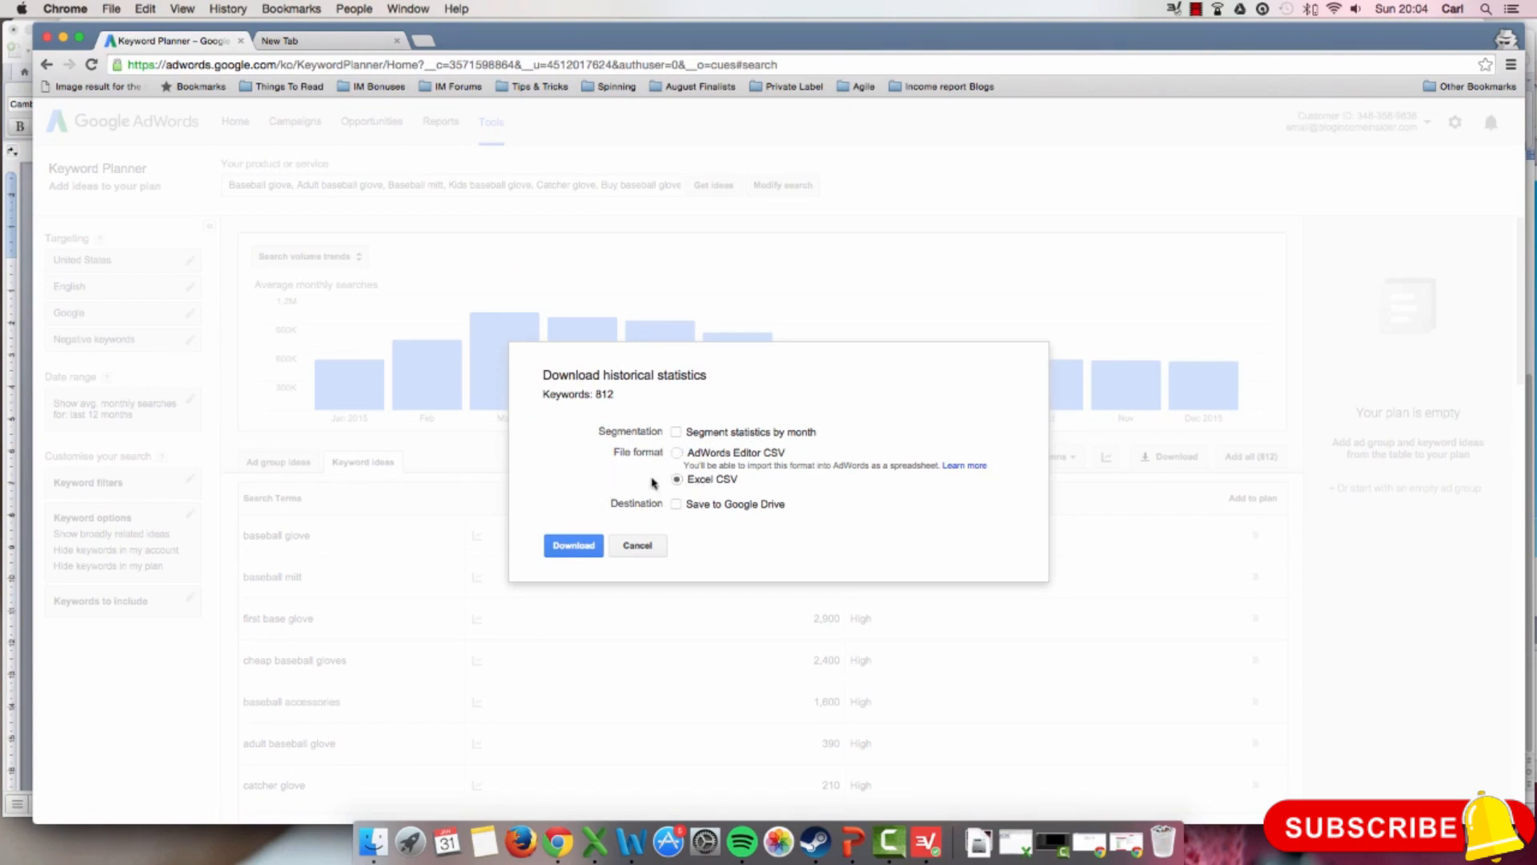
{"action": "left_click", "coordinate": [570, 549]}
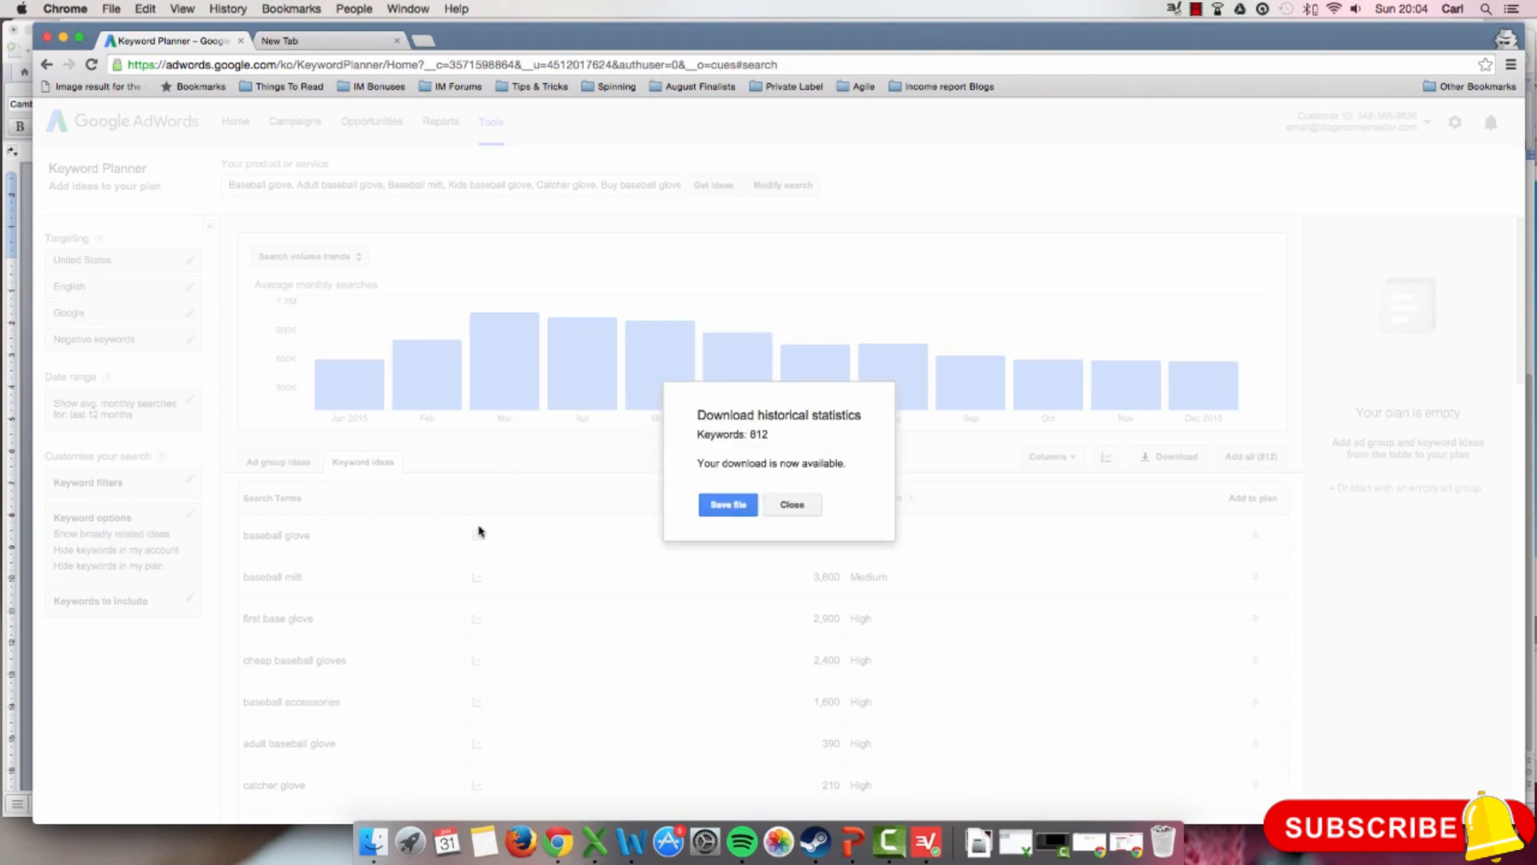
{"action": "left_click", "coordinate": [727, 506]}
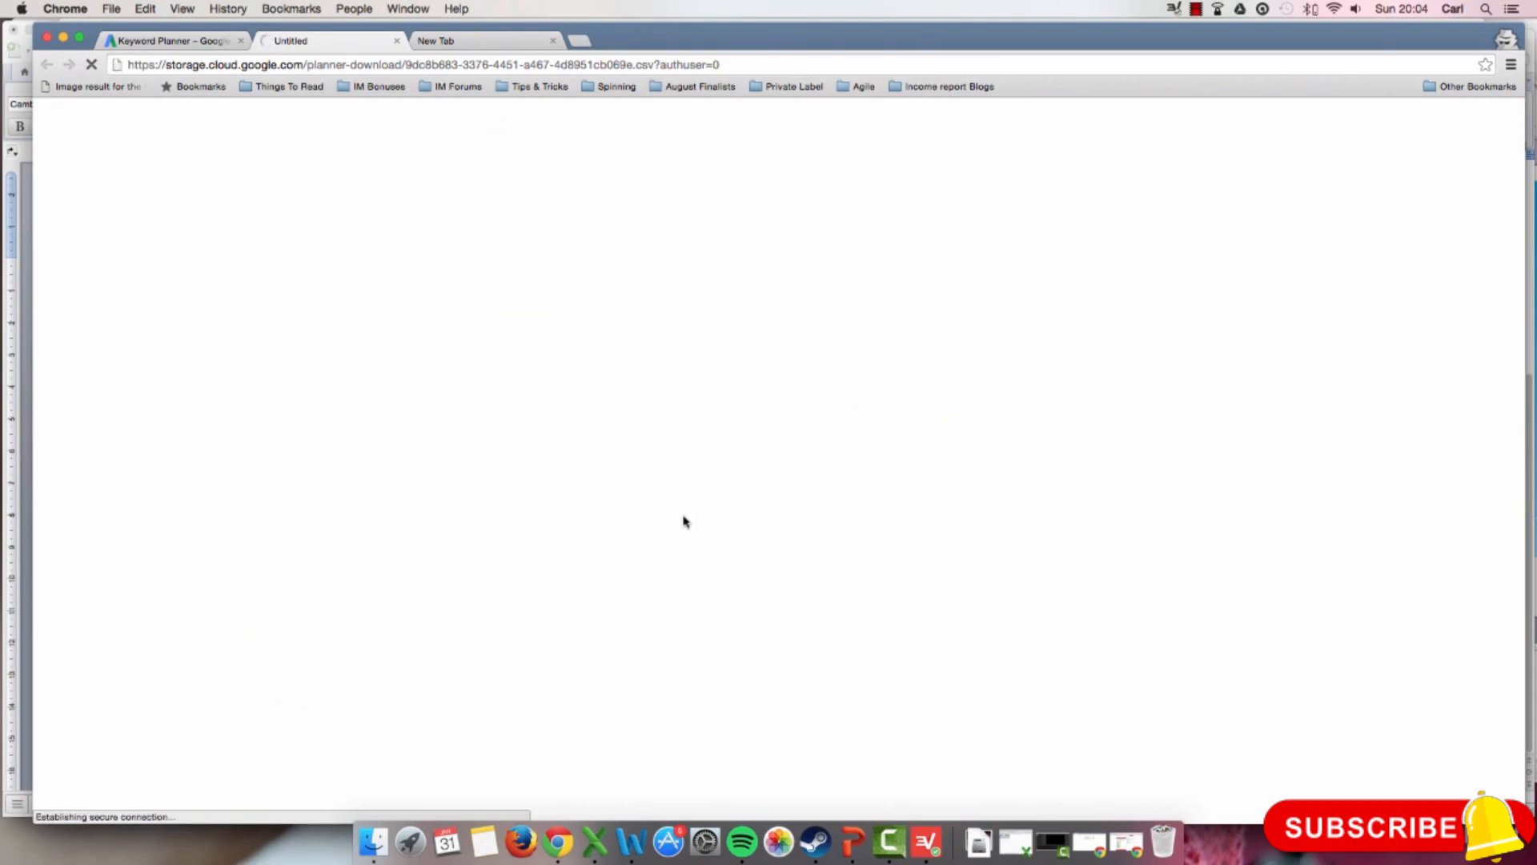
{"action": "left_click", "coordinate": [205, 41]}
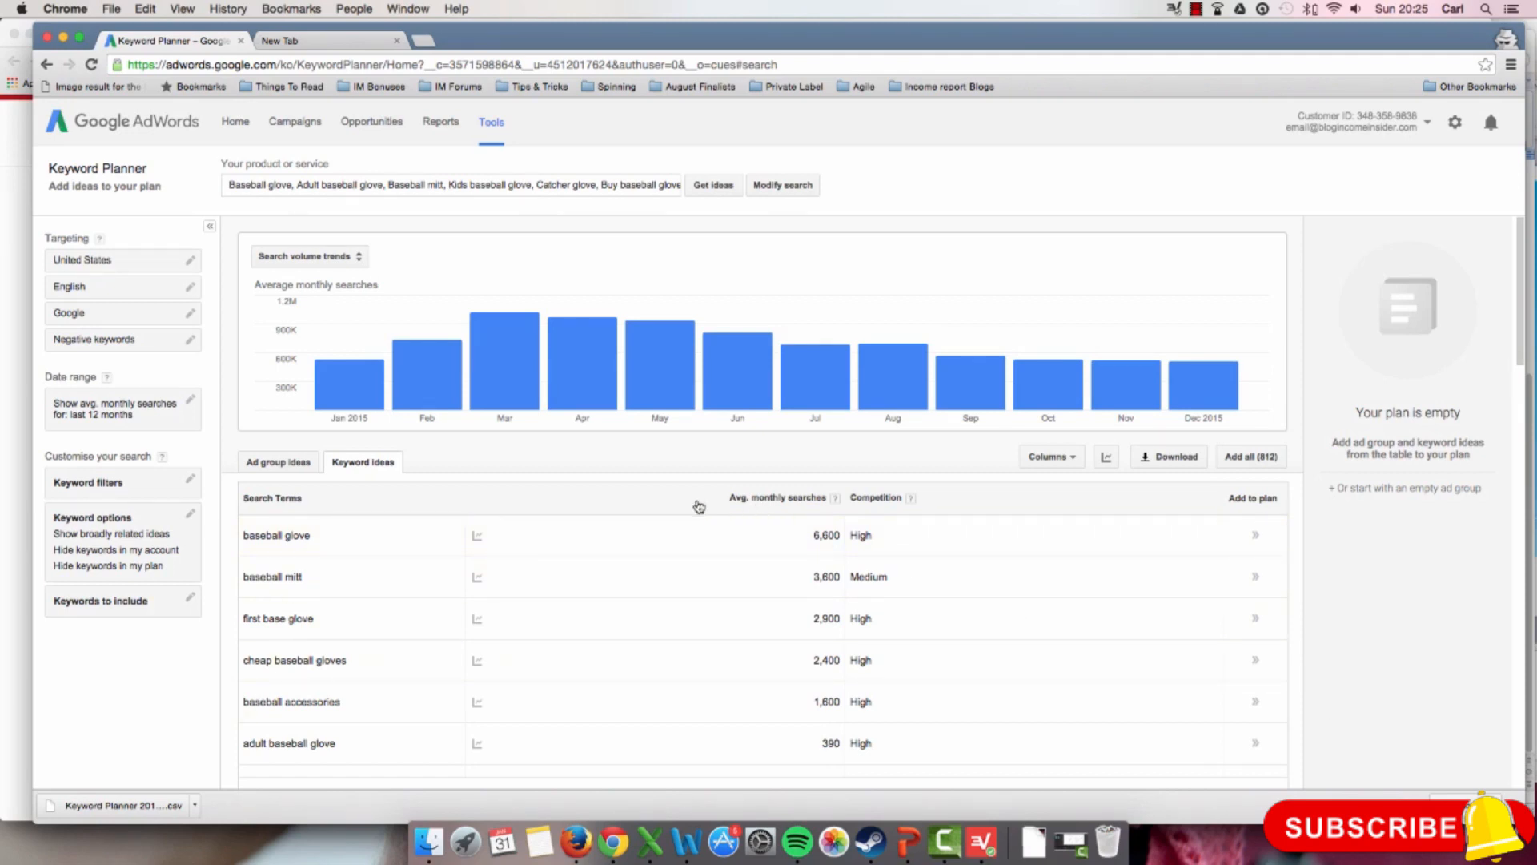
Step: Filter the keyword ideas to average monthly searches greater than or equal to 100
{"action": "scroll", "coordinate": [698, 505], "scroll_direction": "down", "scroll_amount": 2}
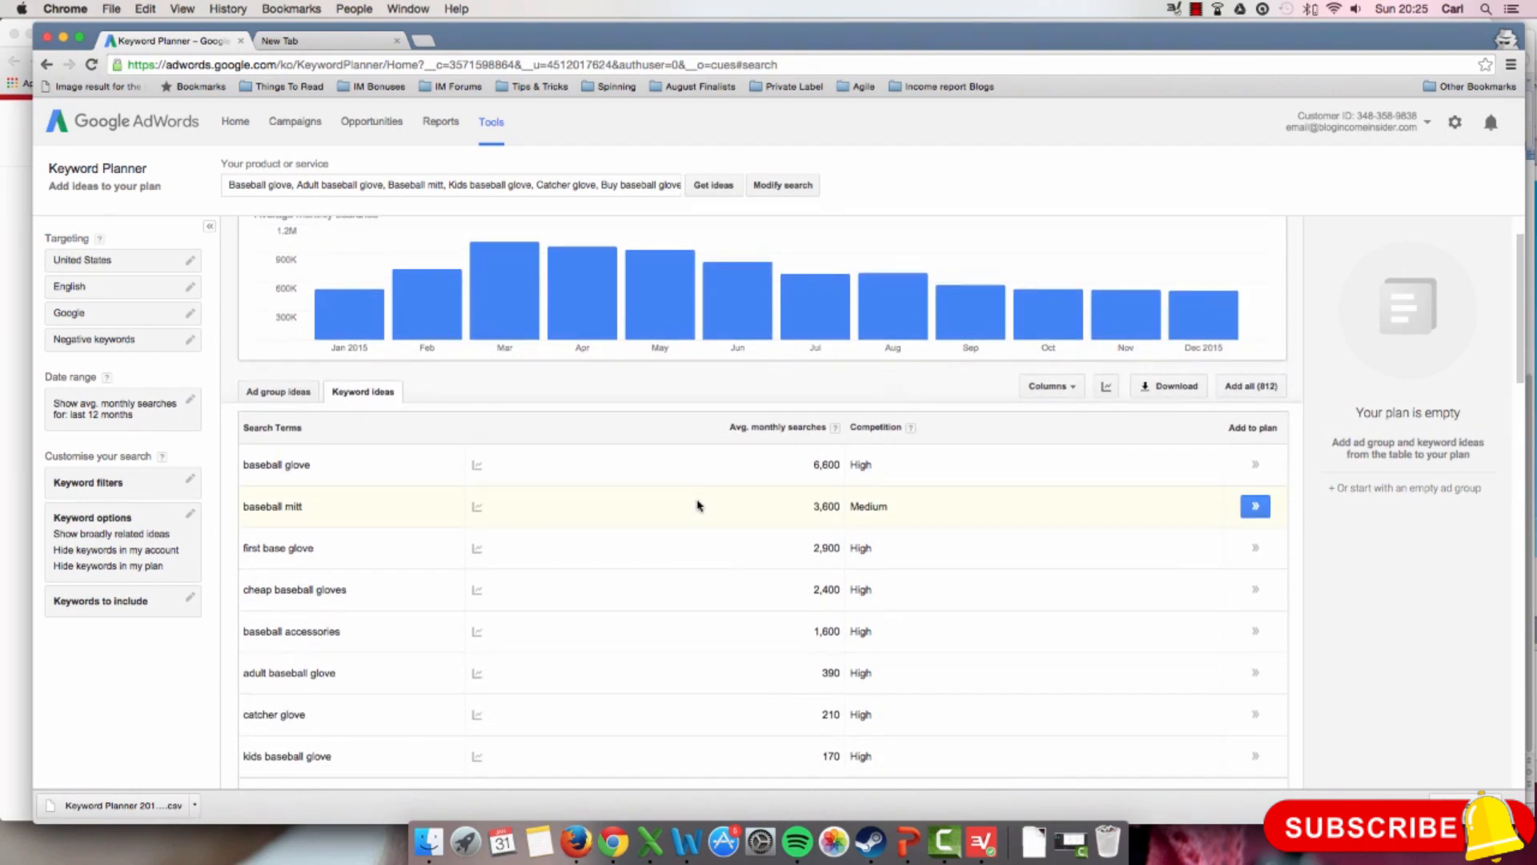
{"action": "scroll", "coordinate": [699, 504], "scroll_direction": "down", "scroll_amount": 1}
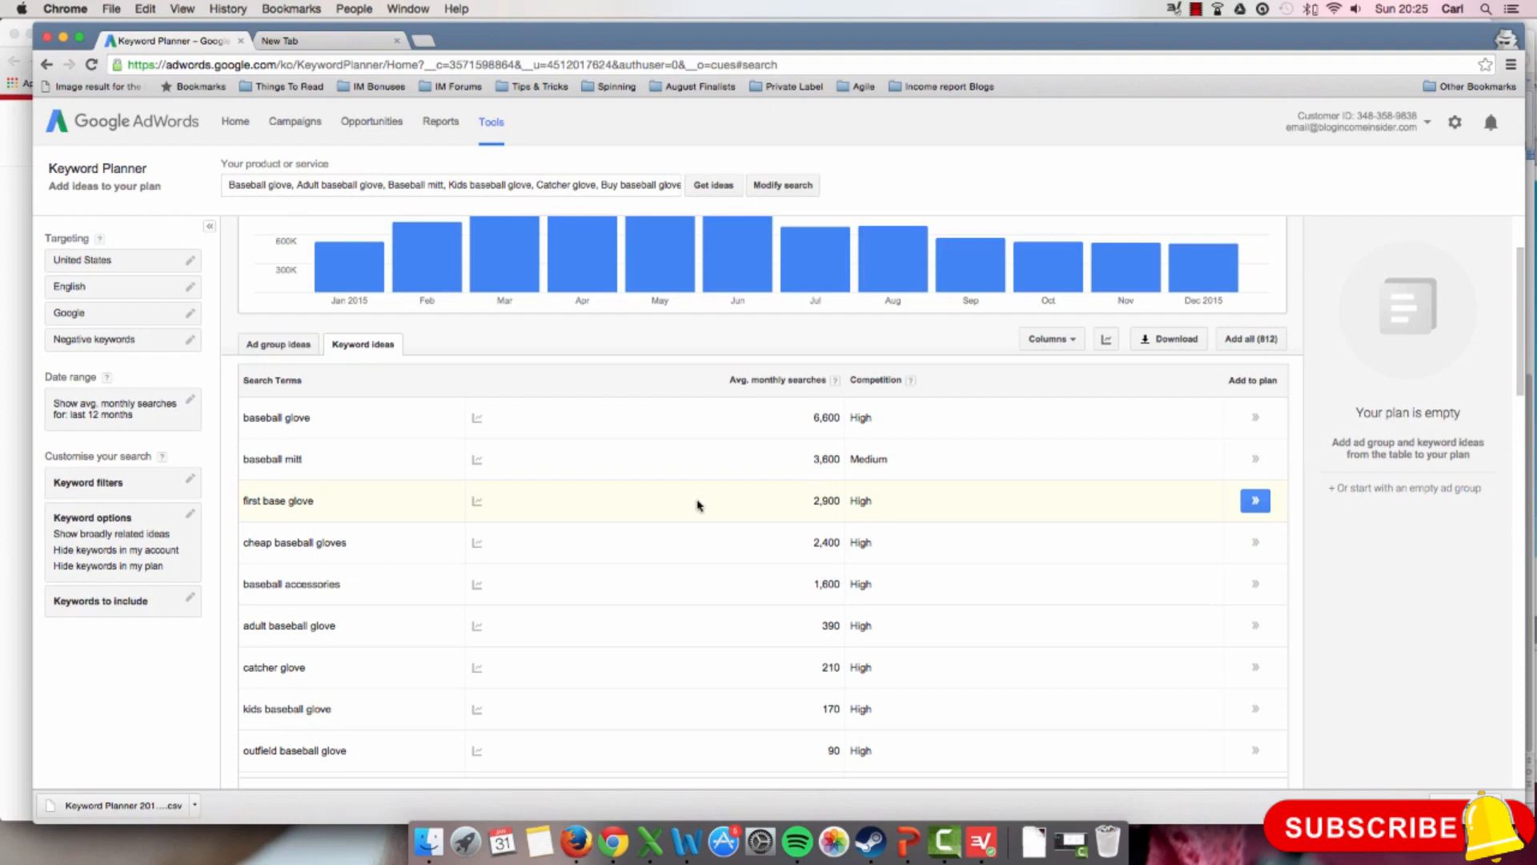
{"action": "scroll", "coordinate": [697, 505], "scroll_direction": "down", "scroll_amount": 1}
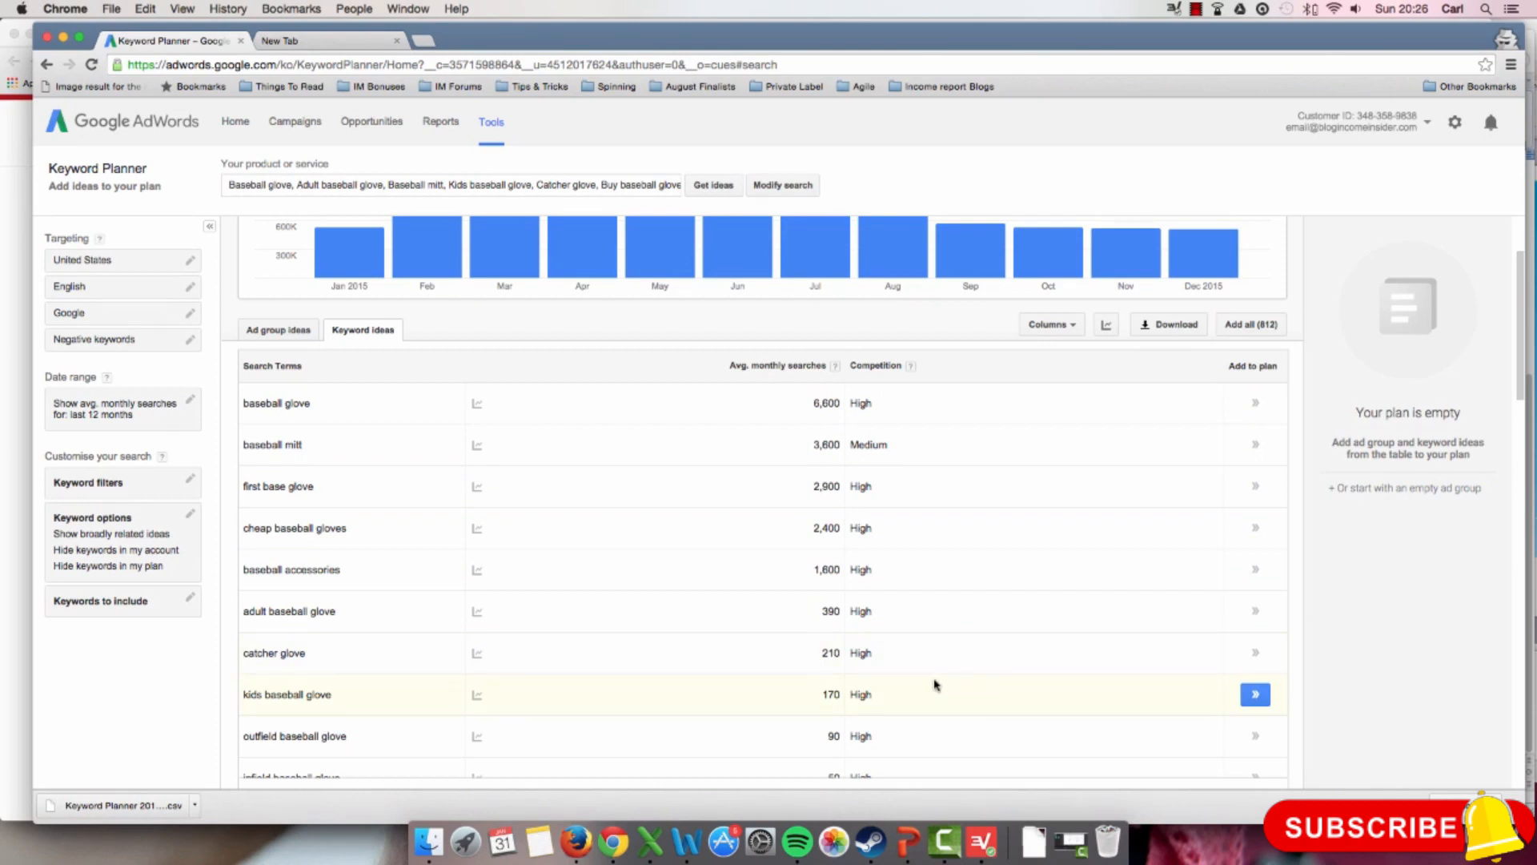
{"action": "left_click", "coordinate": [128, 482]}
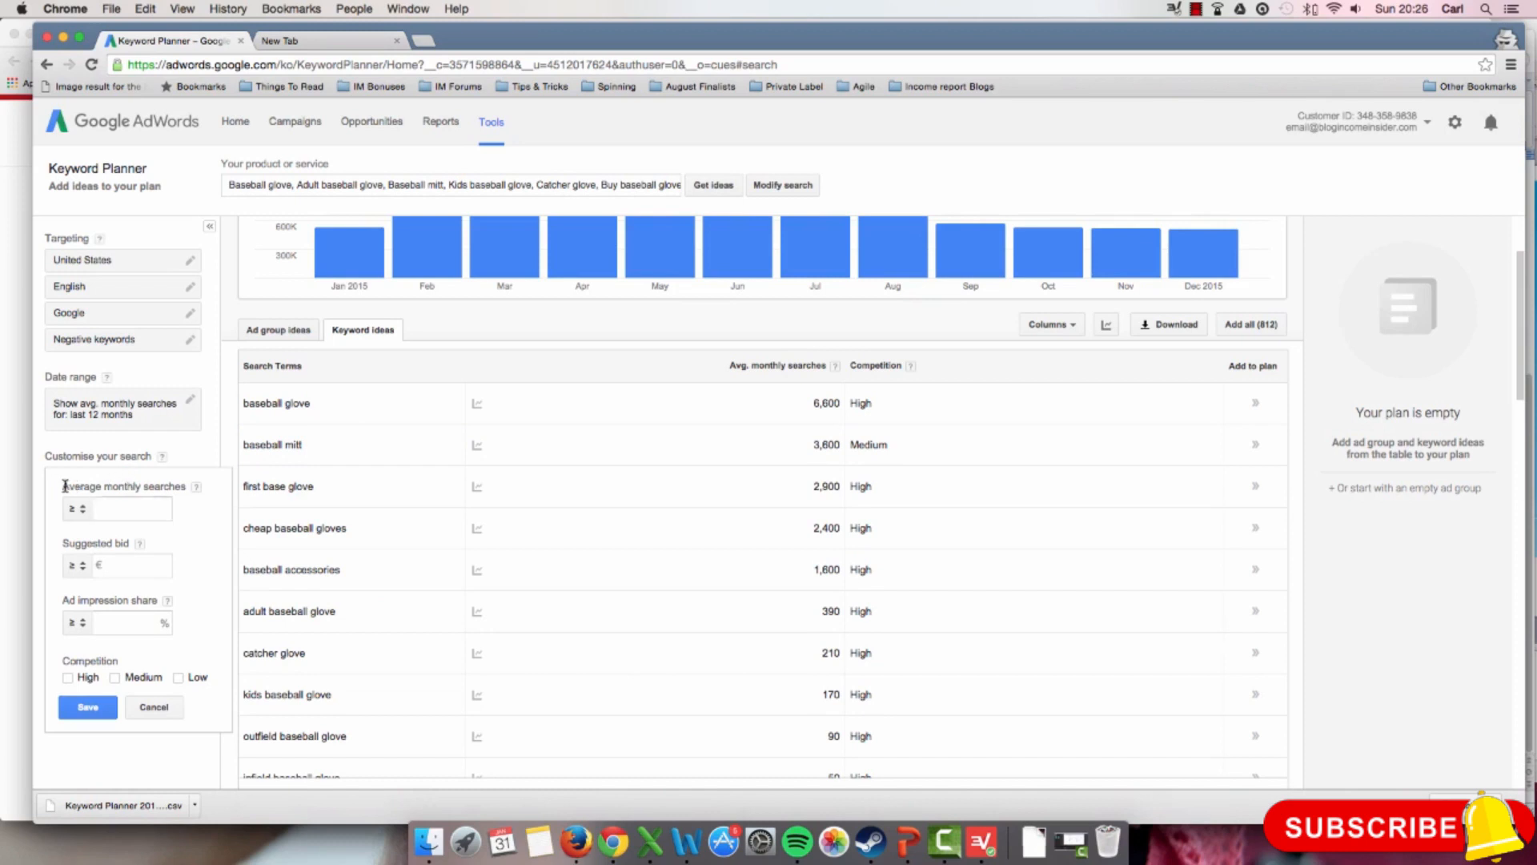
{"action": "left_click_drag", "start_coordinate": [65, 486], "coordinate": [192, 488]}
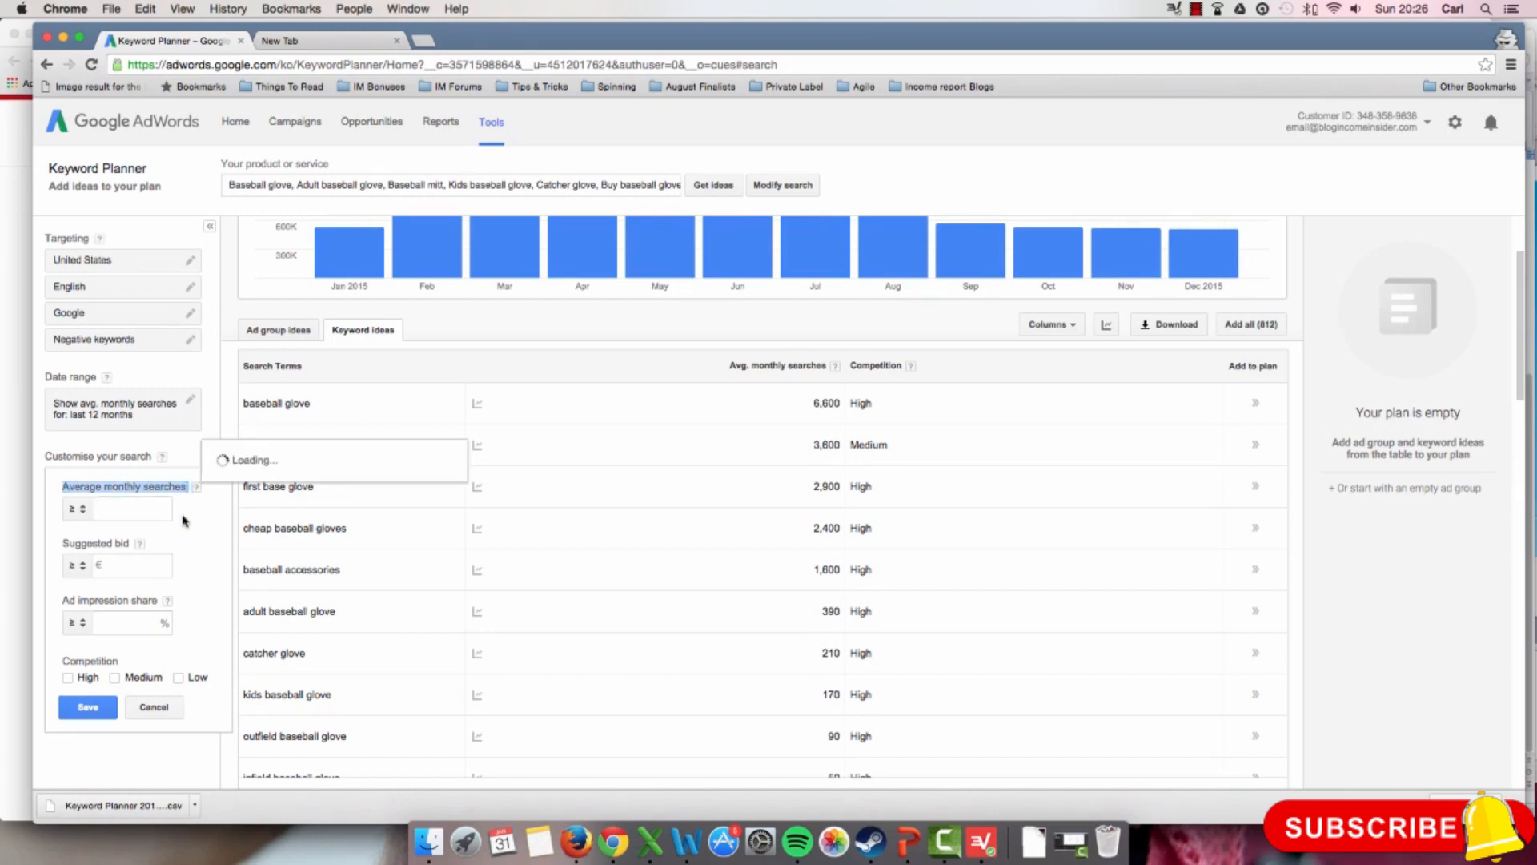
{"action": "left_click", "coordinate": [81, 510]}
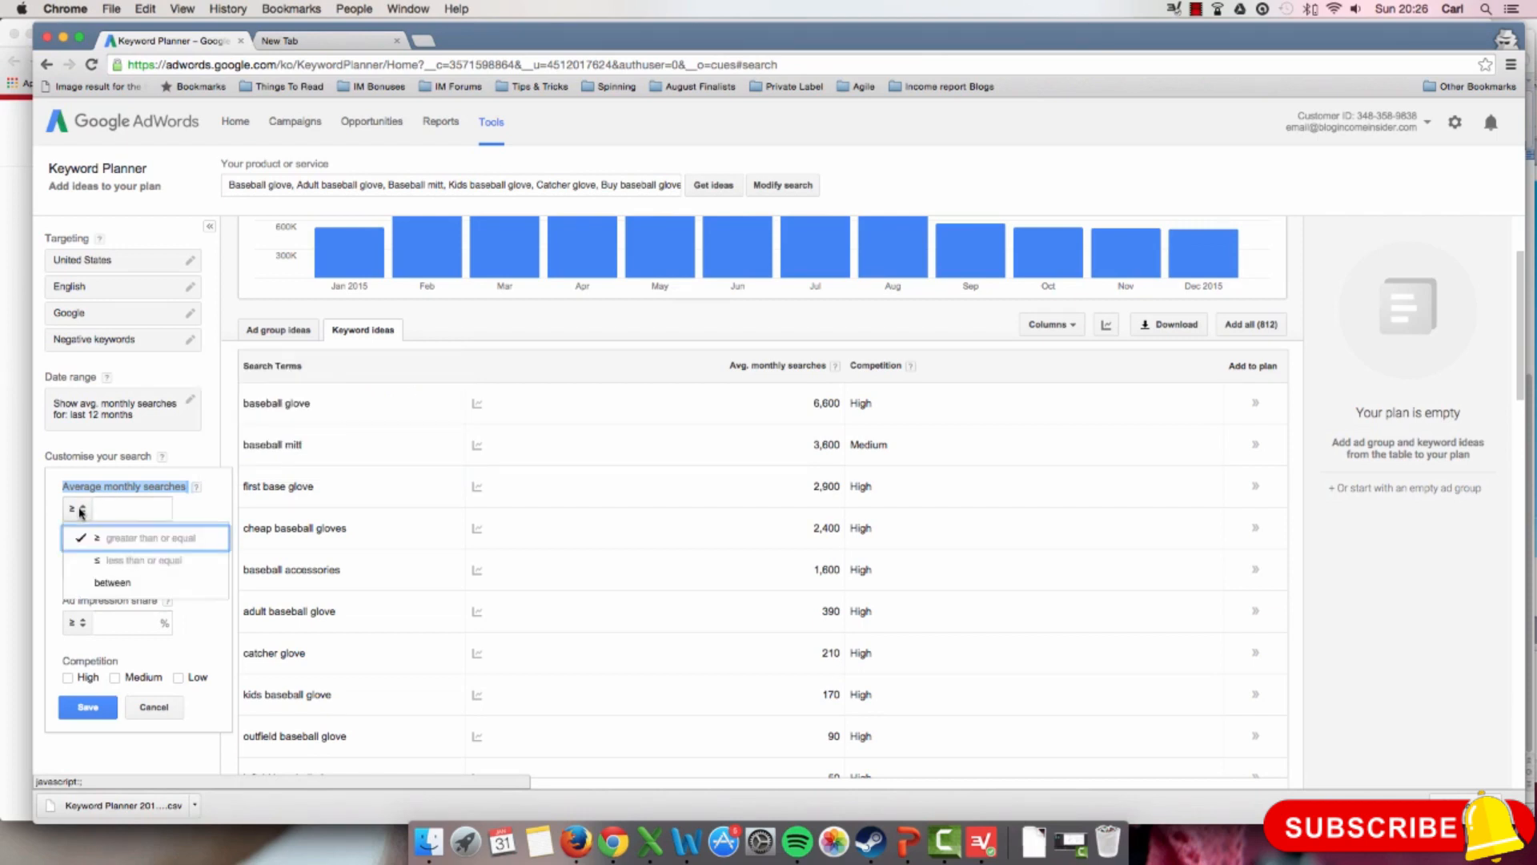
{"action": "left_click", "coordinate": [123, 510]}
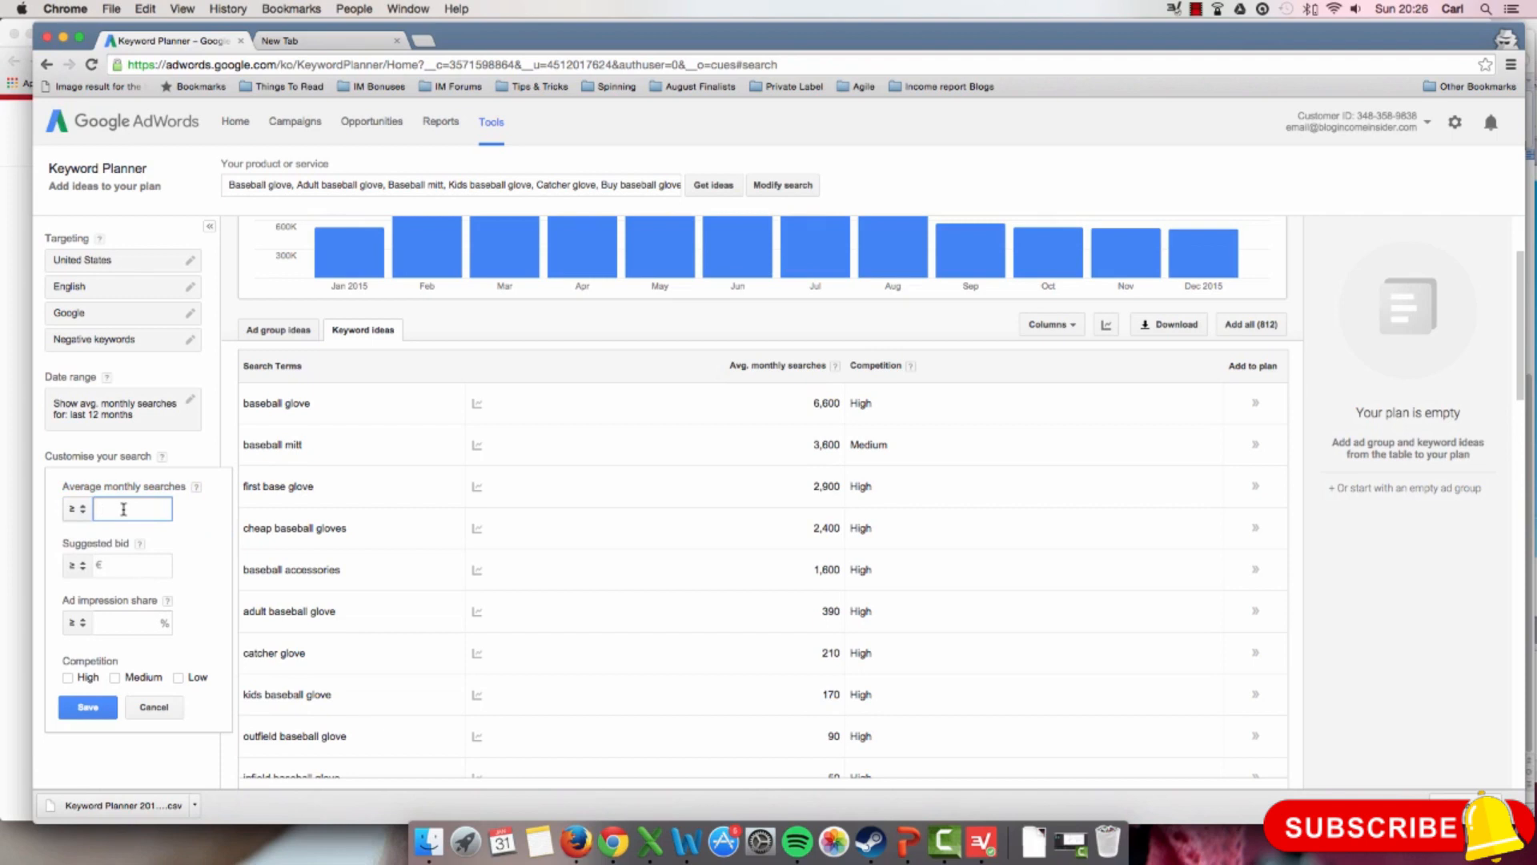
{"action": "type", "text": "100"}
{"action": "left_click", "coordinate": [189, 532]}
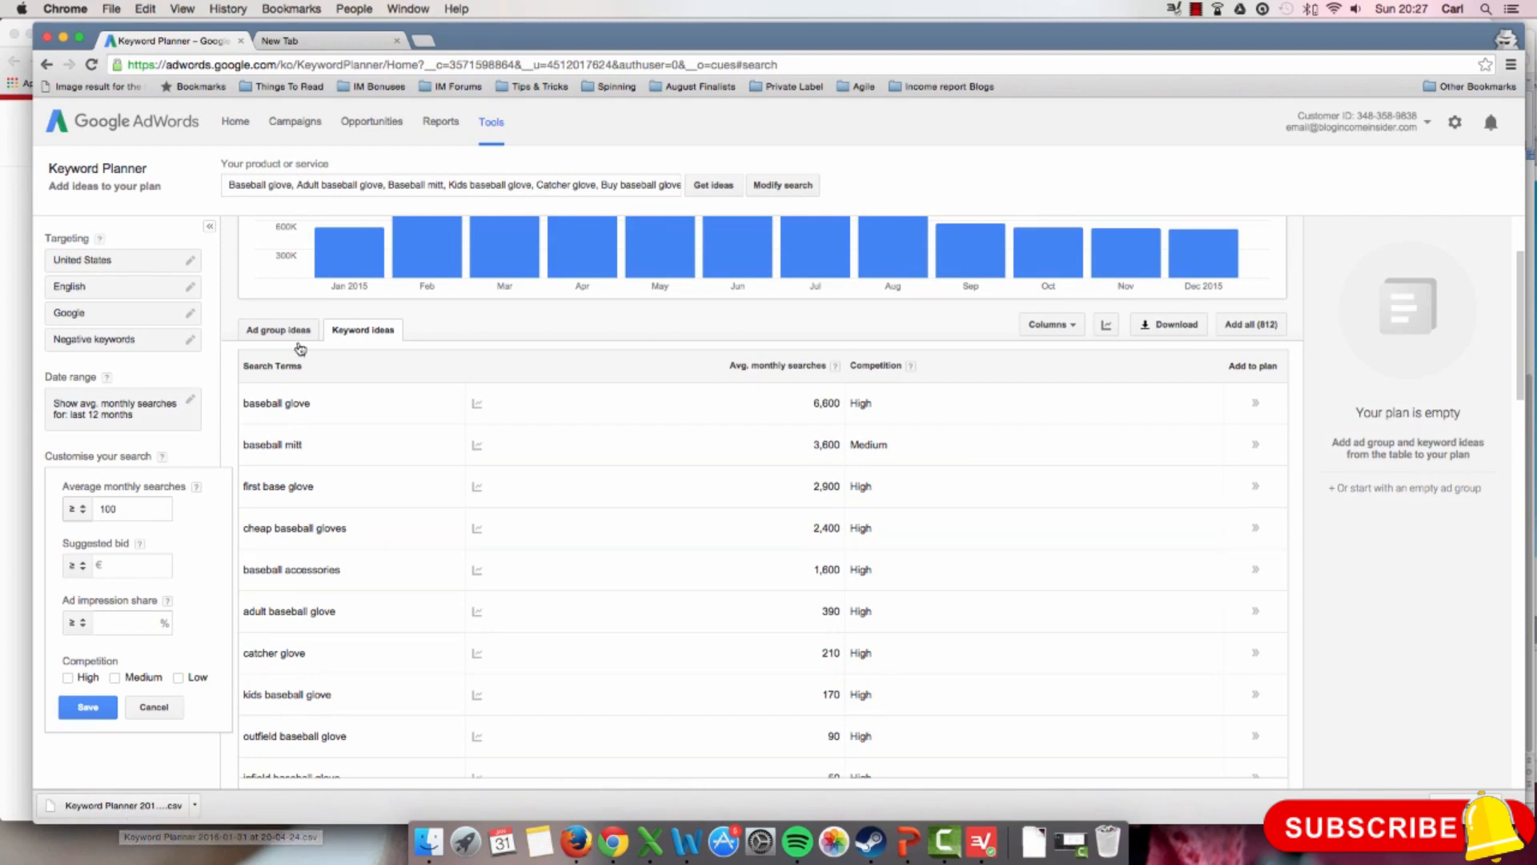
{"action": "left_click", "coordinate": [88, 707]}
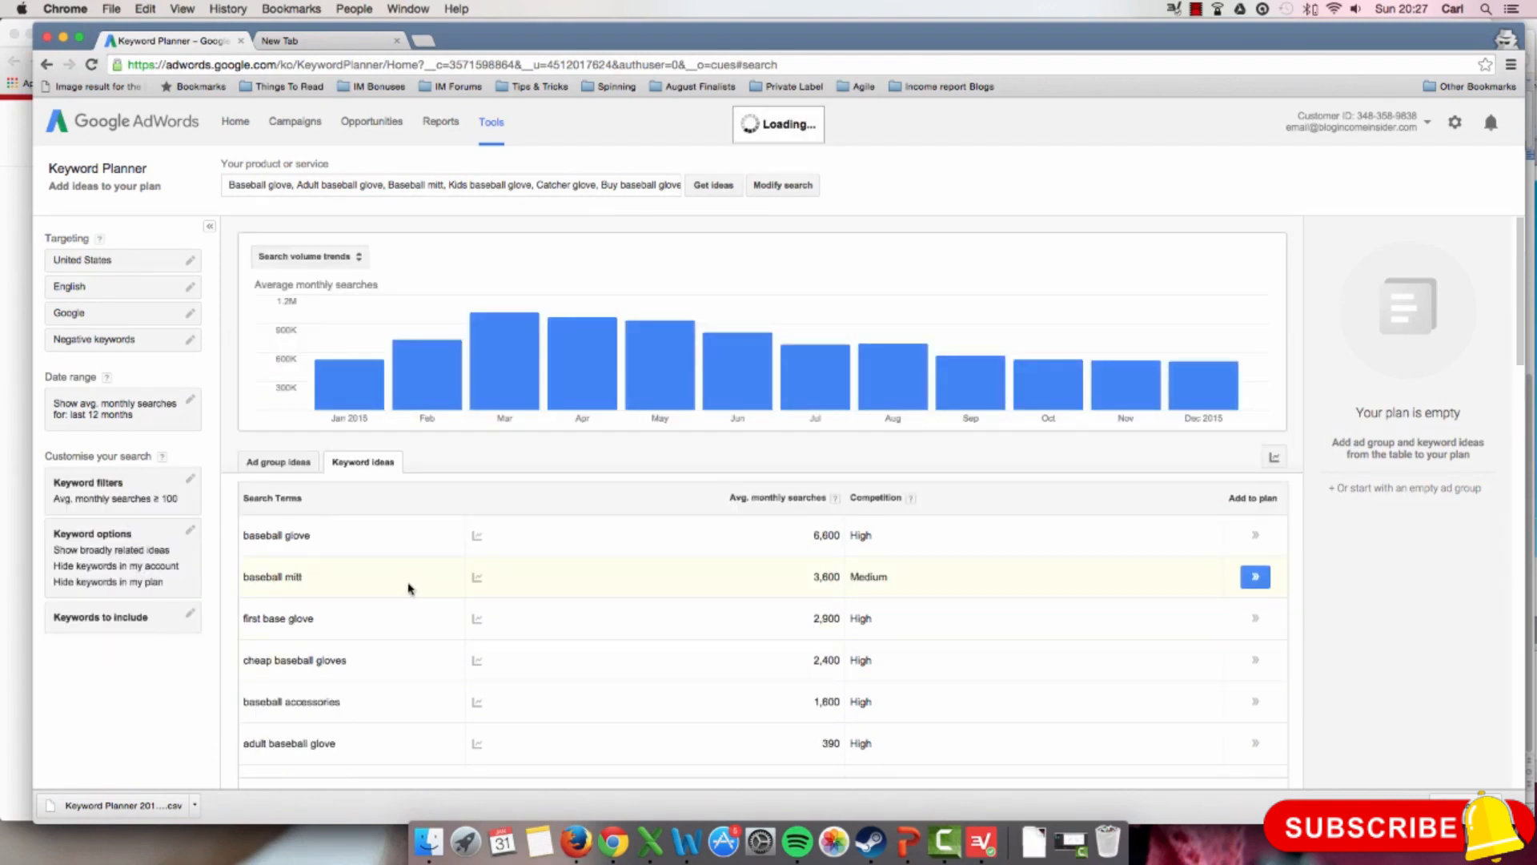
Step: Look over the filtered search terms and the first page of related keyword ideas with their average monthly searches
{"action": "scroll", "coordinate": [409, 589], "scroll_direction": "down", "scroll_amount": 5}
{"action": "scroll", "coordinate": [408, 589], "scroll_direction": "up", "scroll_amount": 3}
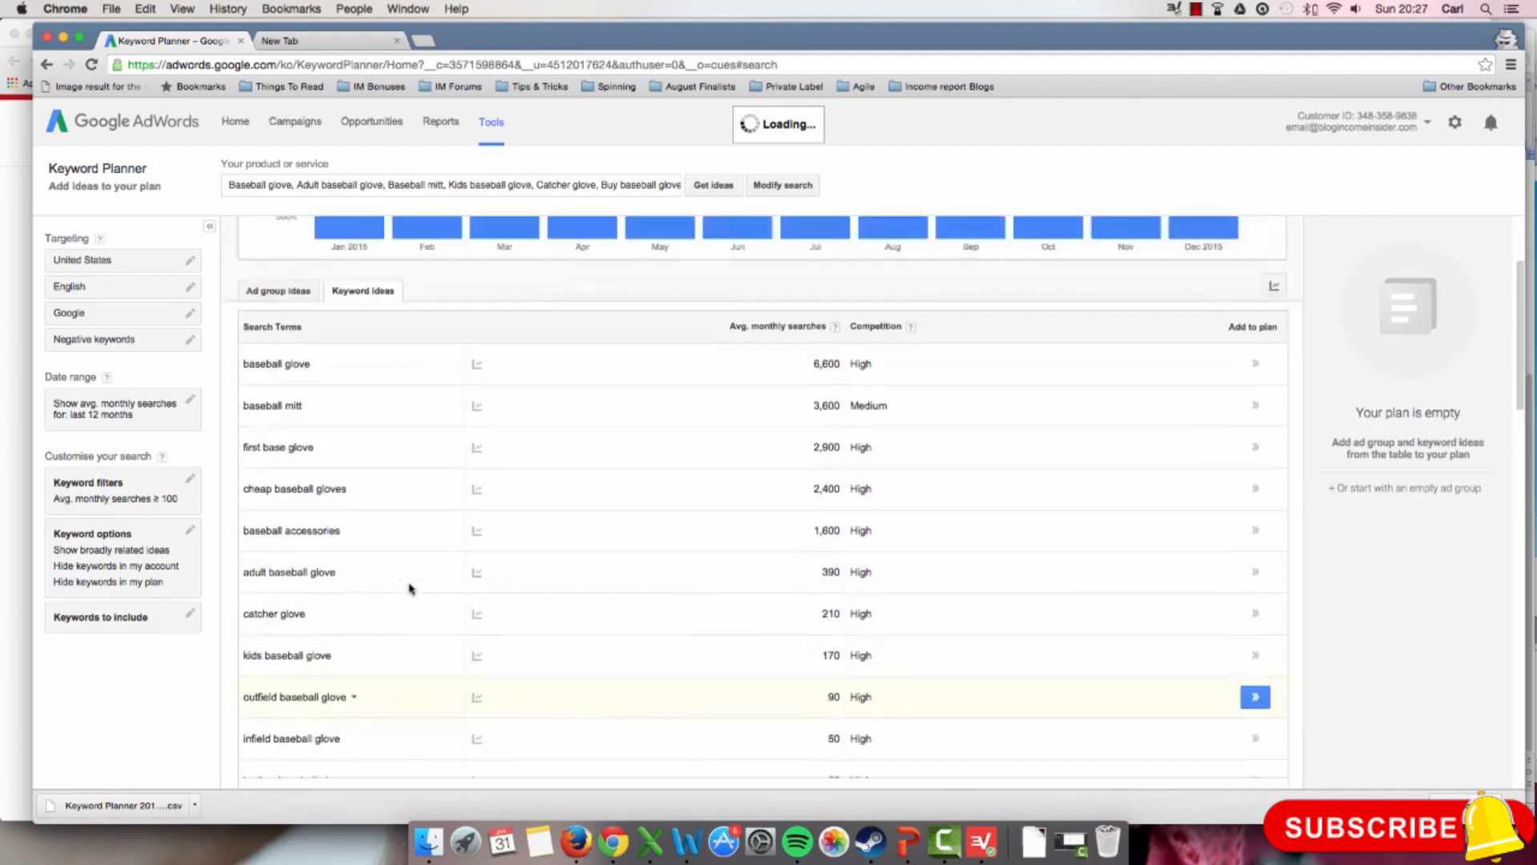
{"action": "scroll", "coordinate": [409, 588], "scroll_direction": "down", "scroll_amount": 5}
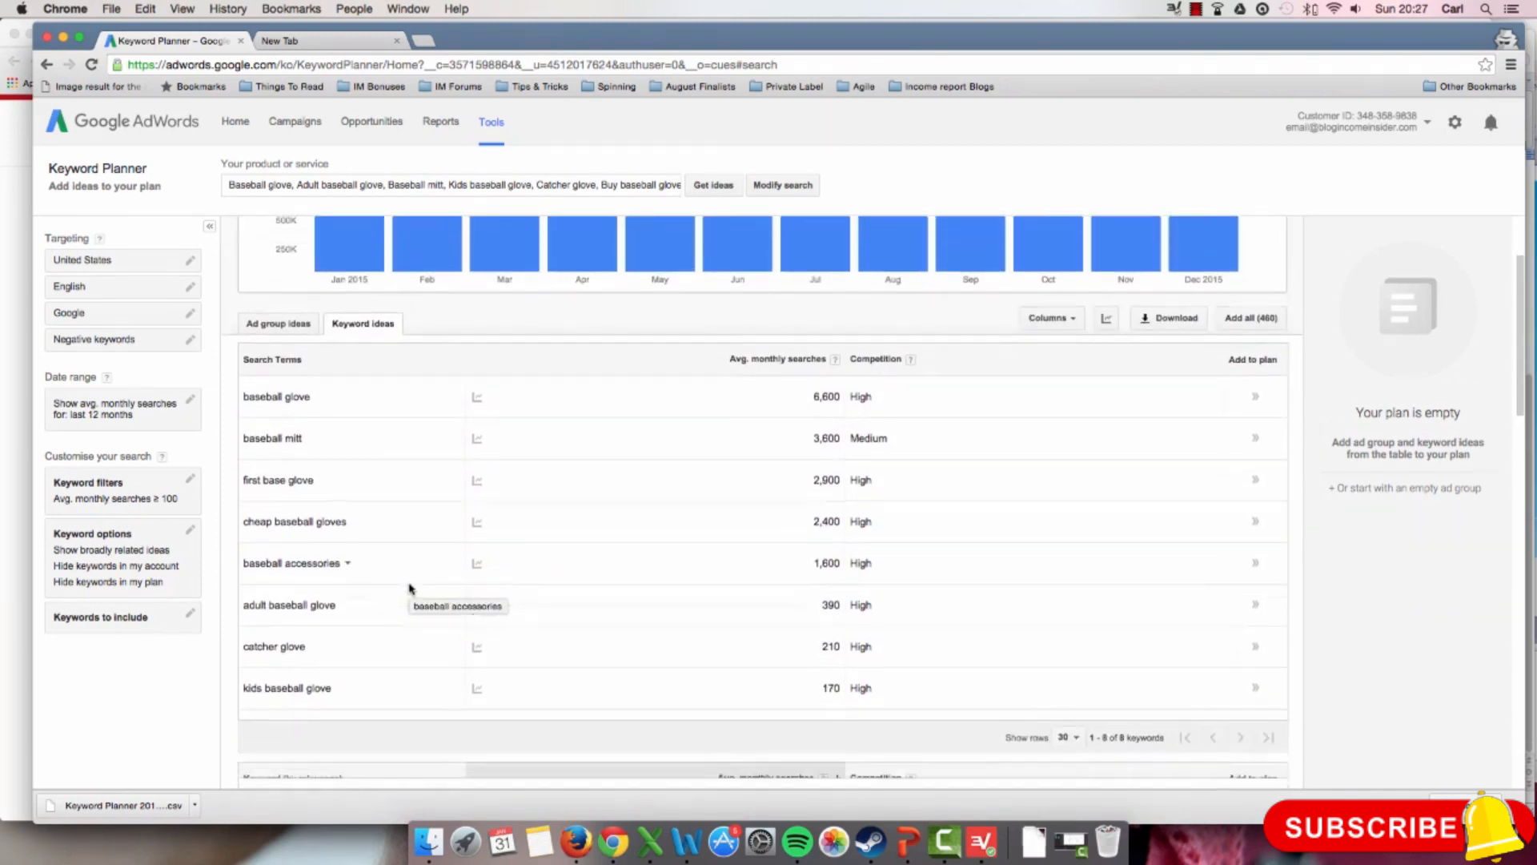
{"action": "scroll", "coordinate": [410, 590], "scroll_direction": "down", "scroll_amount": 8}
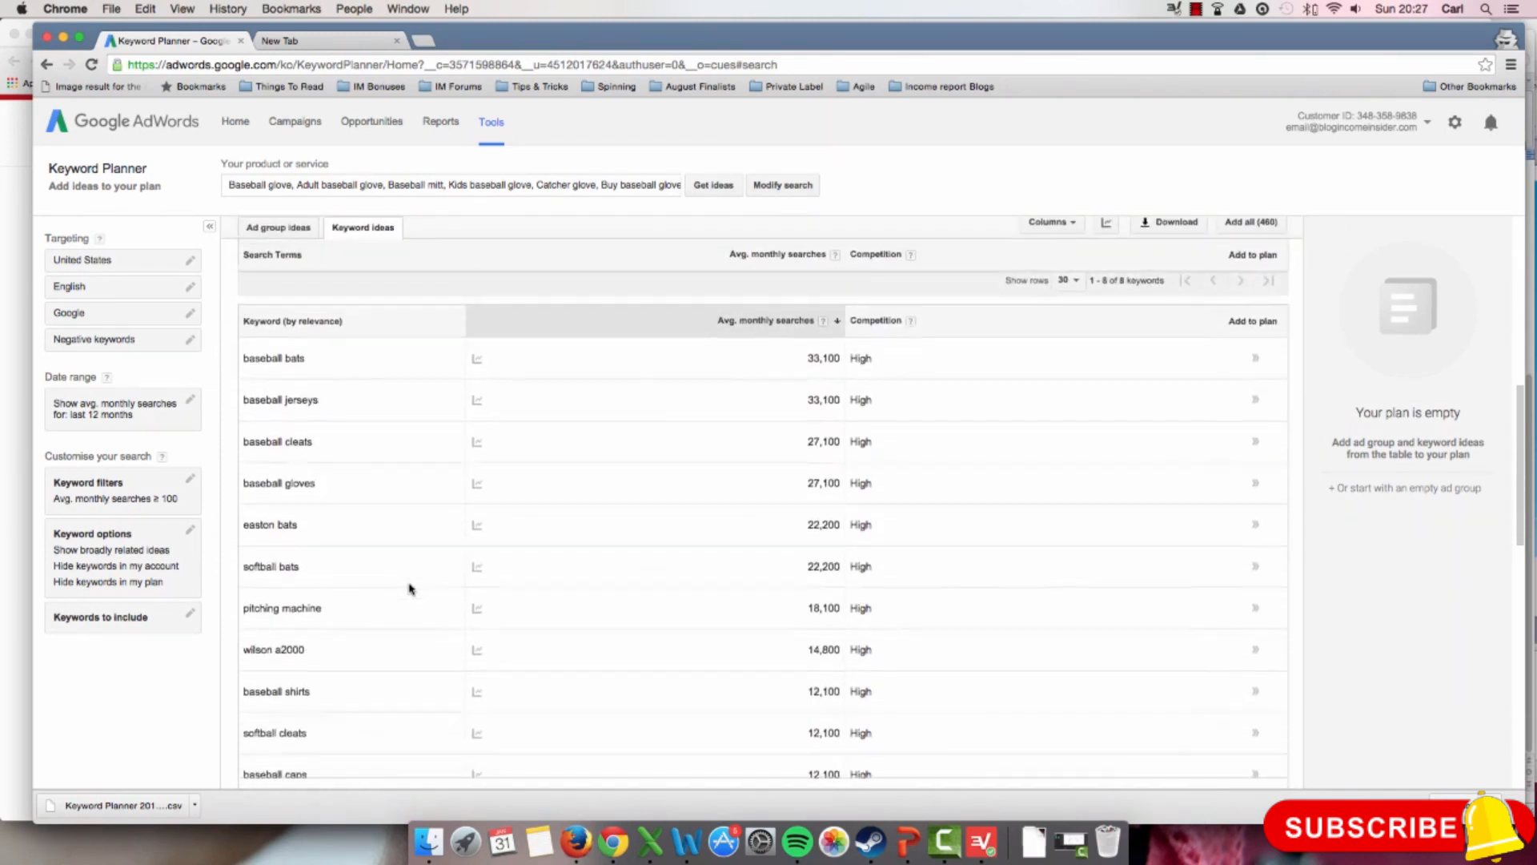
{"action": "scroll", "coordinate": [409, 588], "scroll_direction": "down", "scroll_amount": 15}
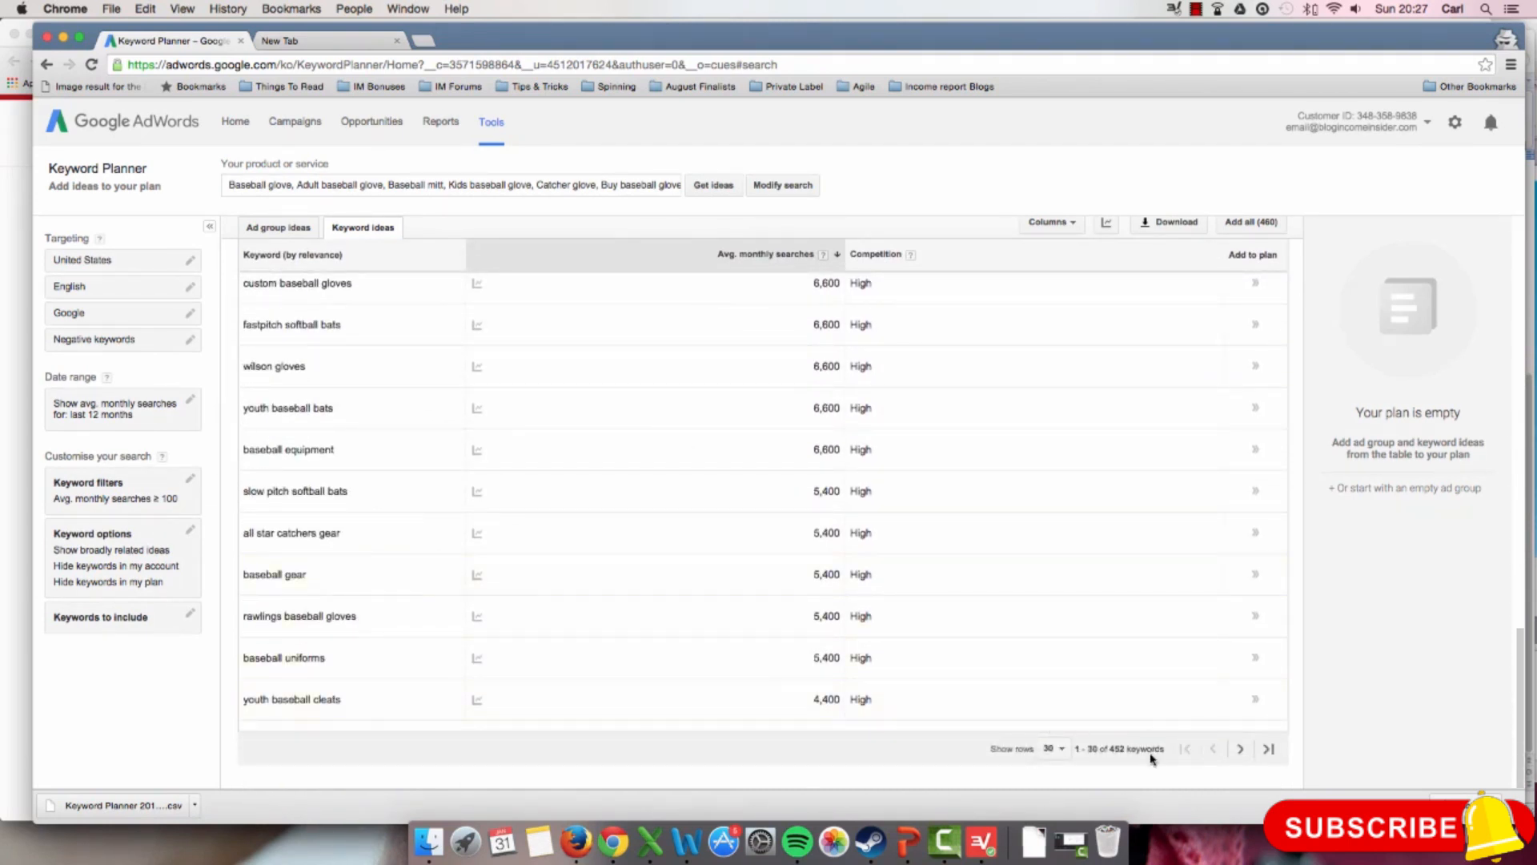
{"action": "scroll", "coordinate": [1153, 759], "scroll_direction": "up", "scroll_amount": 2}
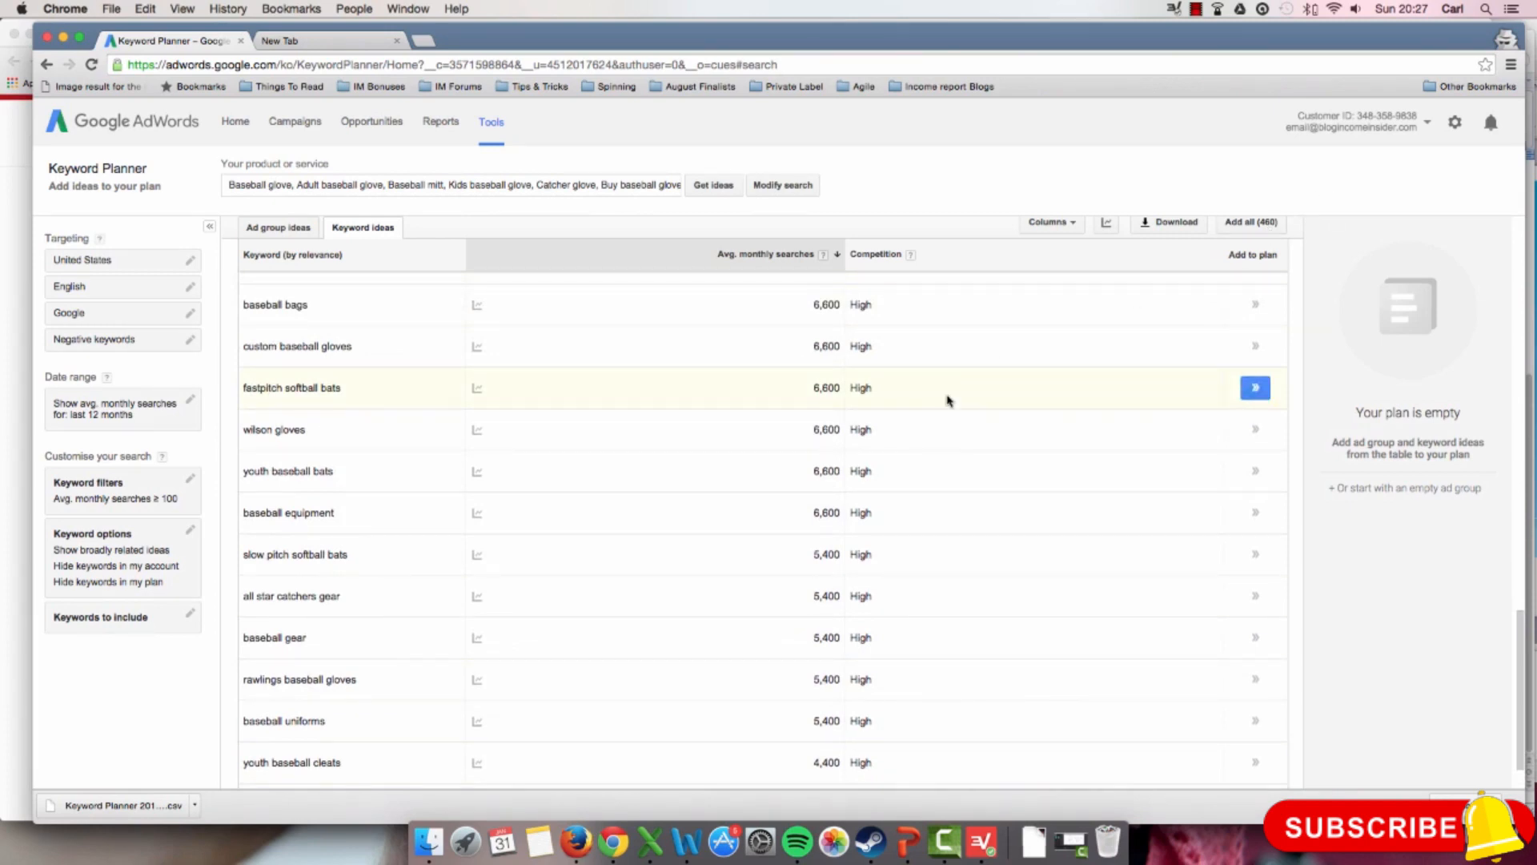
{"action": "scroll", "coordinate": [801, 424], "scroll_direction": "down", "scroll_amount": 2}
{"action": "scroll", "coordinate": [789, 437], "scroll_direction": "up", "scroll_amount": 4}
{"action": "scroll", "coordinate": [787, 429], "scroll_direction": "up", "scroll_amount": 5}
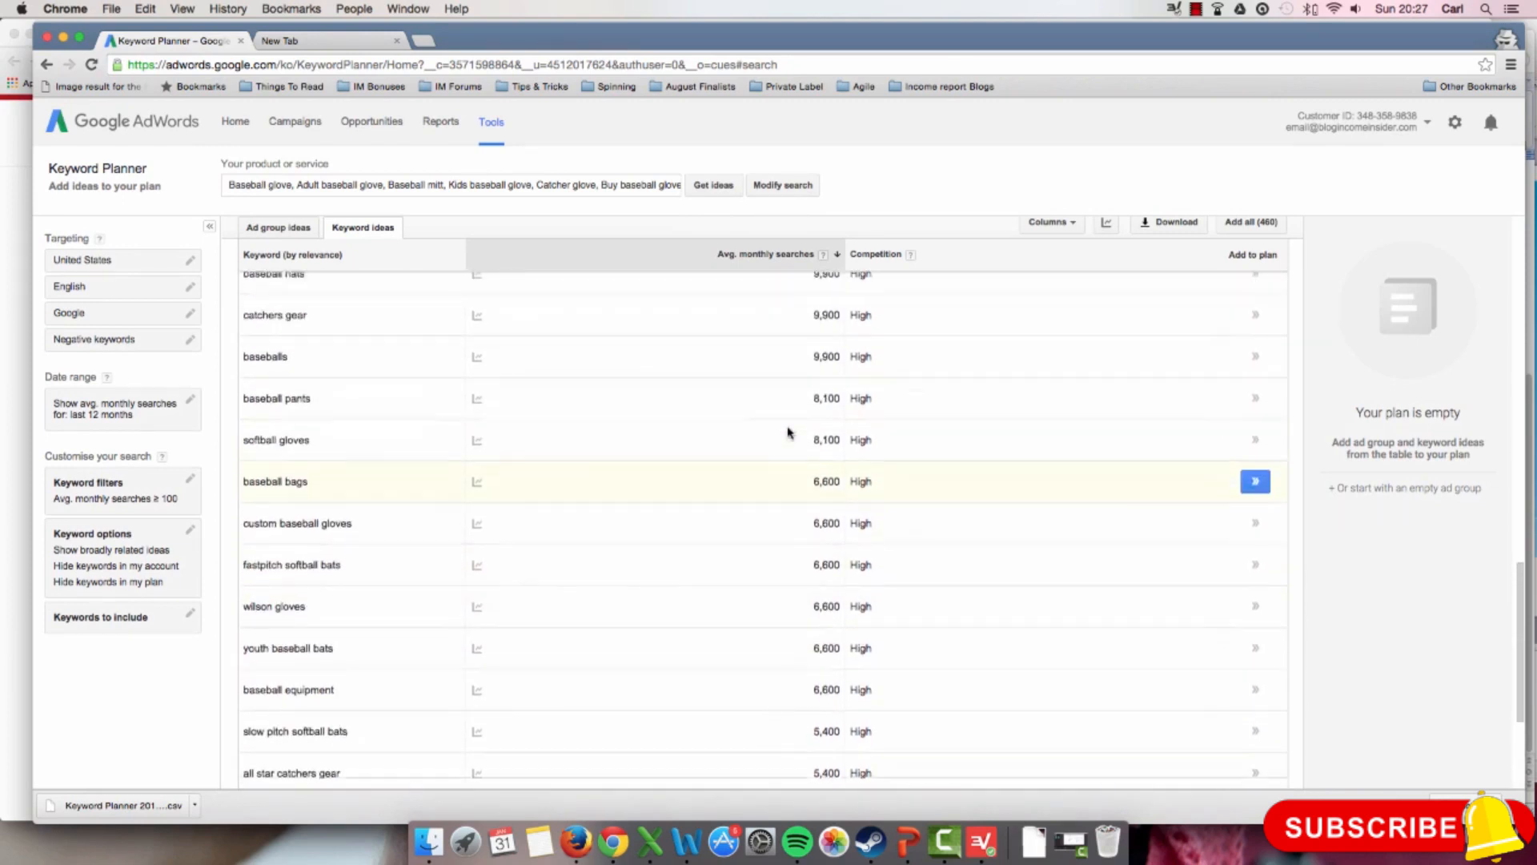
{"action": "scroll", "coordinate": [784, 420], "scroll_direction": "up", "scroll_amount": 5}
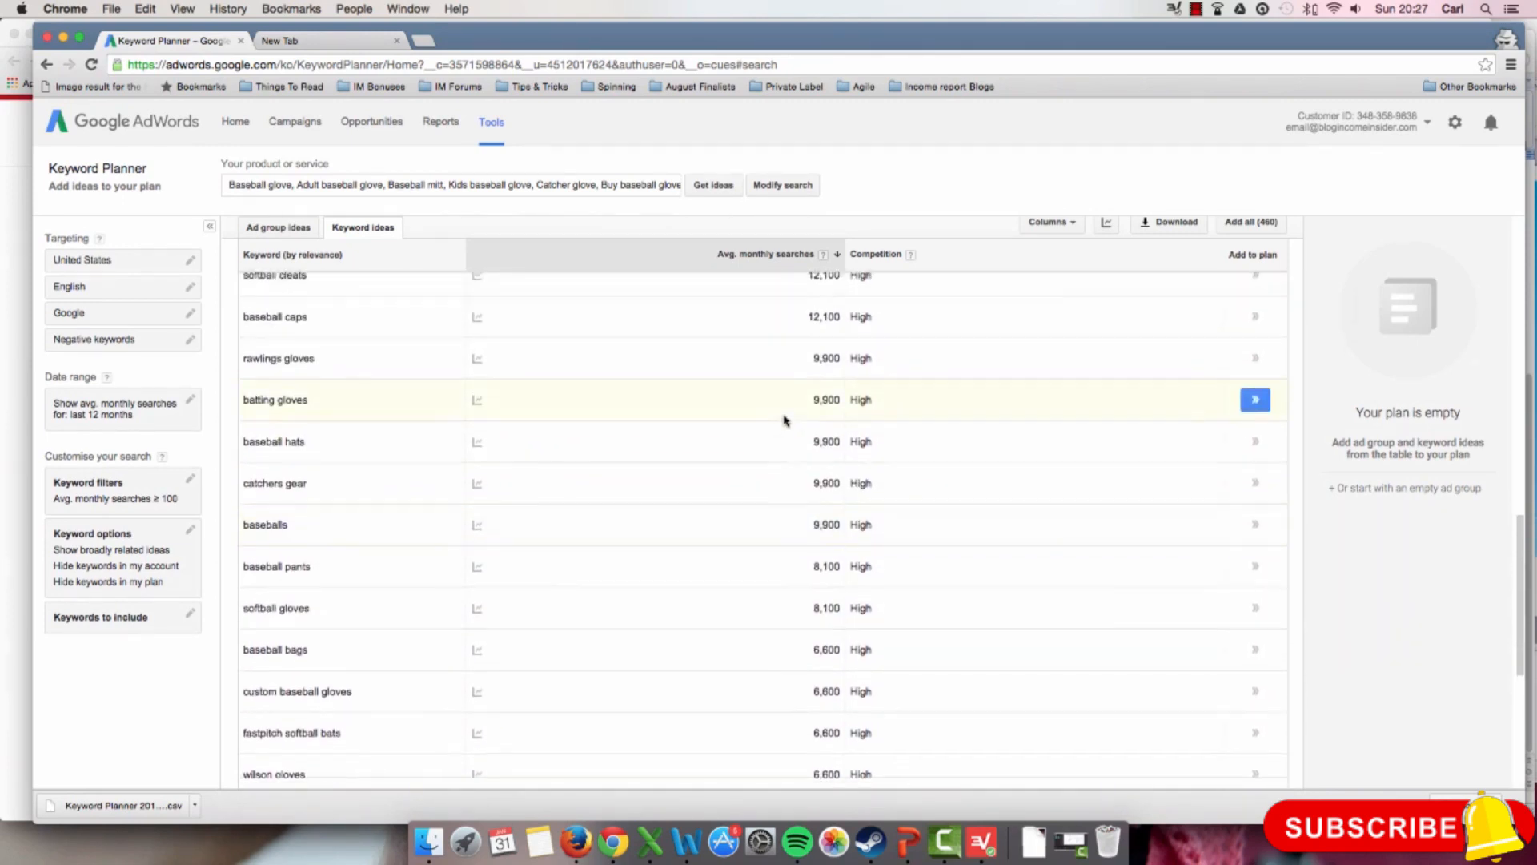
{"action": "scroll", "coordinate": [781, 417], "scroll_direction": "down", "scroll_amount": 12}
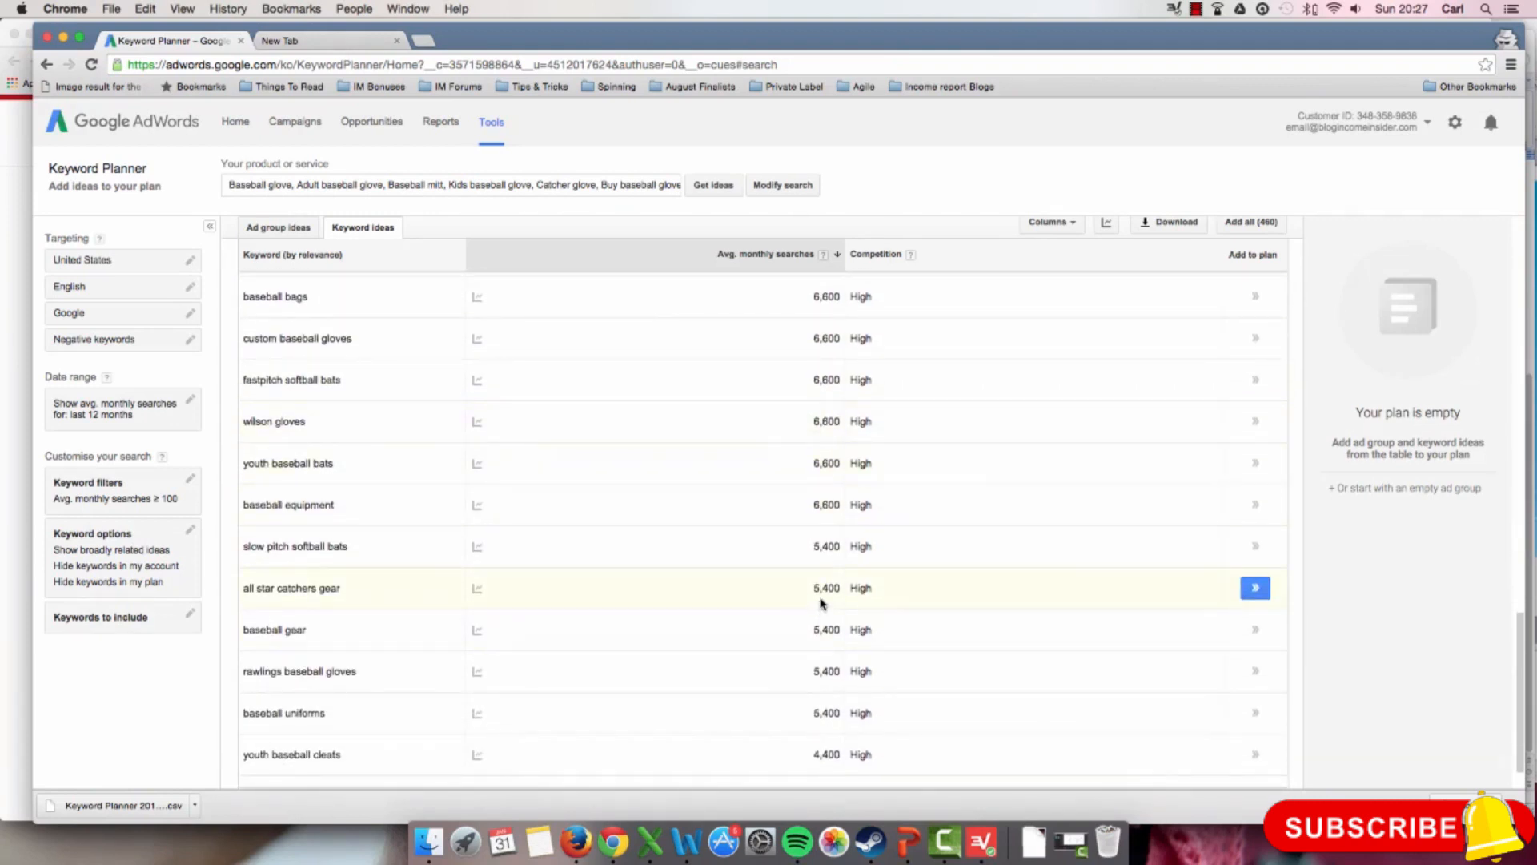
{"action": "scroll", "coordinate": [833, 608], "scroll_direction": "down", "scroll_amount": 2}
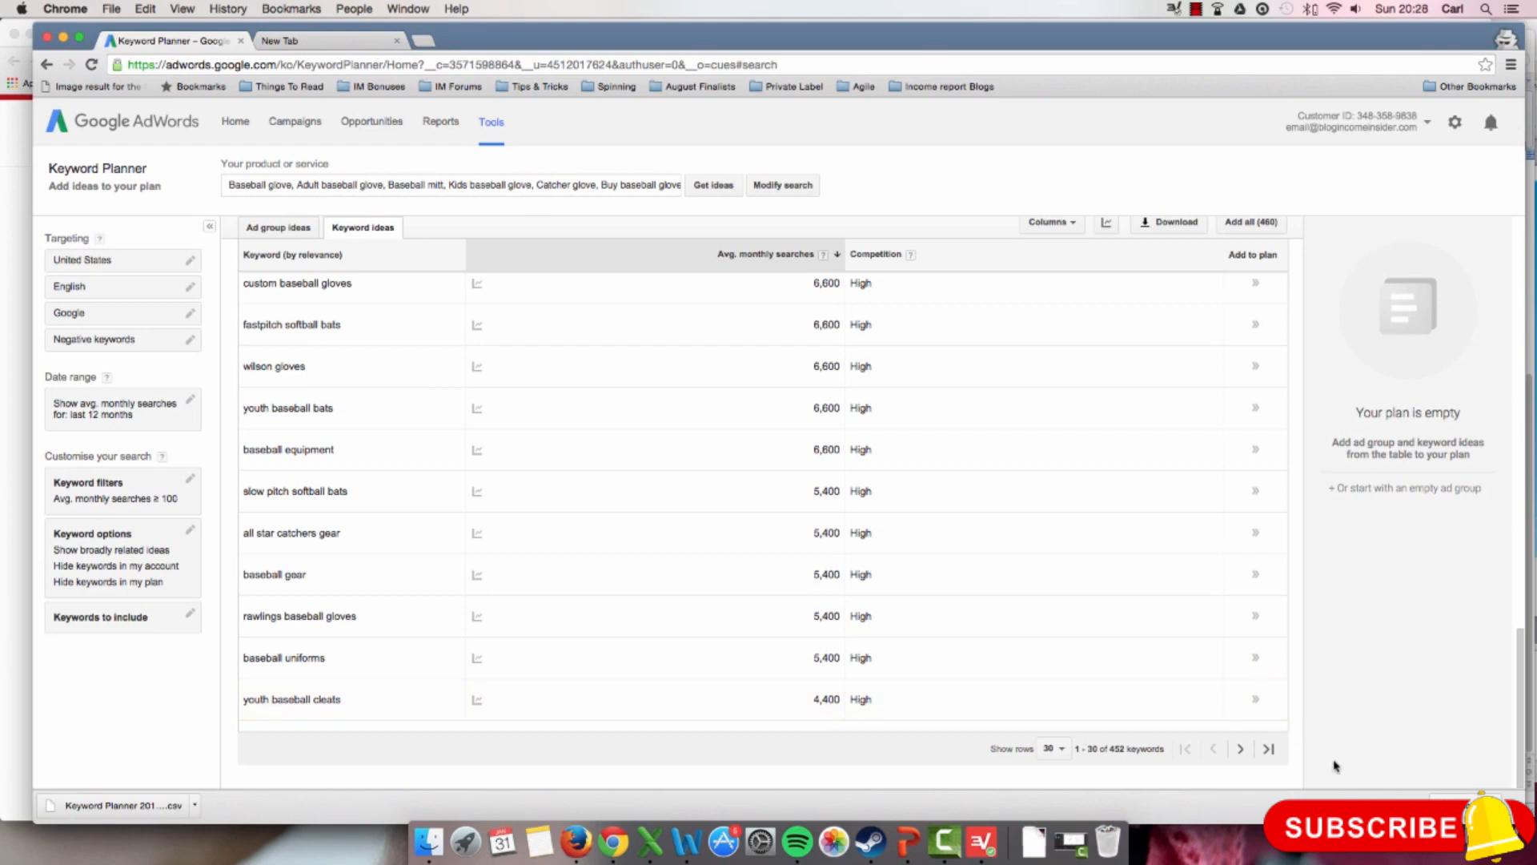
Step: Go to the second page of related keyword ideas and examine its keywords for terms unrelated to gloves
{"action": "left_click", "coordinate": [1237, 750]}
{"action": "scroll", "coordinate": [981, 662], "scroll_direction": "up", "scroll_amount": 5}
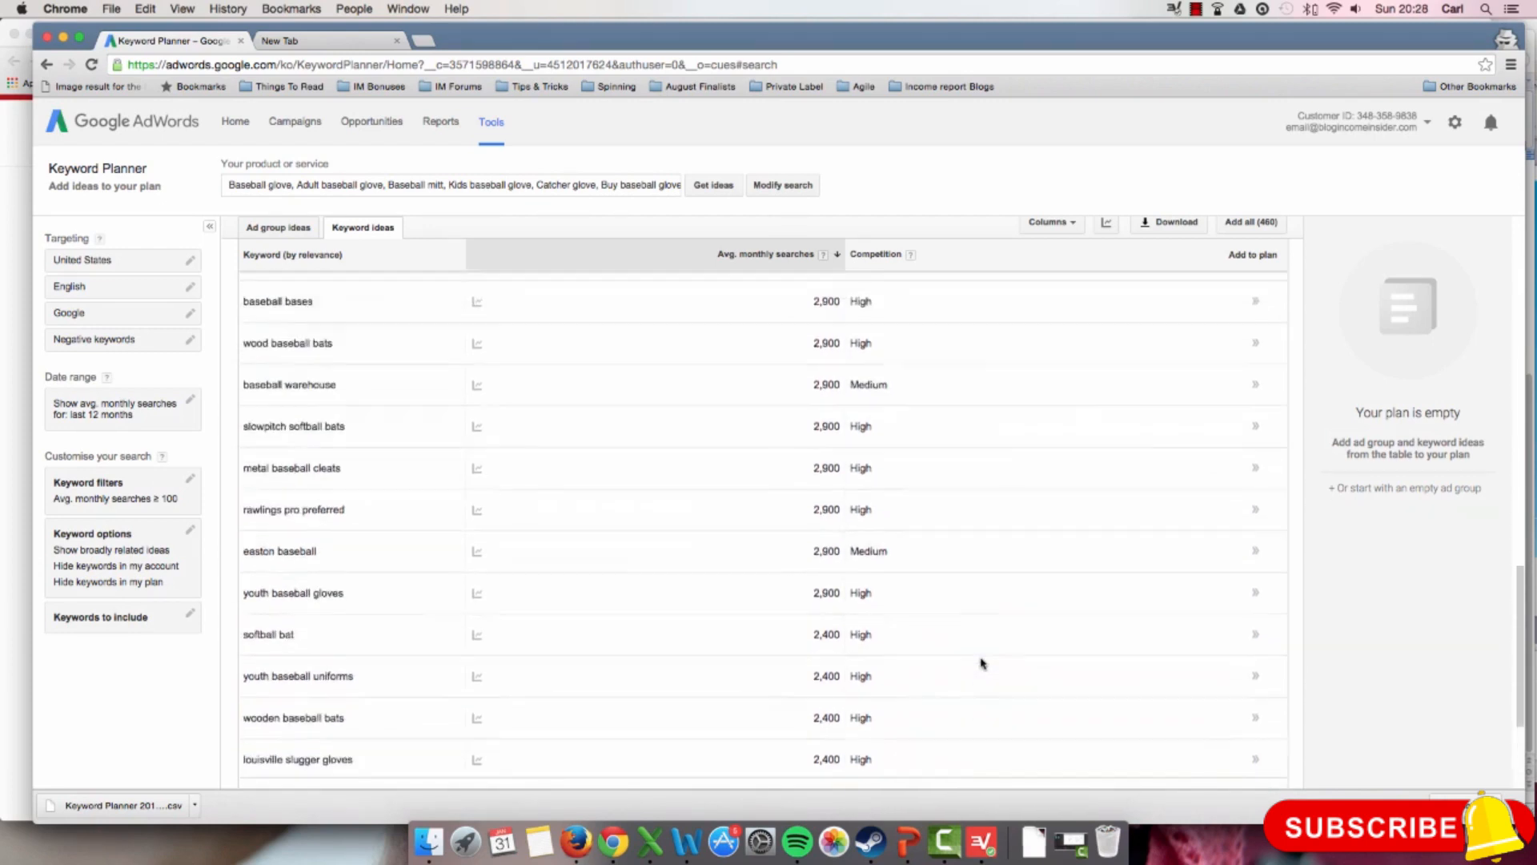
{"action": "scroll", "coordinate": [981, 662], "scroll_direction": "up", "scroll_amount": 4}
{"action": "scroll", "coordinate": [980, 662], "scroll_direction": "down", "scroll_amount": 4}
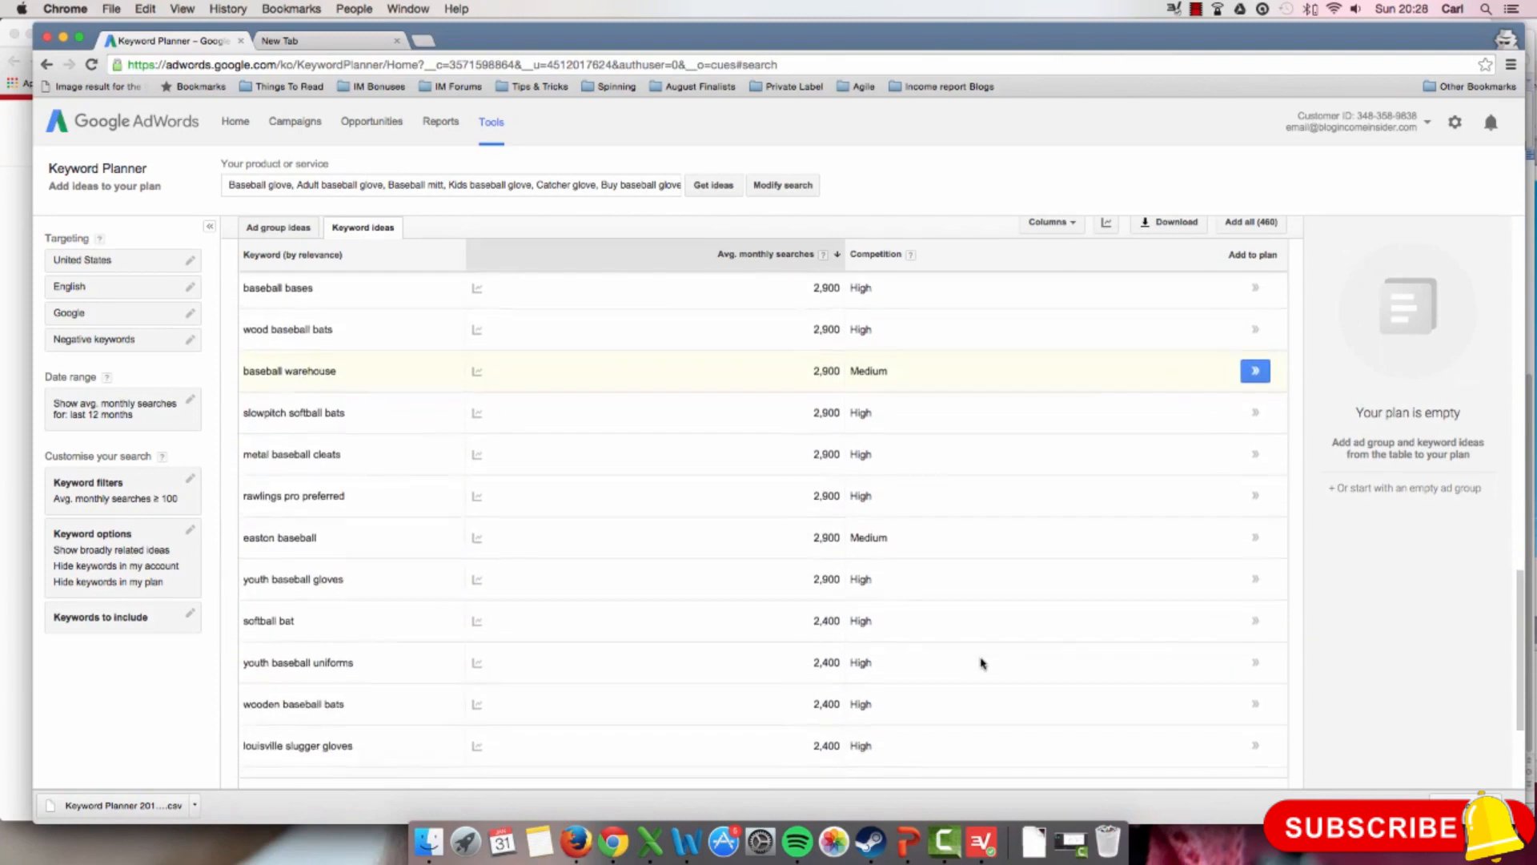
{"action": "scroll", "coordinate": [982, 663], "scroll_direction": "down", "scroll_amount": 5}
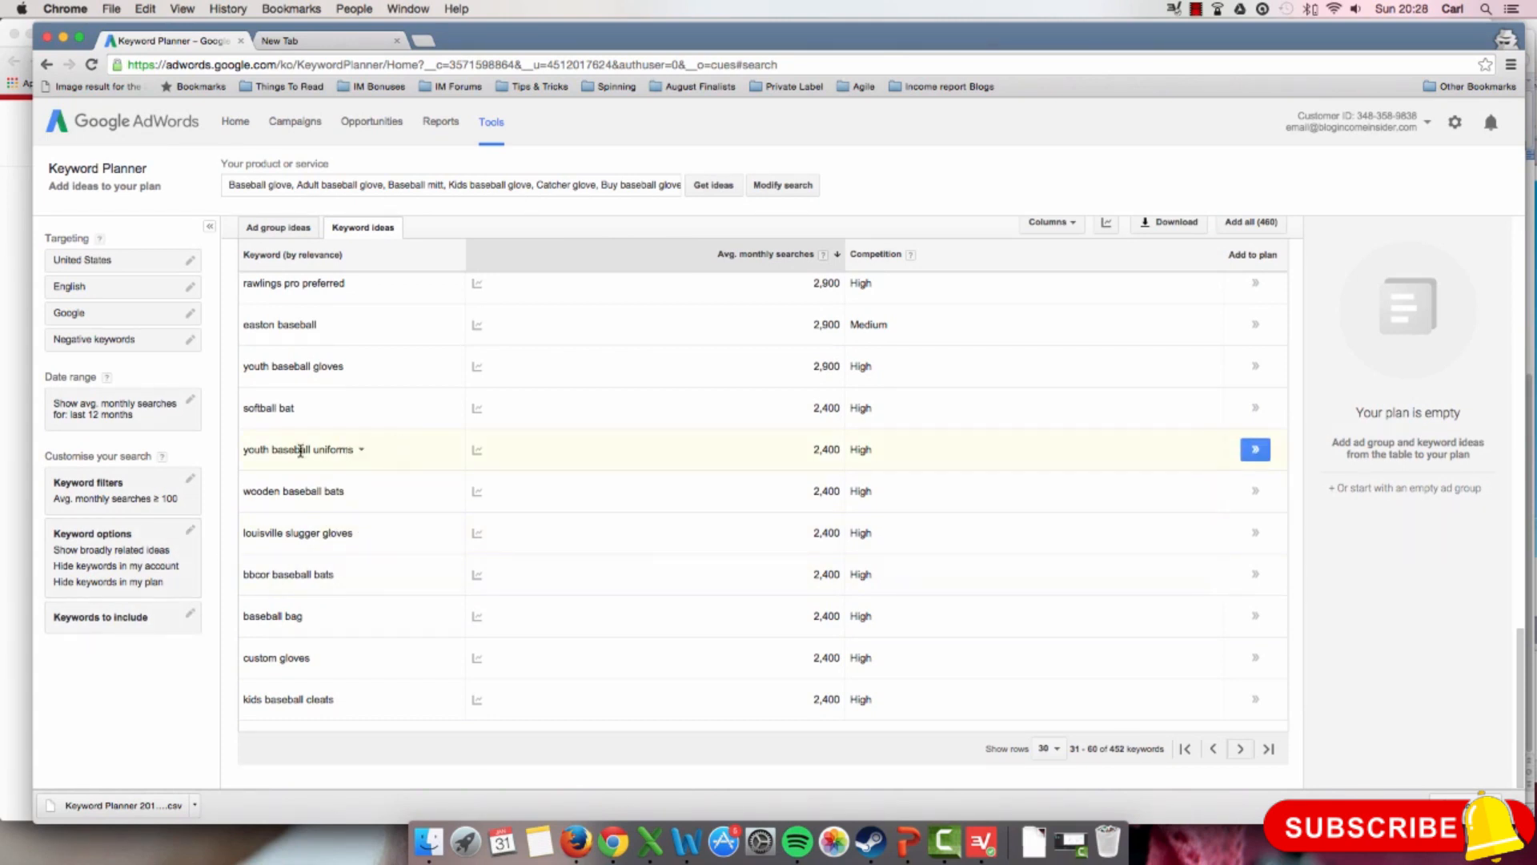
{"action": "scroll", "coordinate": [391, 445], "scroll_direction": "up", "scroll_amount": 4}
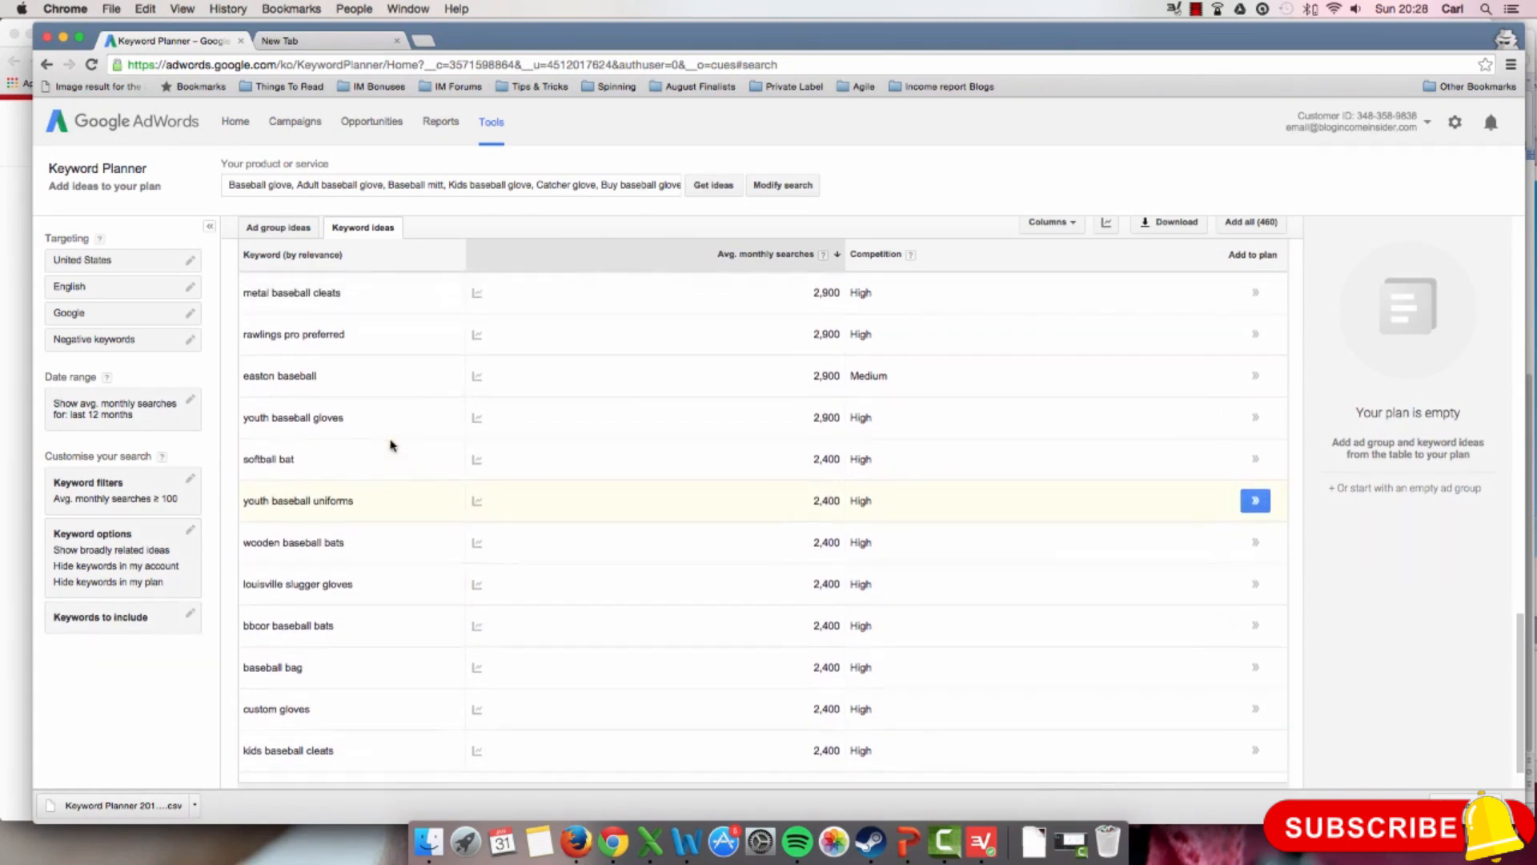
{"action": "scroll", "coordinate": [390, 444], "scroll_direction": "up", "scroll_amount": 3}
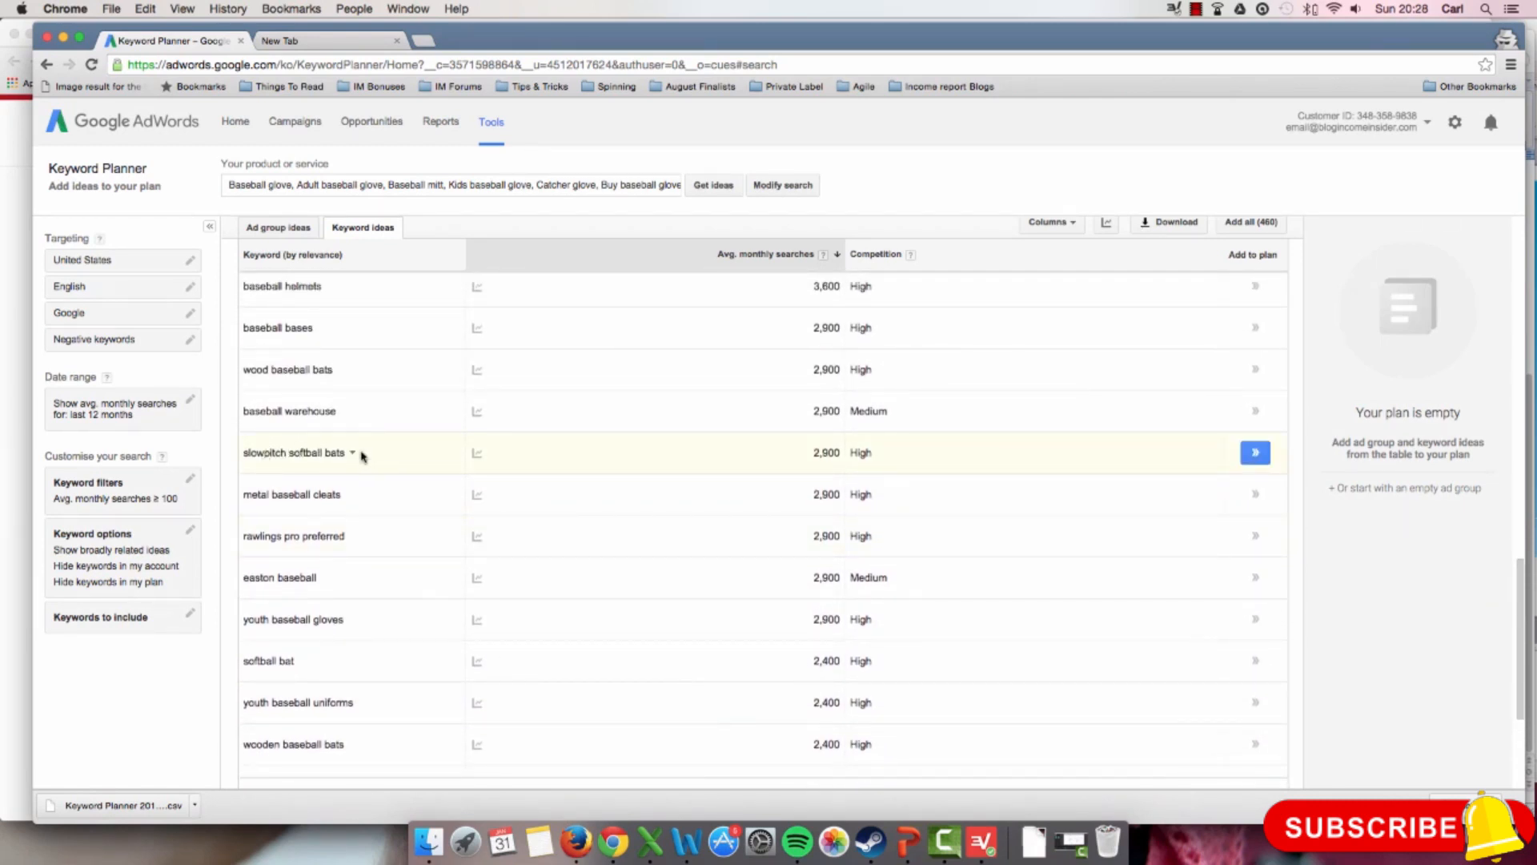
{"action": "scroll", "coordinate": [361, 452], "scroll_direction": "up", "scroll_amount": 1}
{"action": "scroll", "coordinate": [360, 455], "scroll_direction": "up", "scroll_amount": 1}
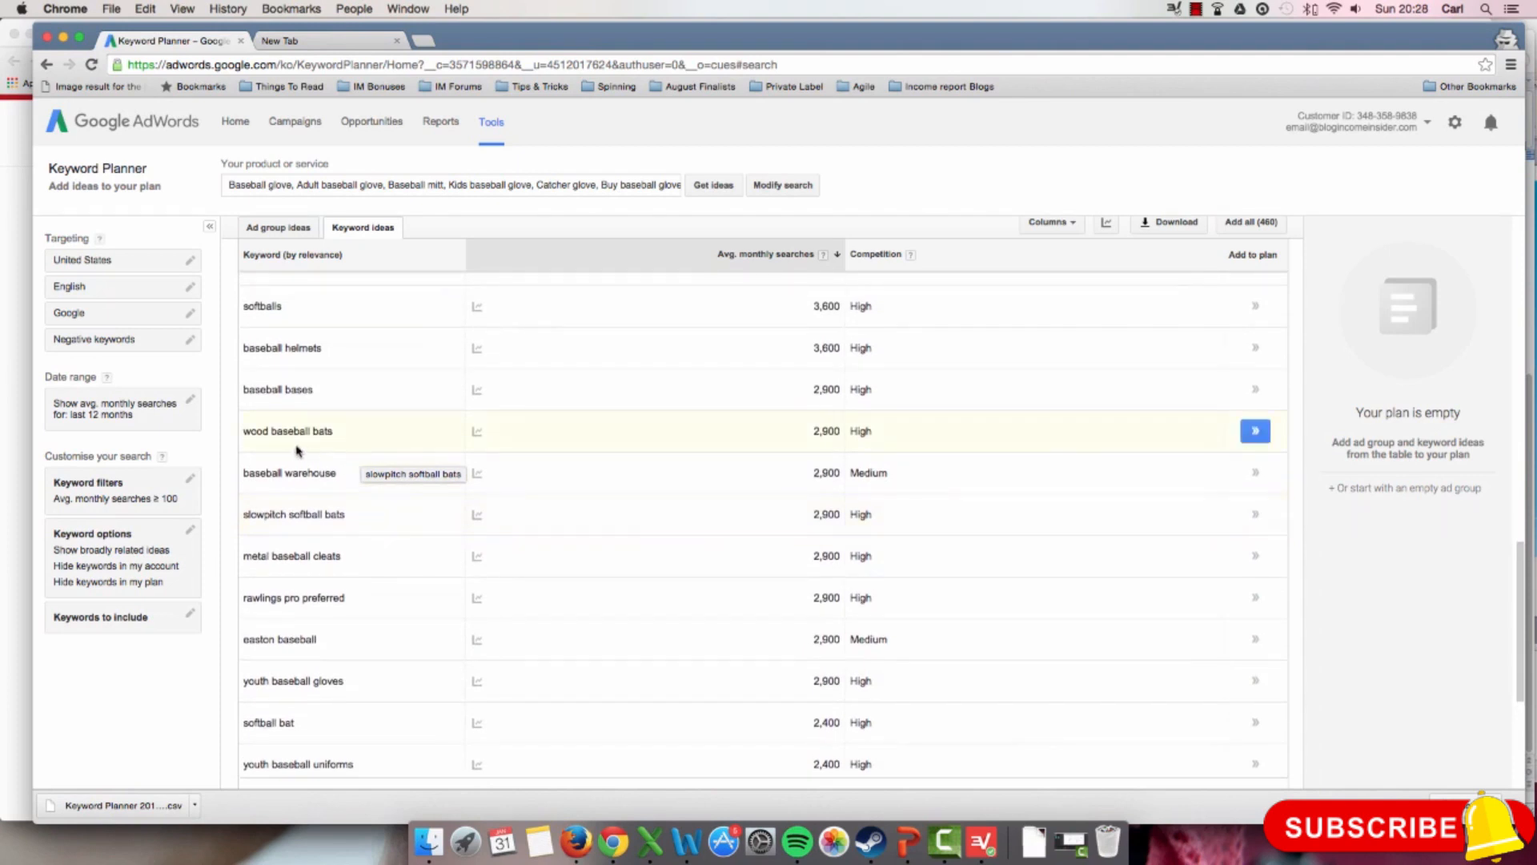
{"action": "scroll", "coordinate": [328, 442], "scroll_direction": "up", "scroll_amount": 4}
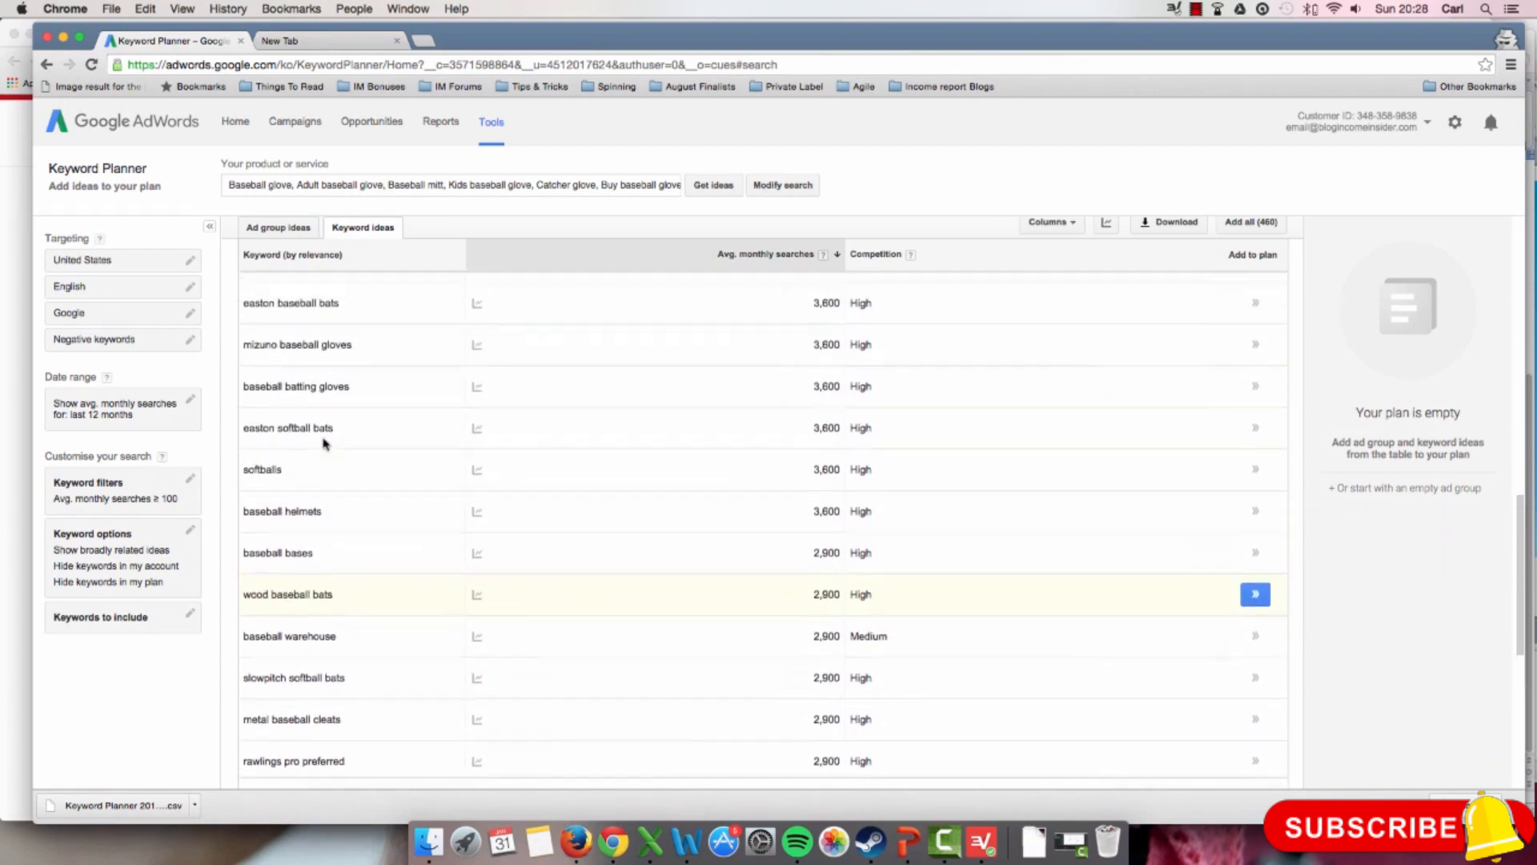
{"action": "scroll", "coordinate": [312, 432], "scroll_direction": "up", "scroll_amount": 2}
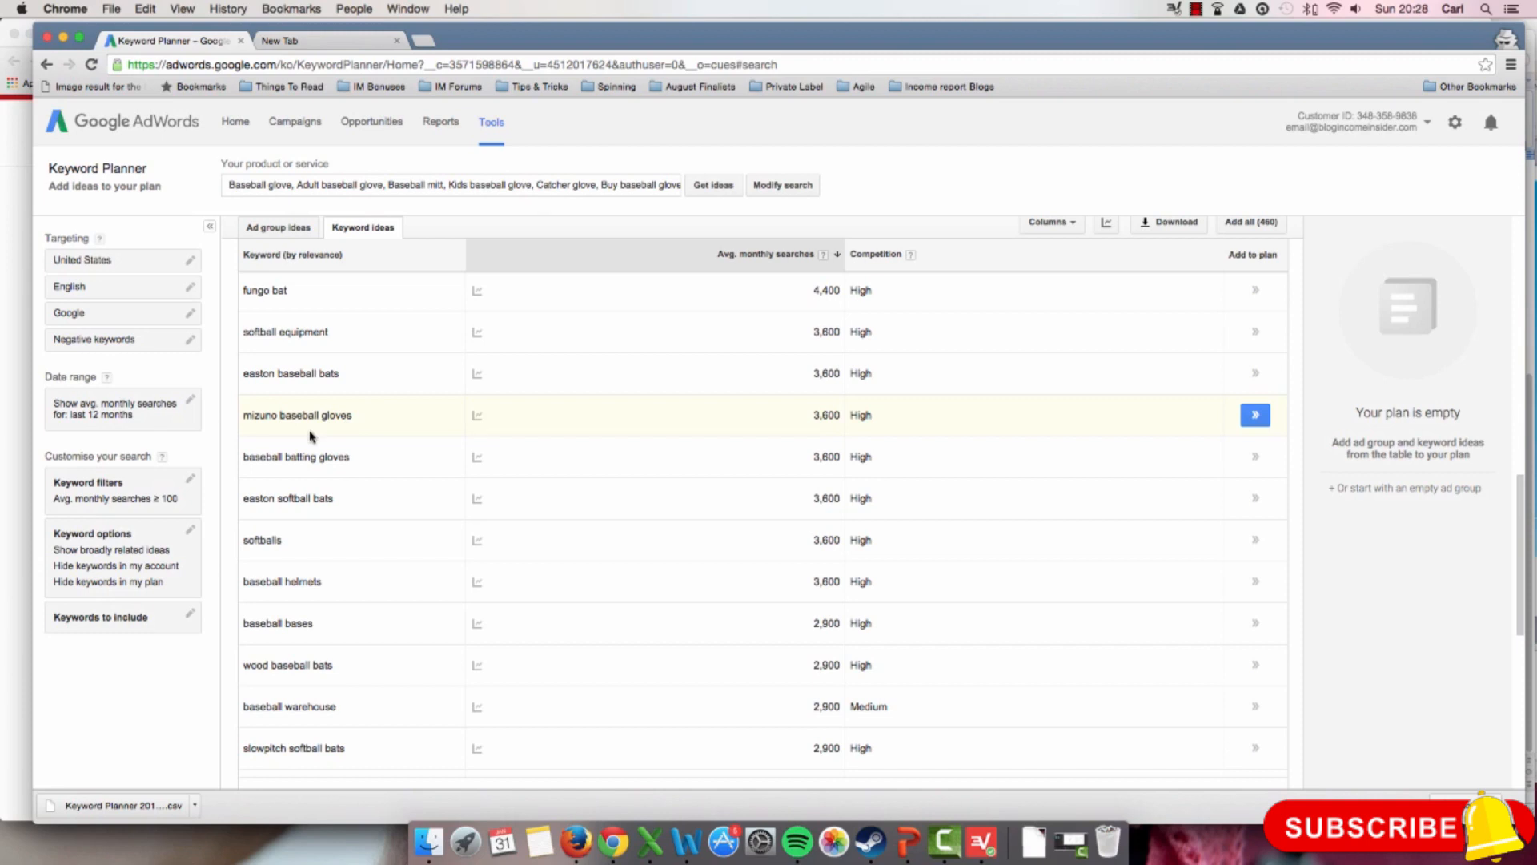
{"action": "scroll", "coordinate": [311, 436], "scroll_direction": "up", "scroll_amount": 2}
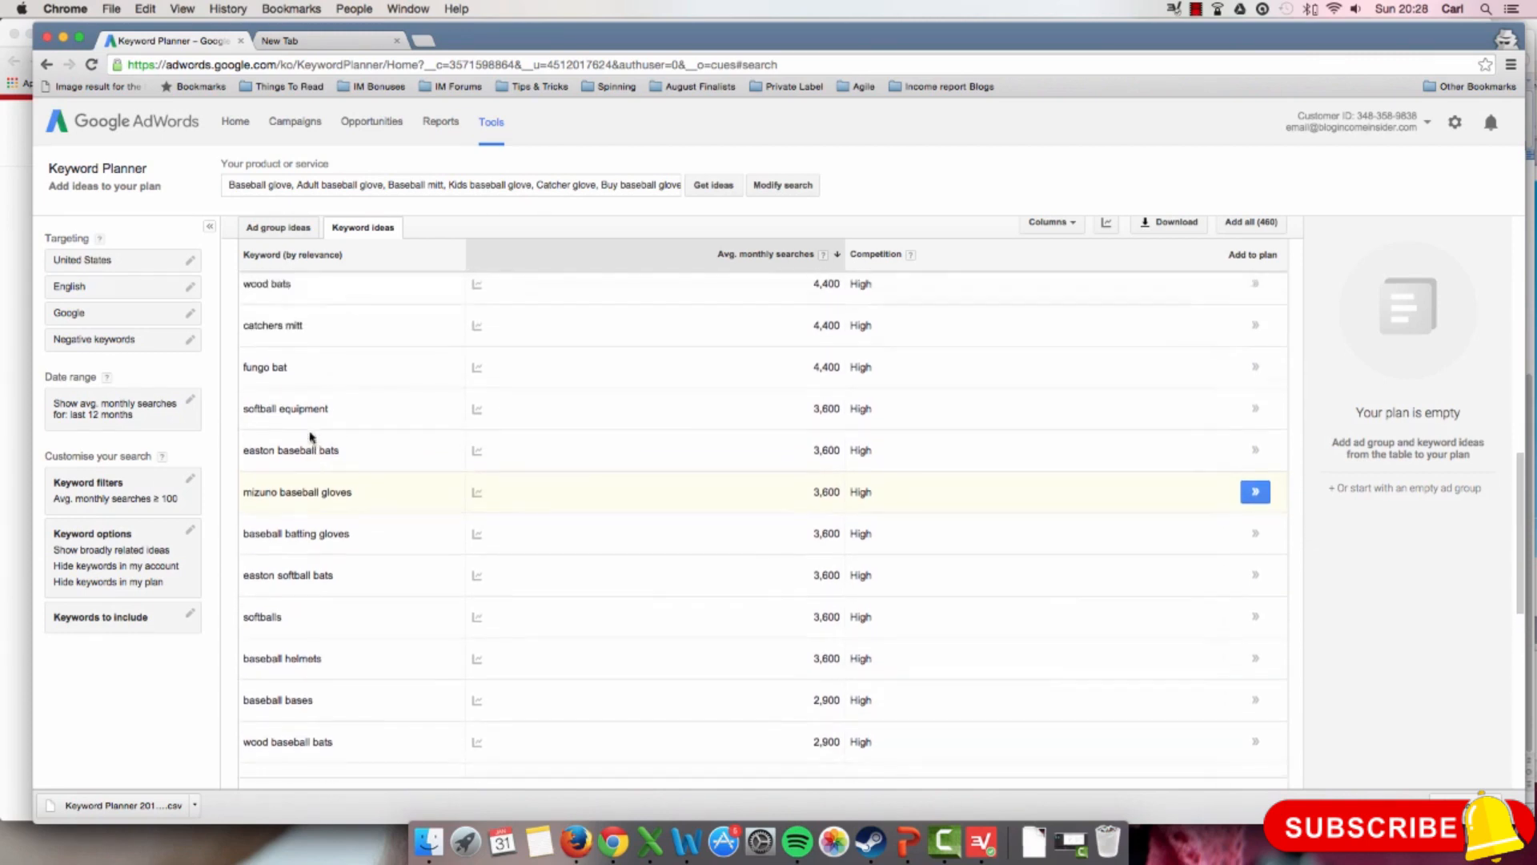
{"action": "scroll", "coordinate": [301, 321], "scroll_direction": "up", "scroll_amount": 3}
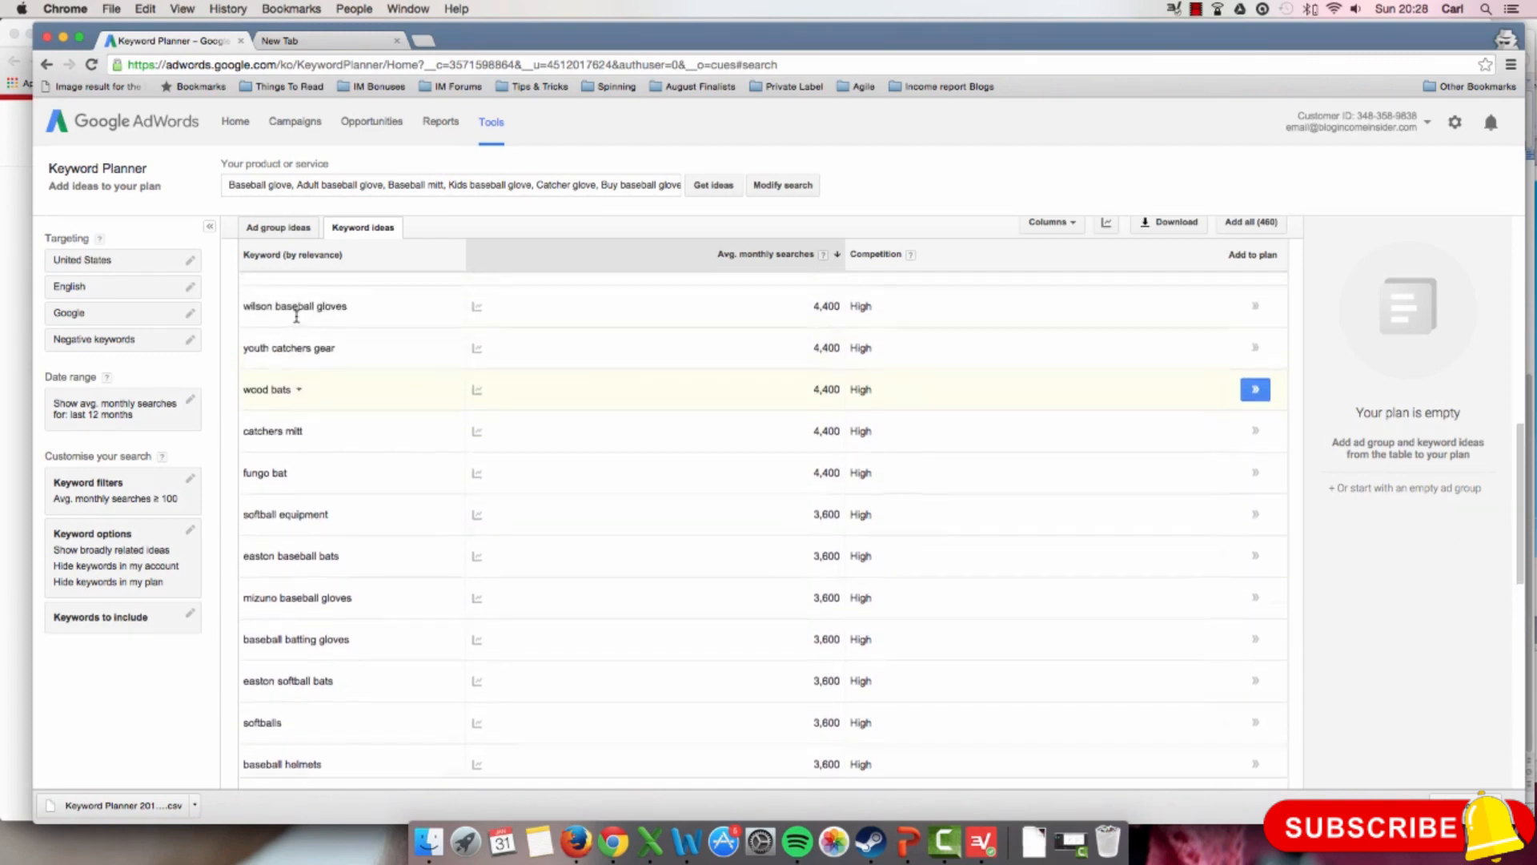
{"action": "scroll", "coordinate": [379, 473], "scroll_direction": "up", "scroll_amount": 1}
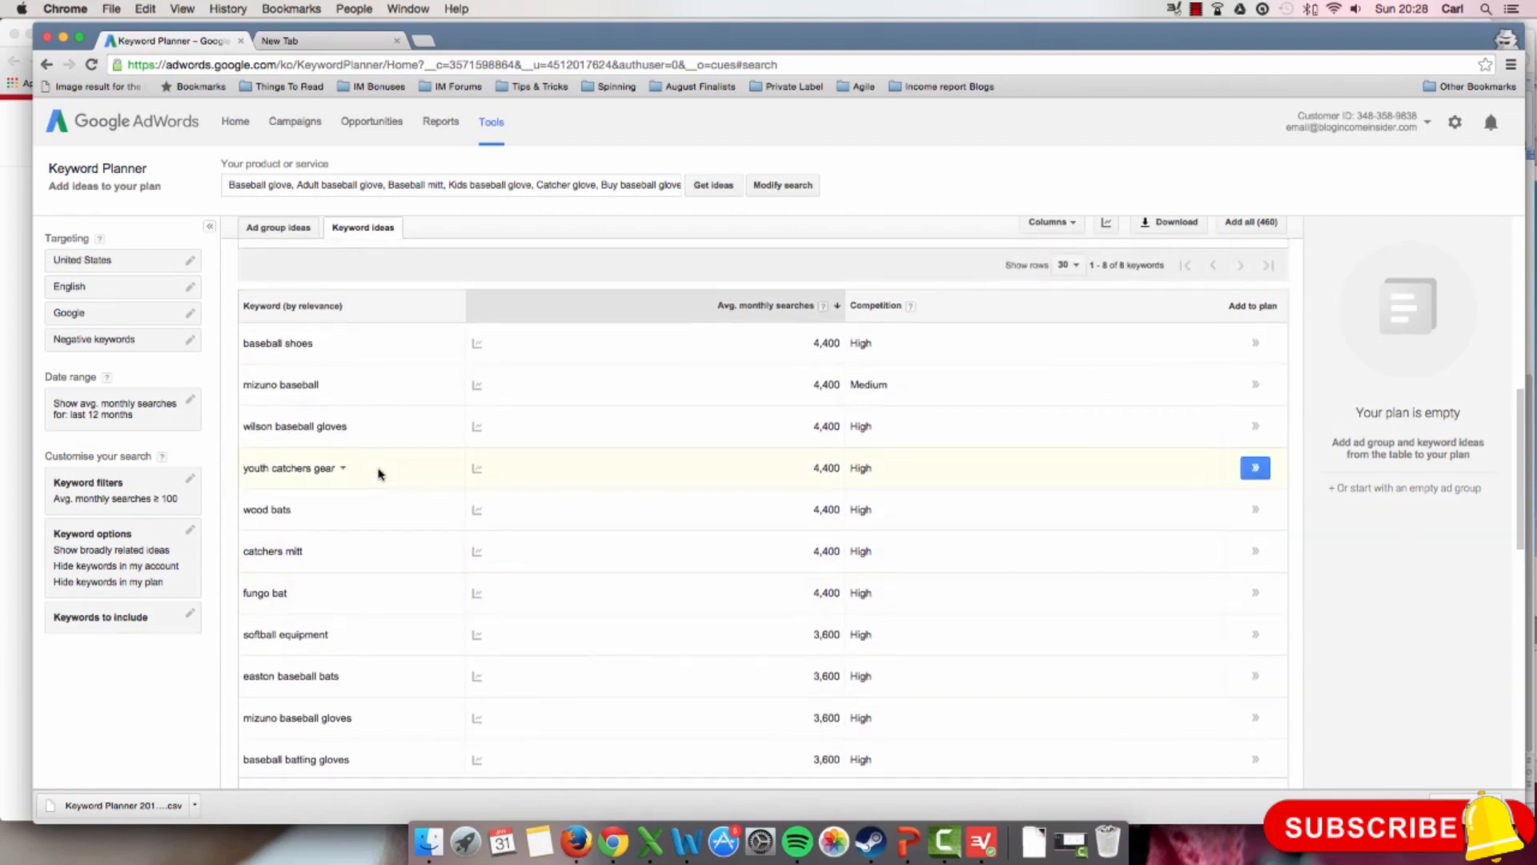
{"action": "scroll", "coordinate": [380, 474], "scroll_direction": "down", "scroll_amount": 2}
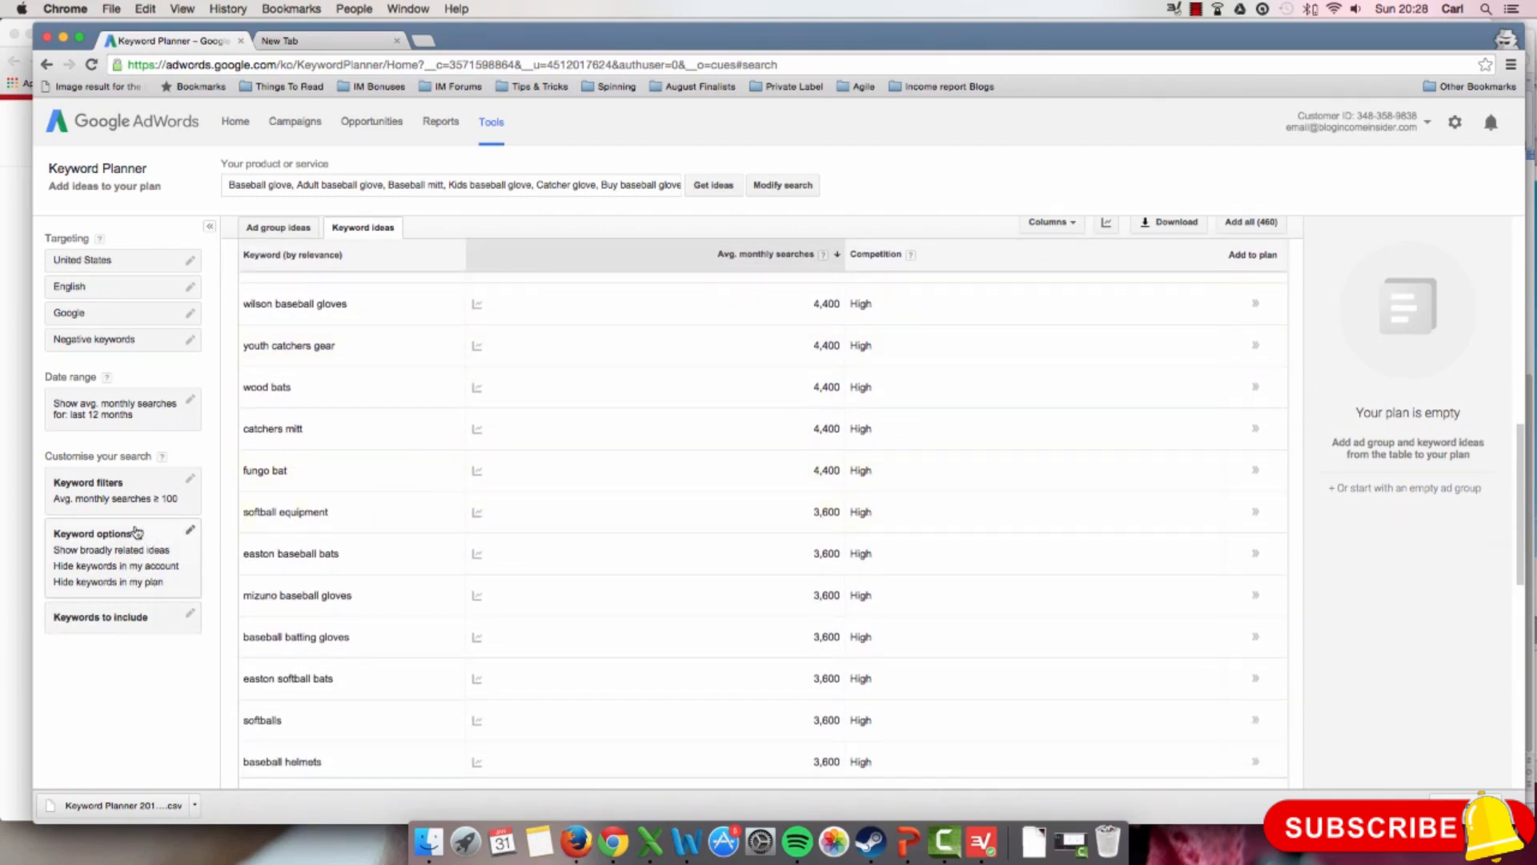
{"action": "left_click", "coordinate": [114, 486]}
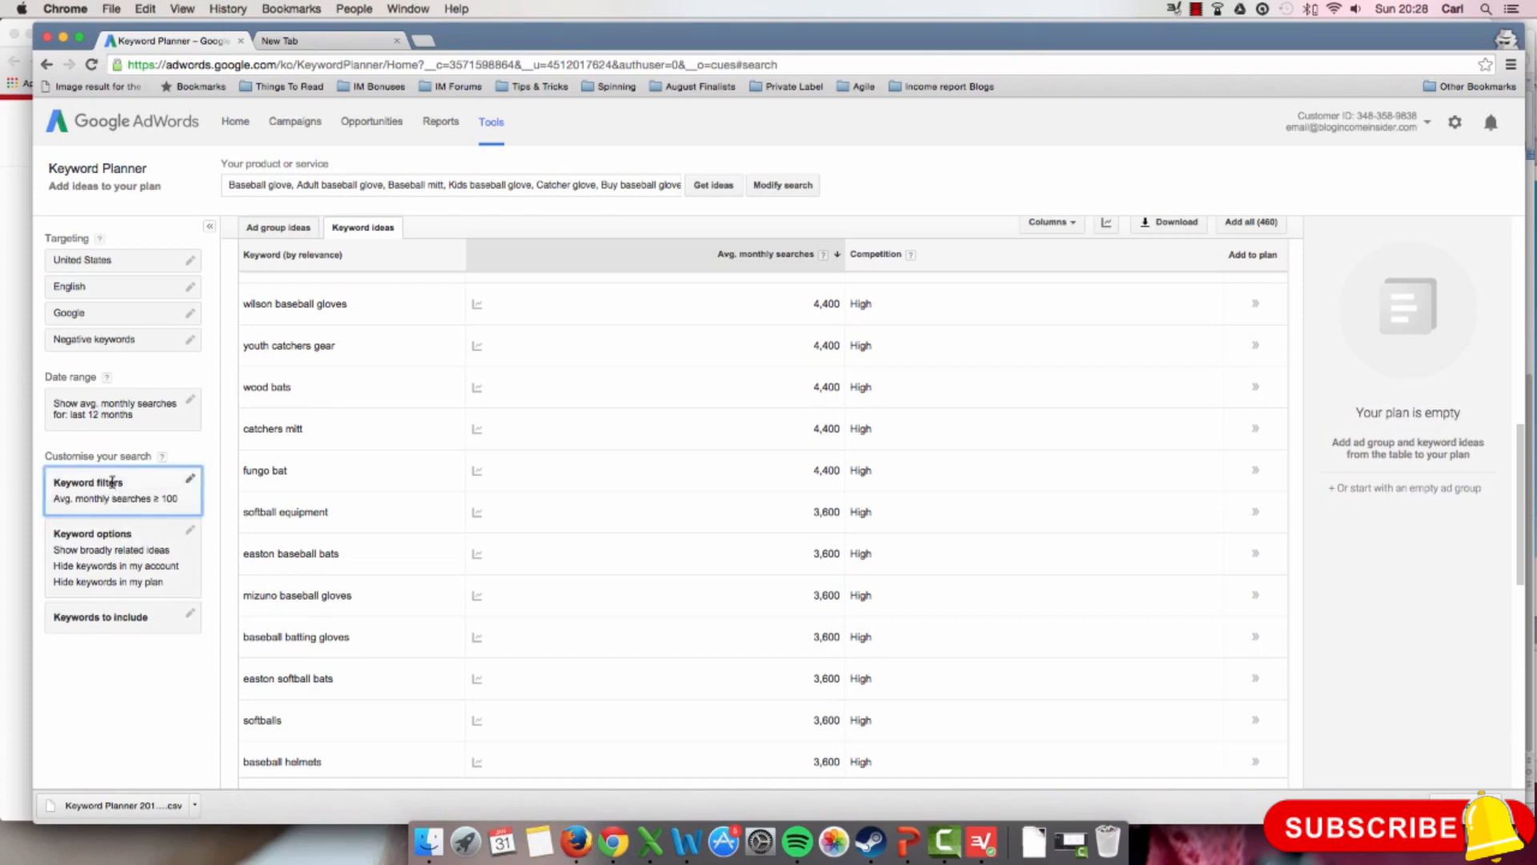
{"action": "left_click", "coordinate": [163, 708]}
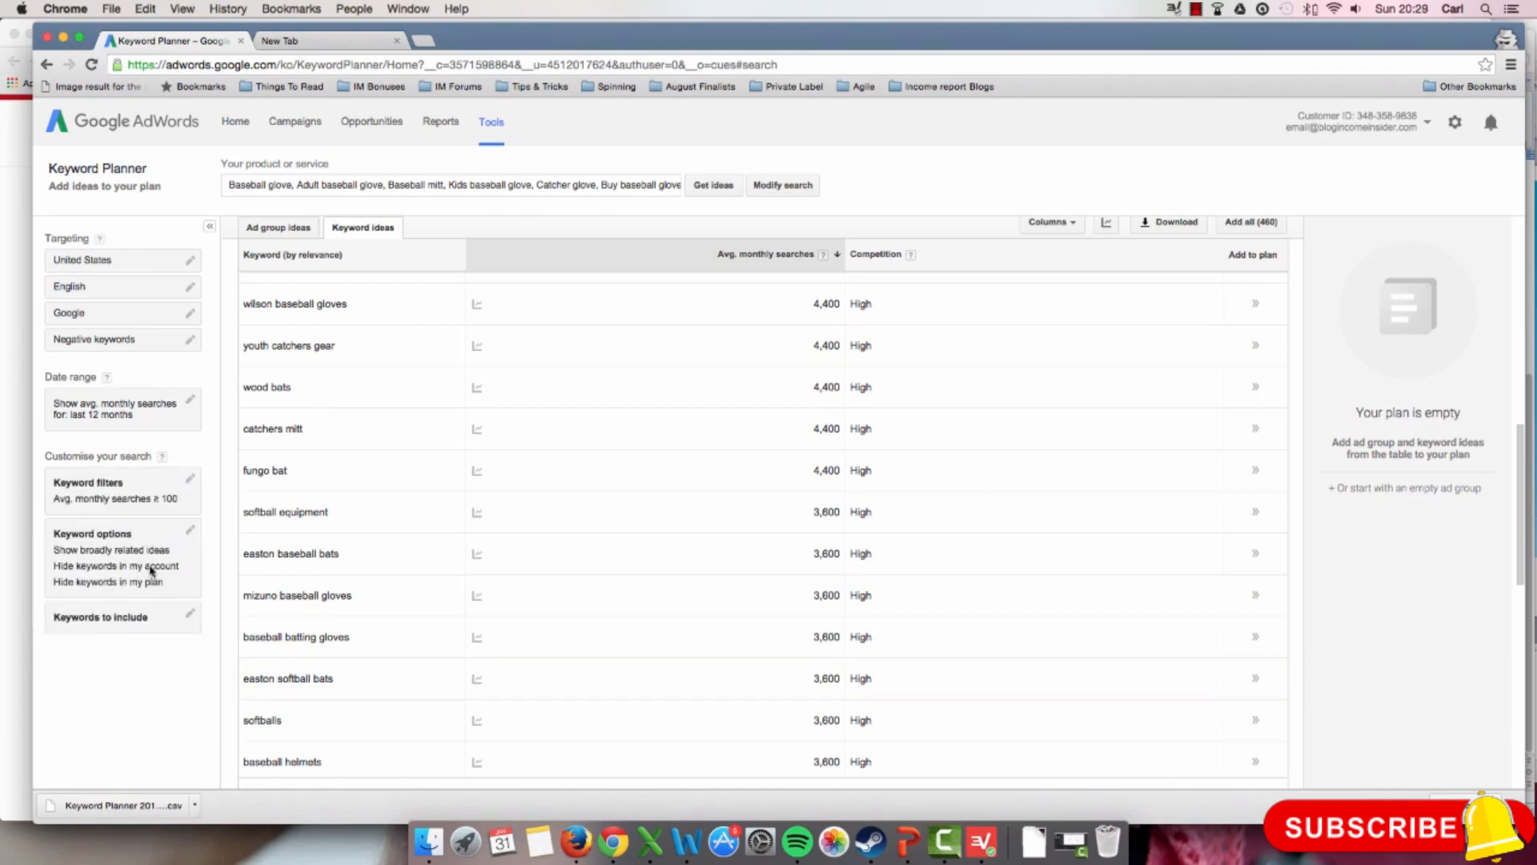
{"action": "left_click", "coordinate": [121, 534]}
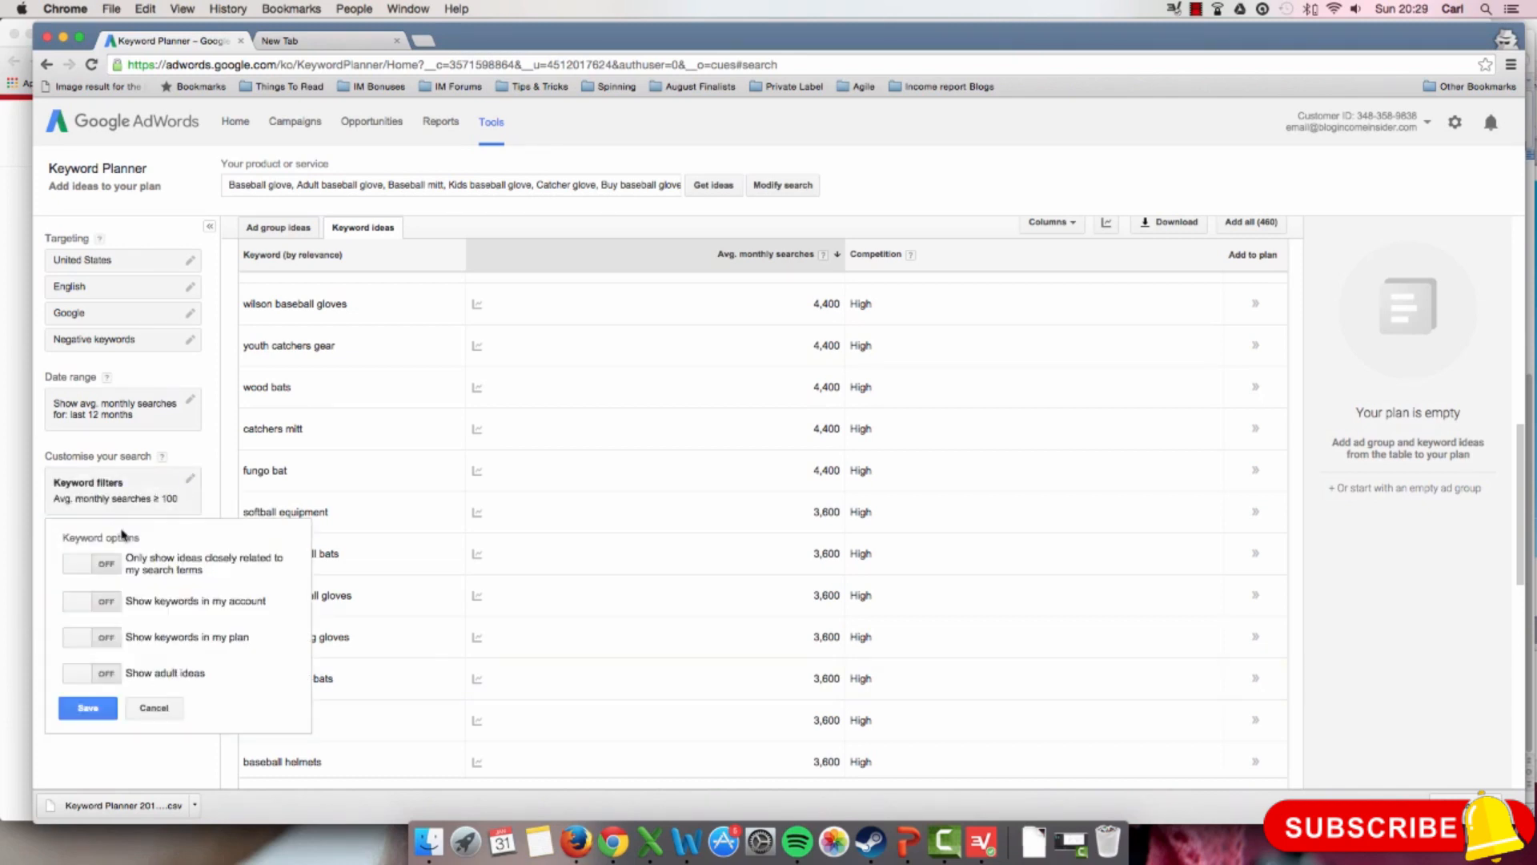
{"action": "left_click", "coordinate": [153, 708]}
Step: Exclude bat-related ideas by saving "bat, bats" as negative keywords
{"action": "left_click", "coordinate": [150, 353]}
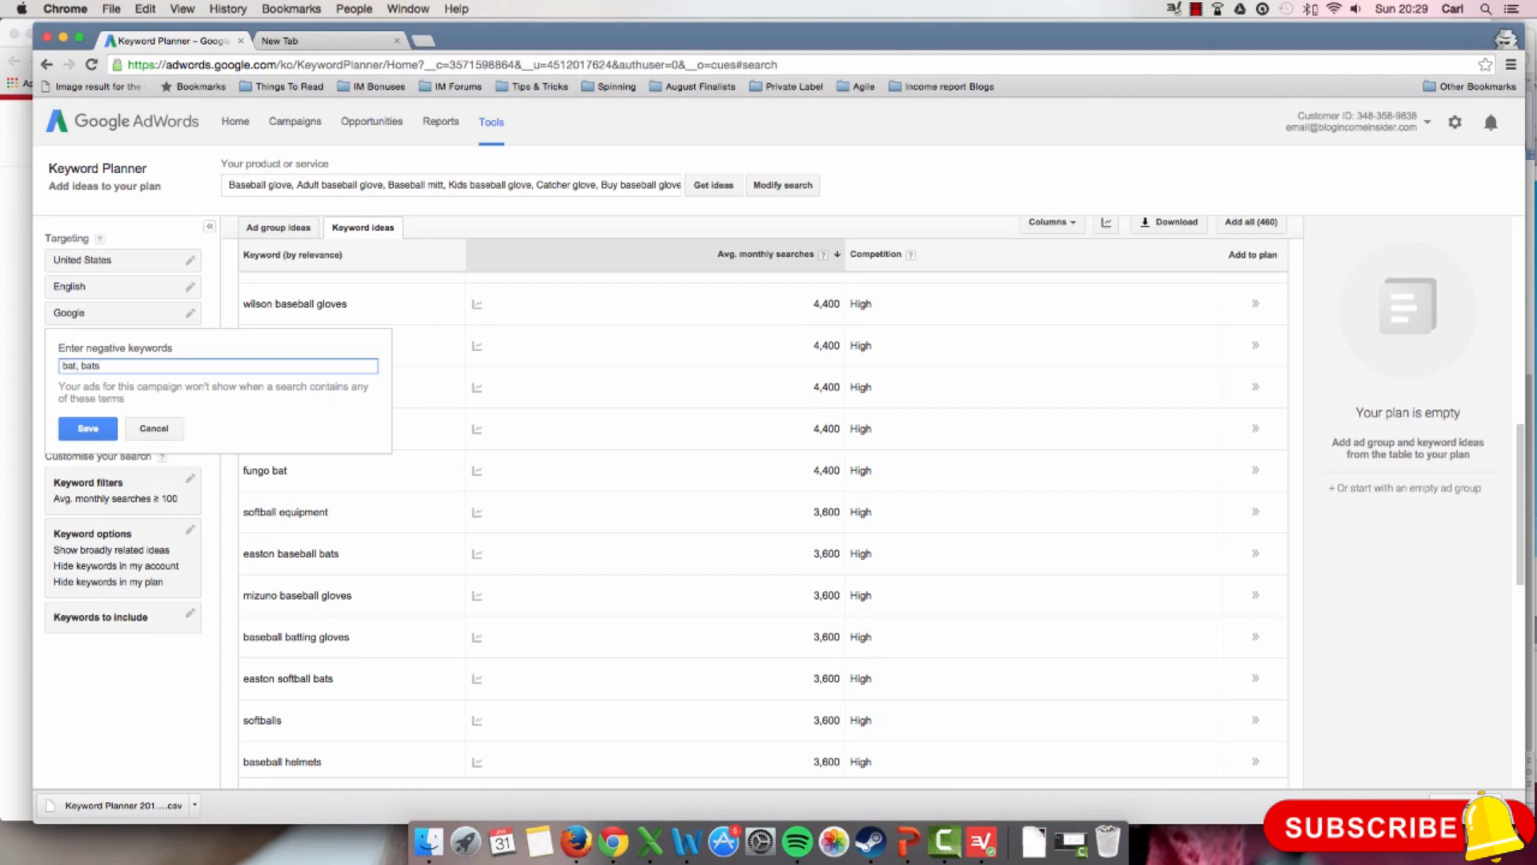
{"action": "left_click", "coordinate": [86, 432]}
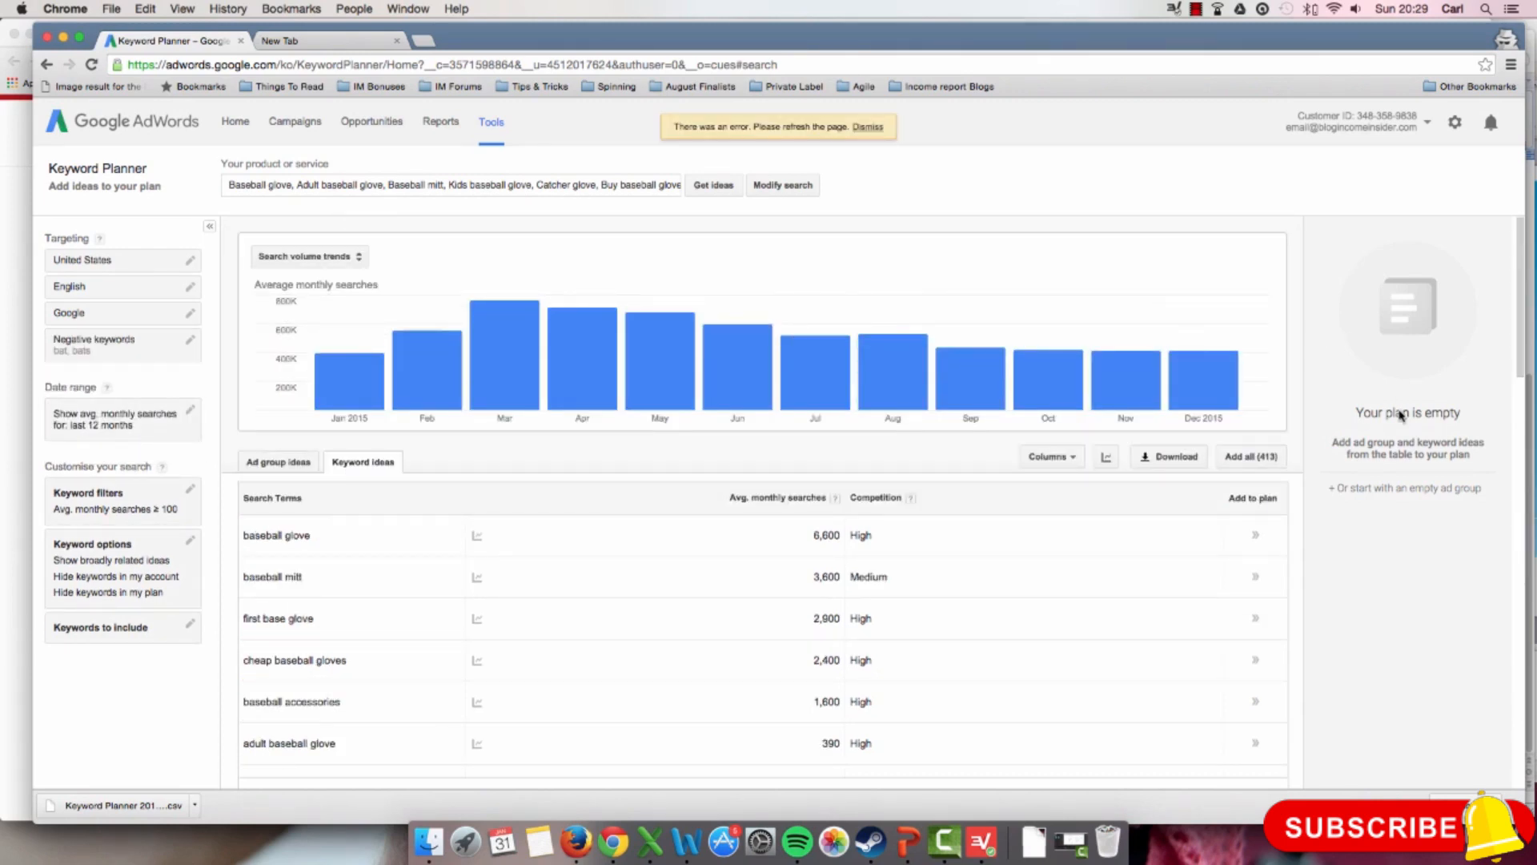
Step: Add "bags" to the negative keywords, saving the list as "bat, bats, bags" to exclude bag-related ideas
{"action": "scroll", "coordinate": [1242, 446], "scroll_direction": "down", "scroll_amount": 5}
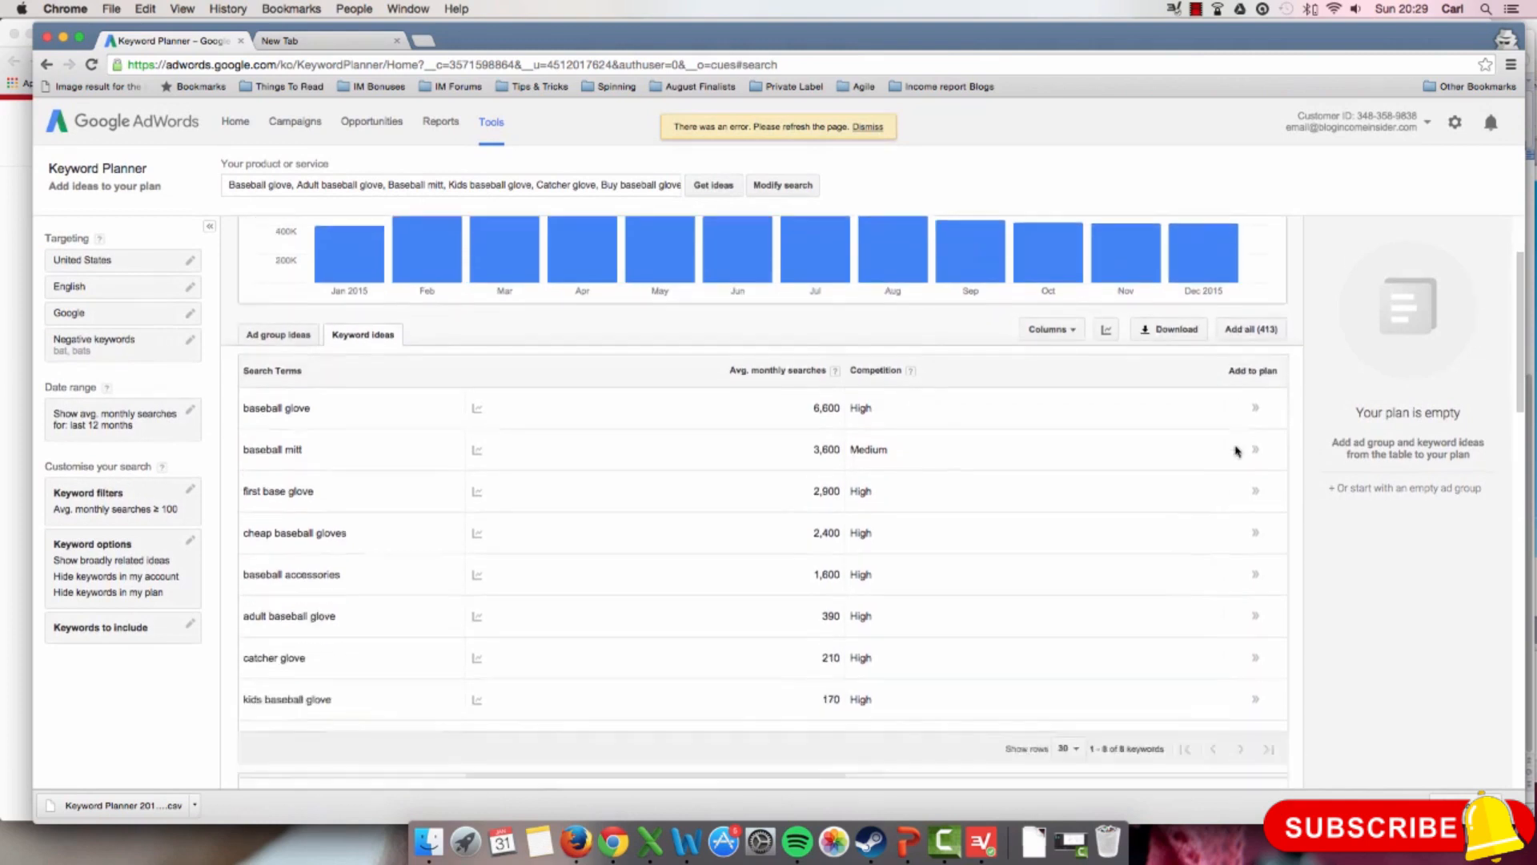
{"action": "scroll", "coordinate": [1249, 450], "scroll_direction": "down", "scroll_amount": 5}
{"action": "scroll", "coordinate": [1265, 450], "scroll_direction": "up", "scroll_amount": 3}
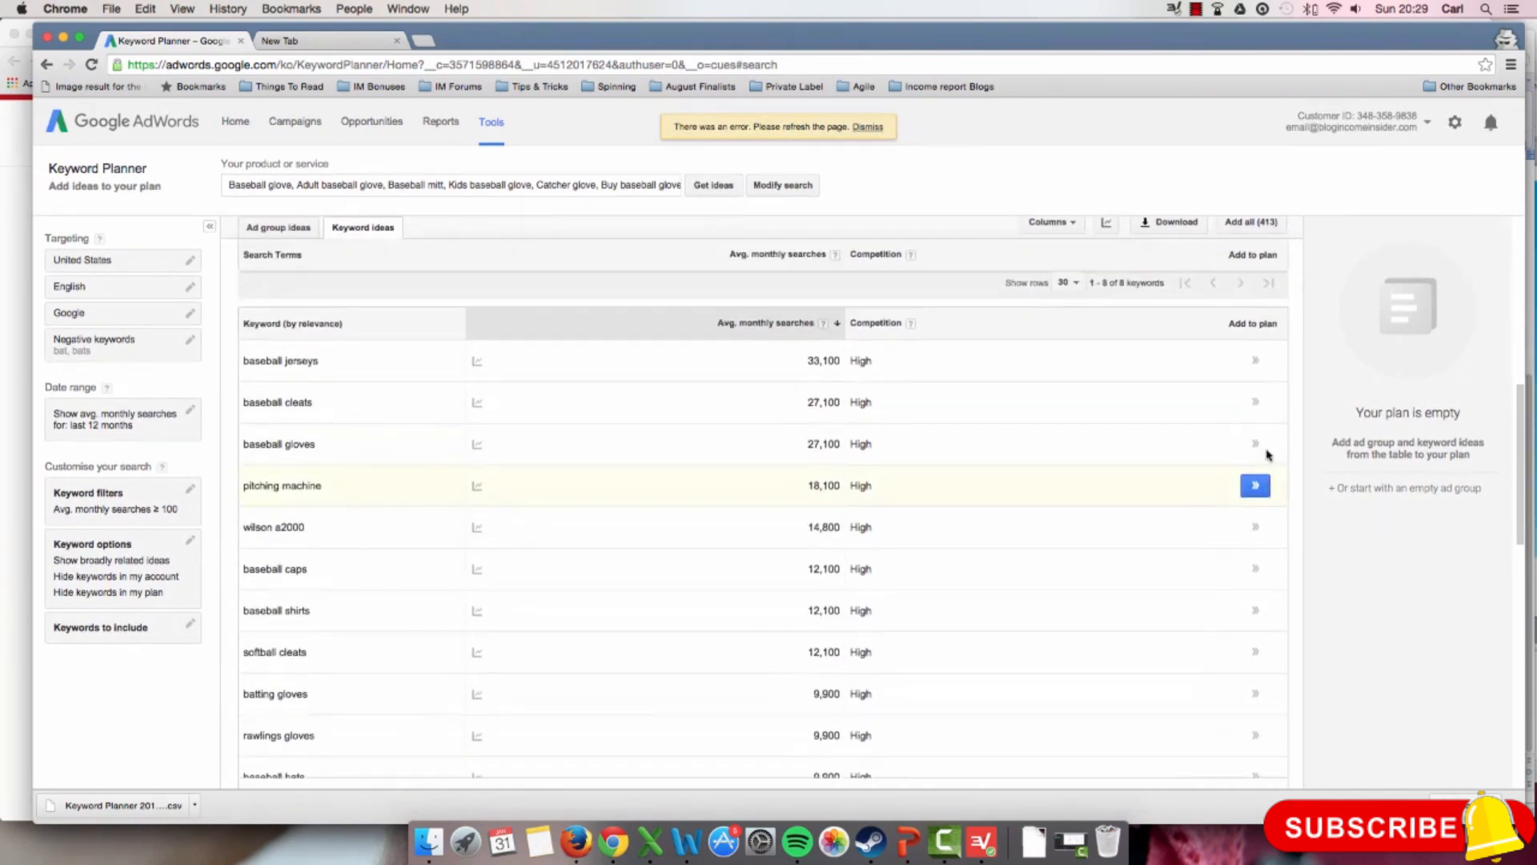
{"action": "scroll", "coordinate": [1267, 455], "scroll_direction": "down", "scroll_amount": 12}
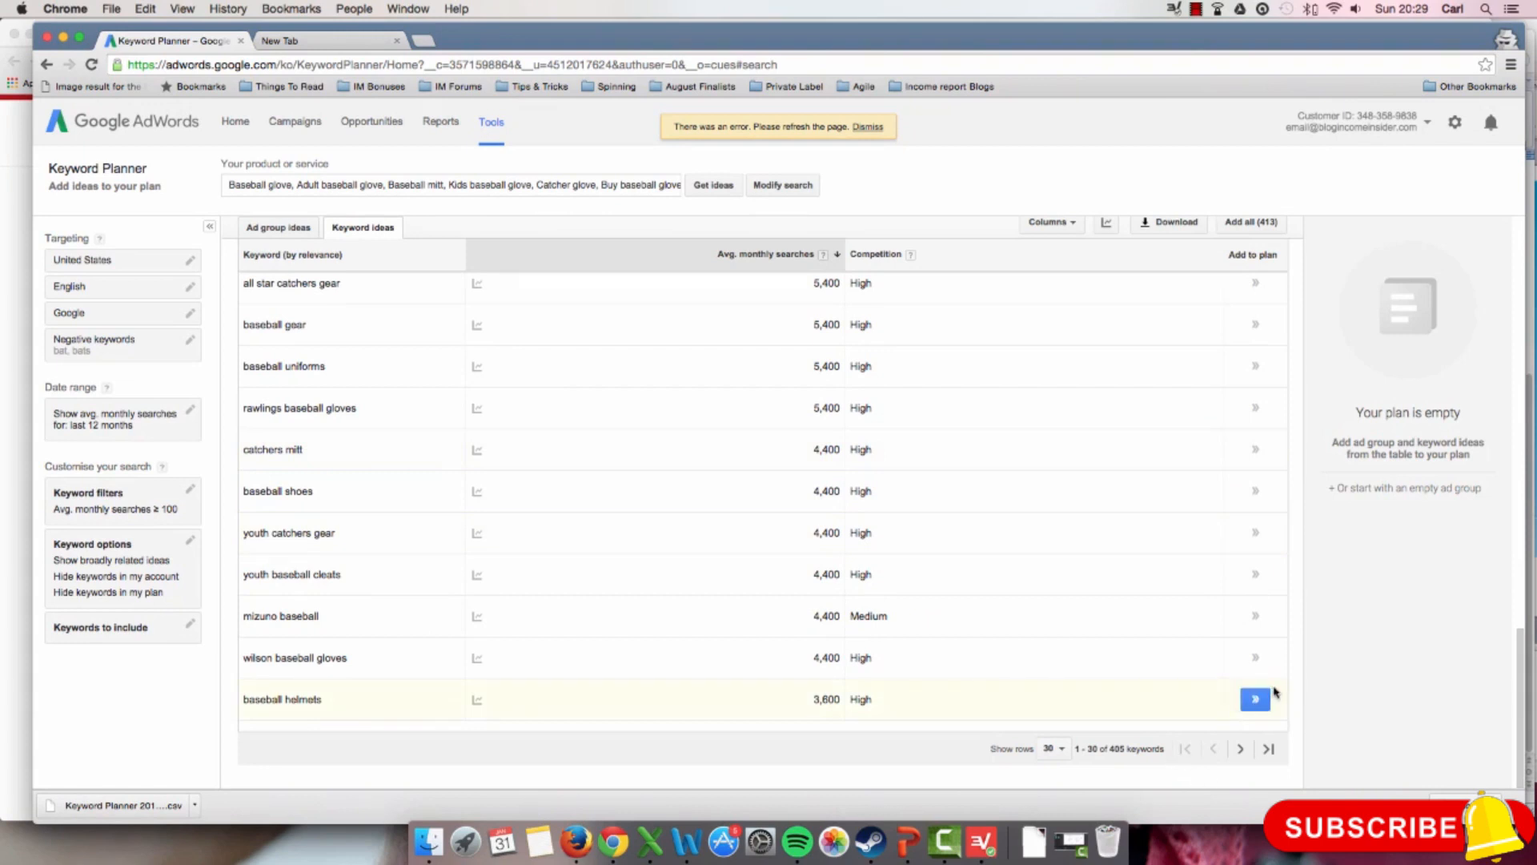
{"action": "scroll", "coordinate": [1287, 677], "scroll_direction": "up", "scroll_amount": 5}
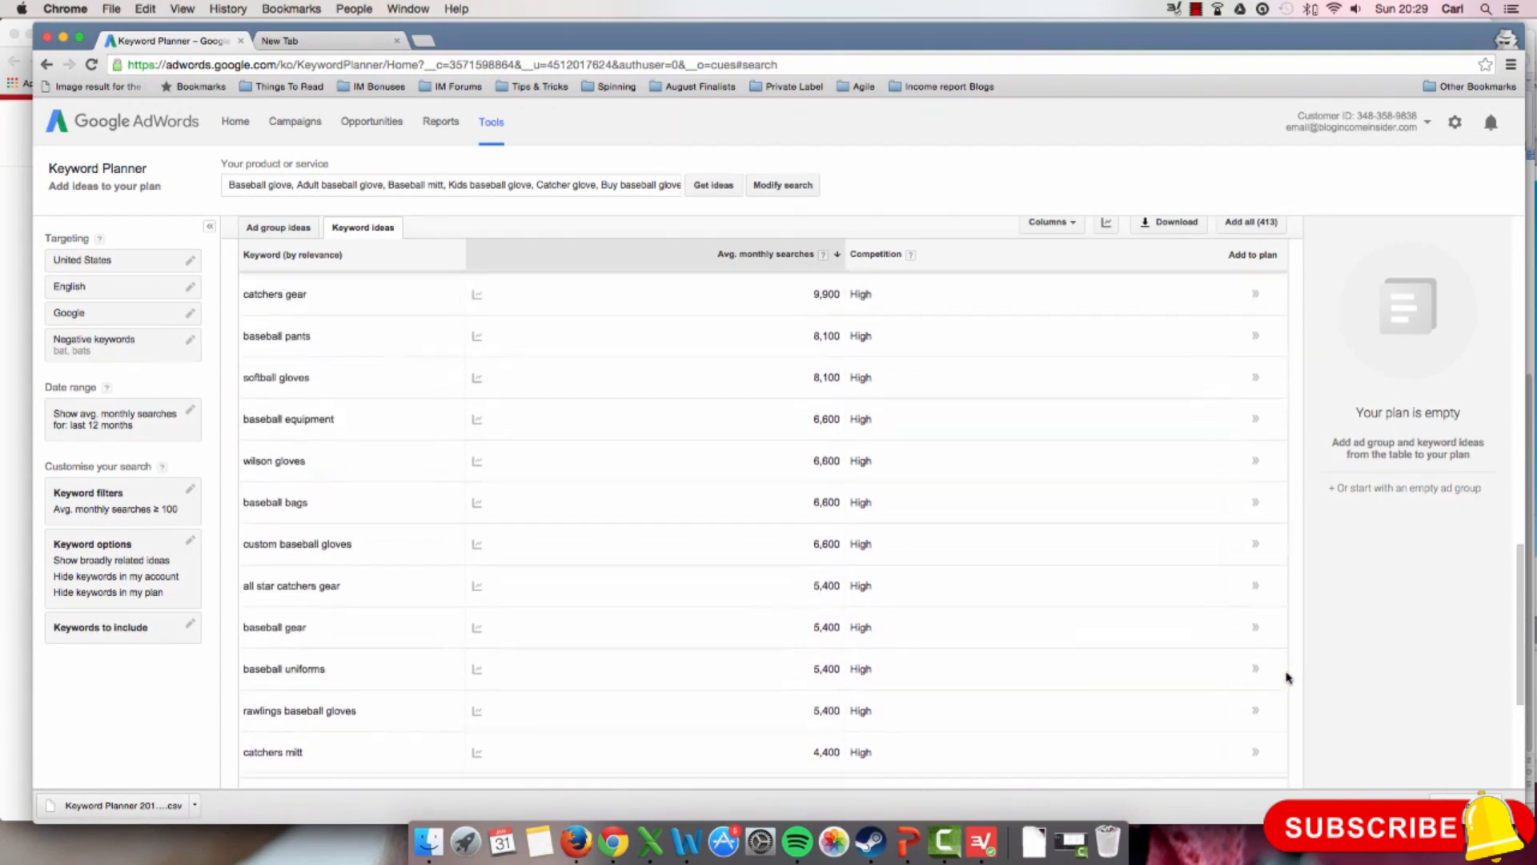
{"action": "scroll", "coordinate": [1287, 677], "scroll_direction": "up", "scroll_amount": 1}
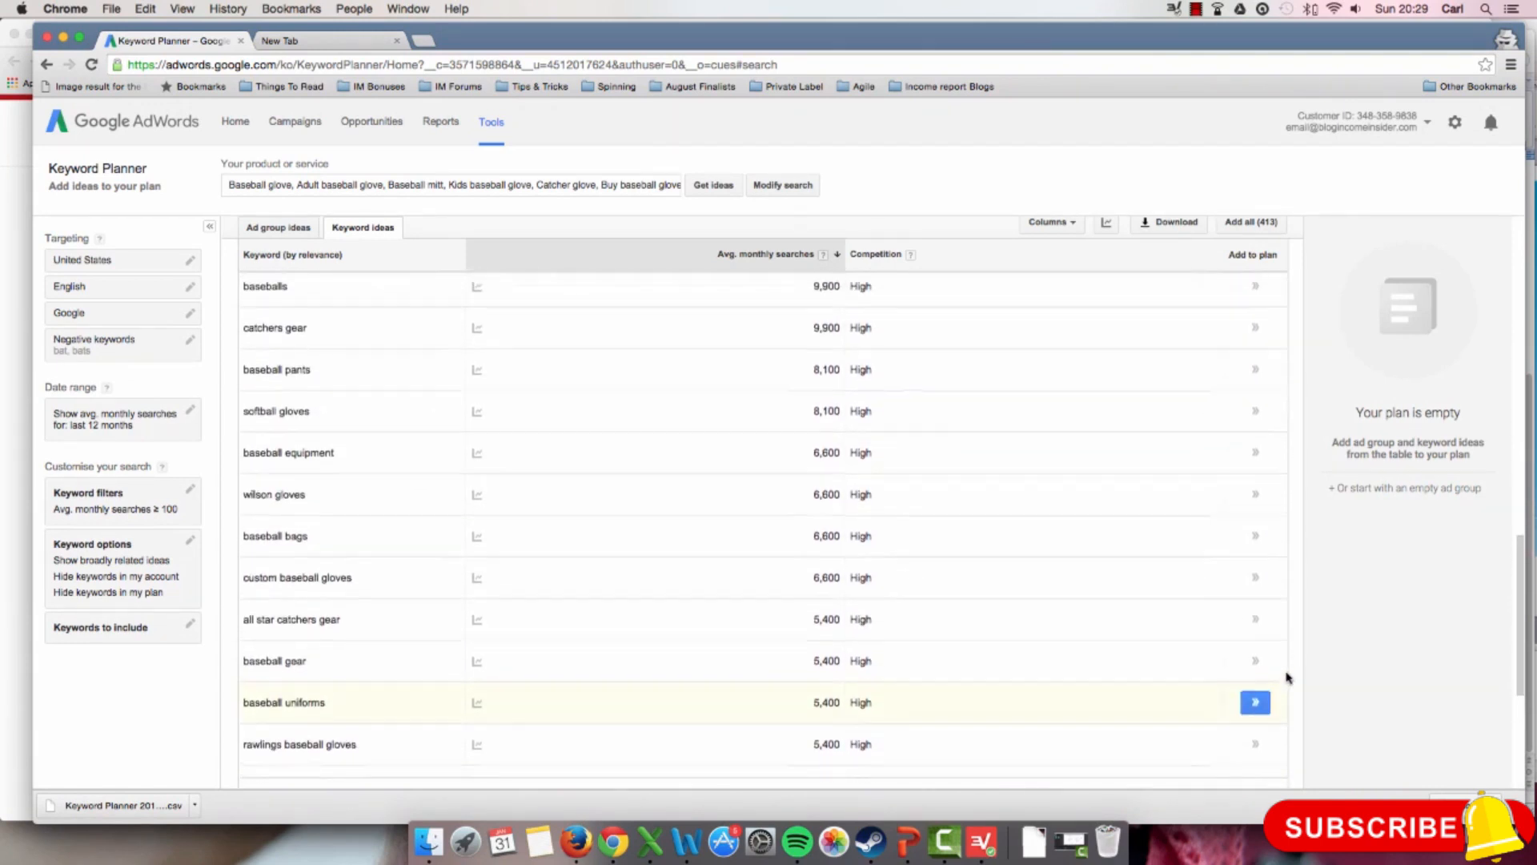
{"action": "left_click", "coordinate": [135, 354]}
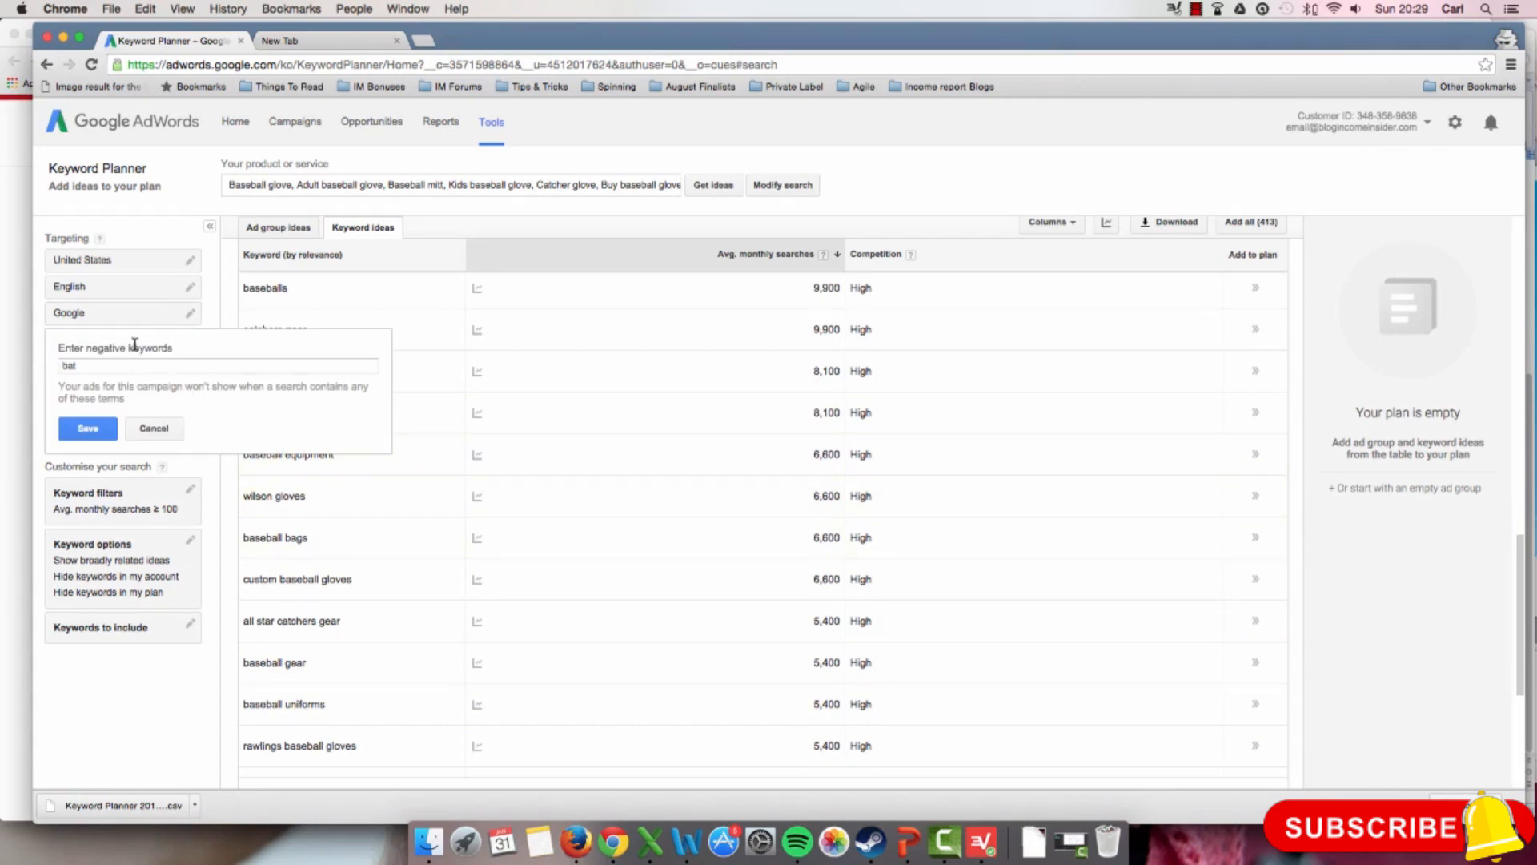
{"action": "left_click", "coordinate": [131, 367]}
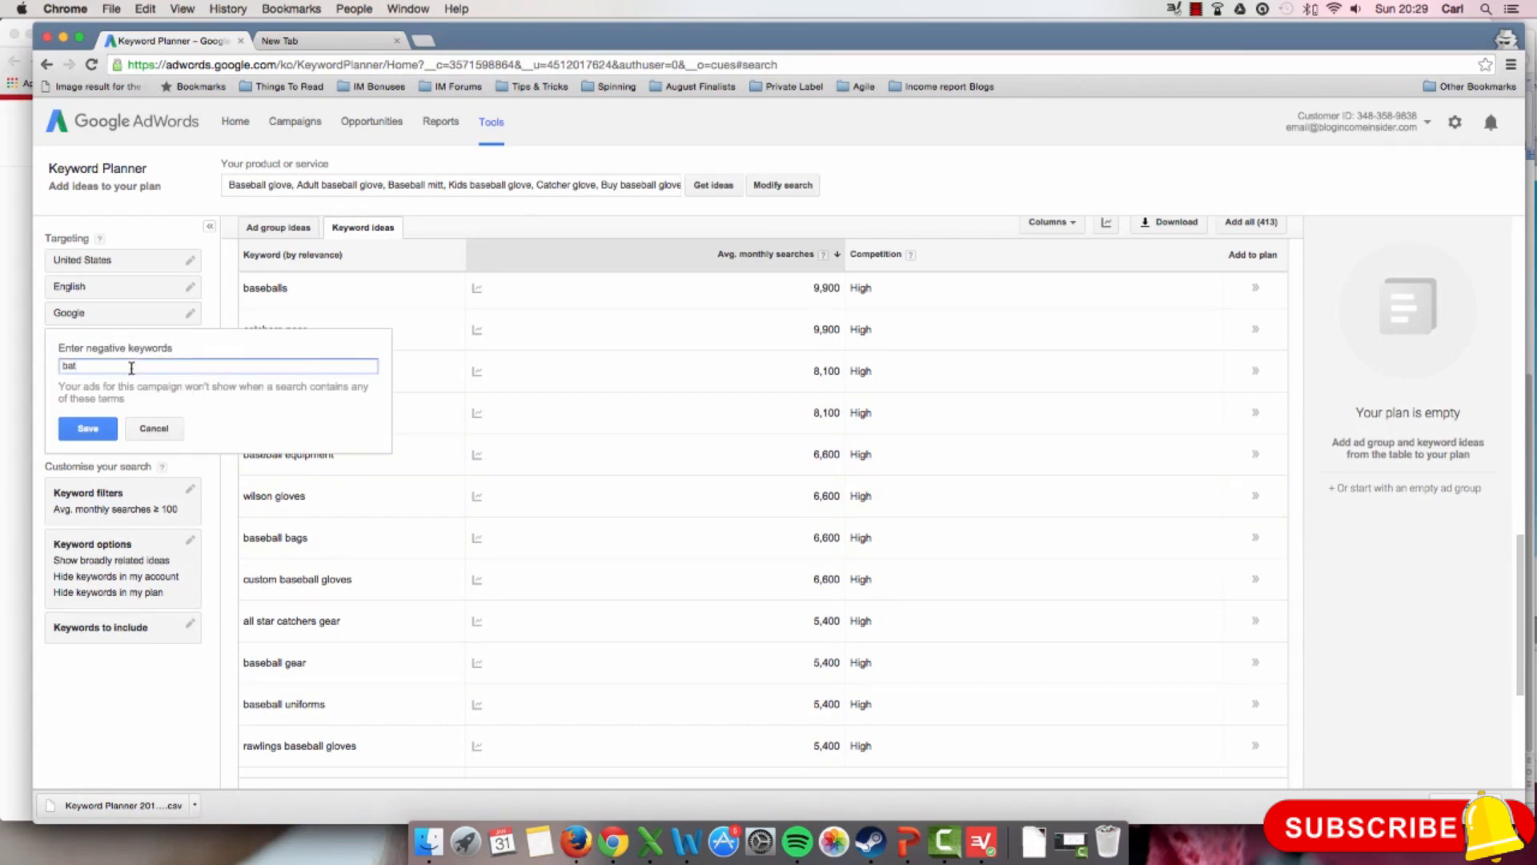
{"action": "type", "text": ","}
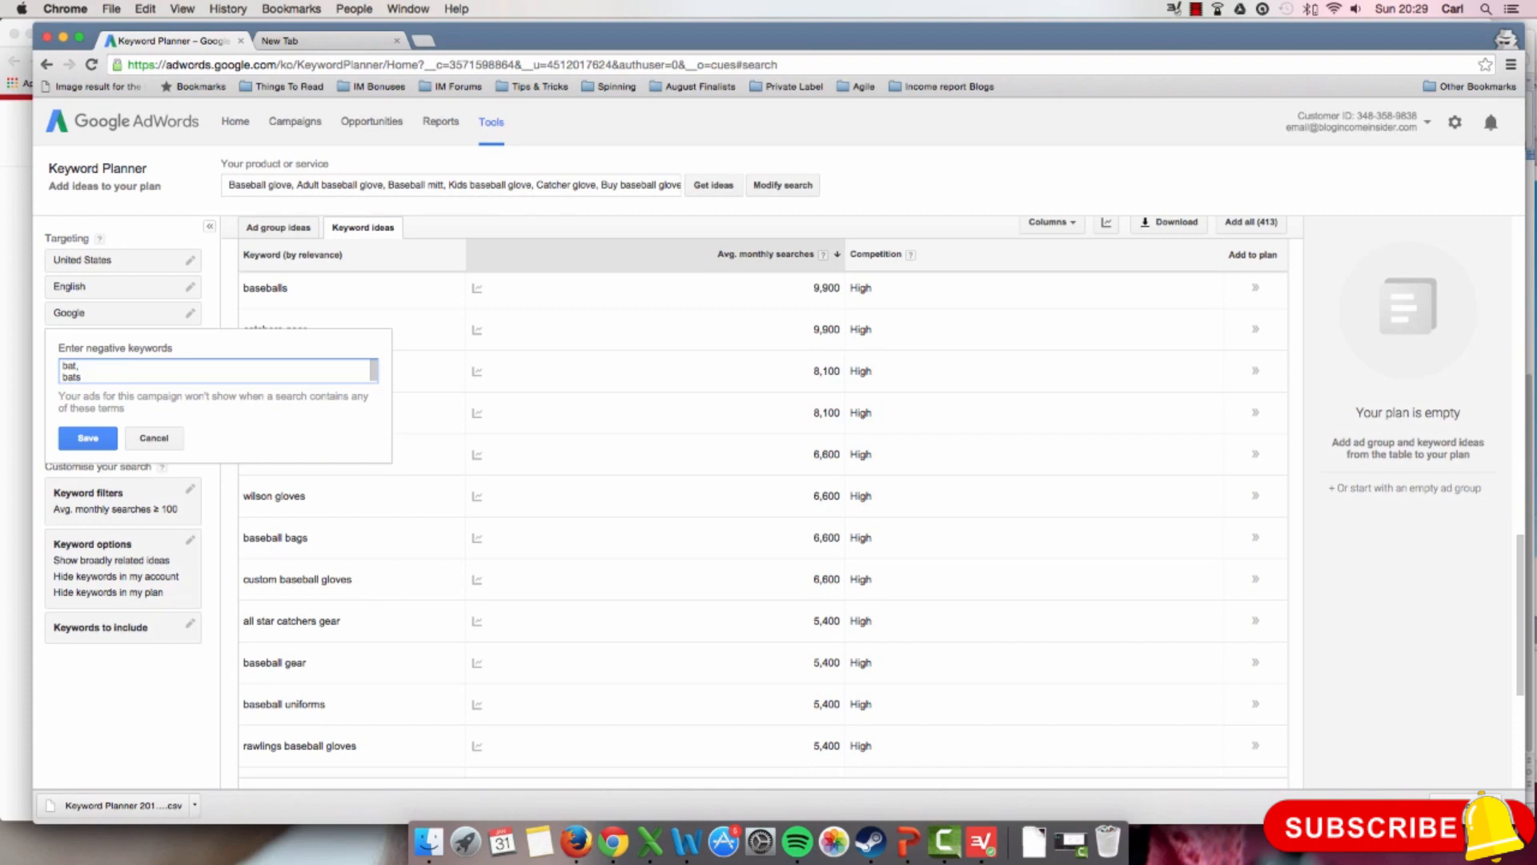
{"action": "key", "text": "Return"}
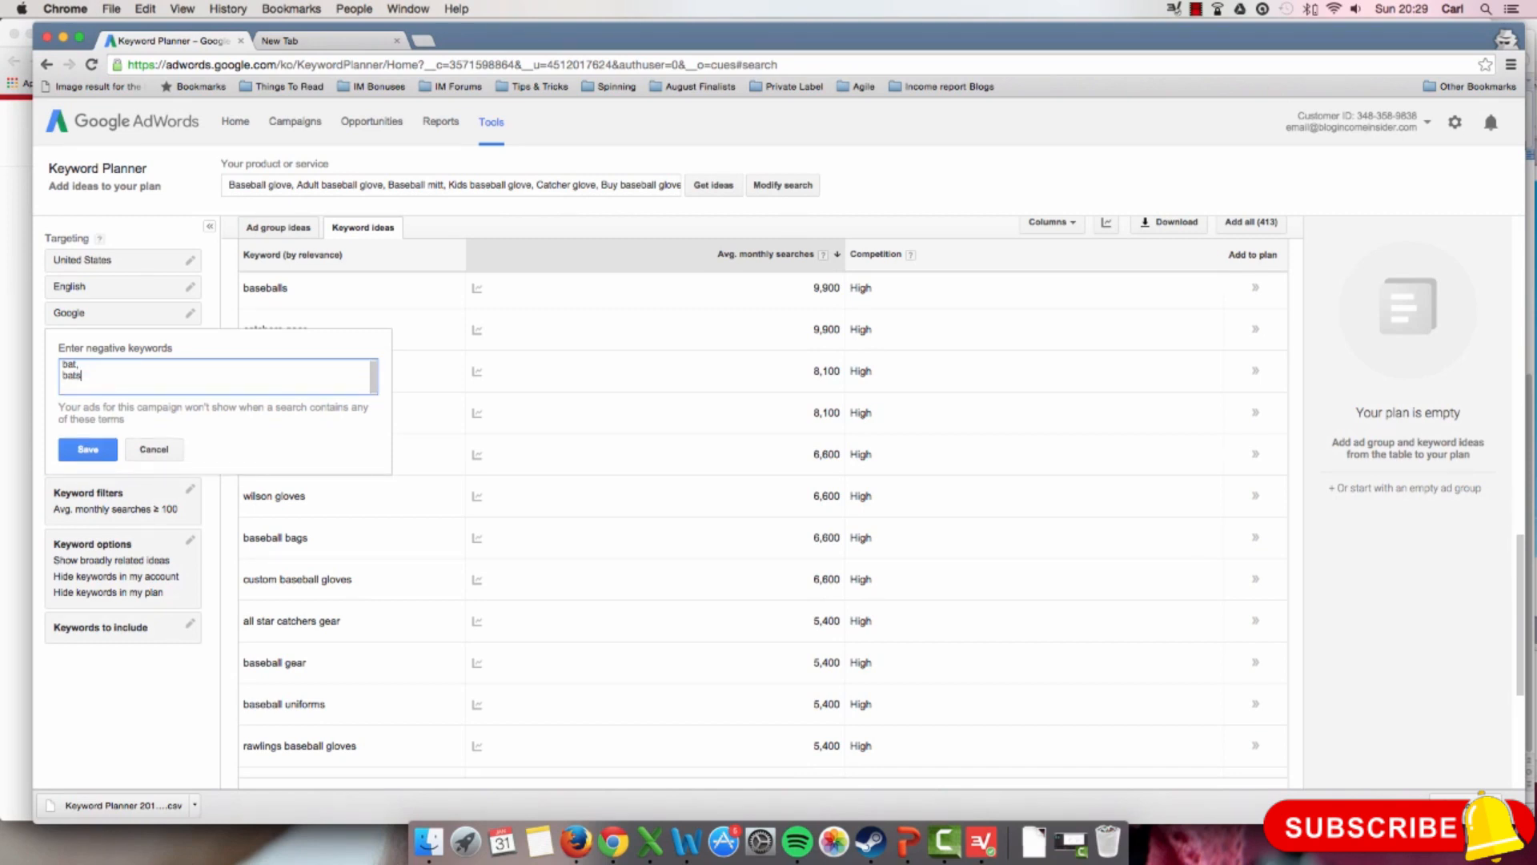
{"action": "key", "text": "Return"}
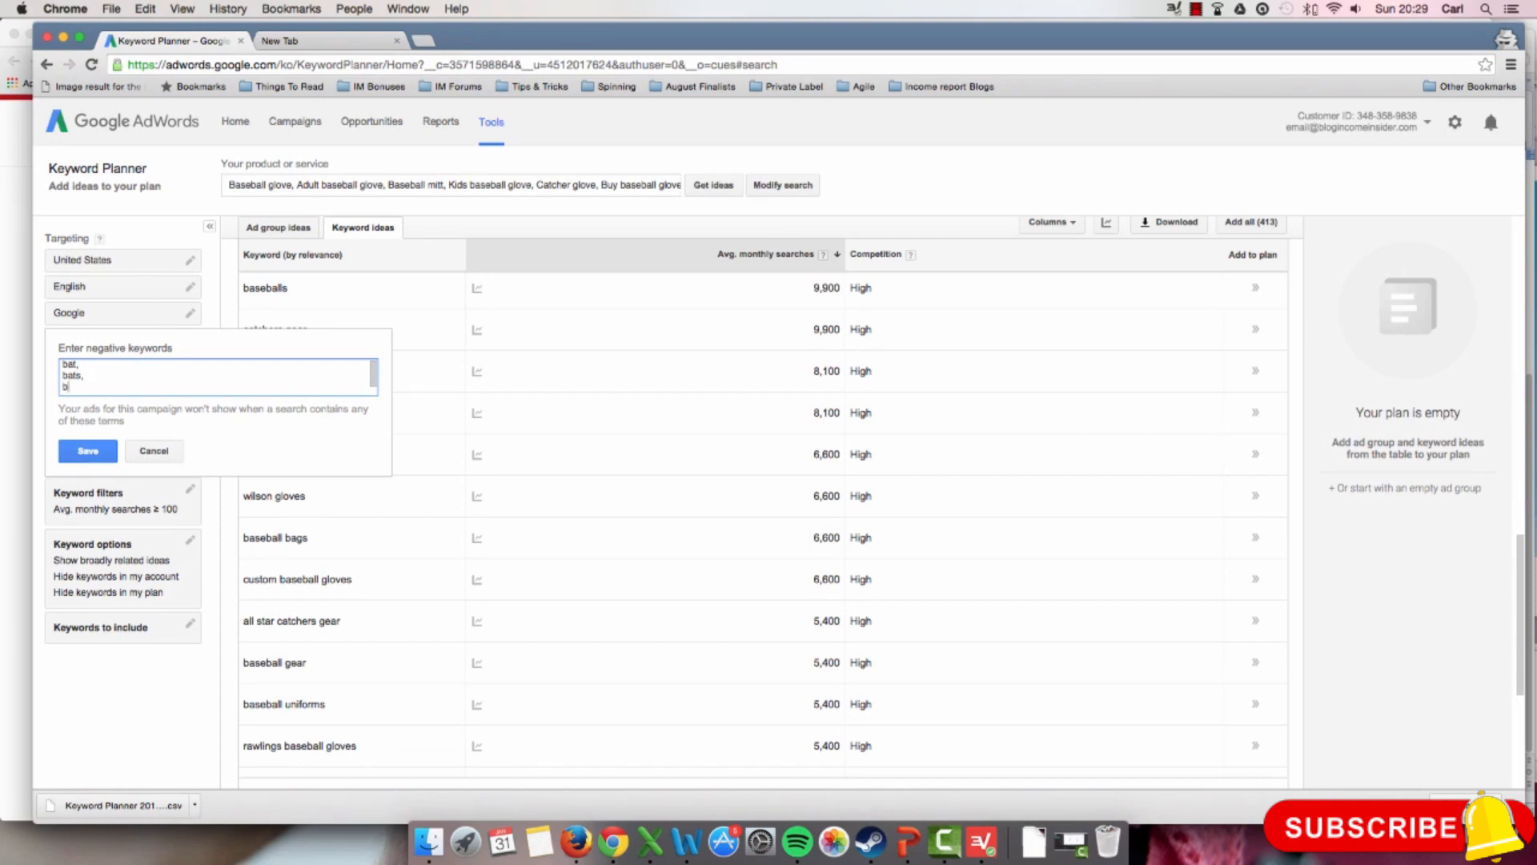
{"action": "left_click", "coordinate": [88, 450]}
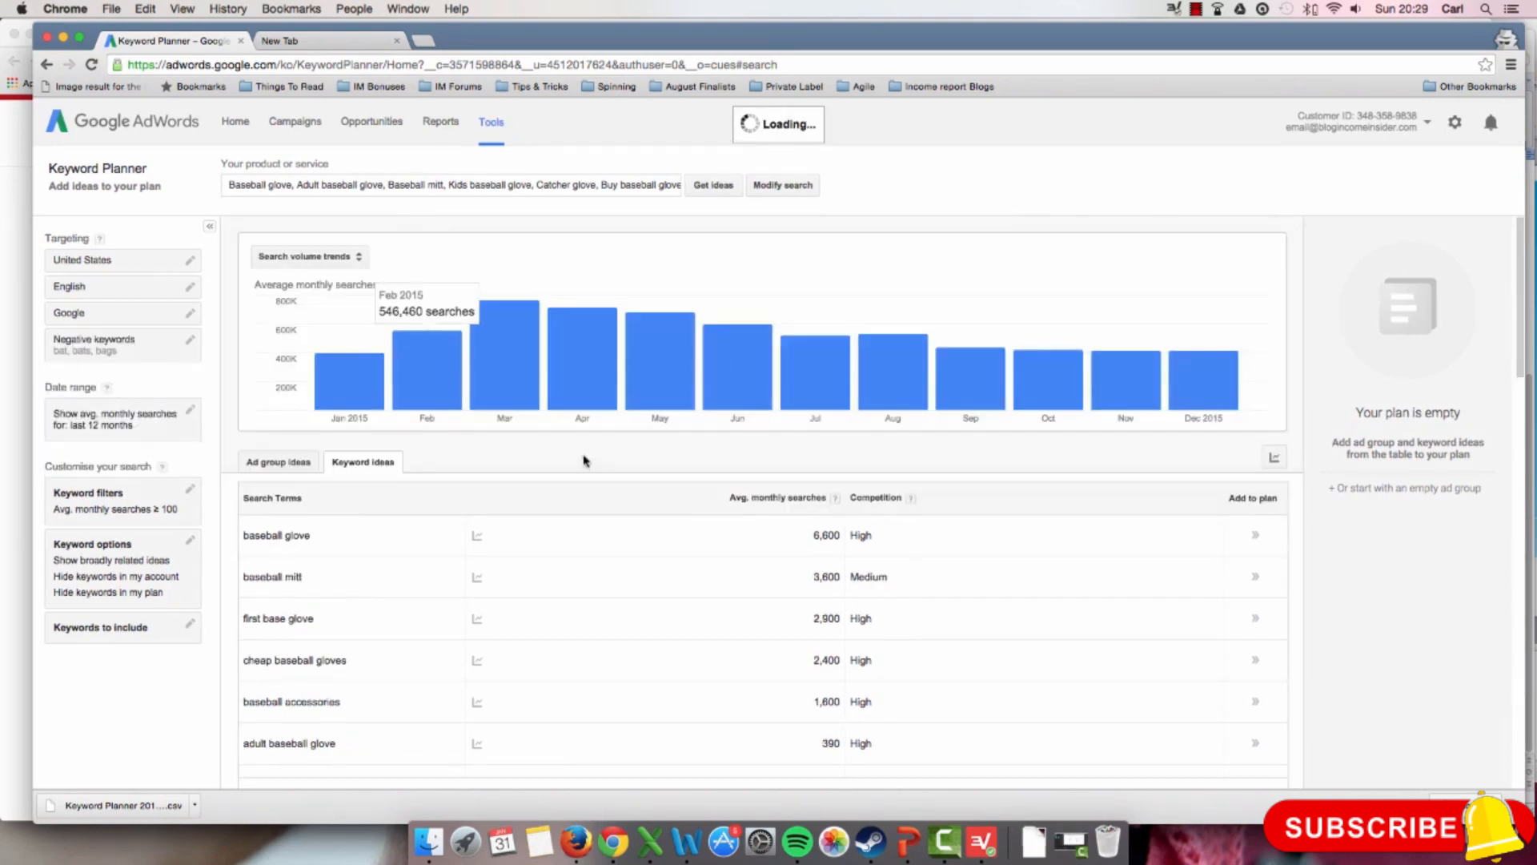
Step: Examine the search terms and the first page of related keyword ideas after the negative keyword update, checking their relevance and average monthly searches
{"action": "scroll", "coordinate": [753, 479], "scroll_direction": "down", "scroll_amount": 3}
{"action": "scroll", "coordinate": [752, 478], "scroll_direction": "down", "scroll_amount": 10}
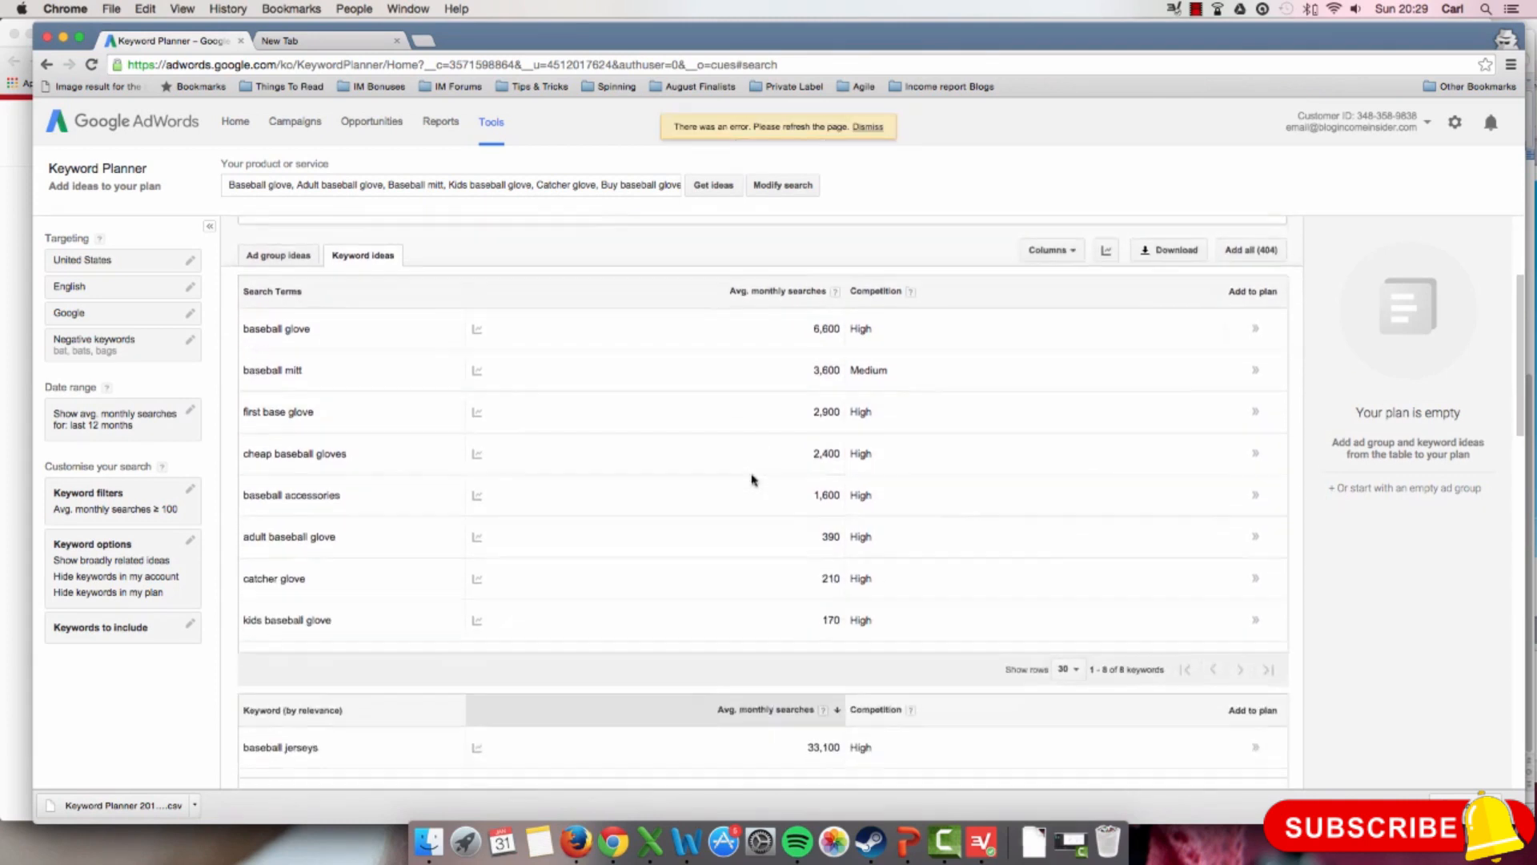
{"action": "scroll", "coordinate": [753, 479], "scroll_direction": "down", "scroll_amount": 15}
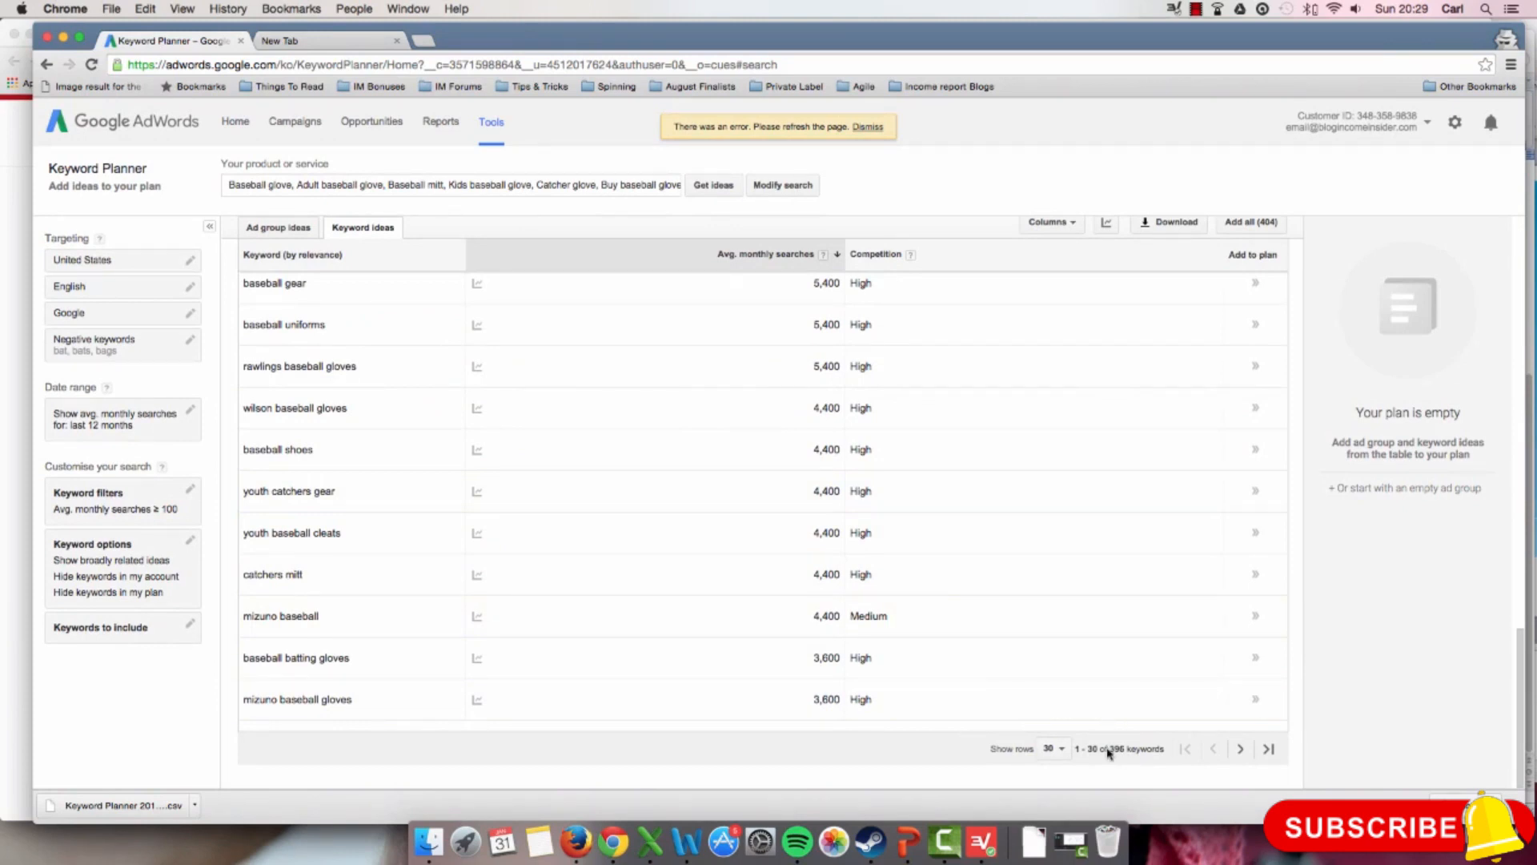
{"action": "scroll", "coordinate": [787, 629], "scroll_direction": "up", "scroll_amount": 2}
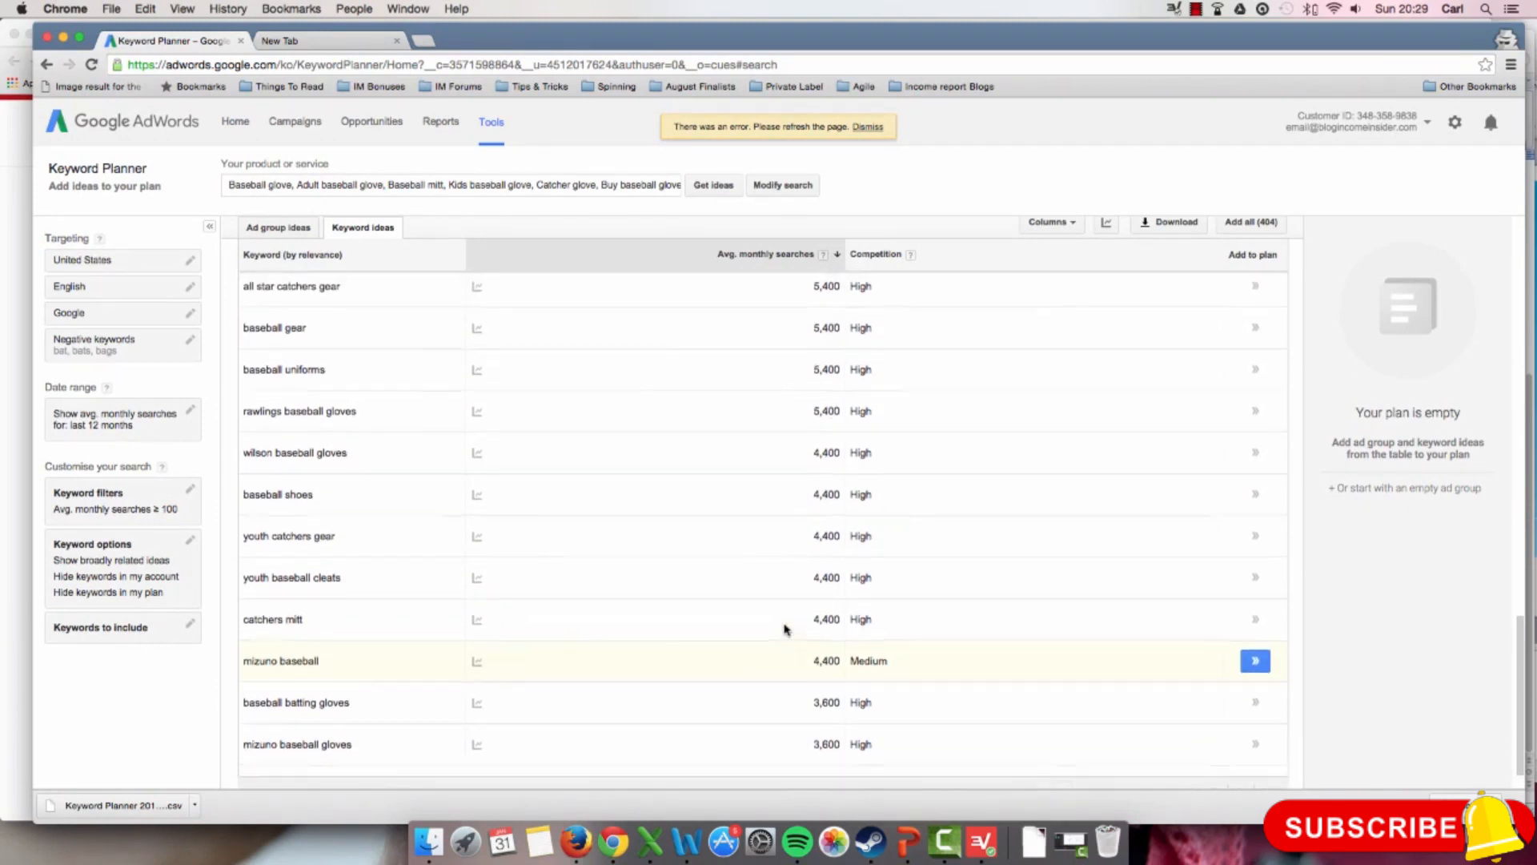
{"action": "scroll", "coordinate": [784, 628], "scroll_direction": "up", "scroll_amount": 3}
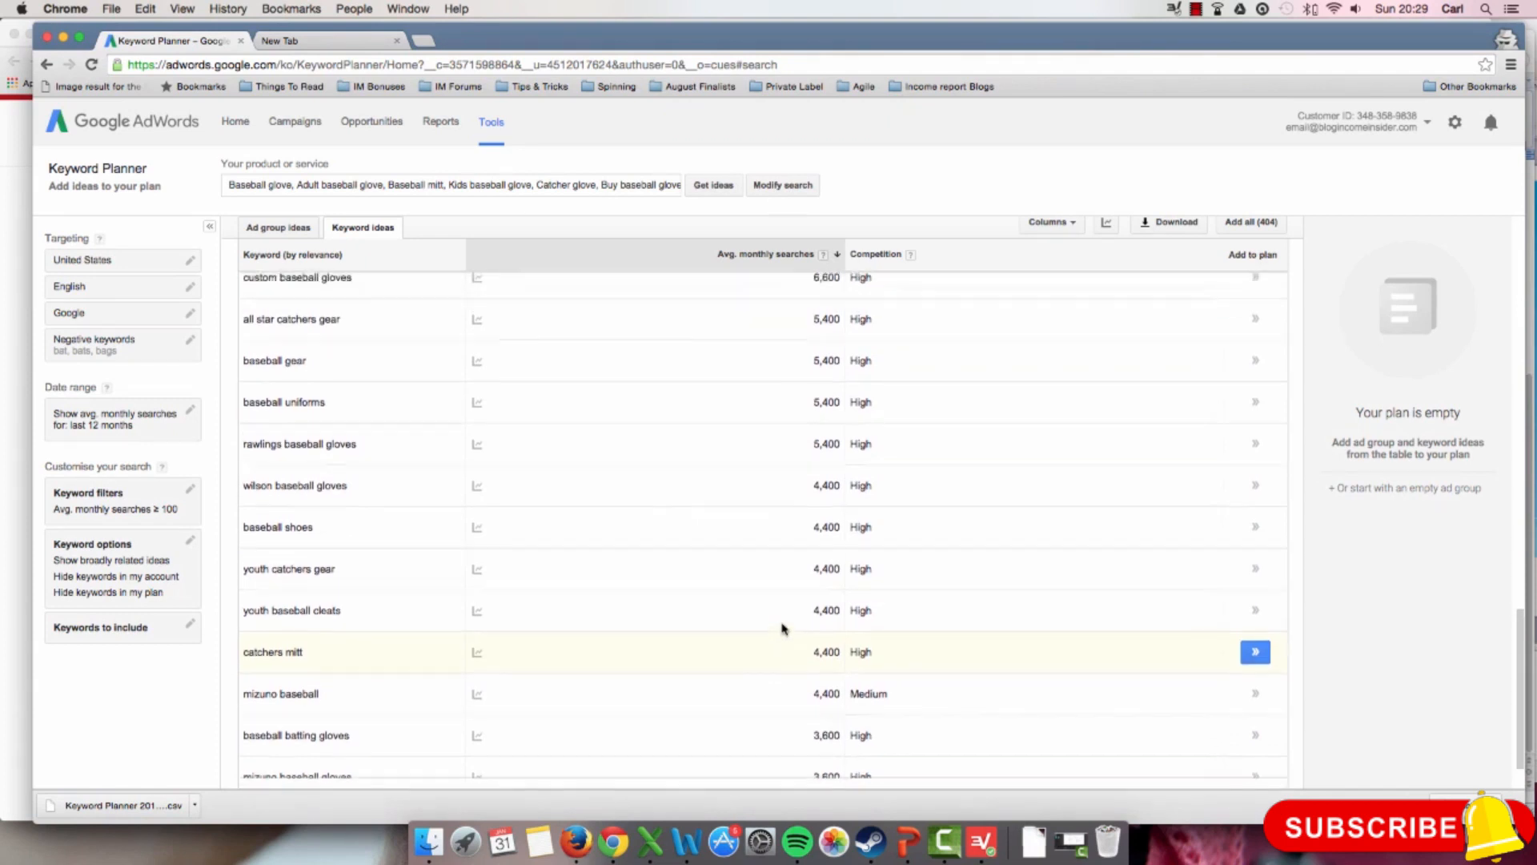
{"action": "scroll", "coordinate": [782, 628], "scroll_direction": "up", "scroll_amount": 3}
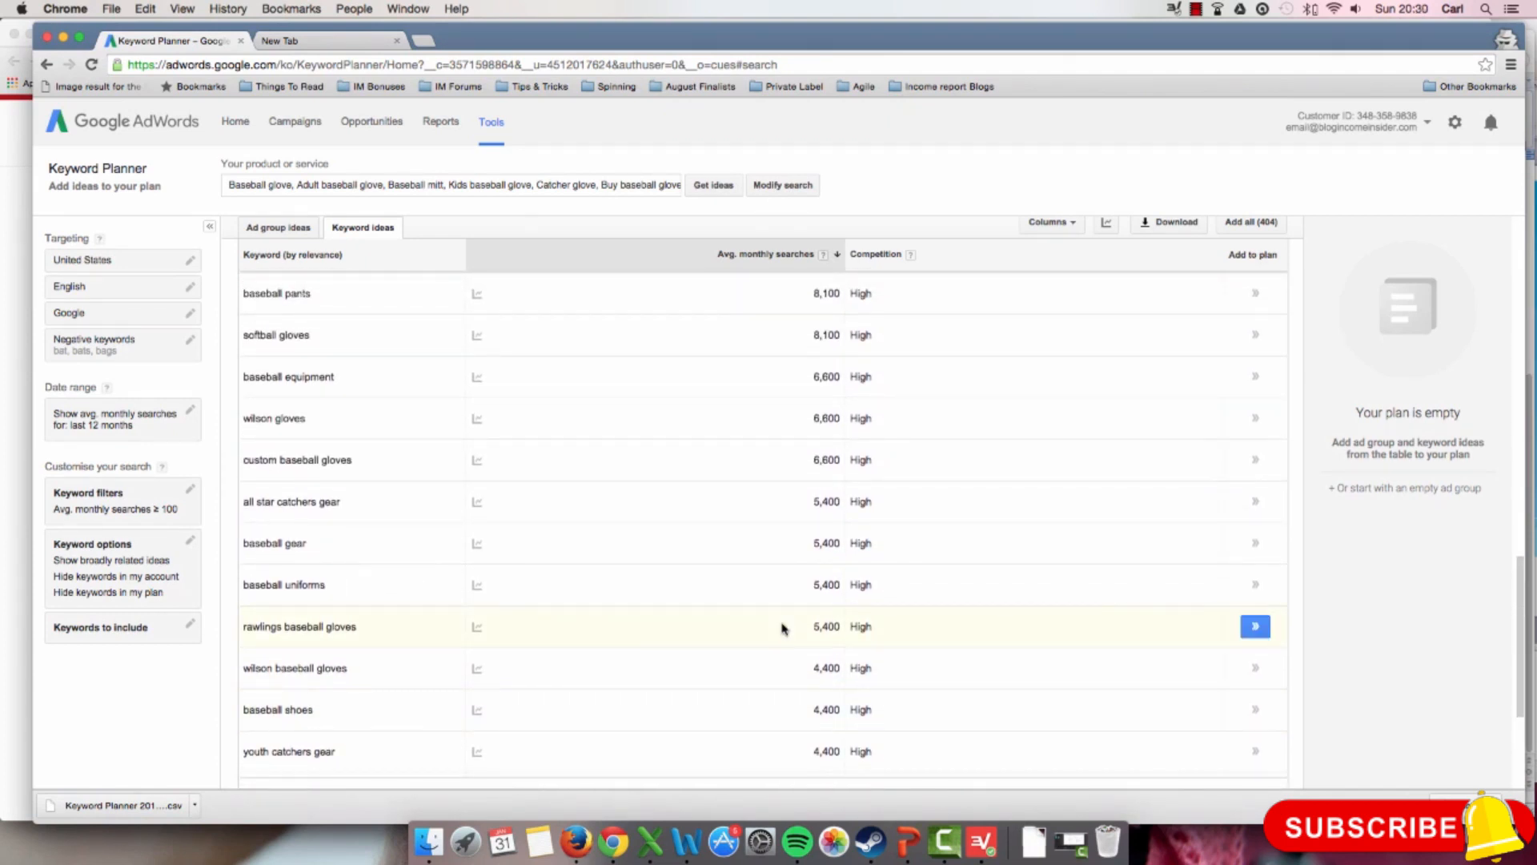
{"action": "scroll", "coordinate": [781, 622], "scroll_direction": "down", "scroll_amount": 6}
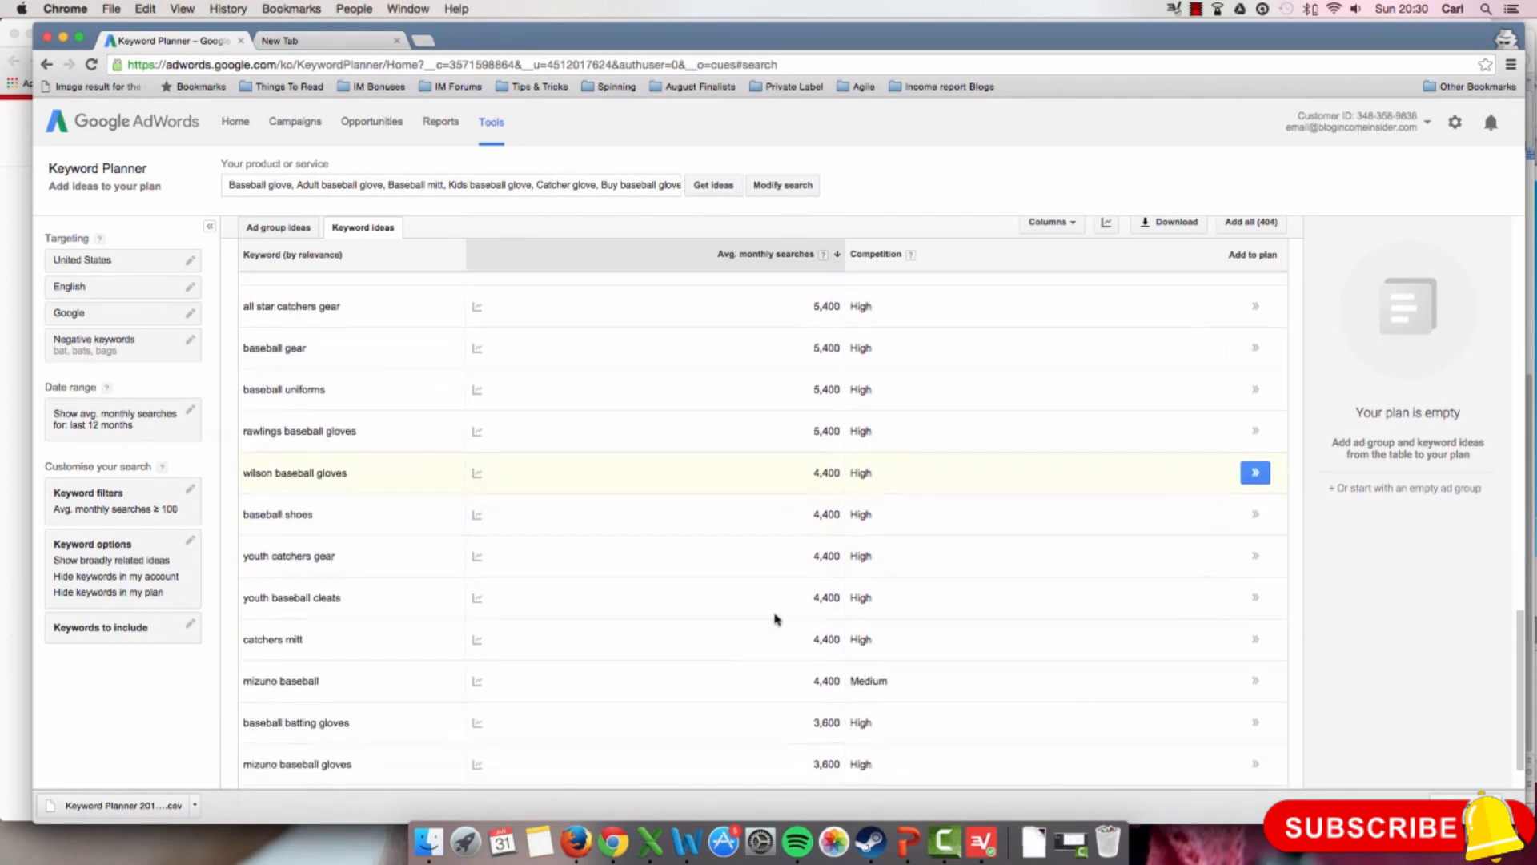
{"action": "scroll", "coordinate": [773, 618], "scroll_direction": "up", "scroll_amount": 4}
{"action": "scroll", "coordinate": [772, 618], "scroll_direction": "down", "scroll_amount": 4}
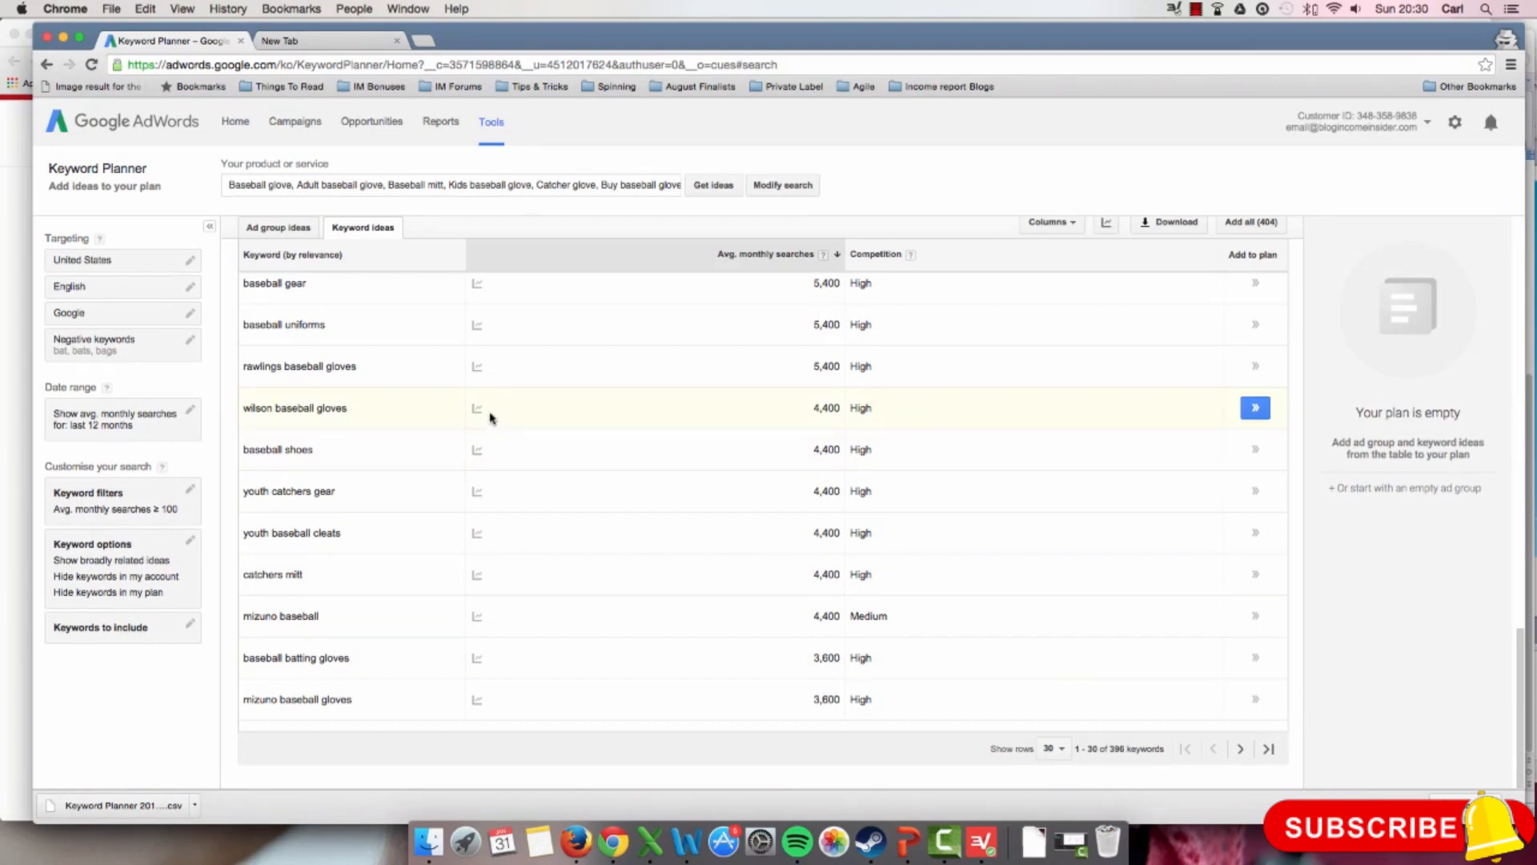
{"action": "scroll", "coordinate": [490, 416], "scroll_direction": "up", "scroll_amount": 4}
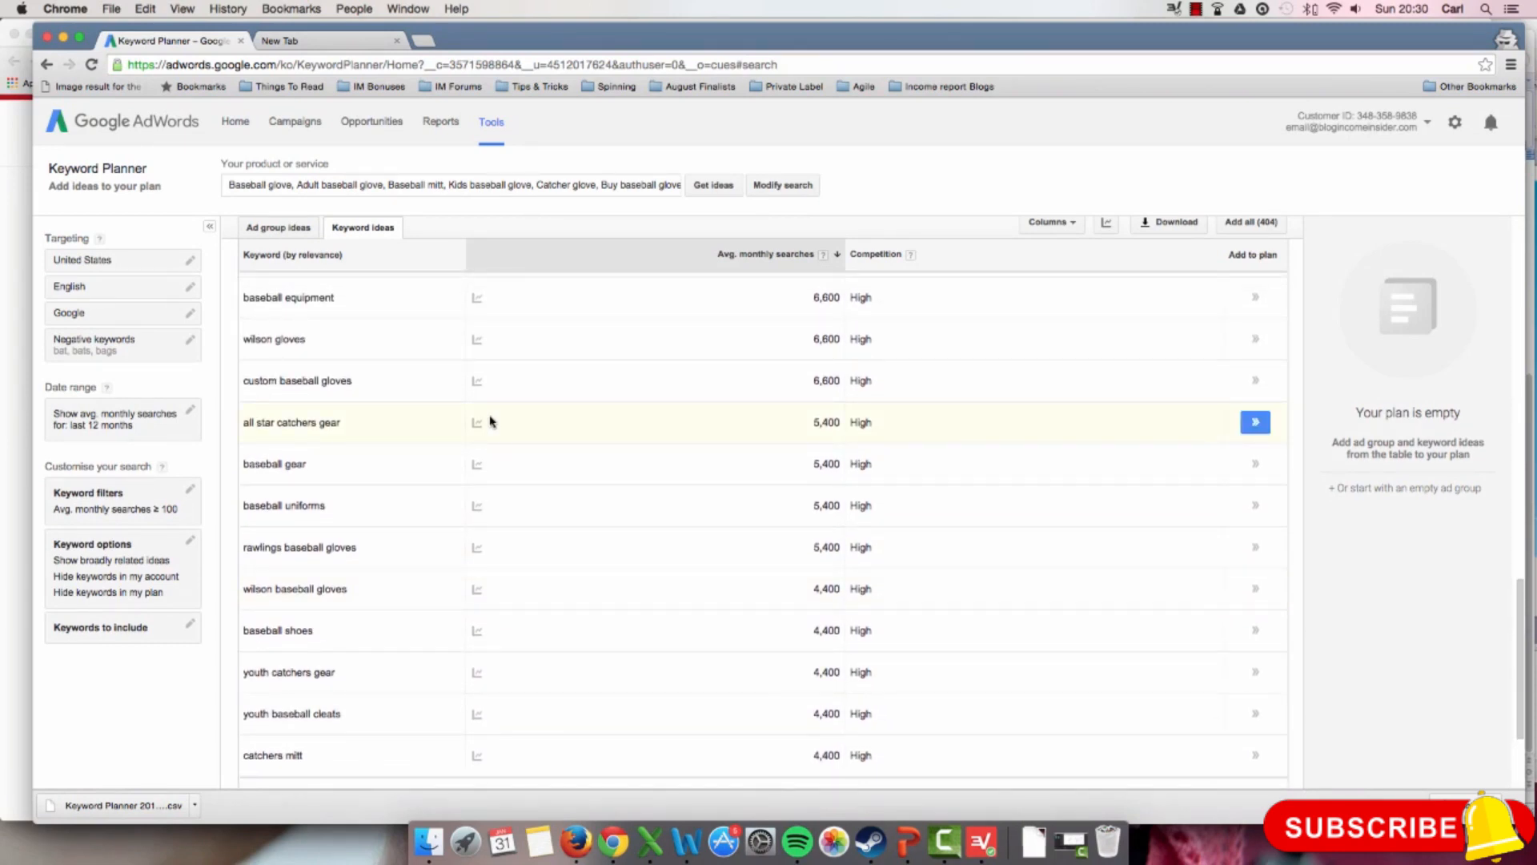
{"action": "scroll", "coordinate": [490, 419], "scroll_direction": "up", "scroll_amount": 3}
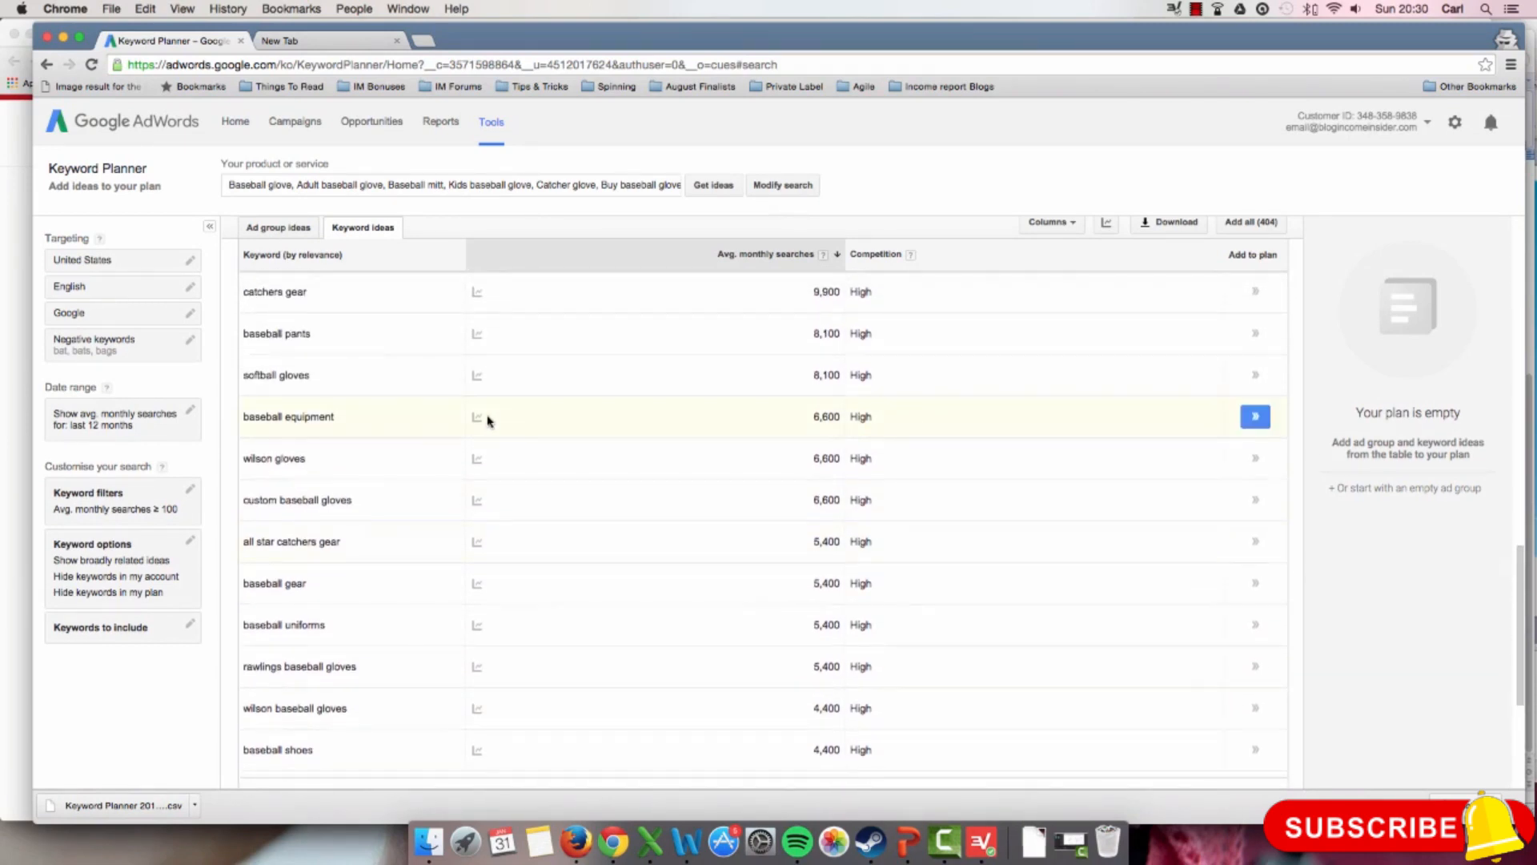
{"action": "scroll", "coordinate": [487, 419], "scroll_direction": "down", "scroll_amount": 2}
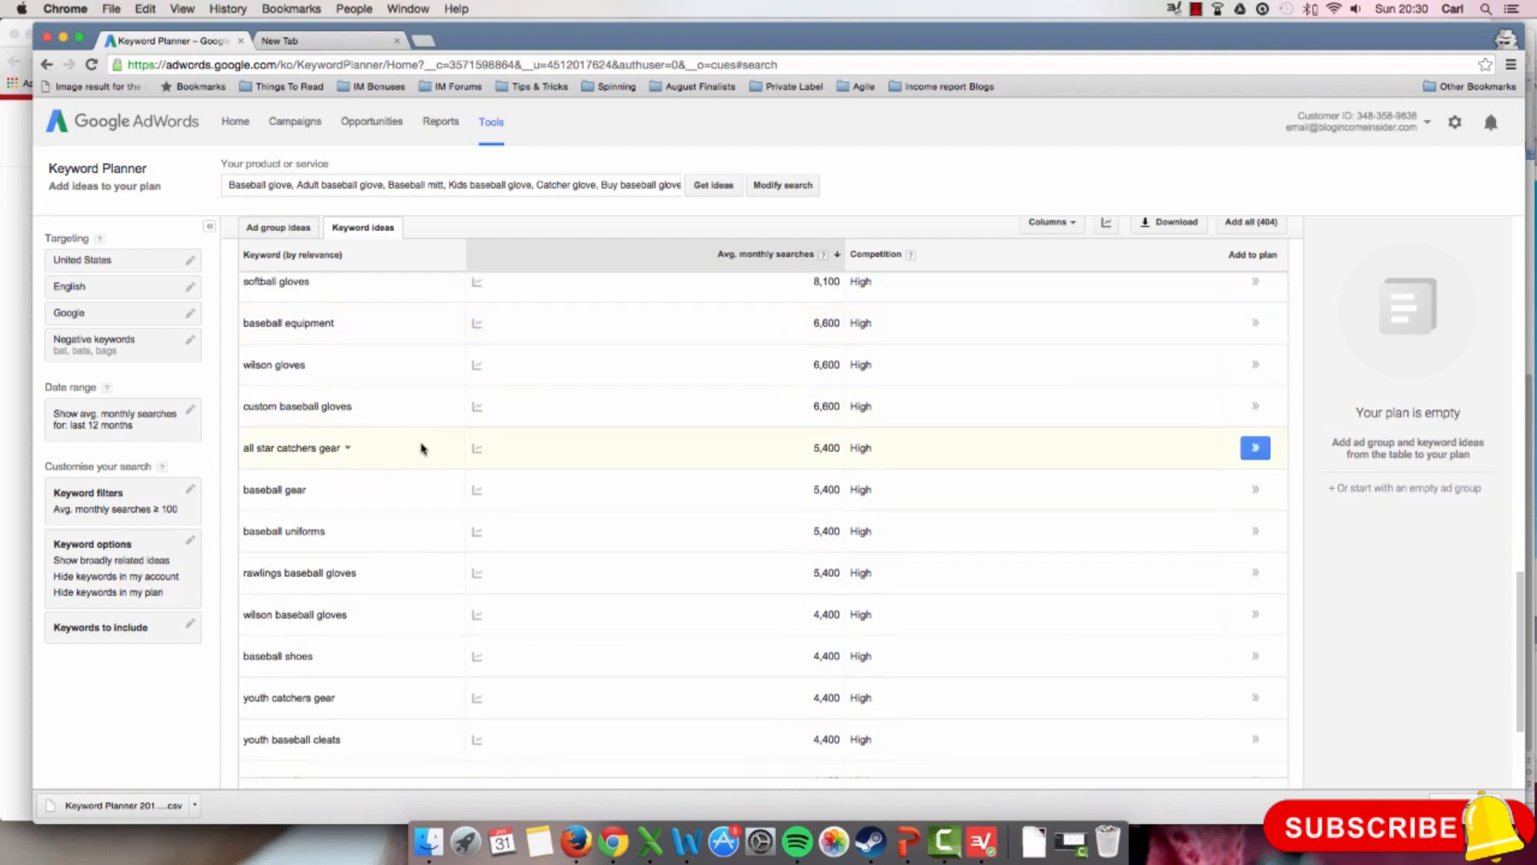
{"action": "scroll", "coordinate": [385, 474], "scroll_direction": "down", "scroll_amount": 5}
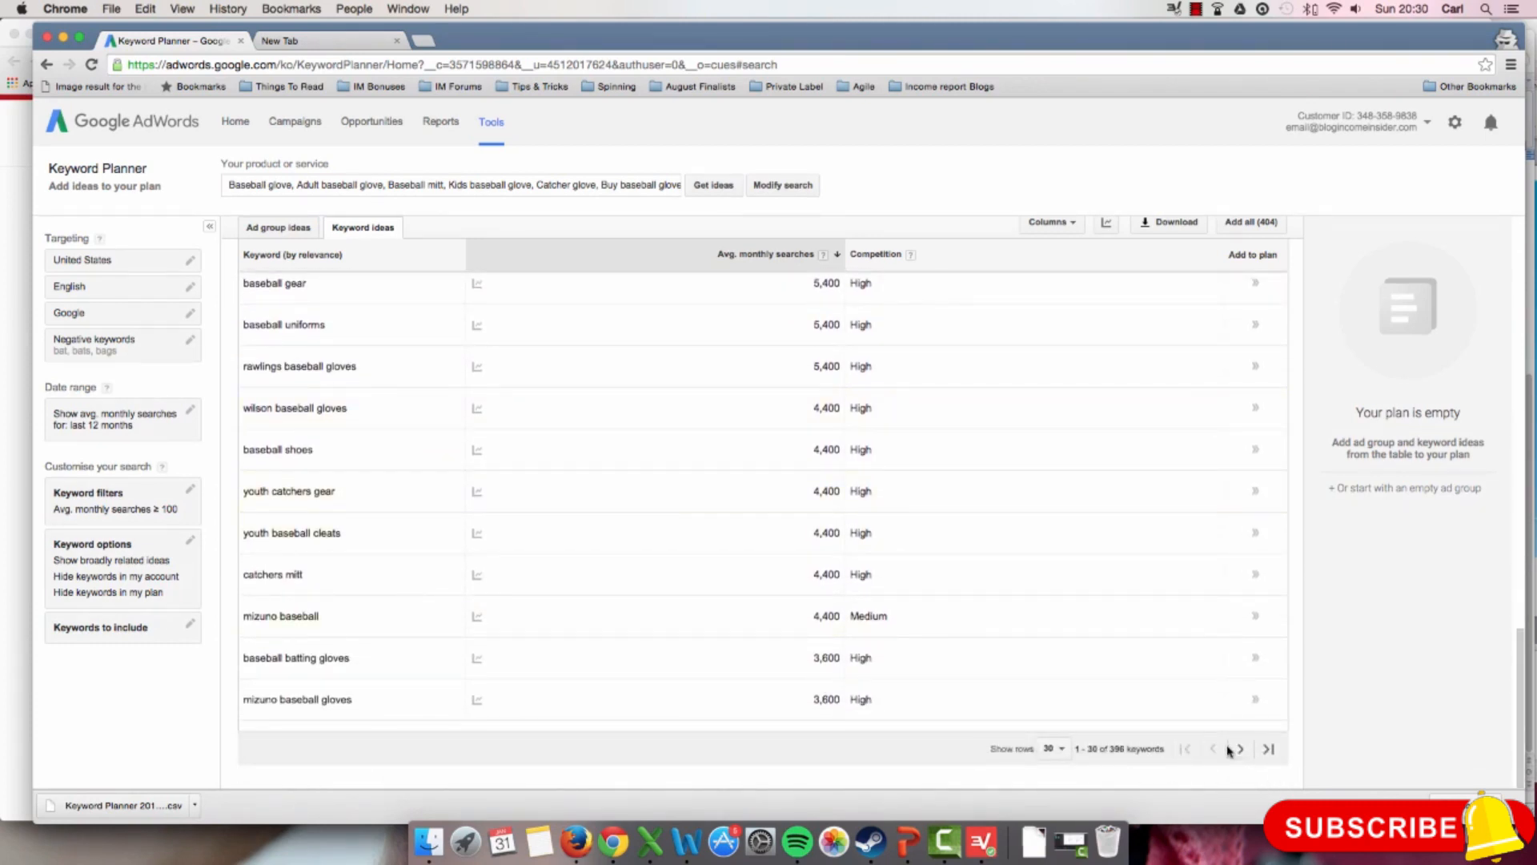
Step: Go to the second page of related keyword ideas and review its keywords and average monthly searches
{"action": "left_click", "coordinate": [1240, 748]}
{"action": "scroll", "coordinate": [913, 601], "scroll_direction": "up", "scroll_amount": 7}
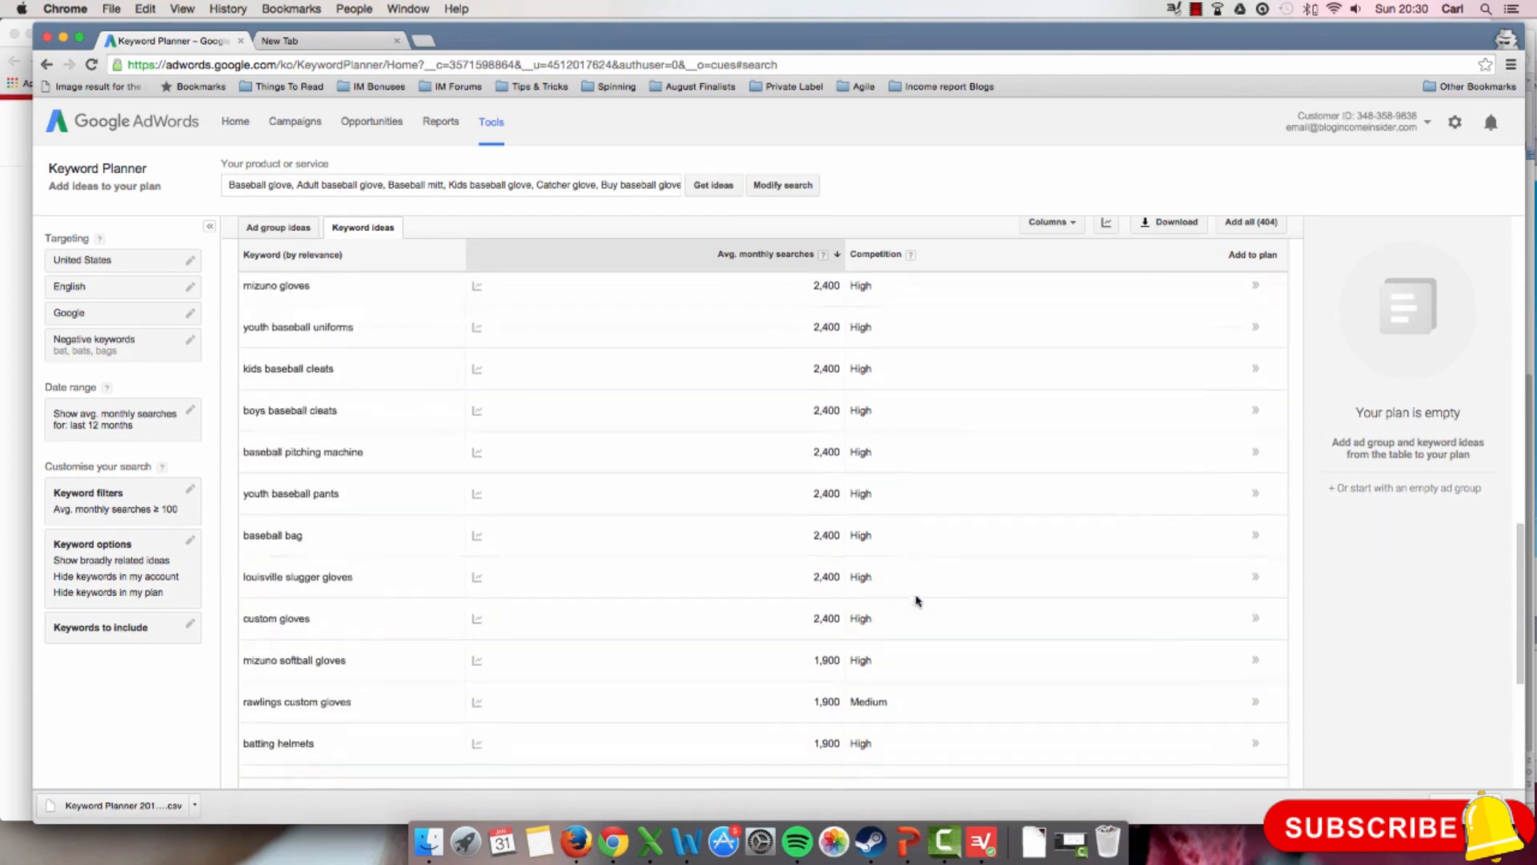
{"action": "scroll", "coordinate": [885, 601], "scroll_direction": "down", "scroll_amount": 2}
{"action": "scroll", "coordinate": [787, 586], "scroll_direction": "down", "scroll_amount": 5}
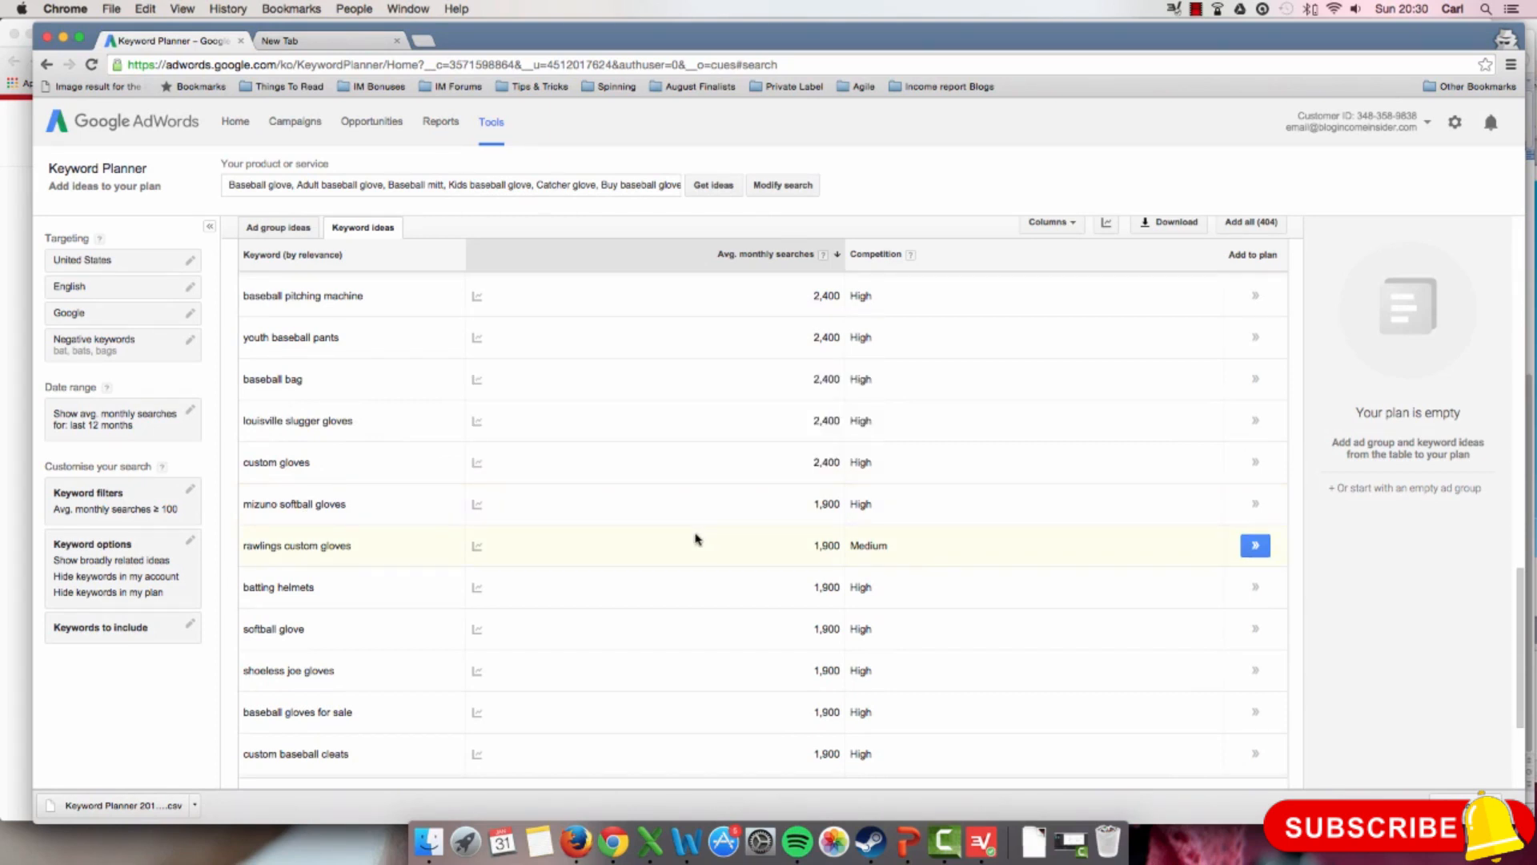
{"action": "scroll", "coordinate": [694, 540], "scroll_direction": "down", "scroll_amount": 4}
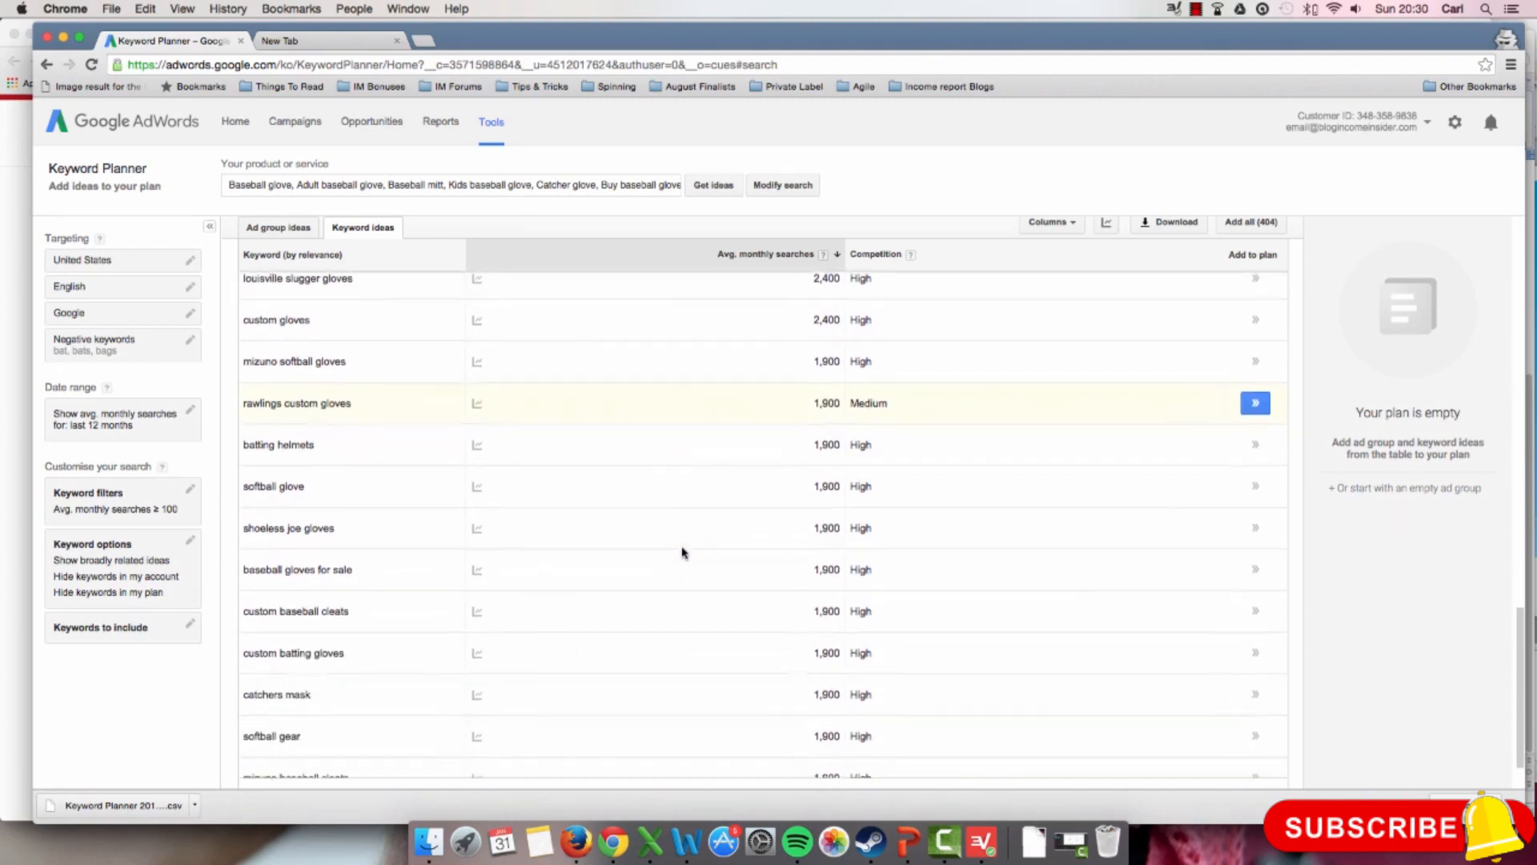
{"action": "scroll", "coordinate": [682, 552], "scroll_direction": "down", "scroll_amount": 2}
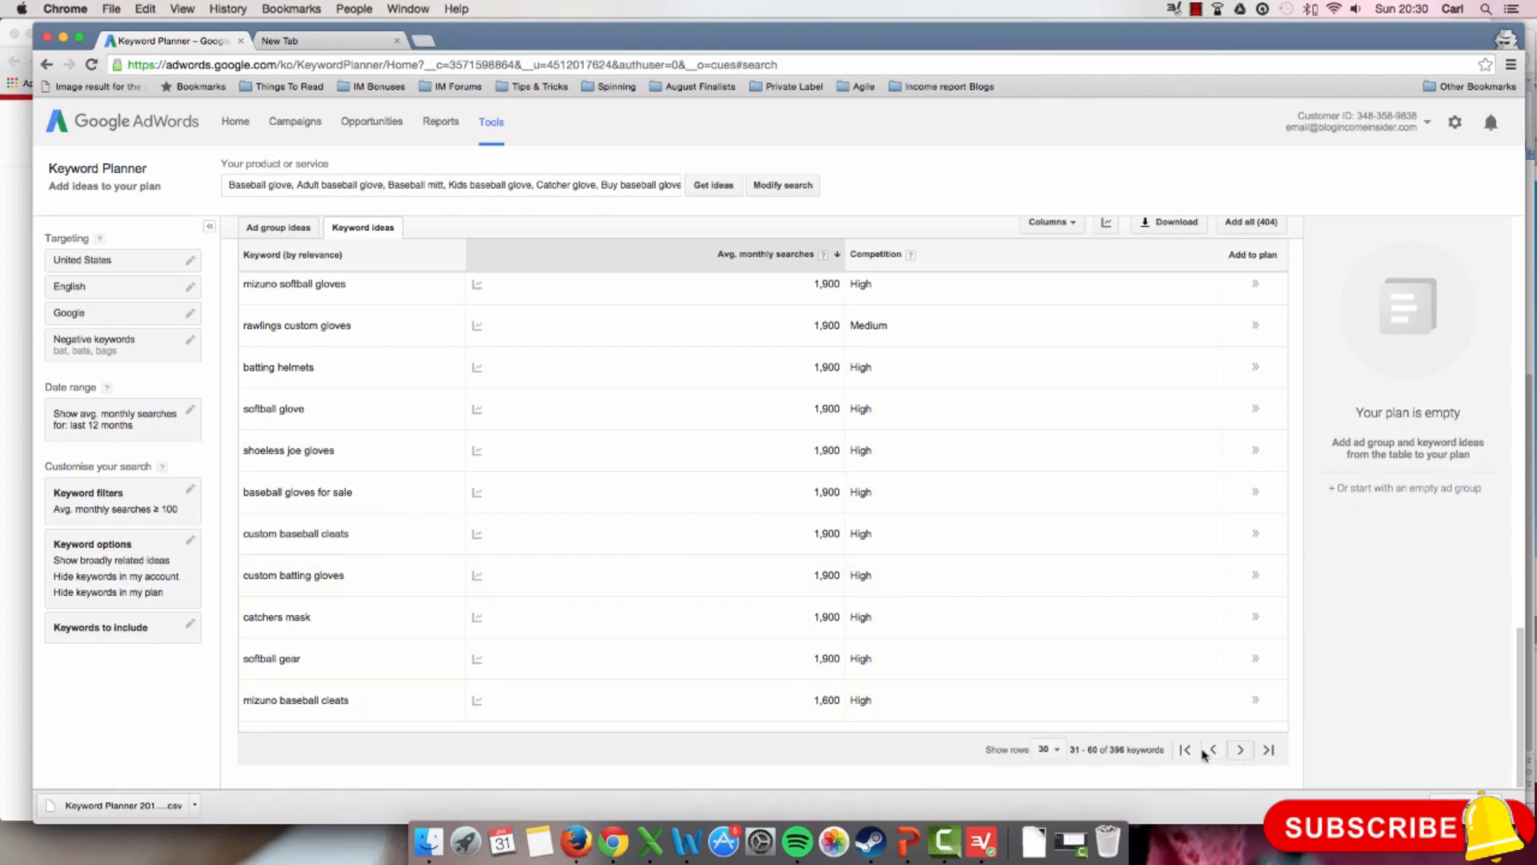
Step: Go to the third page of related keyword ideas and examine its terms for relevance to baseball gloves
{"action": "left_click", "coordinate": [1239, 751]}
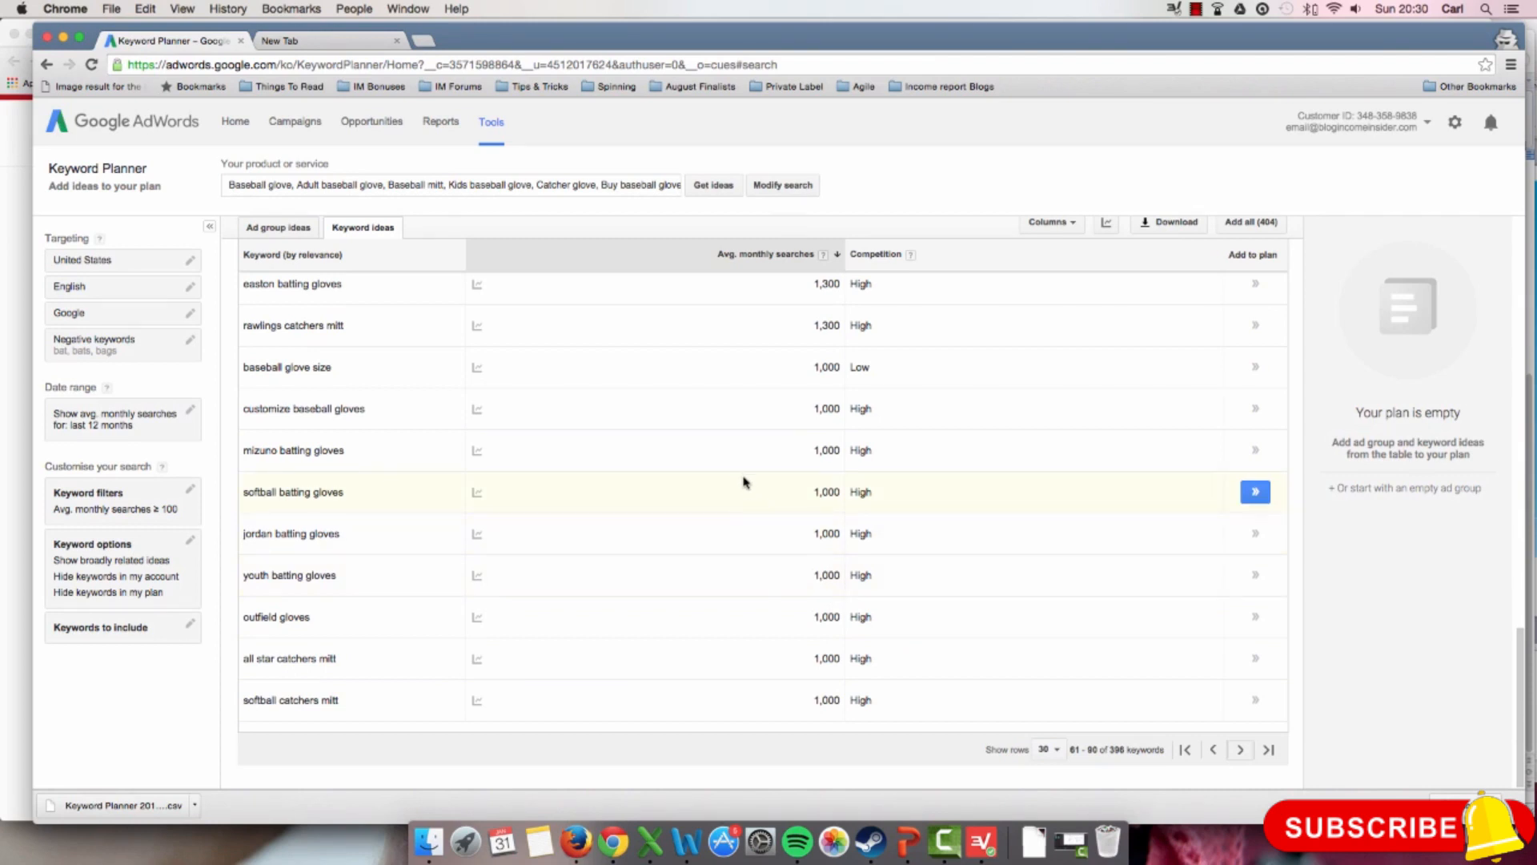
{"action": "scroll", "coordinate": [726, 483], "scroll_direction": "up", "scroll_amount": 3}
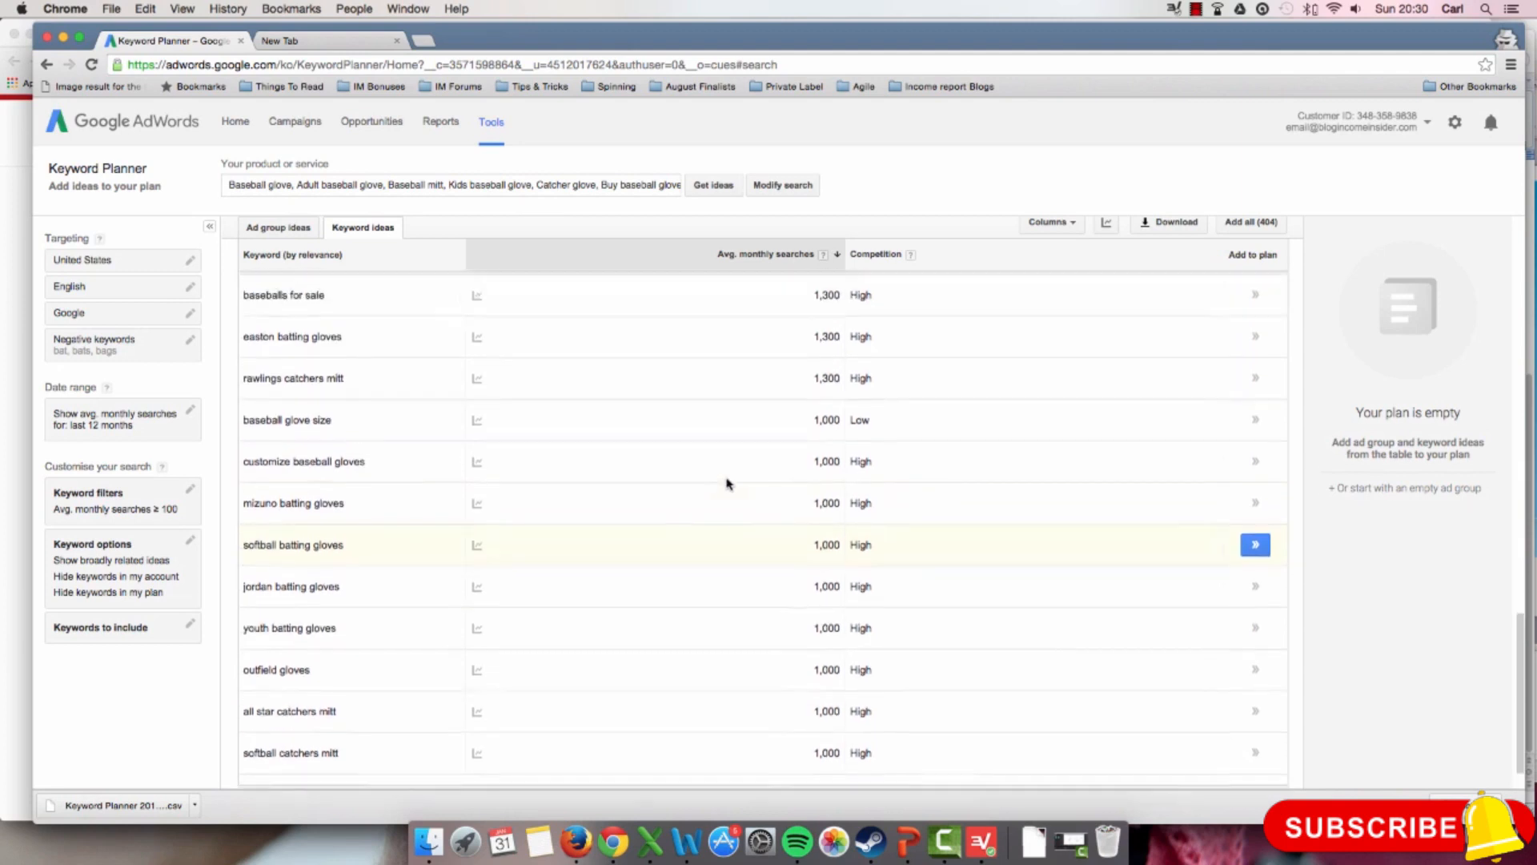
{"action": "scroll", "coordinate": [727, 483], "scroll_direction": "up", "scroll_amount": 2}
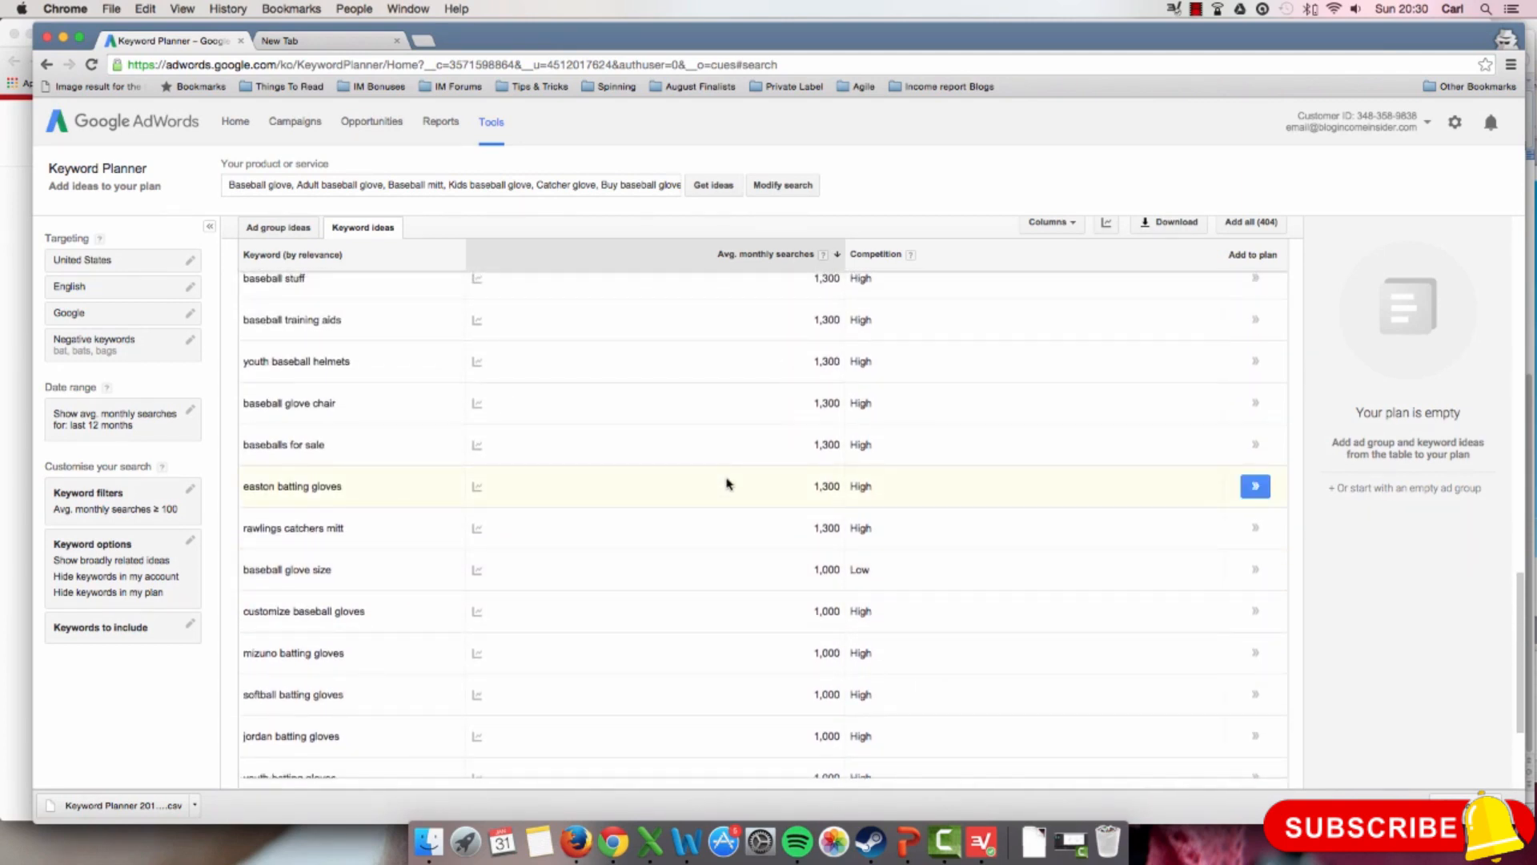
{"action": "scroll", "coordinate": [727, 484], "scroll_direction": "up", "scroll_amount": 1}
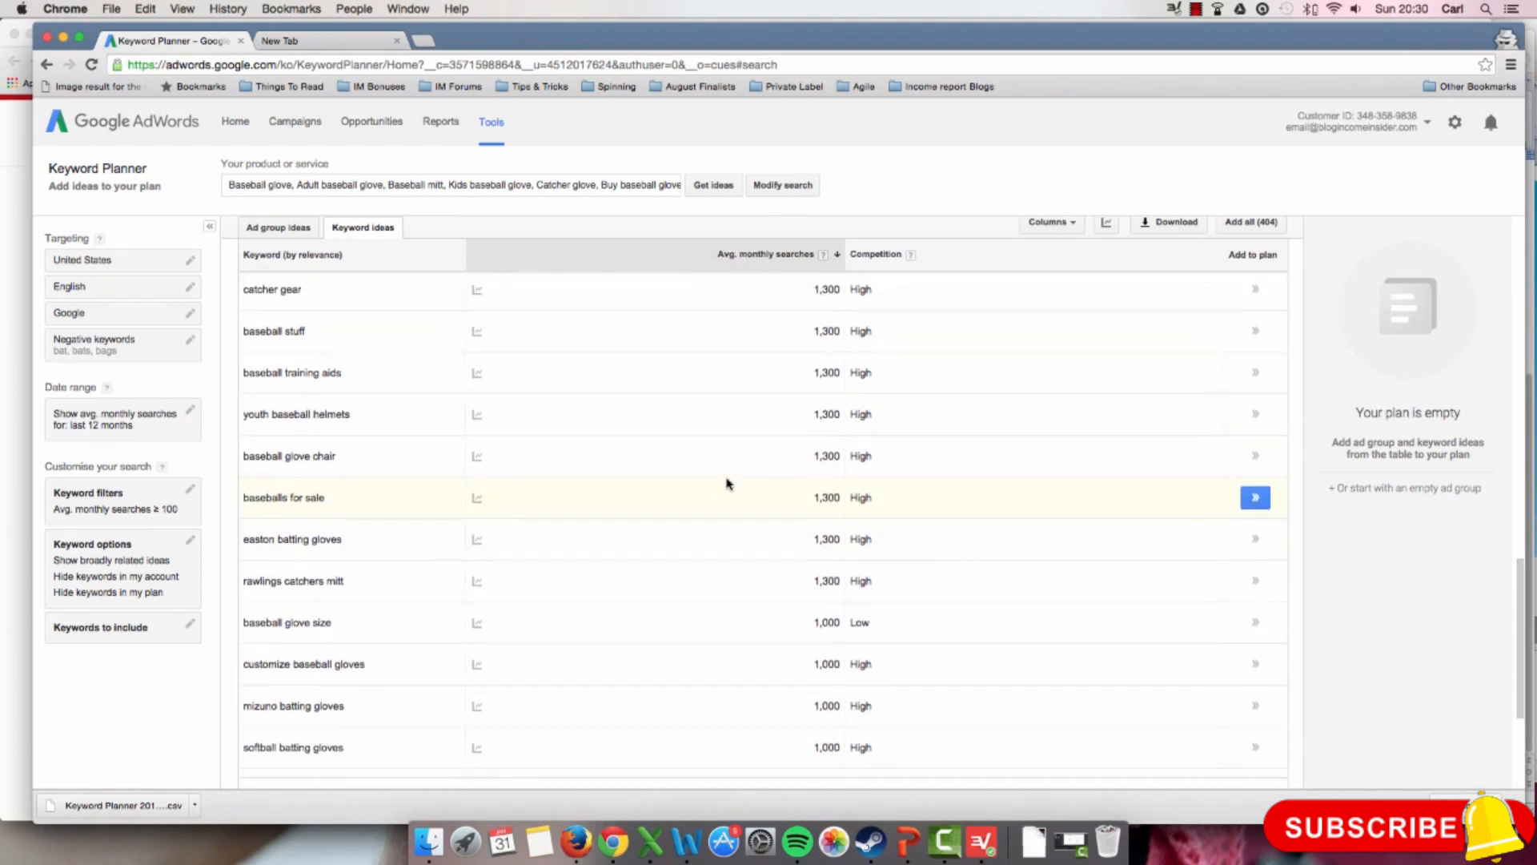
{"action": "scroll", "coordinate": [681, 407], "scroll_direction": "up", "scroll_amount": 1}
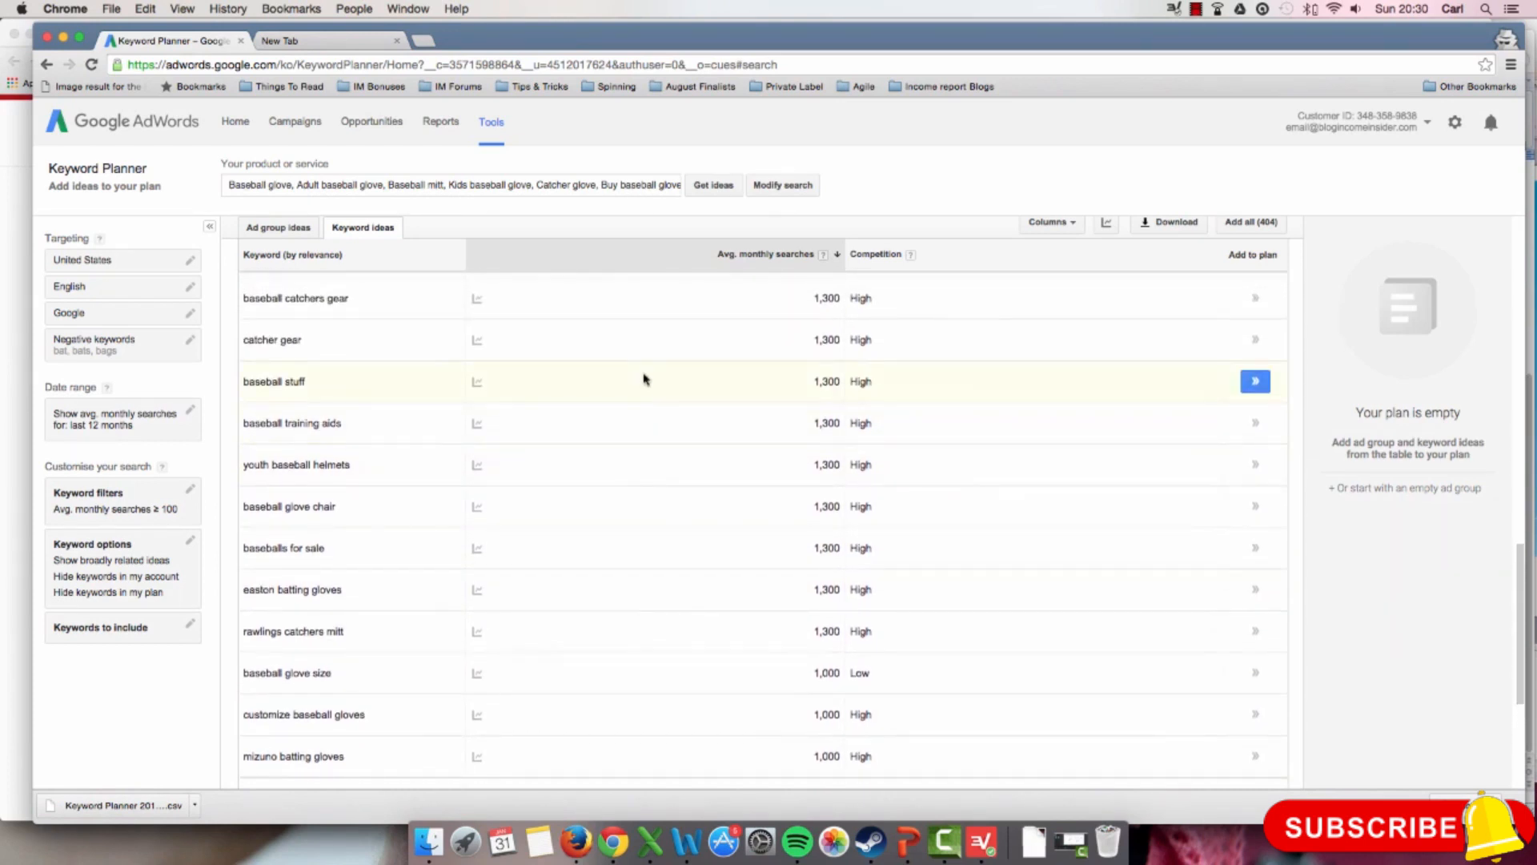
{"action": "scroll", "coordinate": [561, 384], "scroll_direction": "up", "scroll_amount": 1}
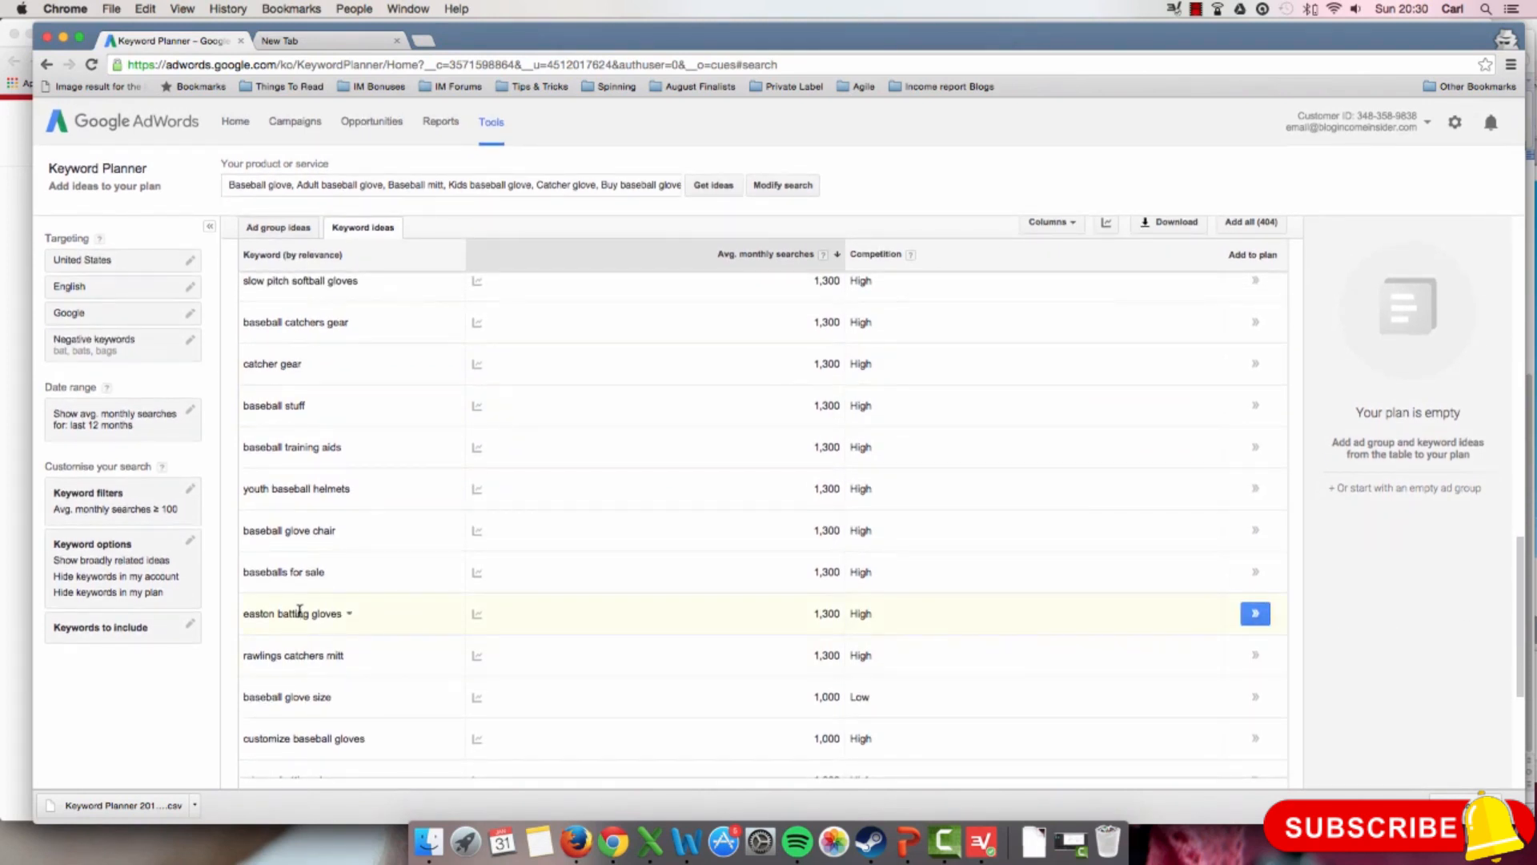
{"action": "scroll", "coordinate": [250, 622], "scroll_direction": "down", "scroll_amount": 1}
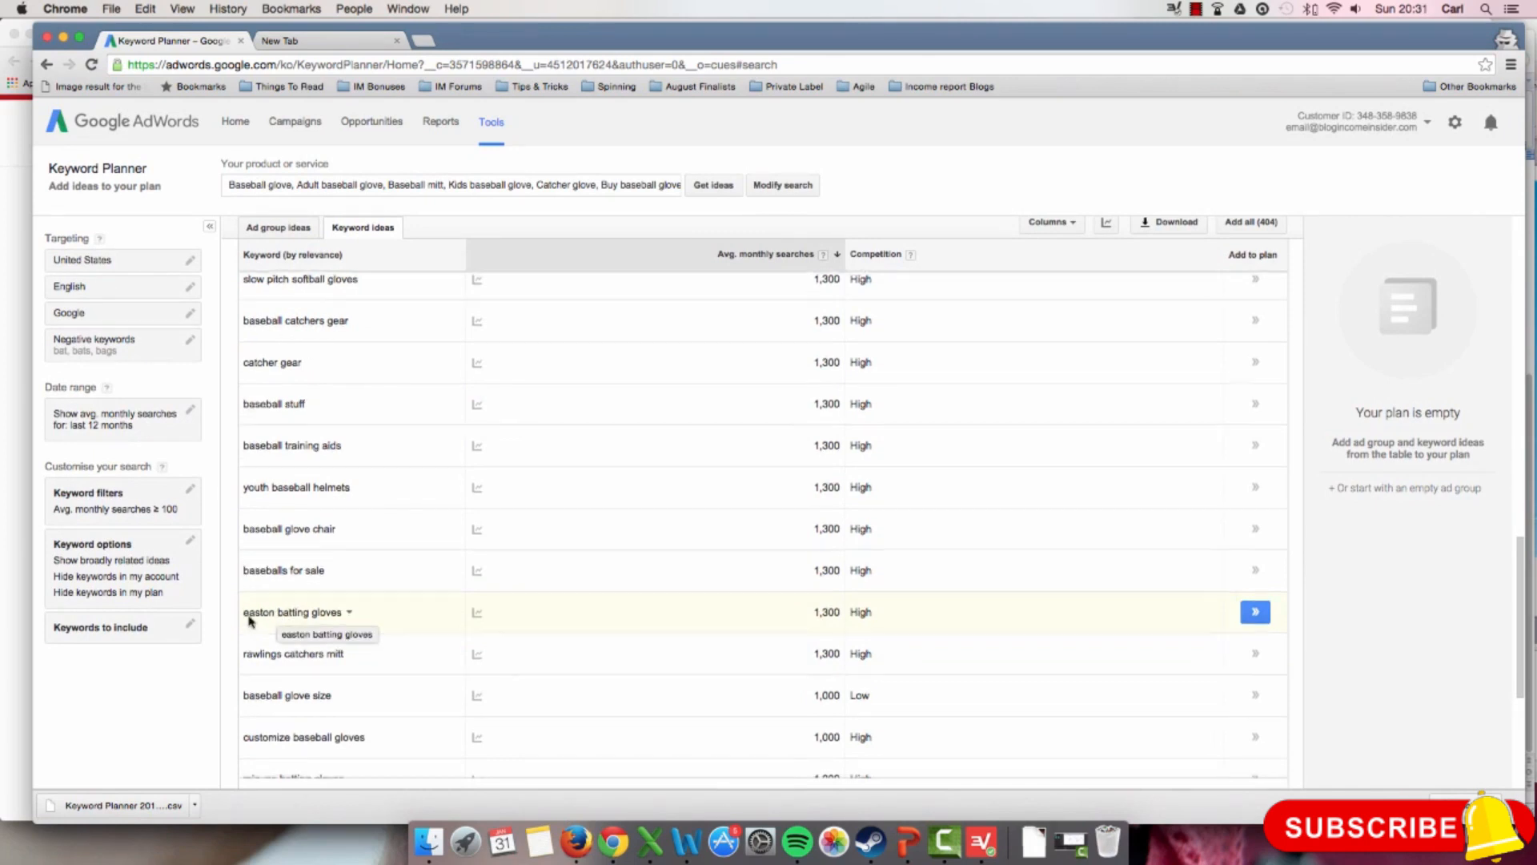
{"action": "scroll", "coordinate": [251, 622], "scroll_direction": "down", "scroll_amount": 2}
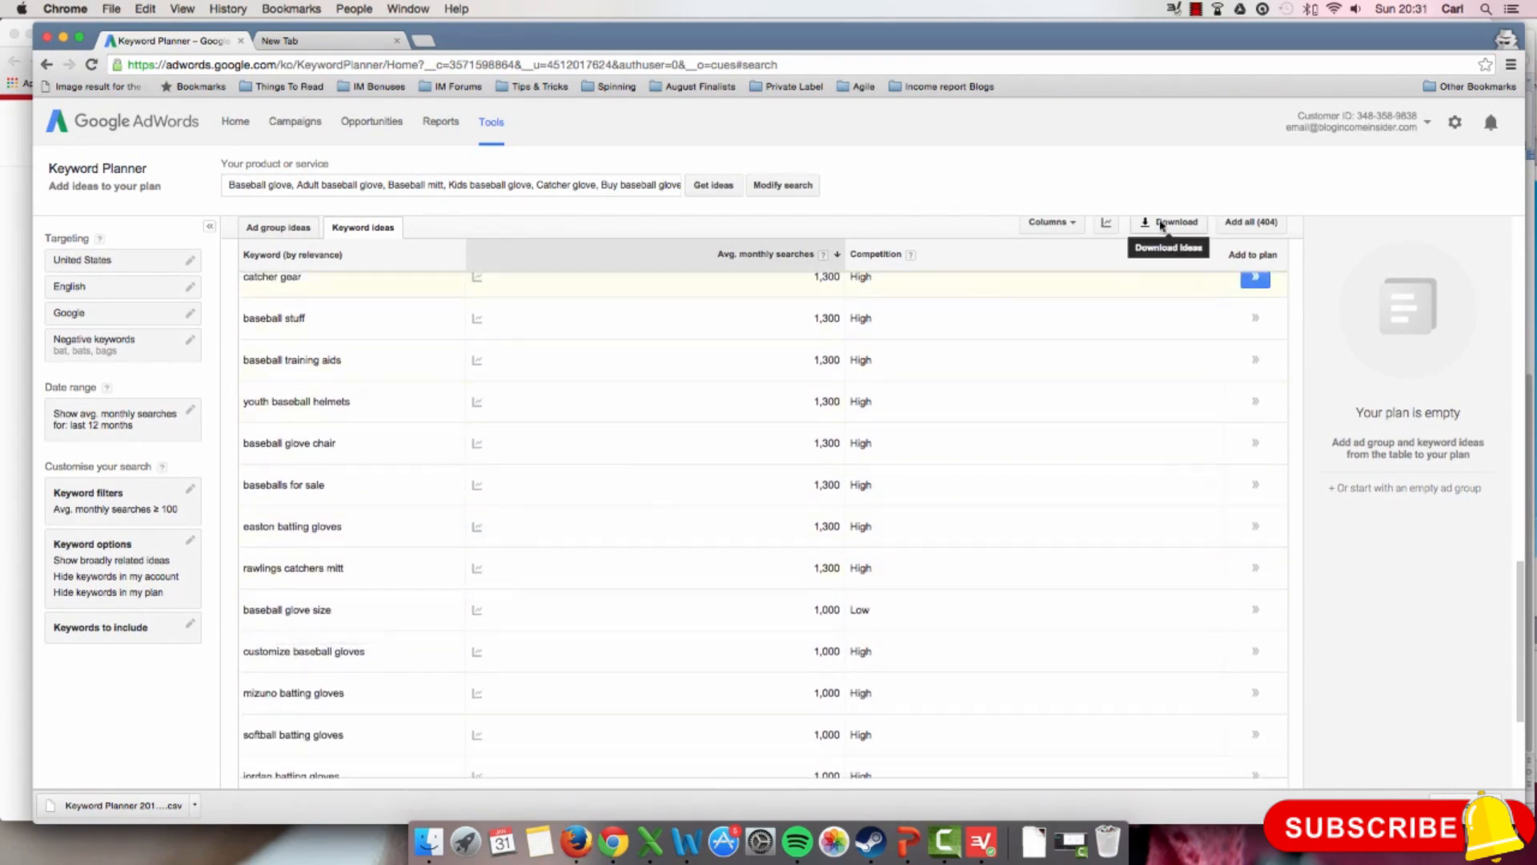
Step: Download the historical statistics of the filtered keyword ideas and save them as a CSV file
{"action": "left_click", "coordinate": [1162, 225]}
{"action": "left_click", "coordinate": [569, 541]}
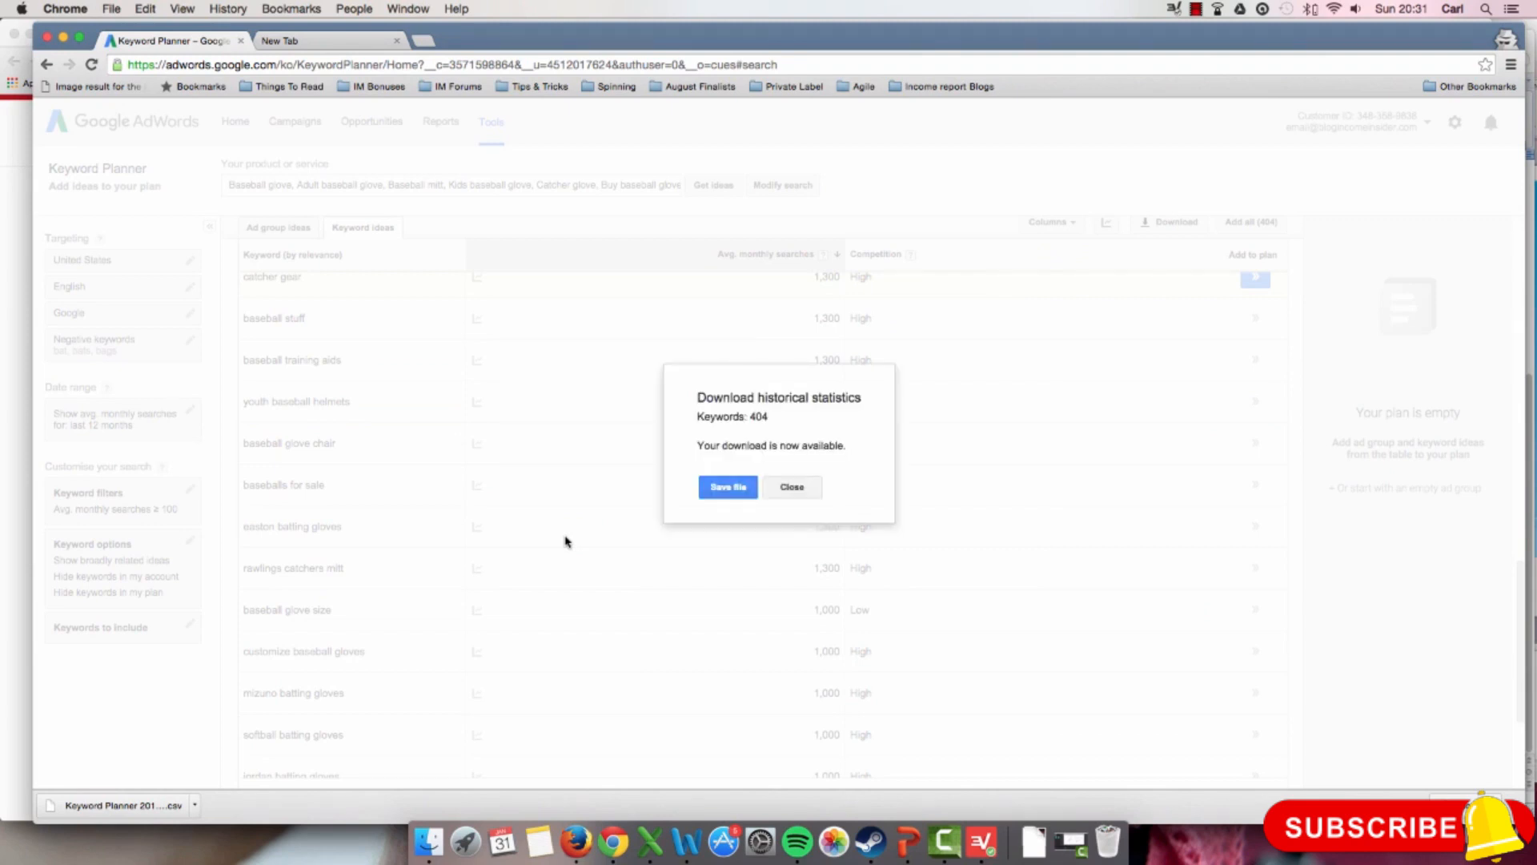
{"action": "left_click", "coordinate": [716, 497]}
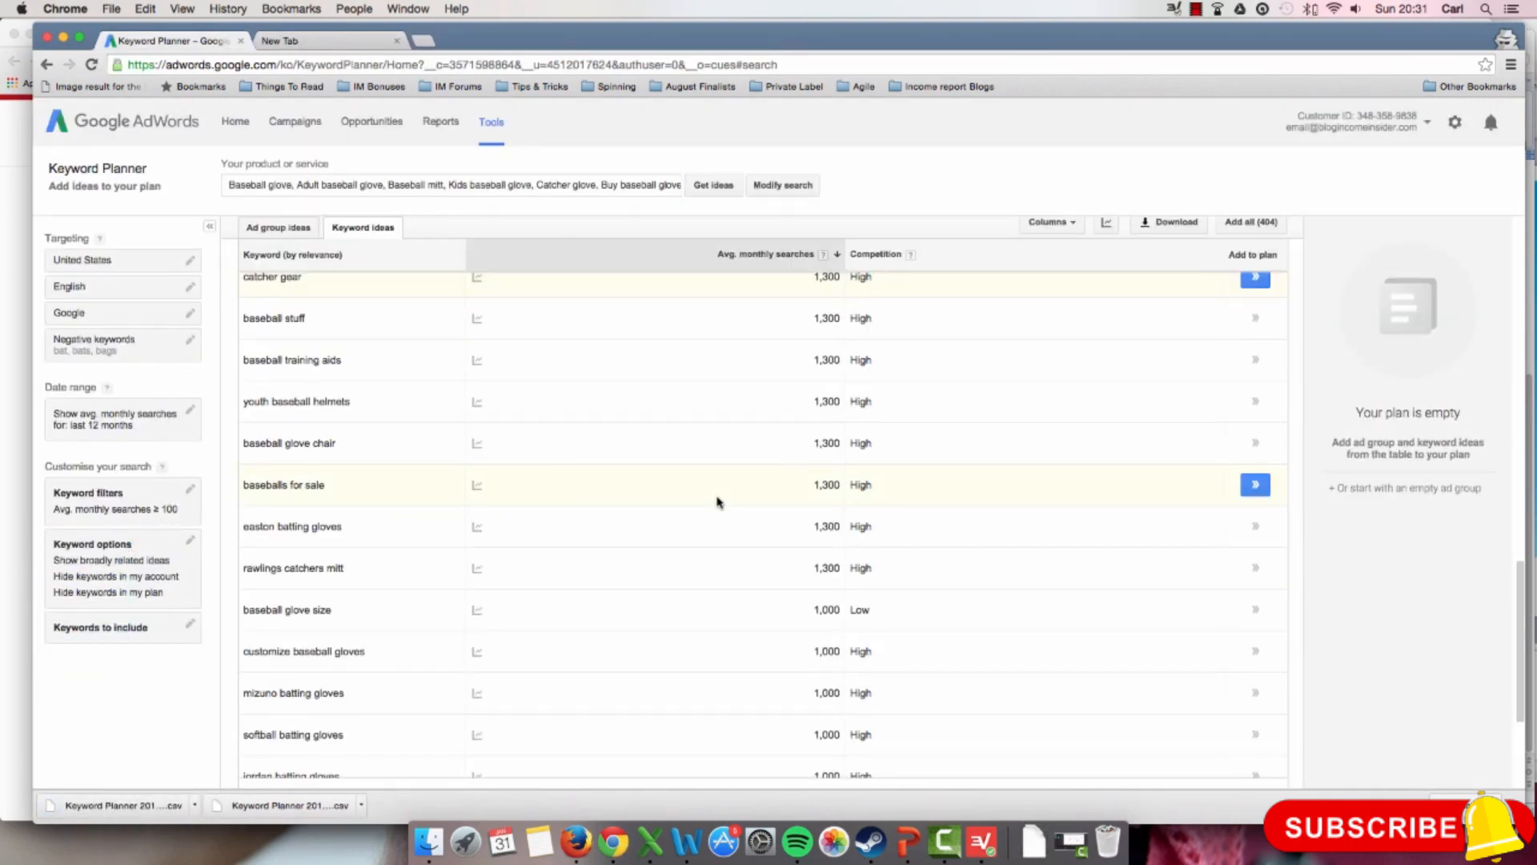
{"action": "scroll", "coordinate": [718, 502], "scroll_direction": "up", "scroll_amount": 2}
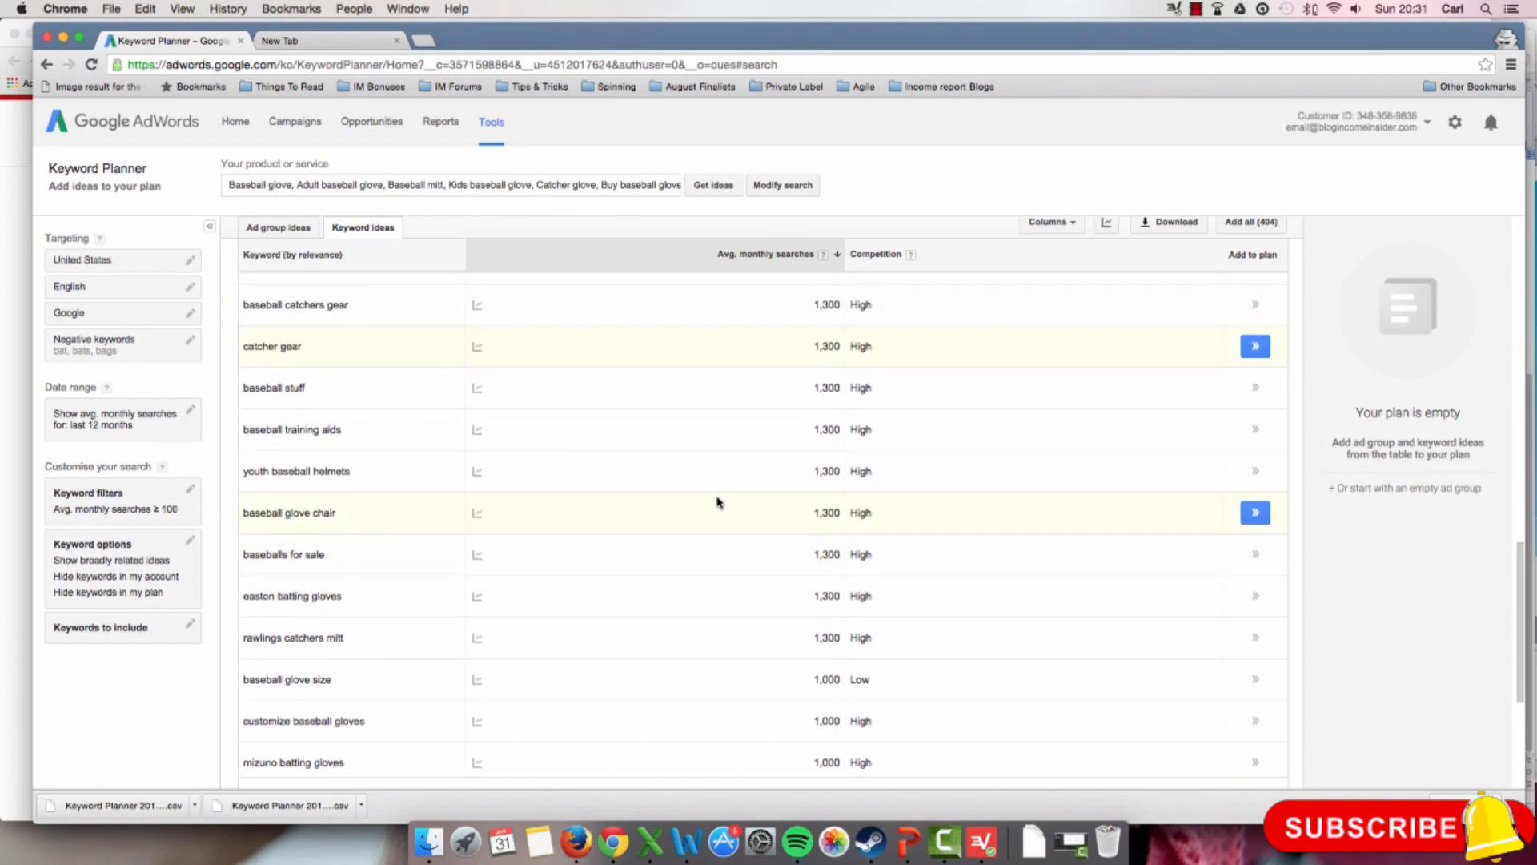
{"action": "scroll", "coordinate": [718, 502], "scroll_direction": "up", "scroll_amount": 3}
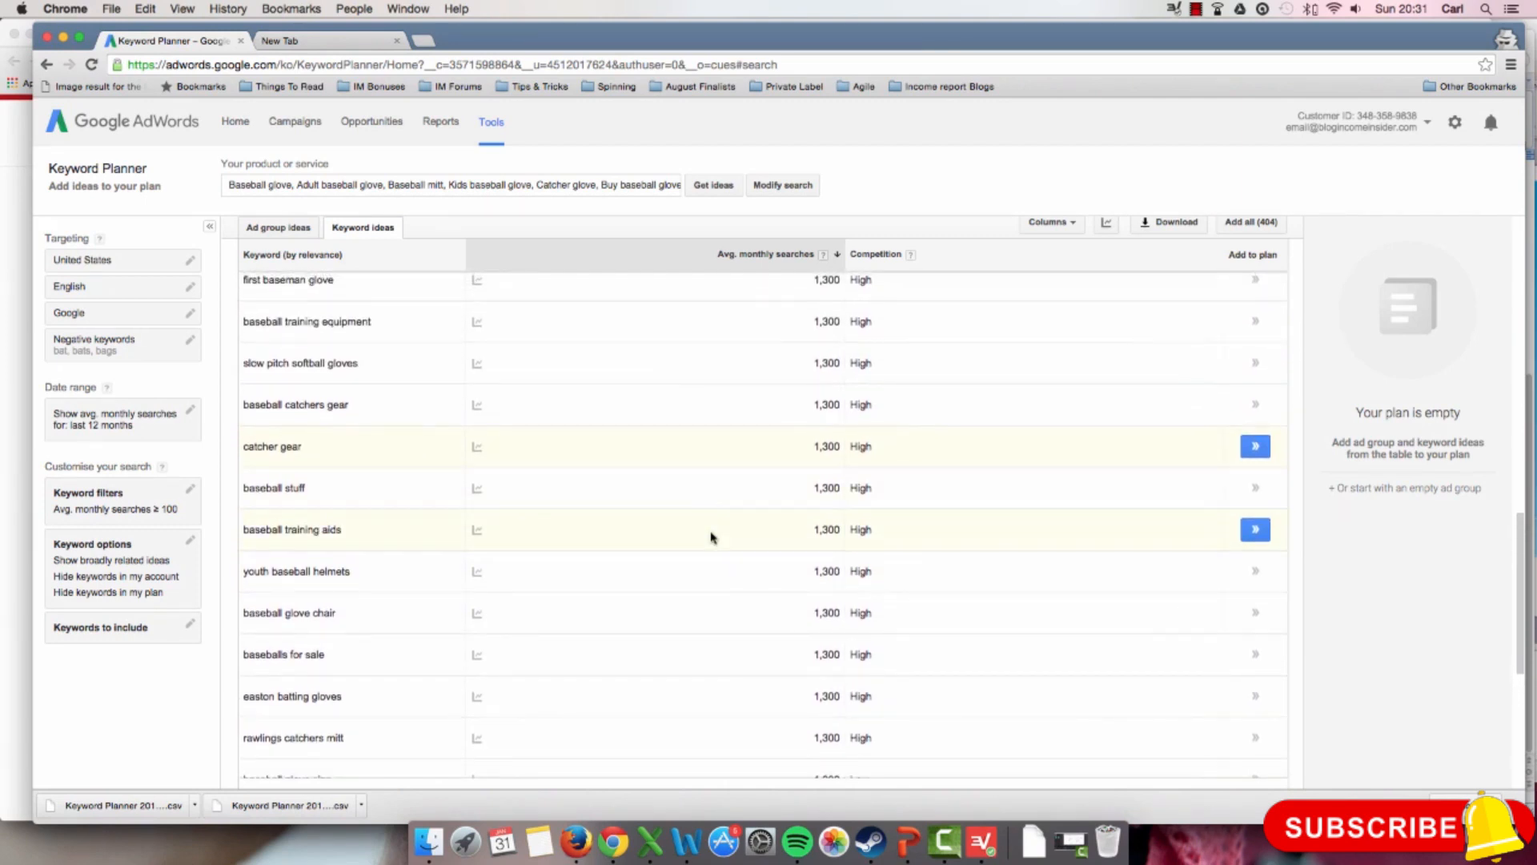
{"action": "scroll", "coordinate": [714, 533], "scroll_direction": "up", "scroll_amount": 3}
{"action": "scroll", "coordinate": [714, 532], "scroll_direction": "down", "scroll_amount": 5}
{"action": "scroll", "coordinate": [715, 533], "scroll_direction": "down", "scroll_amount": 10}
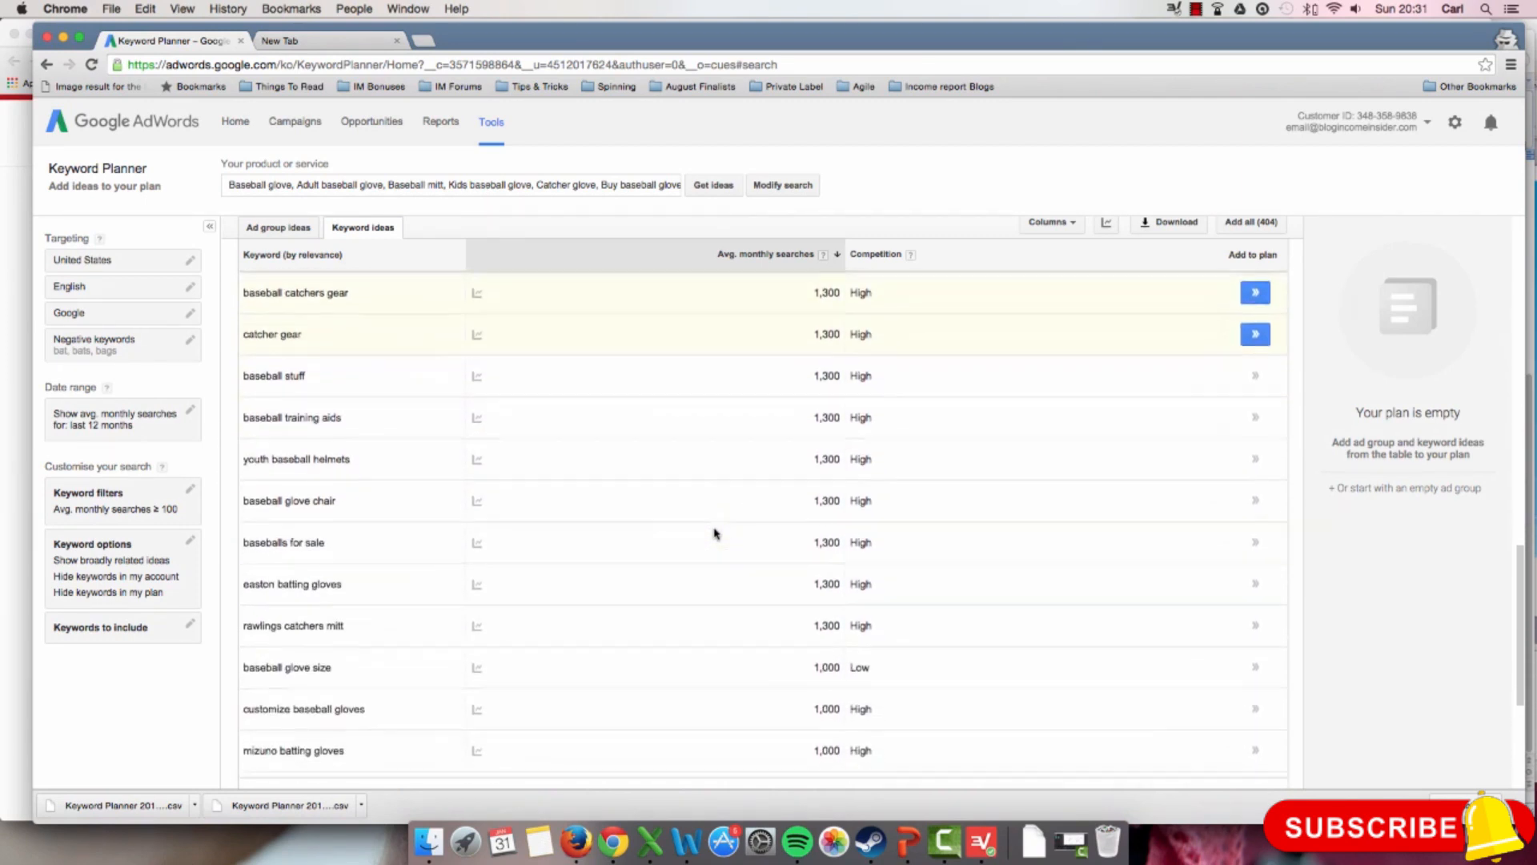
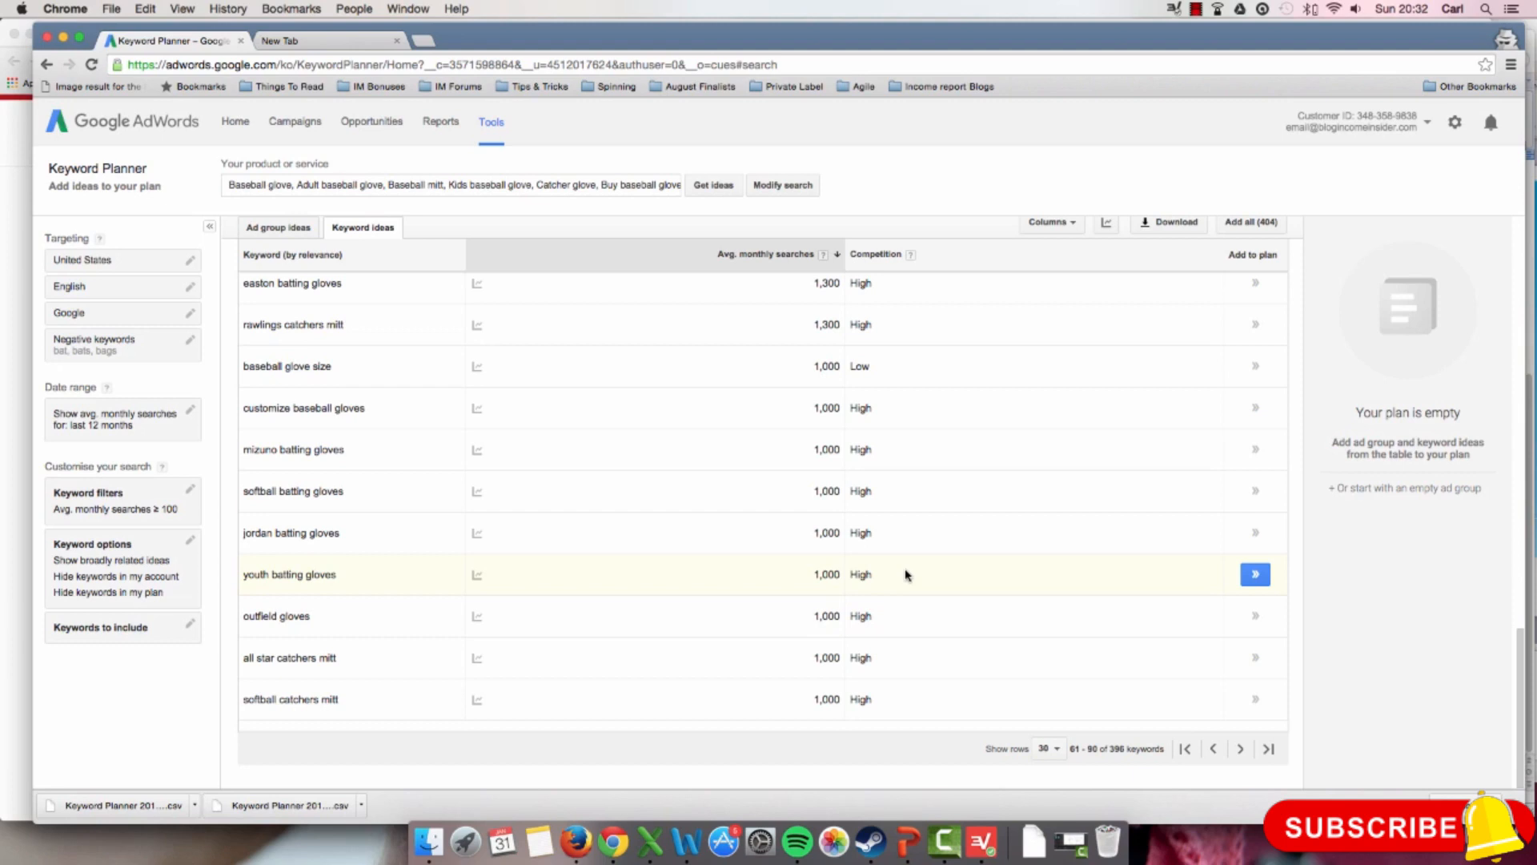
Step: Set the keyword options to only show ideas closely related to the search terms, and save the change
{"action": "scroll", "coordinate": [907, 575], "scroll_direction": "up", "scroll_amount": 1}
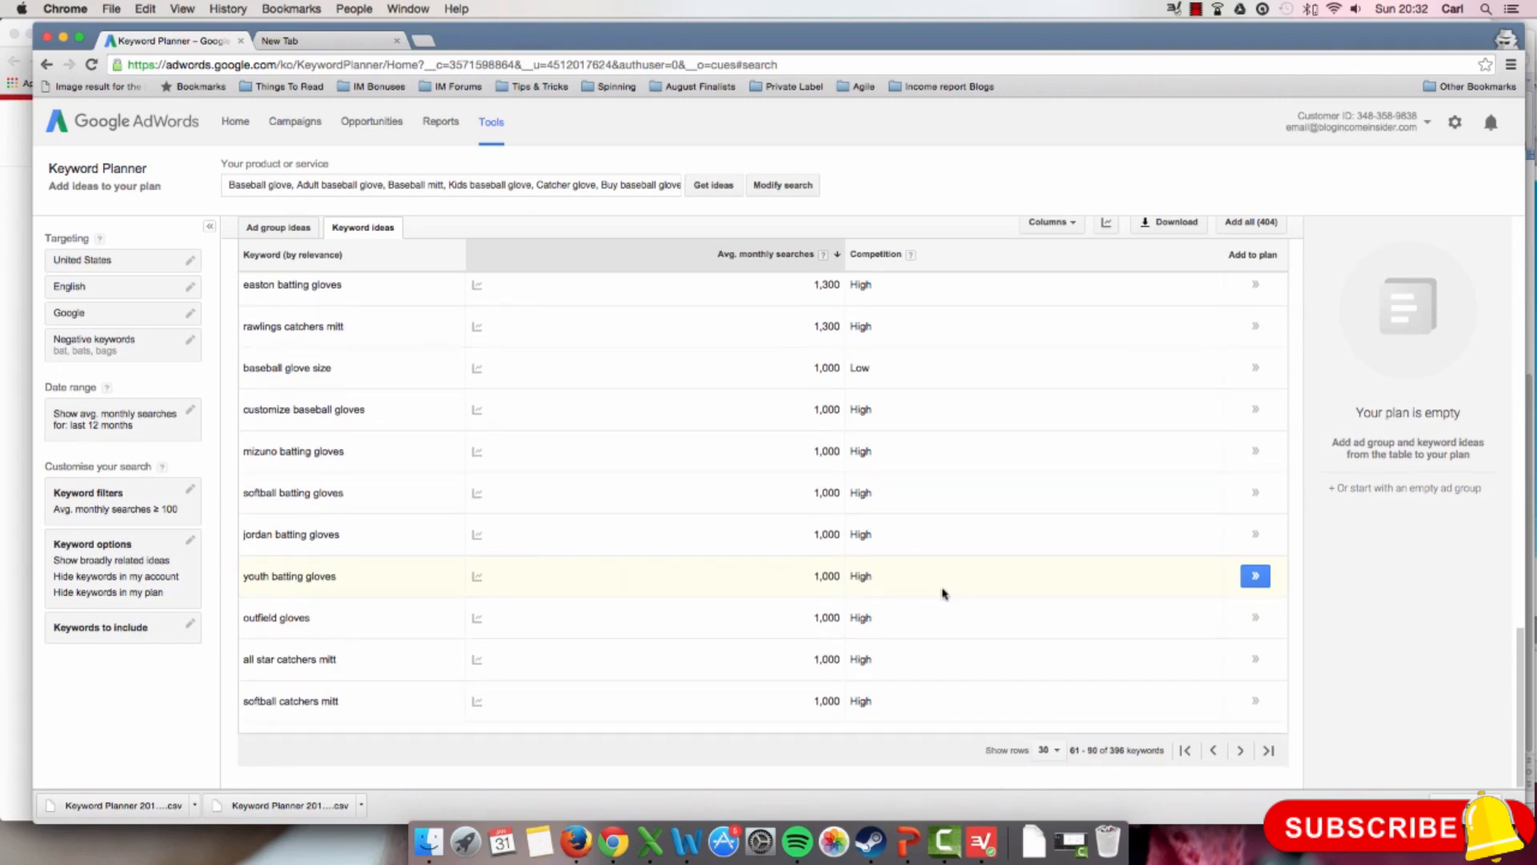
{"action": "scroll", "coordinate": [943, 591], "scroll_direction": "down", "scroll_amount": 1}
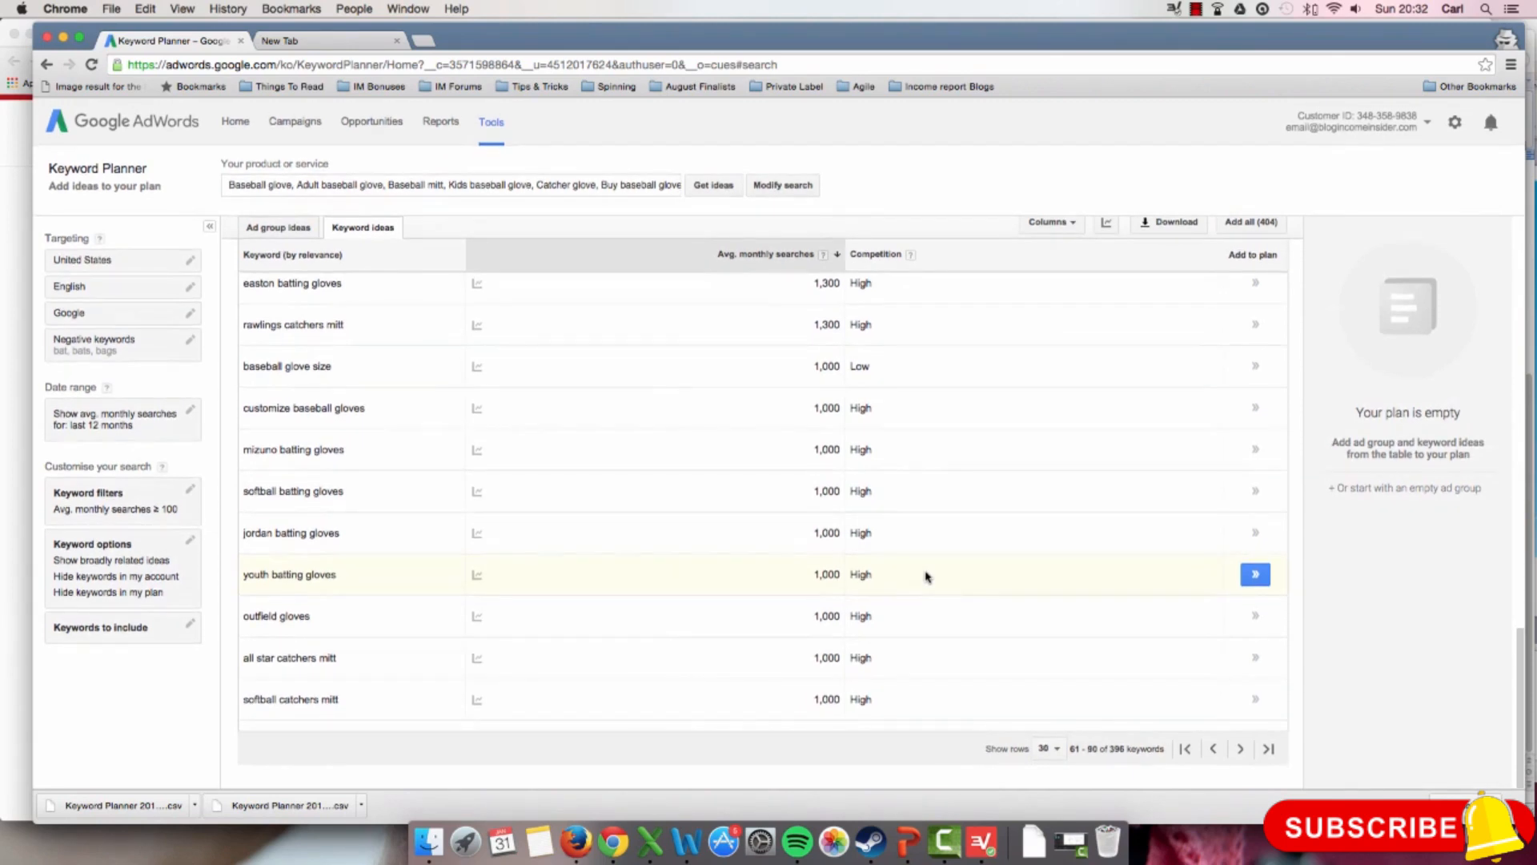
{"action": "left_click", "coordinate": [133, 547]}
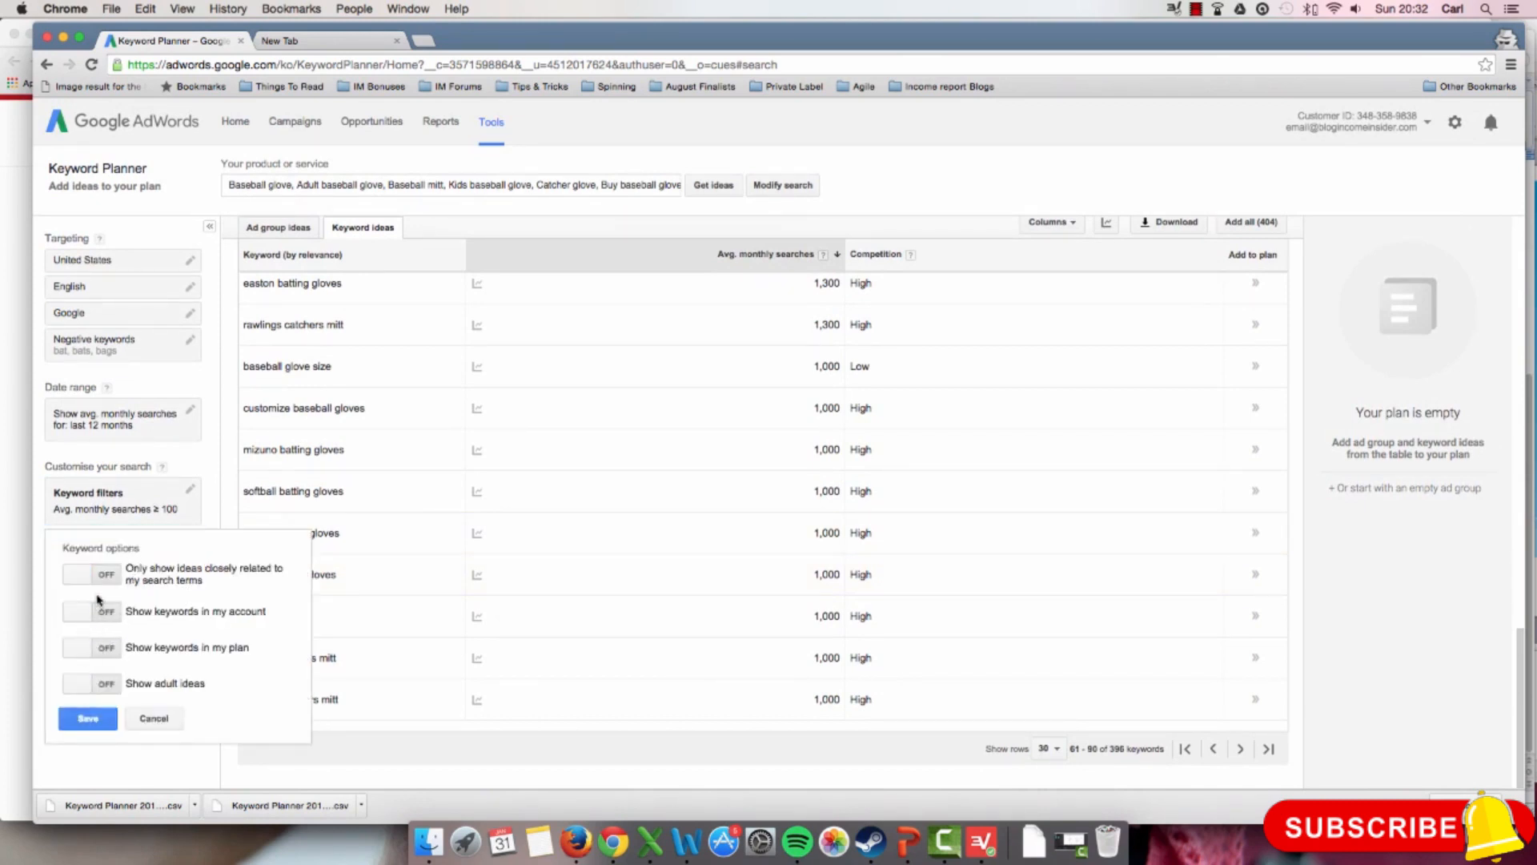
{"action": "left_click_drag", "start_coordinate": [126, 569], "coordinate": [204, 584]}
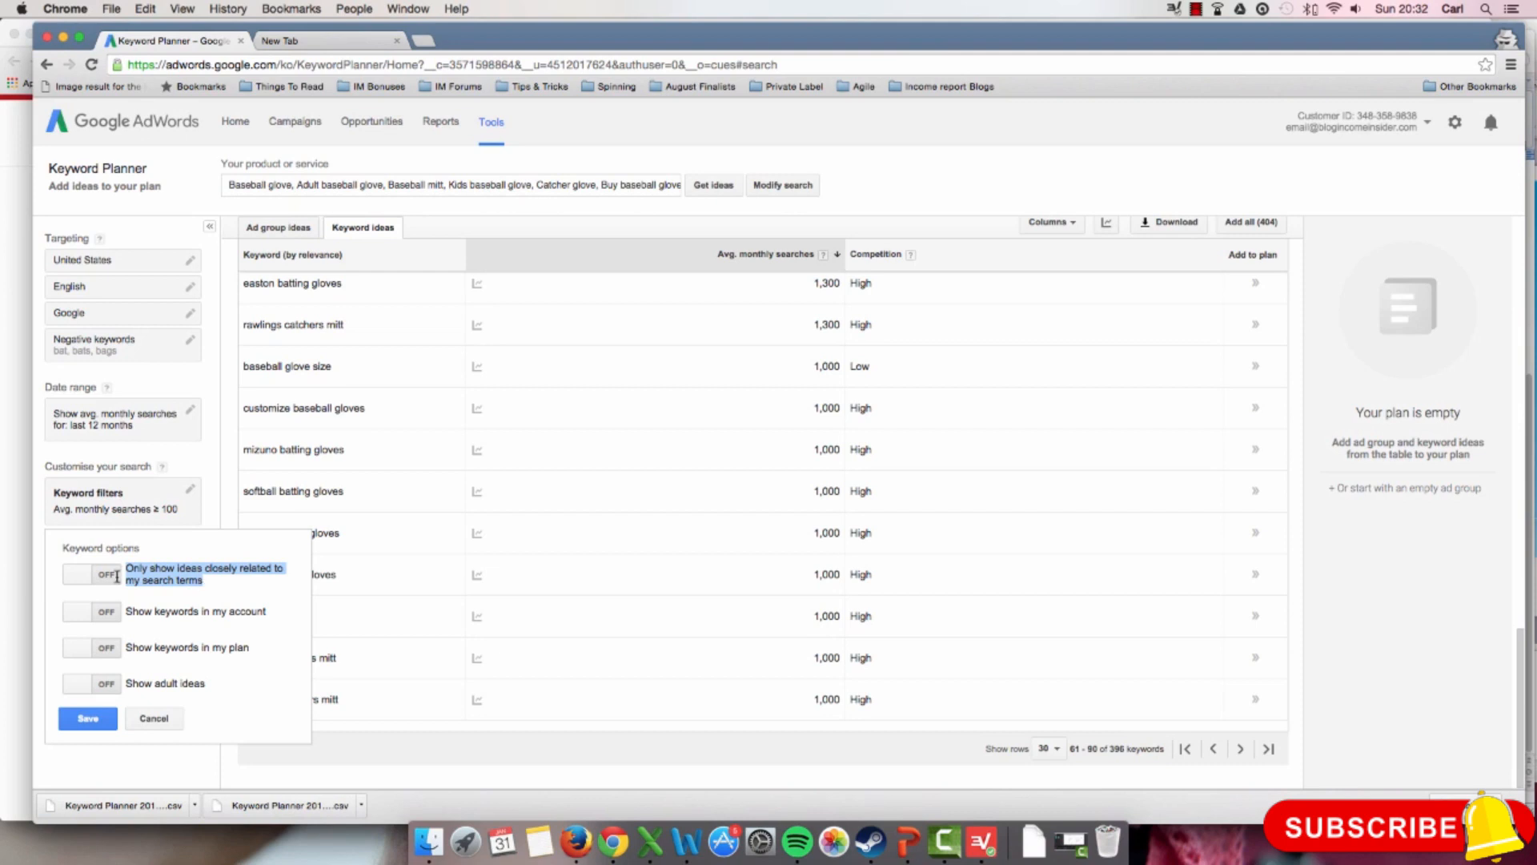
{"action": "left_click", "coordinate": [81, 577]}
{"action": "left_click", "coordinate": [88, 718]}
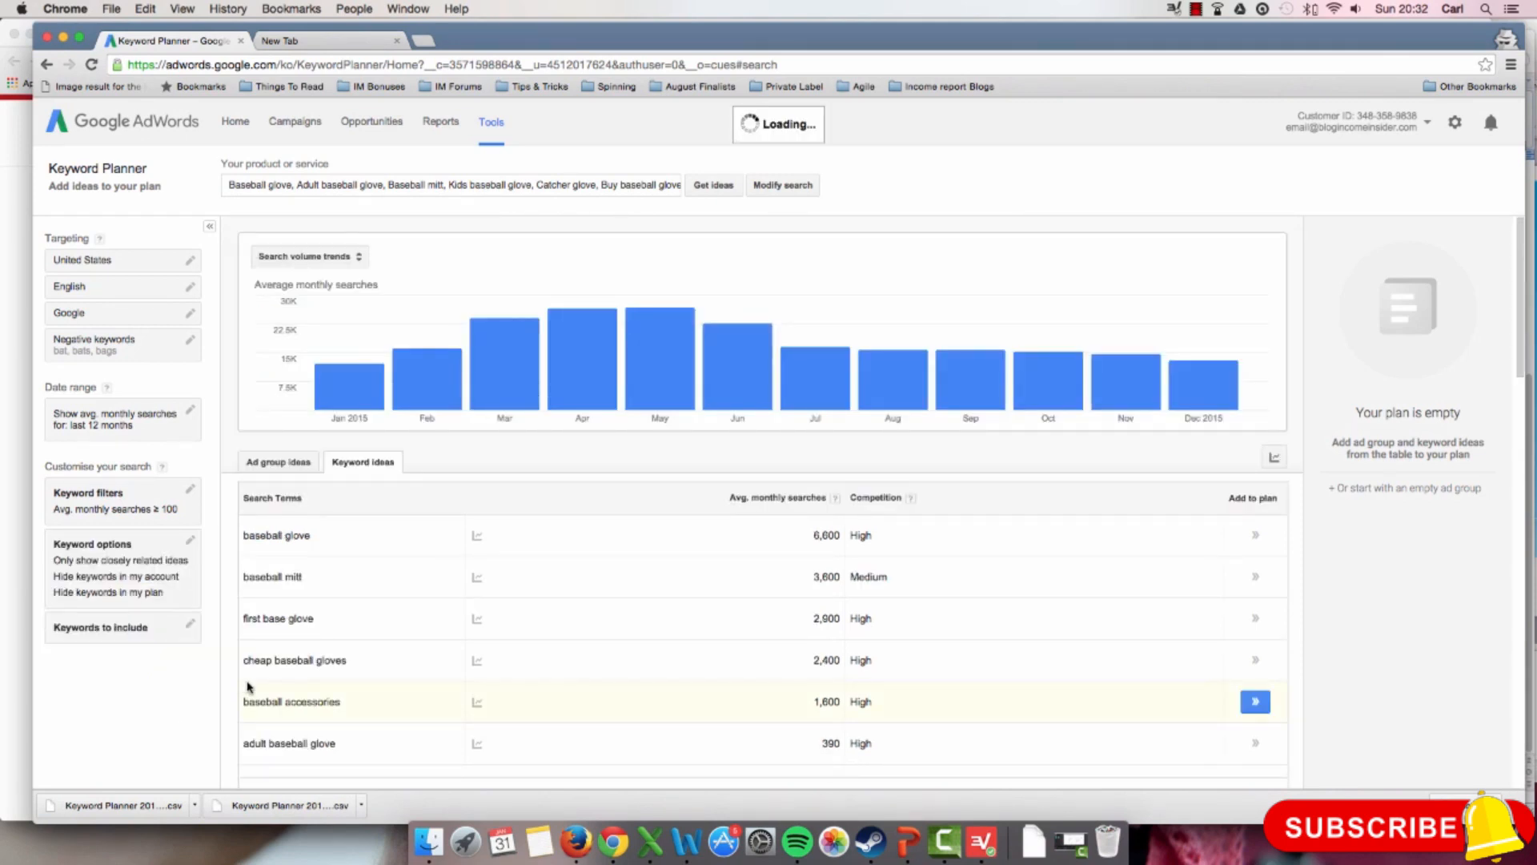
Step: Examine the search terms and the first page of closely related keyword ideas, checking relevance, average monthly searches and competition
{"action": "scroll", "coordinate": [932, 670], "scroll_direction": "down", "scroll_amount": 2}
{"action": "scroll", "coordinate": [937, 671], "scroll_direction": "down", "scroll_amount": 7}
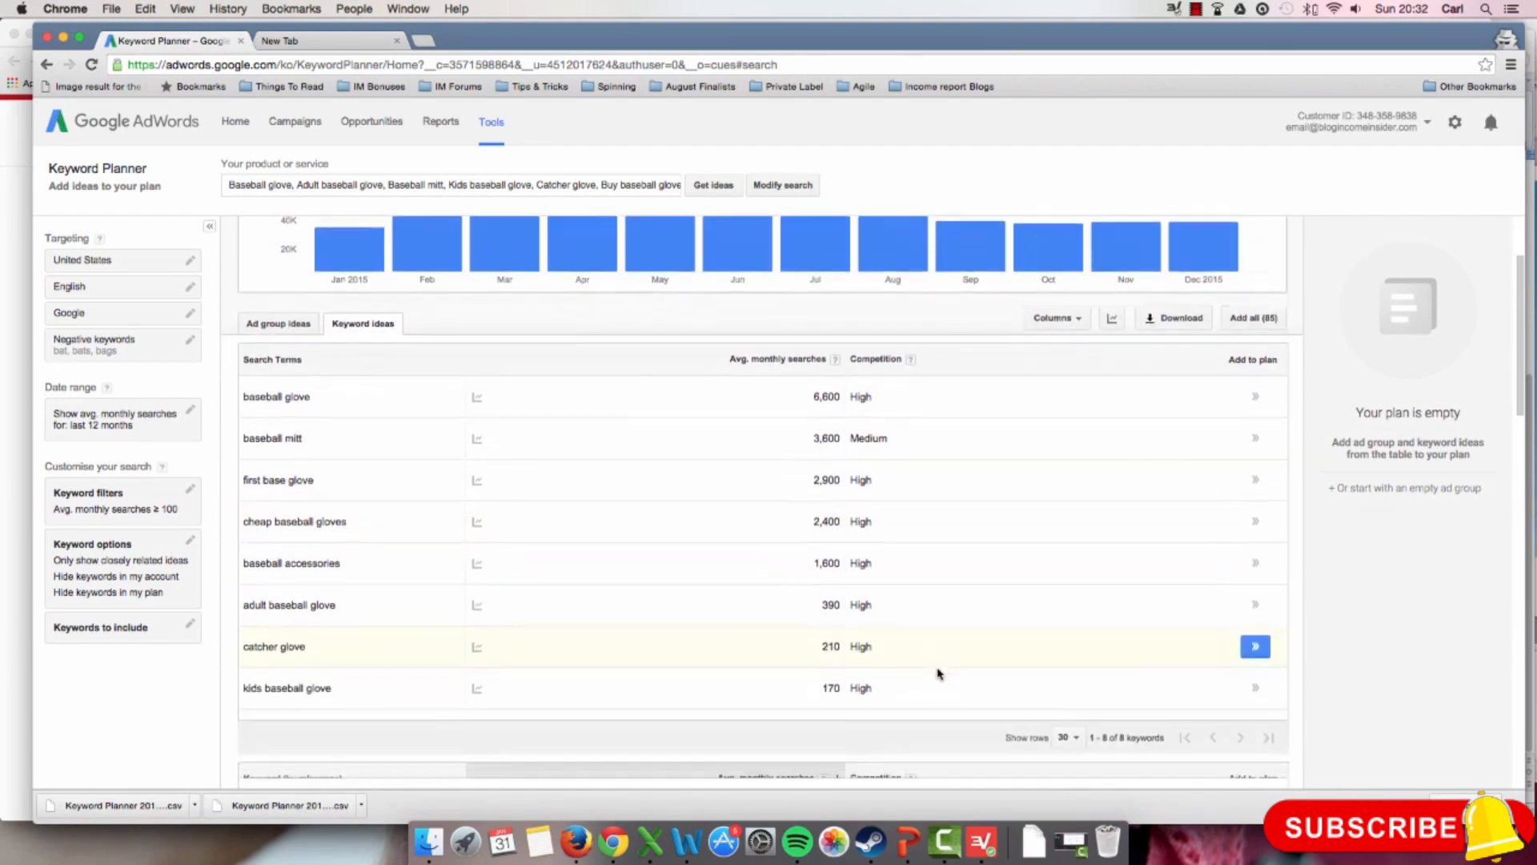
{"action": "scroll", "coordinate": [939, 673], "scroll_direction": "down", "scroll_amount": 20}
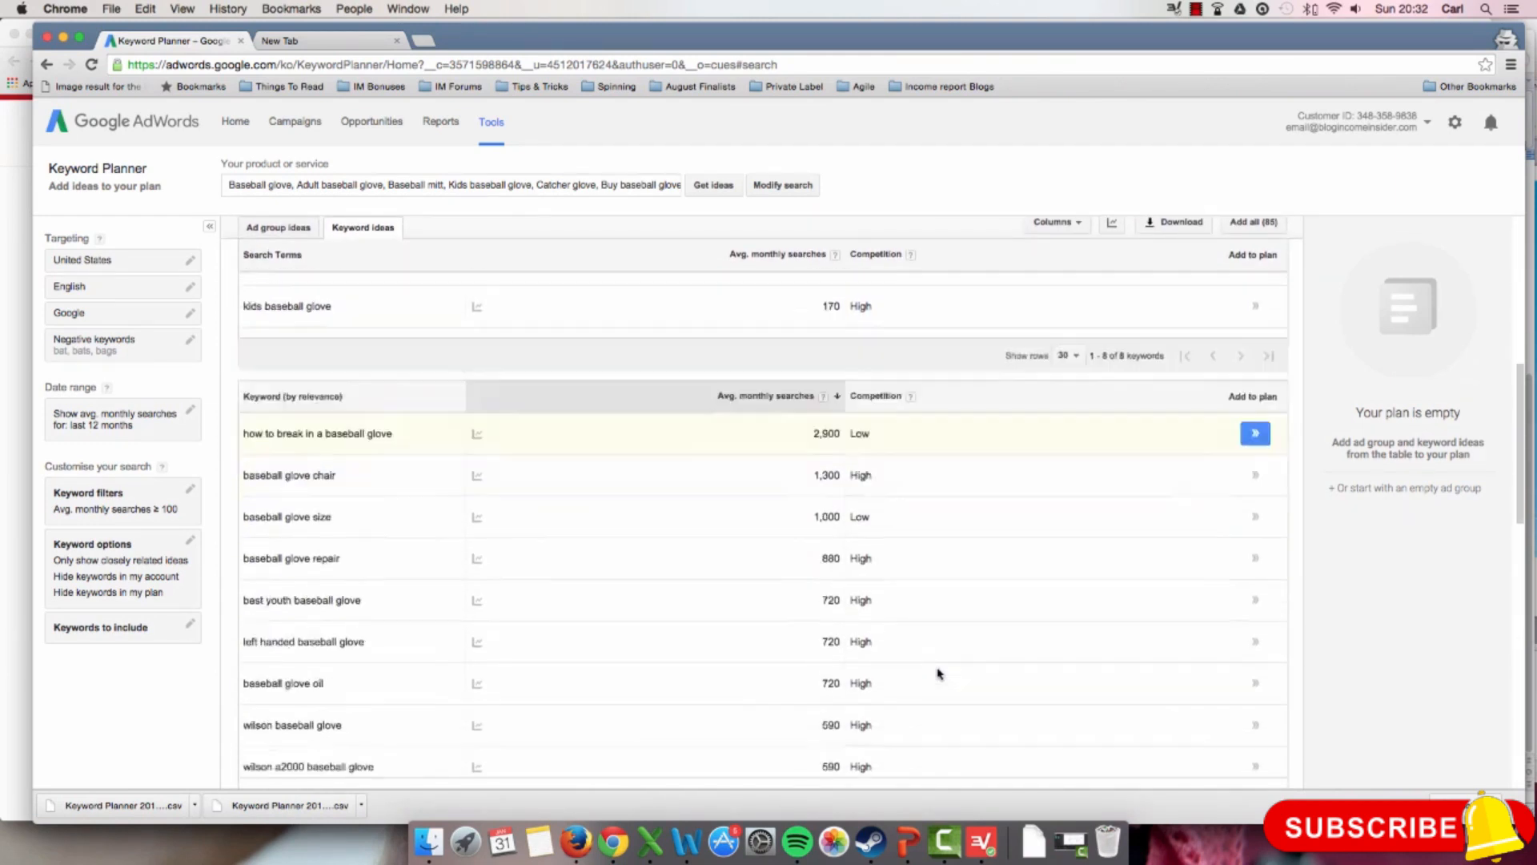
{"action": "scroll", "coordinate": [936, 671], "scroll_direction": "down", "scroll_amount": 4}
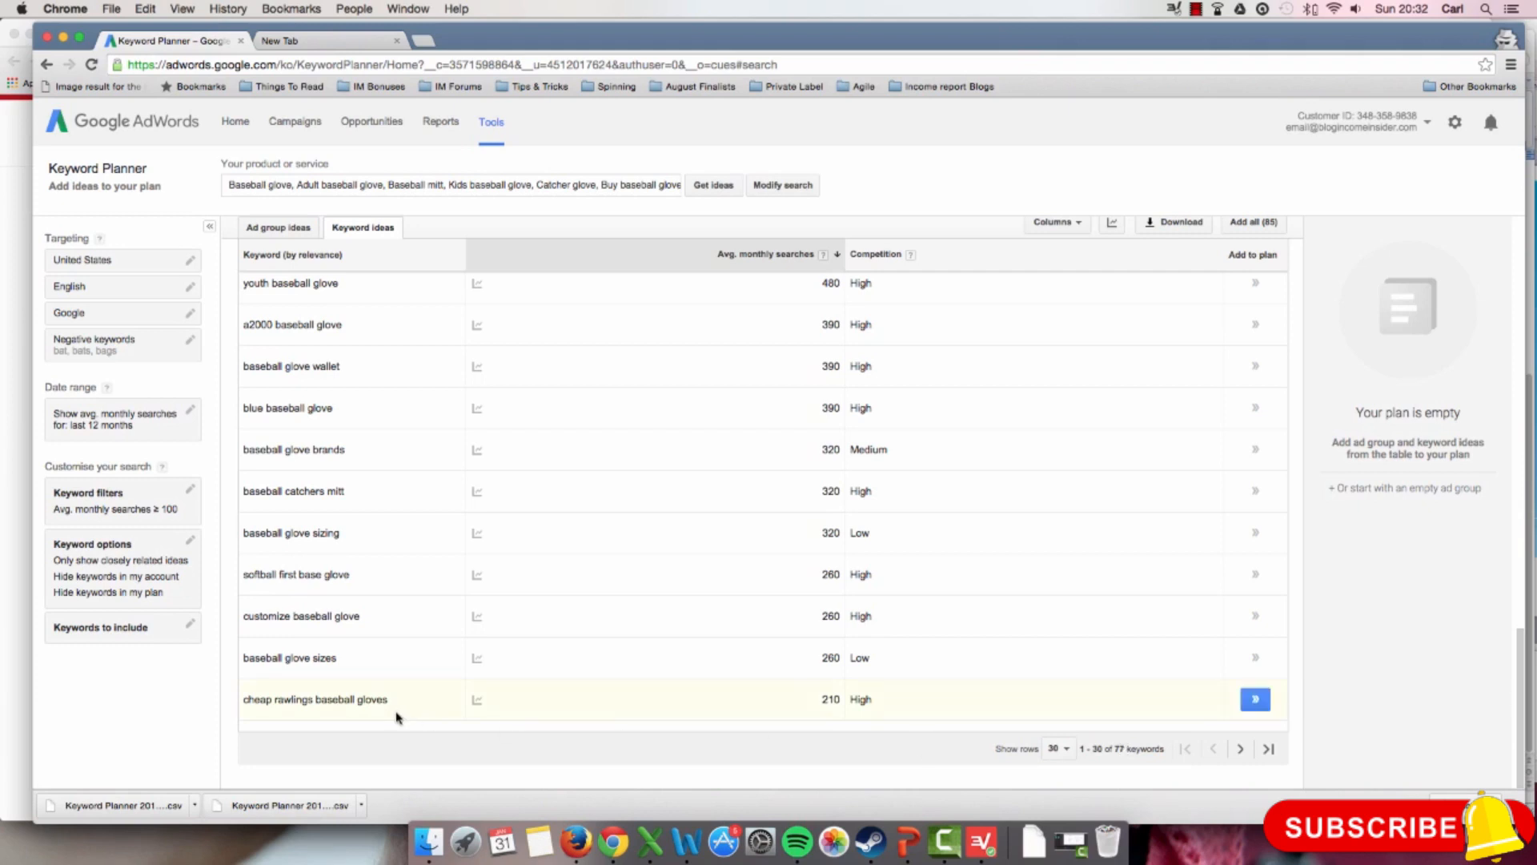
{"action": "scroll", "coordinate": [386, 718], "scroll_direction": "up", "scroll_amount": 2}
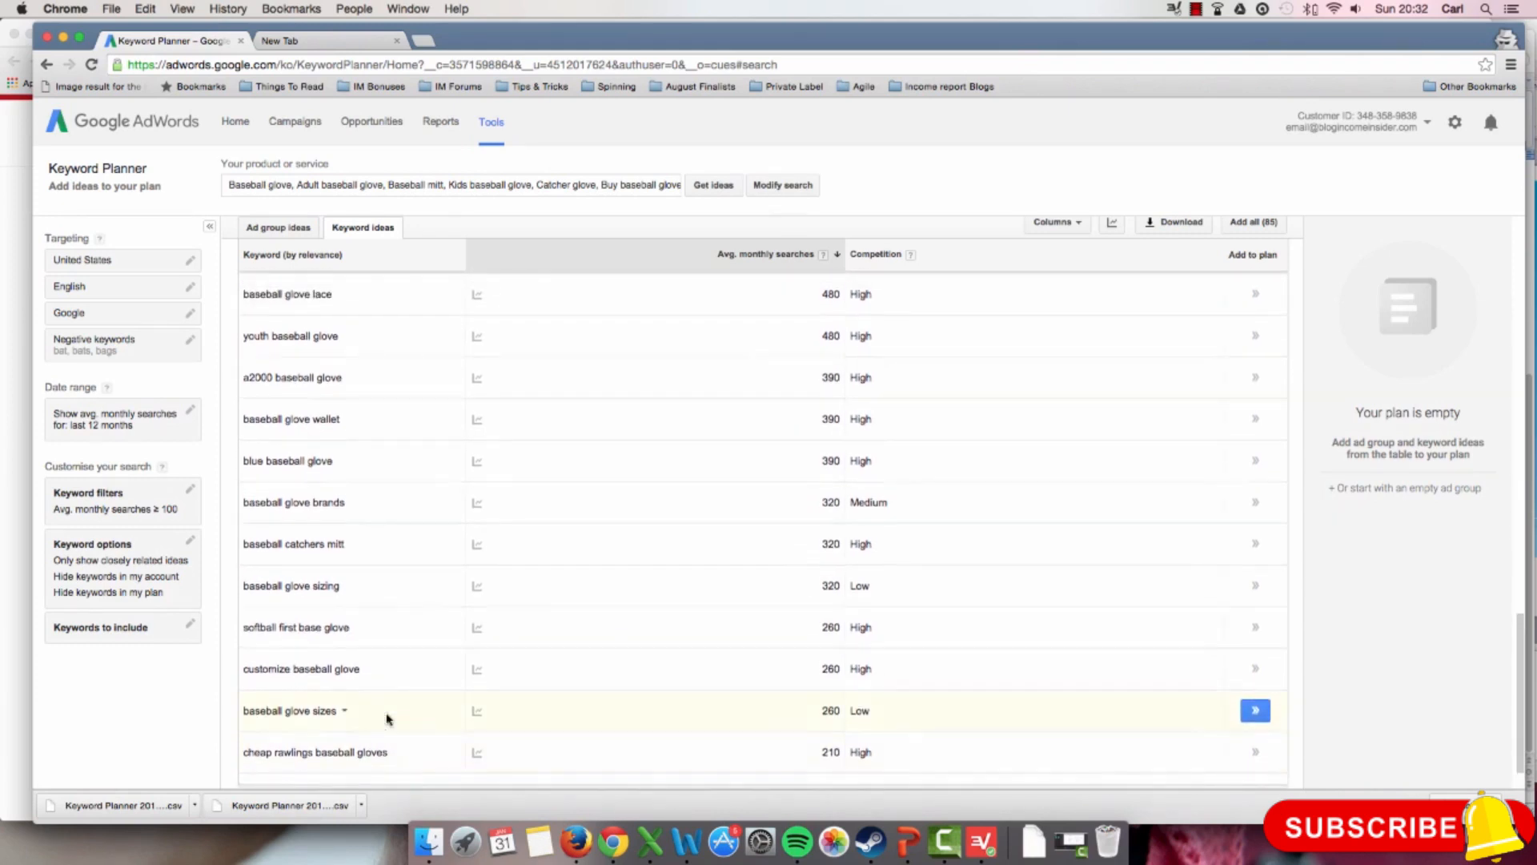
{"action": "scroll", "coordinate": [389, 721], "scroll_direction": "down", "scroll_amount": 1}
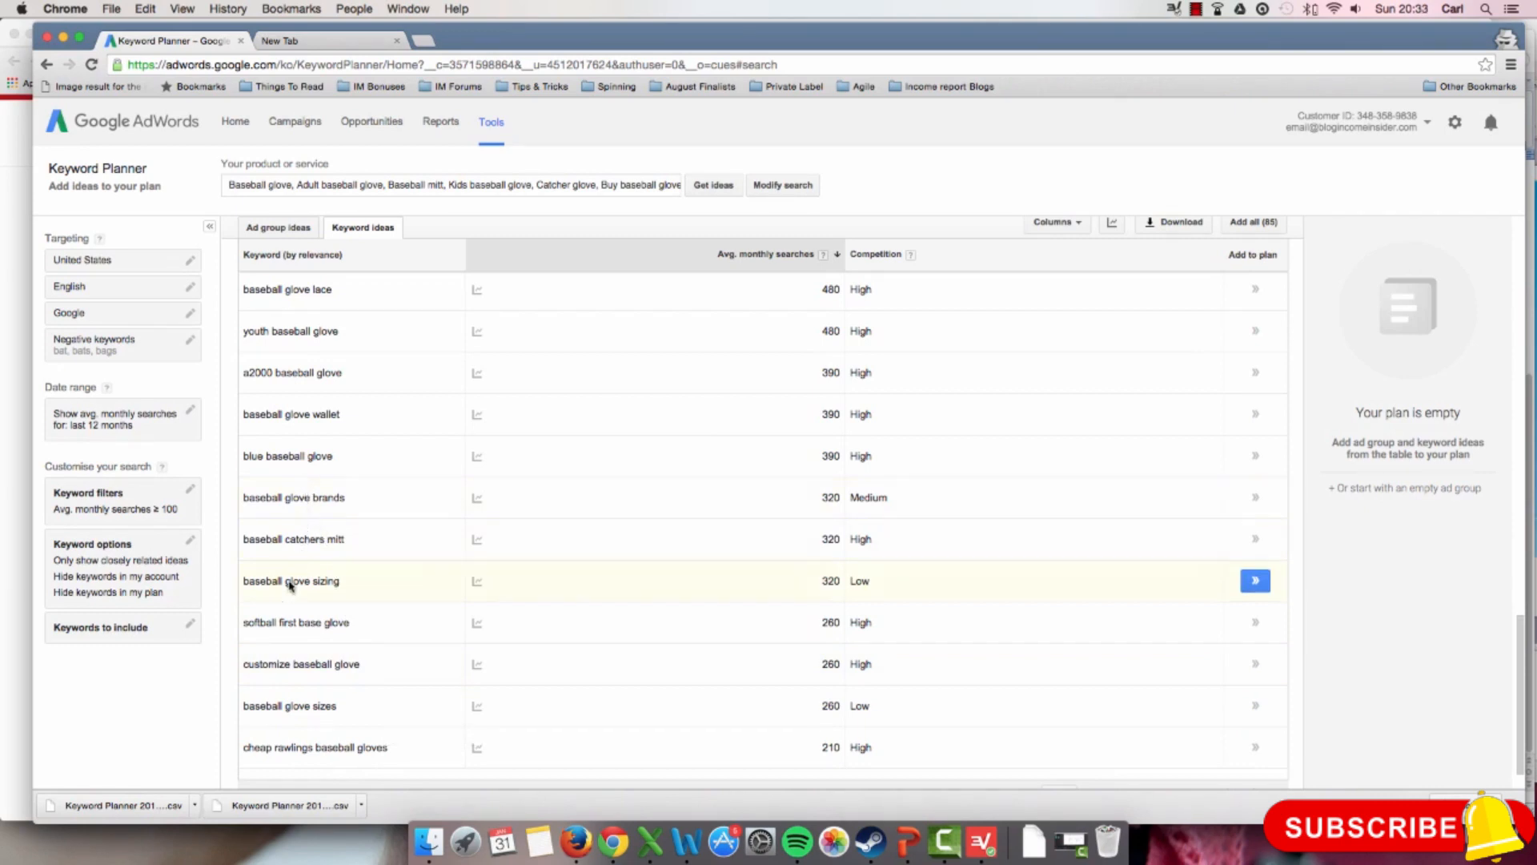
{"action": "scroll", "coordinate": [284, 621], "scroll_direction": "down", "scroll_amount": 1}
{"action": "scroll", "coordinate": [284, 622], "scroll_direction": "down", "scroll_amount": 1}
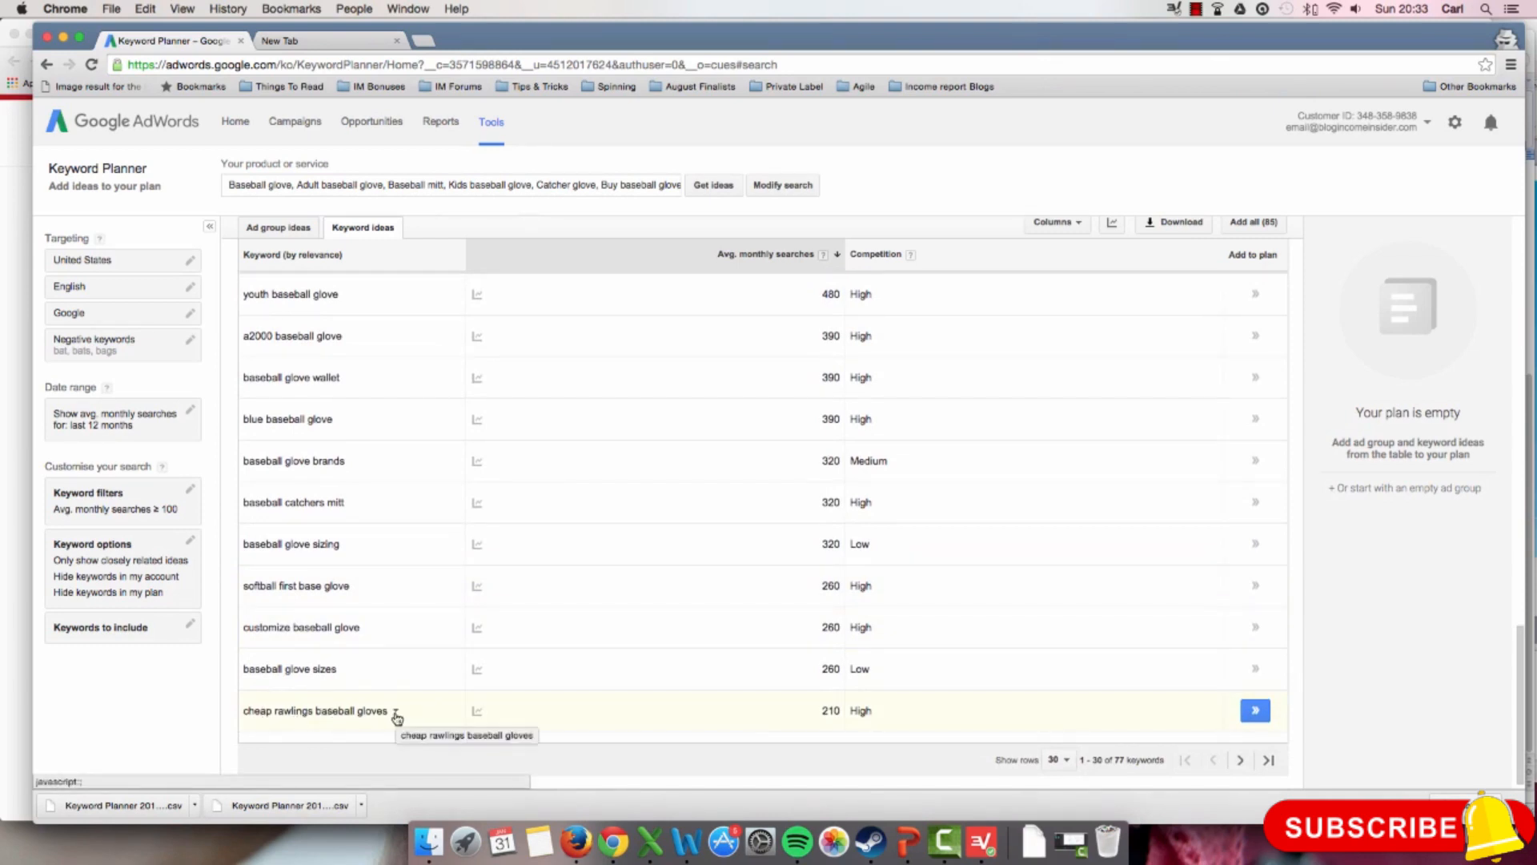
Step: Download the historical statistics of the closely related keyword ideas in Excel CSV format and save the file
{"action": "left_click", "coordinate": [1171, 225]}
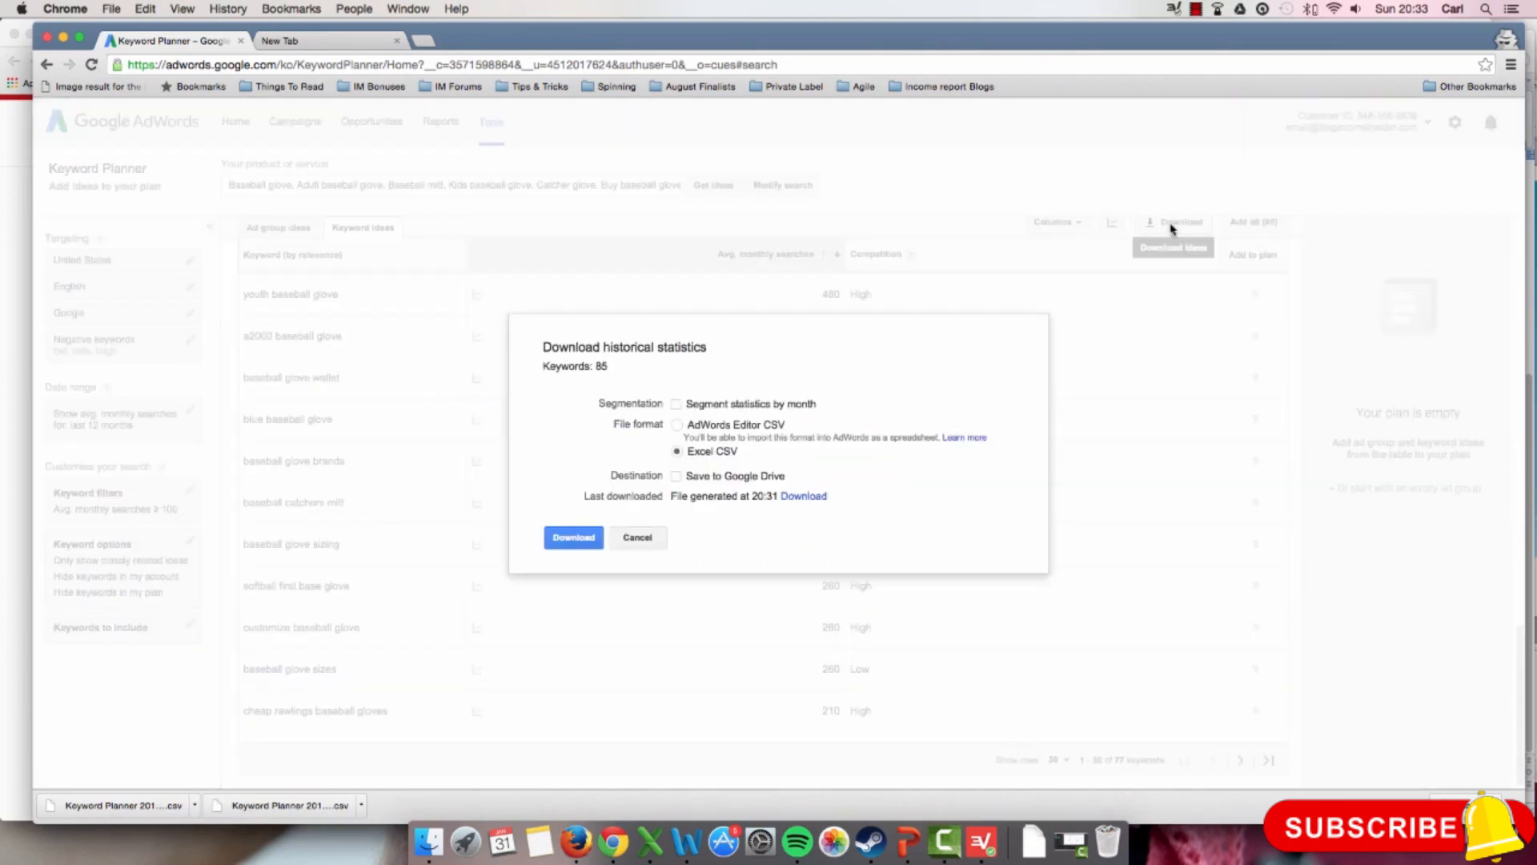
{"action": "left_click", "coordinate": [572, 538]}
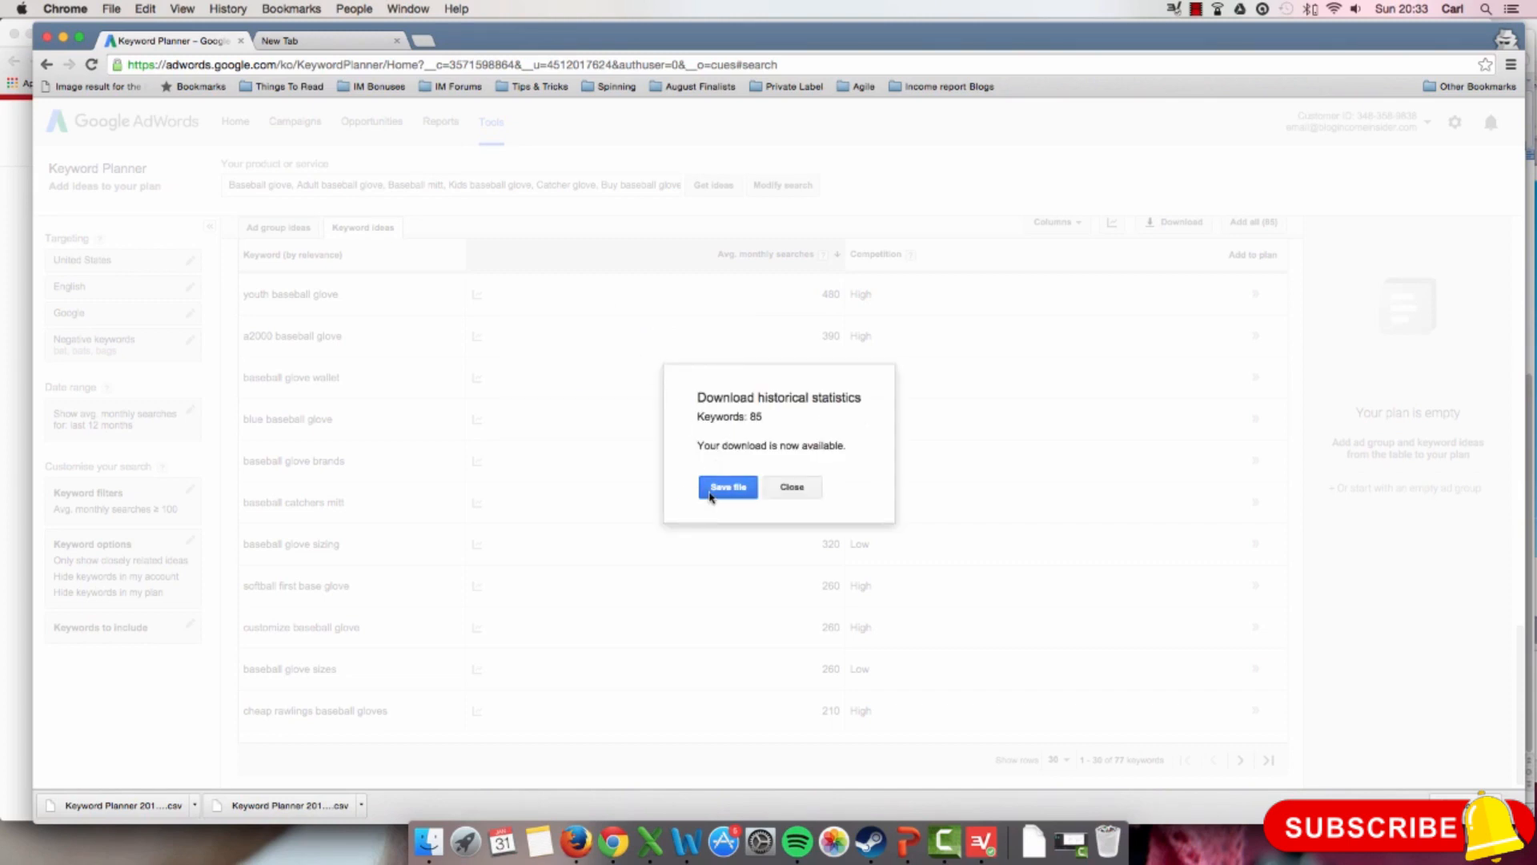
{"action": "left_click", "coordinate": [710, 490]}
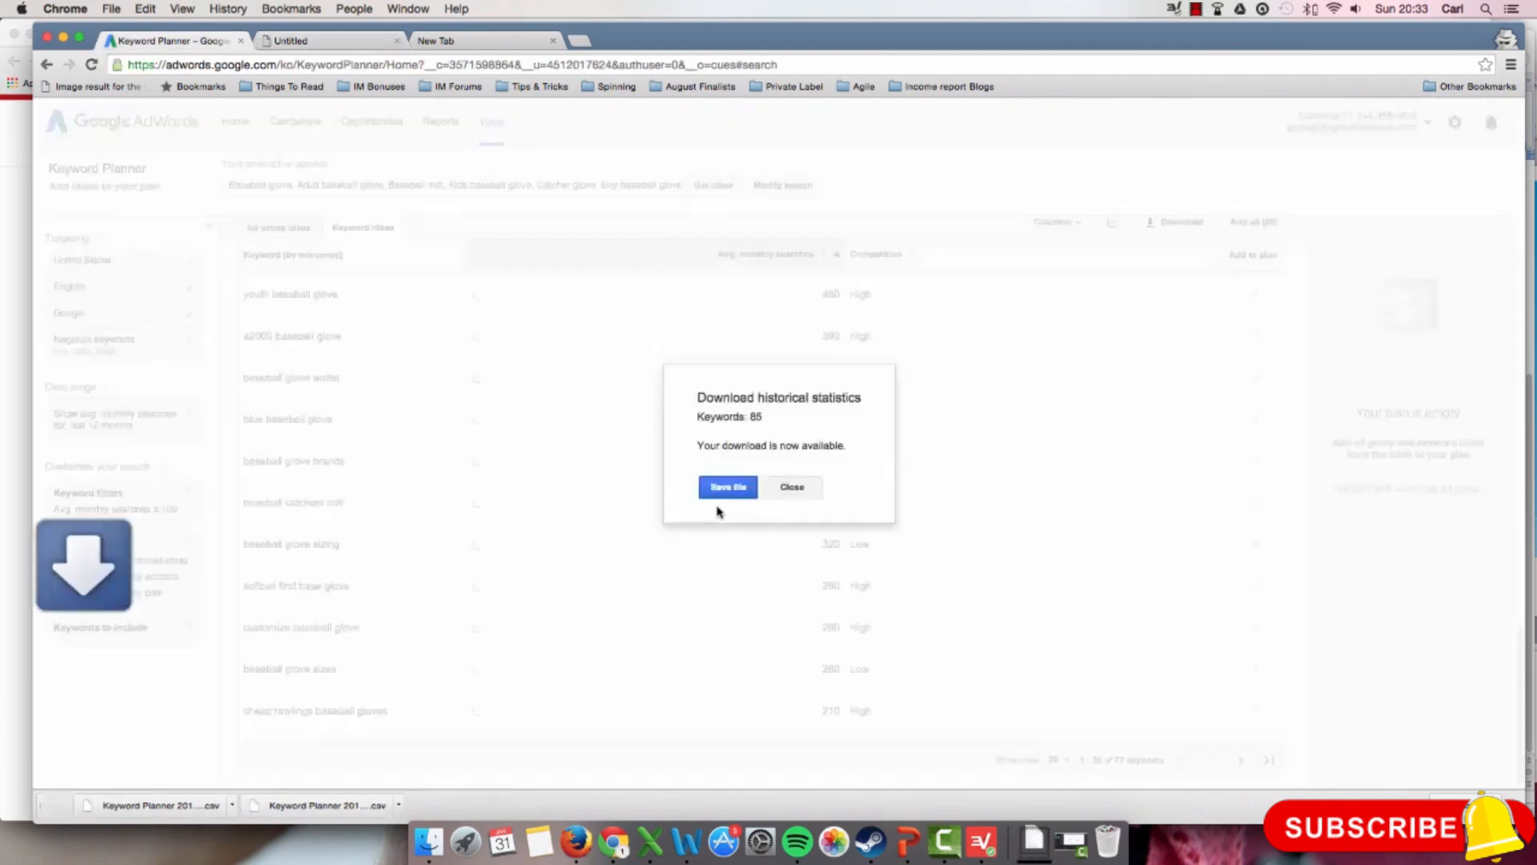
Step: Inspect the monthly search trend from Jan 2015 to Dec 2015 for "how to break in a baseball glove"
{"action": "scroll", "coordinate": [966, 530], "scroll_direction": "up", "scroll_amount": 6}
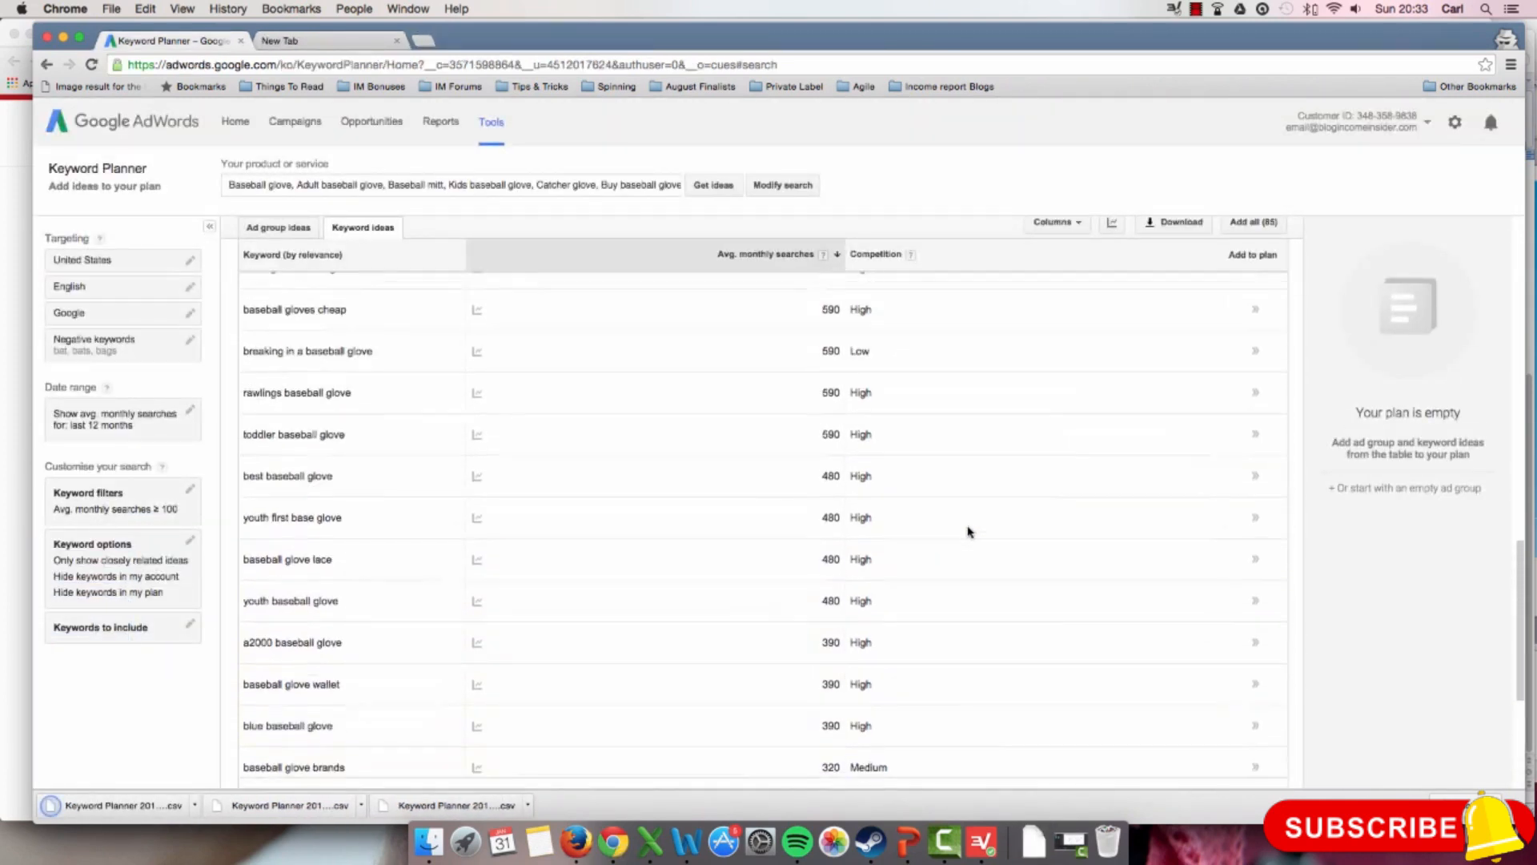
{"action": "scroll", "coordinate": [965, 528], "scroll_direction": "up", "scroll_amount": 6}
{"action": "scroll", "coordinate": [977, 532], "scroll_direction": "down", "scroll_amount": 4}
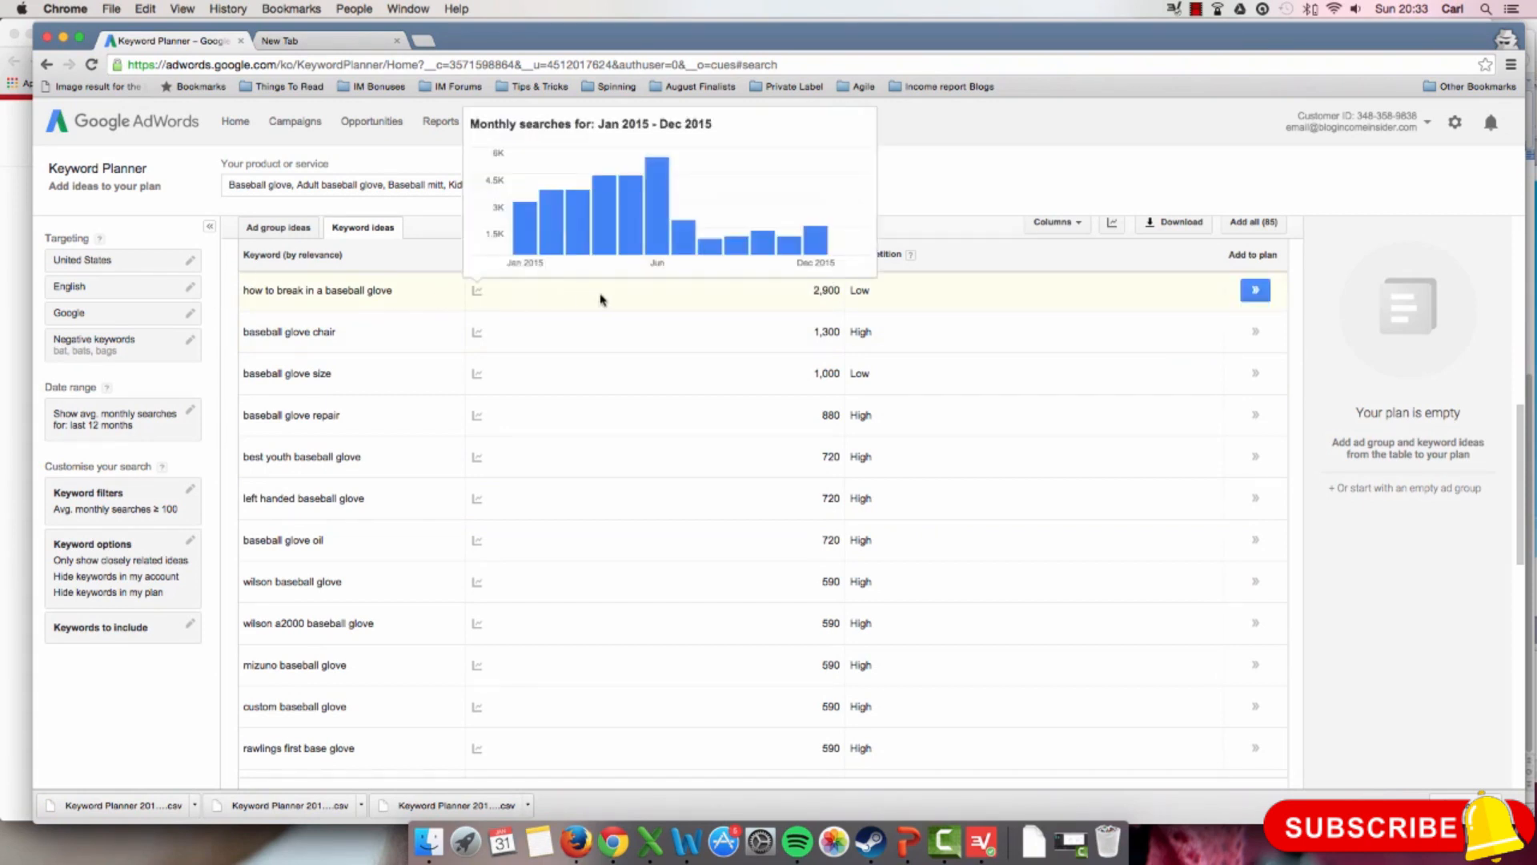
{"action": "scroll", "coordinate": [669, 309], "scroll_direction": "down", "scroll_amount": 1}
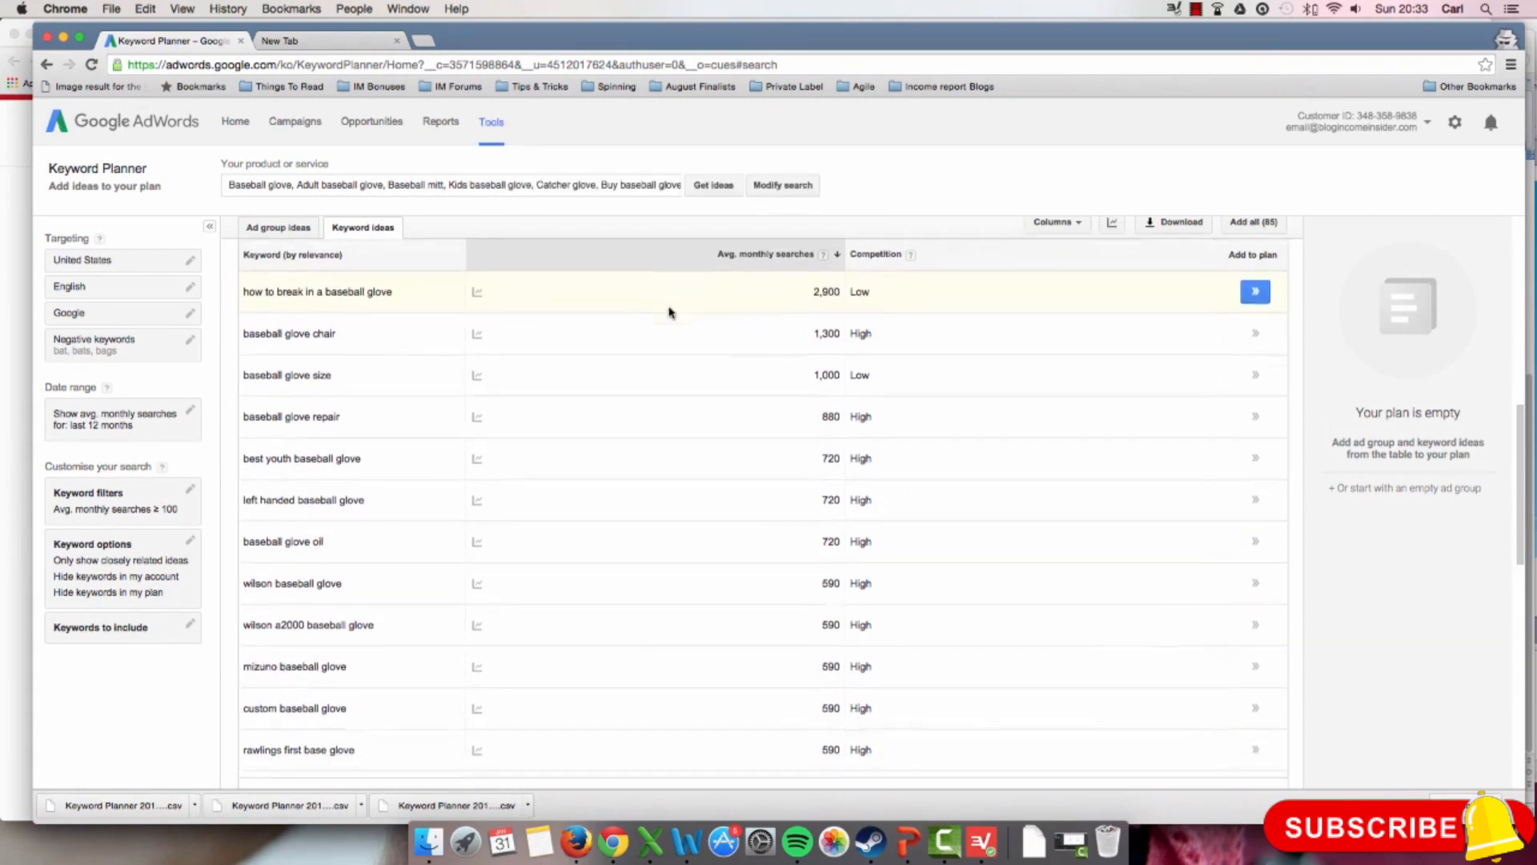
{"action": "mouse_move", "coordinate": [472, 288]}
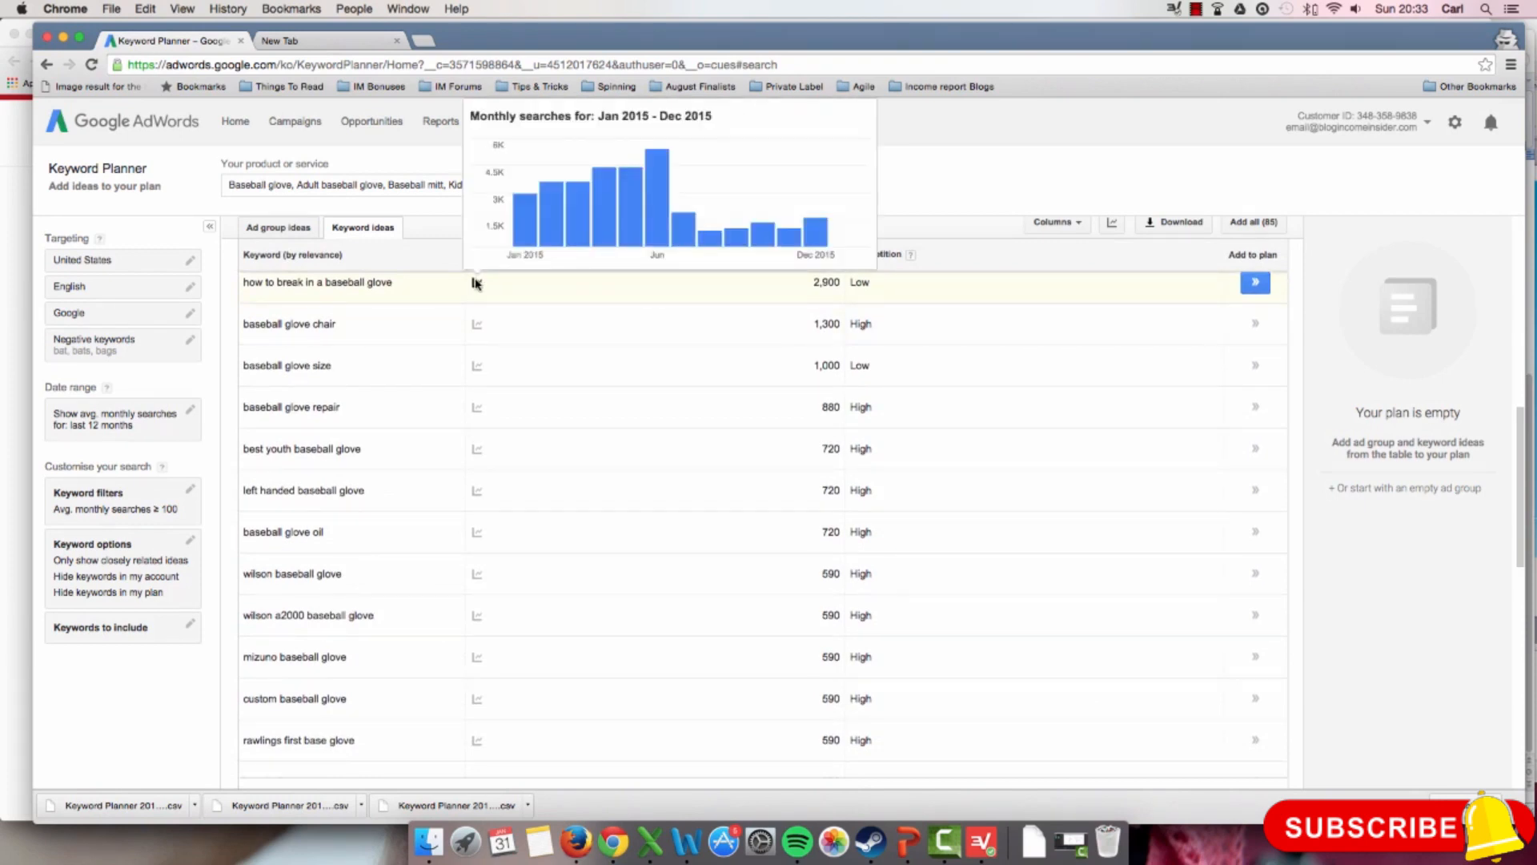
{"action": "mouse_move", "coordinate": [541, 229]}
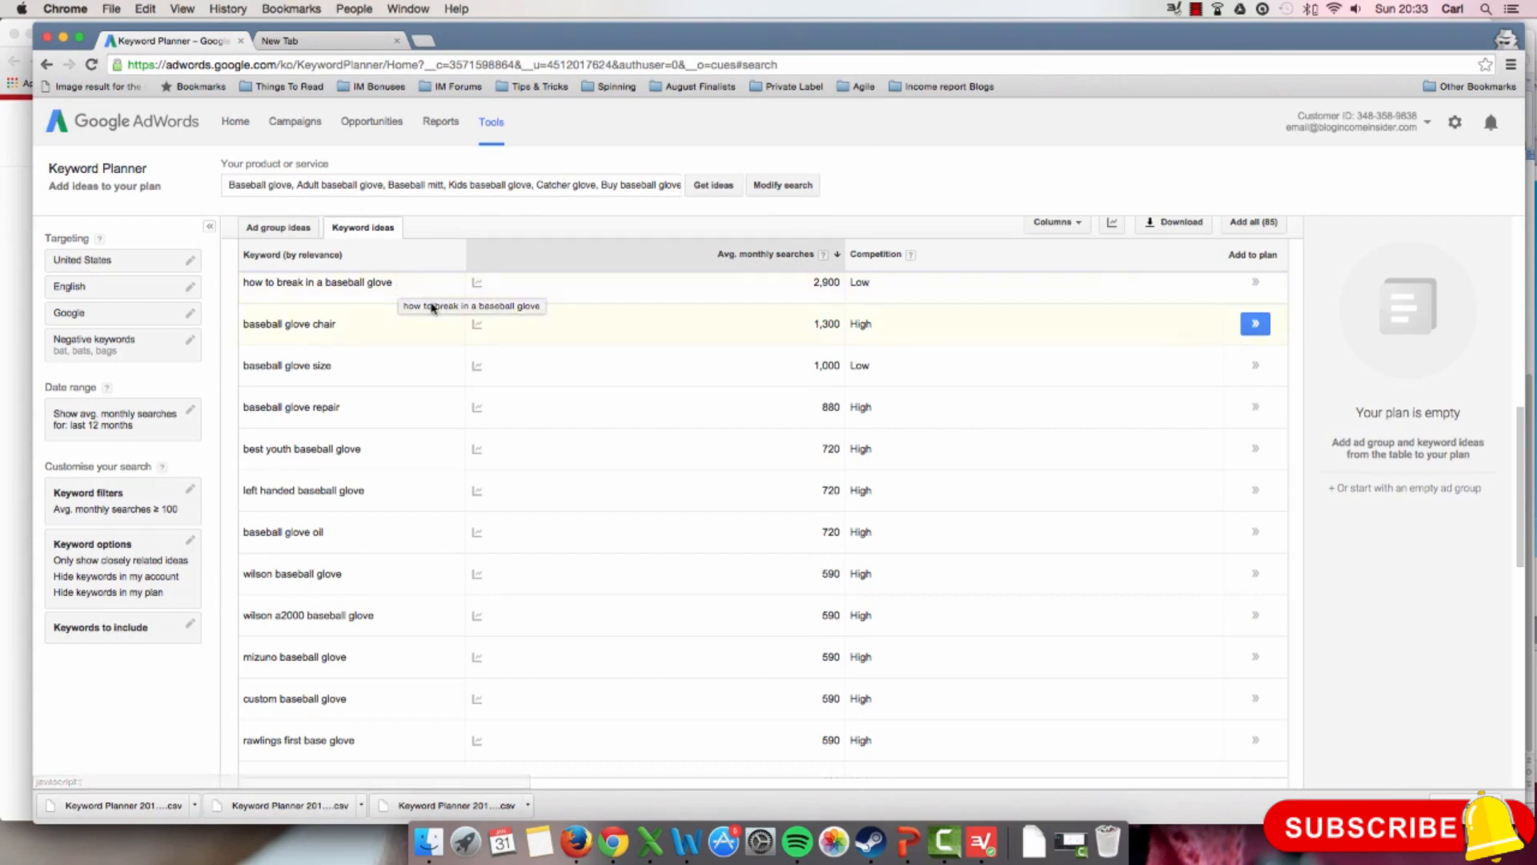
Step: Review the rest of the first page of closely related keyword ideas and page forward through the remaining results
{"action": "scroll", "coordinate": [453, 316], "scroll_direction": "down", "scroll_amount": 1}
{"action": "scroll", "coordinate": [454, 351], "scroll_direction": "down", "scroll_amount": 2}
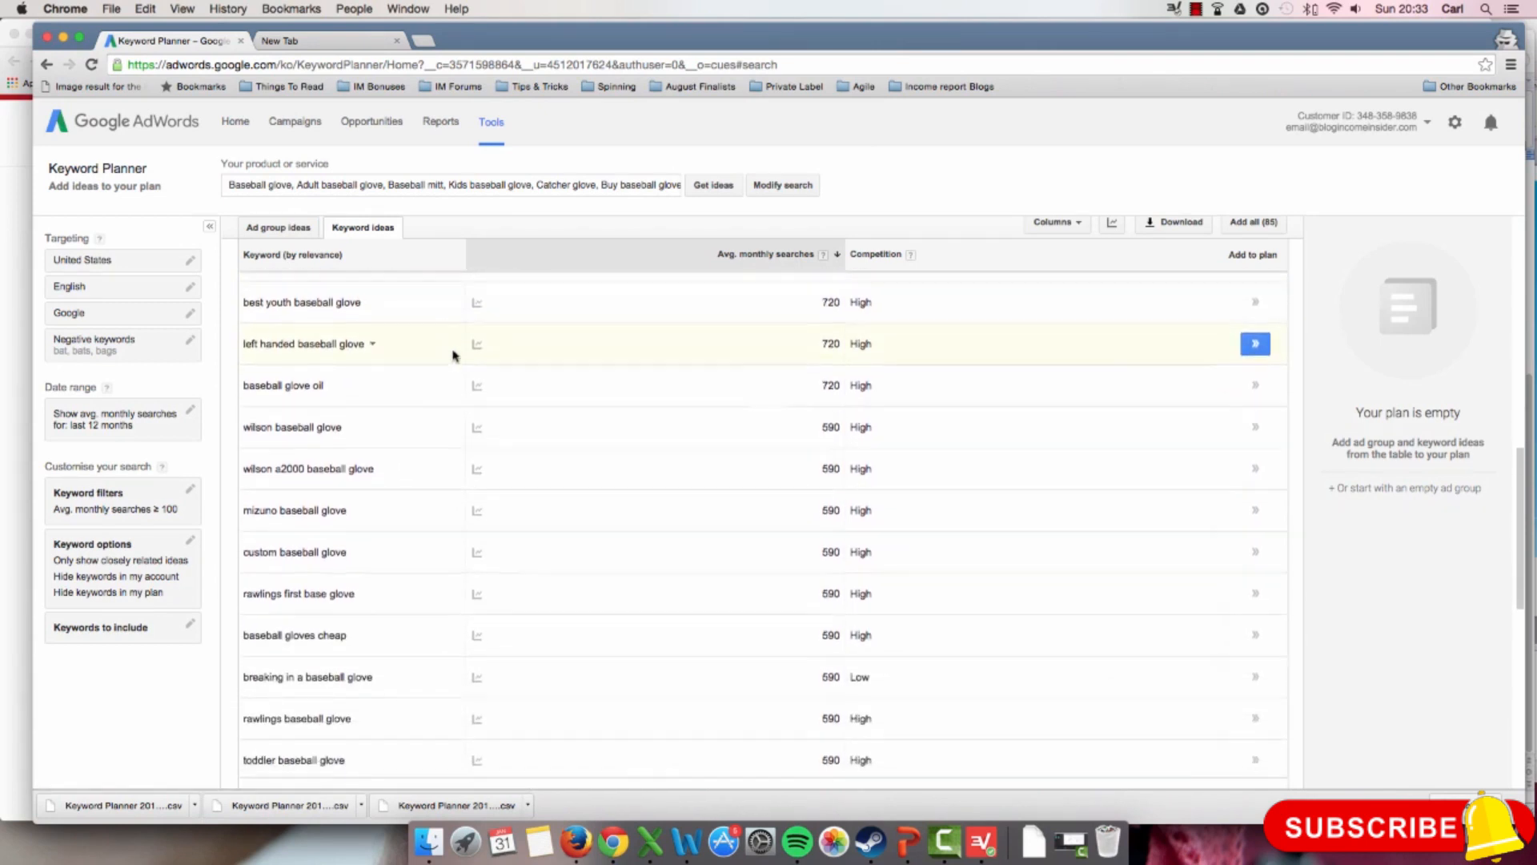
{"action": "scroll", "coordinate": [800, 564], "scroll_direction": "down", "scroll_amount": 3}
{"action": "scroll", "coordinate": [799, 568], "scroll_direction": "down", "scroll_amount": 4}
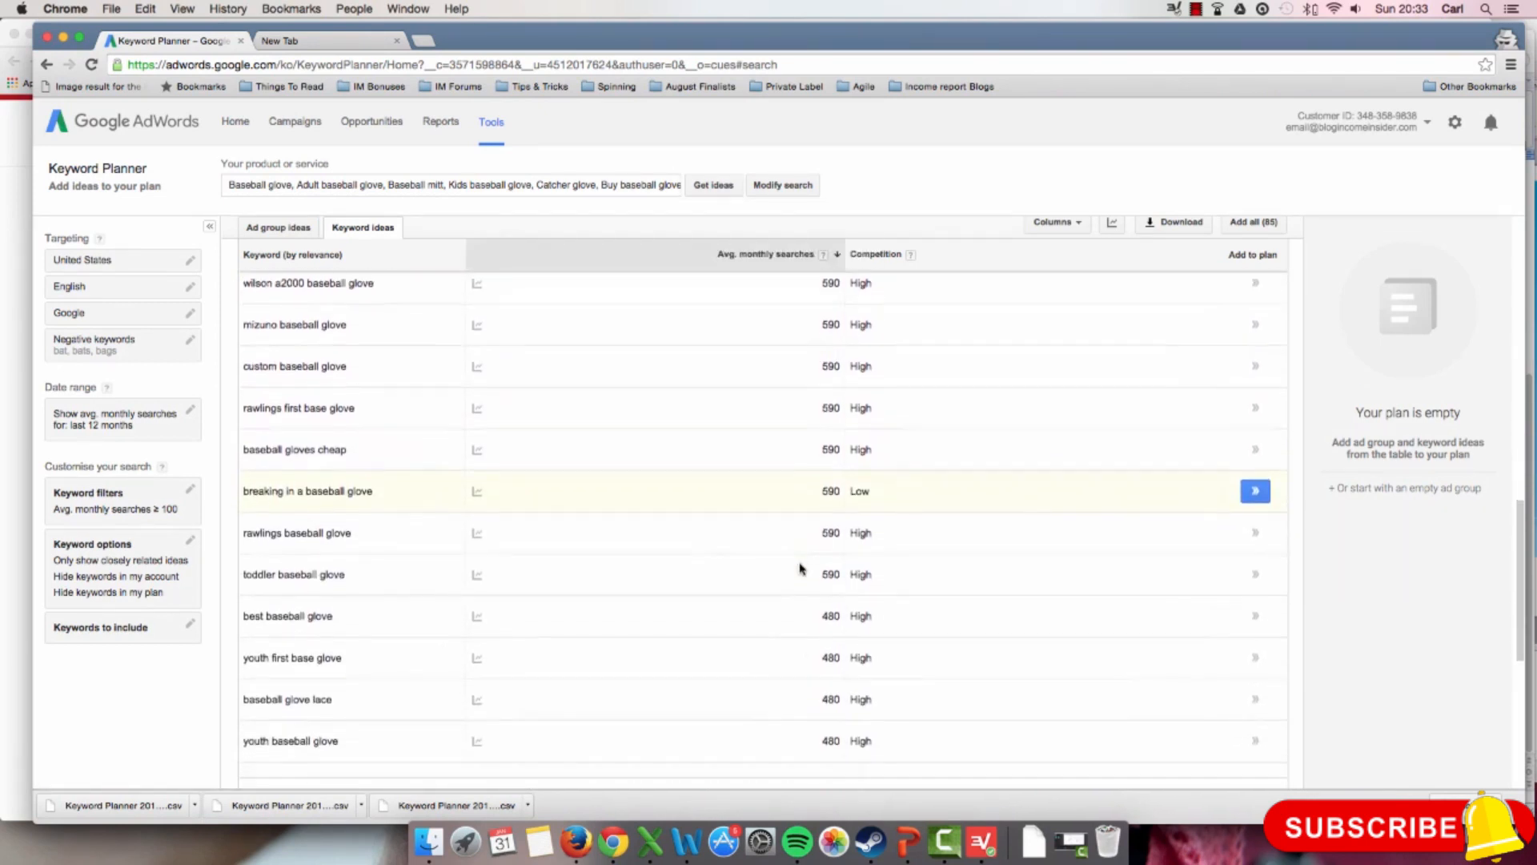
{"action": "scroll", "coordinate": [799, 568], "scroll_direction": "down", "scroll_amount": 3}
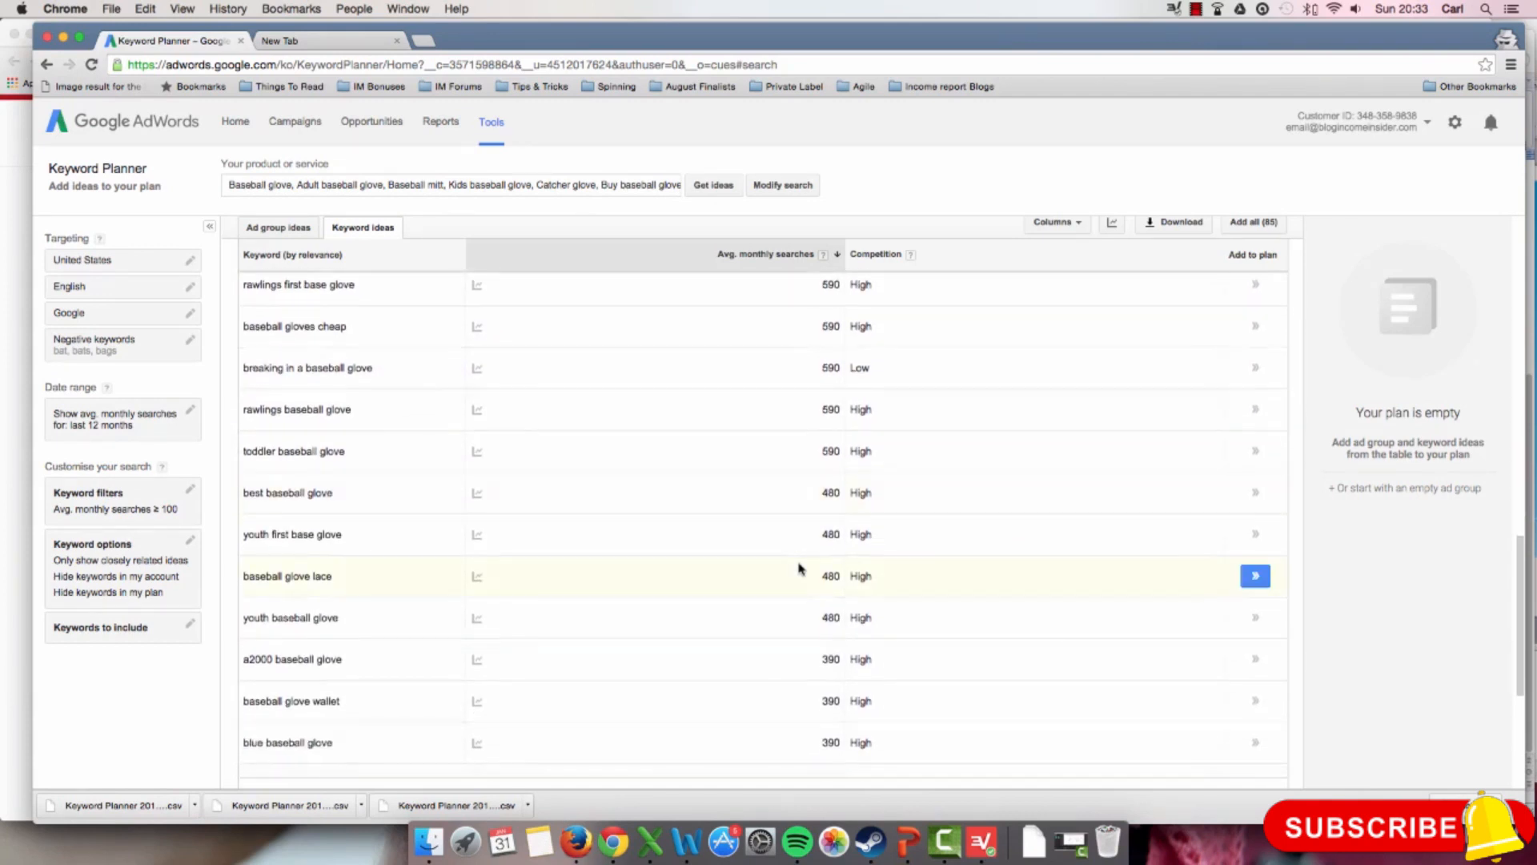
{"action": "scroll", "coordinate": [799, 569], "scroll_direction": "down", "scroll_amount": 6}
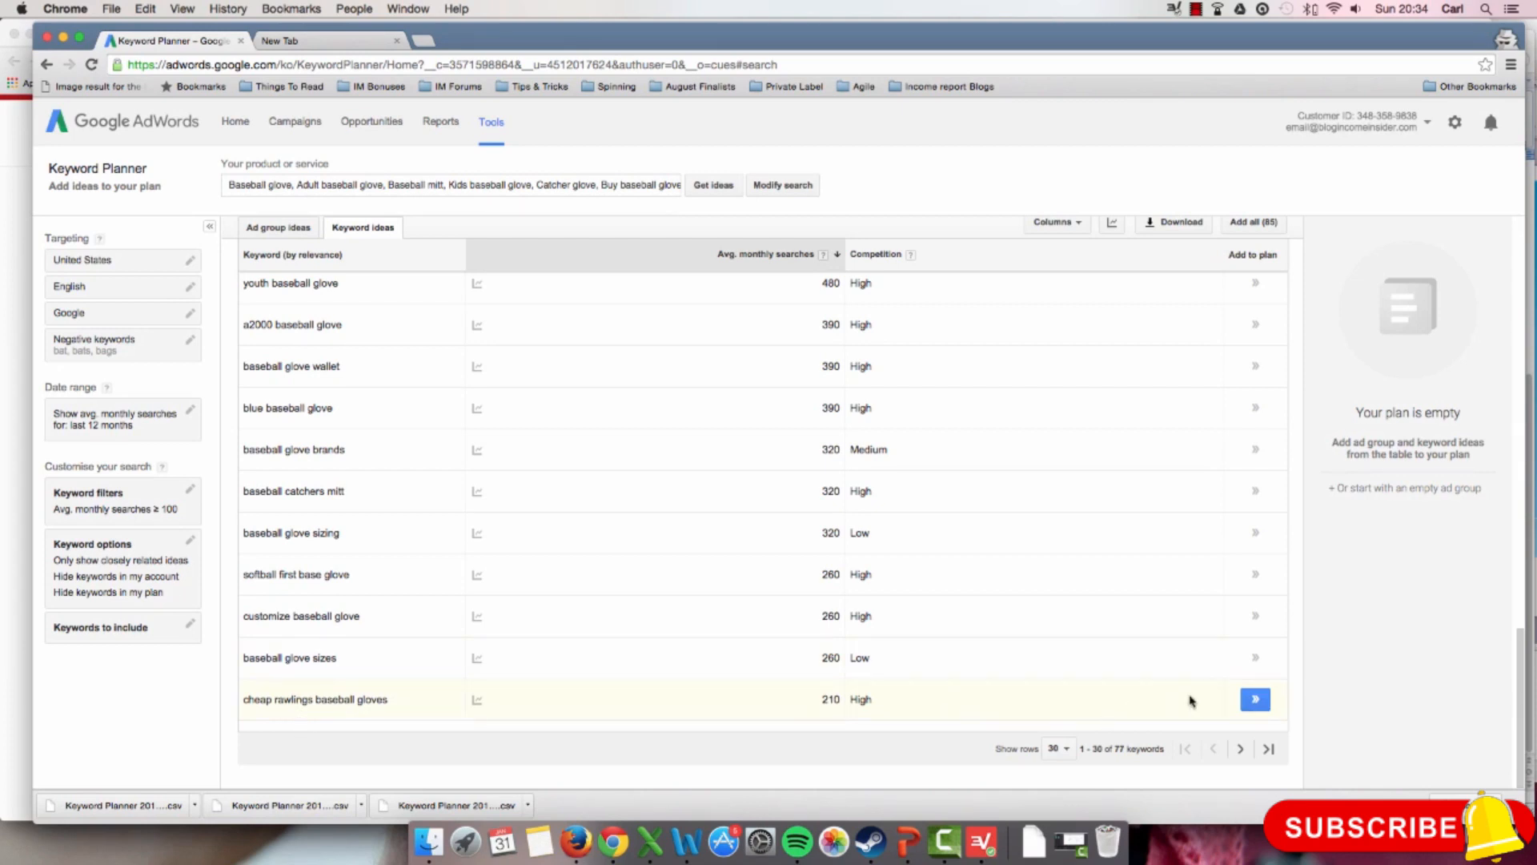
{"action": "left_click", "coordinate": [1238, 750]}
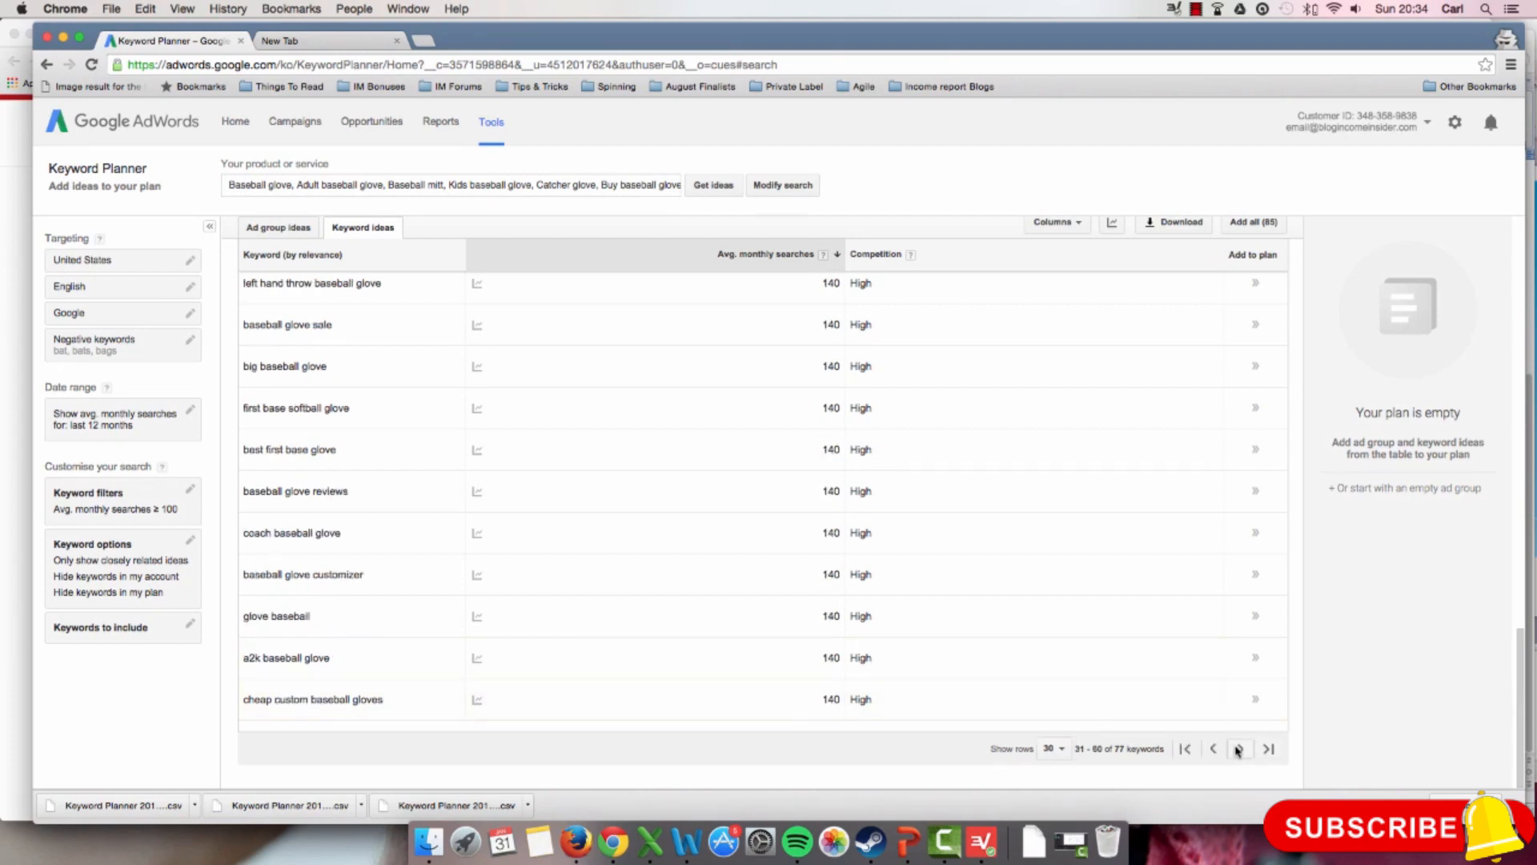
{"action": "left_click", "coordinate": [1238, 749]}
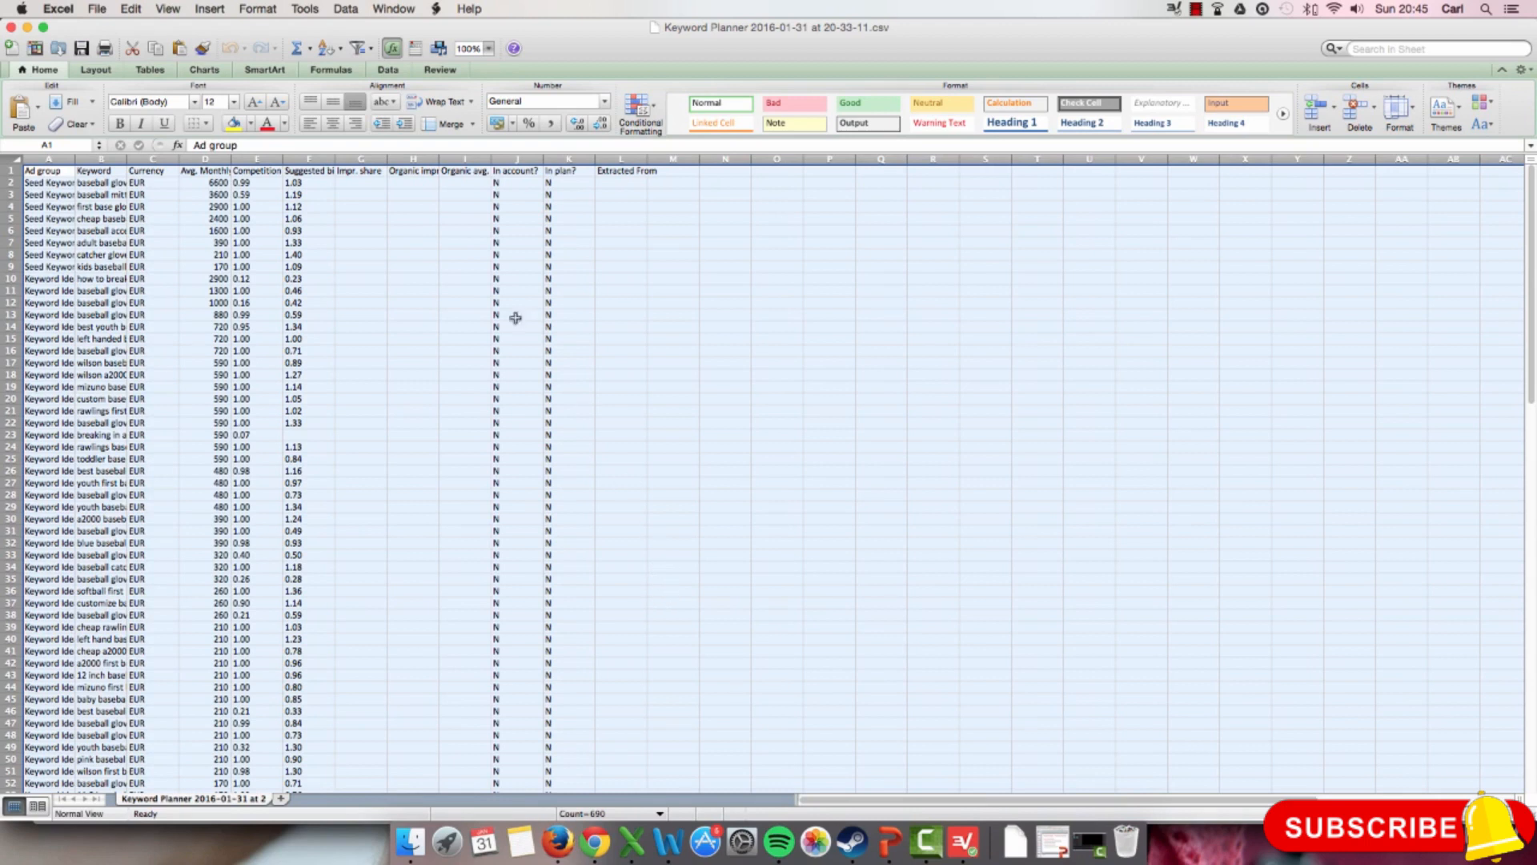
Step: In the downloaded CSV in Excel, enlarge the whole sheet's text to size 18 and fit all column widths to their contents
{"action": "double_click", "coordinate": [76, 157]}
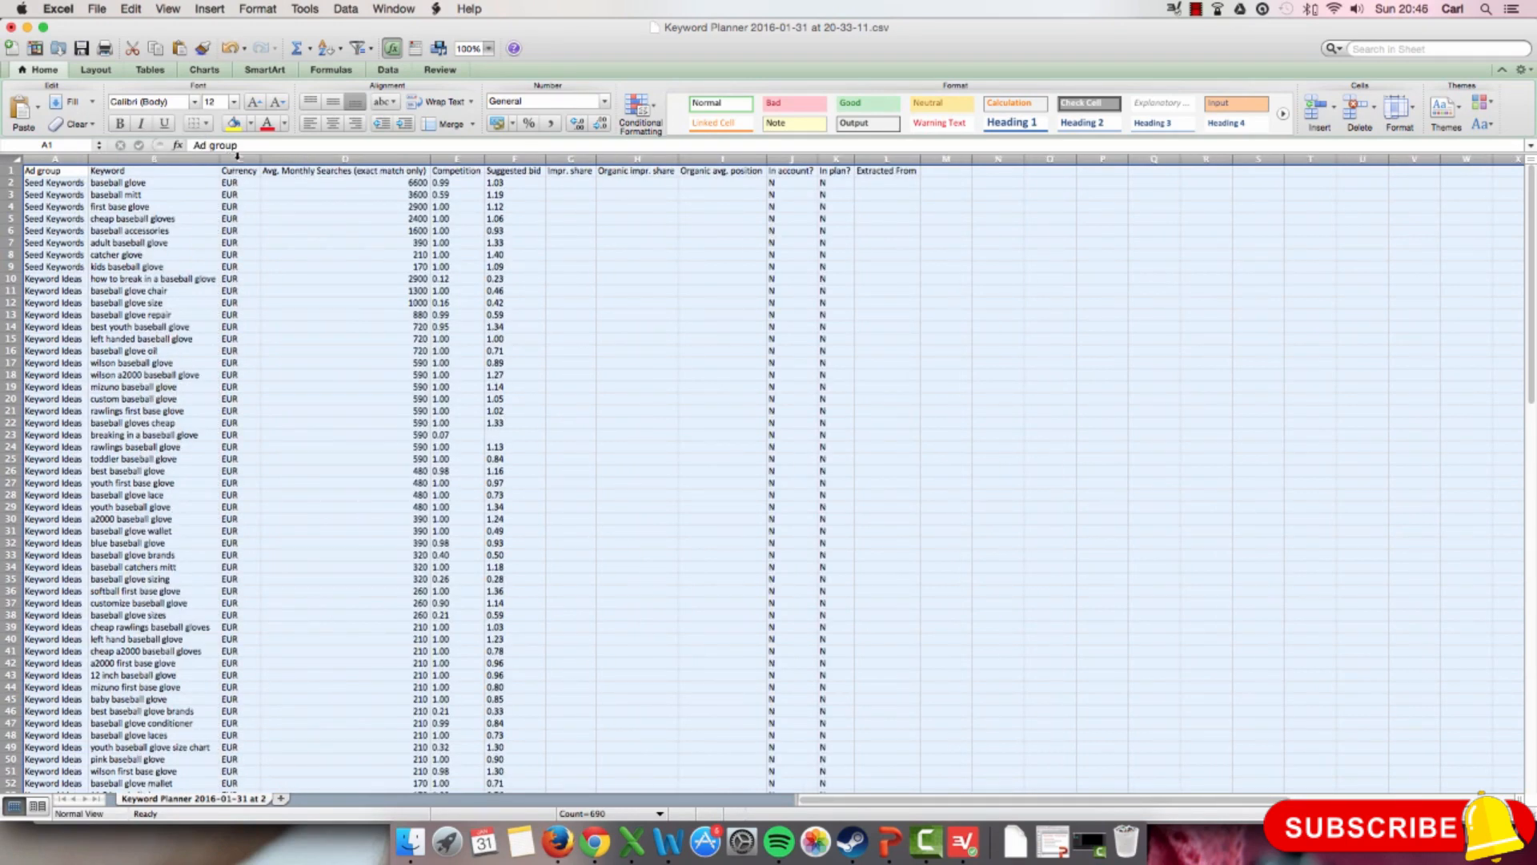
{"action": "left_click", "coordinate": [255, 102]}
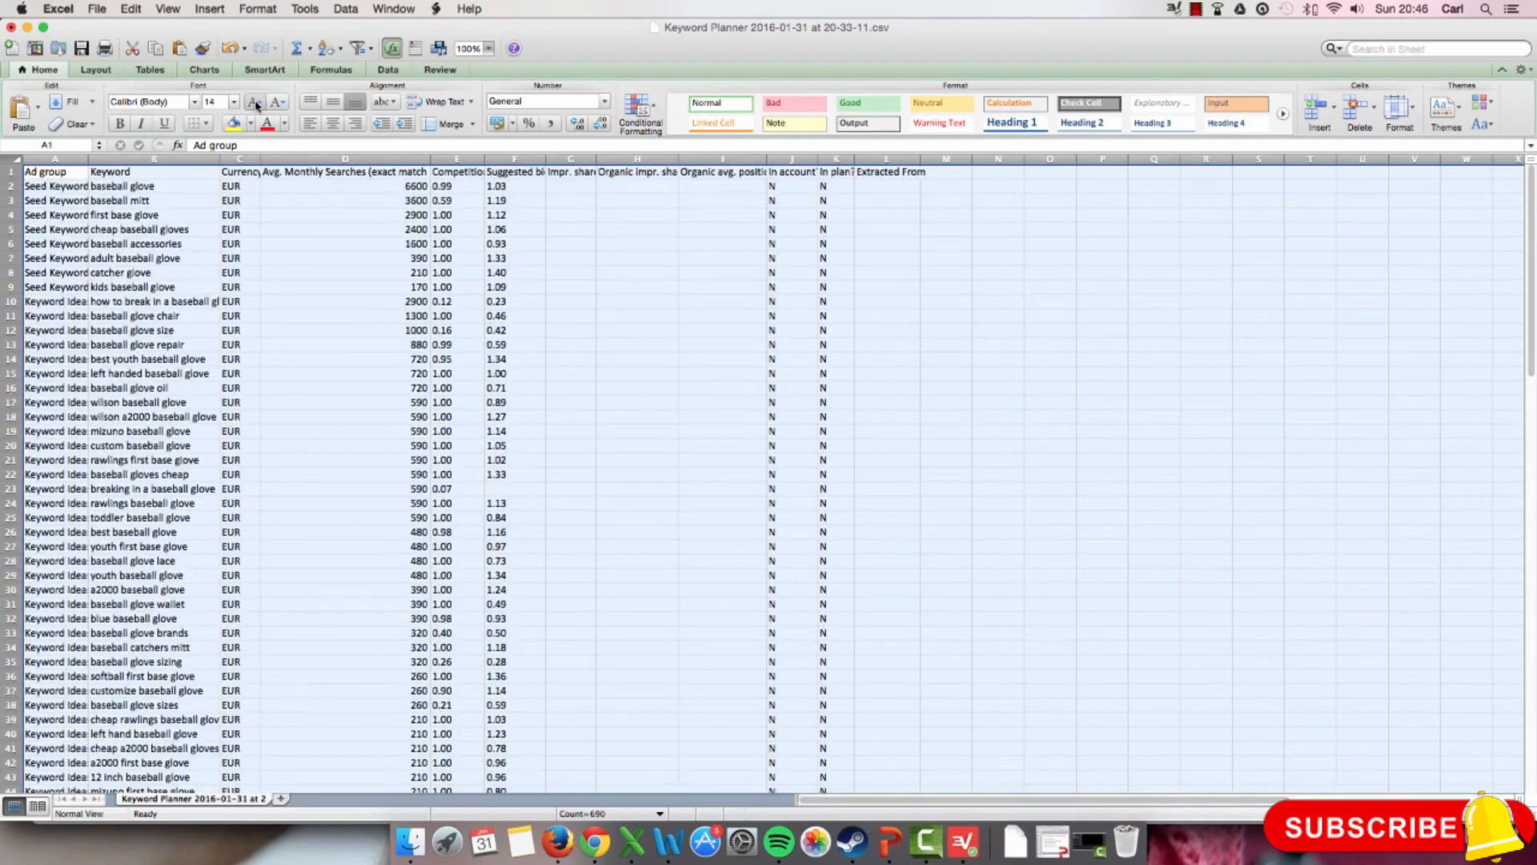
{"action": "left_click", "coordinate": [254, 103]}
{"action": "left_click", "coordinate": [254, 103]}
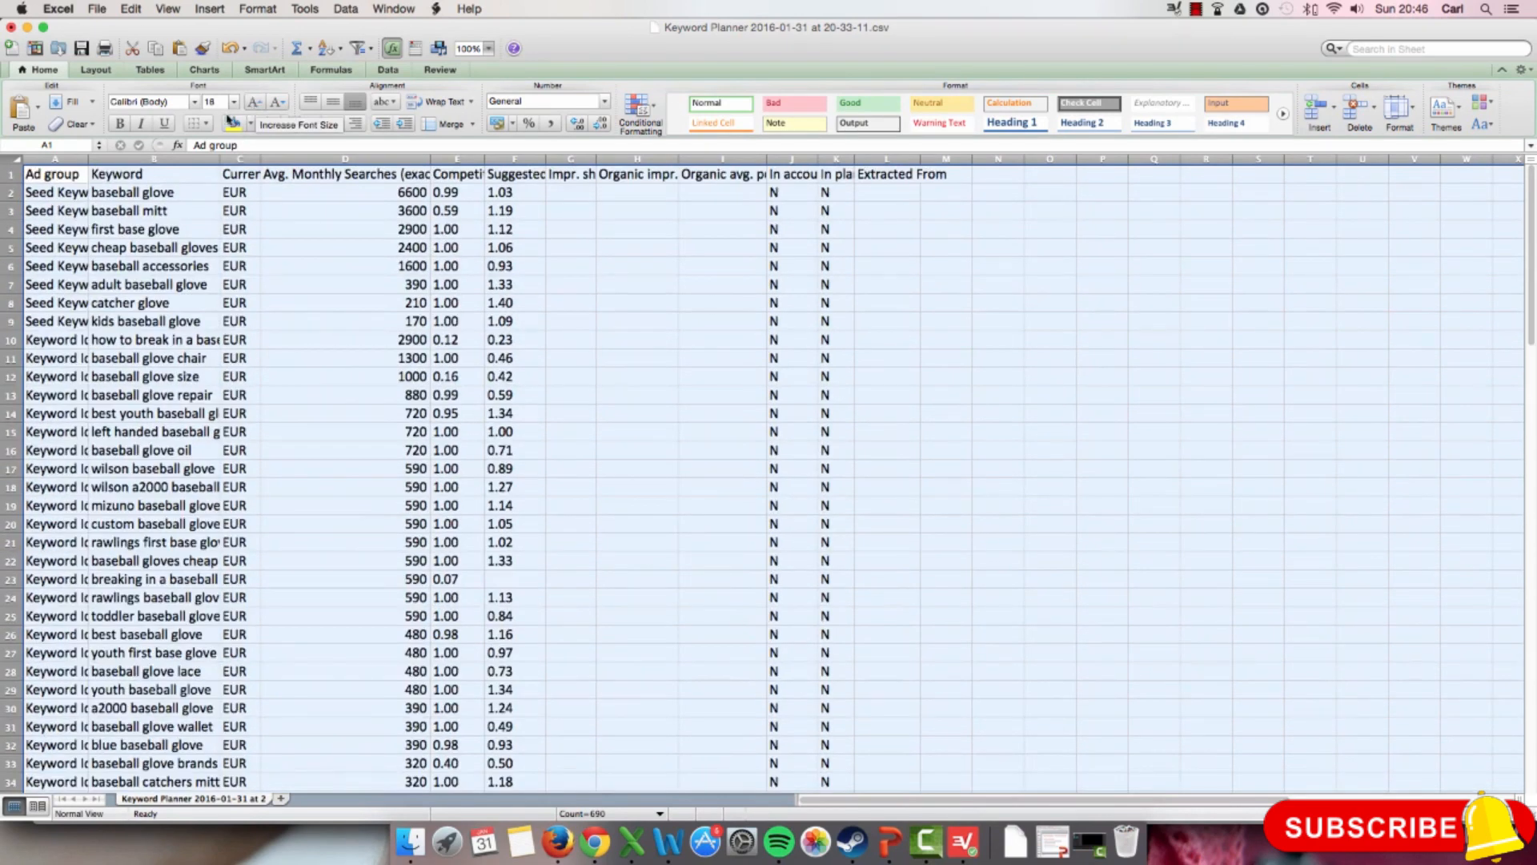
{"action": "double_click", "coordinate": [89, 158]}
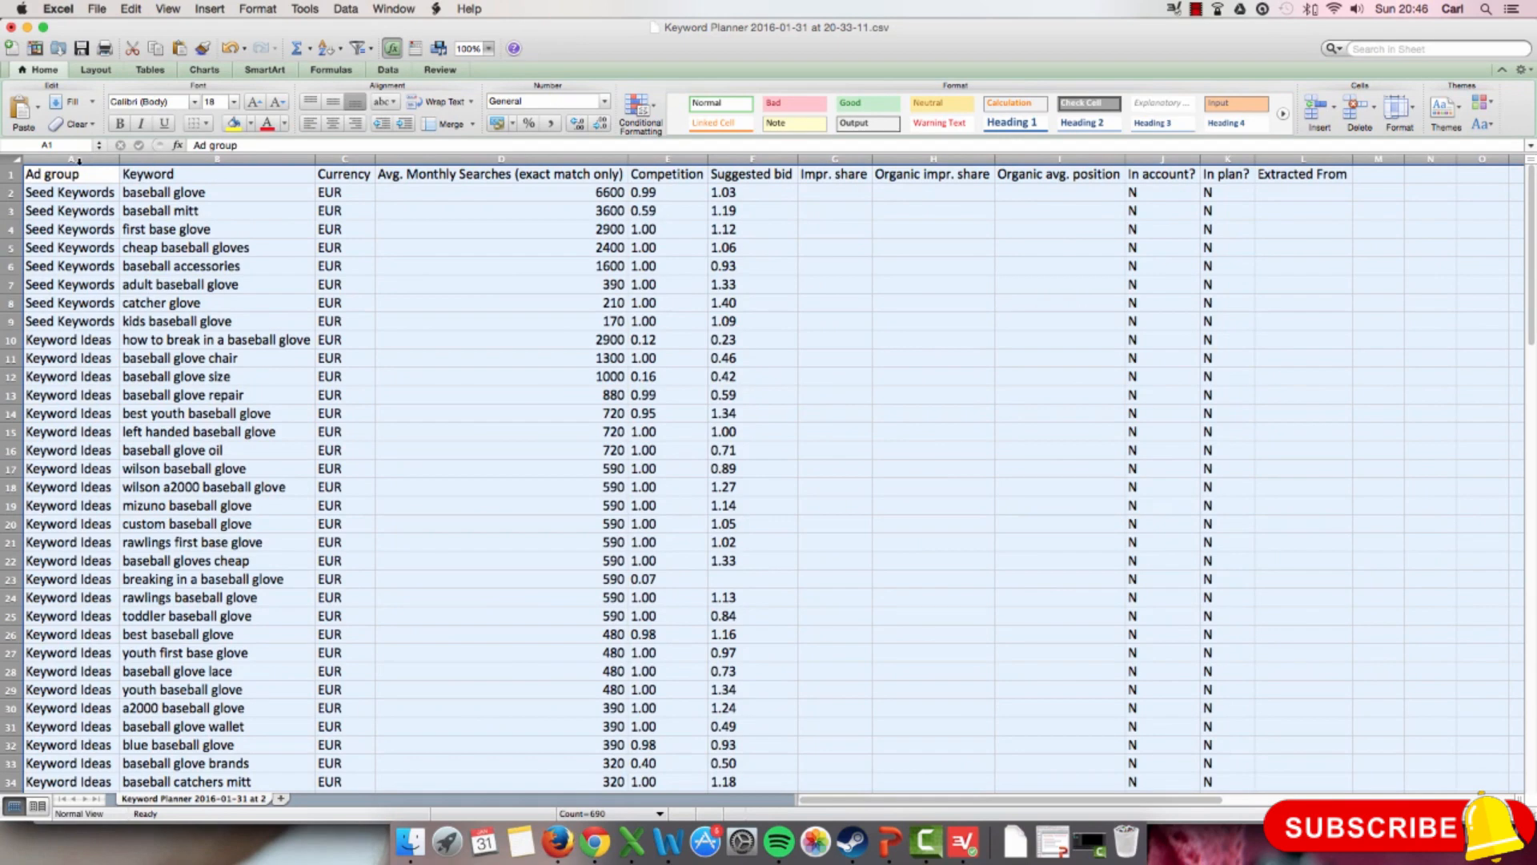
Step: Delete the Currency column from the keyword sheet
{"action": "left_click", "coordinate": [342, 157]}
{"action": "right_click", "coordinate": [342, 157]}
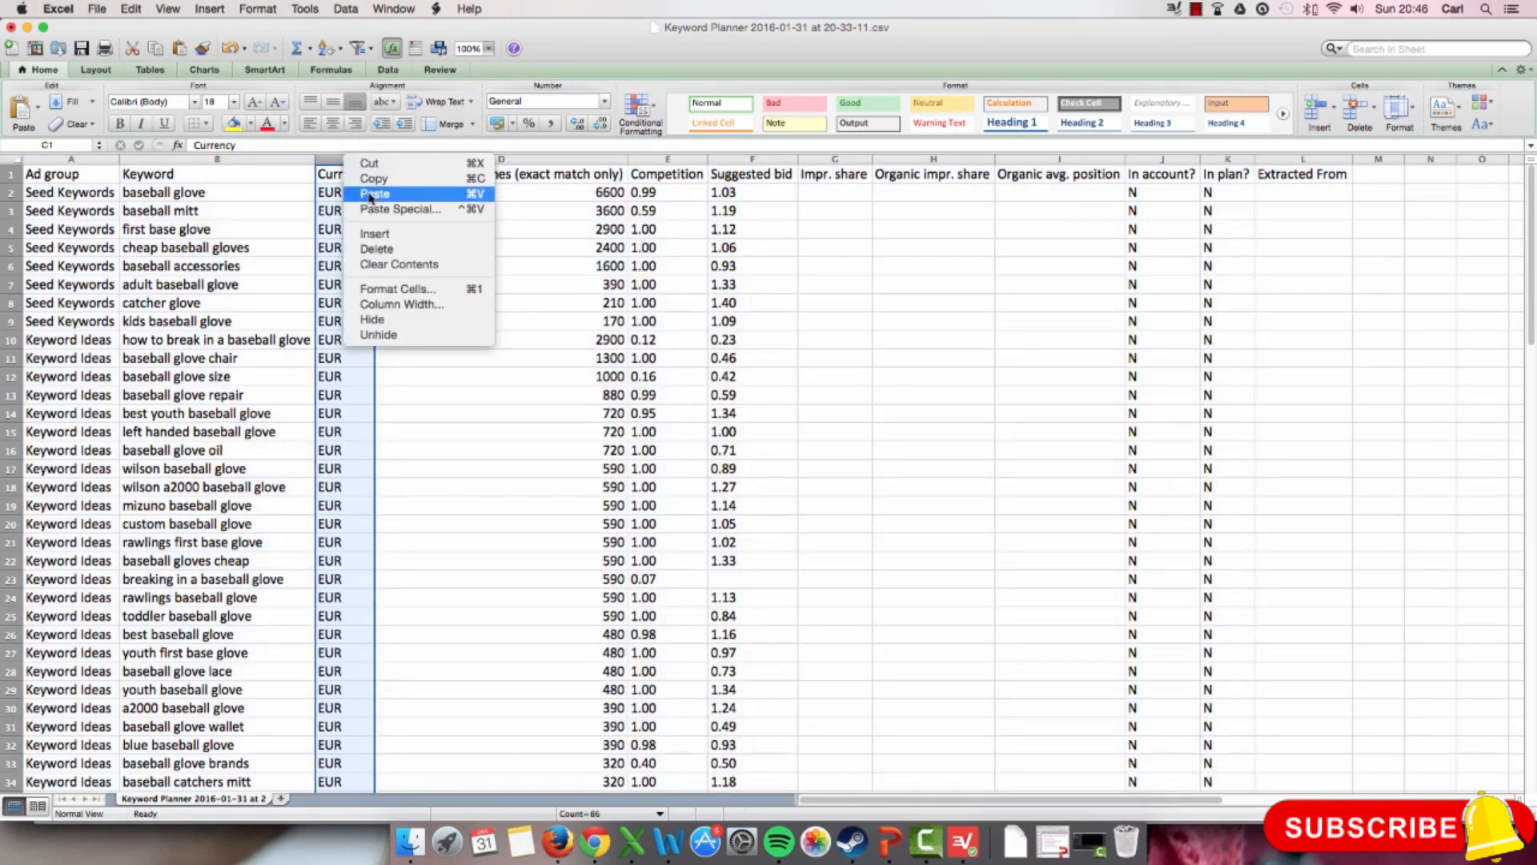
{"action": "left_click", "coordinate": [368, 250]}
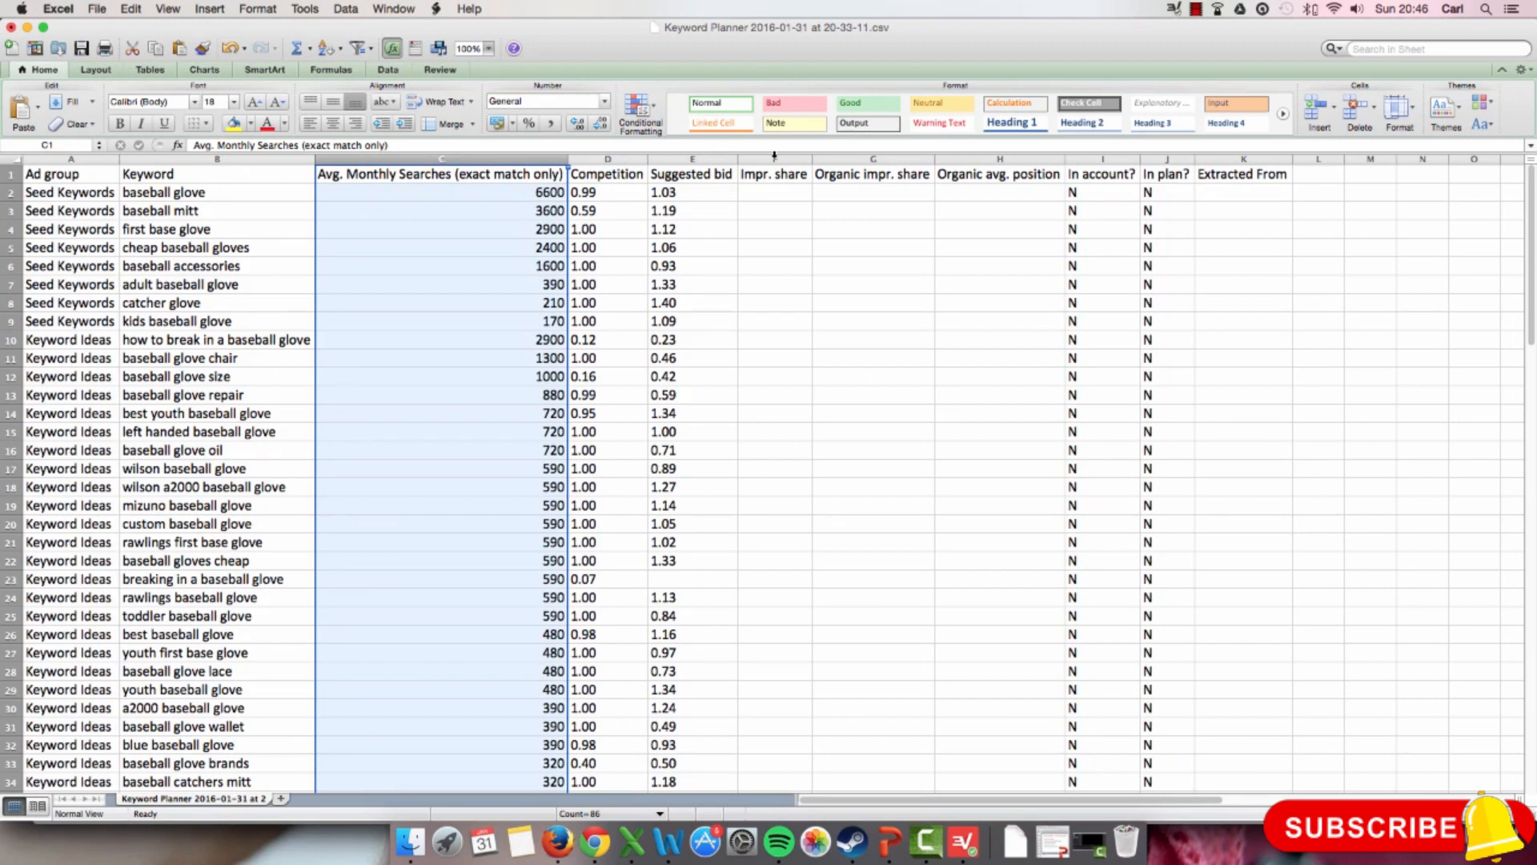
Step: Delete the Impr. share, Organic impr. share and Organic avg. position columns
{"action": "left_click", "coordinate": [873, 158]}
{"action": "left_click_drag", "start_coordinate": [773, 159], "coordinate": [969, 152]}
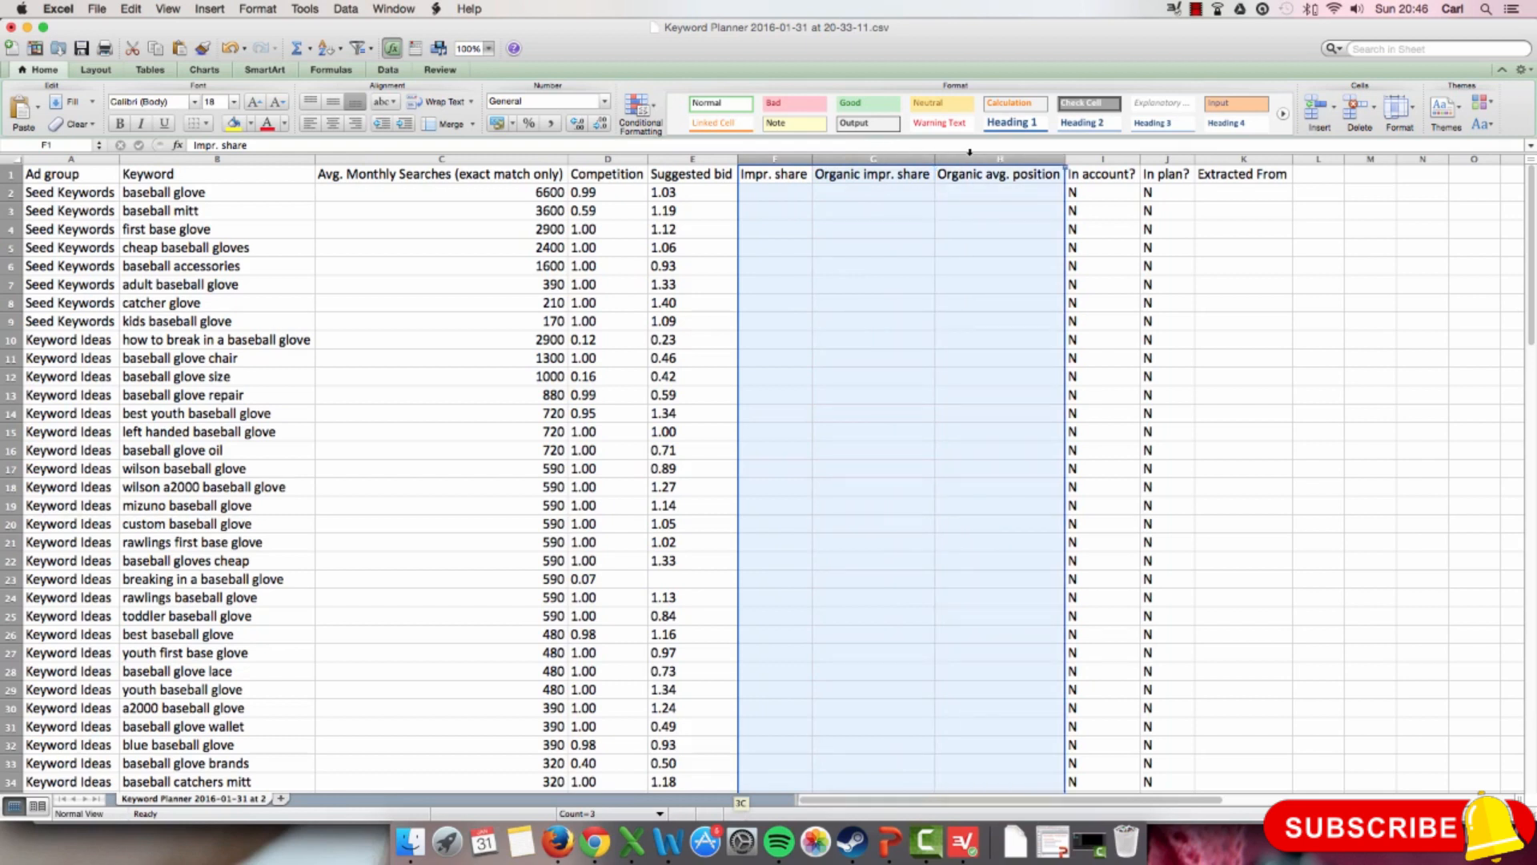
{"action": "right_click", "coordinate": [970, 152]}
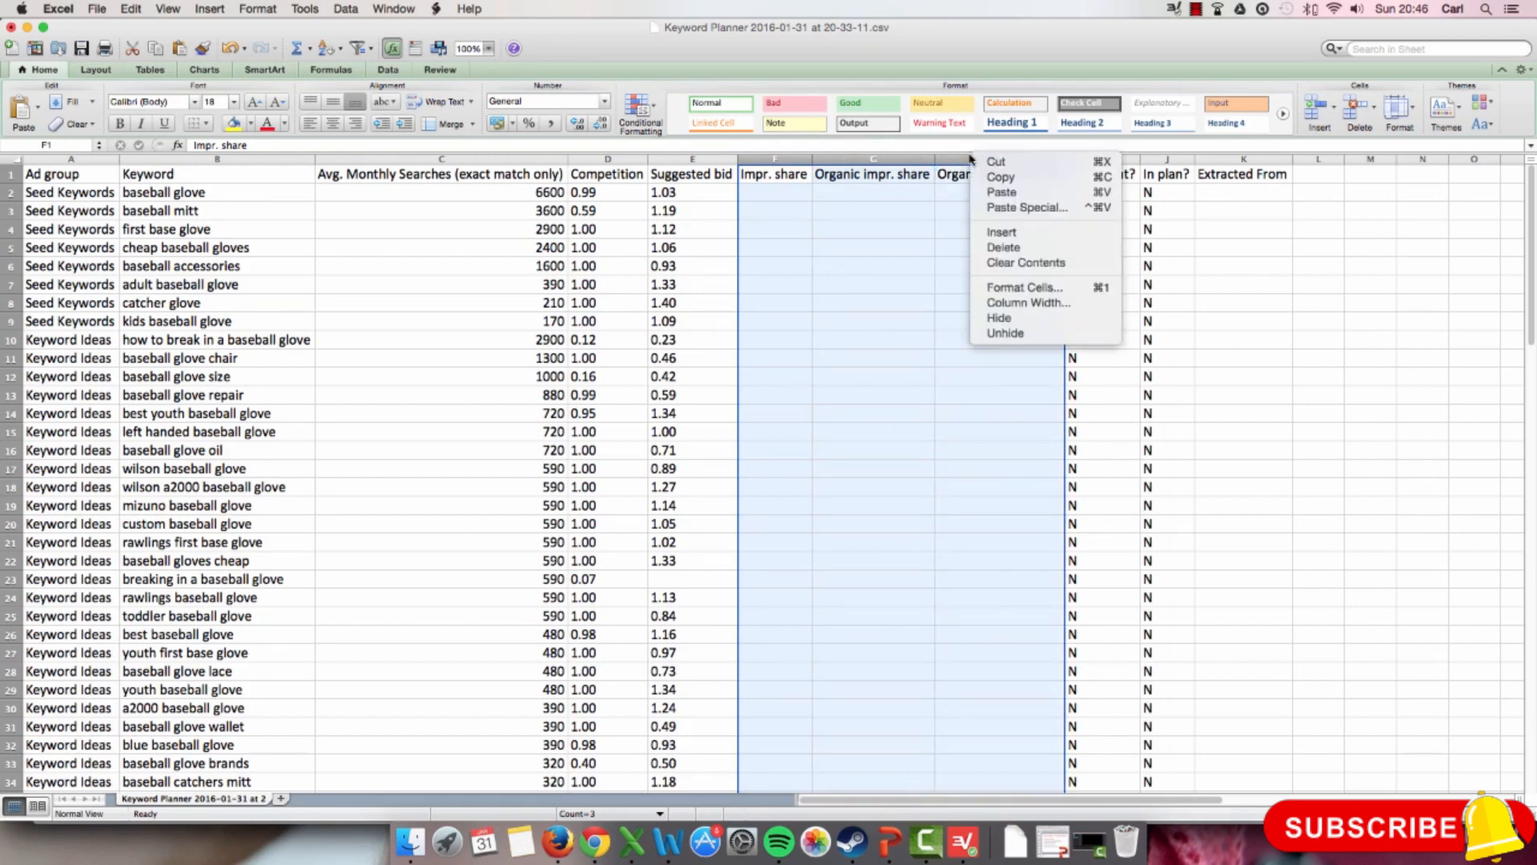
{"action": "left_click", "coordinate": [1016, 246]}
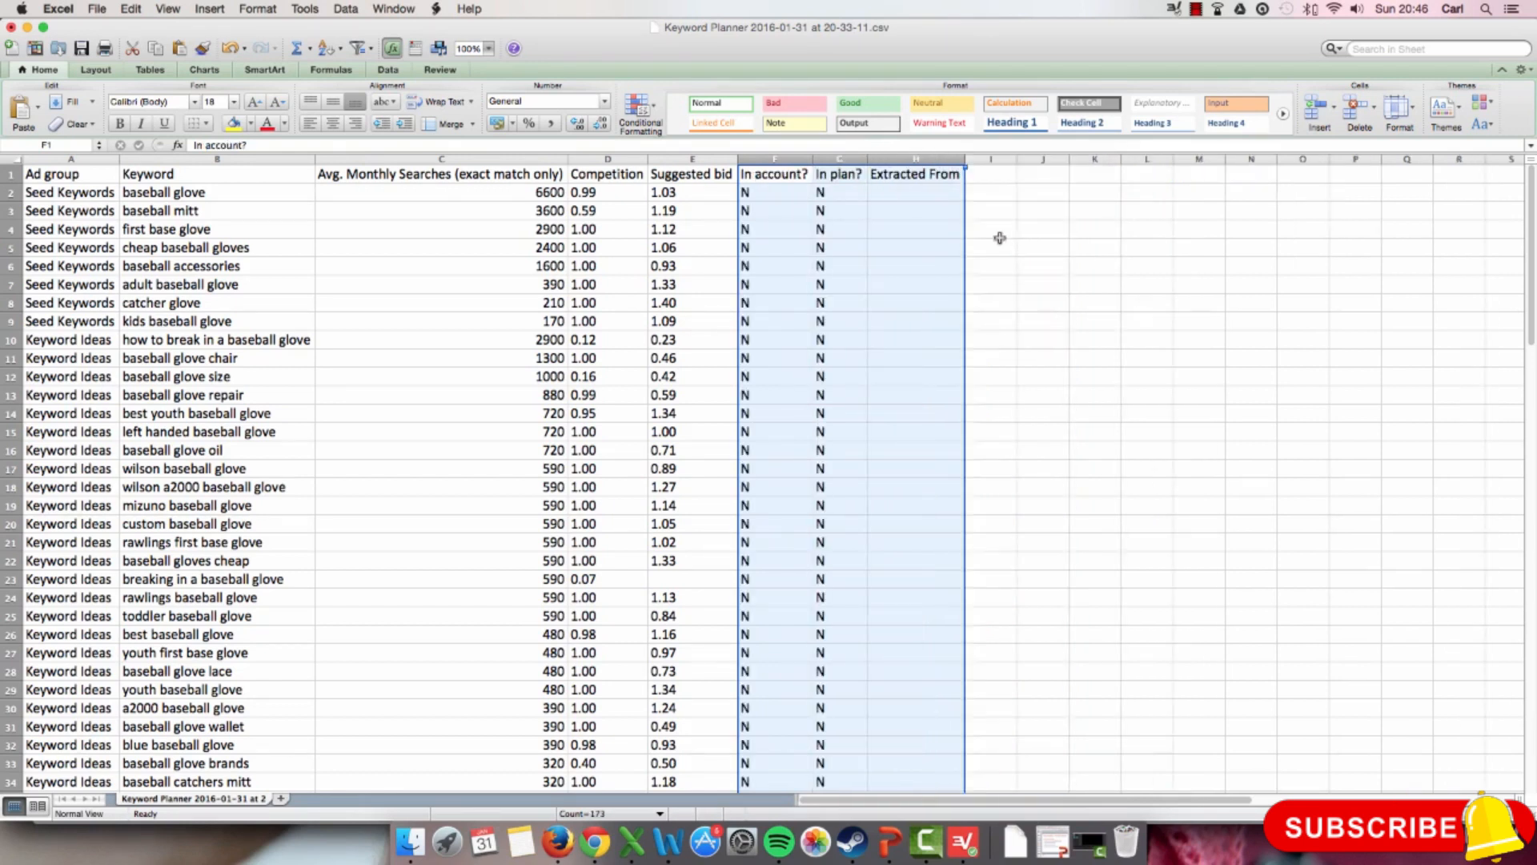
Step: Delete the In account?, In plan? and Extracted From columns and clear the column selection
{"action": "left_click_drag", "start_coordinate": [768, 157], "coordinate": [898, 153]}
{"action": "right_click", "coordinate": [899, 156]}
{"action": "left_click", "coordinate": [938, 254]}
{"action": "left_click", "coordinate": [762, 245]}
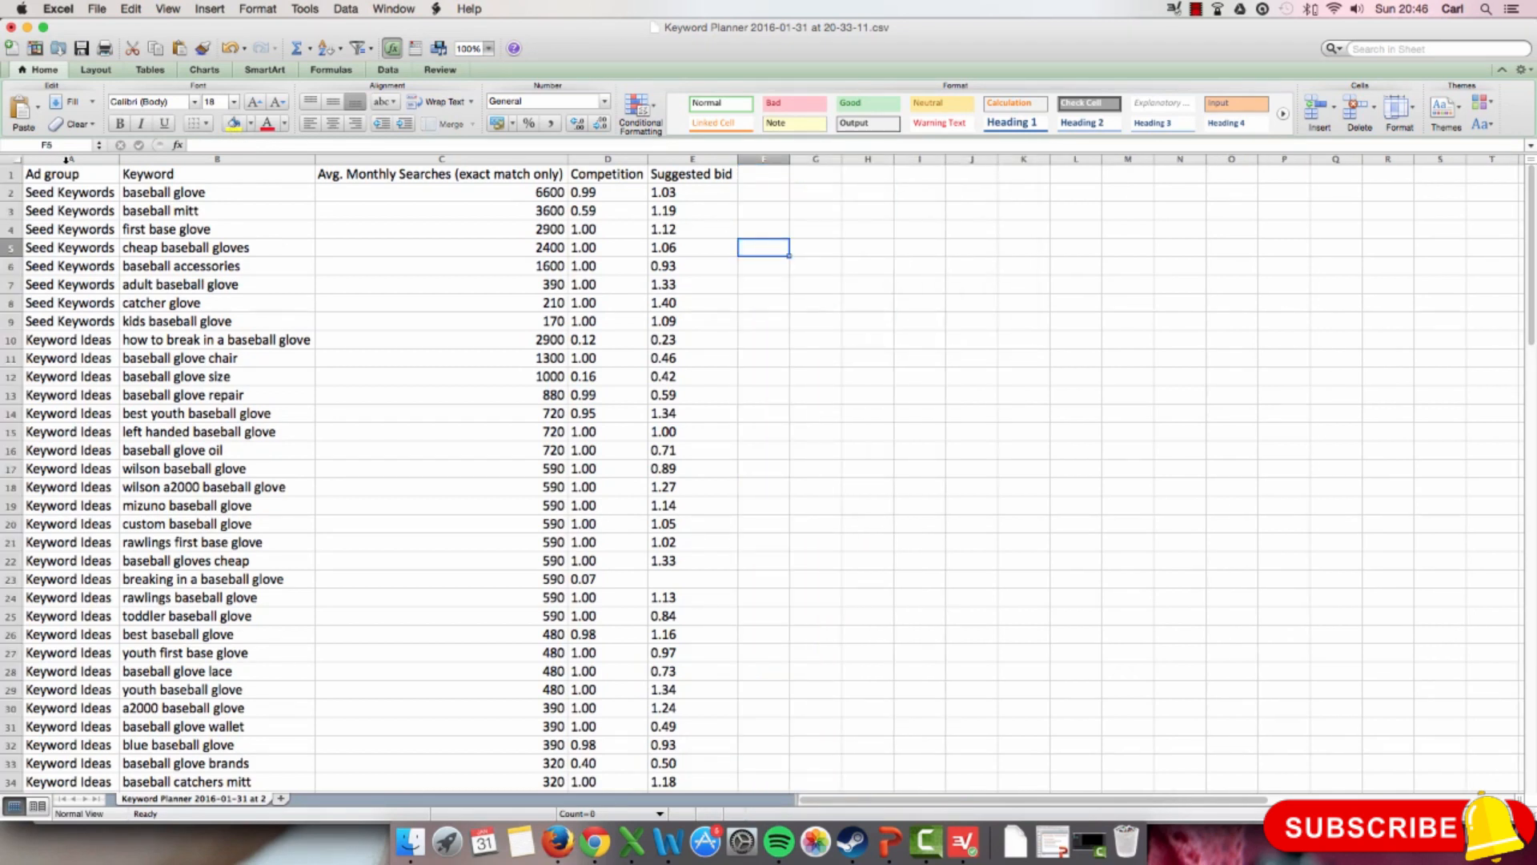
Step: Fill the entire Keyword column with a light green theme colour
{"action": "left_click", "coordinate": [205, 158]}
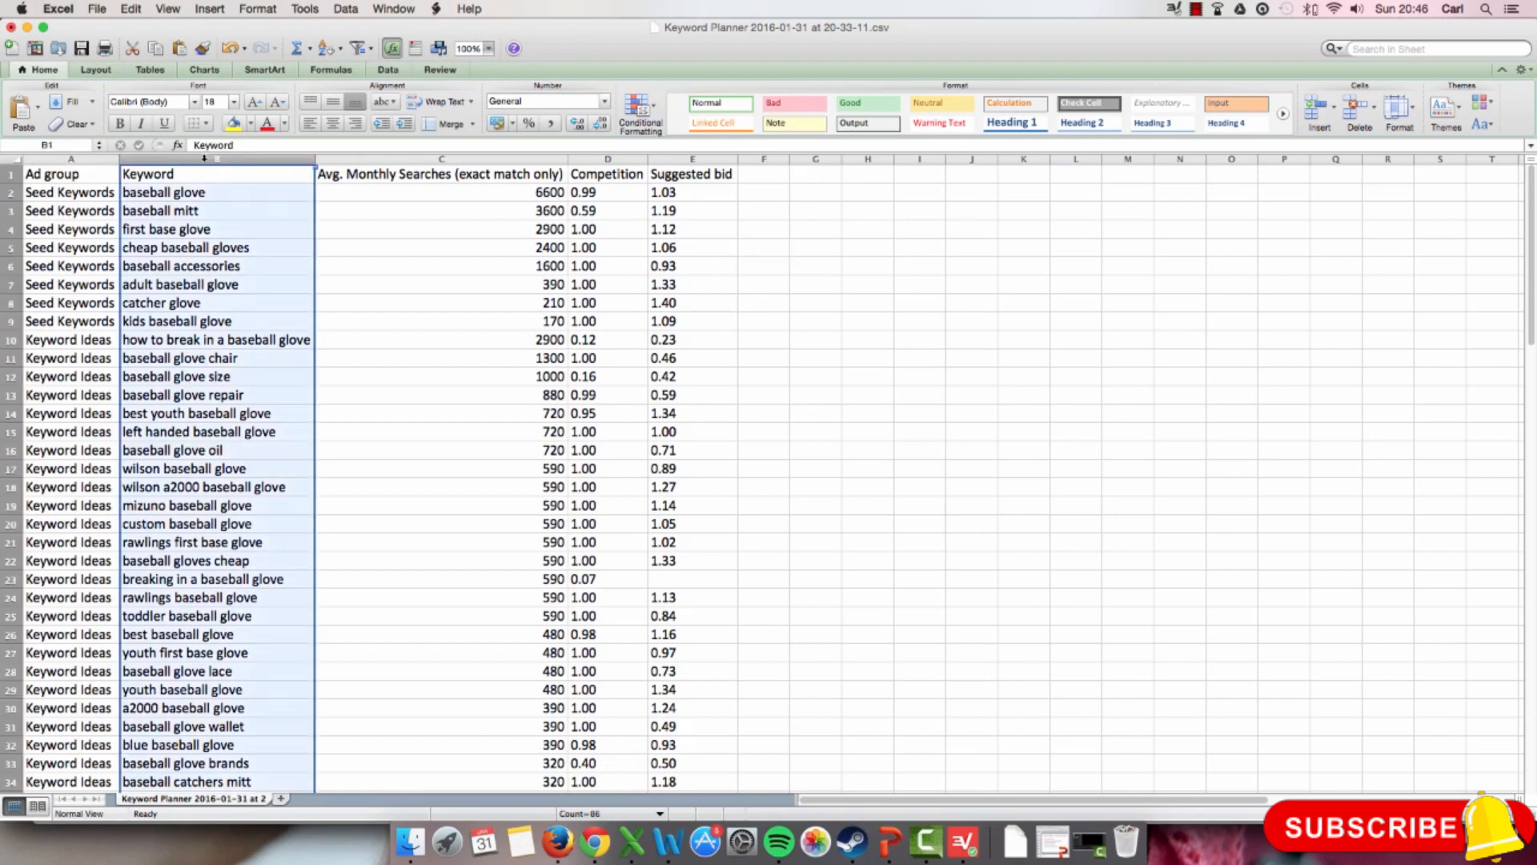
{"action": "left_click", "coordinate": [250, 124]}
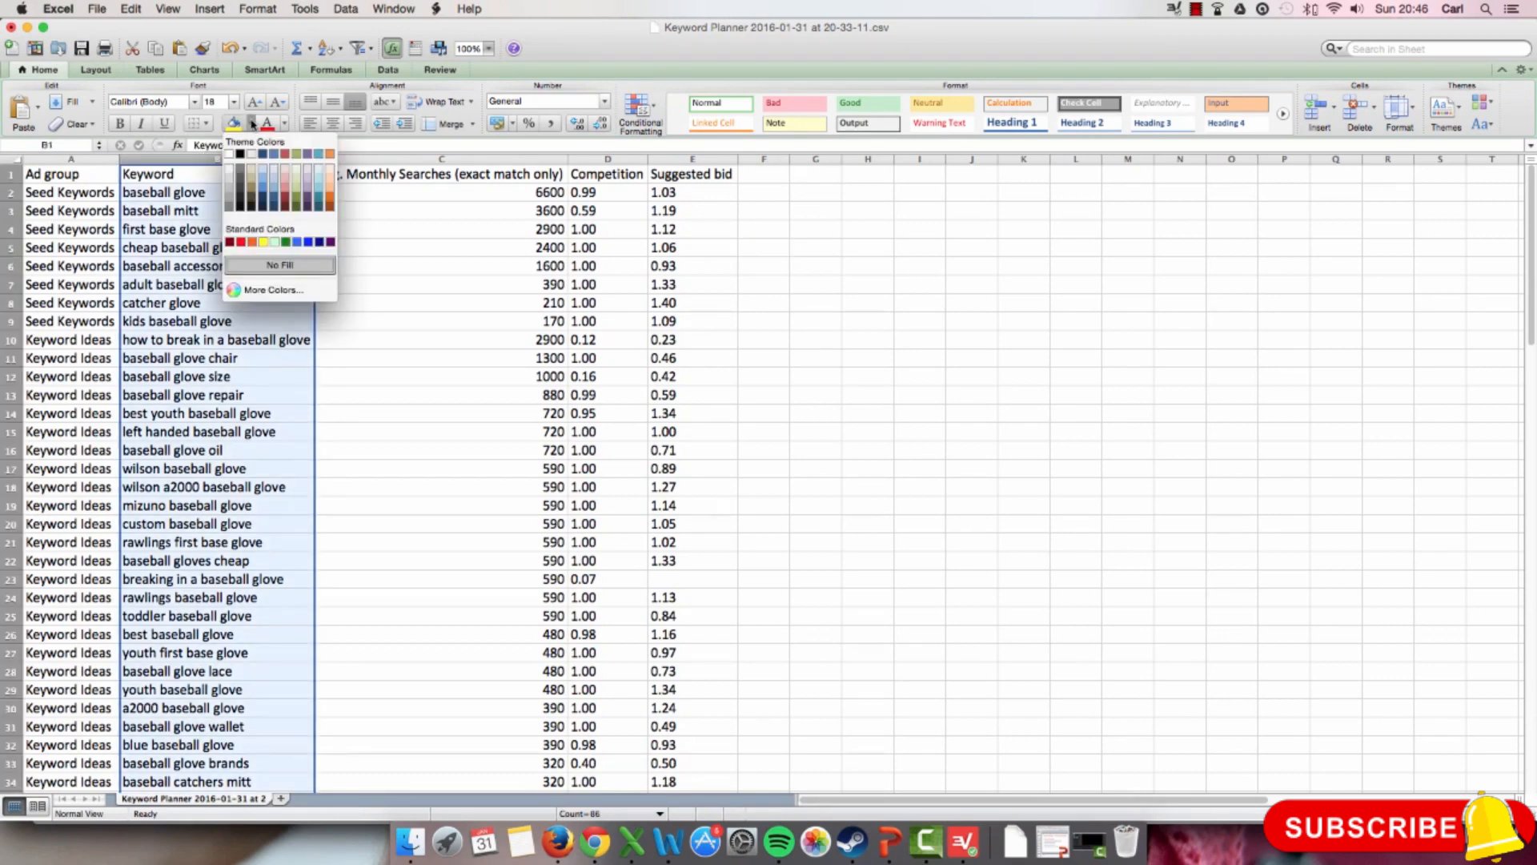
{"action": "left_click", "coordinate": [287, 191]}
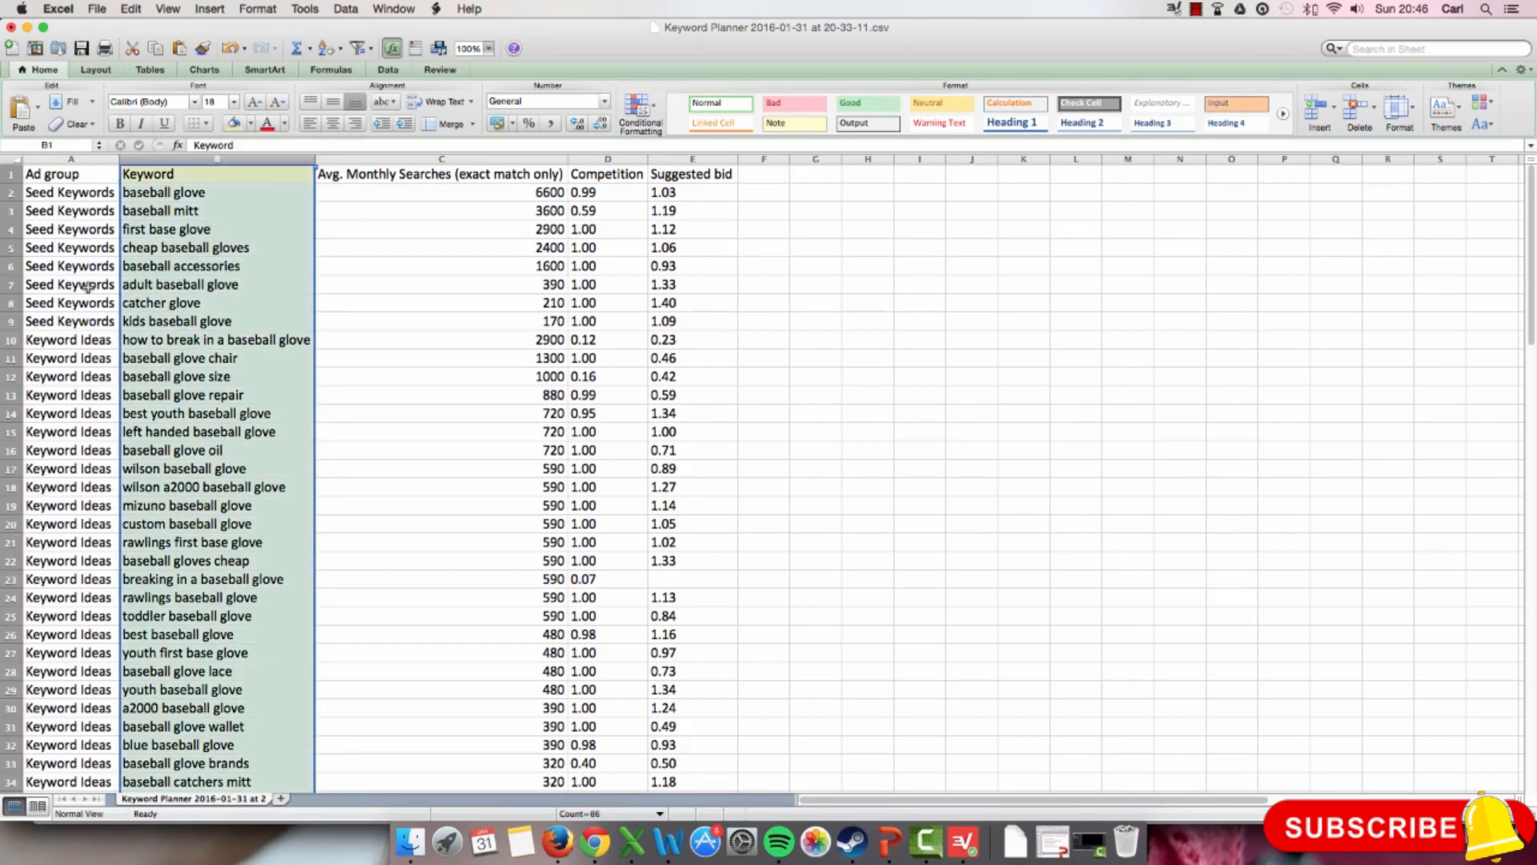
{"action": "left_click", "coordinate": [82, 160]}
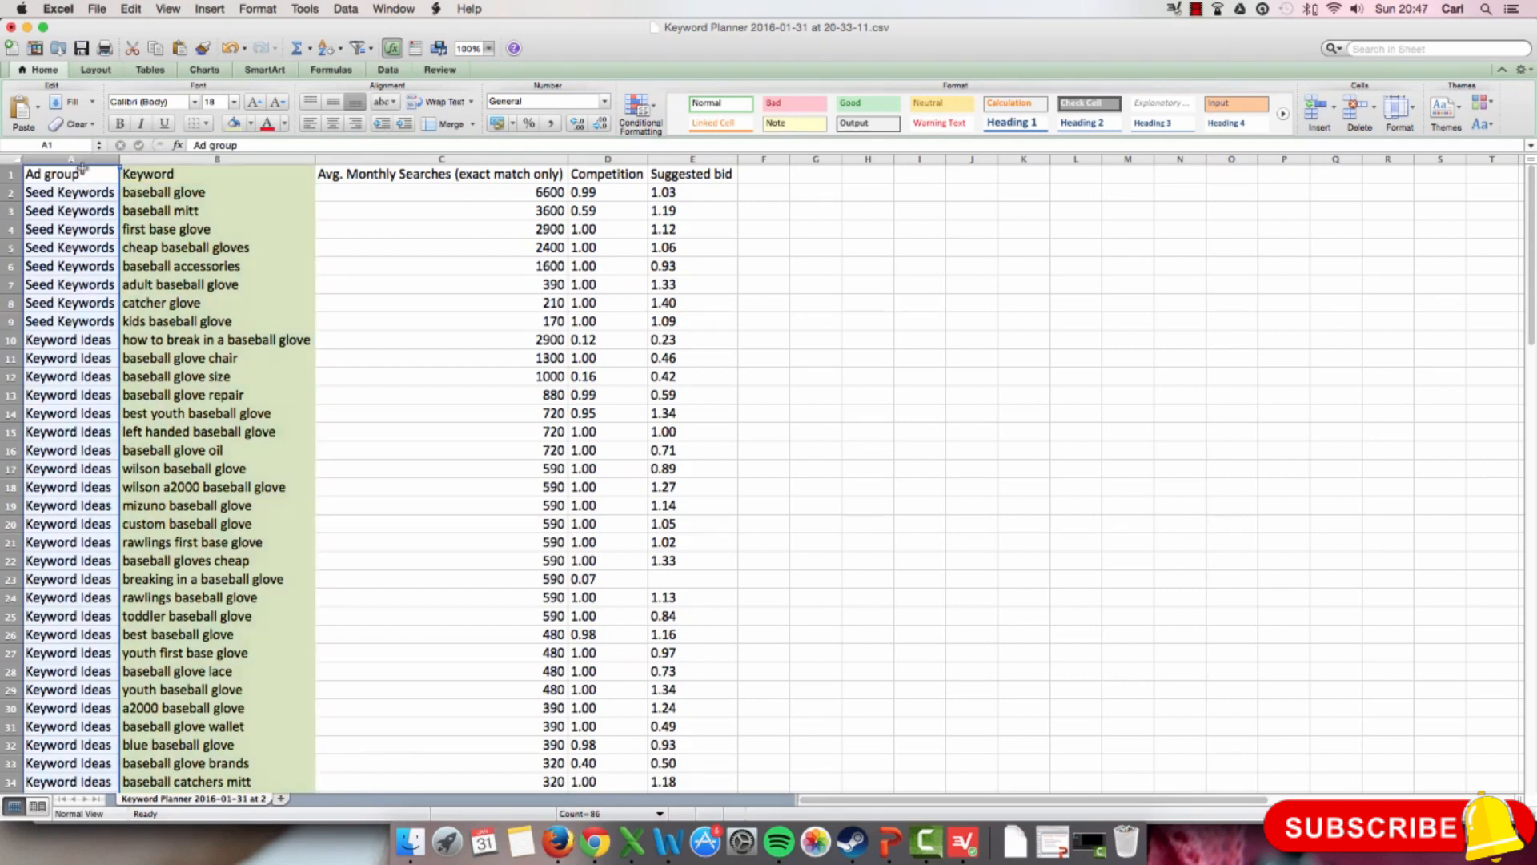
{"action": "left_click_drag", "start_coordinate": [70, 195], "coordinate": [50, 448]}
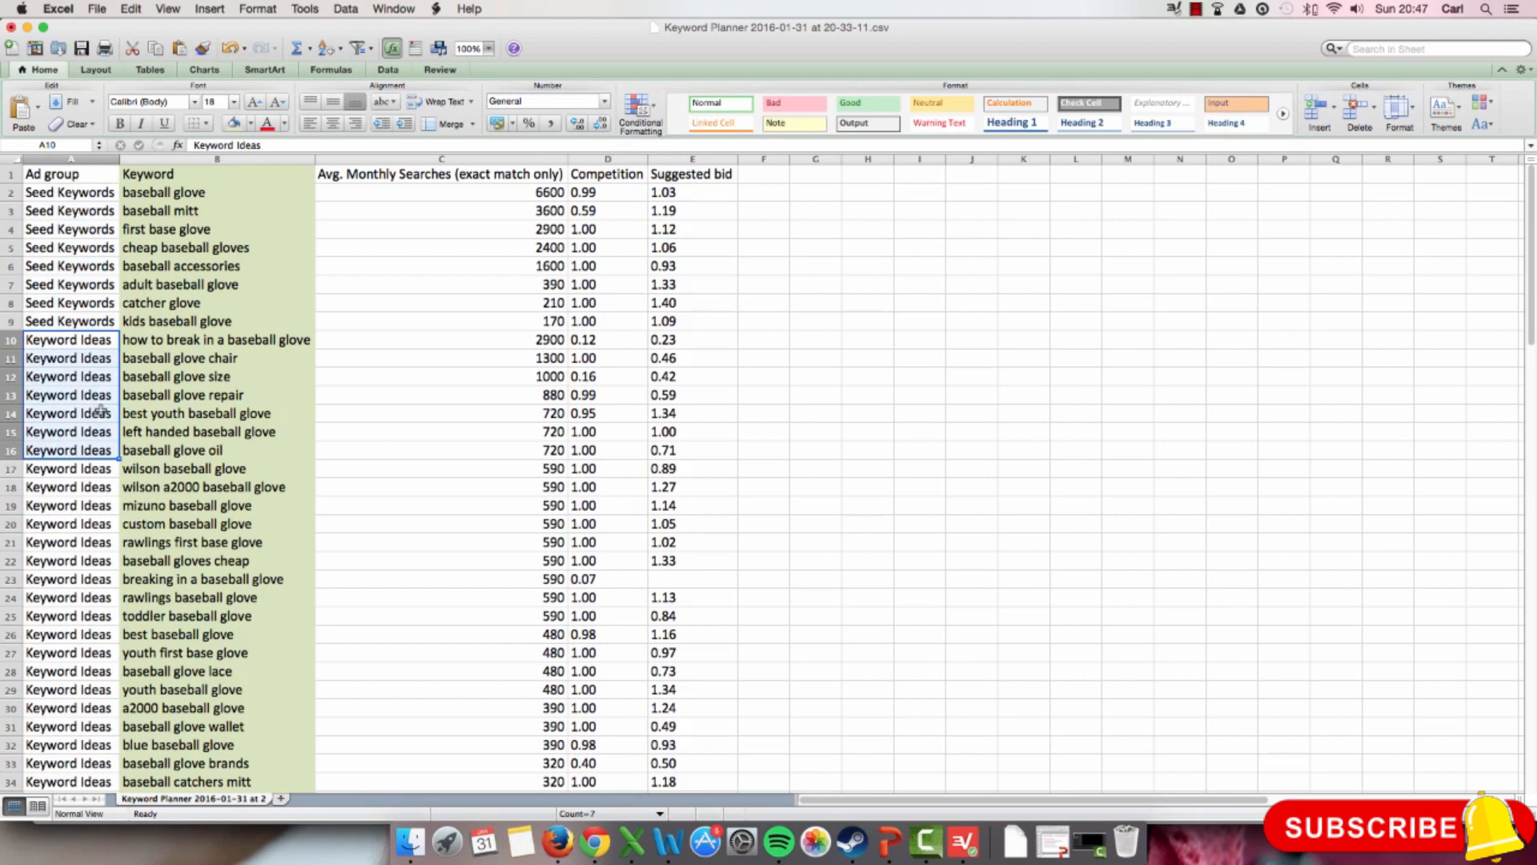
{"action": "left_click", "coordinate": [92, 188]}
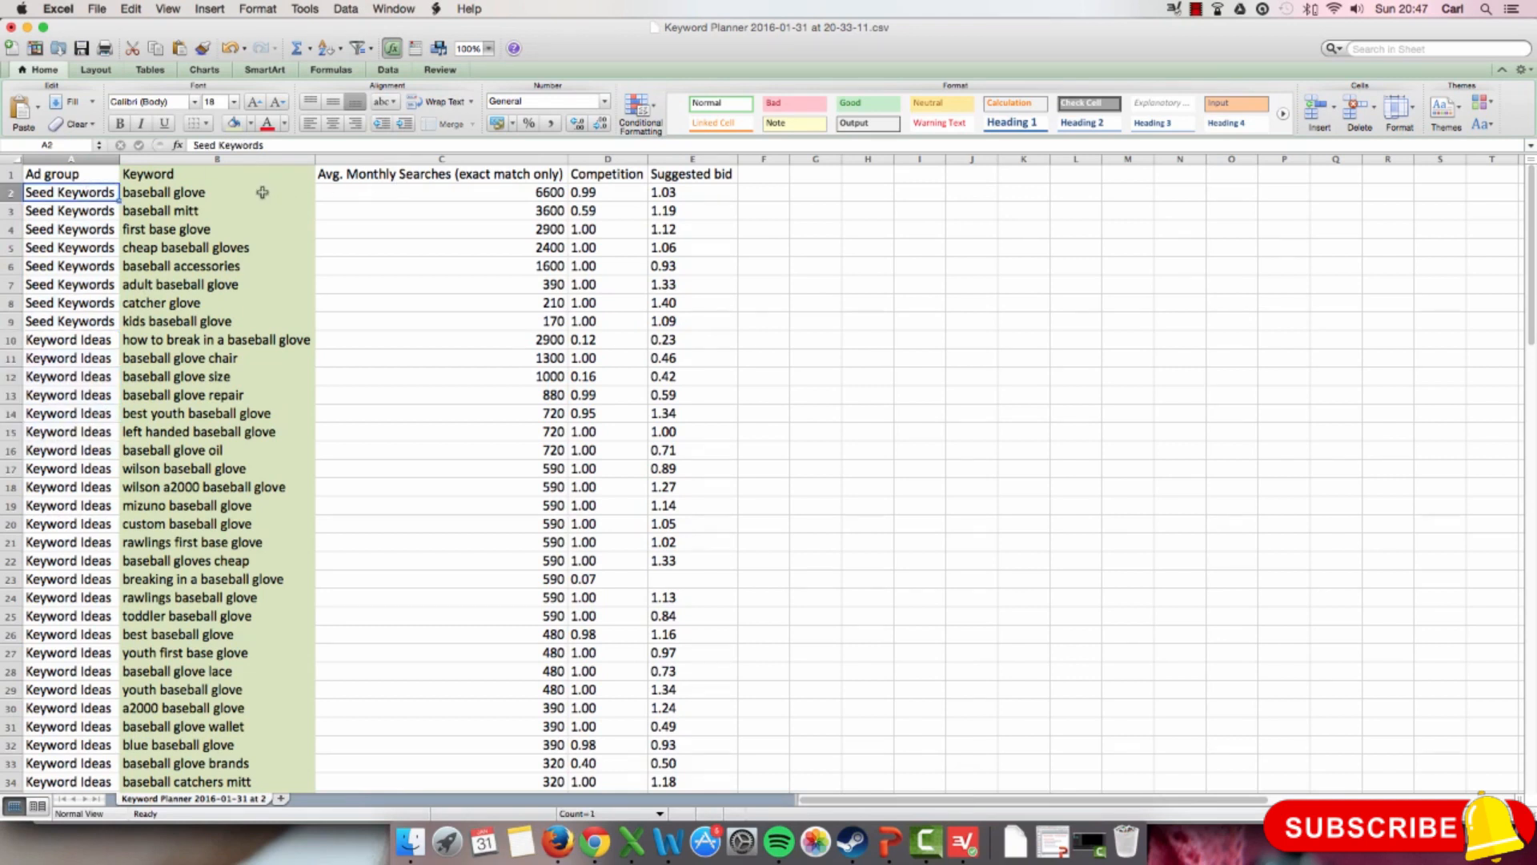
Step: Center the contents of the Avg. Monthly Searches and Competition columns horizontally
{"action": "left_click", "coordinate": [414, 155]}
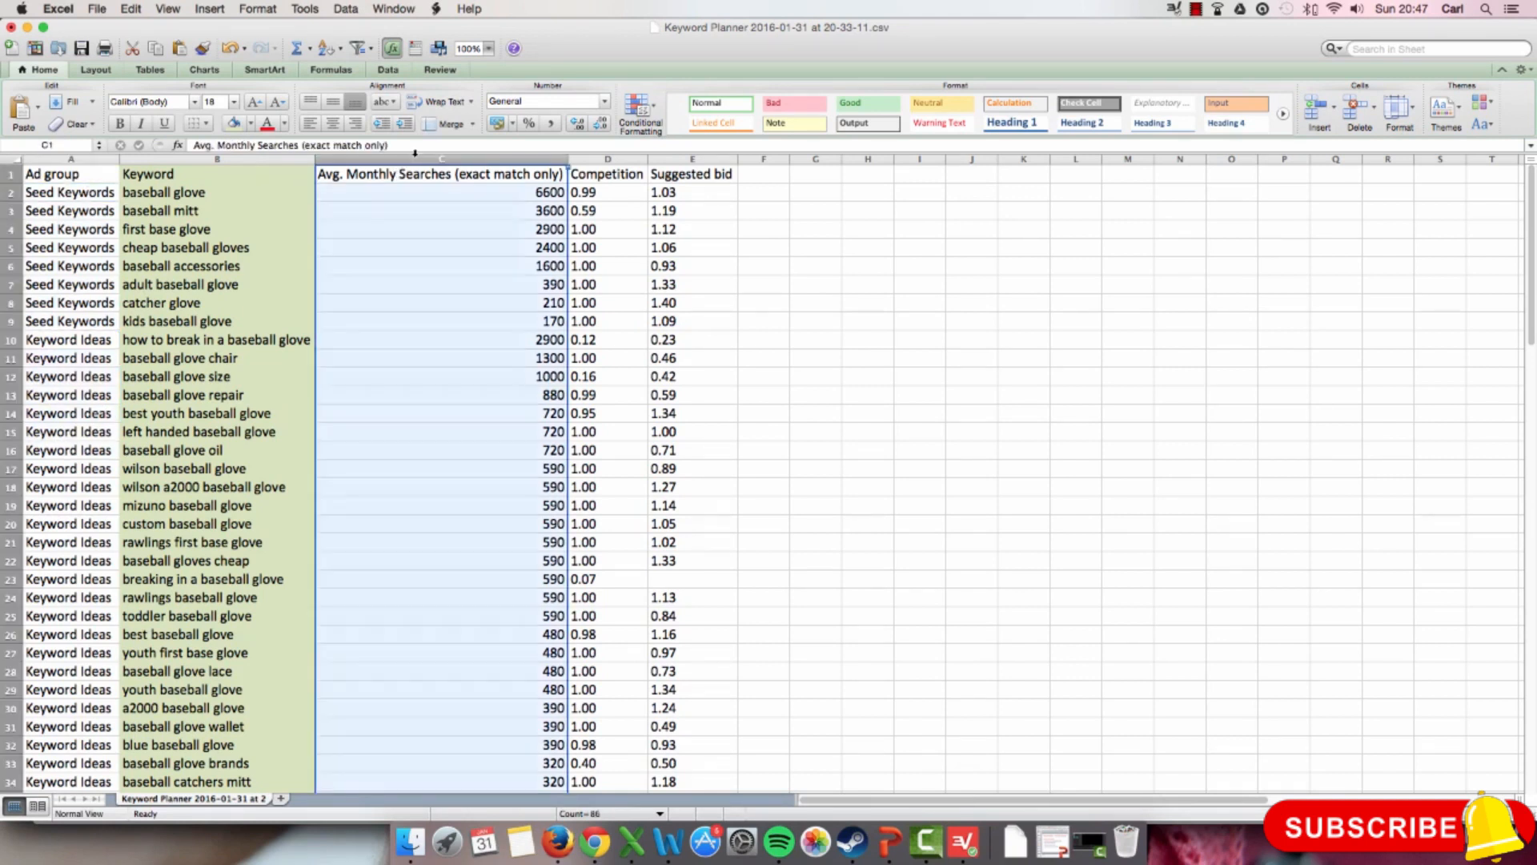
{"action": "left_click", "coordinate": [333, 123]}
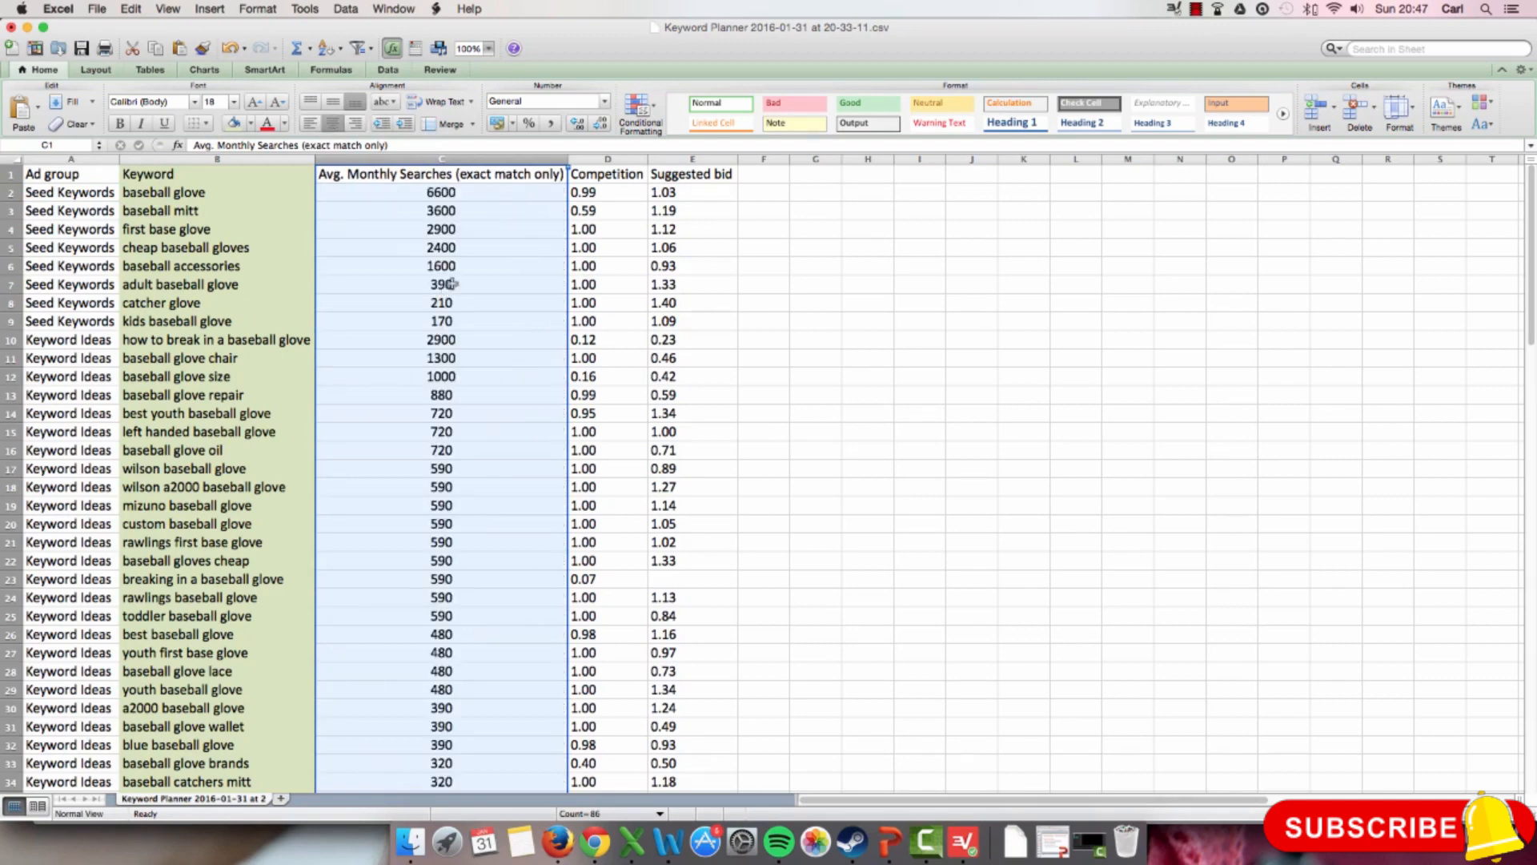
{"action": "scroll", "coordinate": [465, 333], "scroll_direction": "down", "scroll_amount": 13}
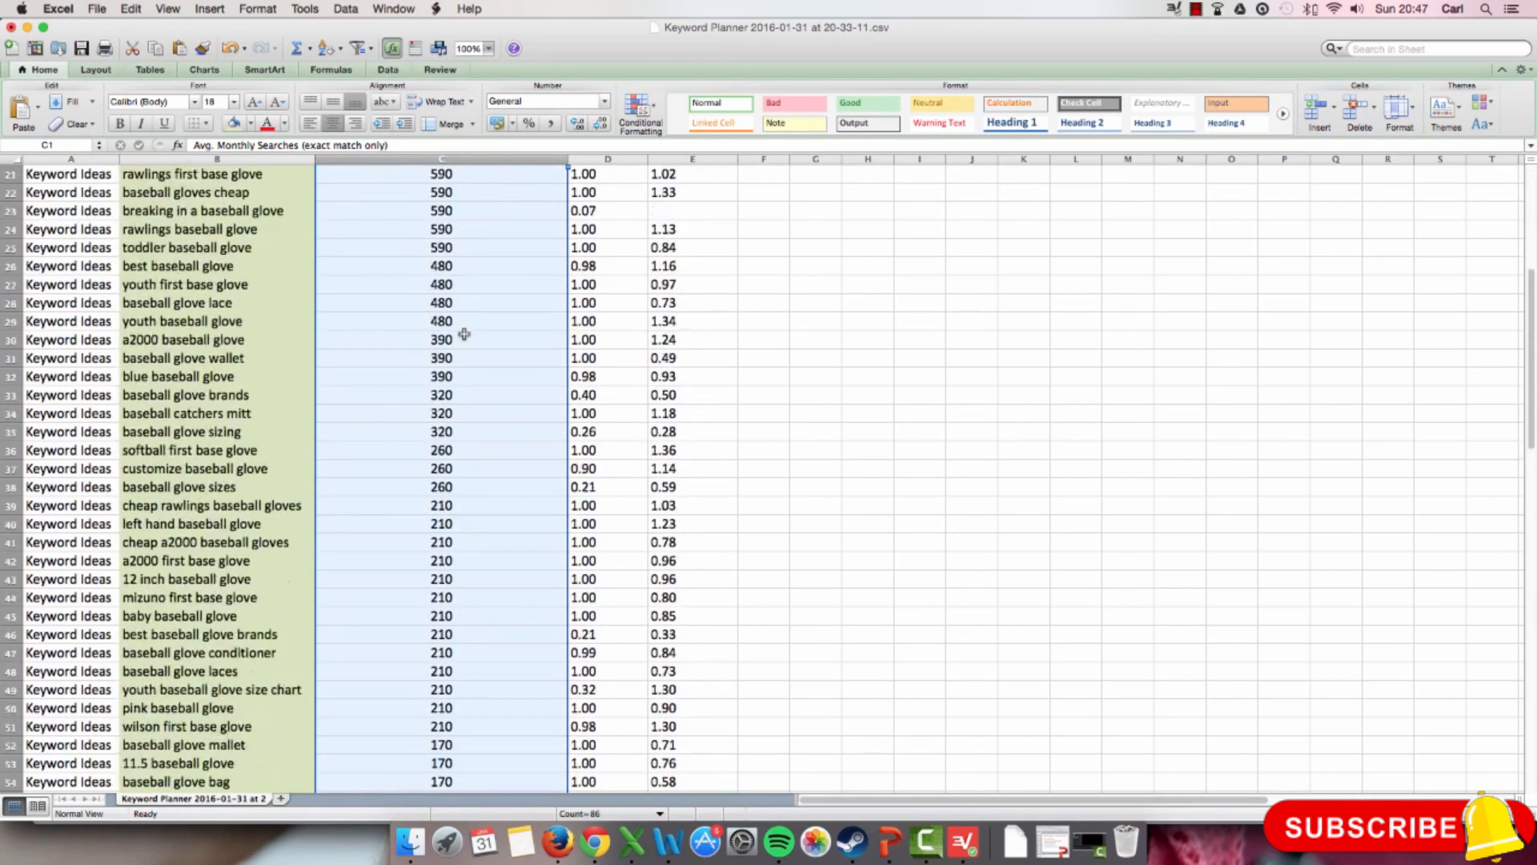
{"action": "scroll", "coordinate": [464, 333], "scroll_direction": "down", "scroll_amount": 8}
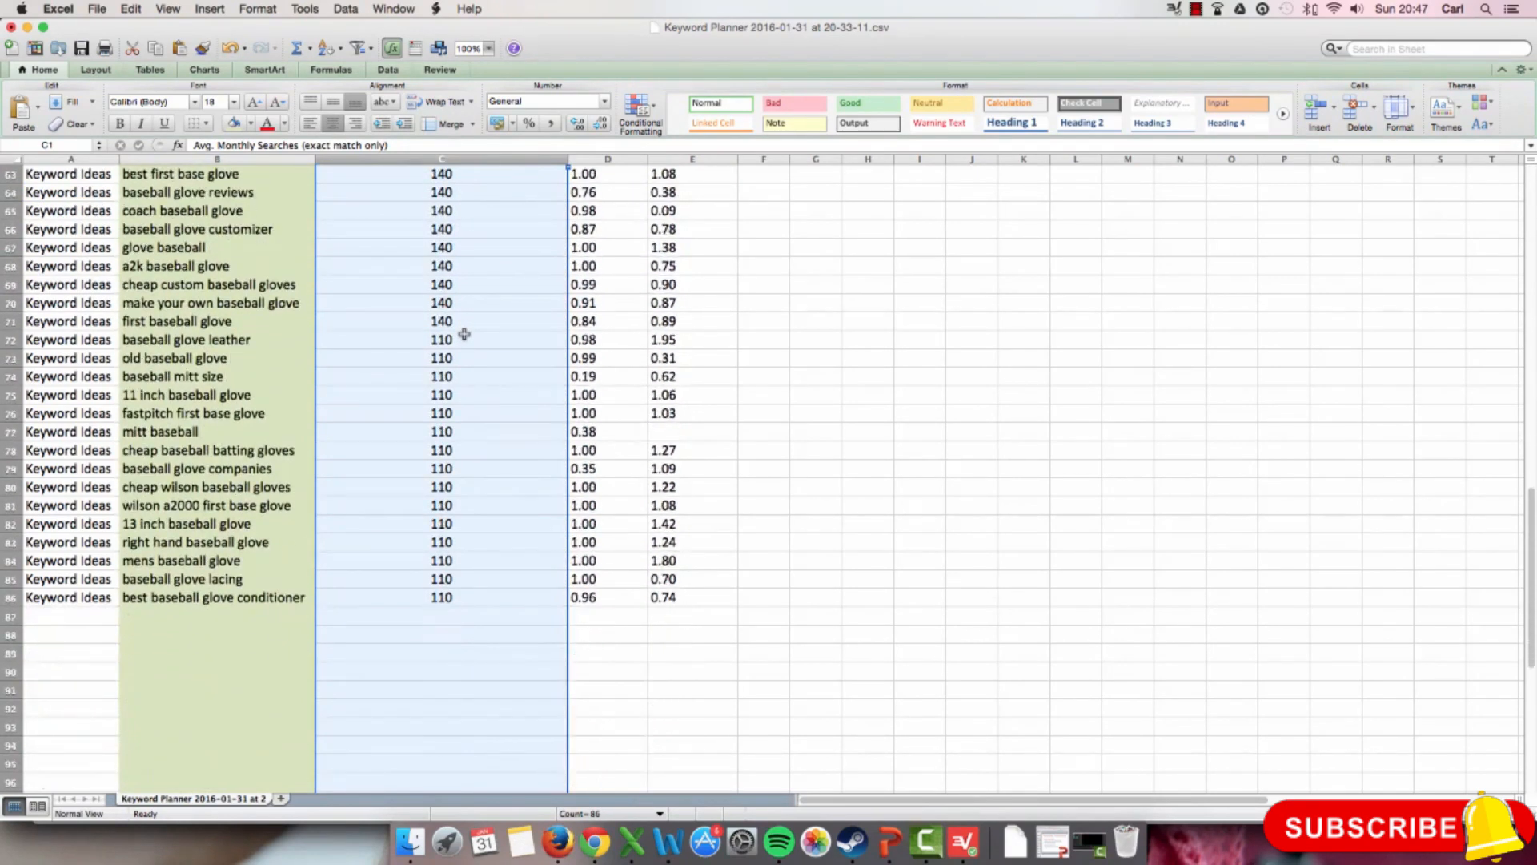
{"action": "scroll", "coordinate": [464, 333], "scroll_direction": "up", "scroll_amount": 20}
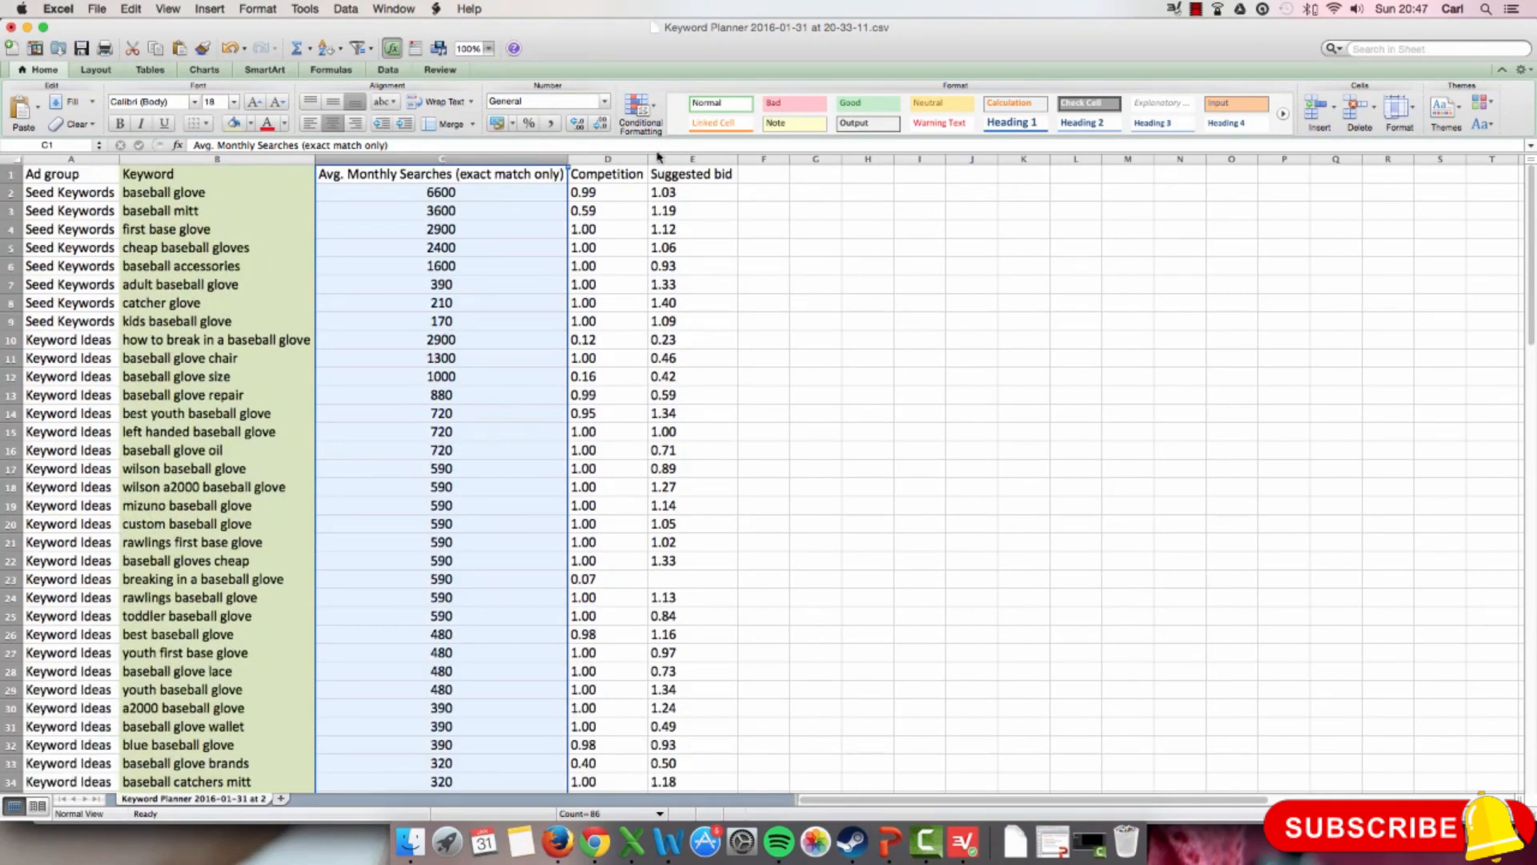
{"action": "left_click", "coordinate": [605, 159]}
{"action": "left_click", "coordinate": [332, 124]}
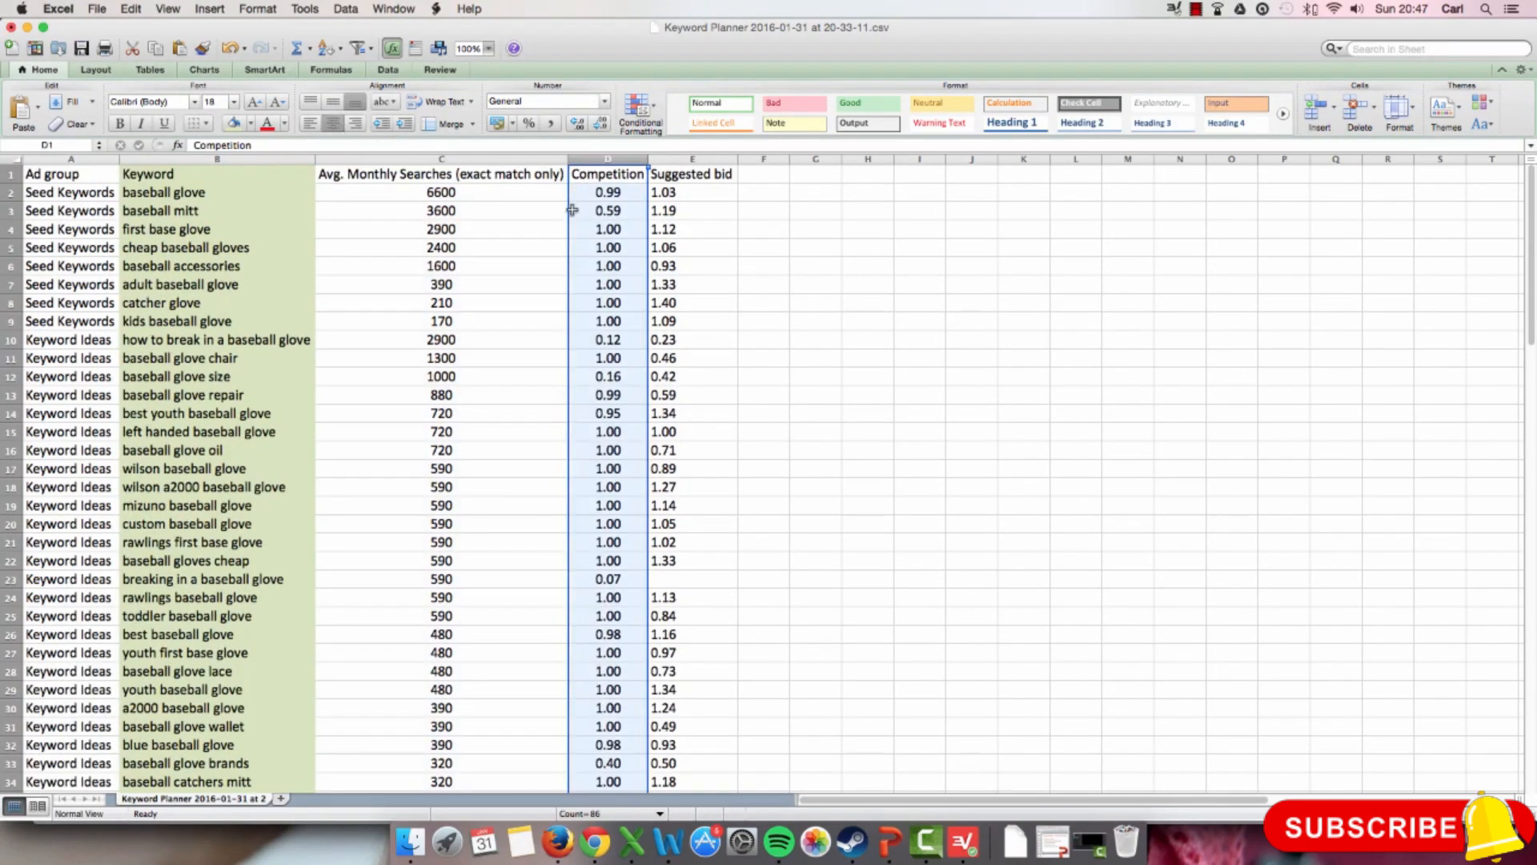
Step: Look through the Competition values of the whole list, checking those for baseball glove warehouse and youth baseball glove size chart
{"action": "scroll", "coordinate": [619, 241], "scroll_direction": "down", "scroll_amount": 9}
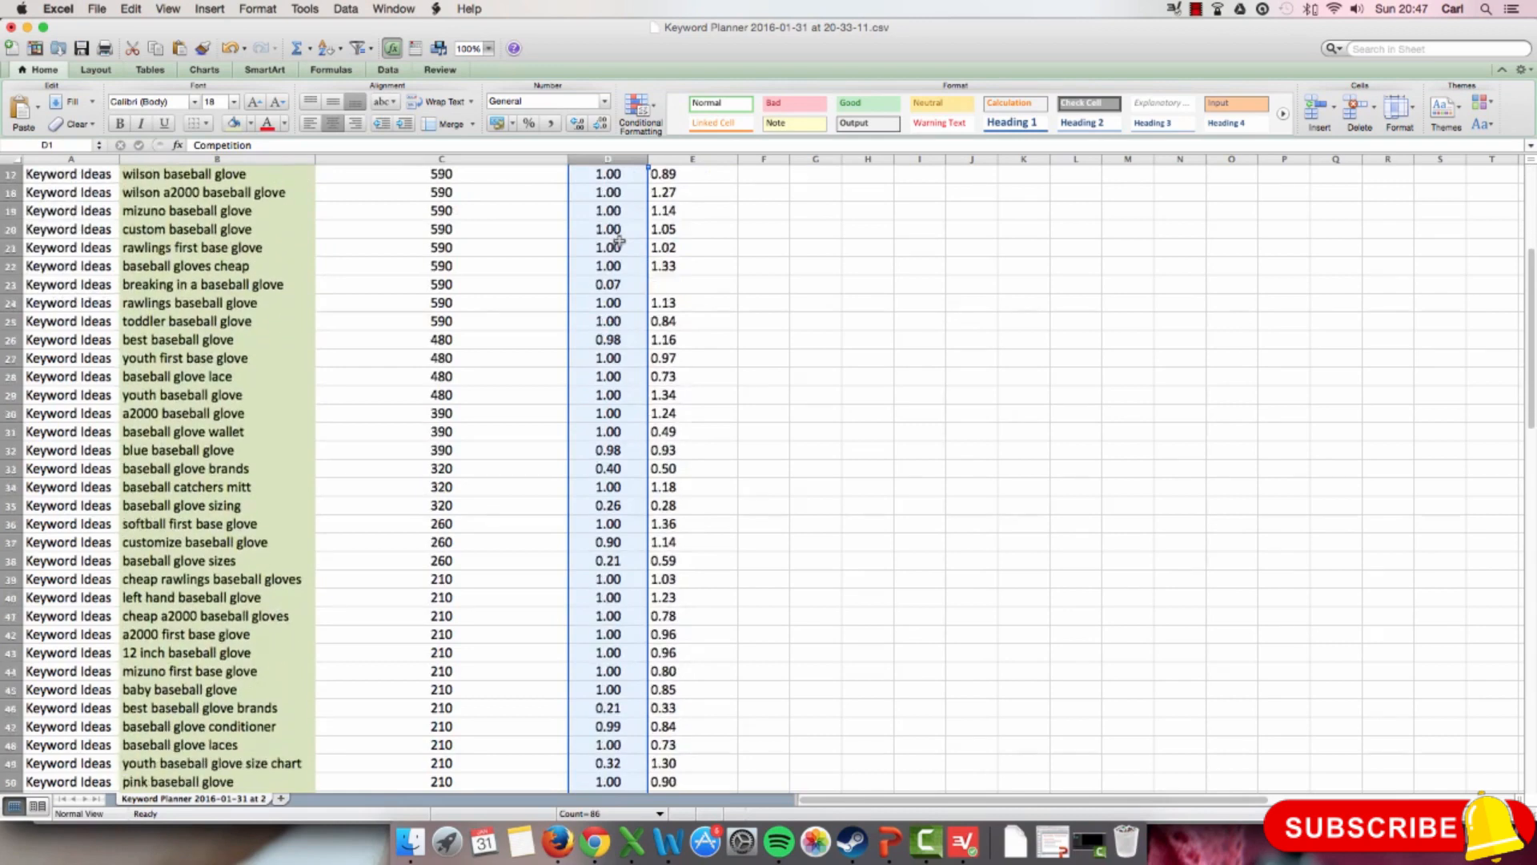
{"action": "scroll", "coordinate": [619, 241], "scroll_direction": "down", "scroll_amount": 12}
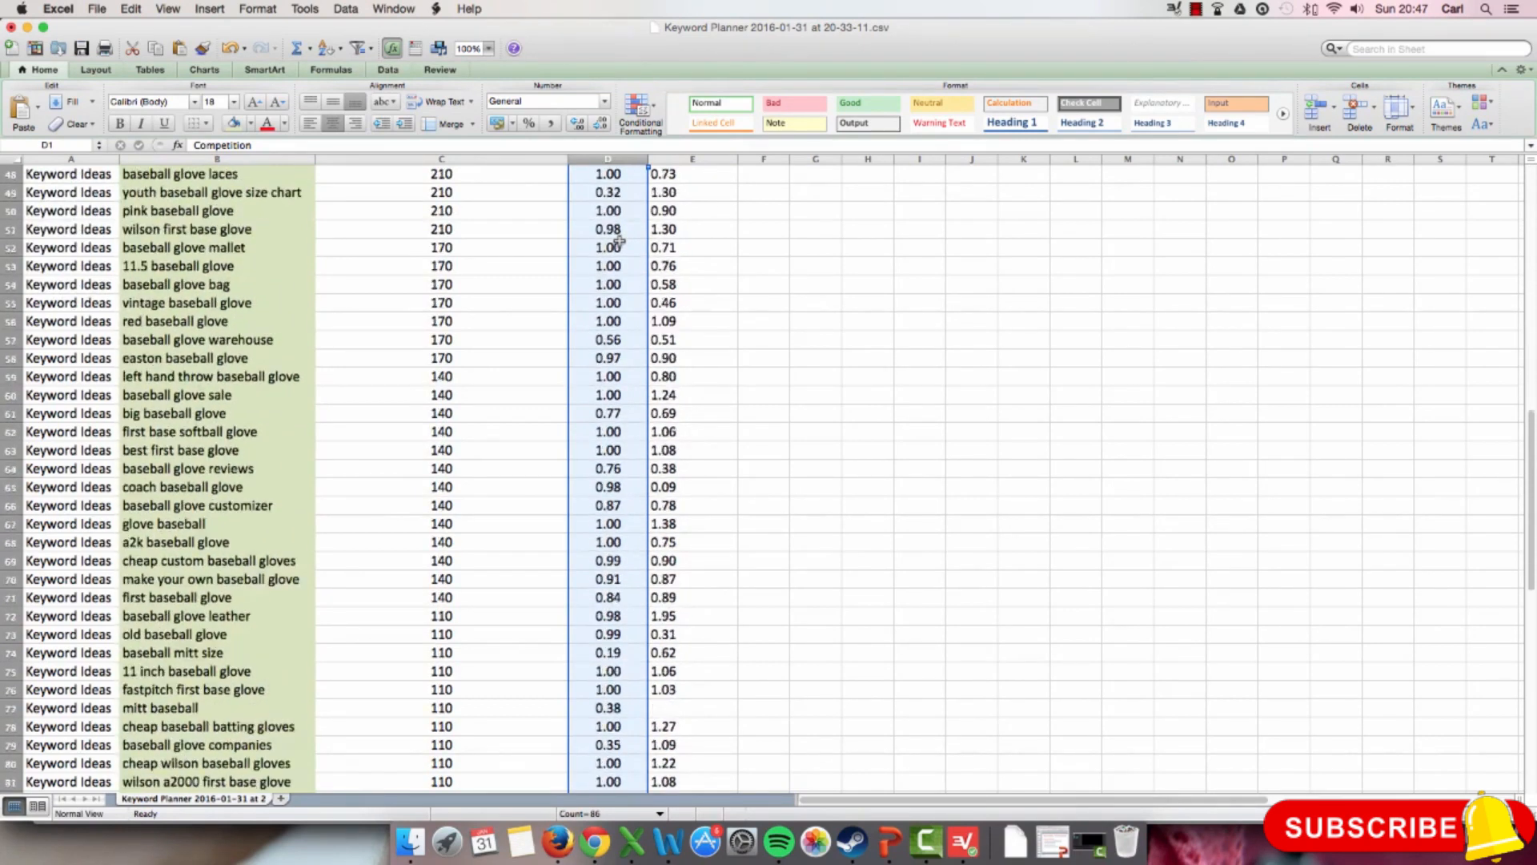
{"action": "scroll", "coordinate": [618, 241], "scroll_direction": "down", "scroll_amount": 1}
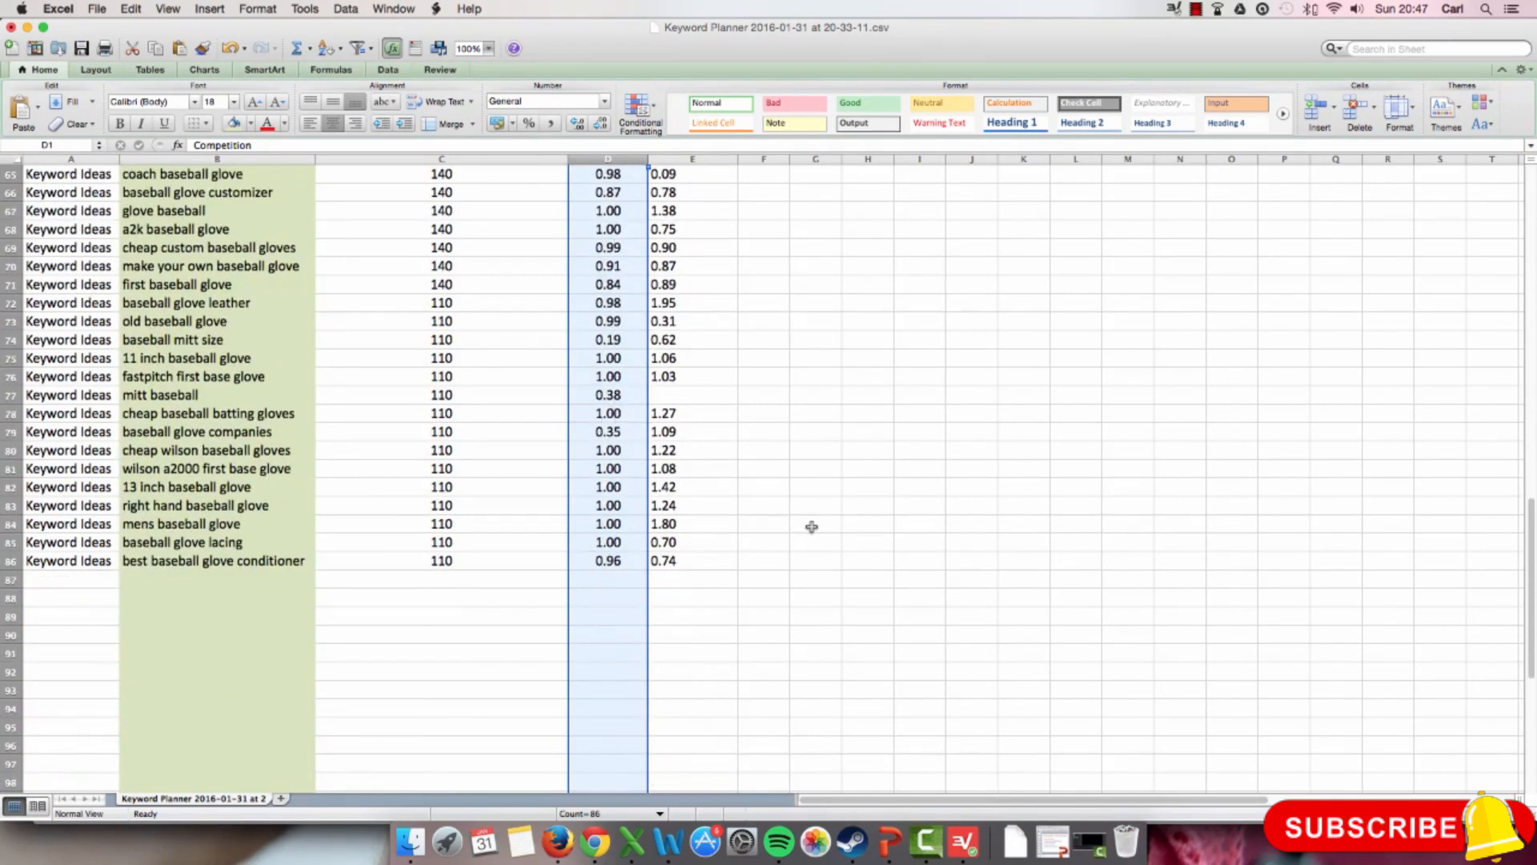
{"action": "scroll", "coordinate": [654, 568], "scroll_direction": "up", "scroll_amount": 7}
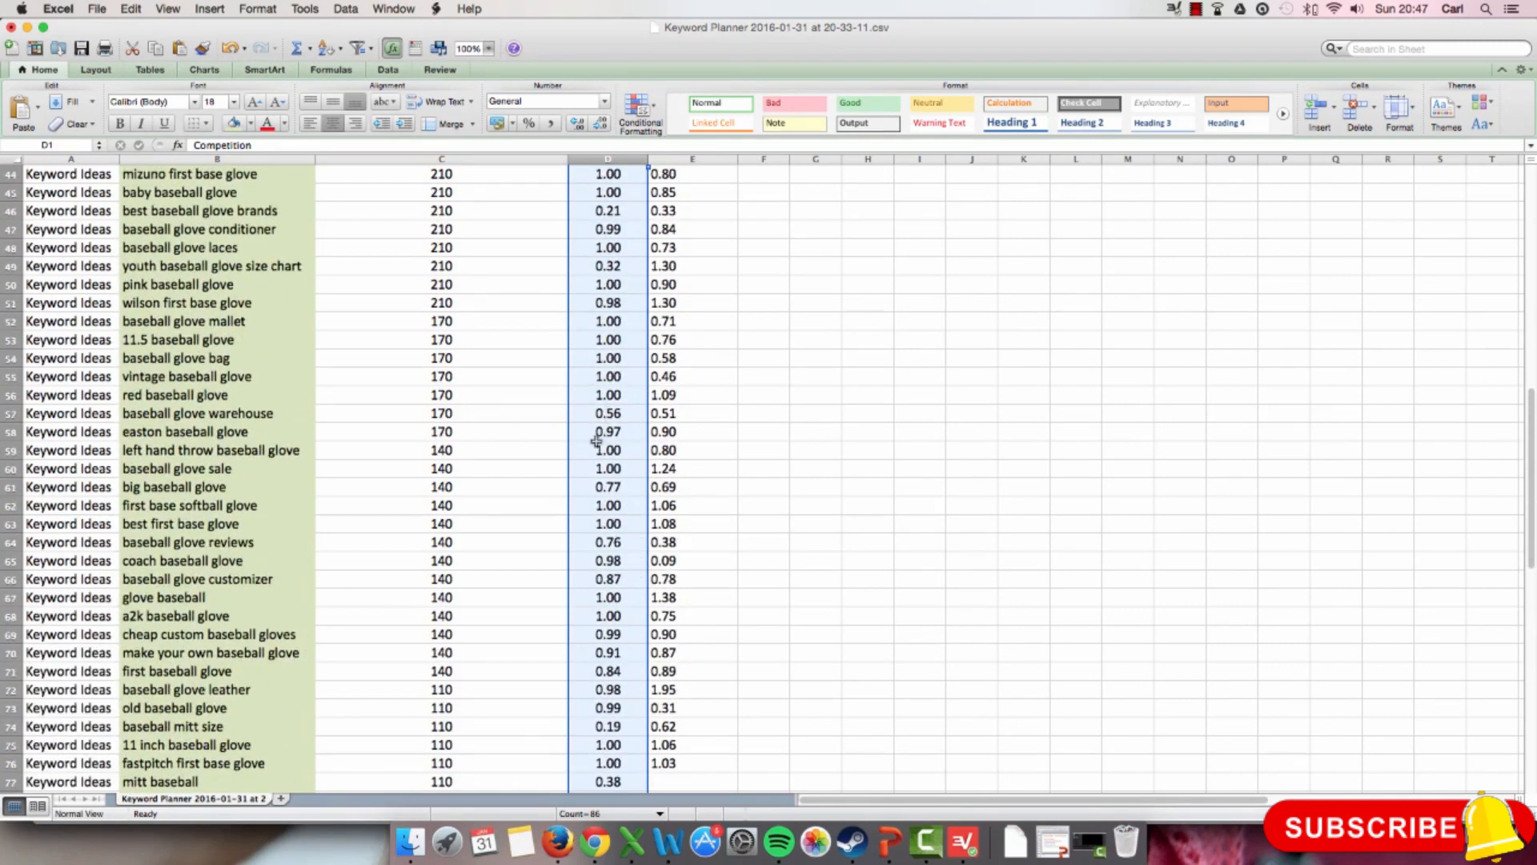
{"action": "left_click", "coordinate": [619, 410]}
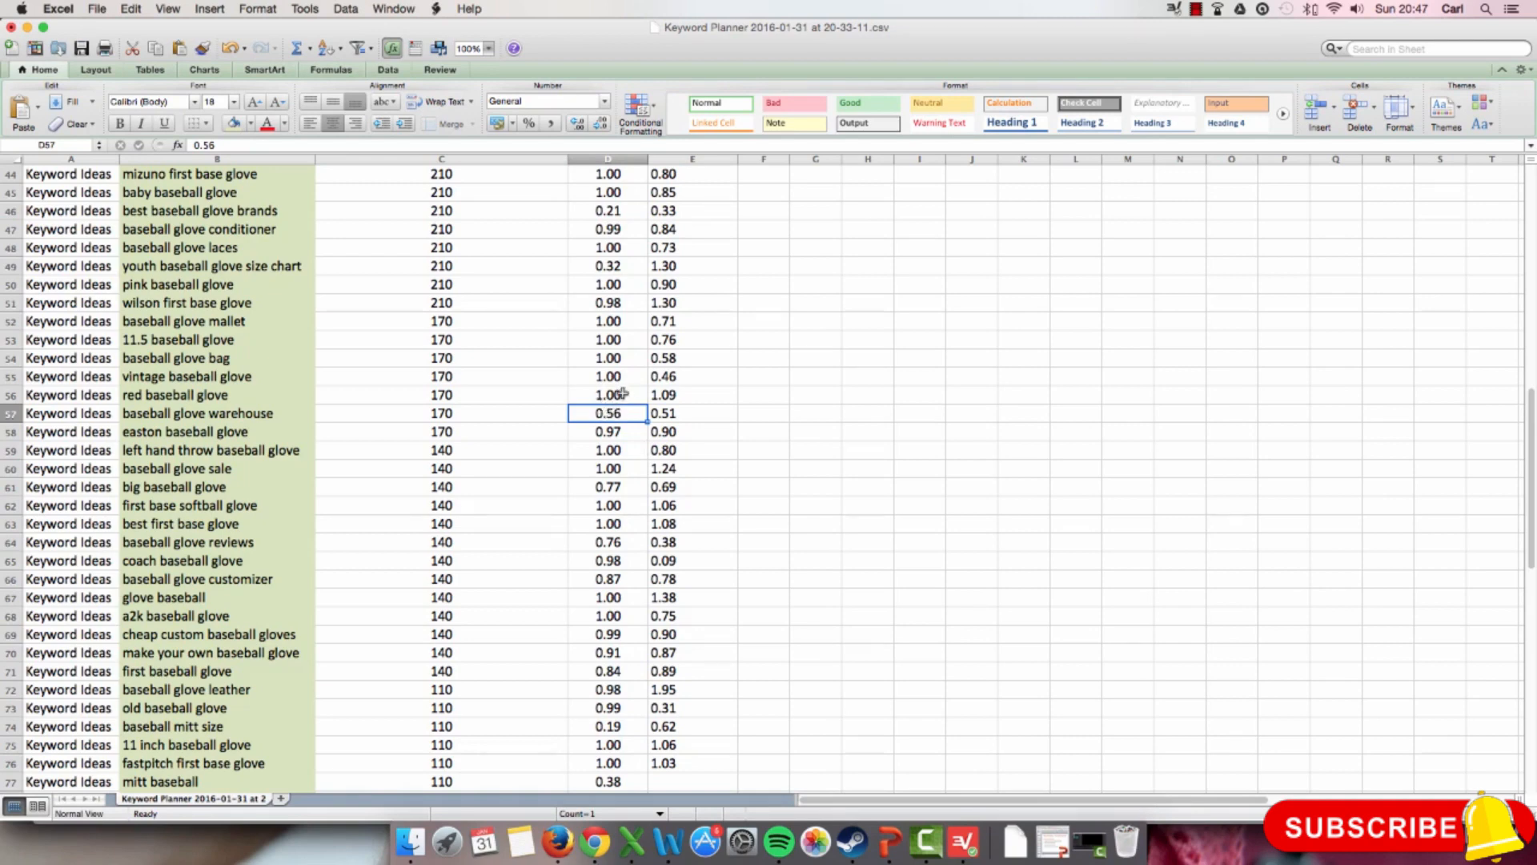
{"action": "scroll", "coordinate": [606, 393], "scroll_direction": "up", "scroll_amount": 5}
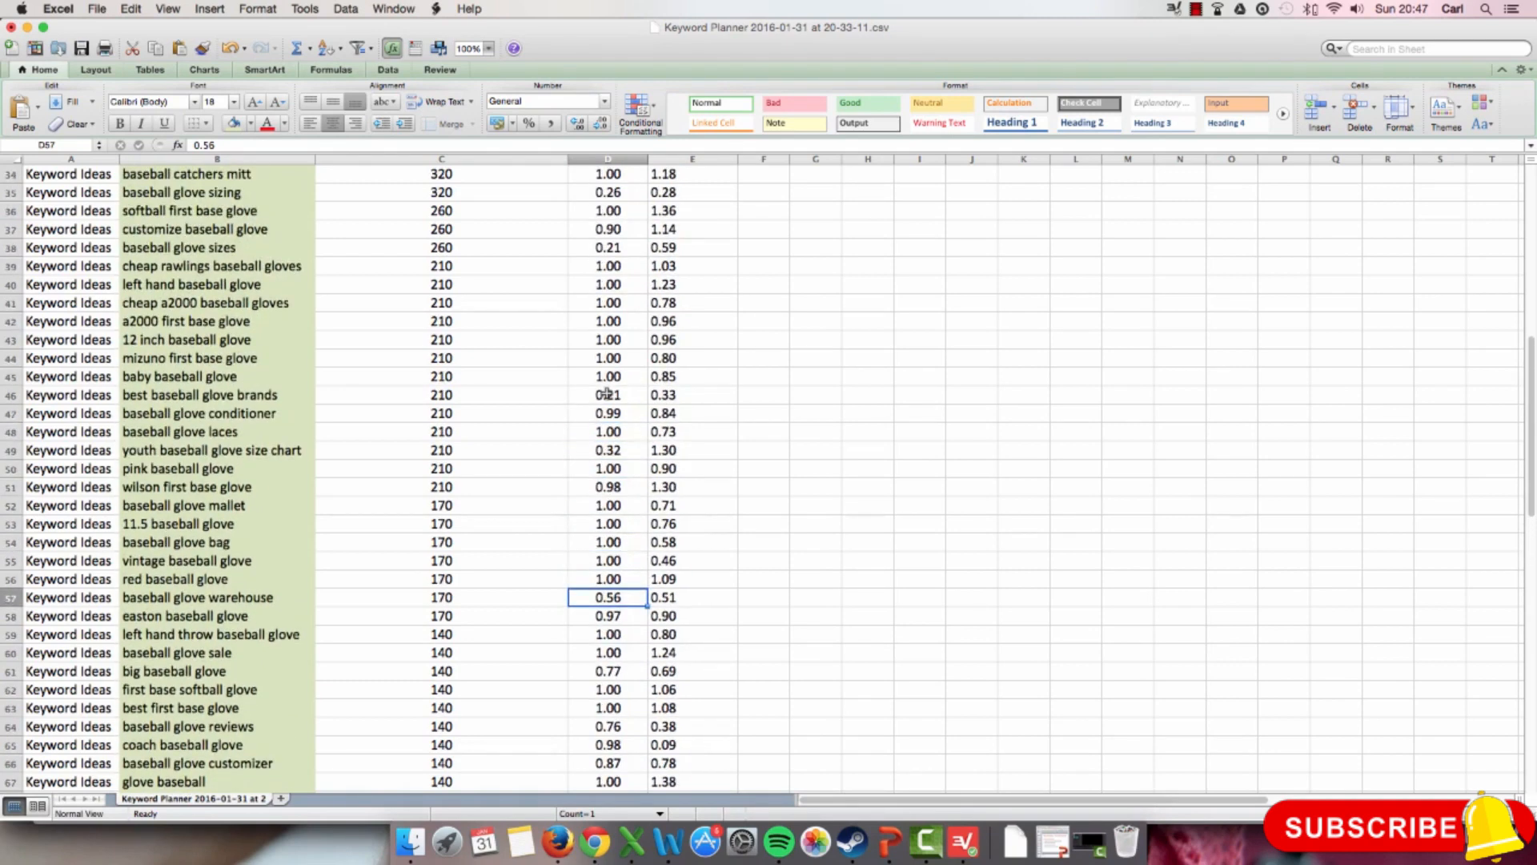
{"action": "left_click", "coordinate": [612, 445]}
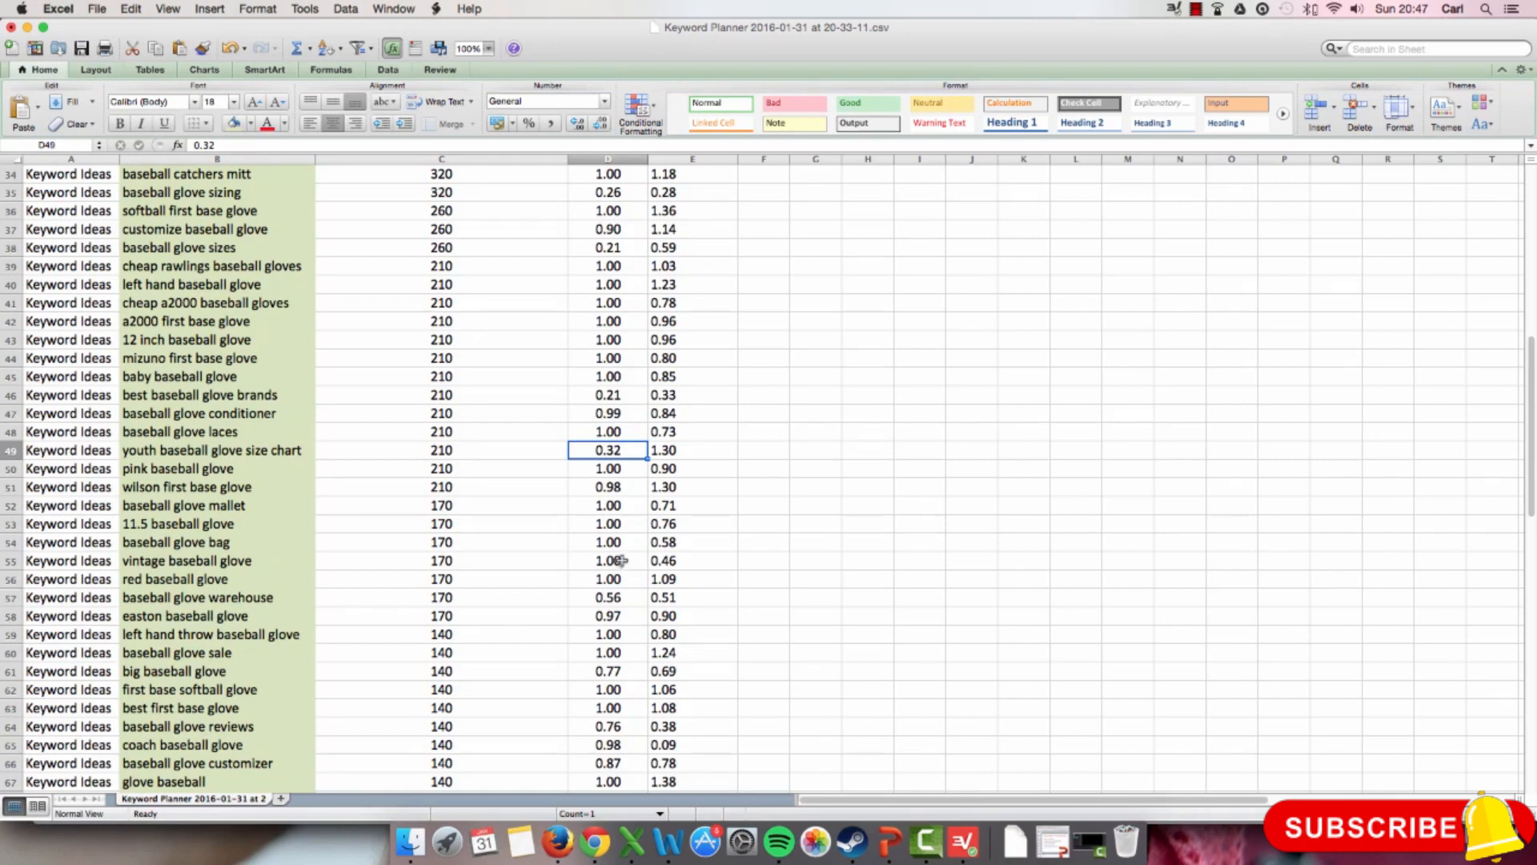
{"action": "scroll", "coordinate": [622, 528], "scroll_direction": "up", "scroll_amount": 15}
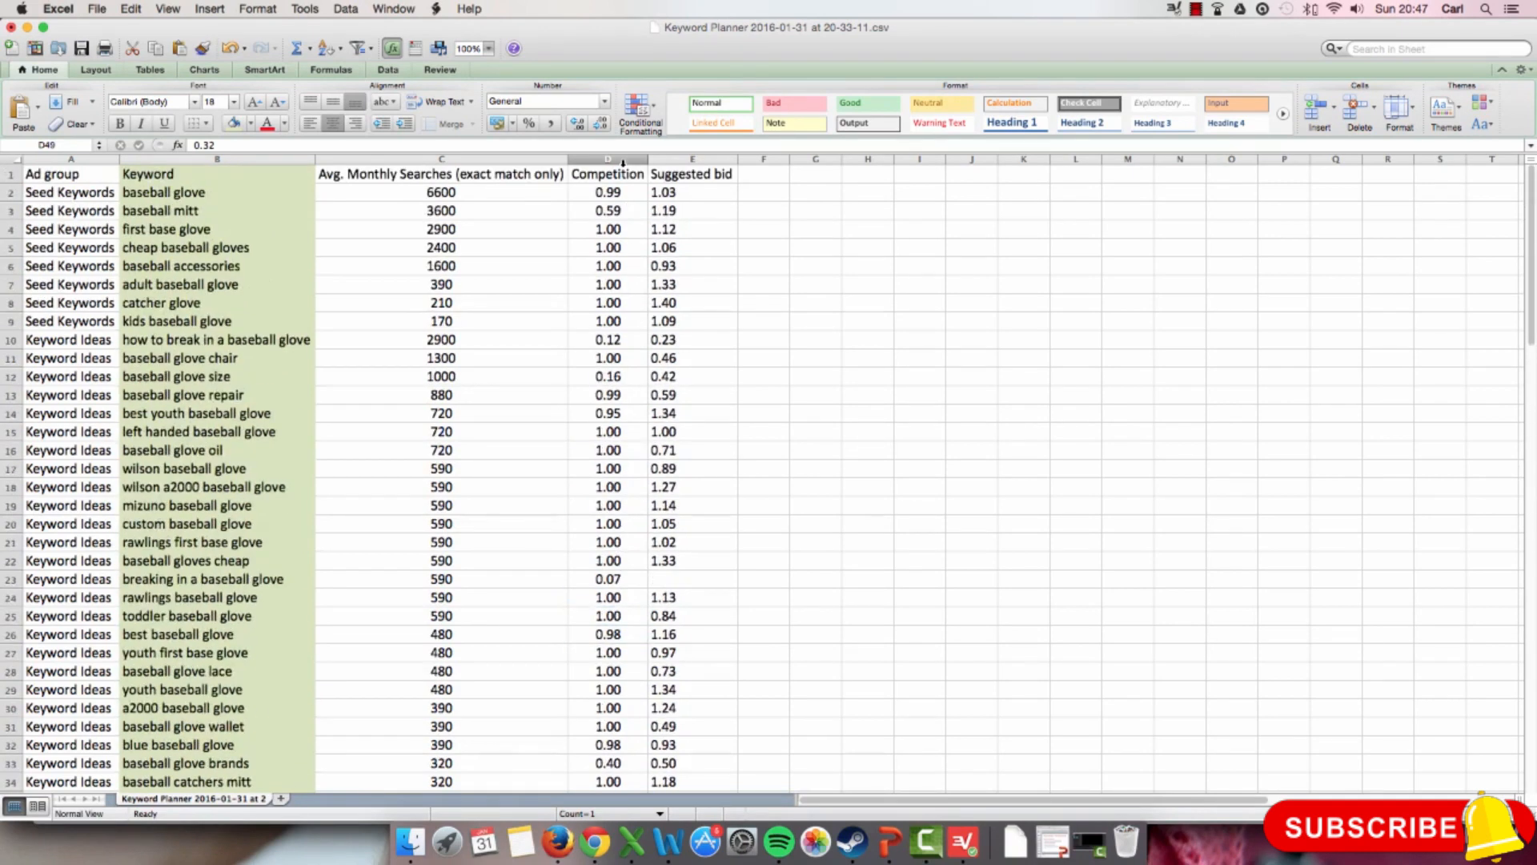
Step: Center the contents of the Suggested bid column horizontally
{"action": "left_click", "coordinate": [623, 156]}
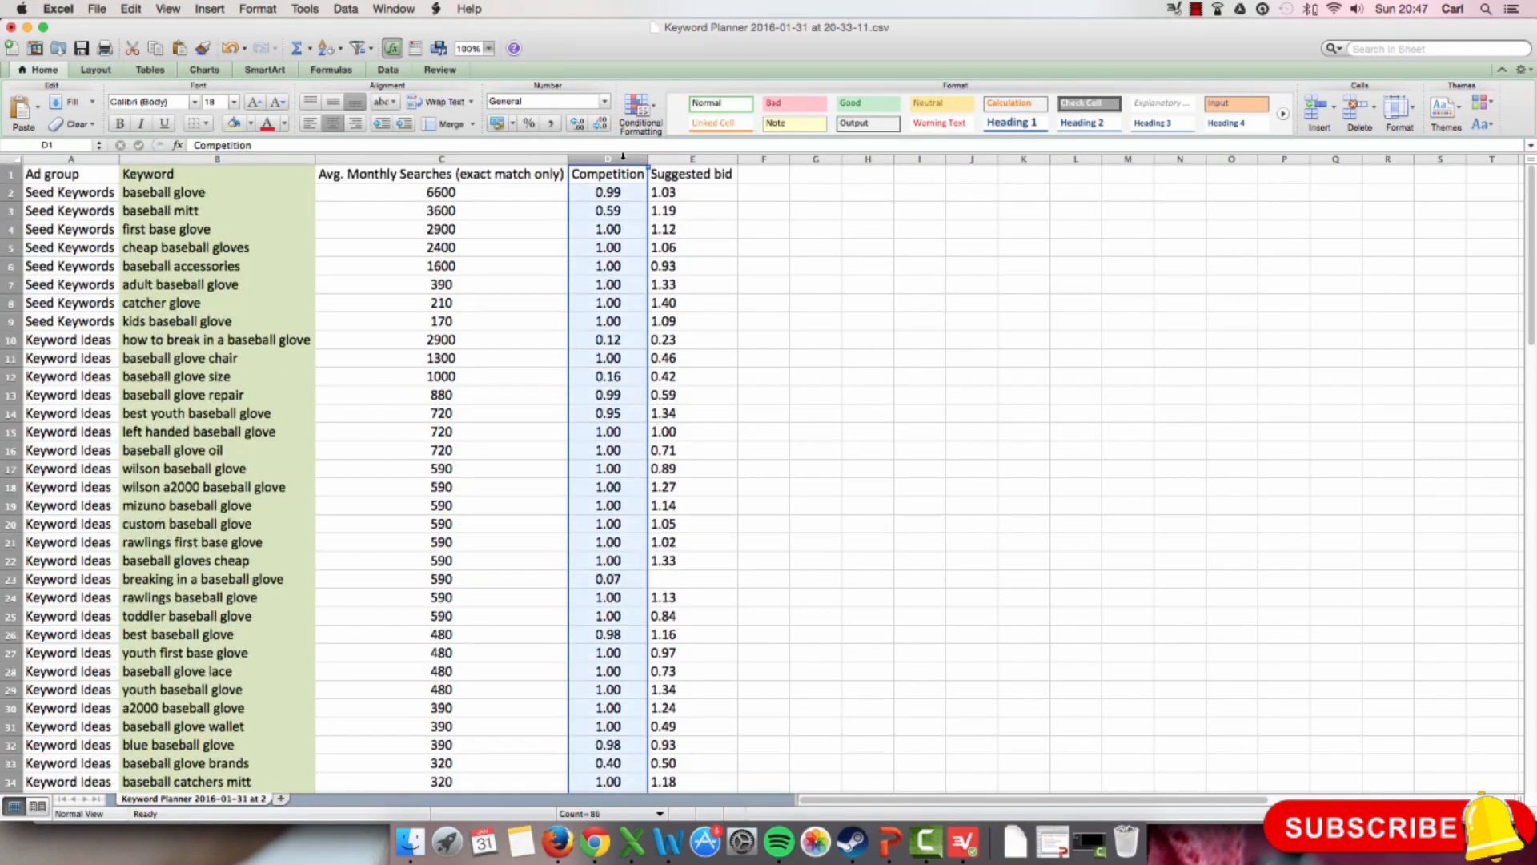
{"action": "left_click", "coordinate": [682, 159]}
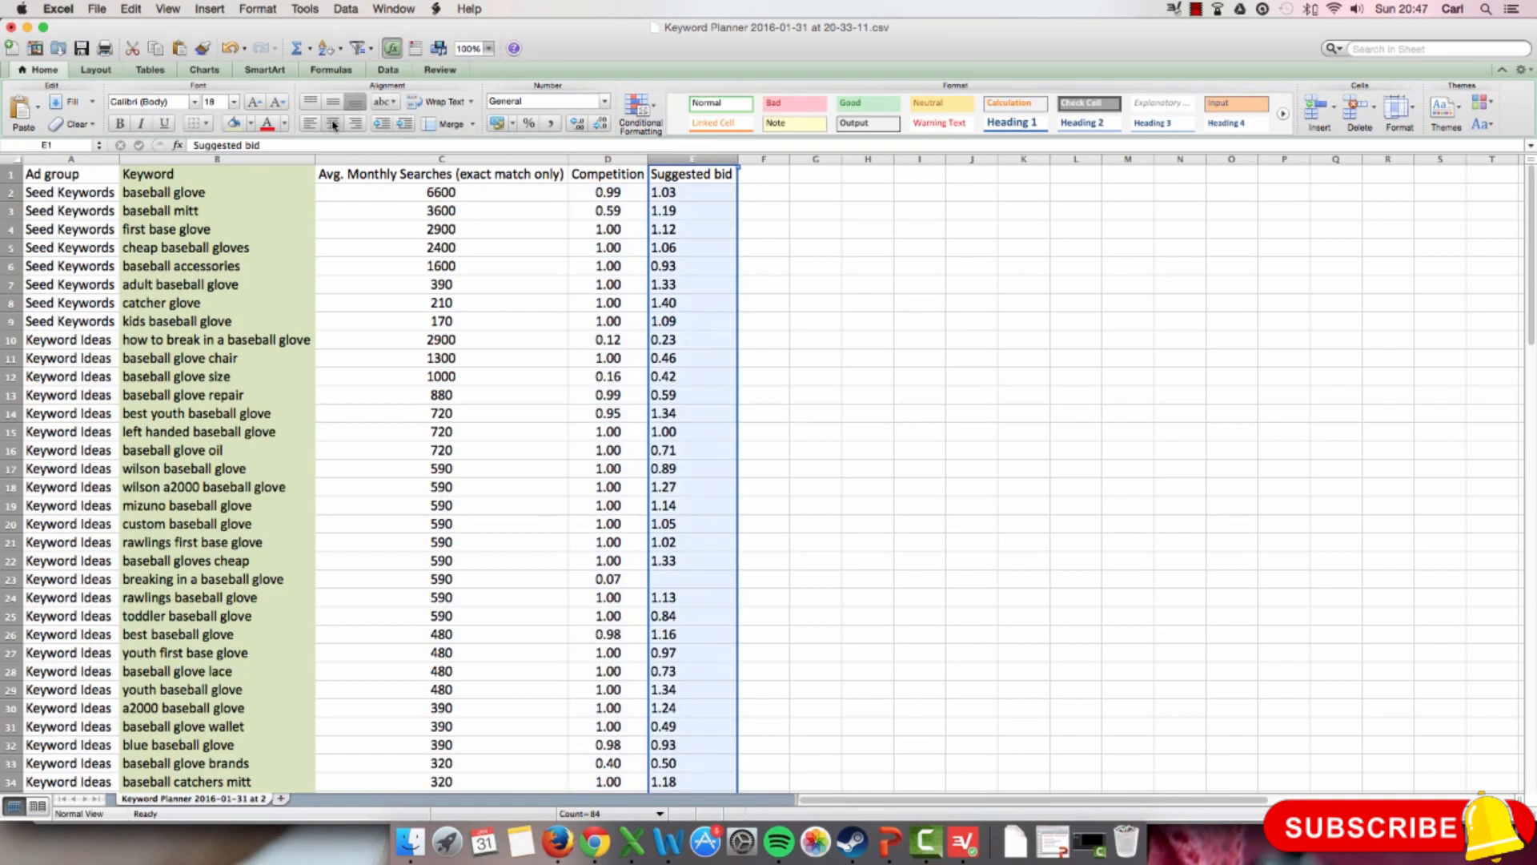
{"action": "left_click", "coordinate": [333, 123]}
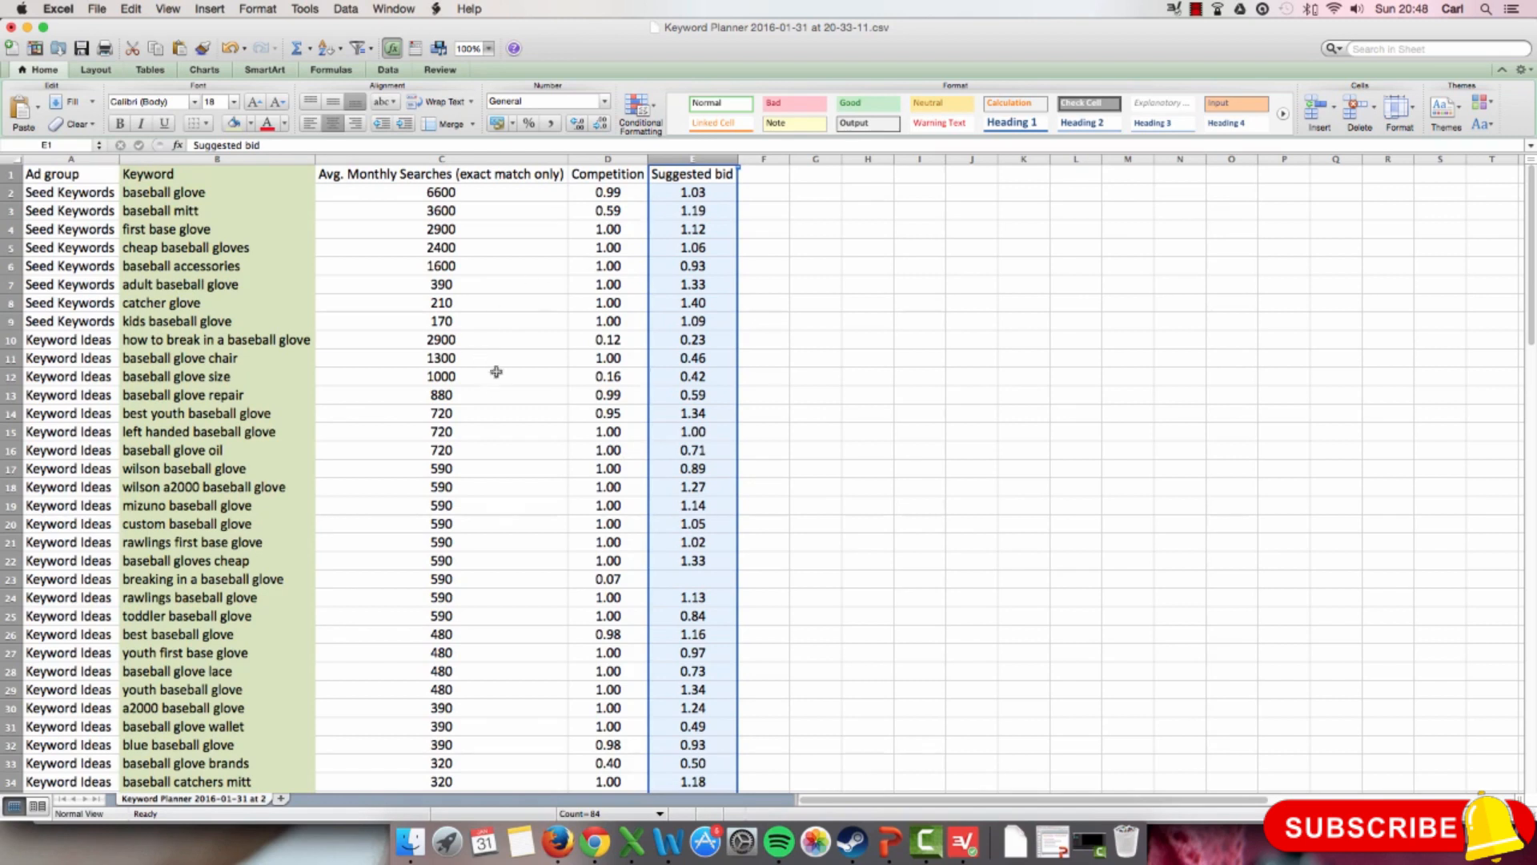
{"action": "left_click", "coordinate": [54, 174]}
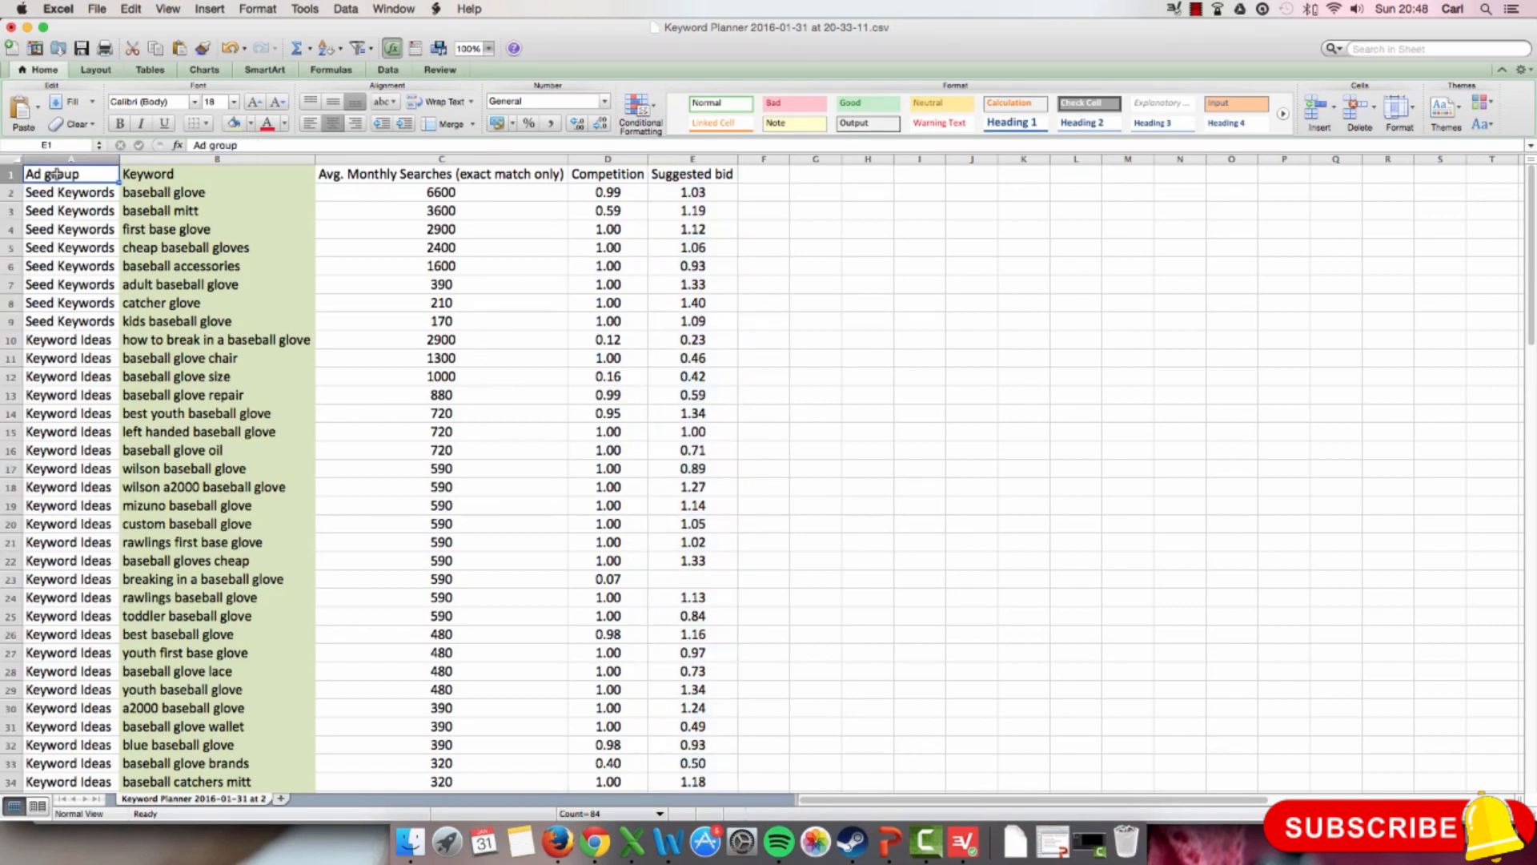
{"action": "key", "text": "shift+Right"}
{"action": "key", "text": "shift+Right"}
{"action": "key", "text": "shift+Right"}
{"action": "key", "text": "shift+Right"}
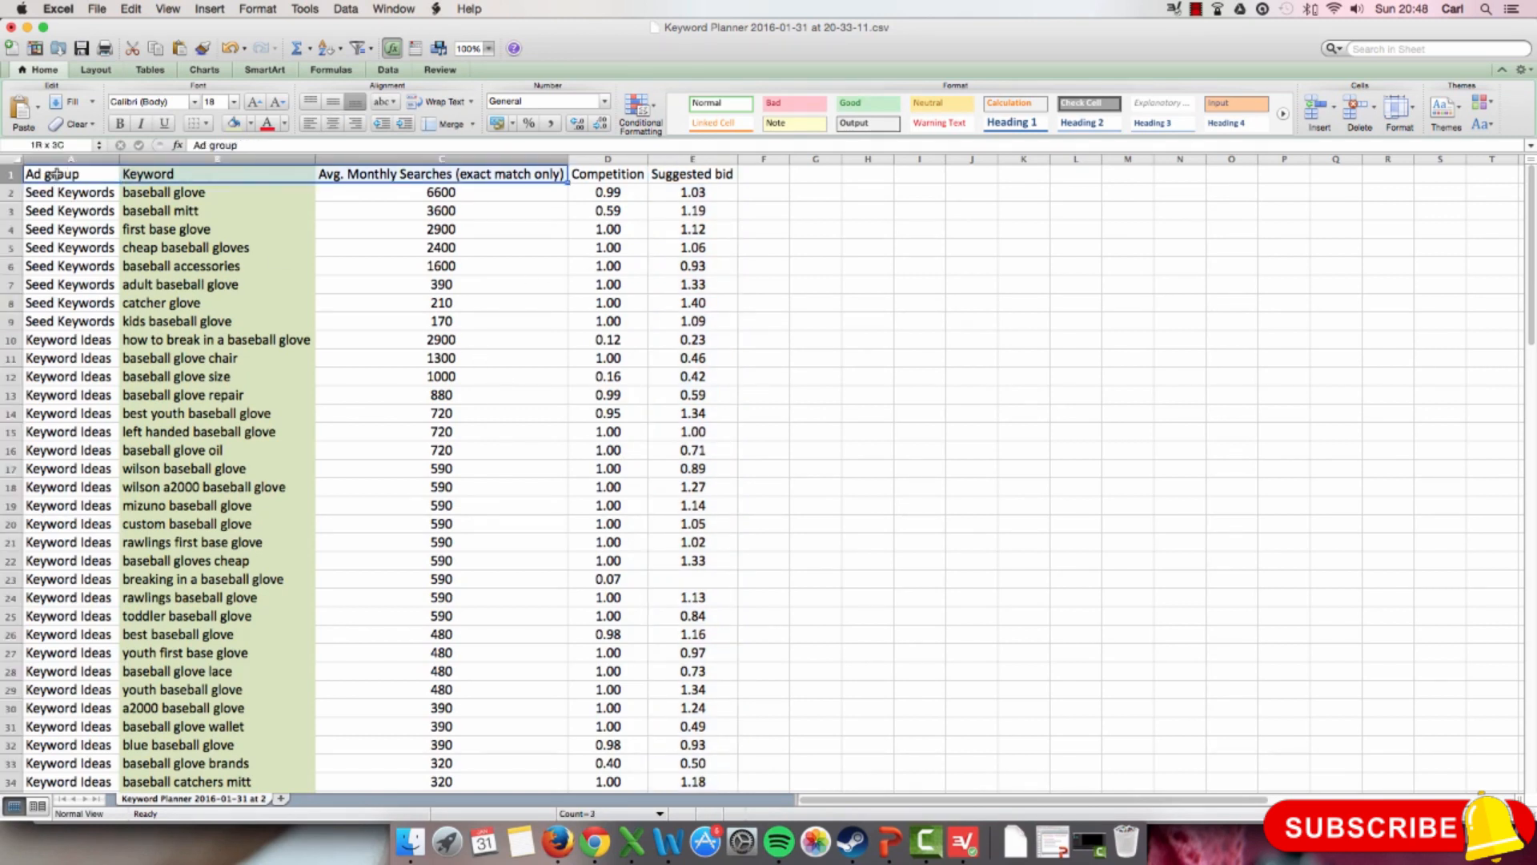
{"action": "key", "text": "shift+Down"}
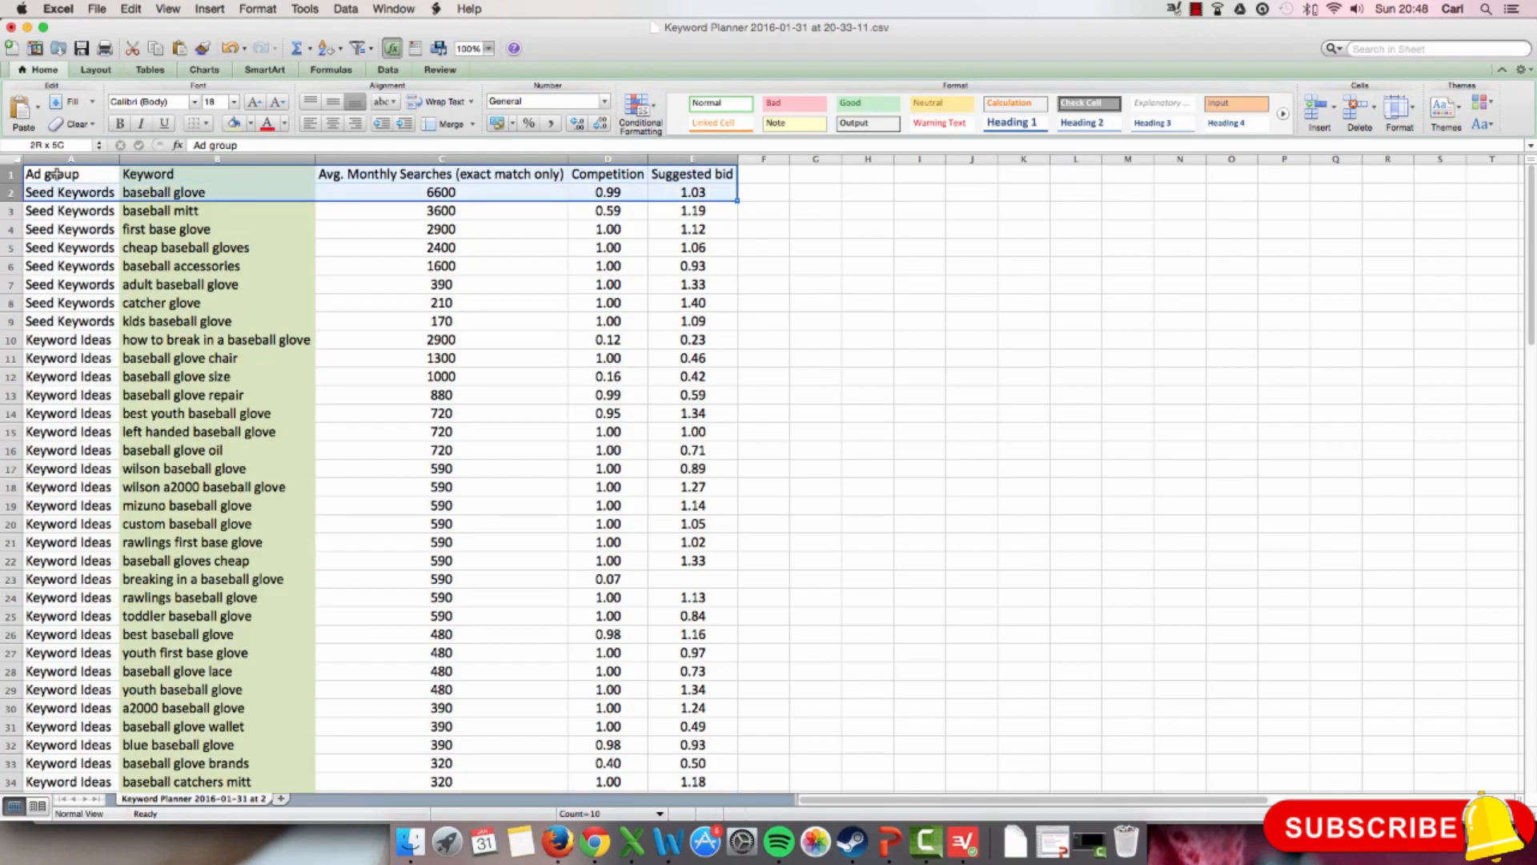
{"action": "key", "text": "ctrl+Up"}
Step: Apply All Borders to the whole keyword table, from the Ad group header to the last Suggested bid row, and clear the selection
{"action": "left_click", "coordinate": [80, 174]}
{"action": "left_click_drag", "start_coordinate": [80, 174], "coordinate": [690, 488]}
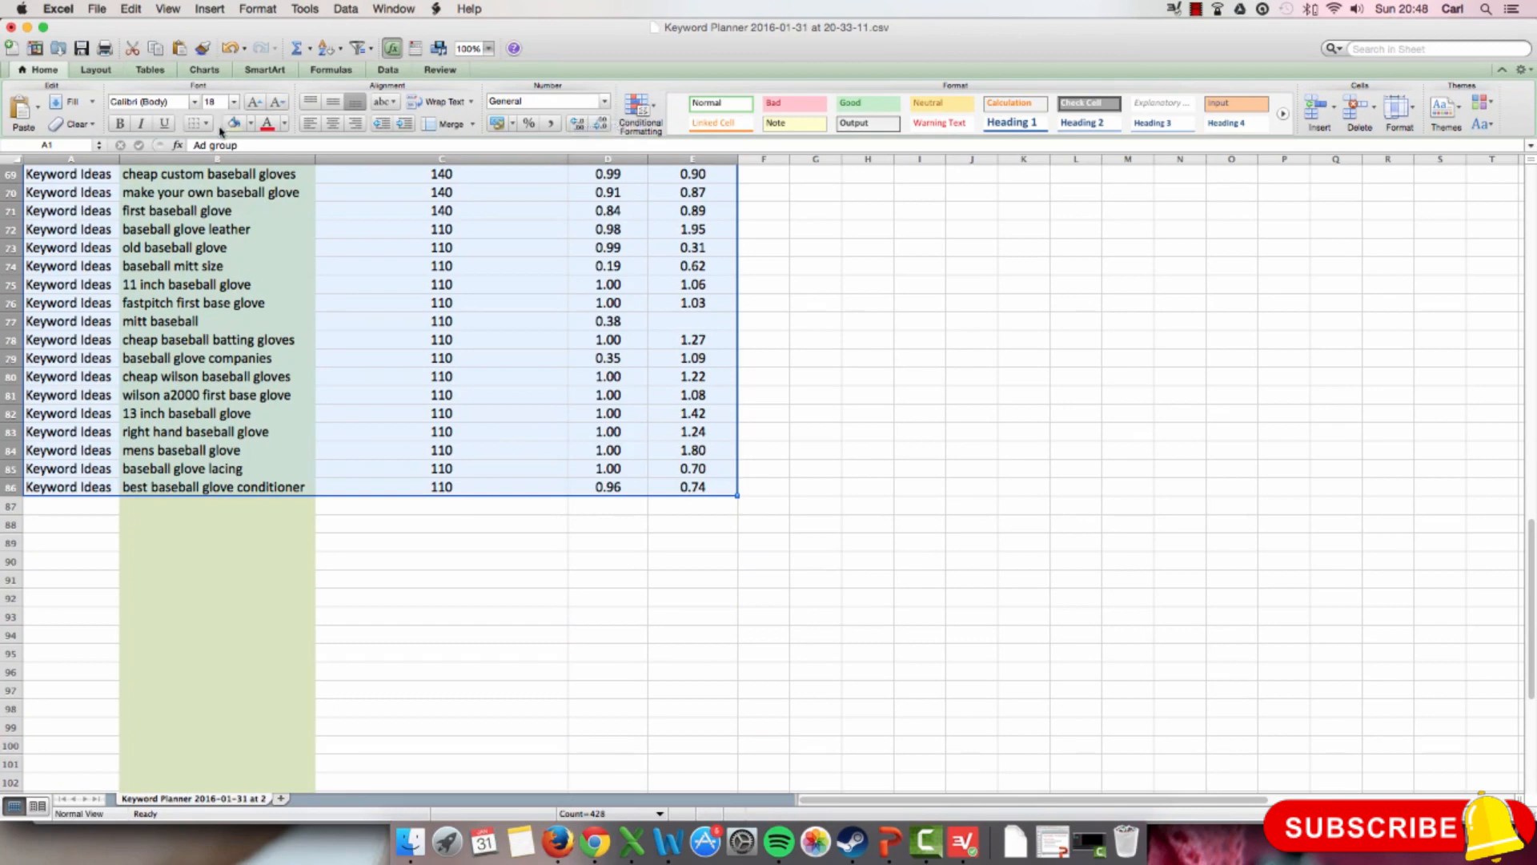
{"action": "left_click", "coordinate": [209, 125]}
{"action": "left_click", "coordinate": [247, 166]}
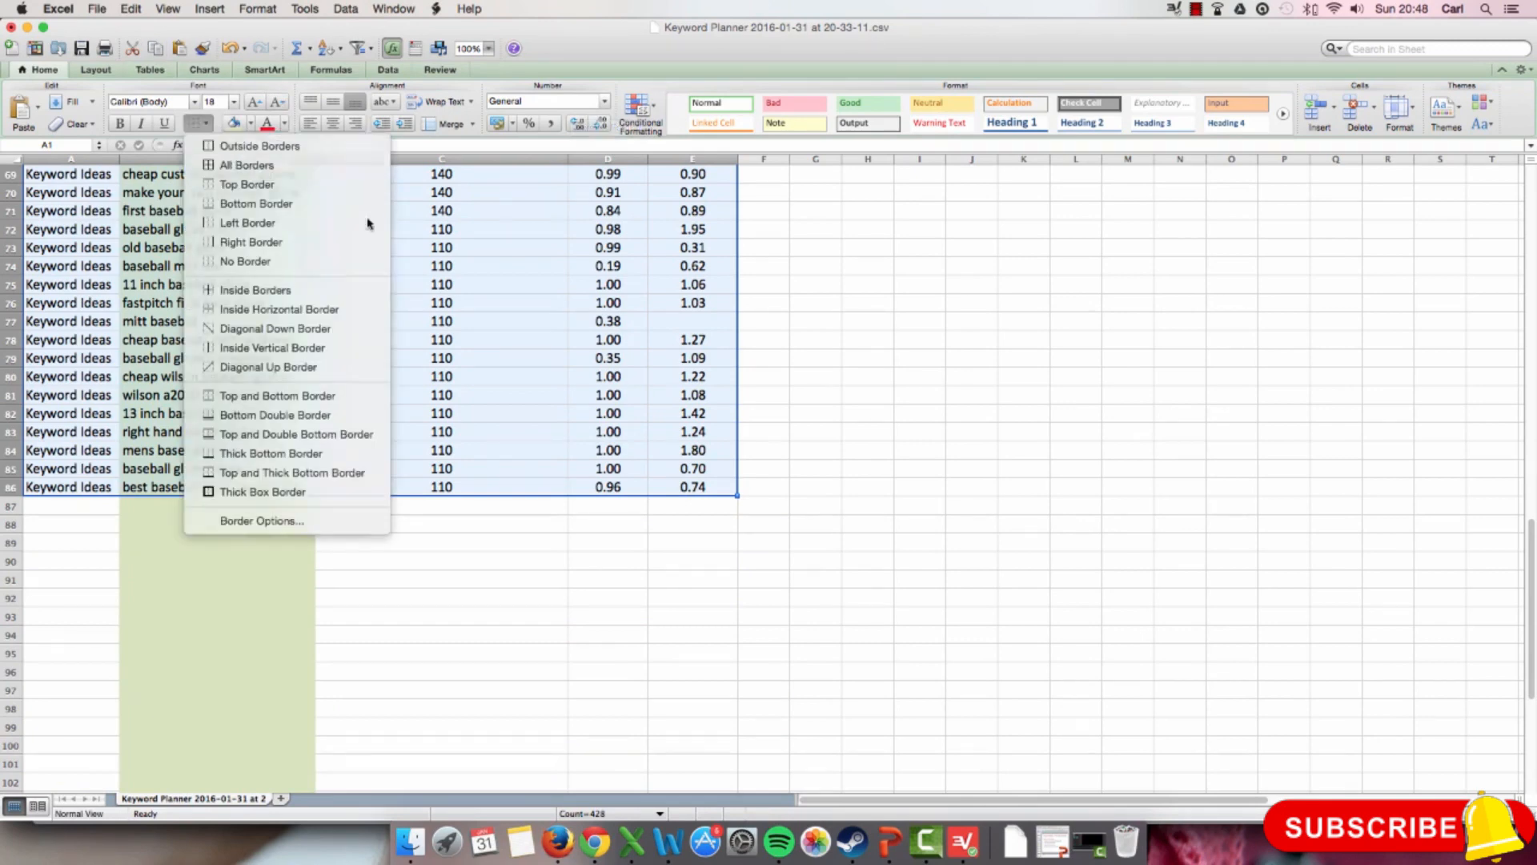
{"action": "left_click", "coordinate": [453, 327]}
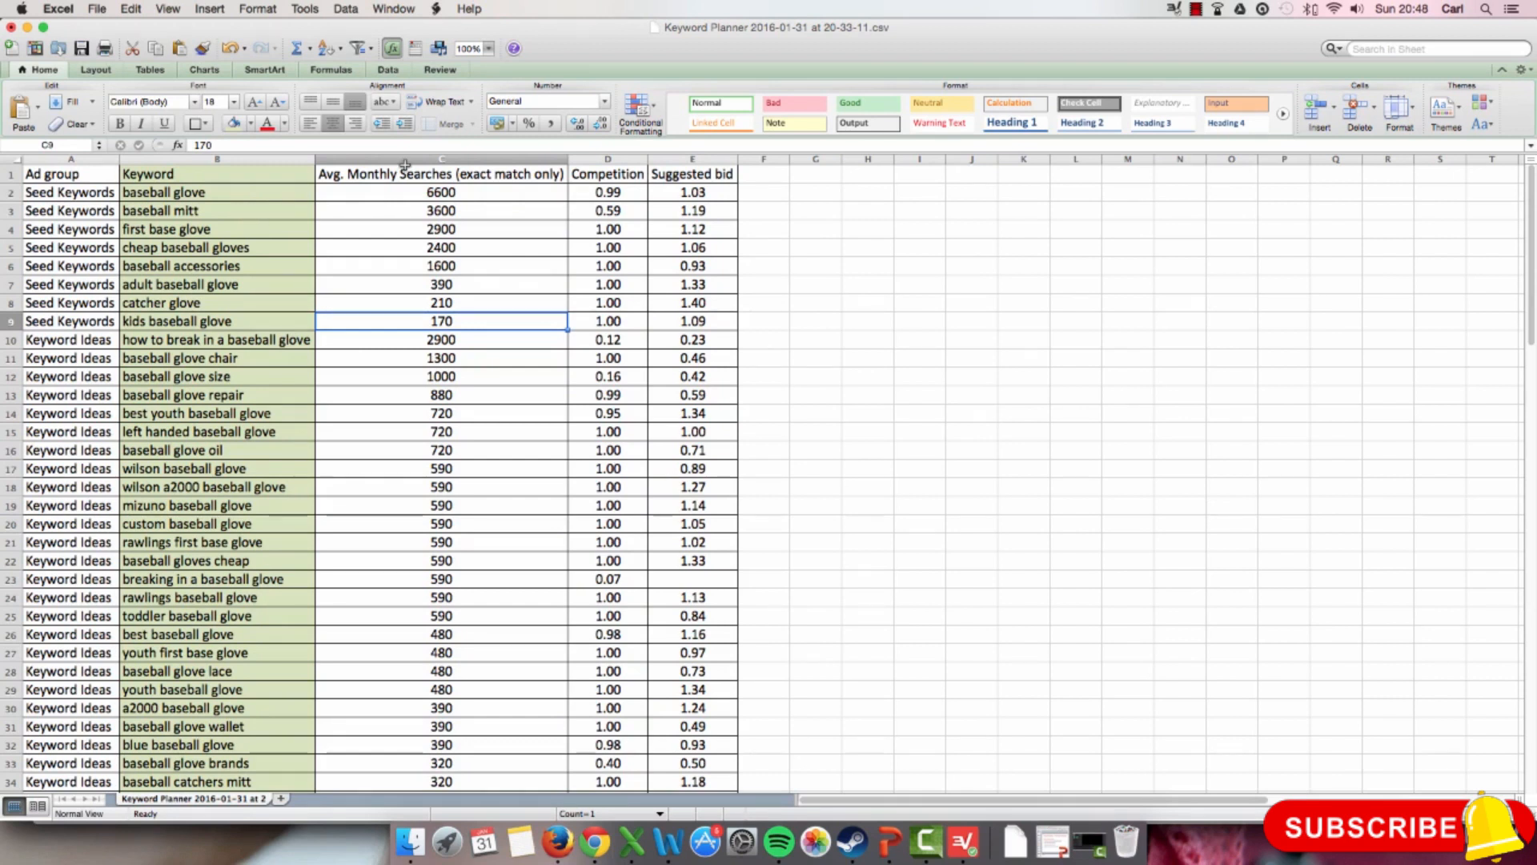
Step: Turn on filtering for the header row of the keyword table
{"action": "left_click", "coordinate": [8, 175]}
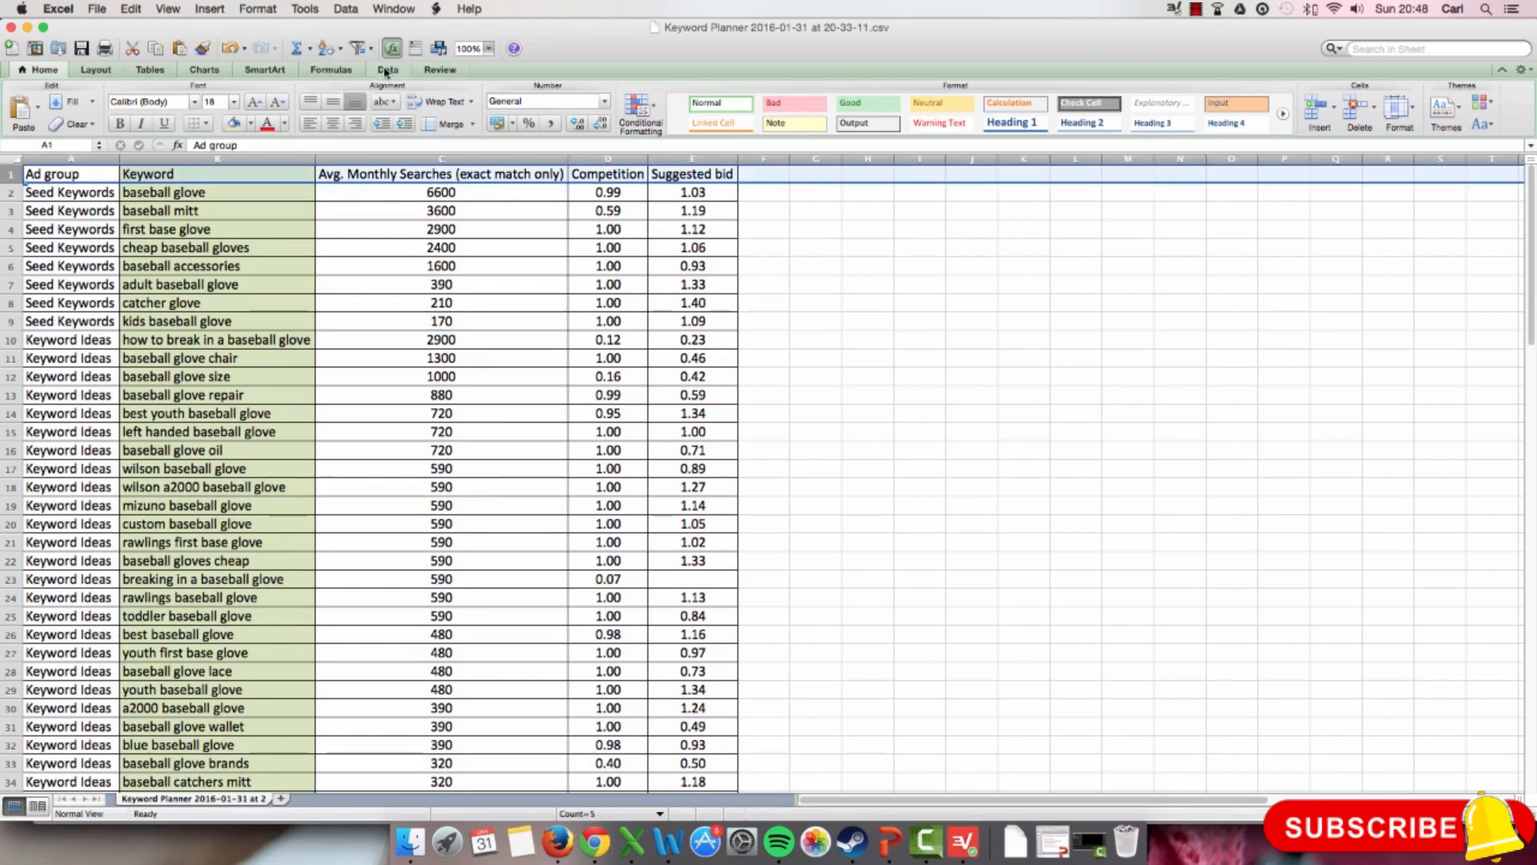
{"action": "left_click", "coordinate": [387, 71]}
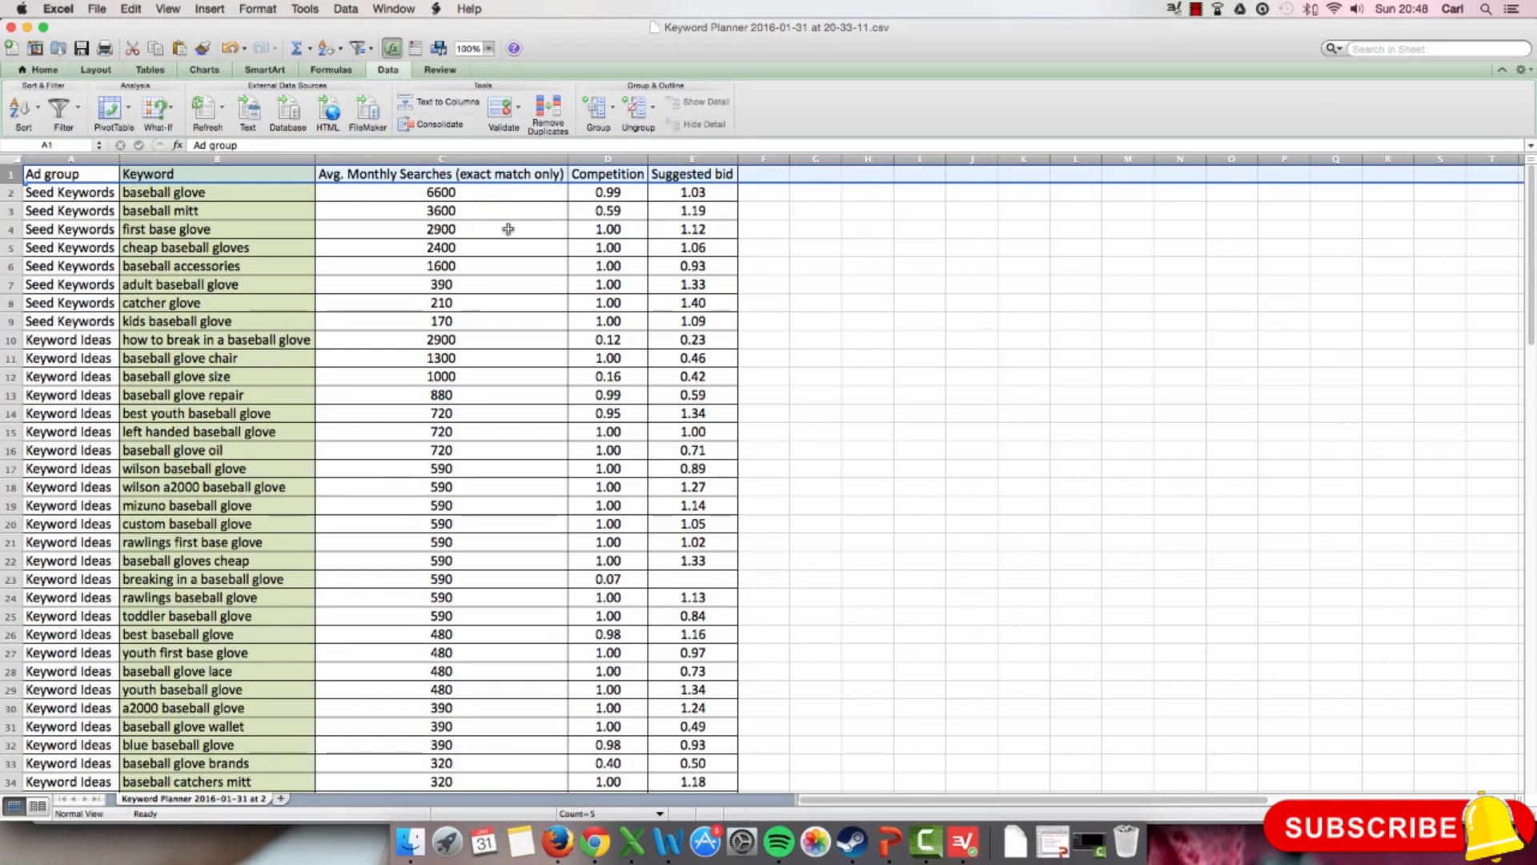
{"action": "left_click", "coordinate": [59, 110]}
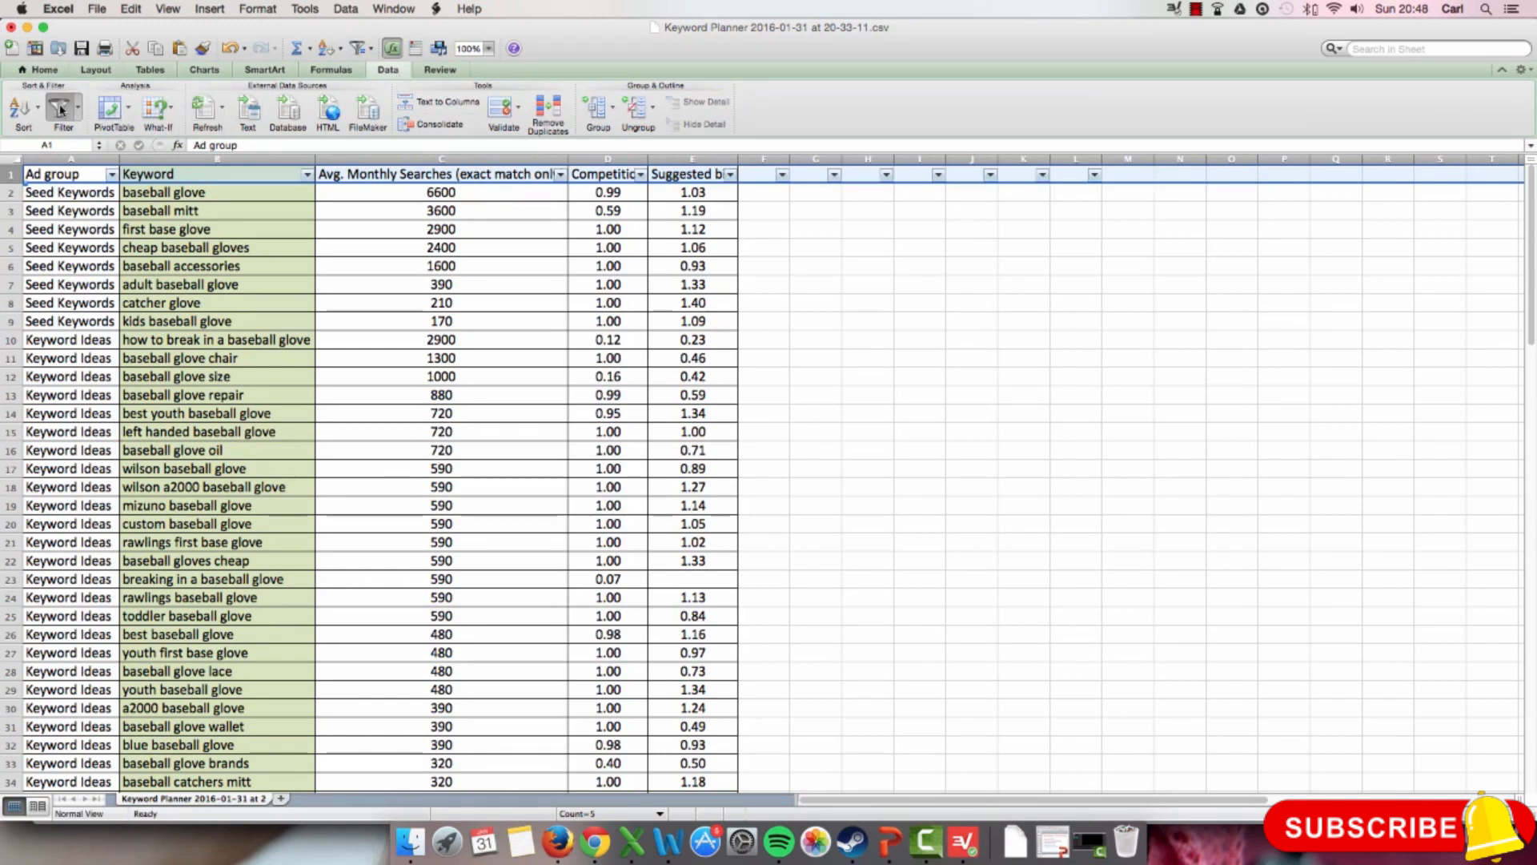
Step: Sort the keyword list by Avg. Monthly Searches, first ascending and finally descending, and close the filter options
{"action": "left_click", "coordinate": [562, 176]}
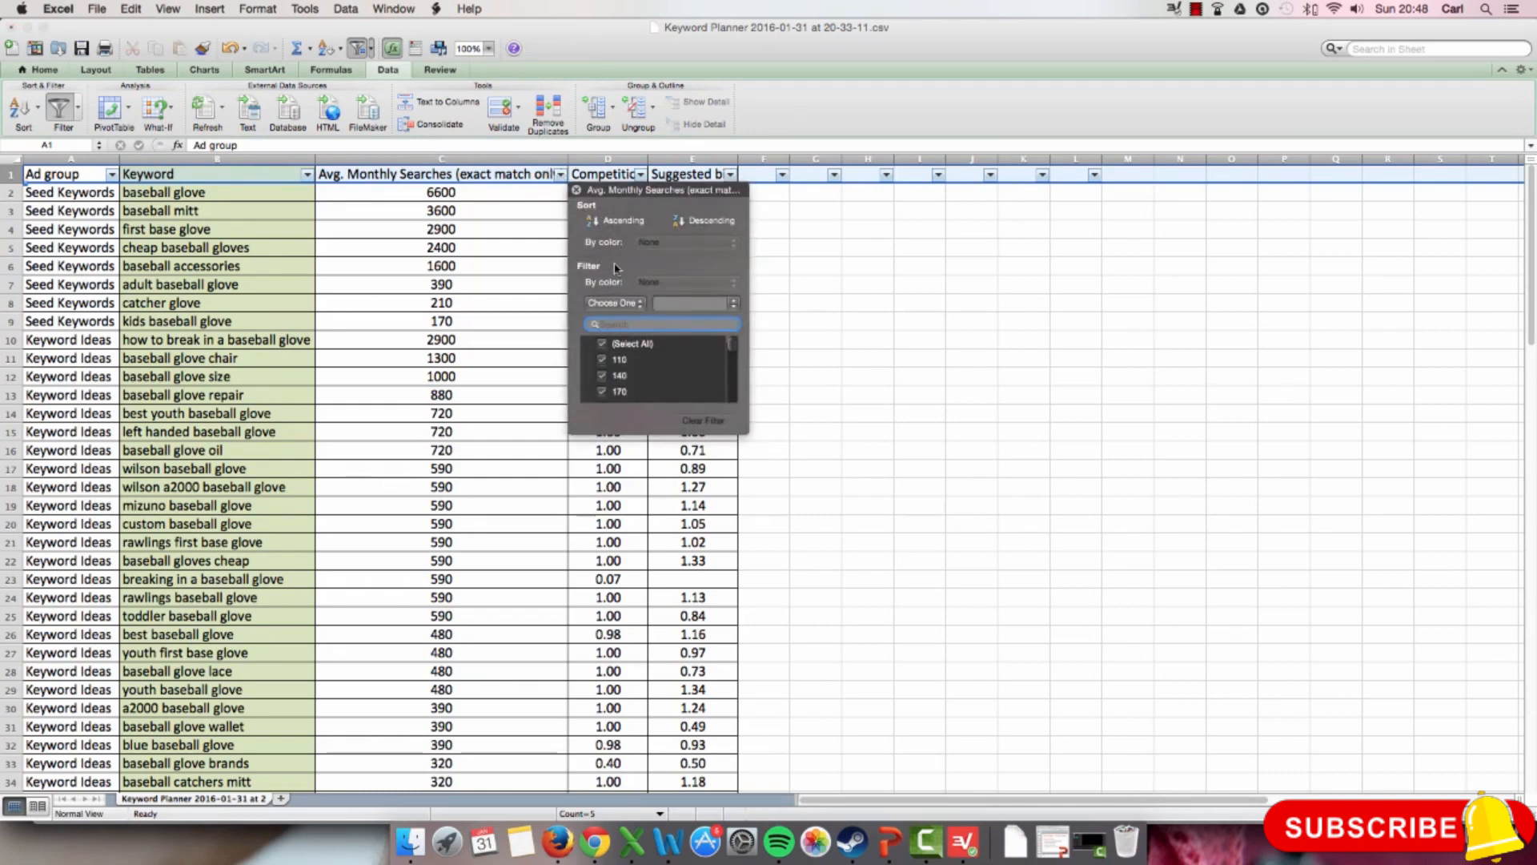
{"action": "left_click", "coordinate": [581, 221]}
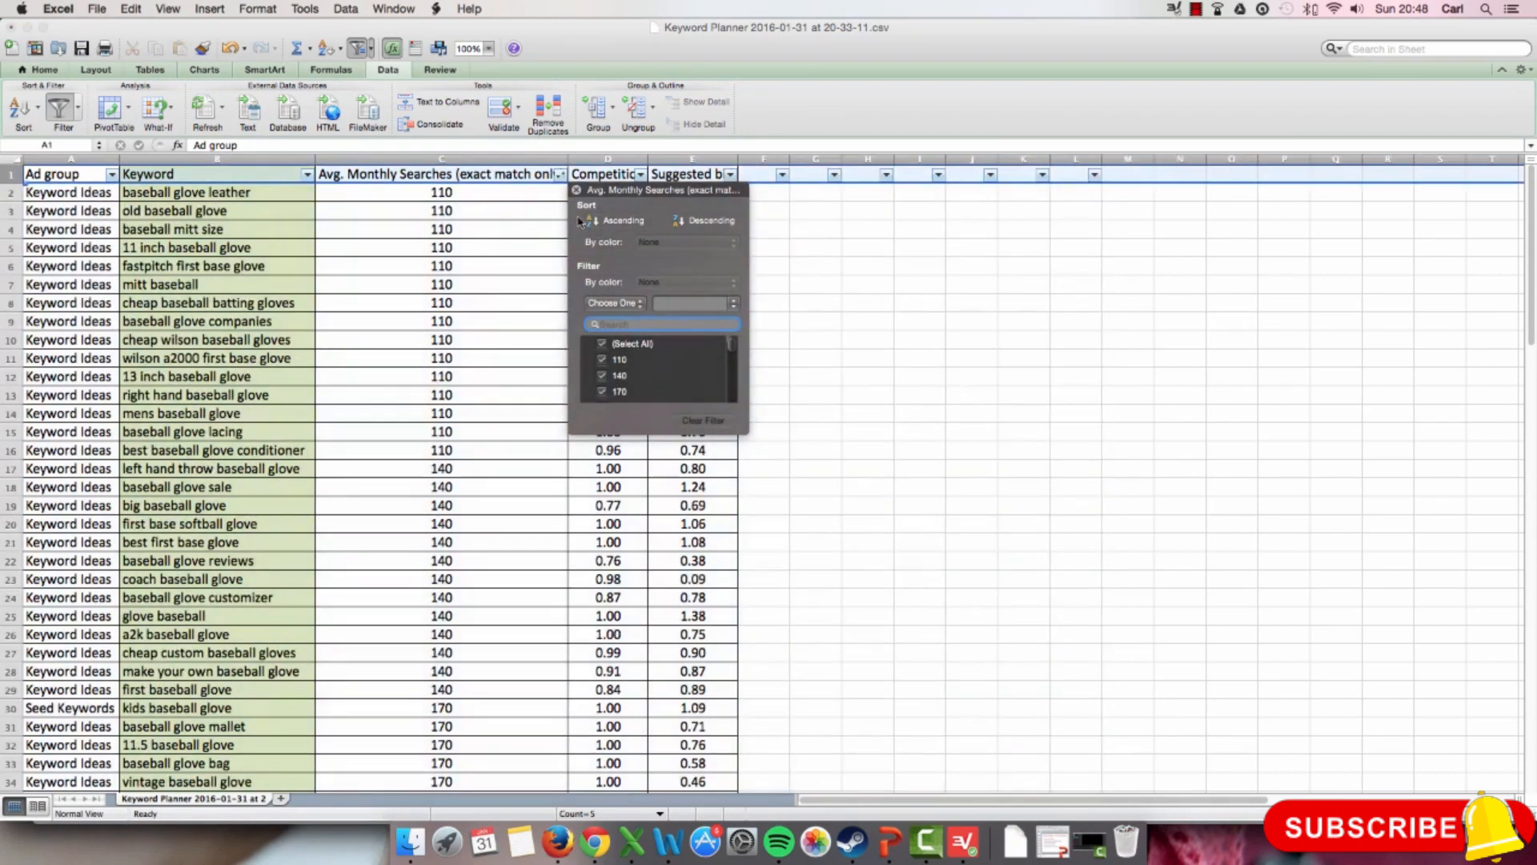
{"action": "left_click", "coordinate": [705, 220]}
{"action": "left_click", "coordinate": [486, 225]}
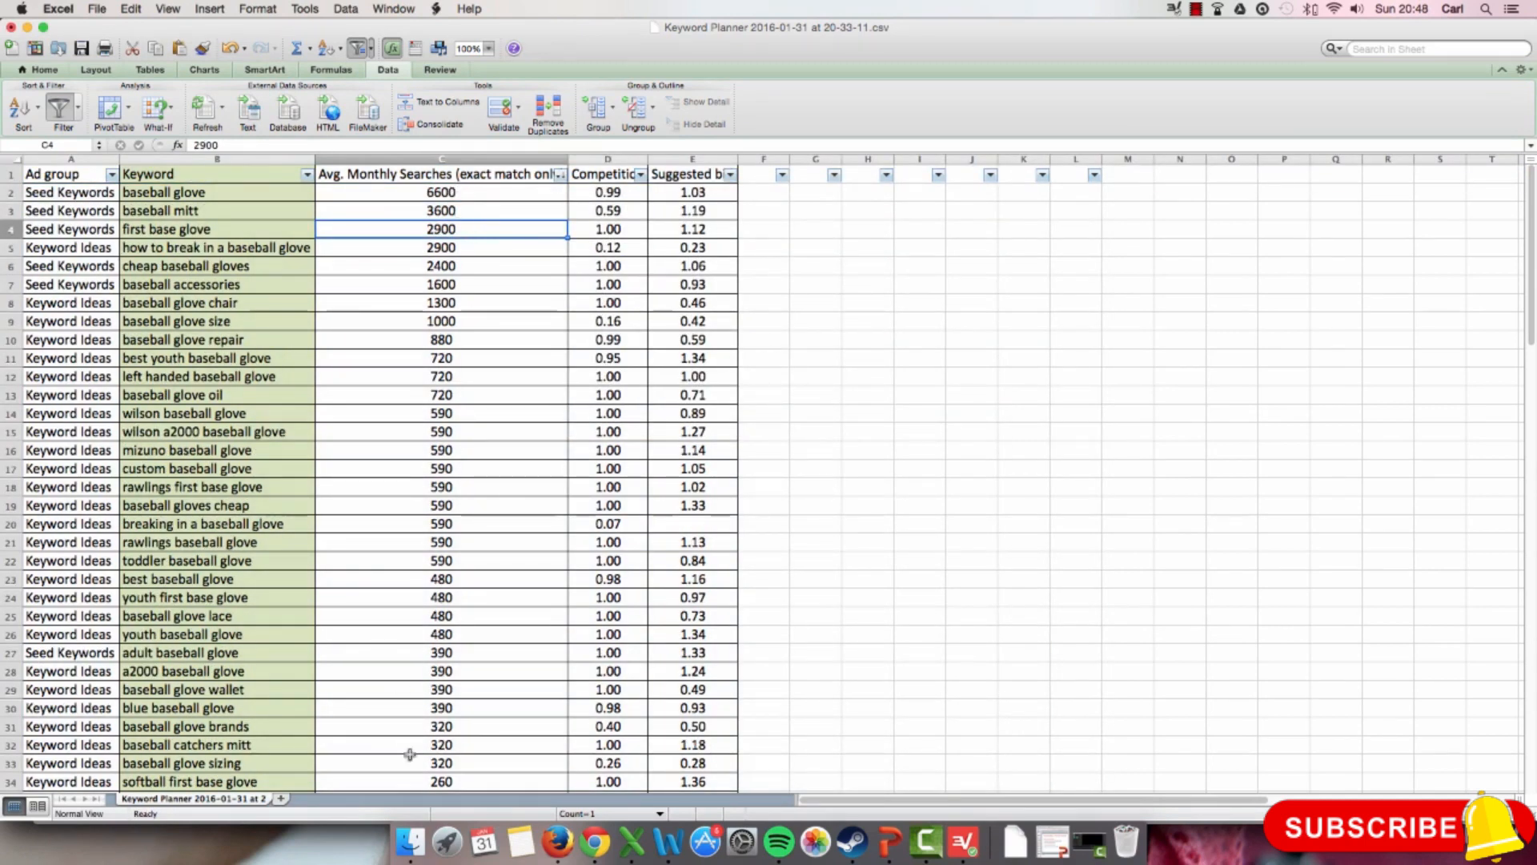
Step: Review the sorted keyword list from the highest to the lowest average monthly searches
{"action": "scroll", "coordinate": [422, 683], "scroll_direction": "down", "scroll_amount": 15}
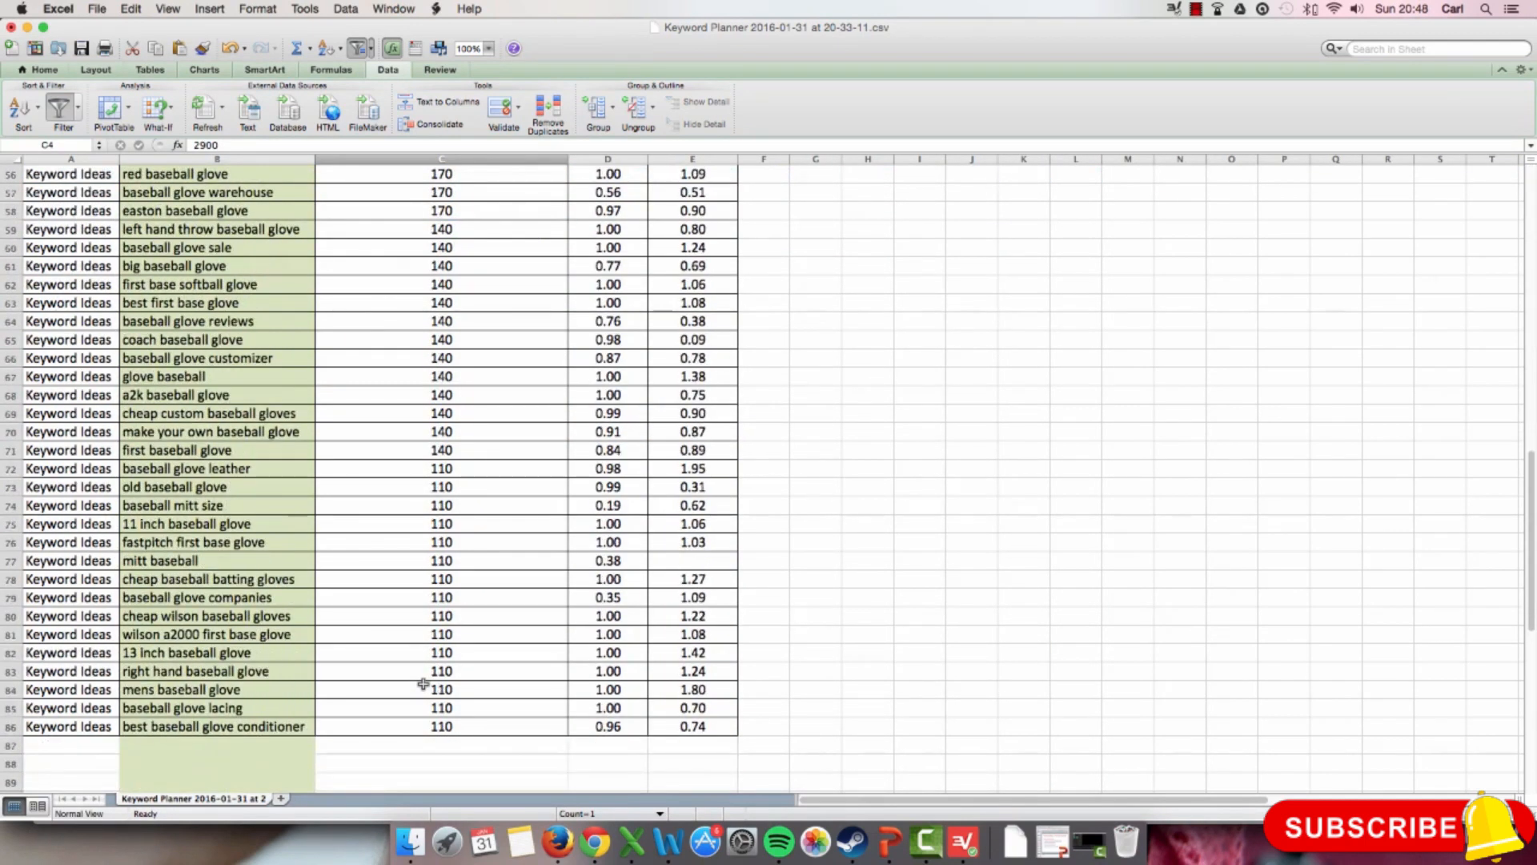
{"action": "scroll", "coordinate": [494, 717], "scroll_direction": "up", "scroll_amount": 10}
{"action": "scroll", "coordinate": [494, 717], "scroll_direction": "up", "scroll_amount": 5}
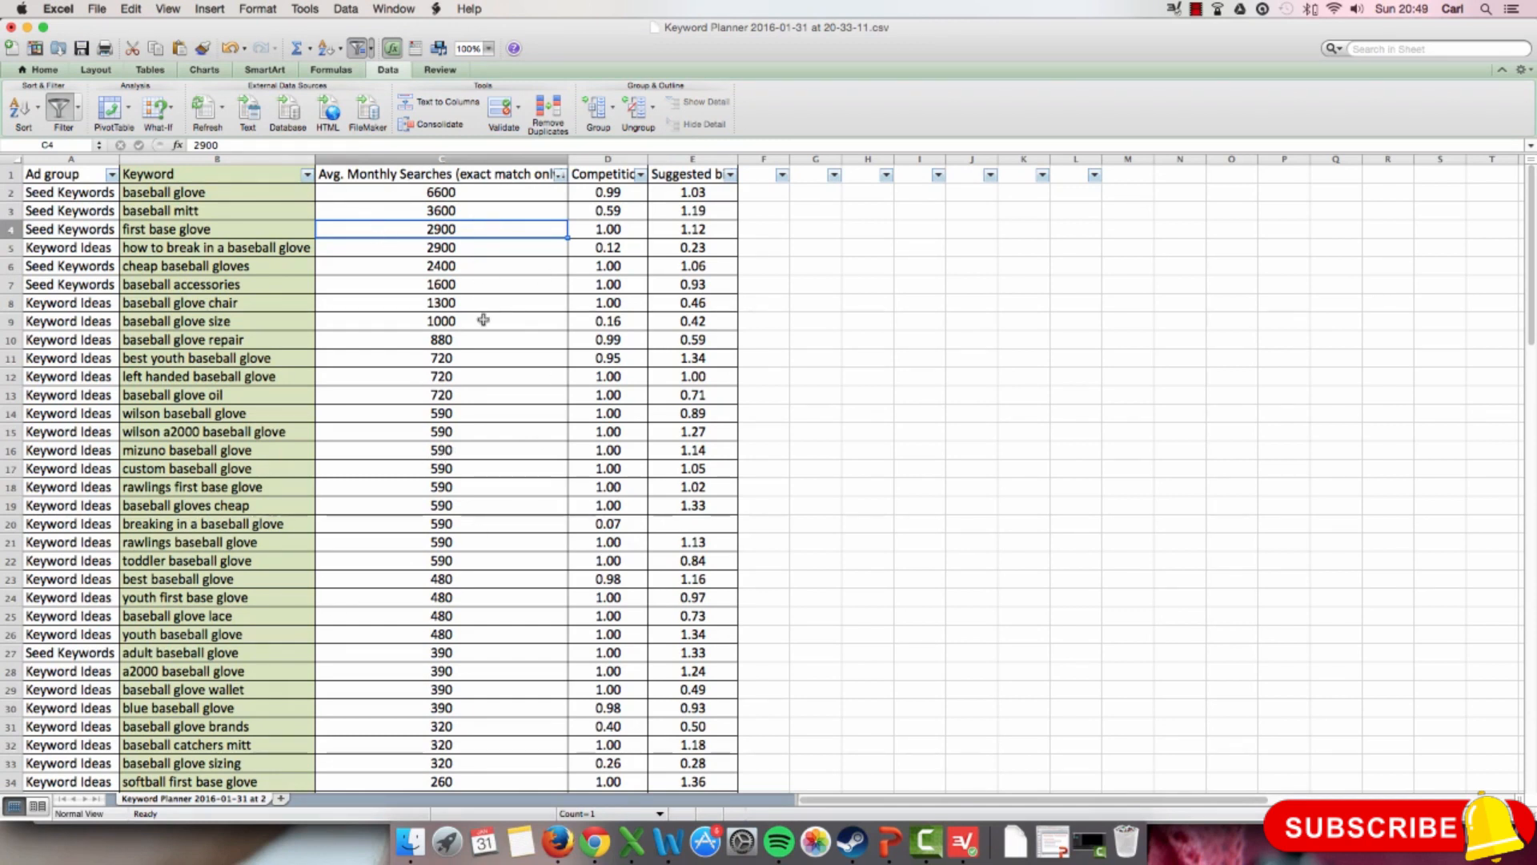
{"action": "scroll", "coordinate": [483, 321], "scroll_direction": "down", "scroll_amount": 9}
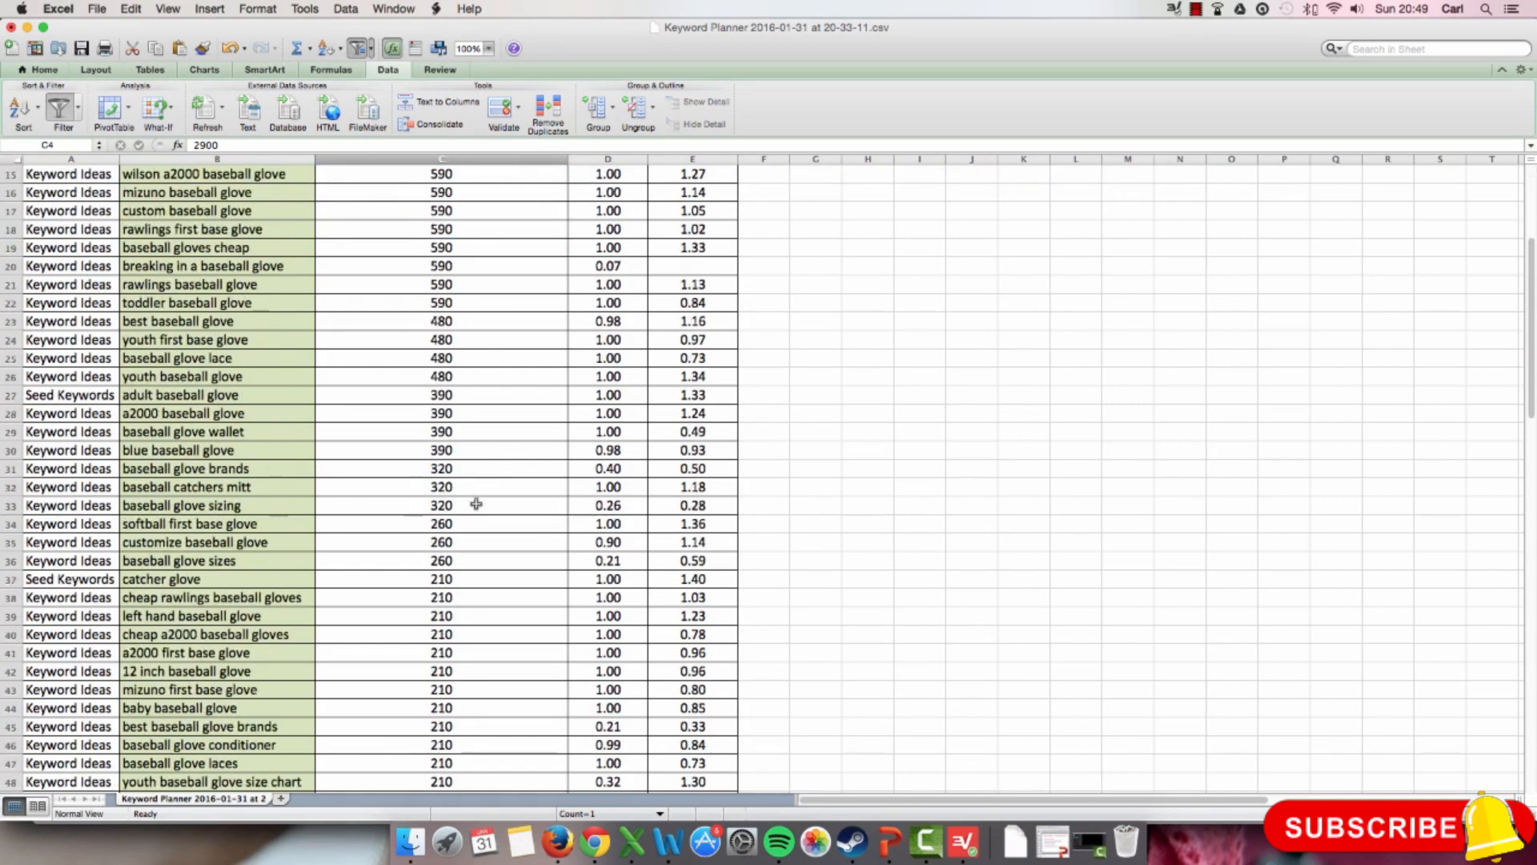
{"action": "scroll", "coordinate": [476, 504], "scroll_direction": "up", "scroll_amount": 1}
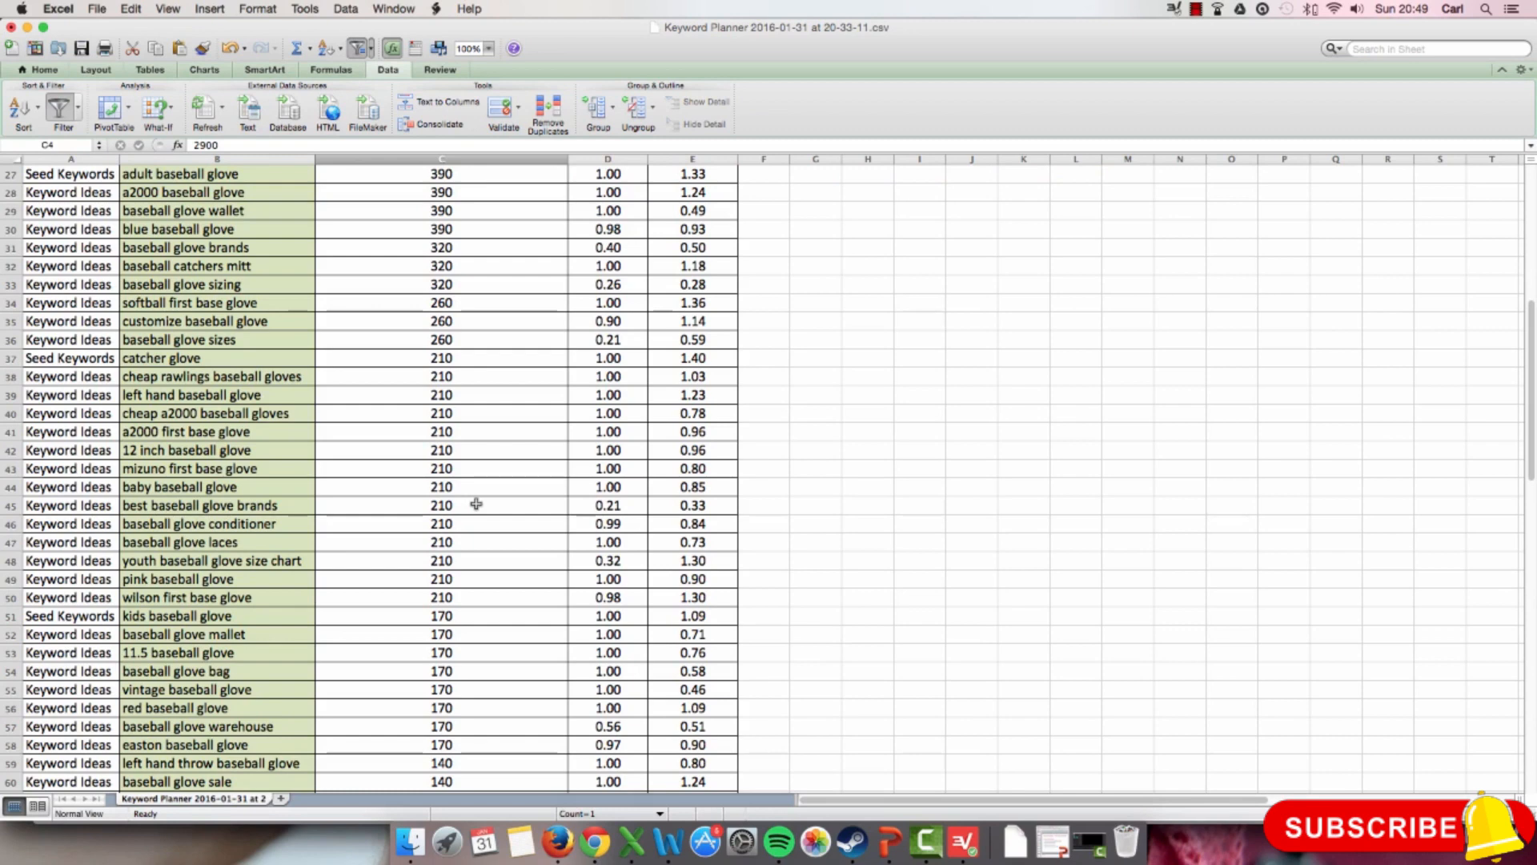
{"action": "scroll", "coordinate": [476, 504], "scroll_direction": "up", "scroll_amount": 20}
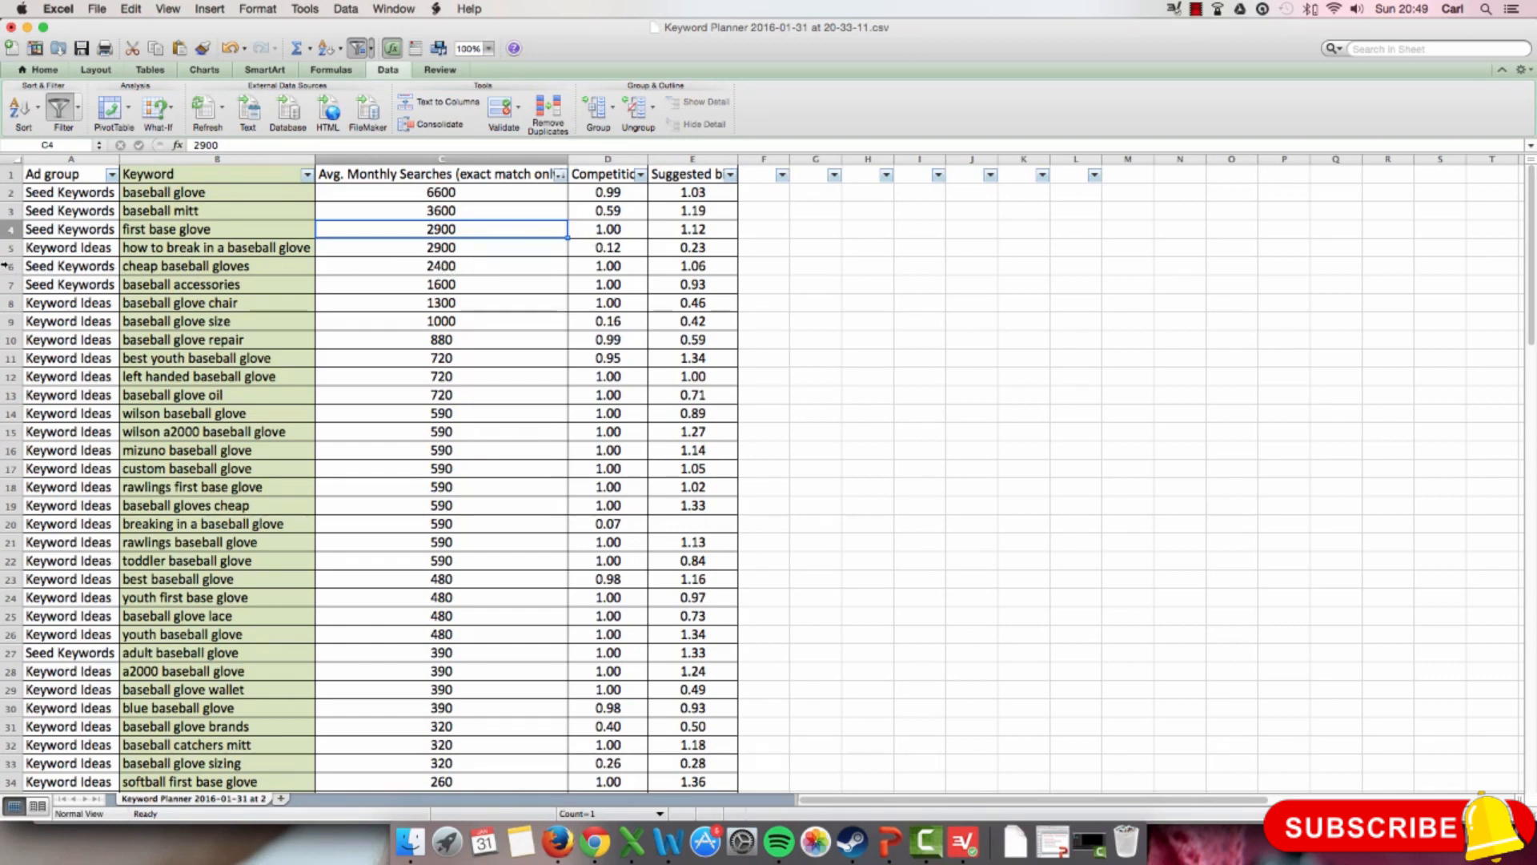
Step: Shade rows 2 to 6, from baseball glove to cheap baseball gloves, with a light red fill and clear the selection
{"action": "left_click_drag", "start_coordinate": [5, 266], "coordinate": [4, 191]}
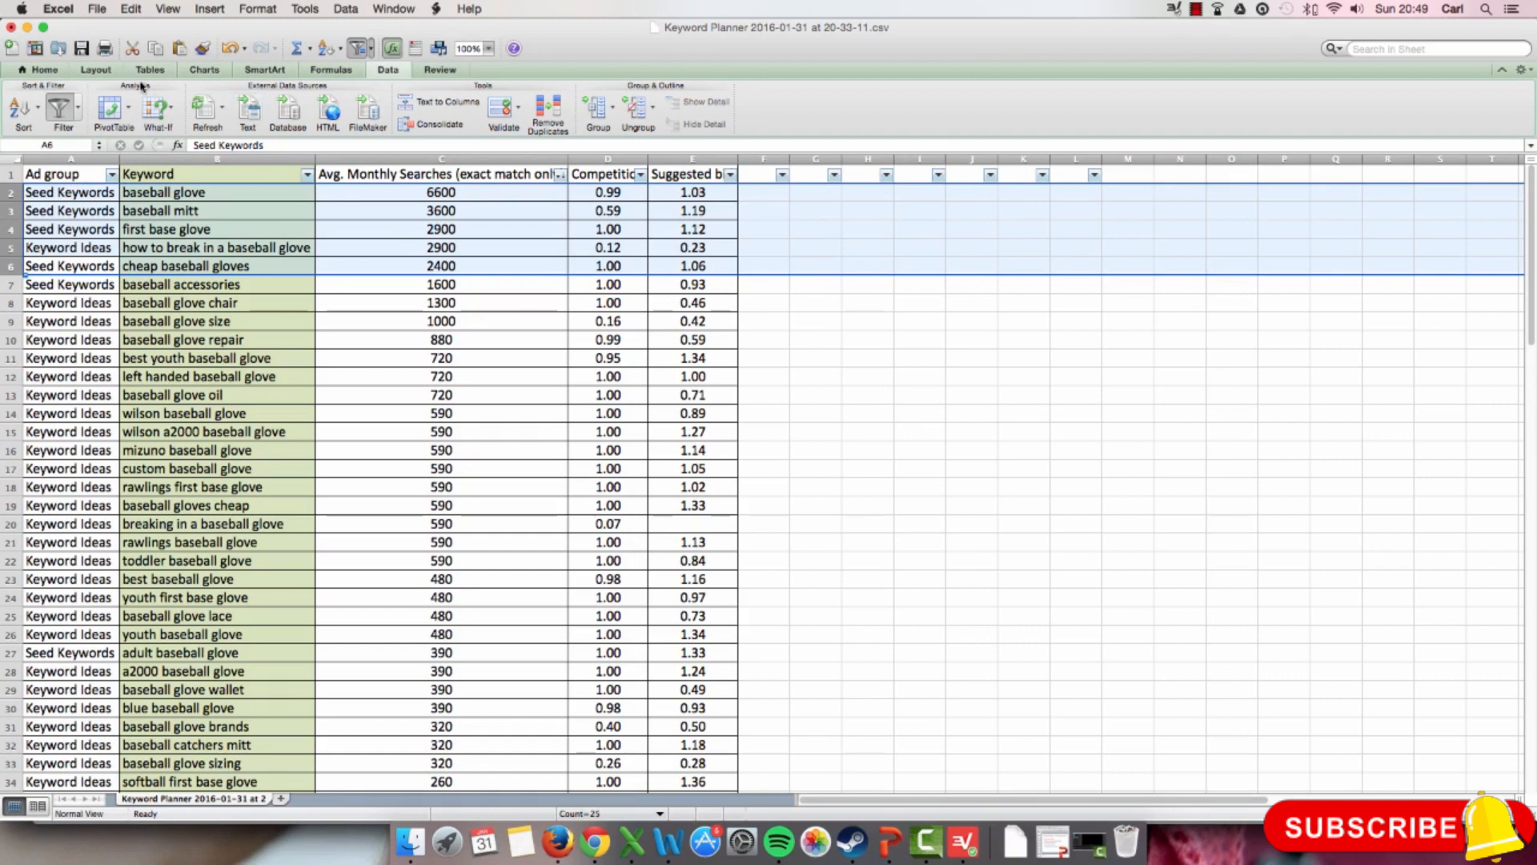
{"action": "left_click", "coordinate": [35, 70]}
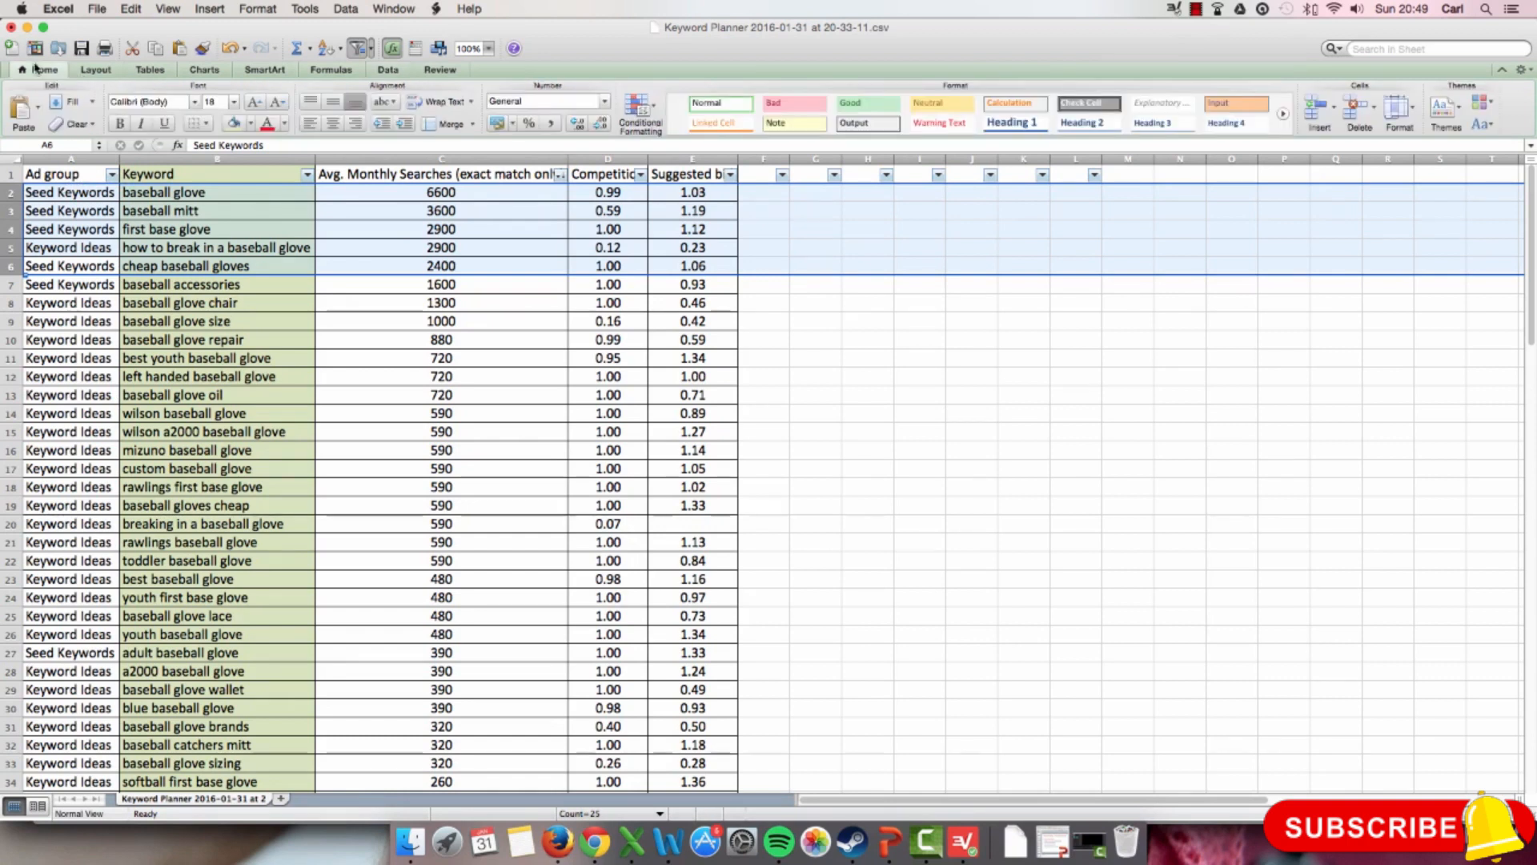
{"action": "left_click", "coordinate": [251, 124]}
{"action": "left_click", "coordinate": [286, 189]}
{"action": "left_click", "coordinate": [421, 362]}
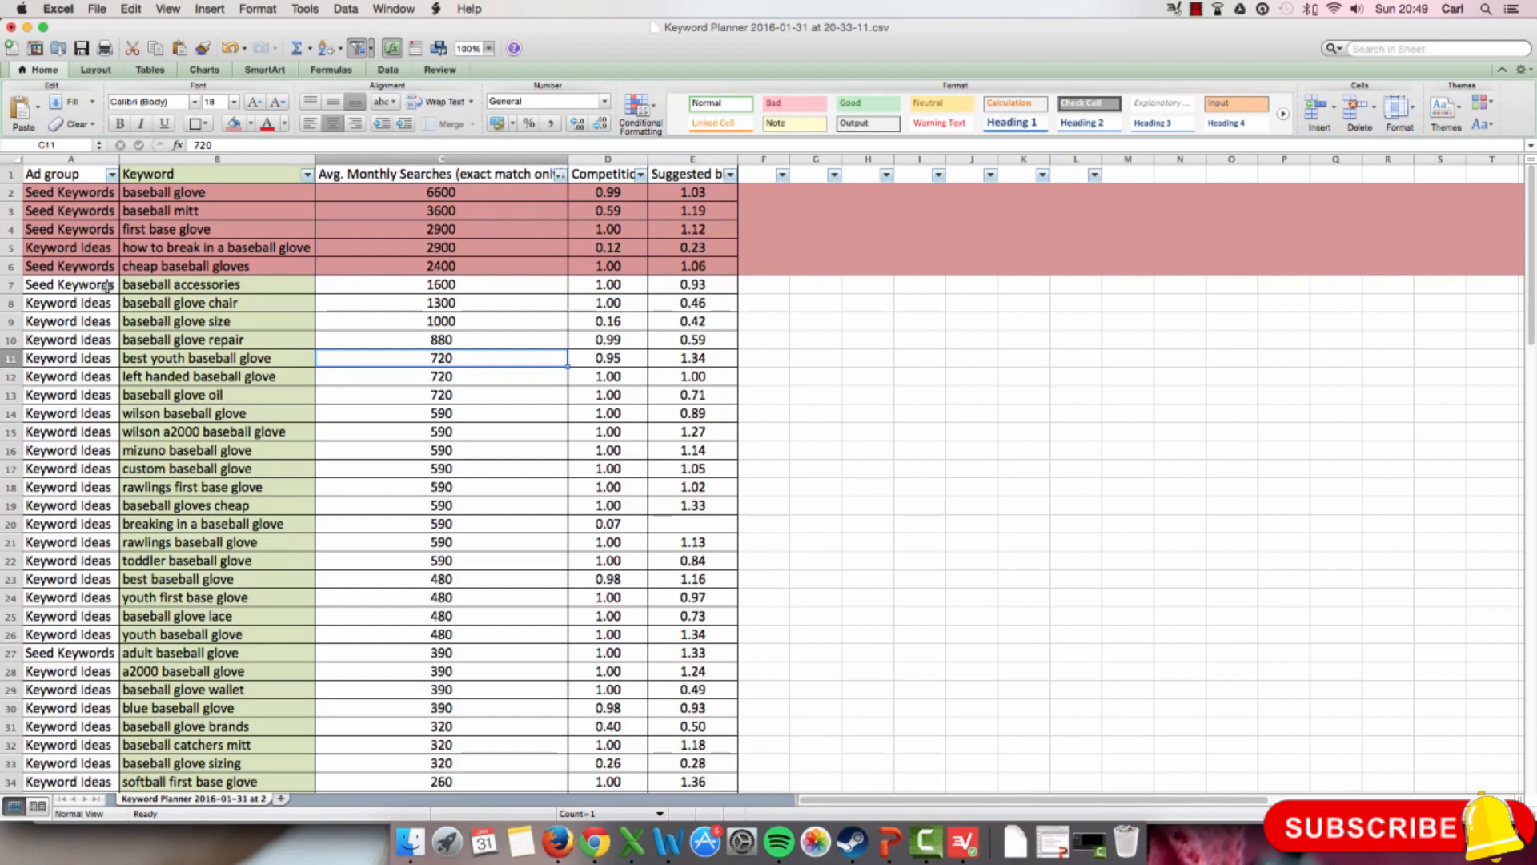
Step: Examine the monthly searches, competition and suggested bid for the keywords baseball accessories, baseball glove chair and baseball glove size
{"action": "left_click", "coordinate": [160, 284]}
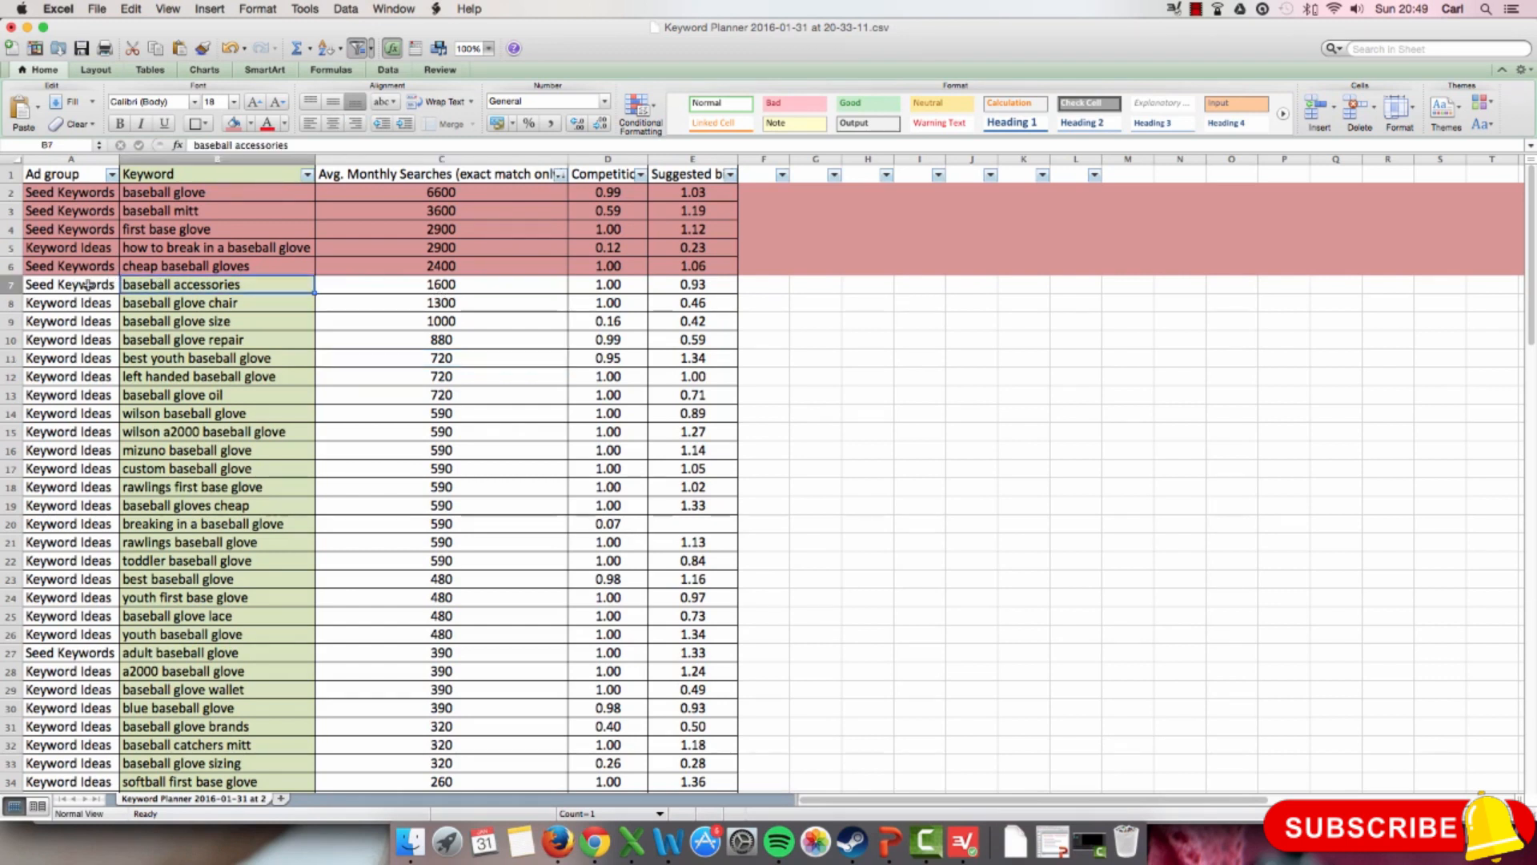
{"action": "left_click", "coordinate": [439, 284]}
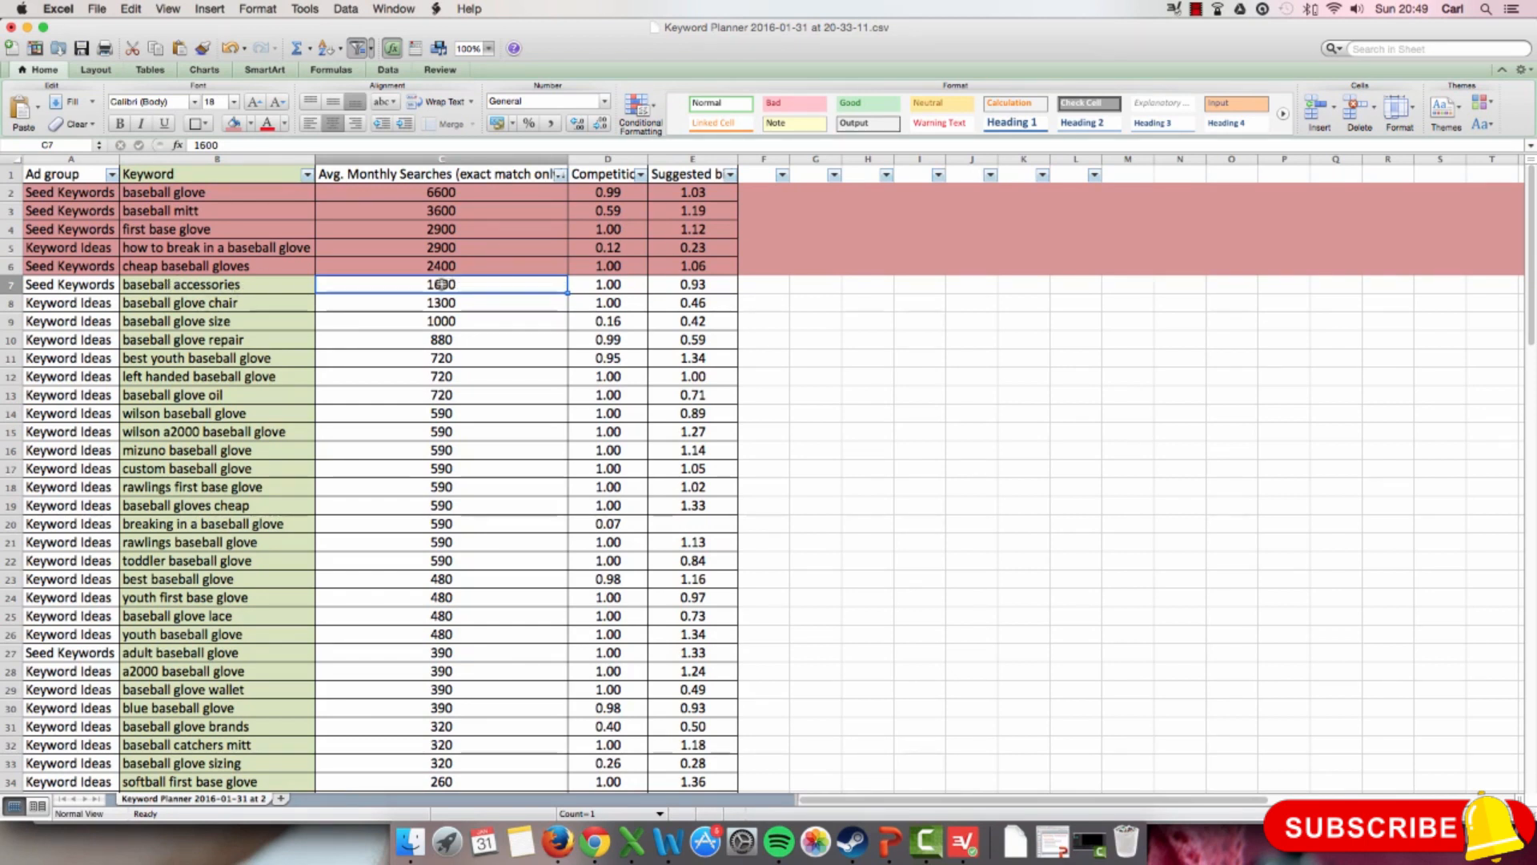
{"action": "left_click", "coordinate": [210, 284], "text": "shift"}
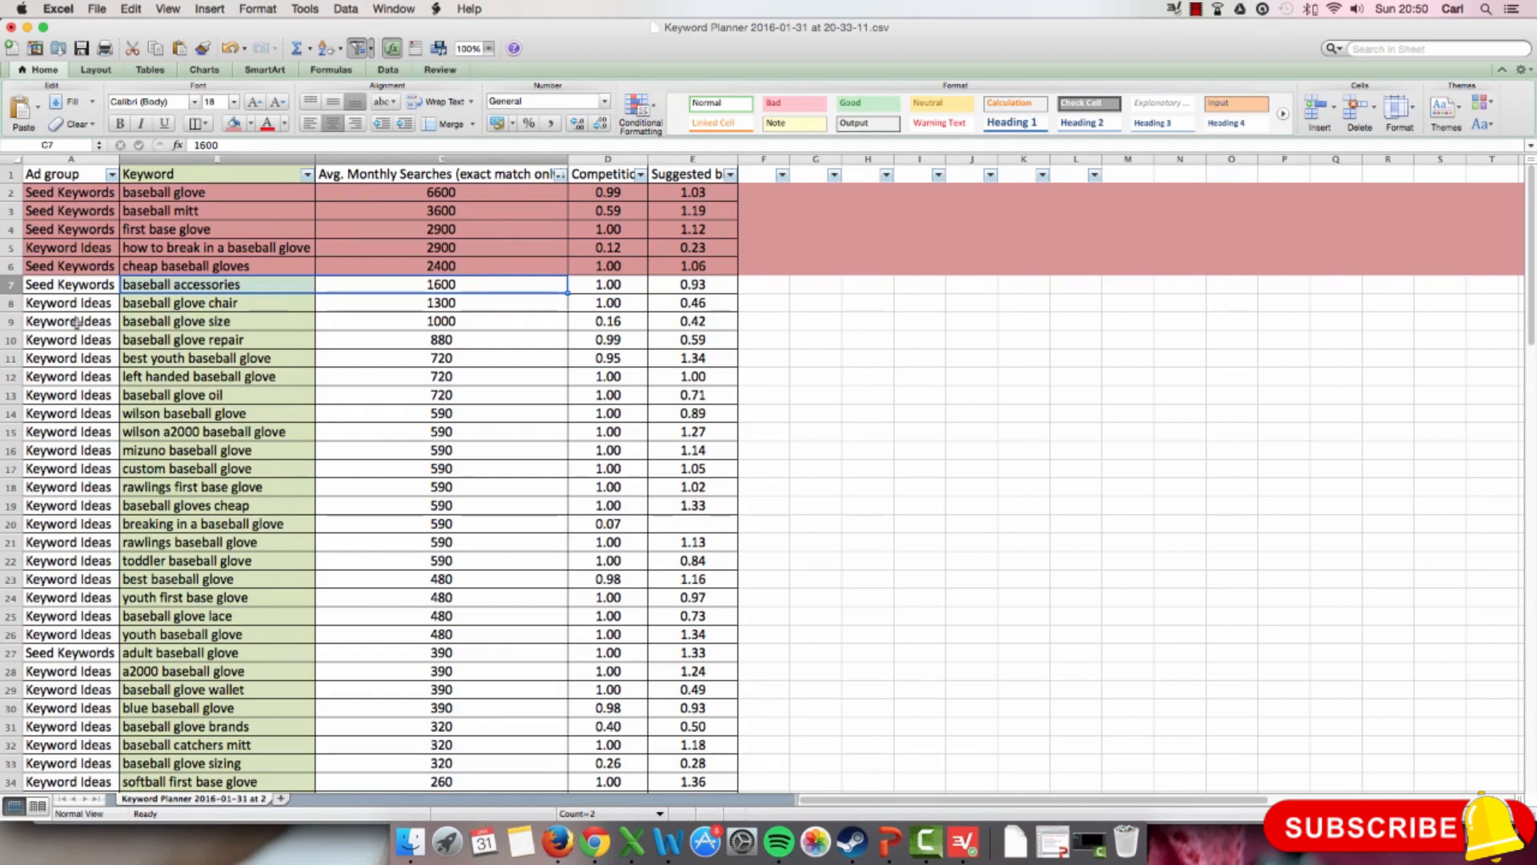
{"action": "left_click_drag", "start_coordinate": [160, 321], "coordinate": [420, 324]}
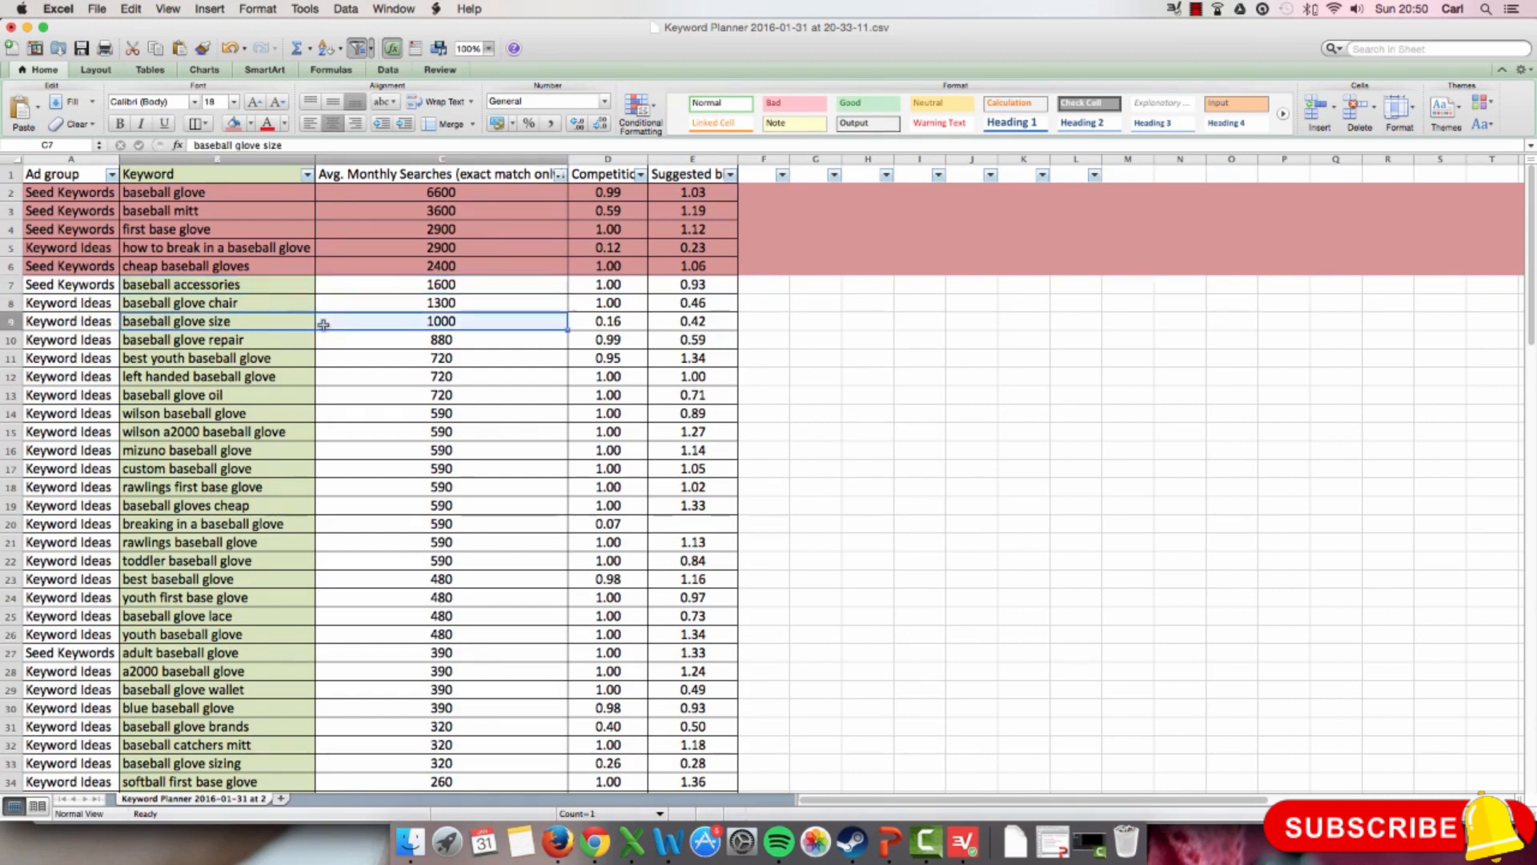
{"action": "left_click", "coordinate": [628, 323]}
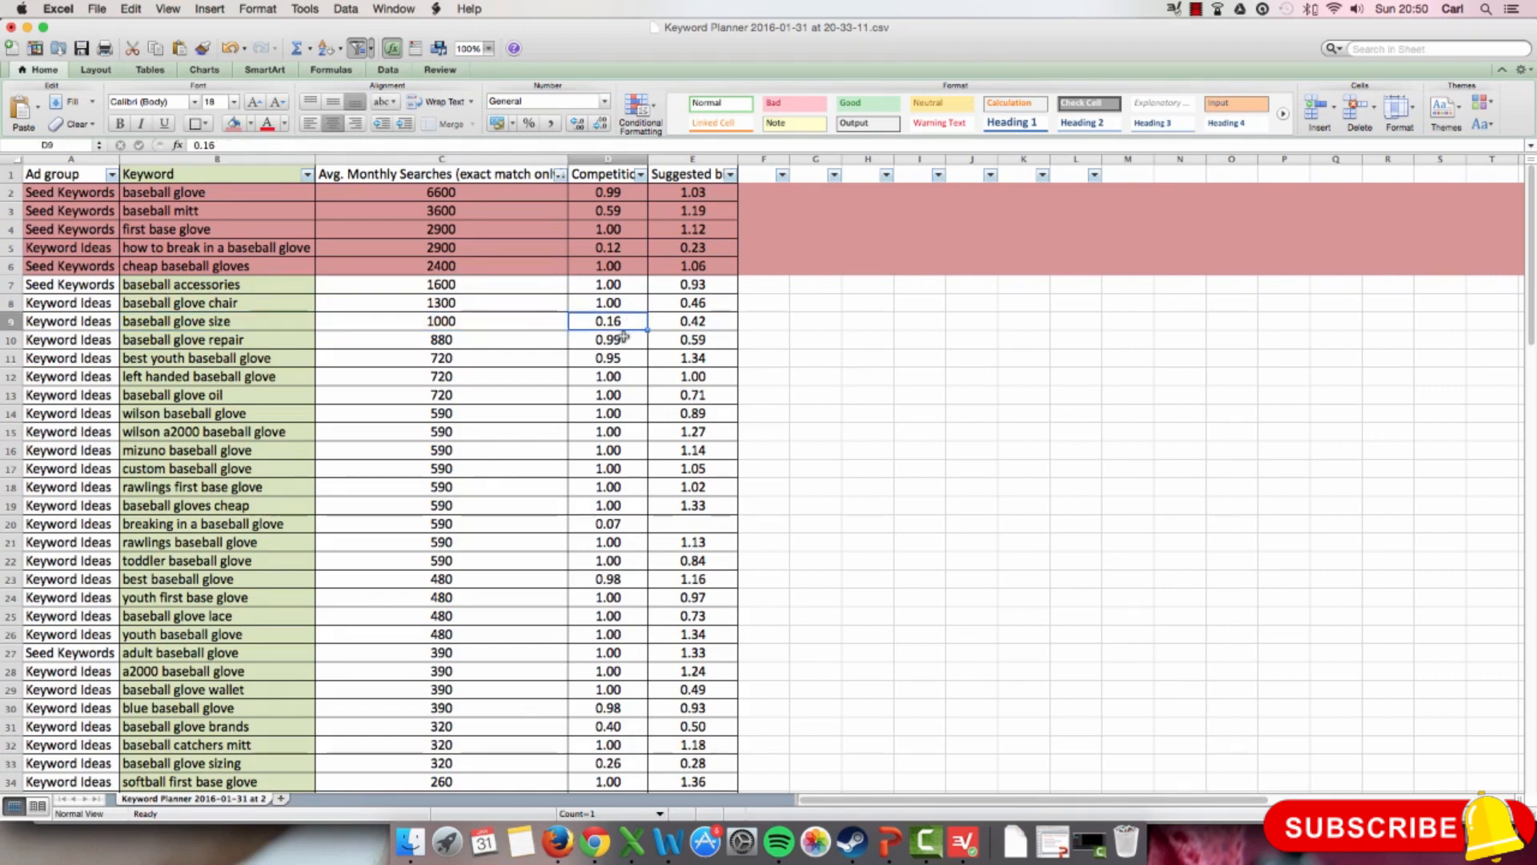
{"action": "left_click", "coordinate": [686, 321]}
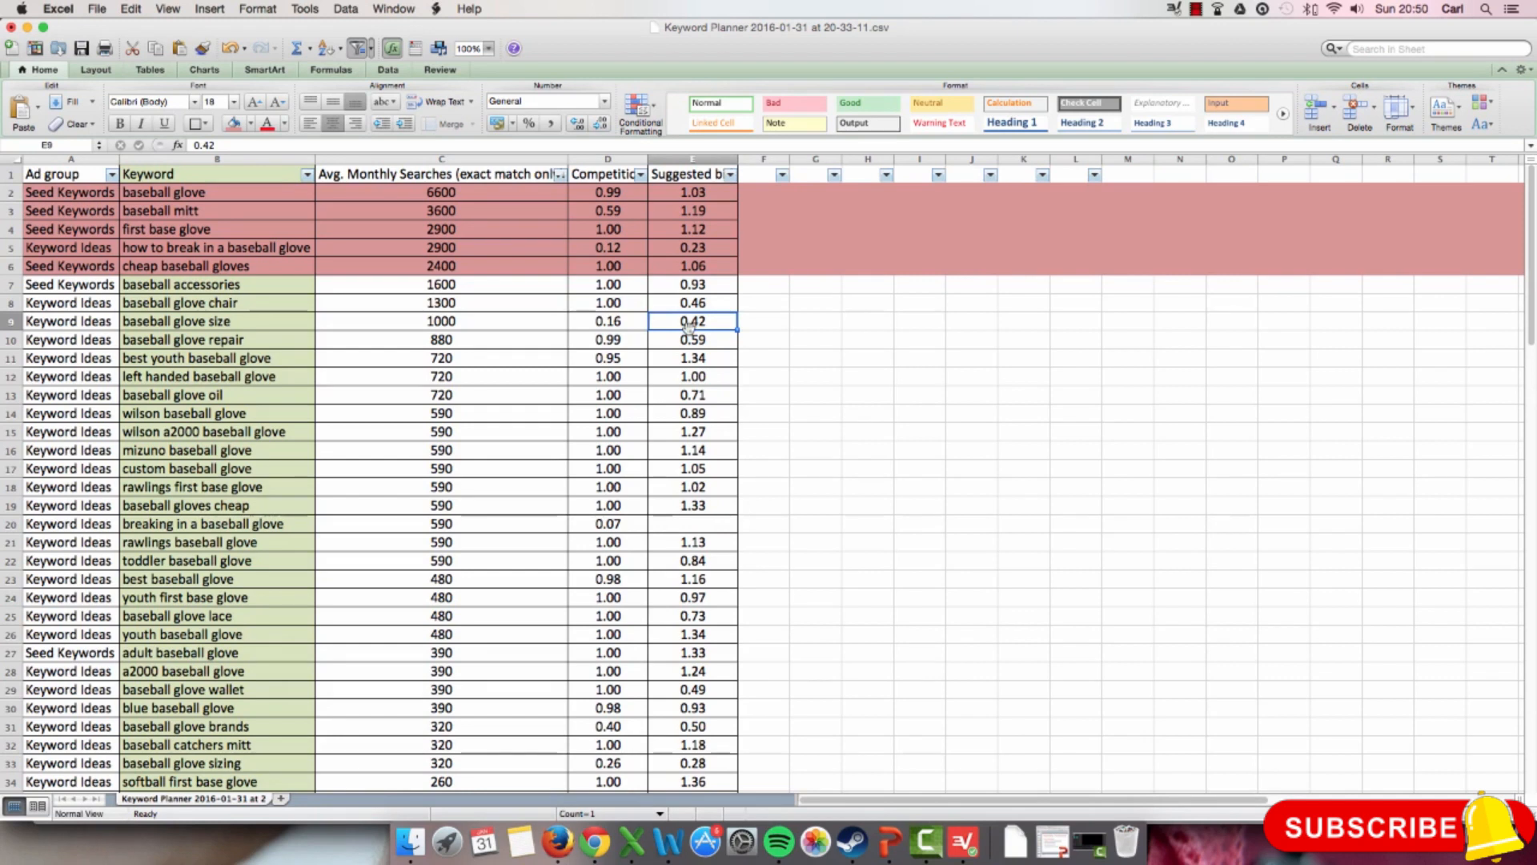
{"action": "left_click", "coordinate": [240, 321]}
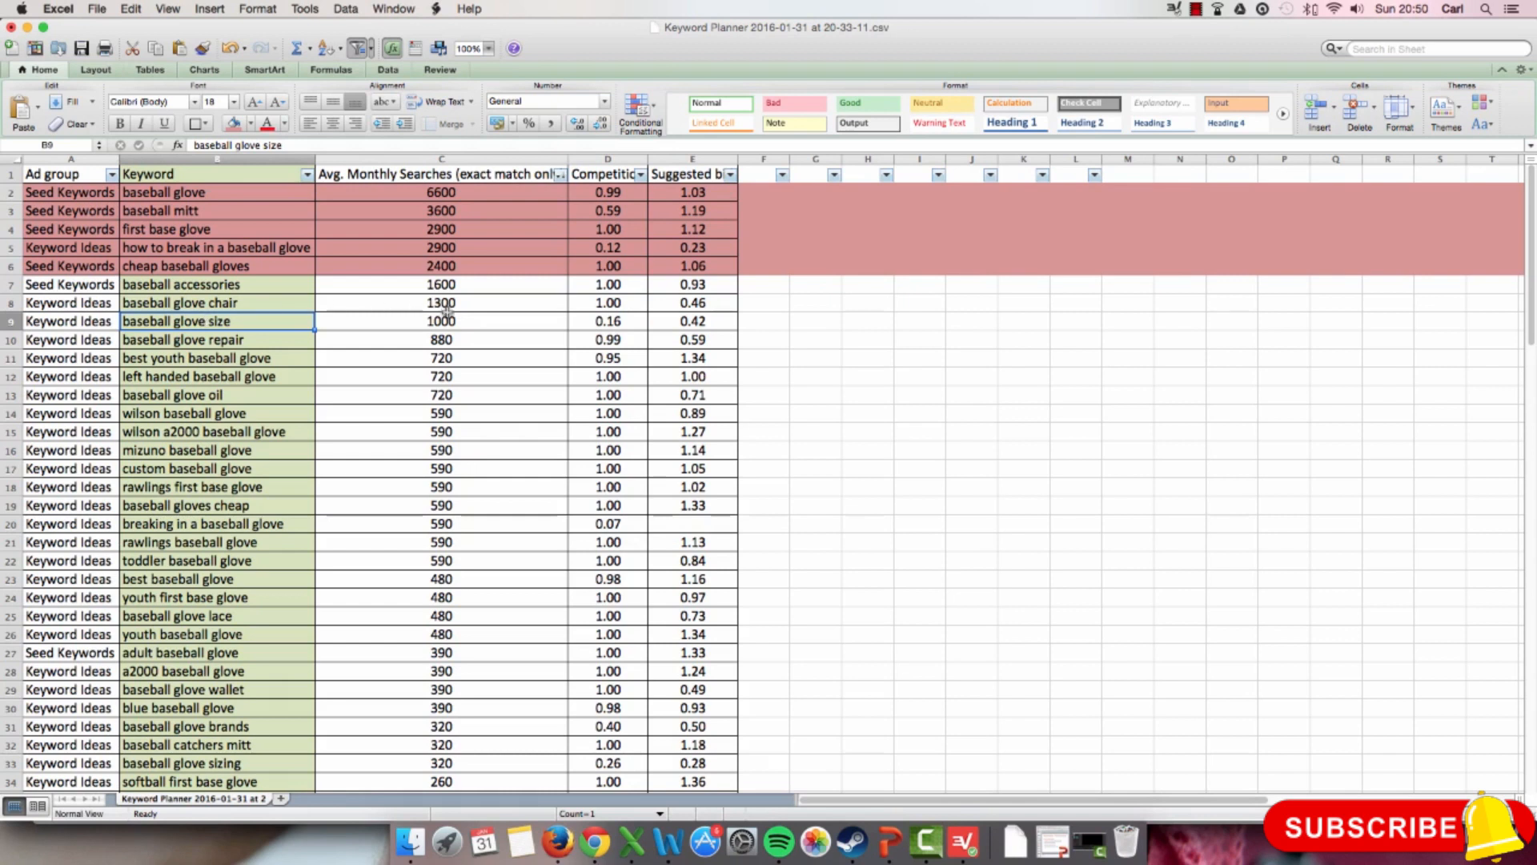
{"action": "left_click", "coordinate": [494, 323]}
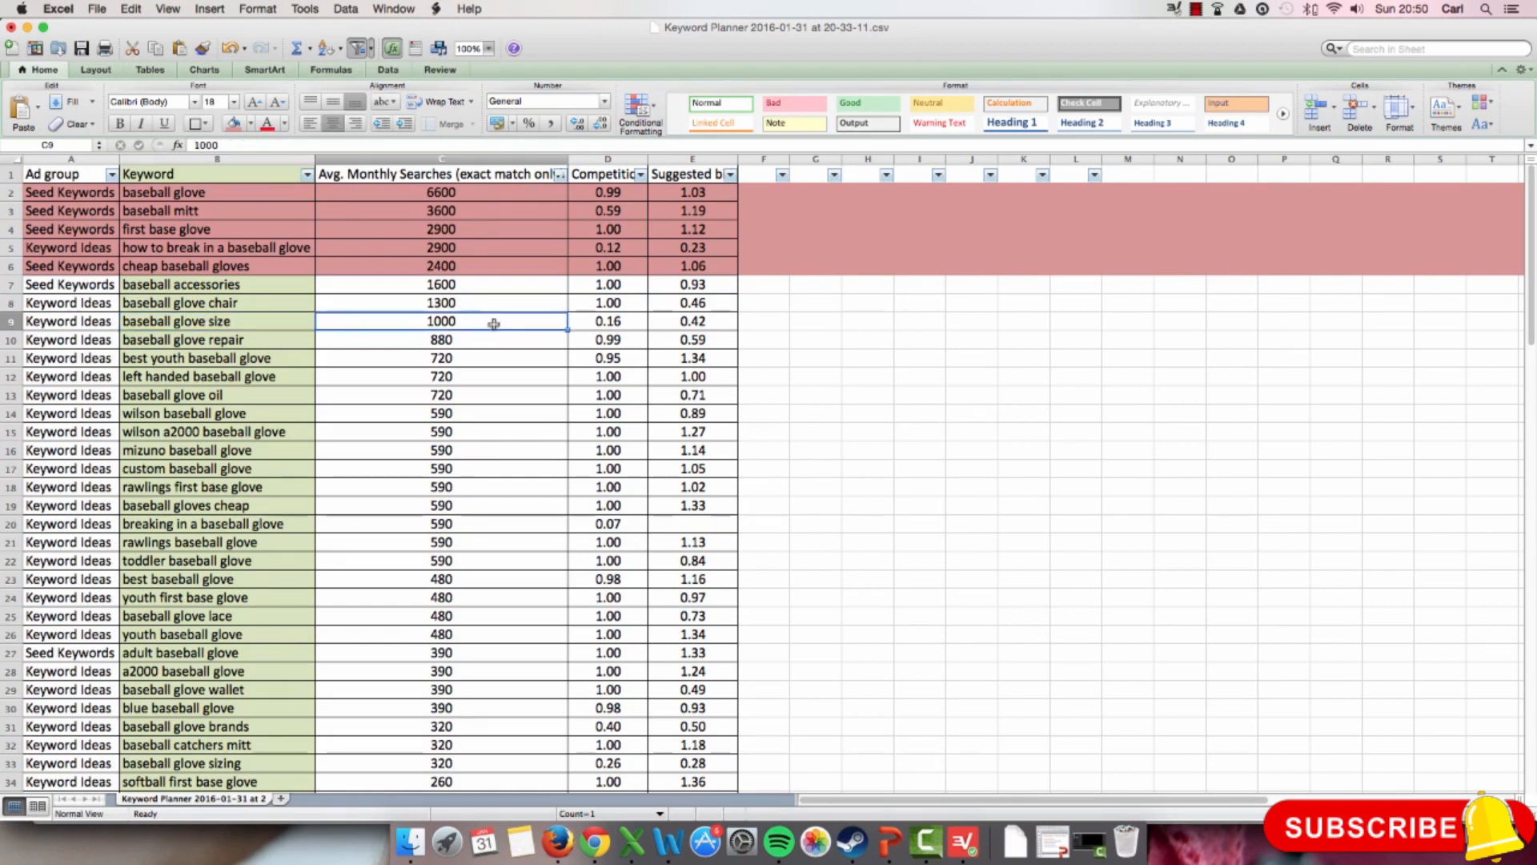
{"action": "left_click", "coordinate": [618, 318]}
{"action": "left_click", "coordinate": [689, 321]}
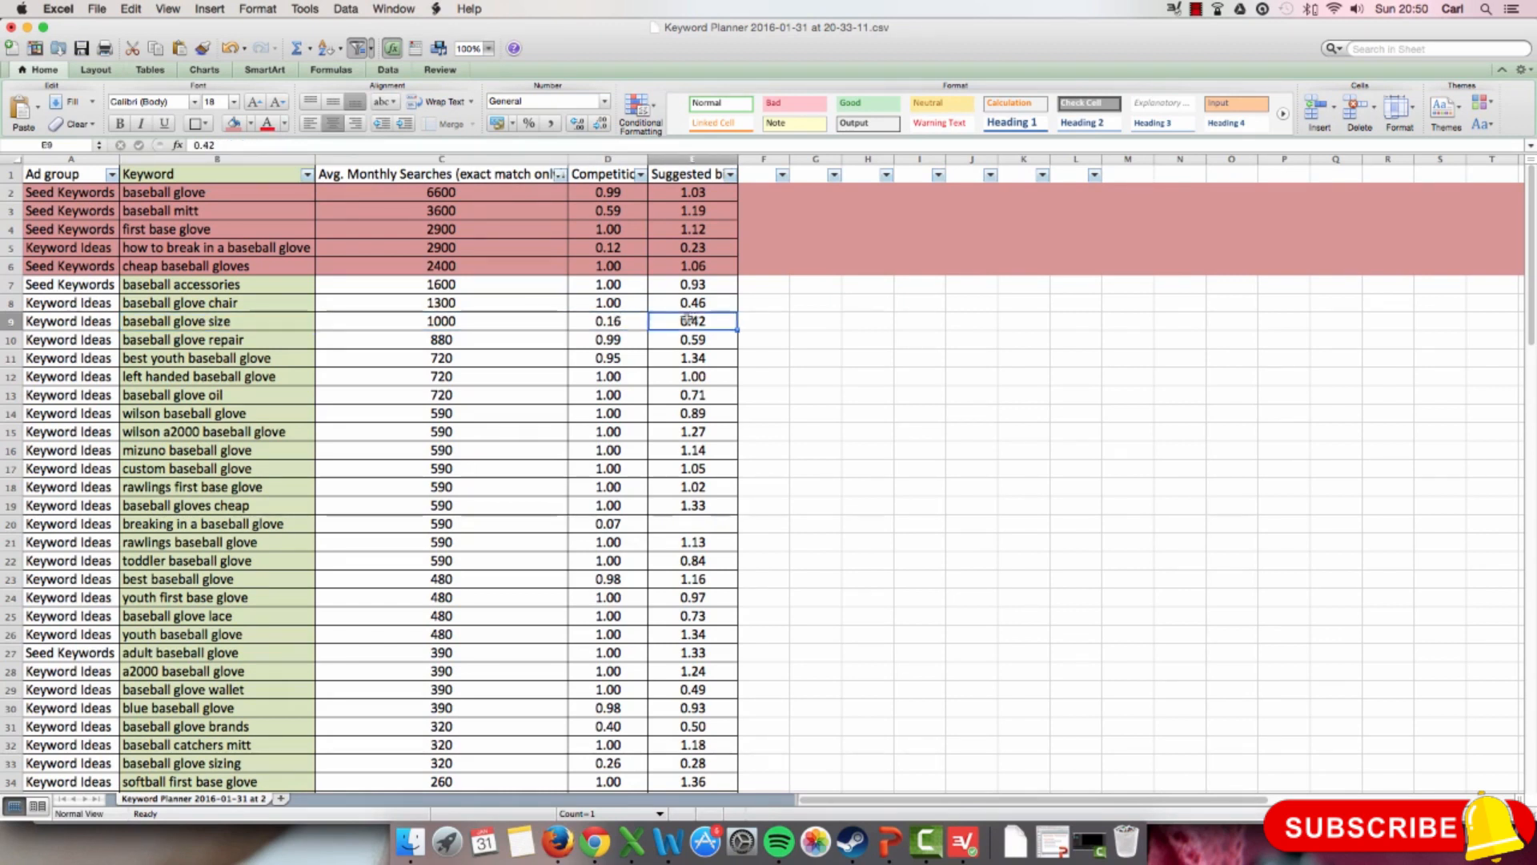
{"action": "left_click", "coordinate": [637, 320]}
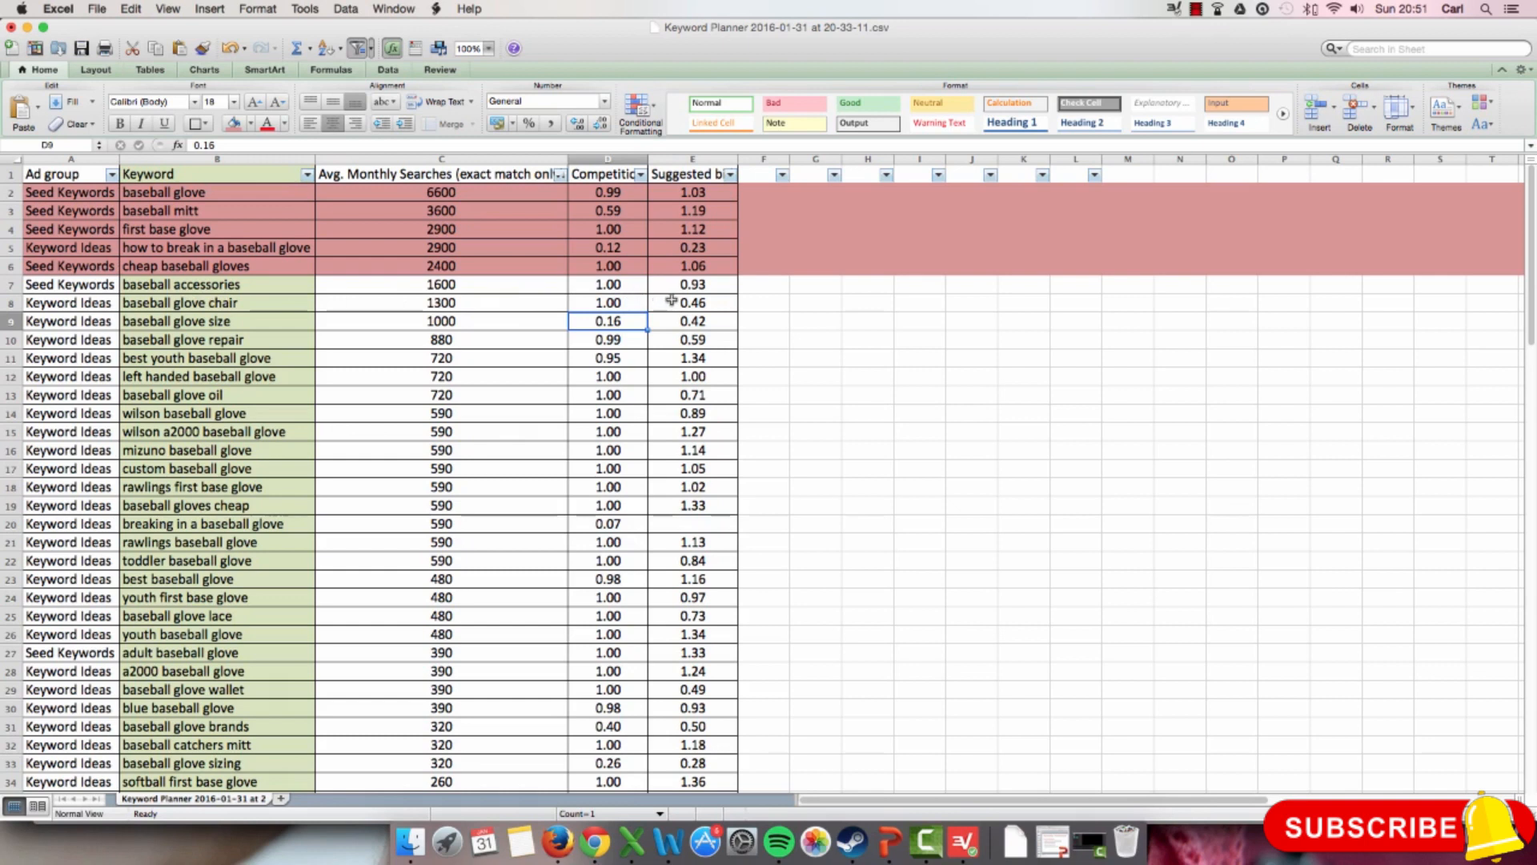
{"action": "left_click", "coordinate": [634, 301]}
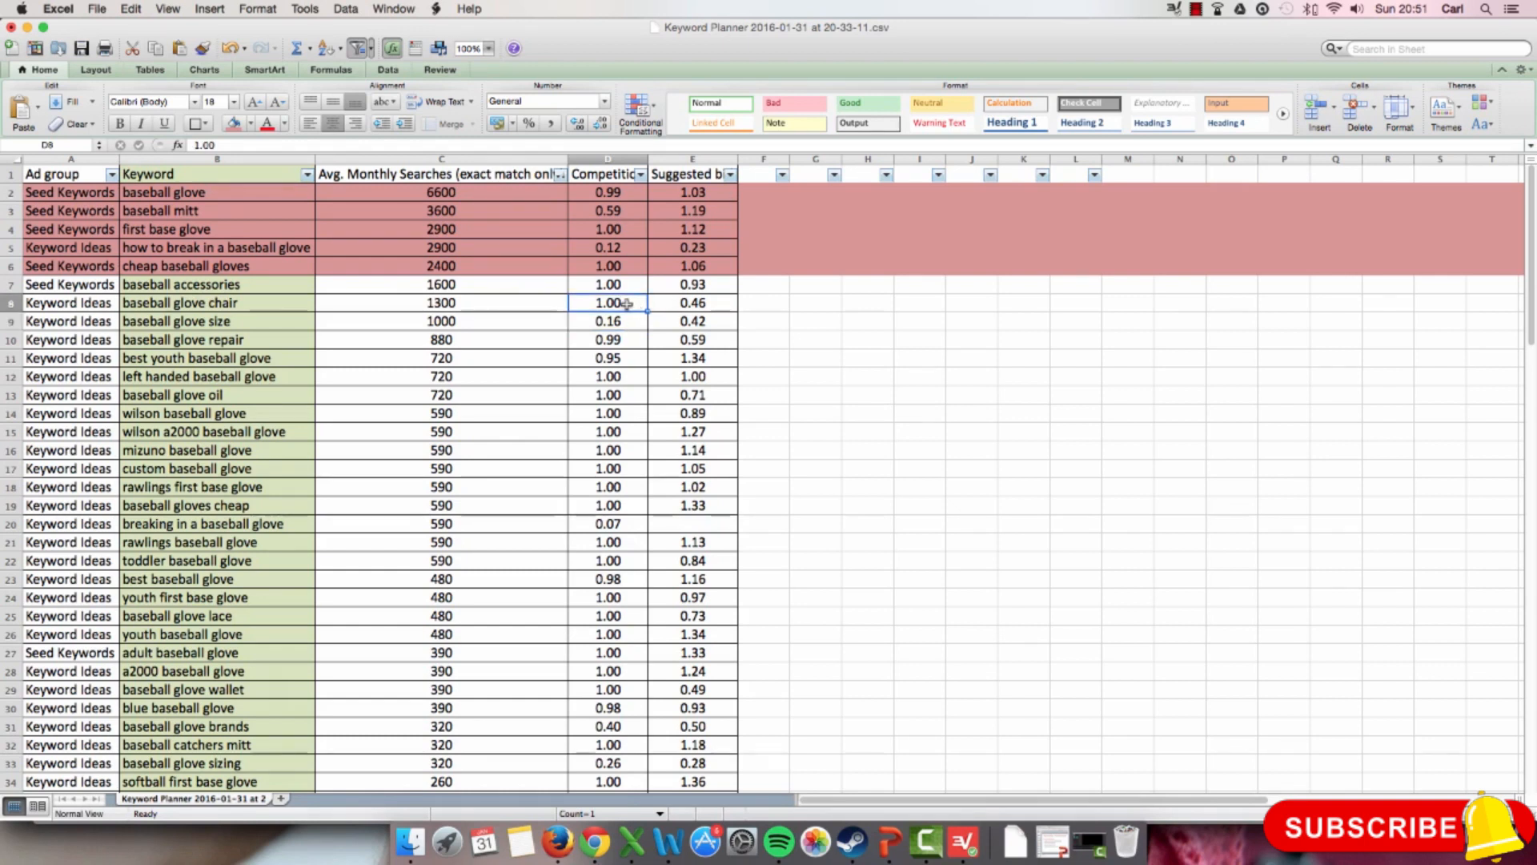
Step: Mark the keyword cell baseball glove size with the standard dark green fill
{"action": "left_click", "coordinate": [151, 318]}
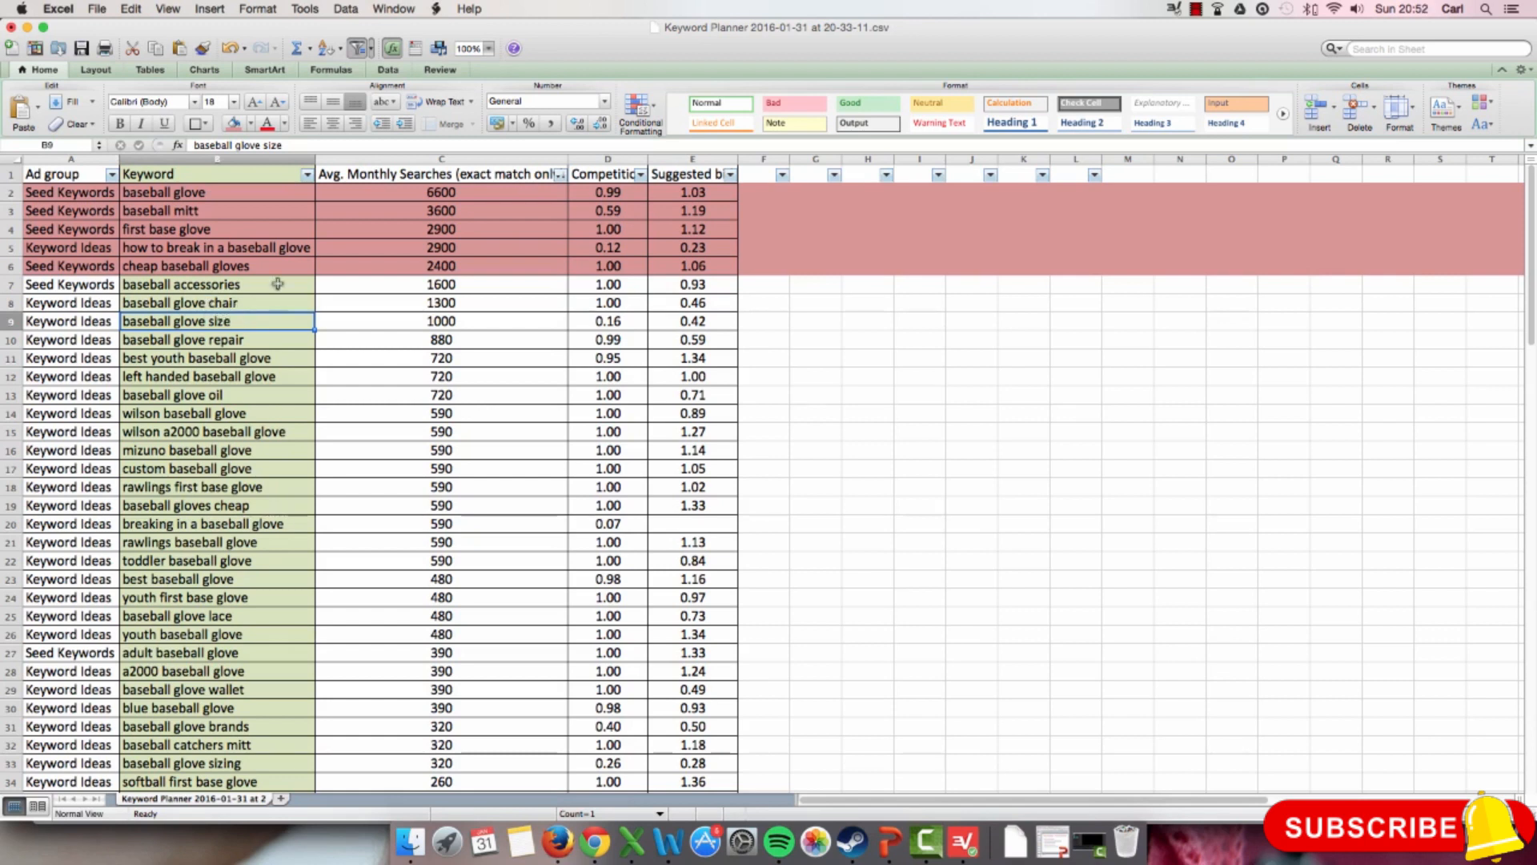
{"action": "left_click", "coordinate": [252, 123]}
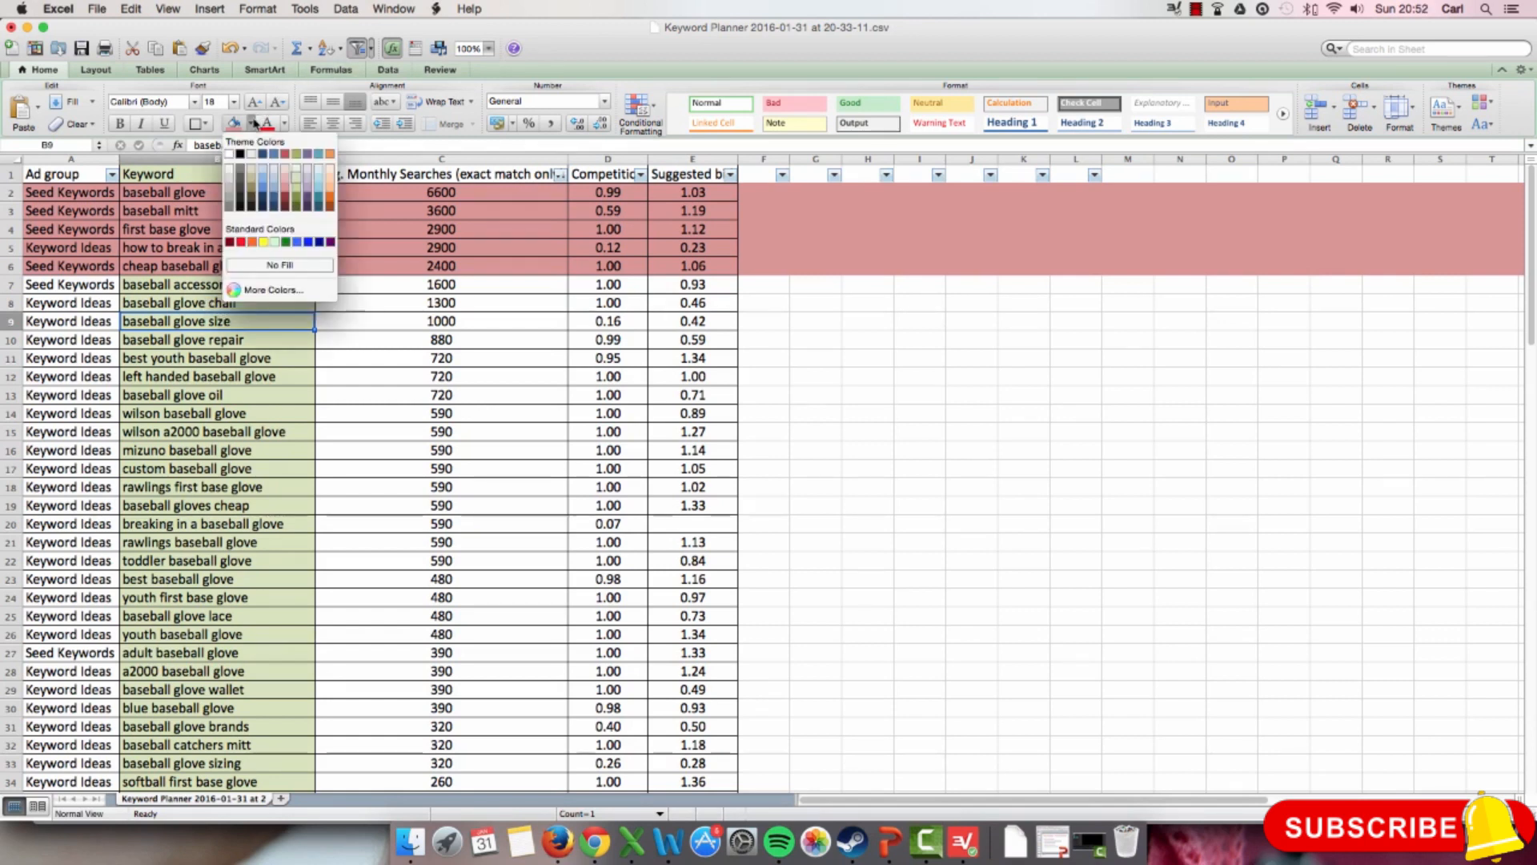
{"action": "left_click", "coordinate": [287, 242]}
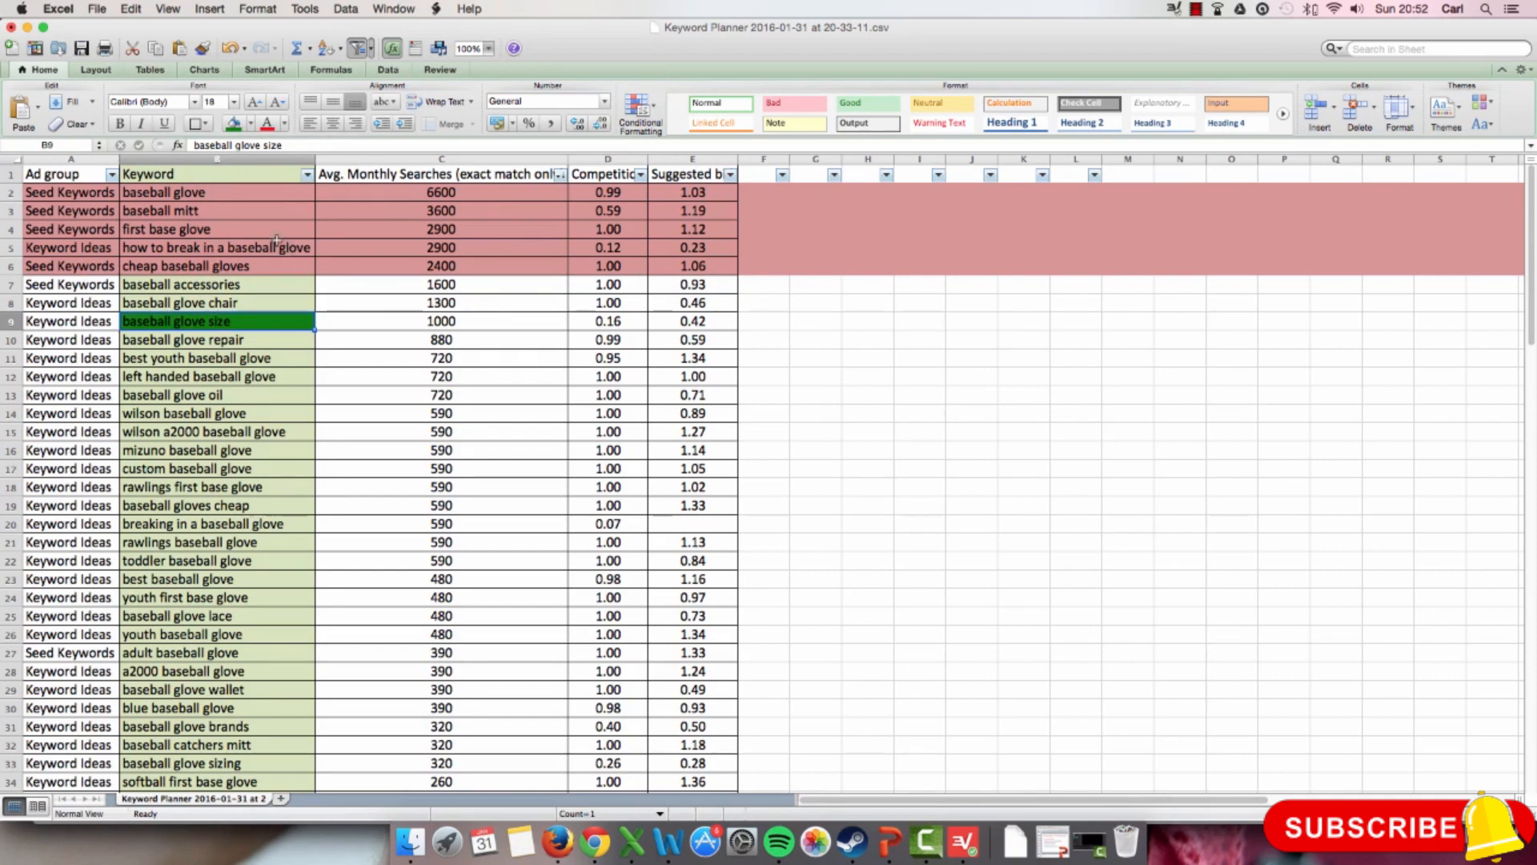
Step: Fill the keyword cell best youth baseball glove with the same dark green
{"action": "left_click", "coordinate": [269, 359]}
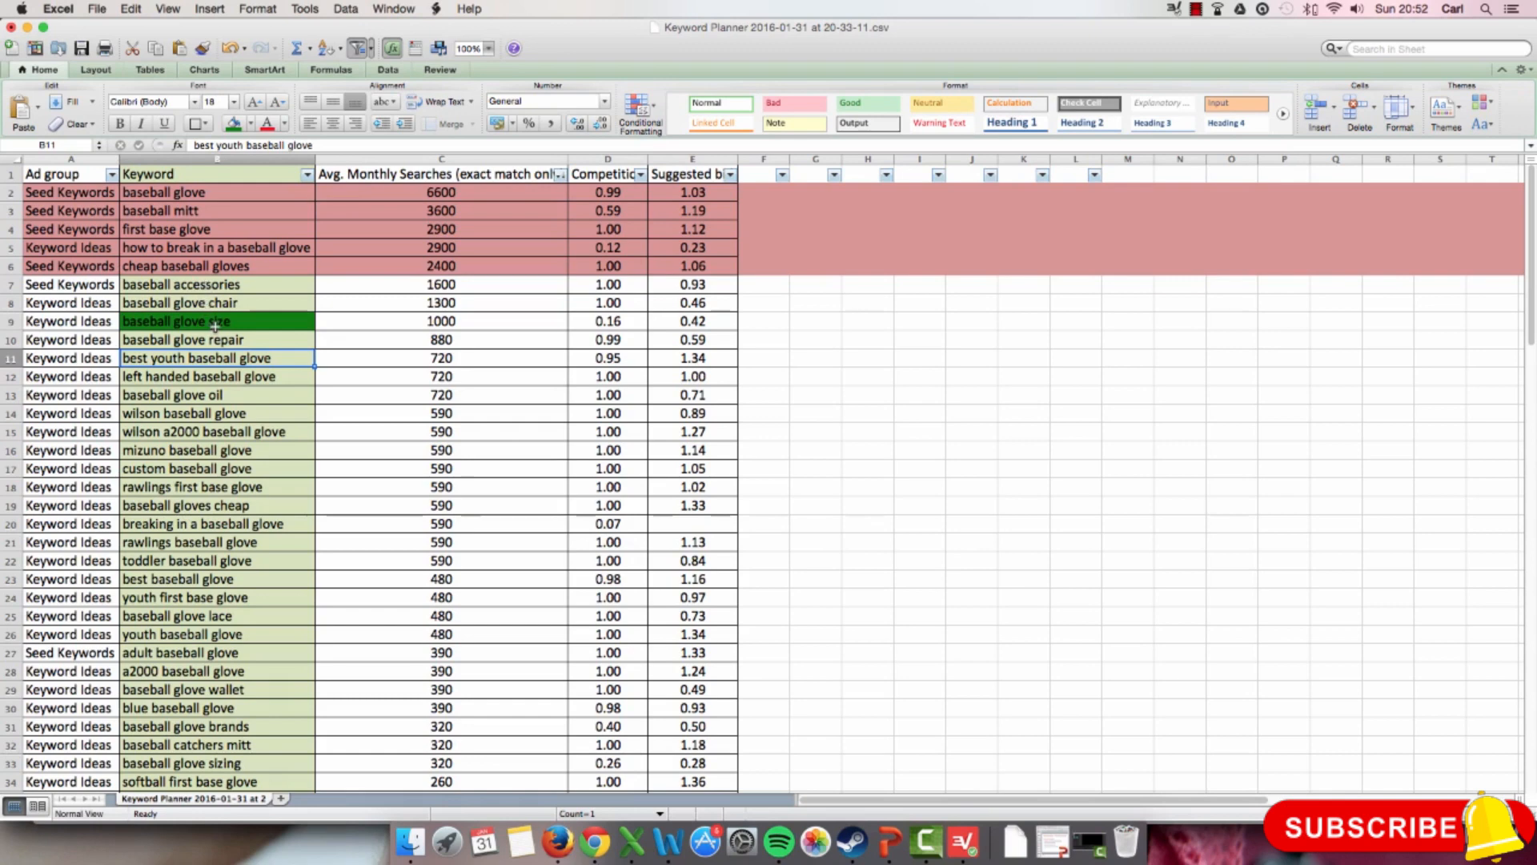
{"action": "scroll", "coordinate": [384, 316], "scroll_direction": "right", "scroll_amount": 1}
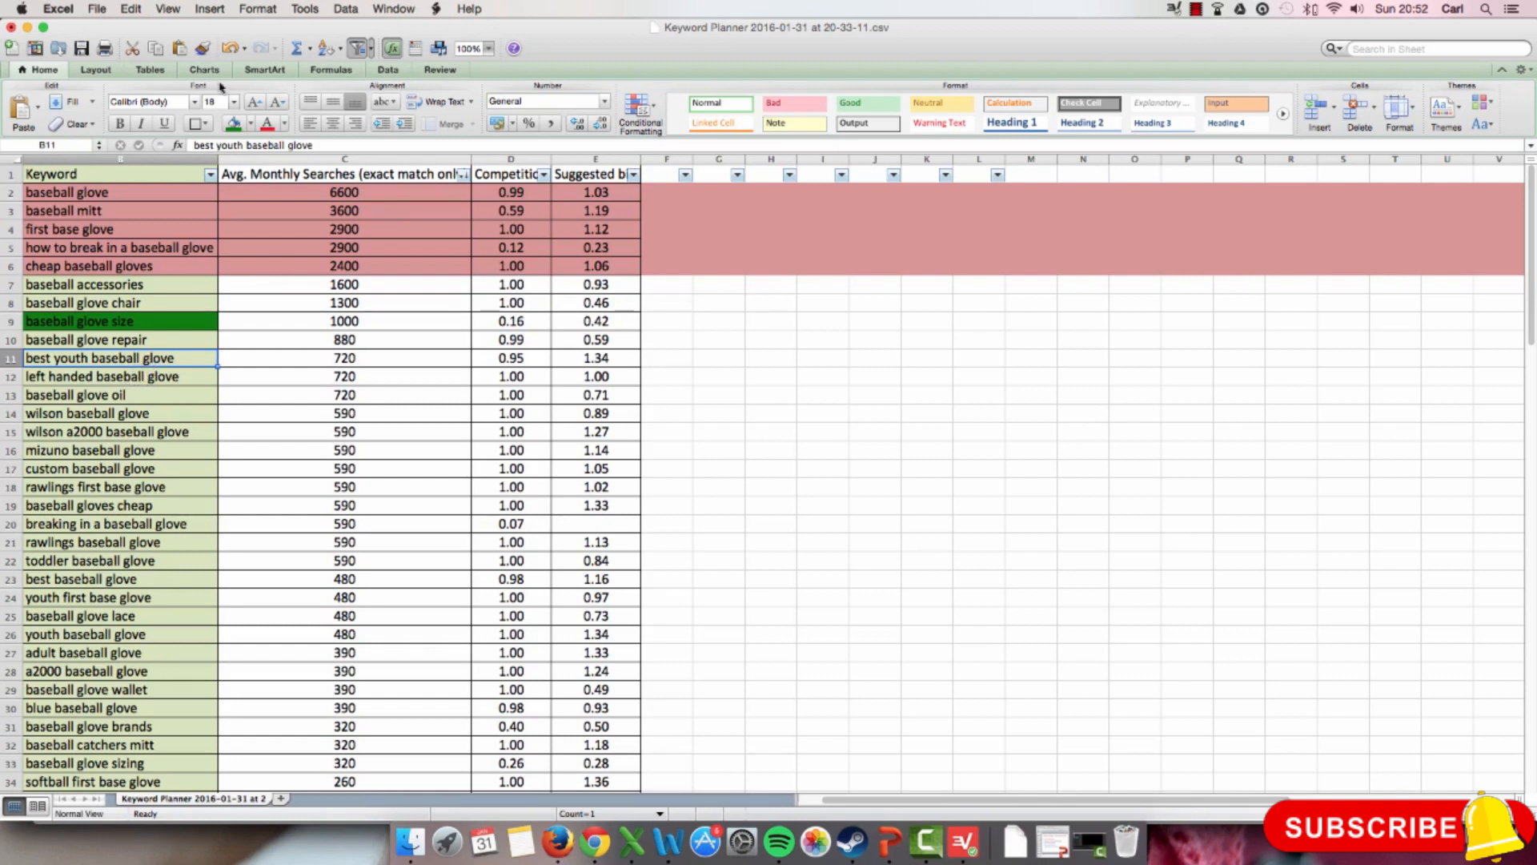
{"action": "left_click", "coordinate": [231, 125]}
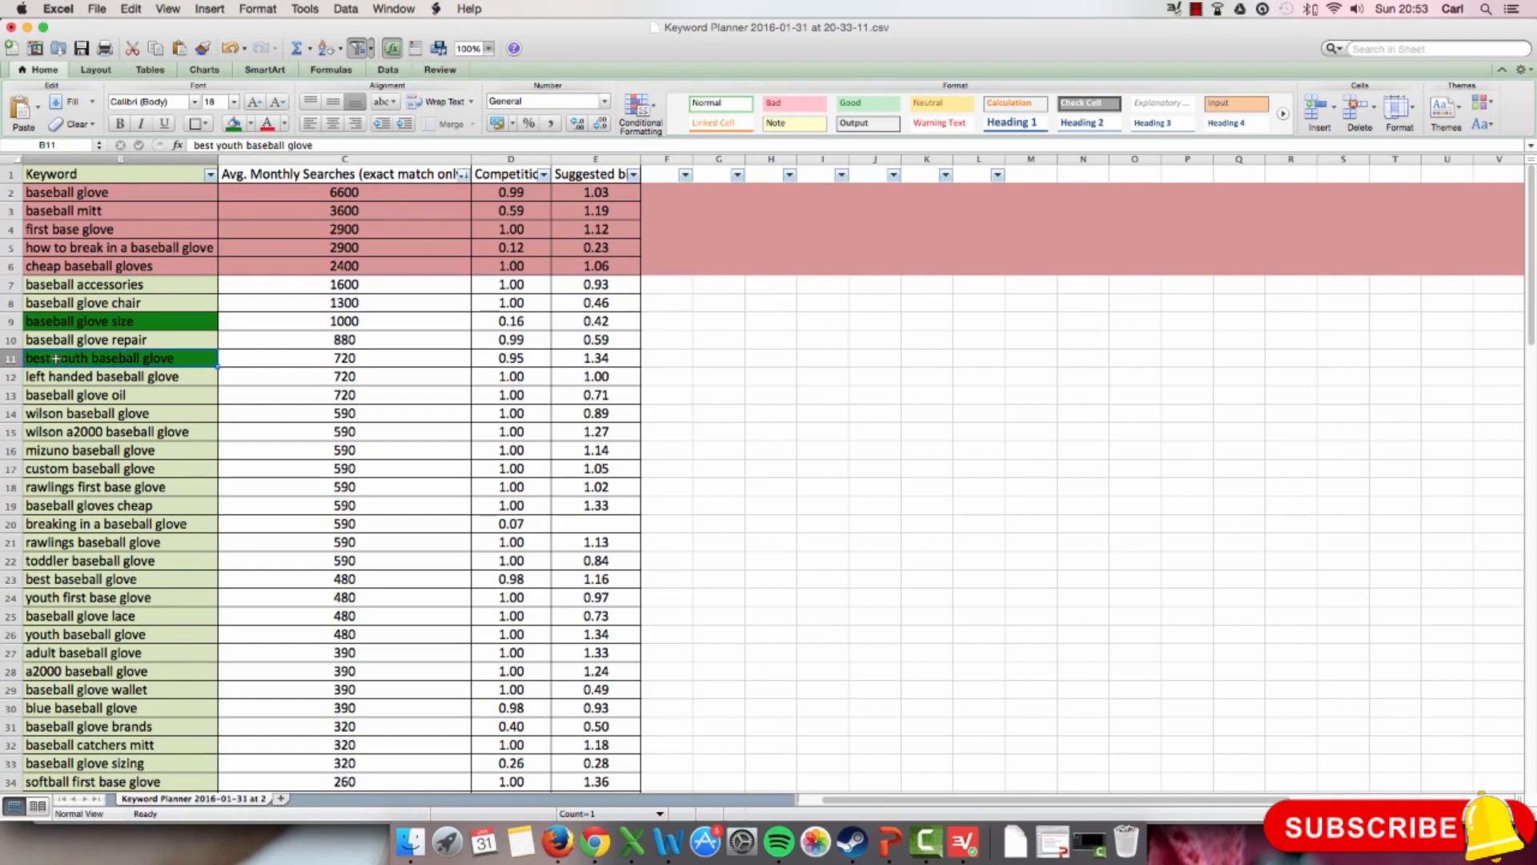
Step: Examine which shorter phrases best youth baseball glove contains, comparing it with the keywords baseball glove and youth baseball glove
{"action": "double_click", "coordinate": [174, 360]}
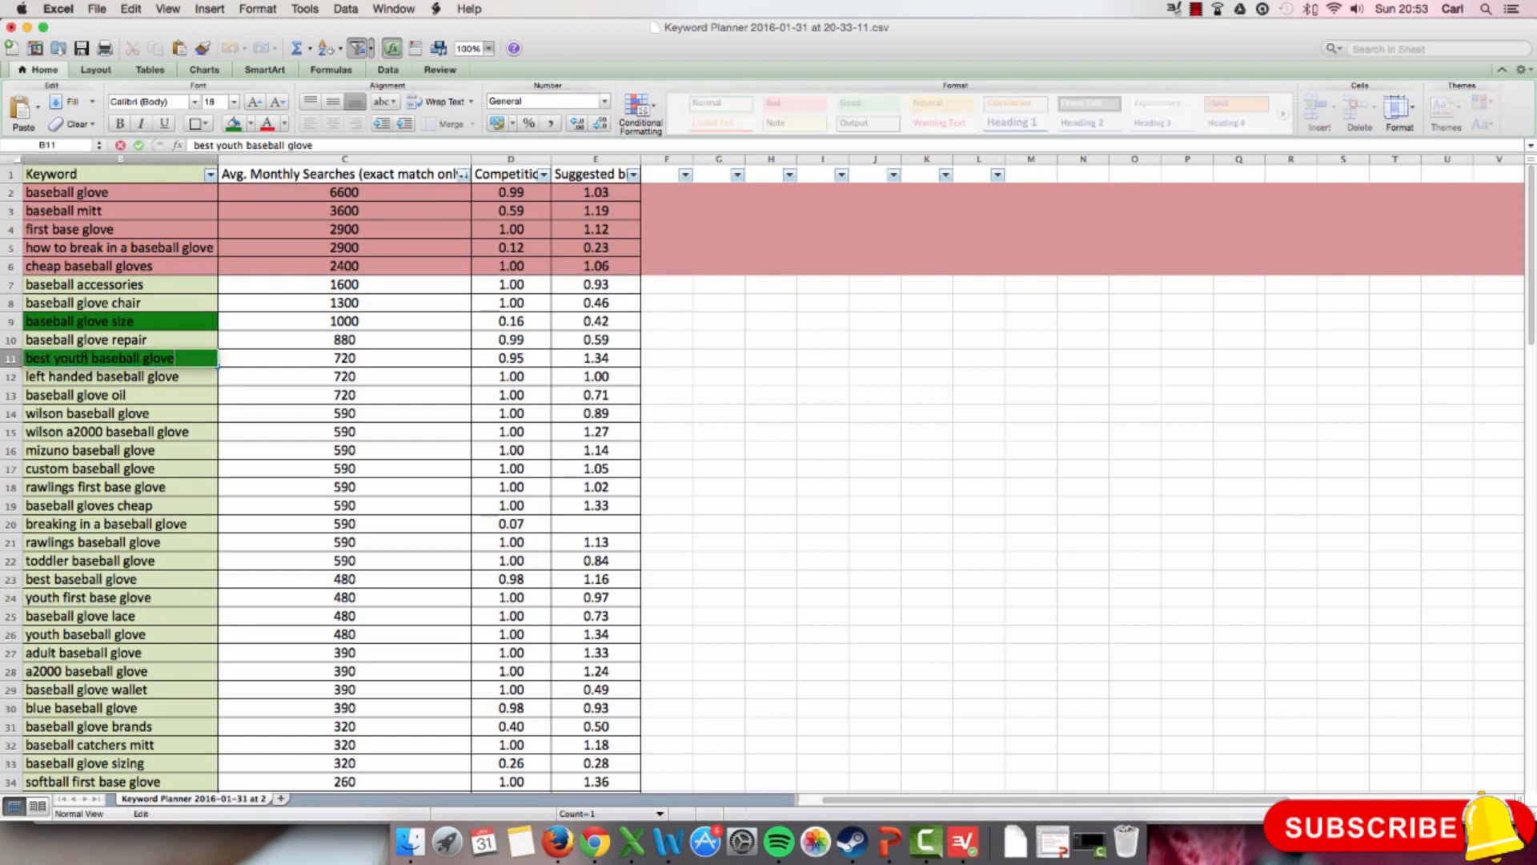
{"action": "left_click_drag", "start_coordinate": [90, 358], "coordinate": [174, 357]}
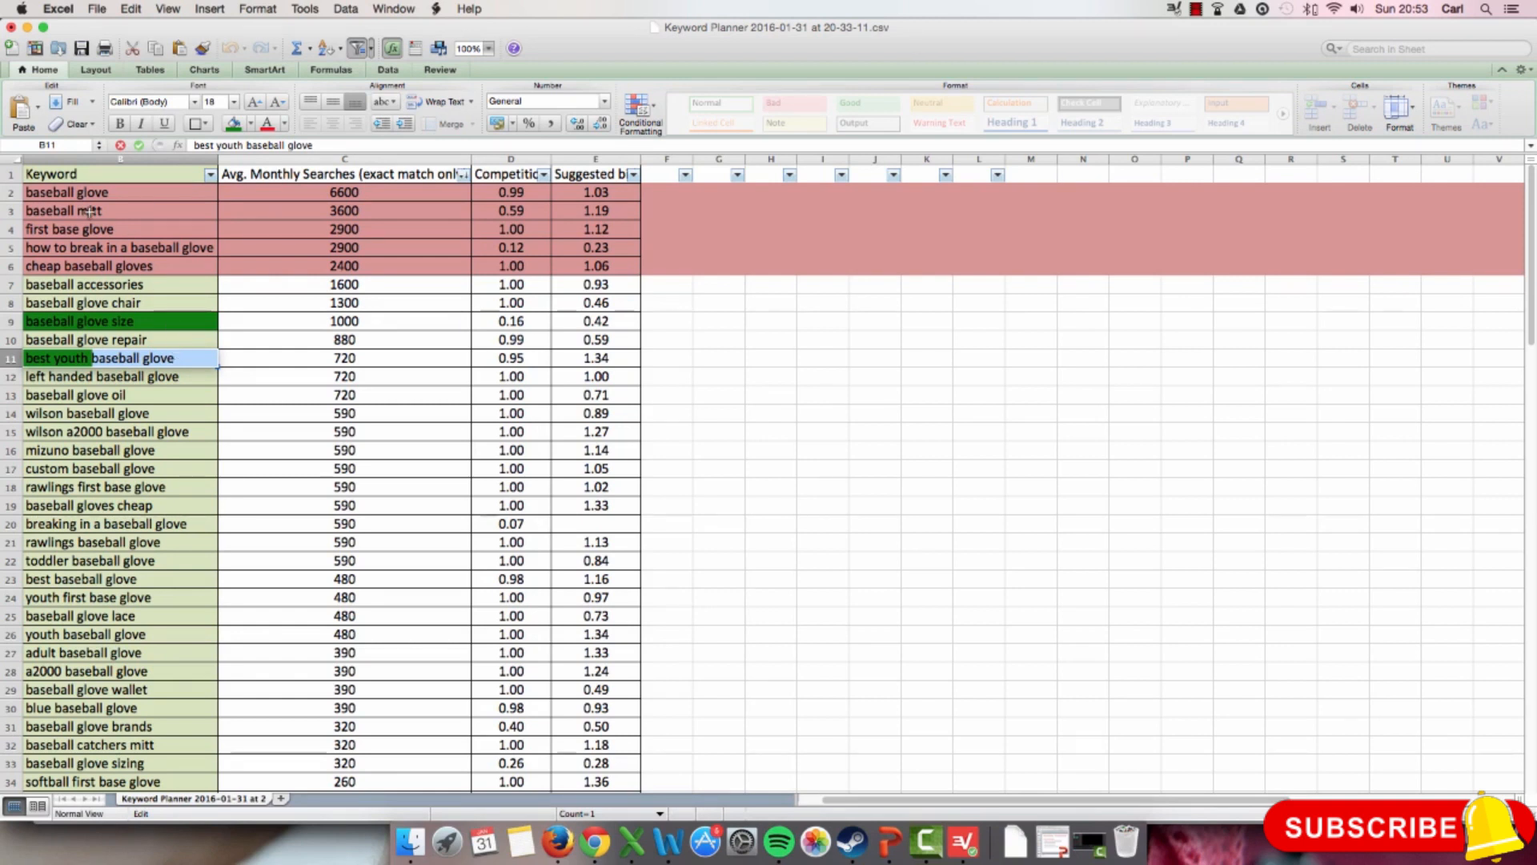
{"action": "left_click", "coordinate": [110, 194]}
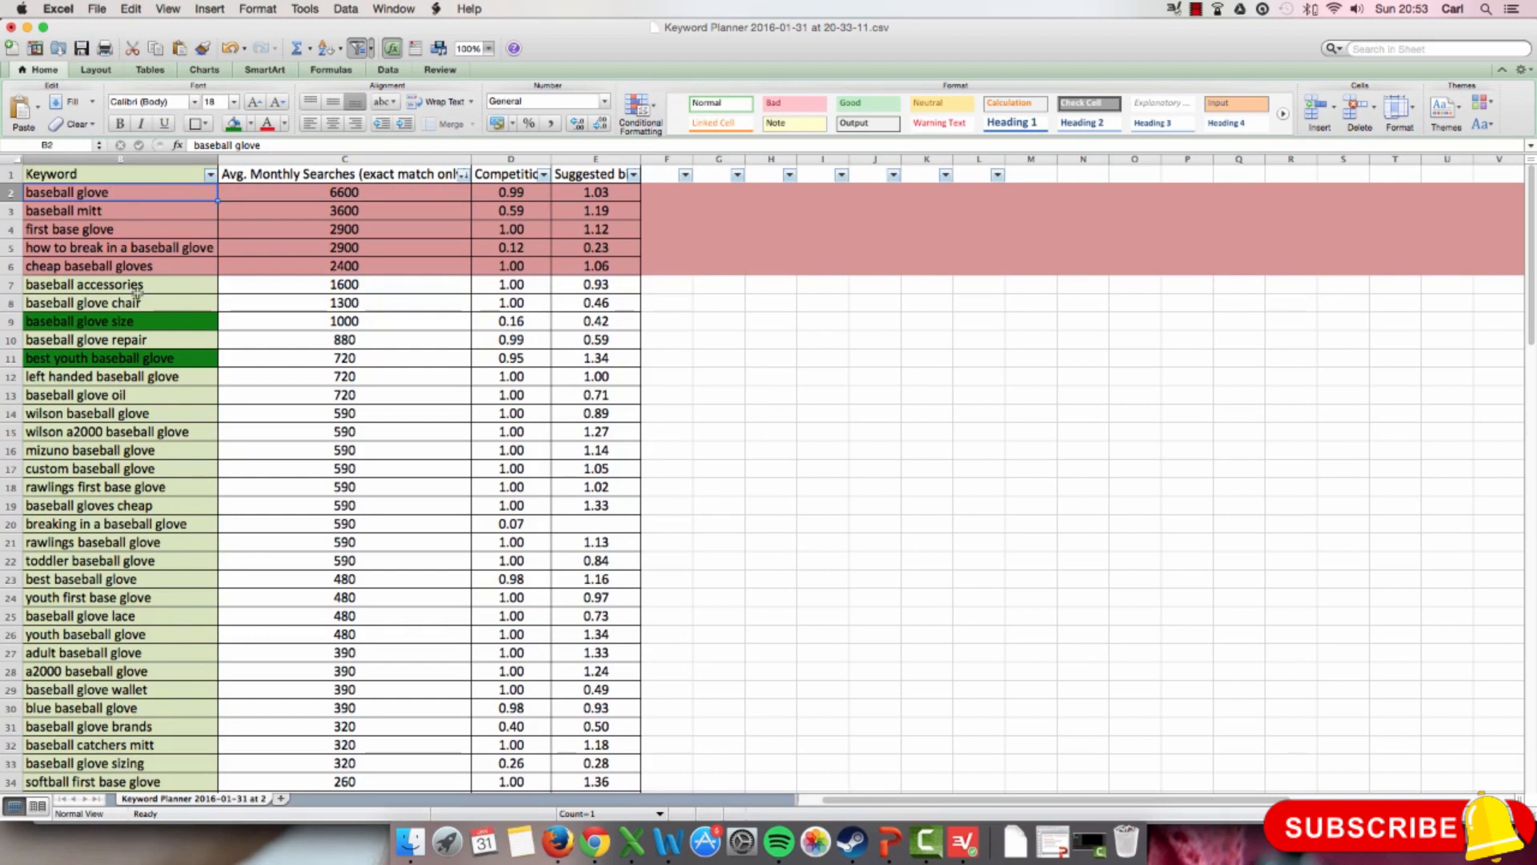
{"action": "double_click", "coordinate": [100, 365]}
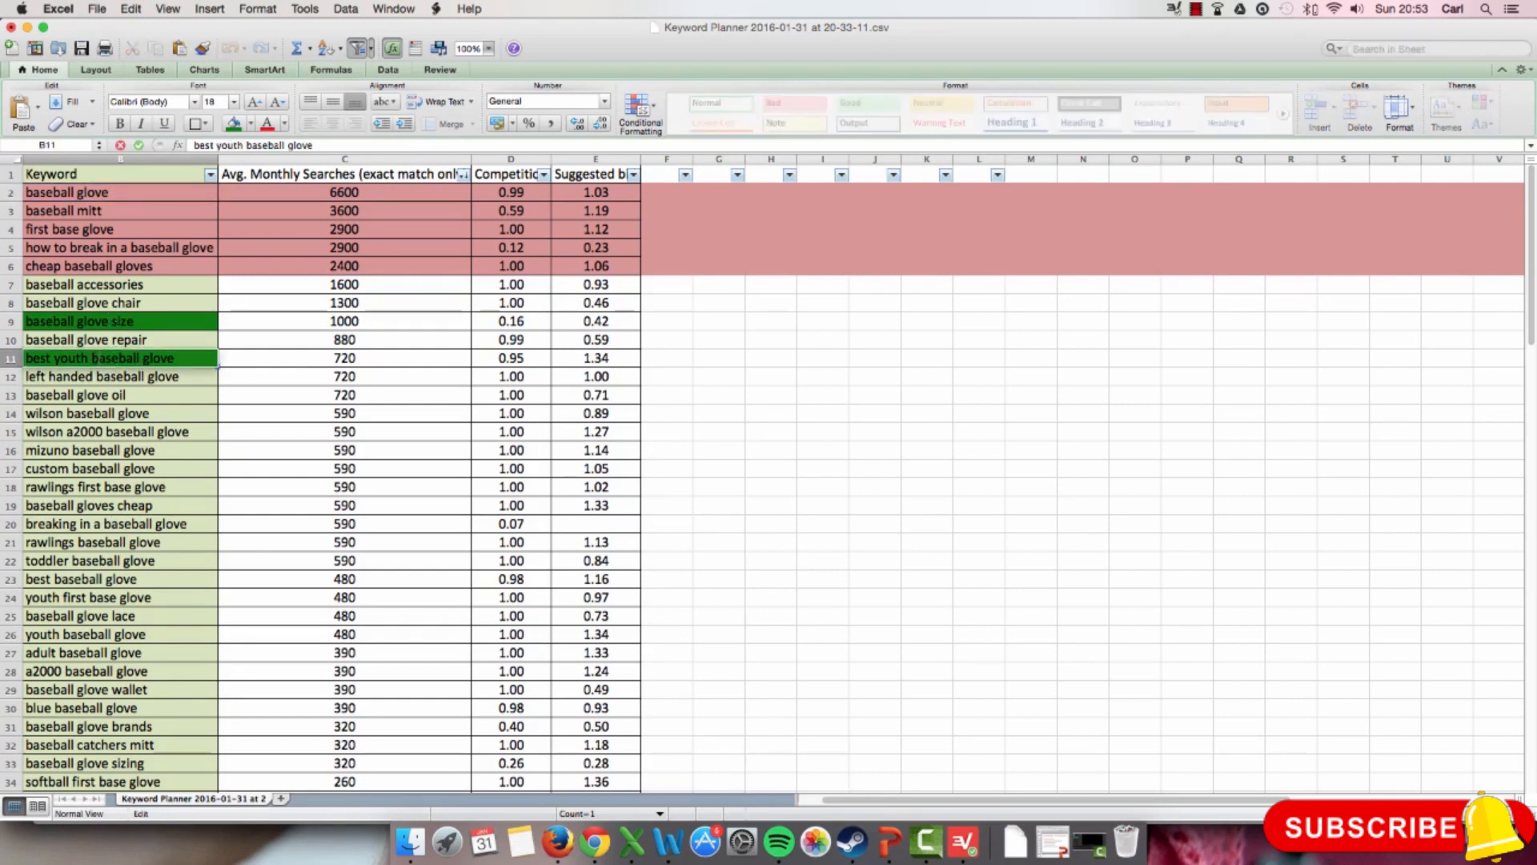
{"action": "left_click_drag", "start_coordinate": [93, 359], "coordinate": [178, 356]}
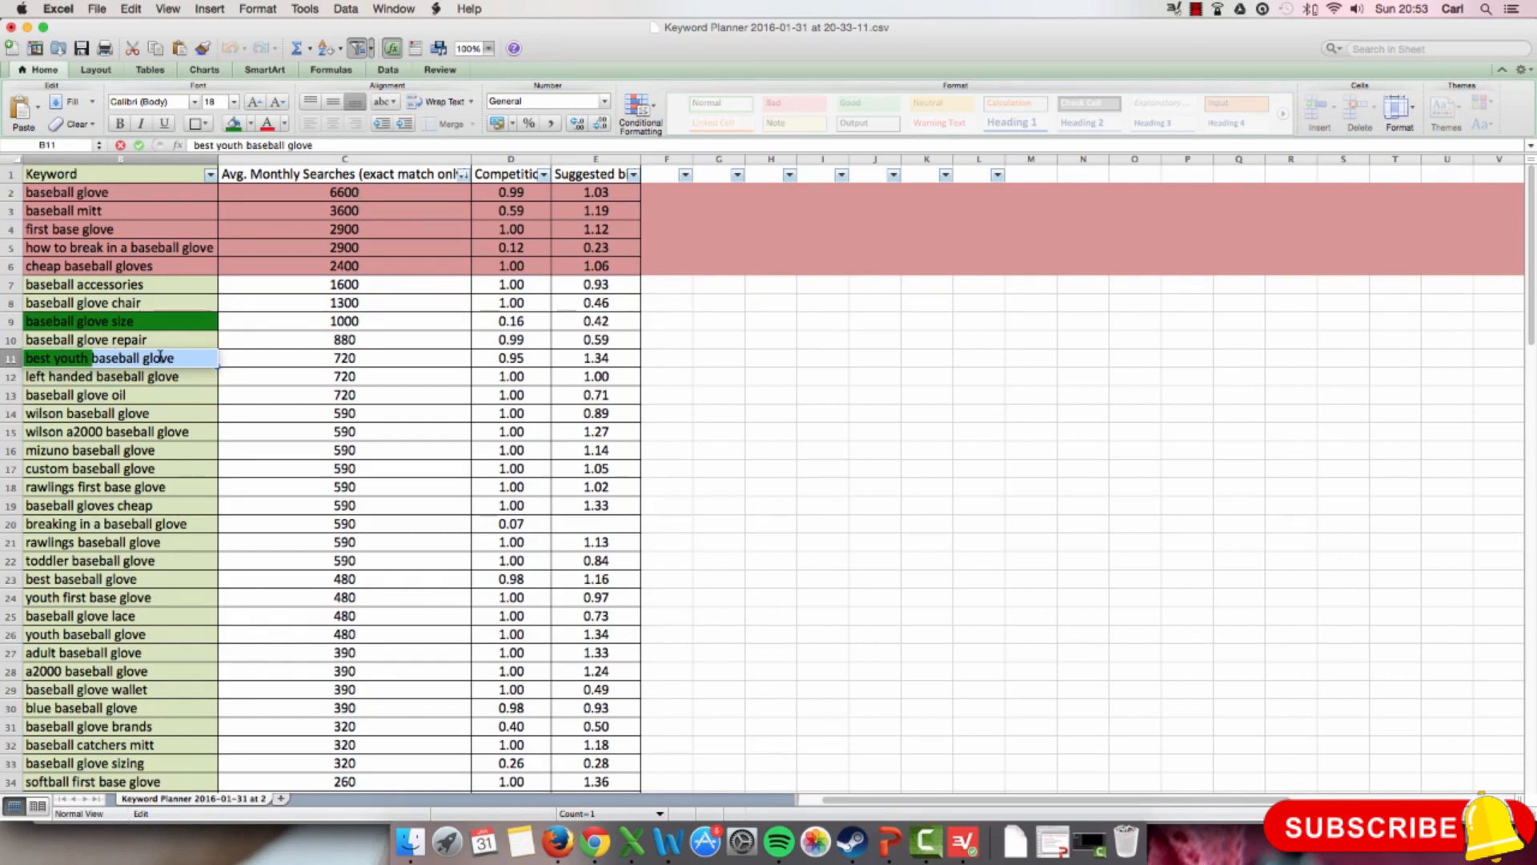
{"action": "left_click", "coordinate": [69, 357]}
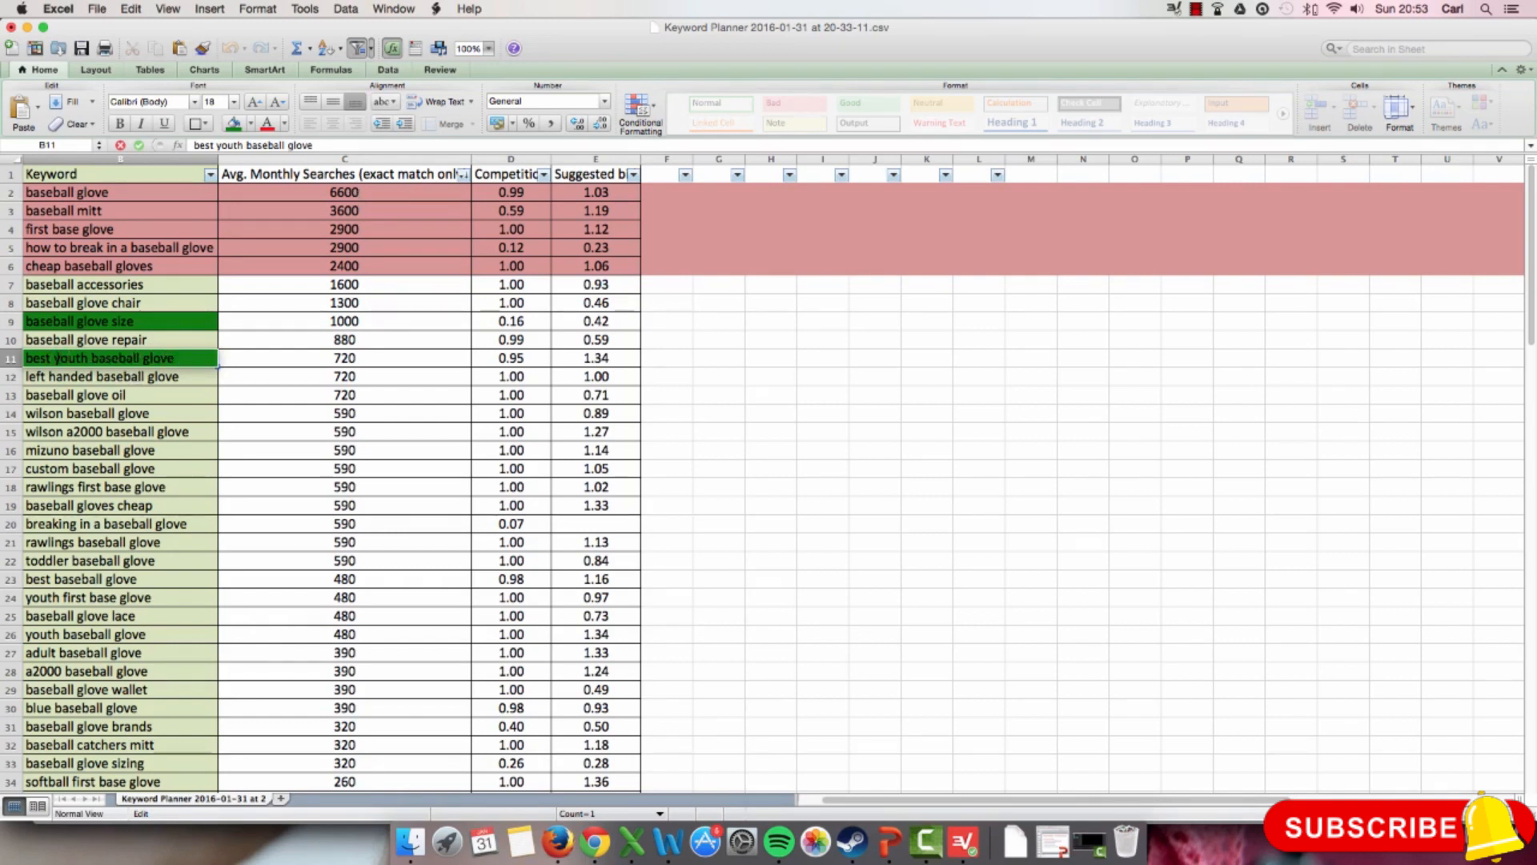
{"action": "left_click_drag", "start_coordinate": [56, 357], "coordinate": [179, 356]}
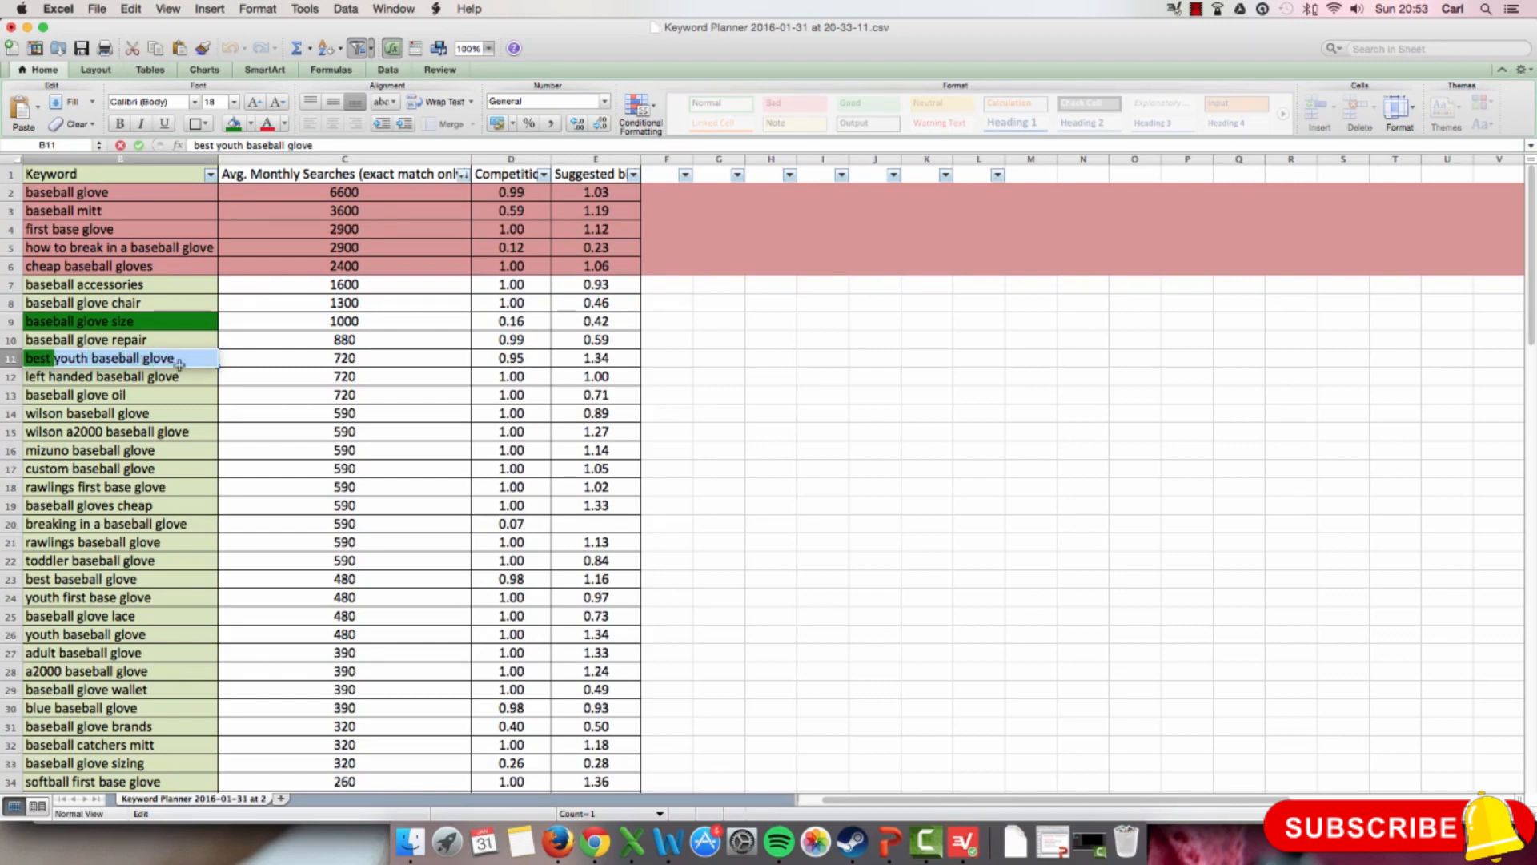
{"action": "scroll", "coordinate": [178, 374], "scroll_direction": "down", "scroll_amount": 4}
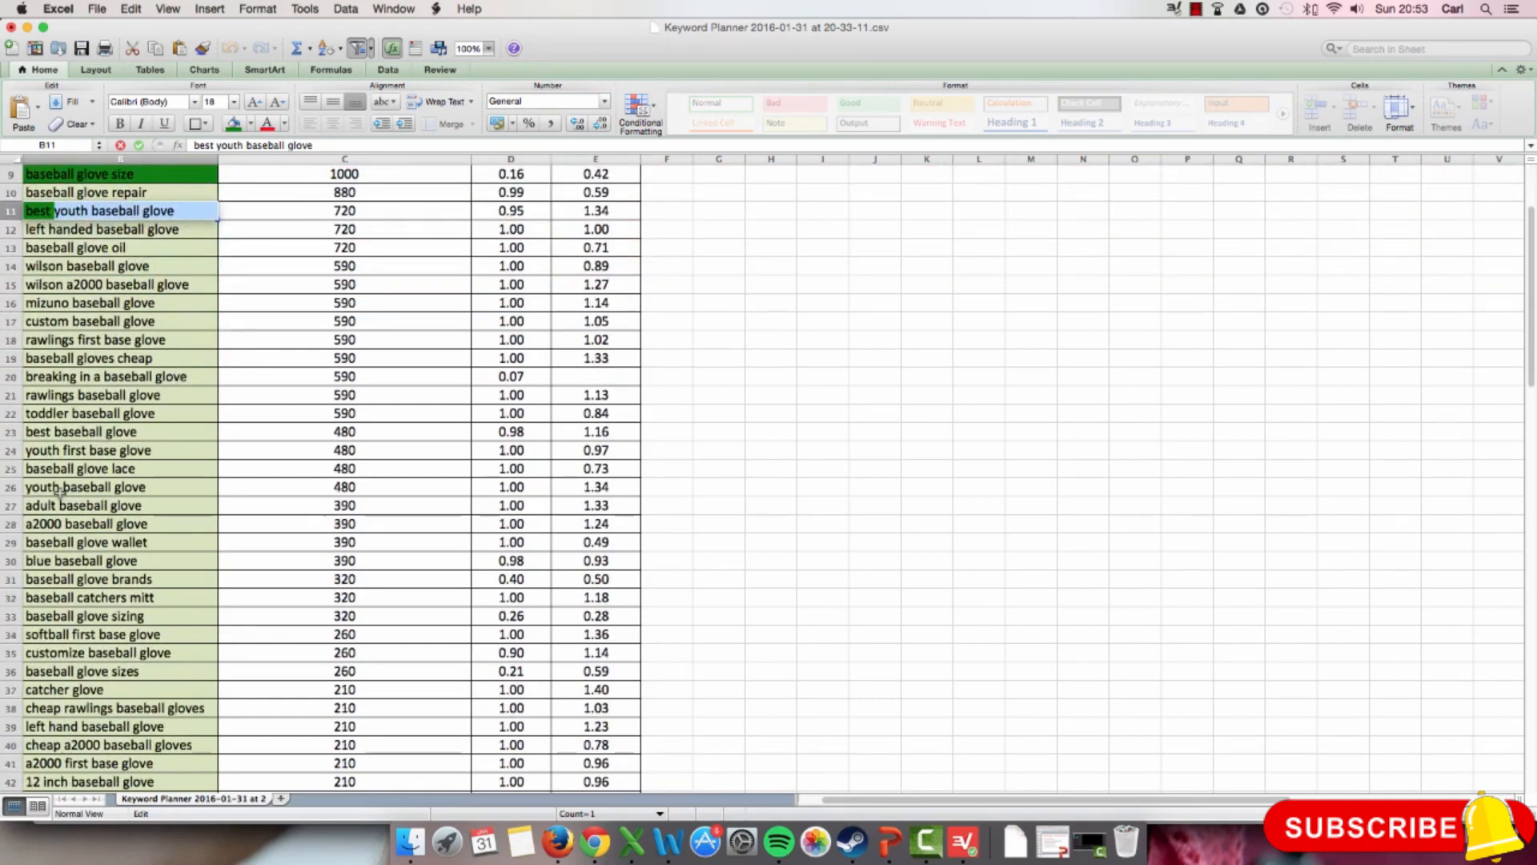
{"action": "left_click", "coordinate": [35, 487]}
{"action": "scroll", "coordinate": [332, 482], "scroll_direction": "up", "scroll_amount": 5}
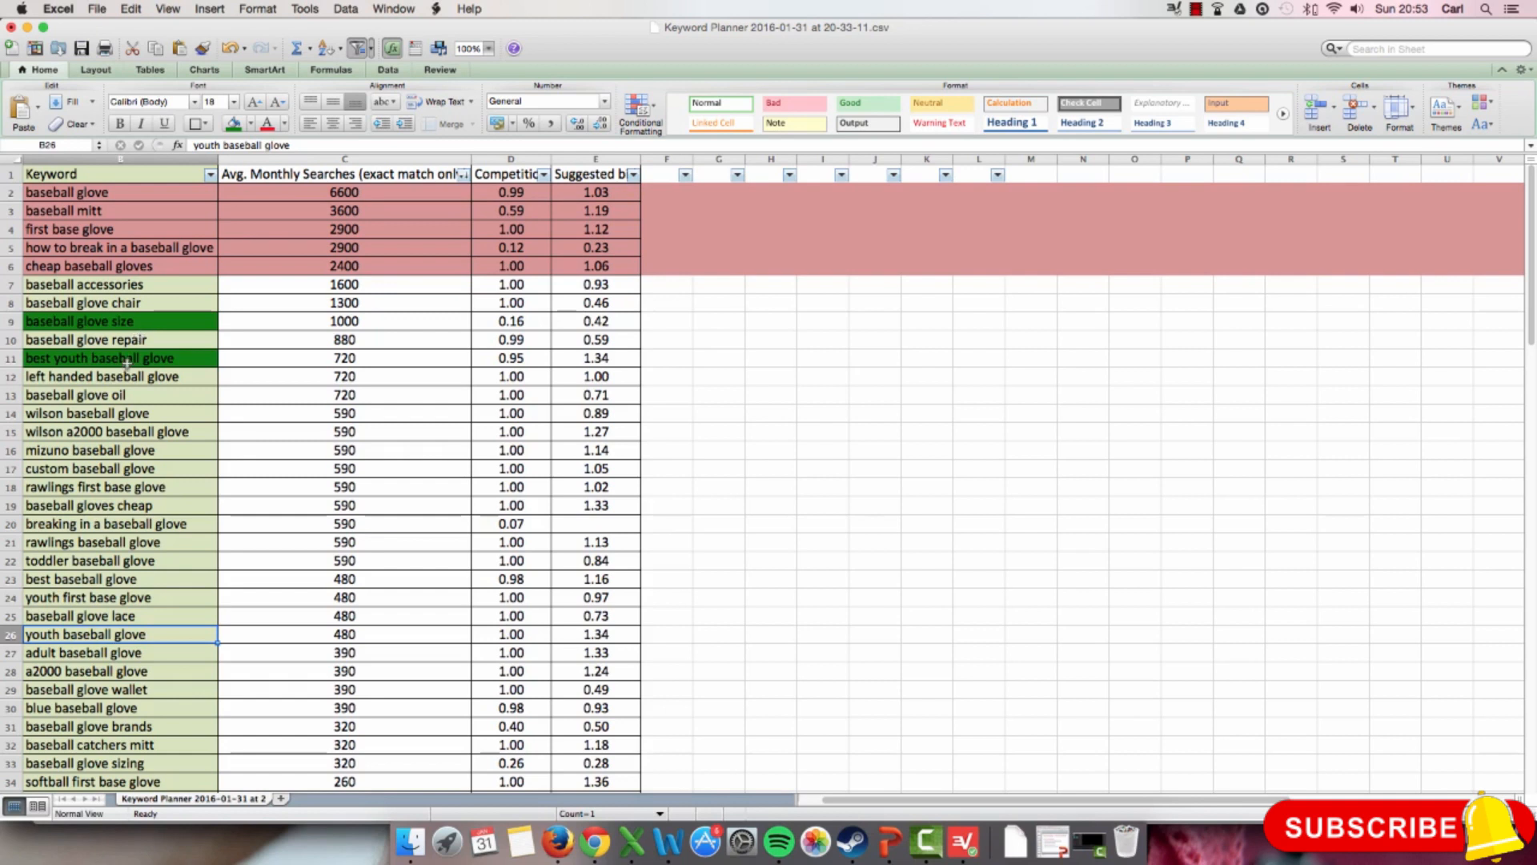
Step: Fill the keyword cell wilson baseball glove with the same dark green as the other promising keywords
{"action": "left_click", "coordinate": [193, 360]}
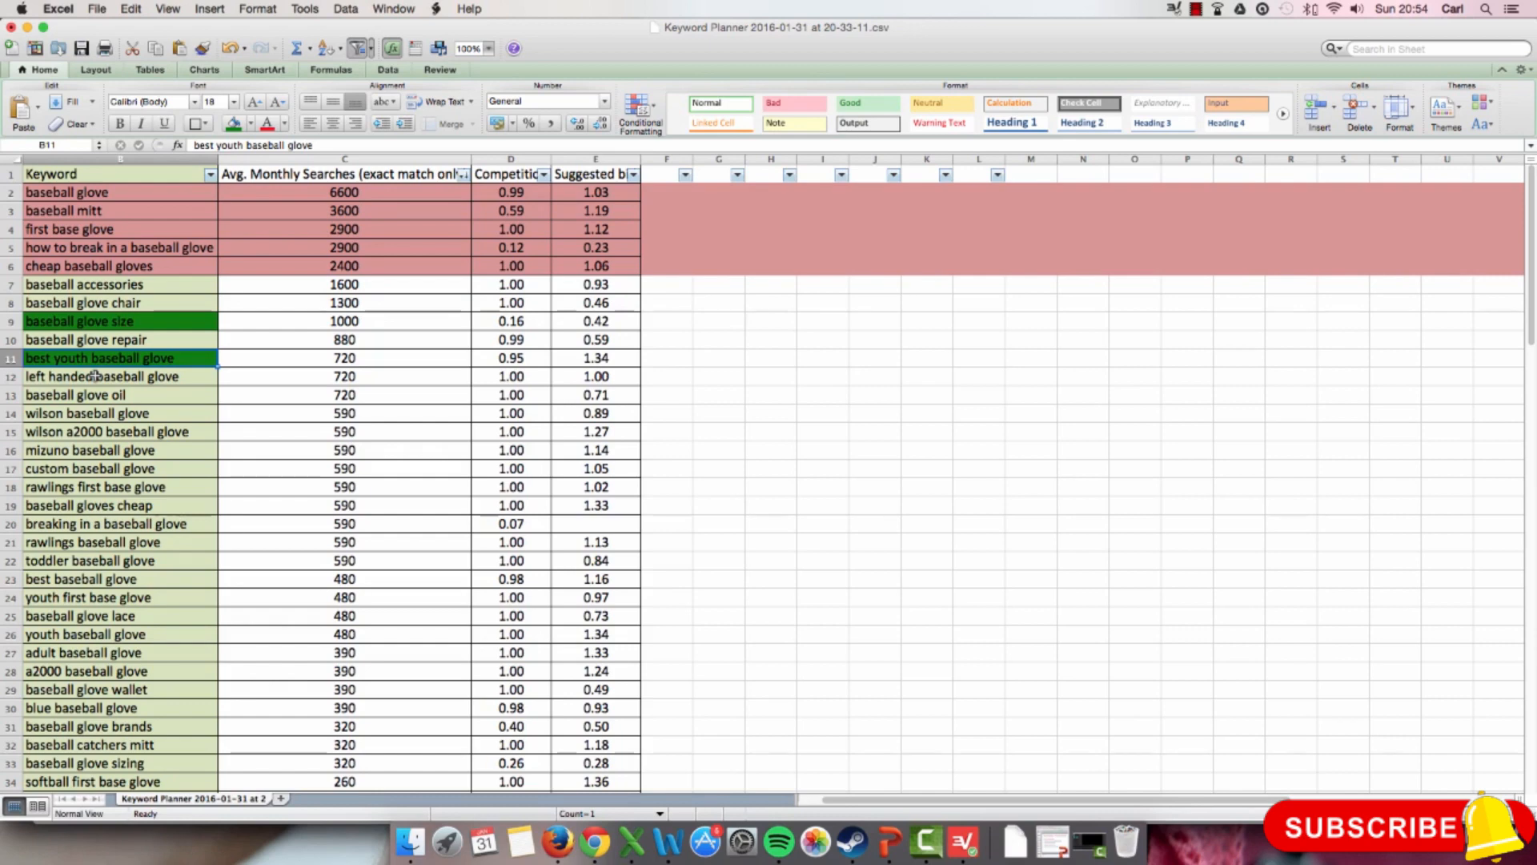
{"action": "scroll", "coordinate": [196, 459], "scroll_direction": "down", "scroll_amount": 3}
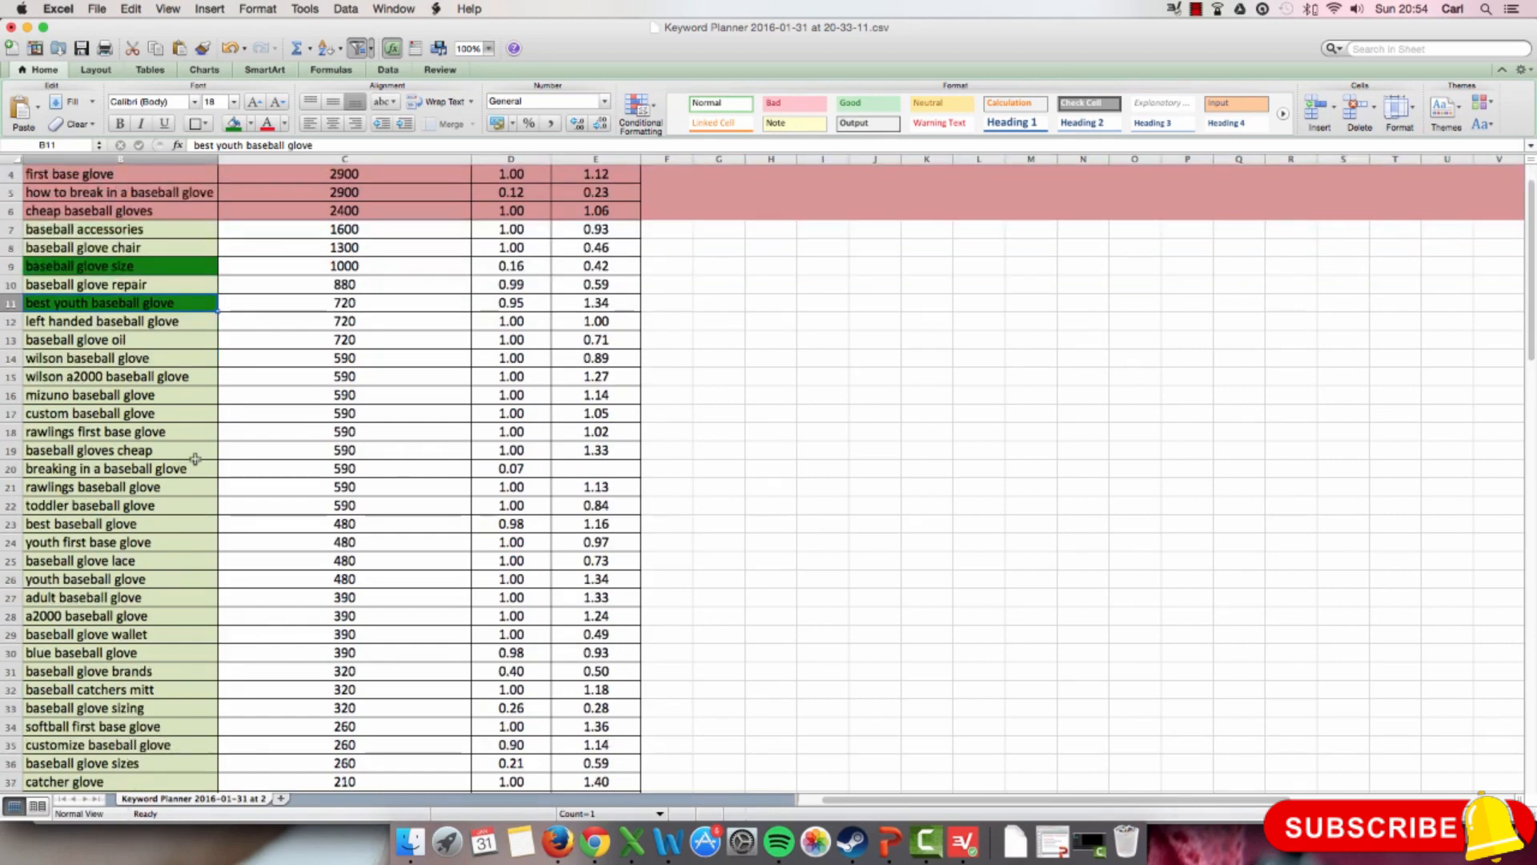
{"action": "scroll", "coordinate": [196, 458], "scroll_direction": "down", "scroll_amount": 4}
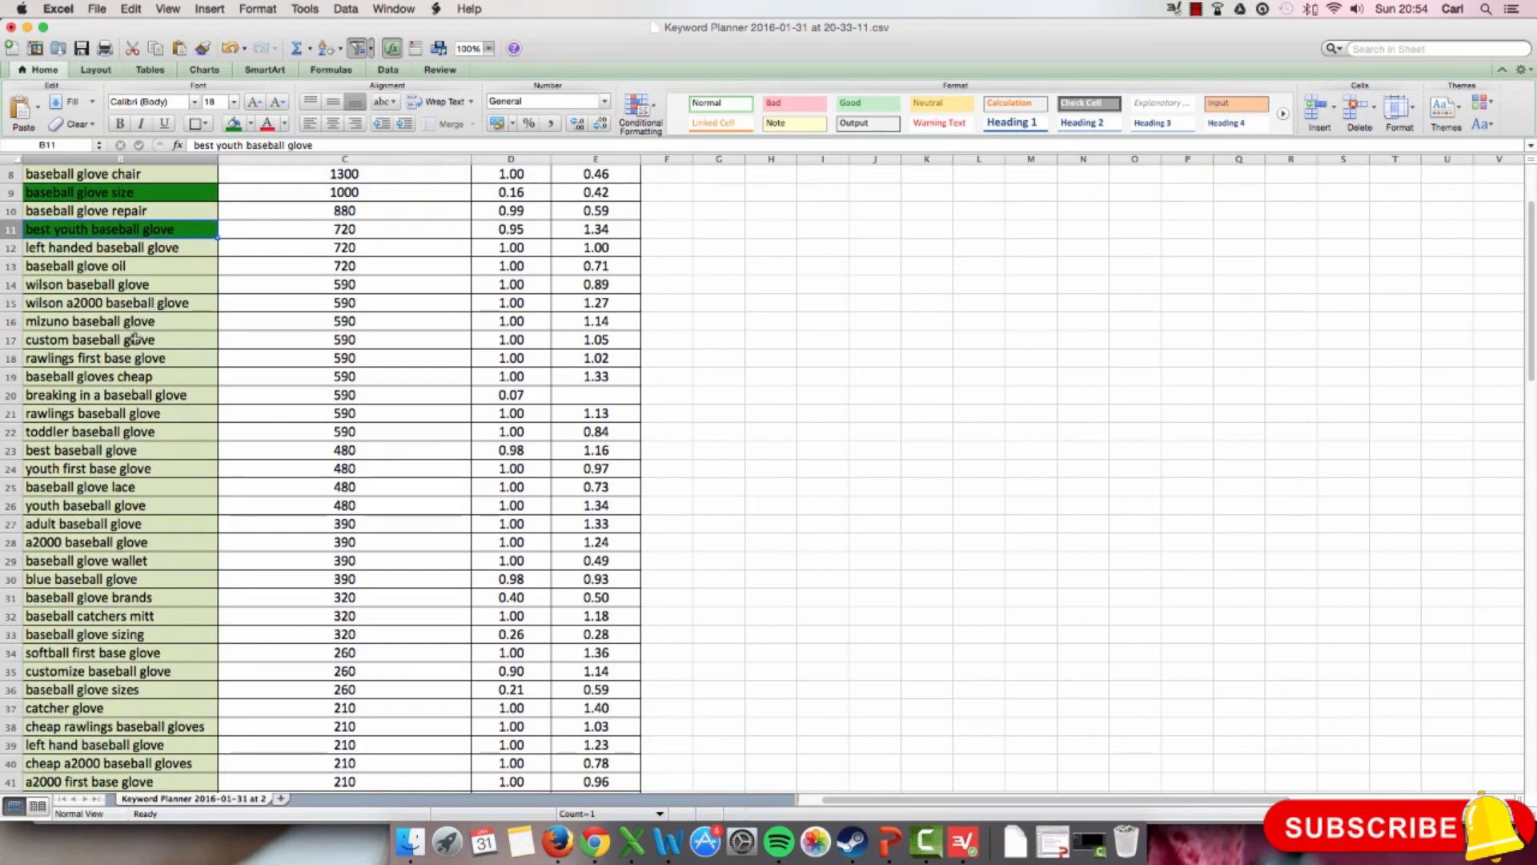
{"action": "scroll", "coordinate": [155, 340], "scroll_direction": "down", "scroll_amount": 1}
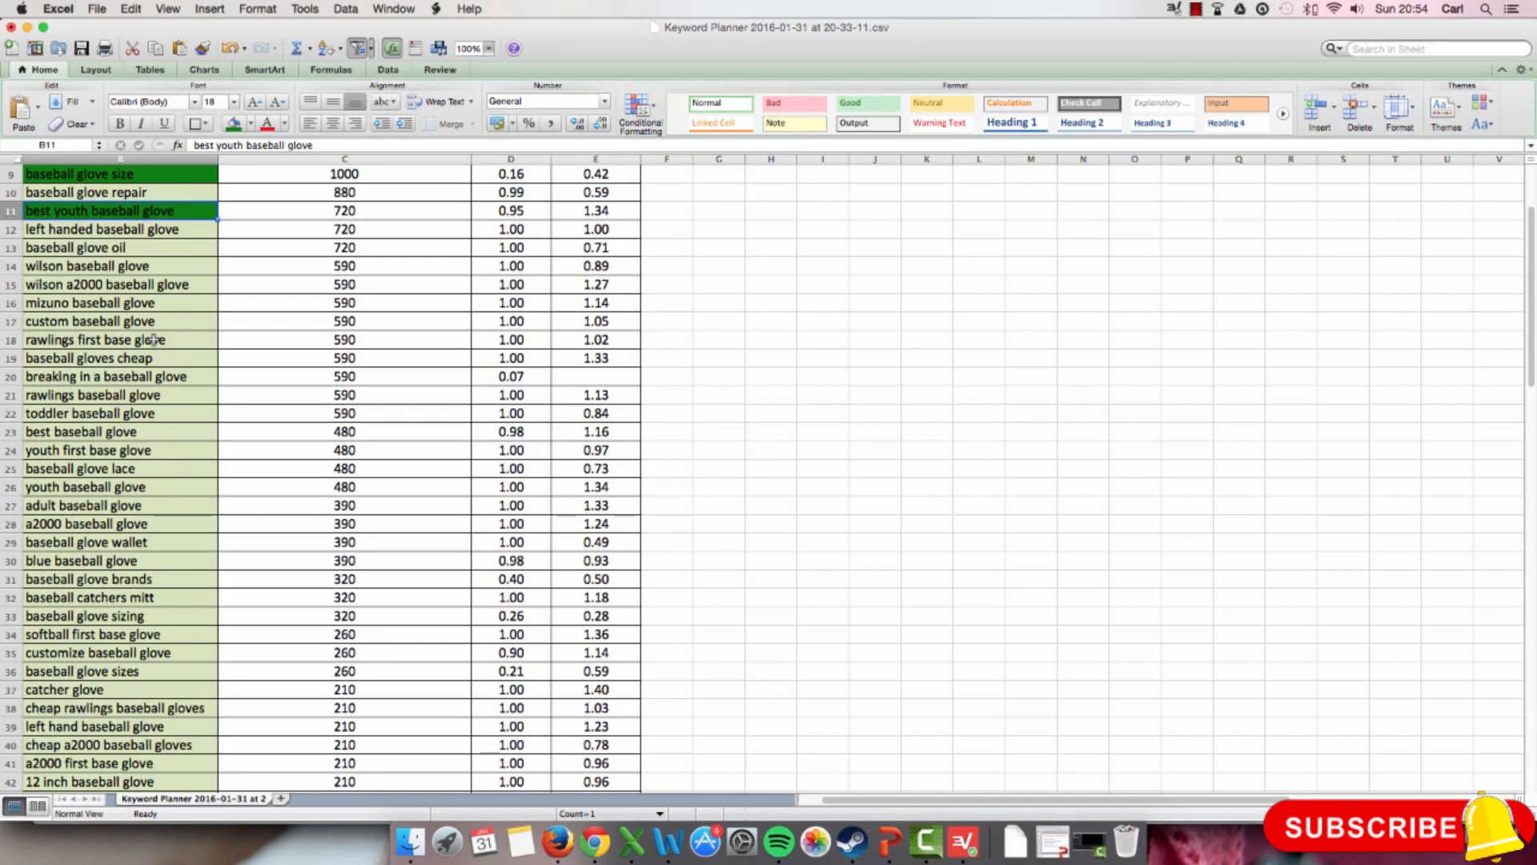
{"action": "left_click", "coordinate": [137, 266]}
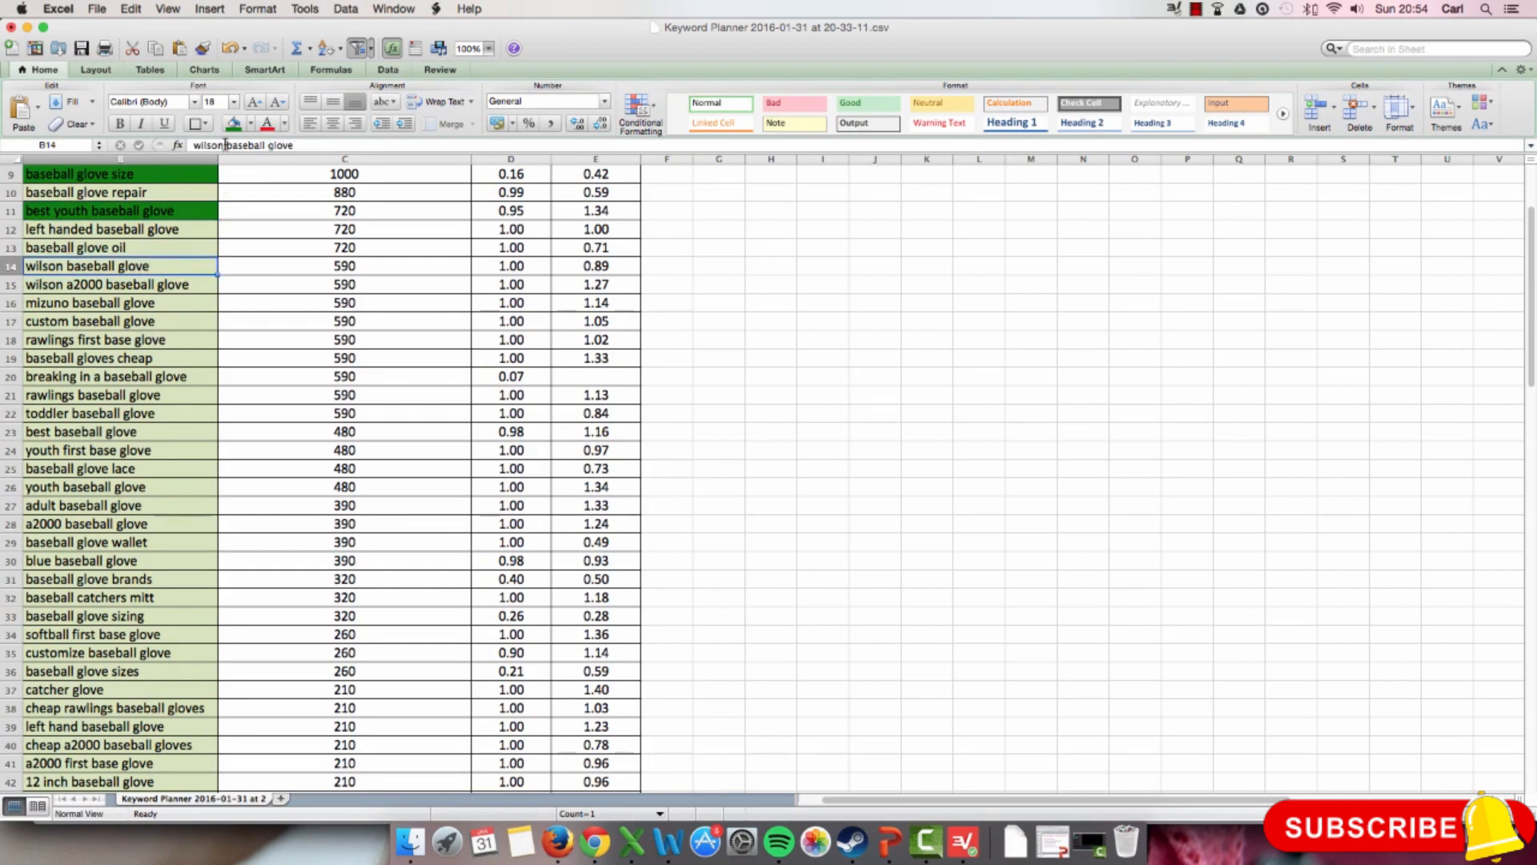
{"action": "left_click", "coordinate": [233, 124]}
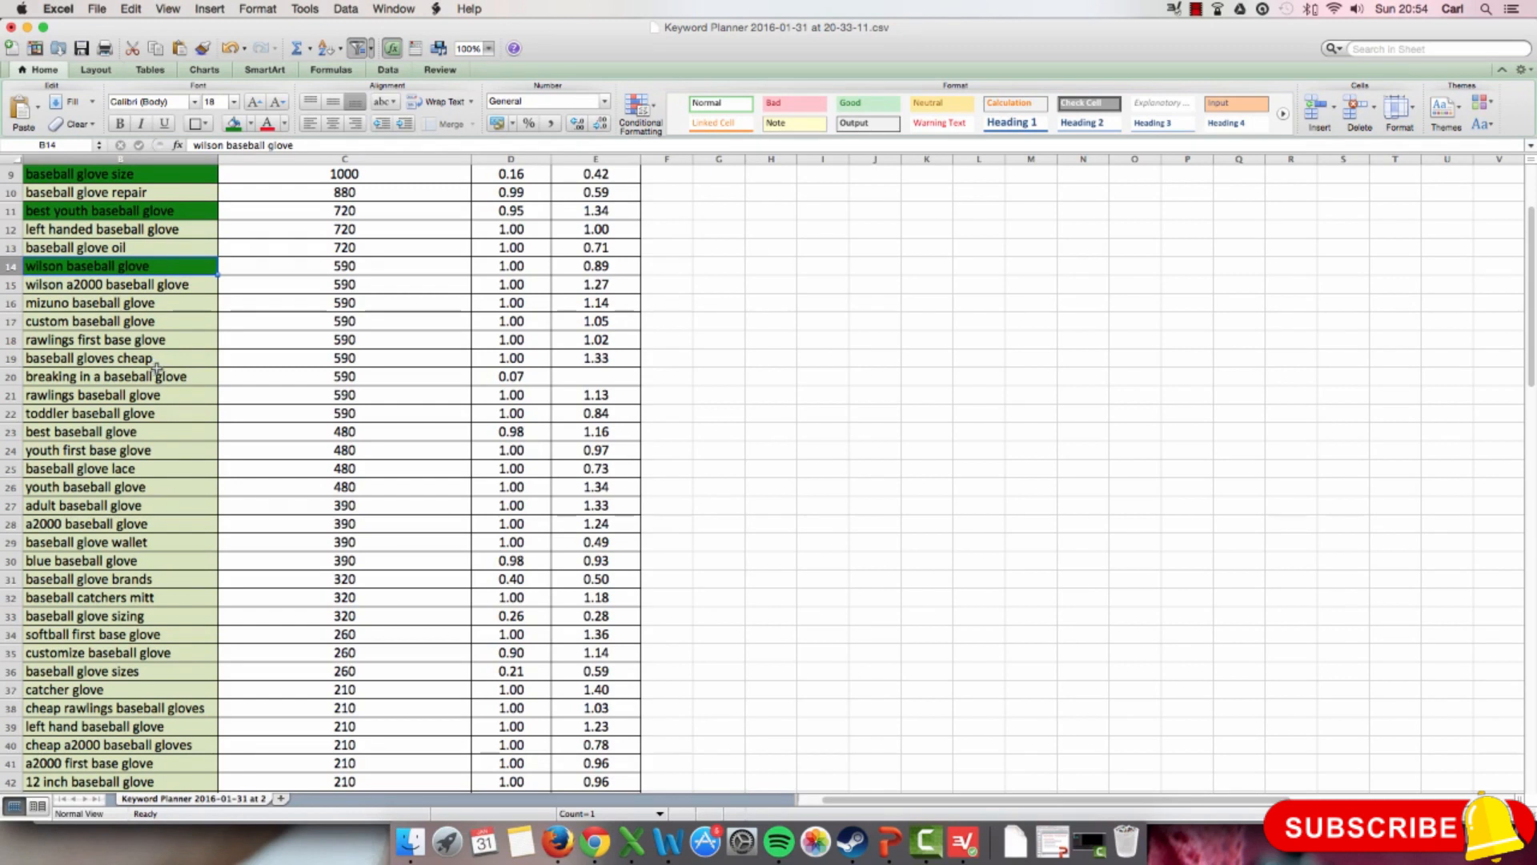
Step: Mark the keyword cell breaking in a baseball glove with the dark green fill
{"action": "left_click", "coordinate": [155, 374]}
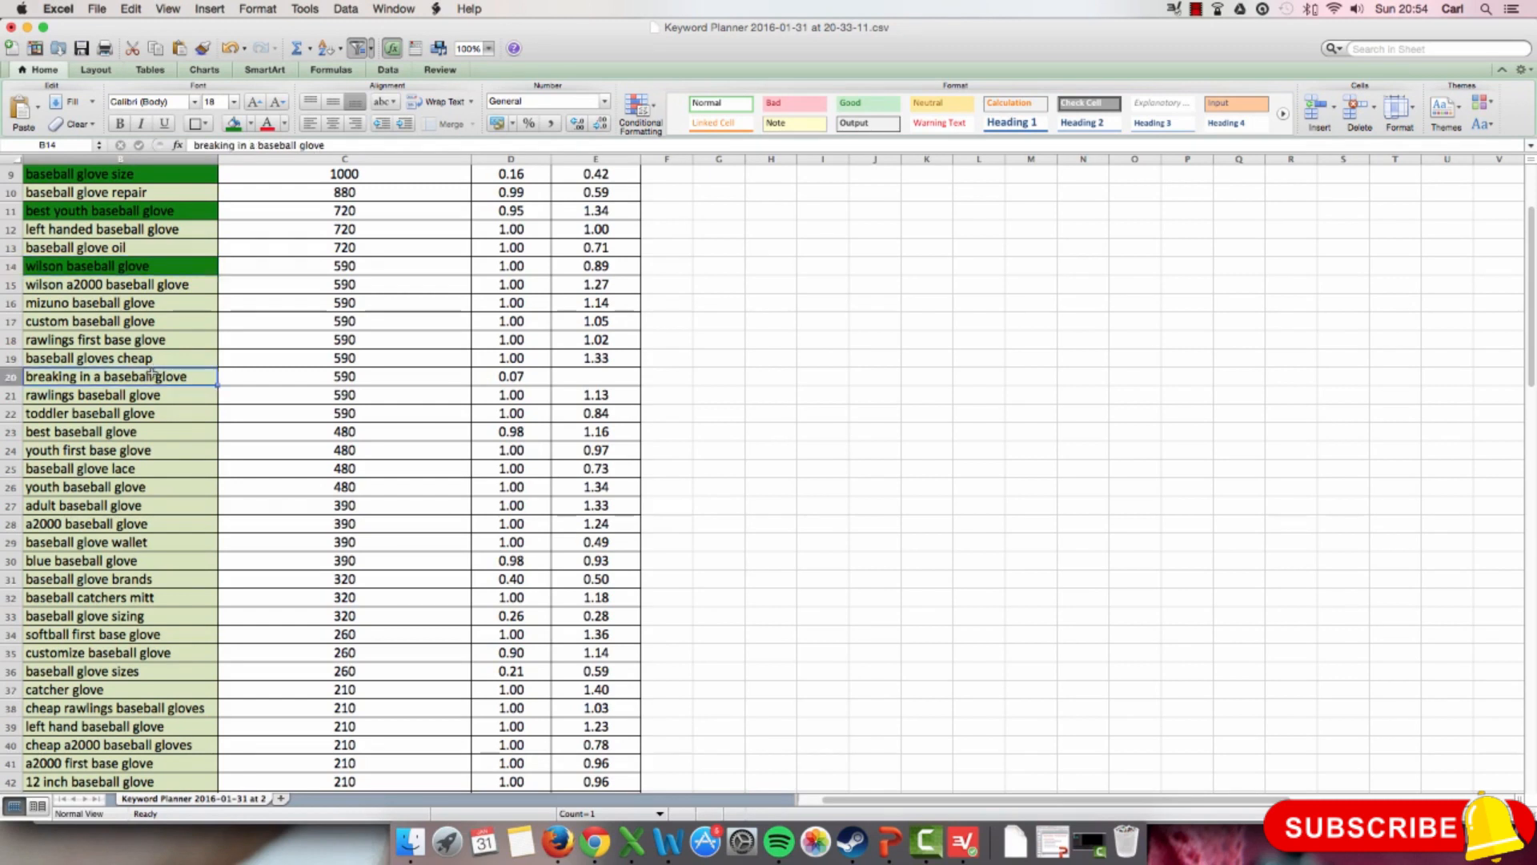
{"action": "left_click", "coordinate": [233, 125]}
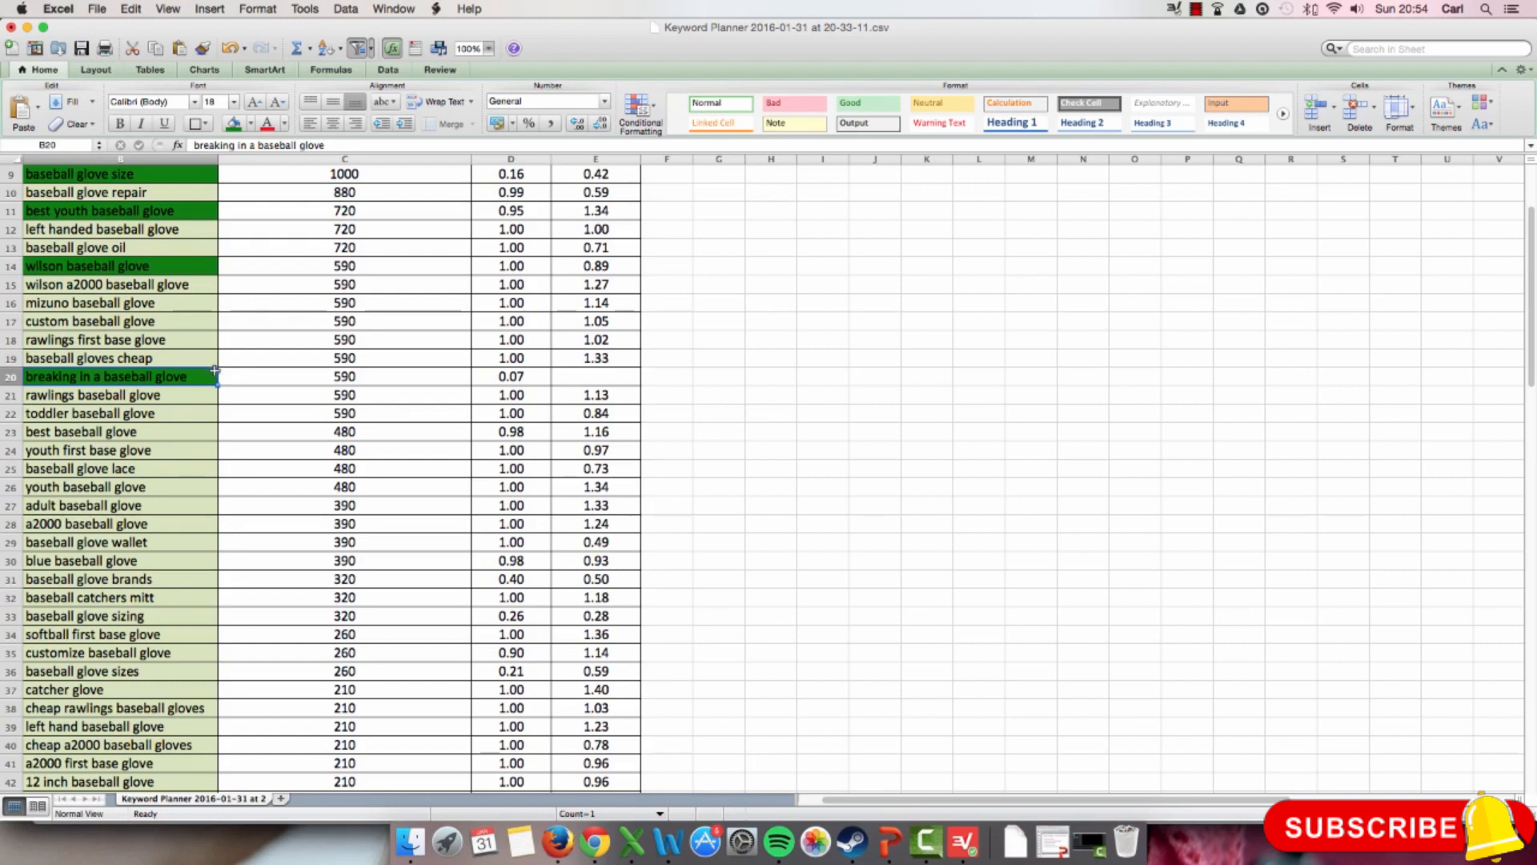
{"action": "scroll", "coordinate": [150, 398], "scroll_direction": "up", "scroll_amount": 3}
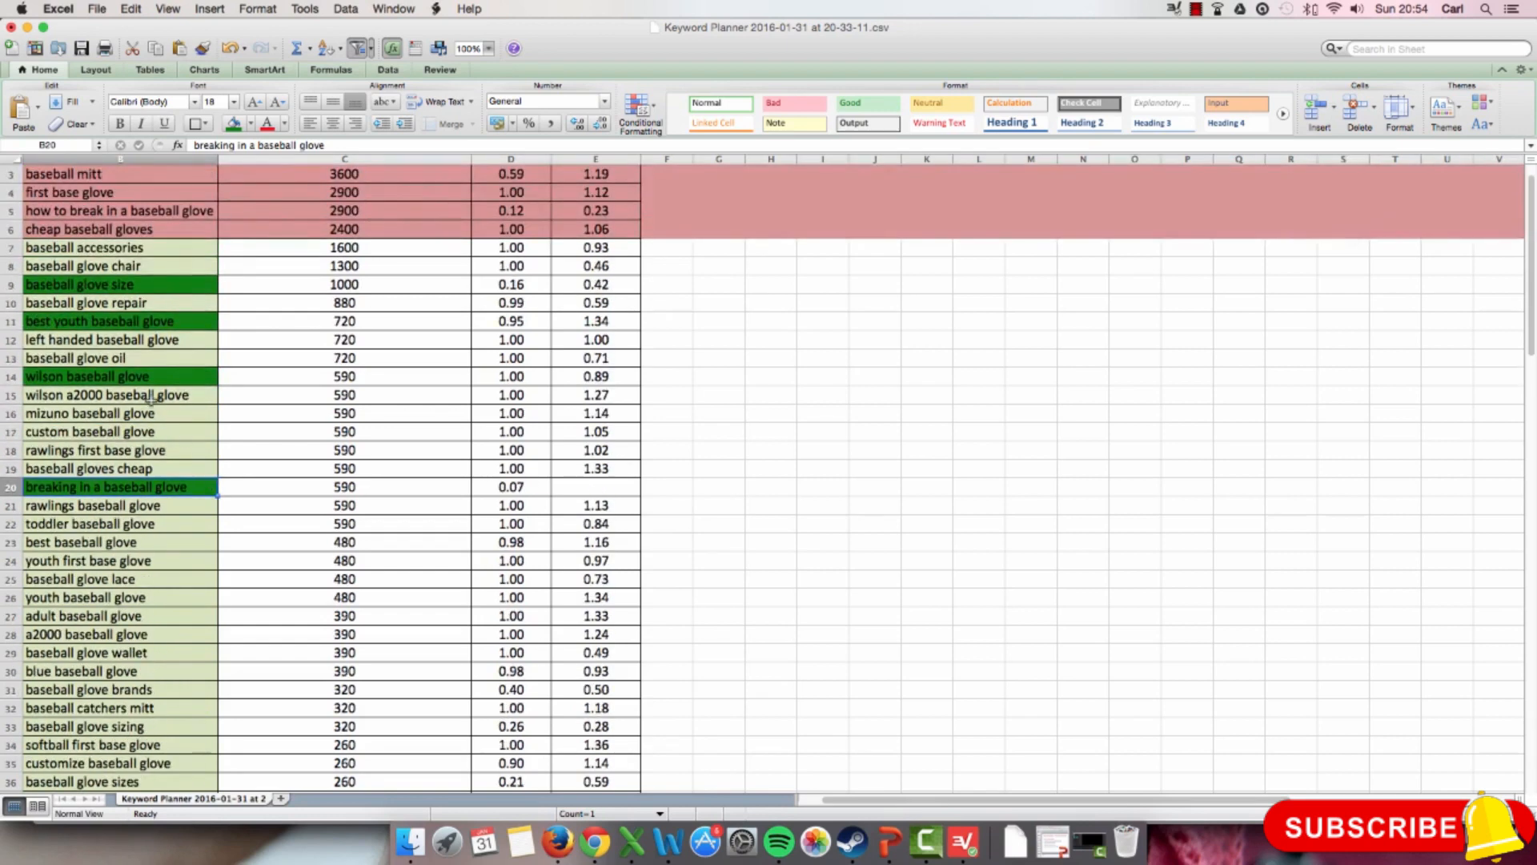
{"action": "scroll", "coordinate": [147, 470], "scroll_direction": "down", "scroll_amount": 2}
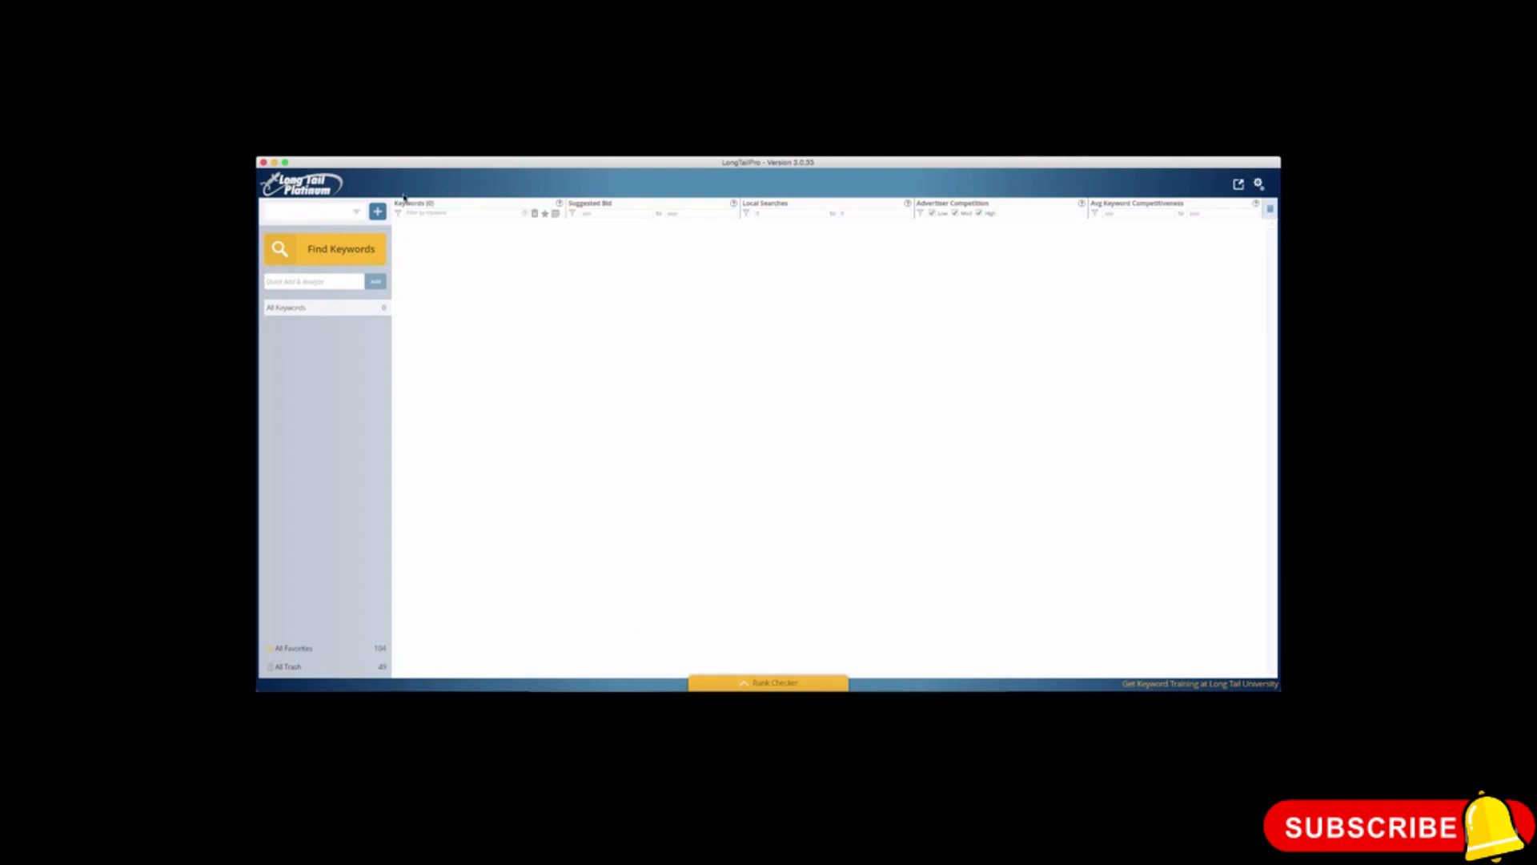
Step: Switch to LongTailPro and start a new project titled Baseball Glove
{"action": "left_click", "coordinate": [377, 212]}
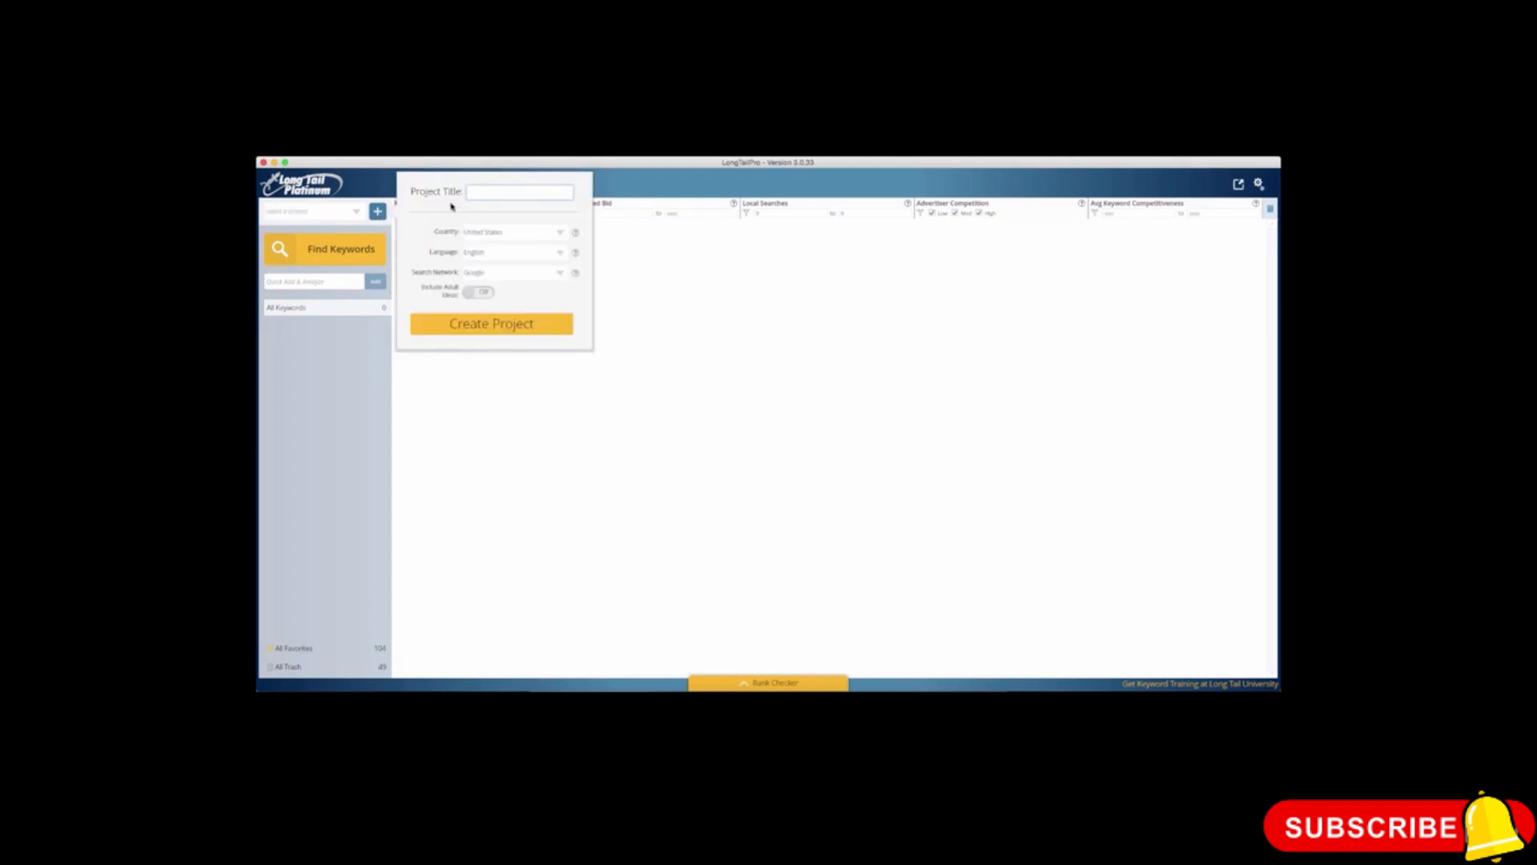
{"action": "type", "text": "Baseball Glove"}
Step: Create the project with United States as country, English as language and Google as search network, leaving adult ideas off
{"action": "left_click", "coordinate": [559, 234]}
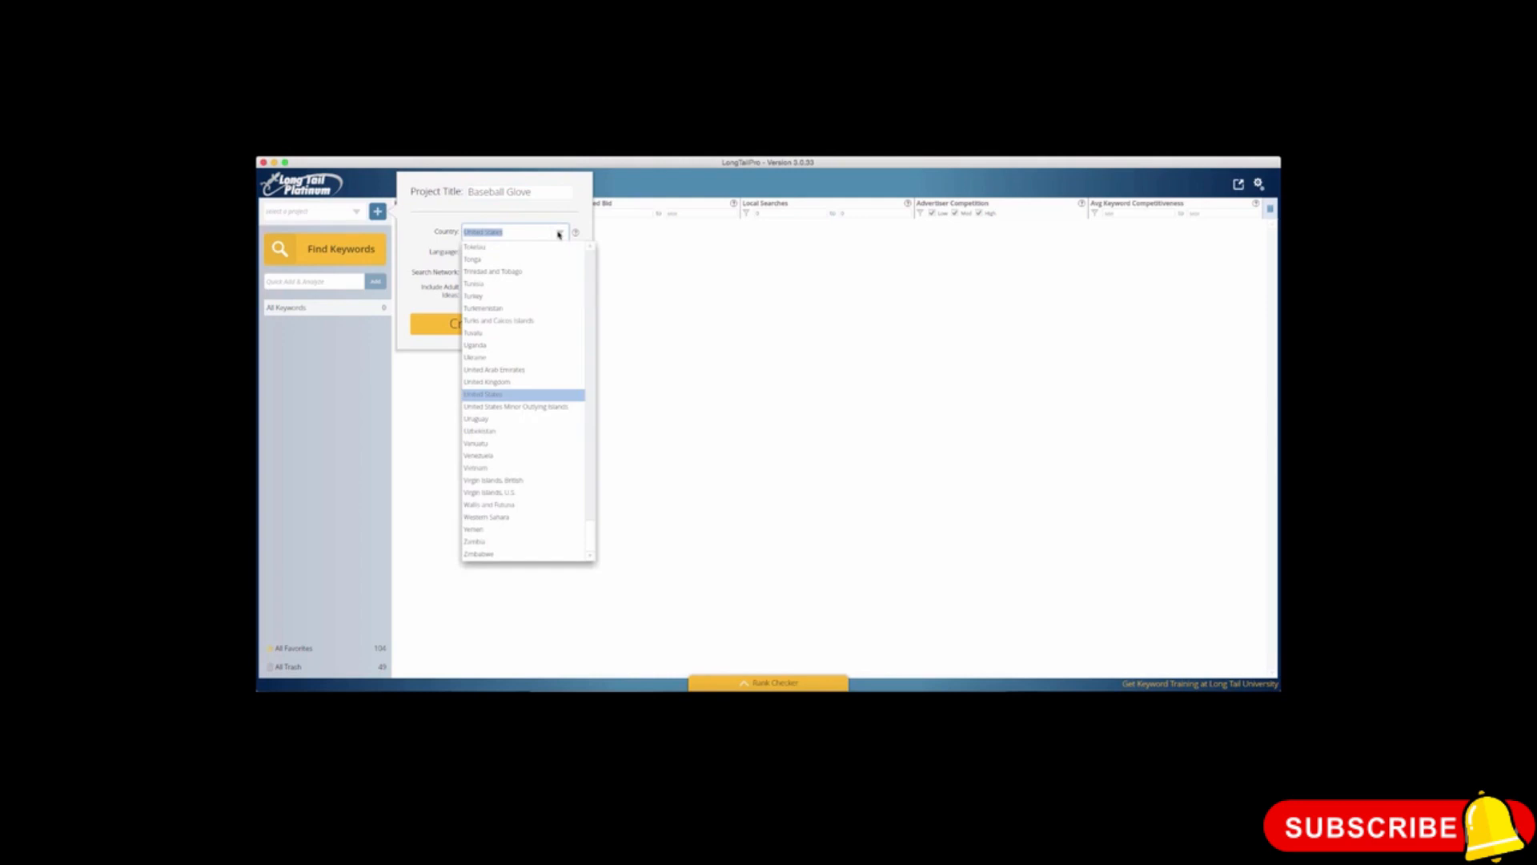
{"action": "left_click", "coordinate": [558, 234]}
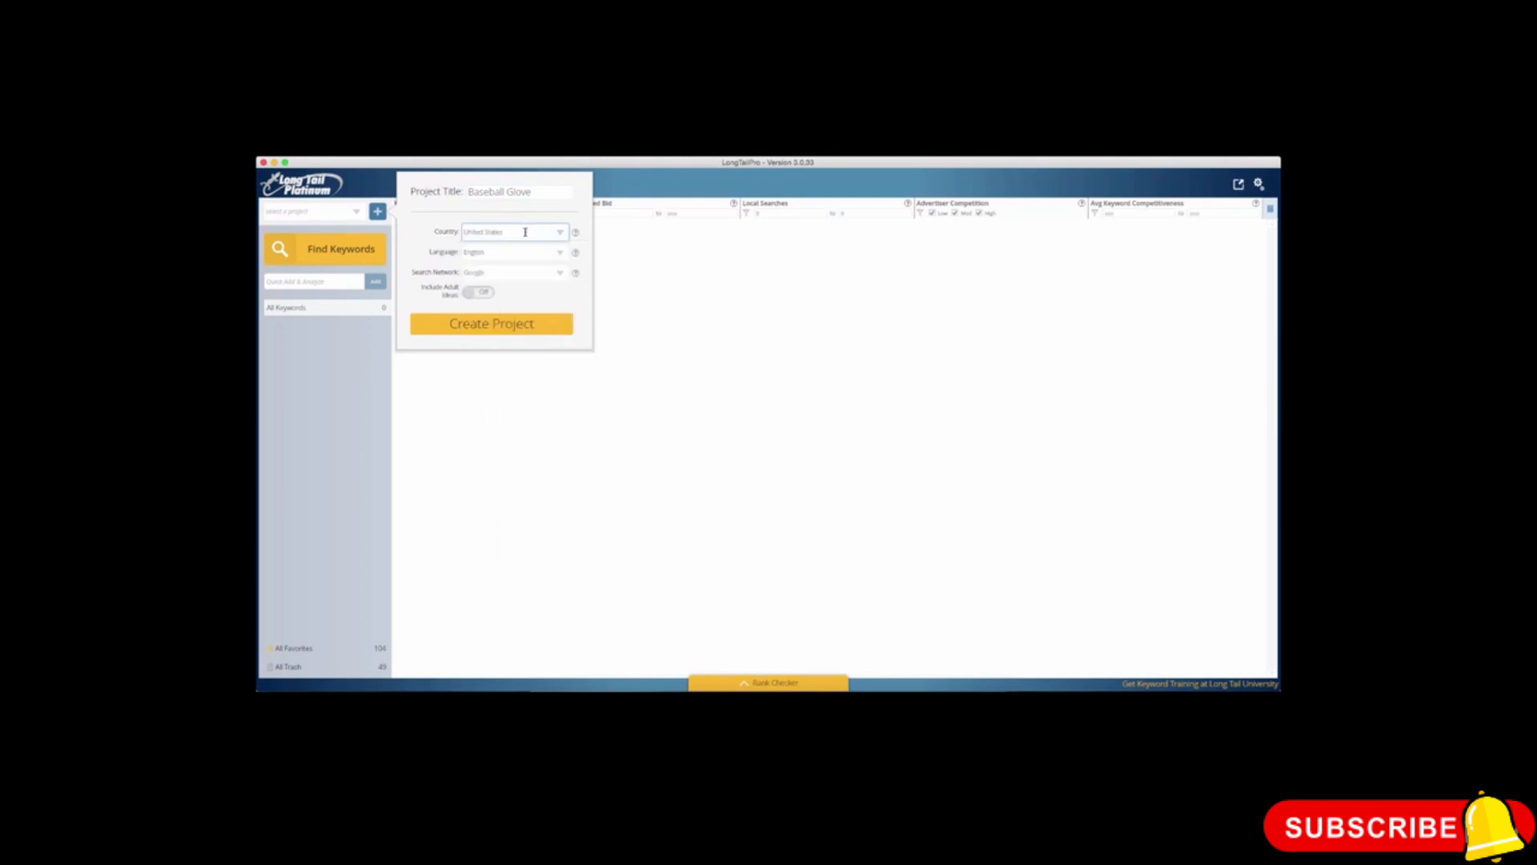
{"action": "left_click", "coordinate": [577, 234]}
{"action": "left_click", "coordinate": [555, 273]}
{"action": "left_click", "coordinate": [559, 273]}
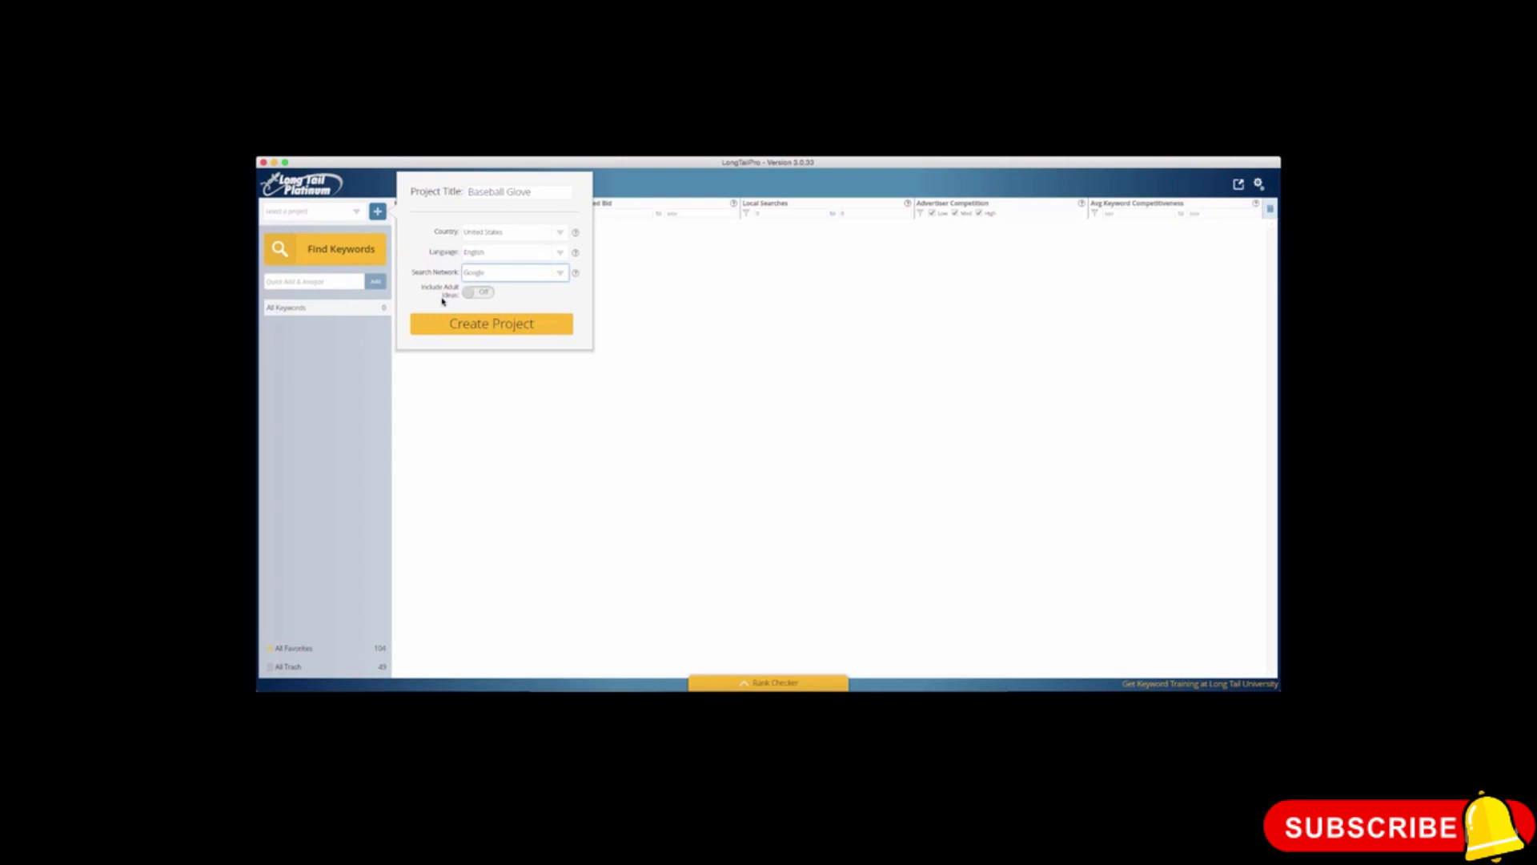
{"action": "left_click", "coordinate": [480, 324]}
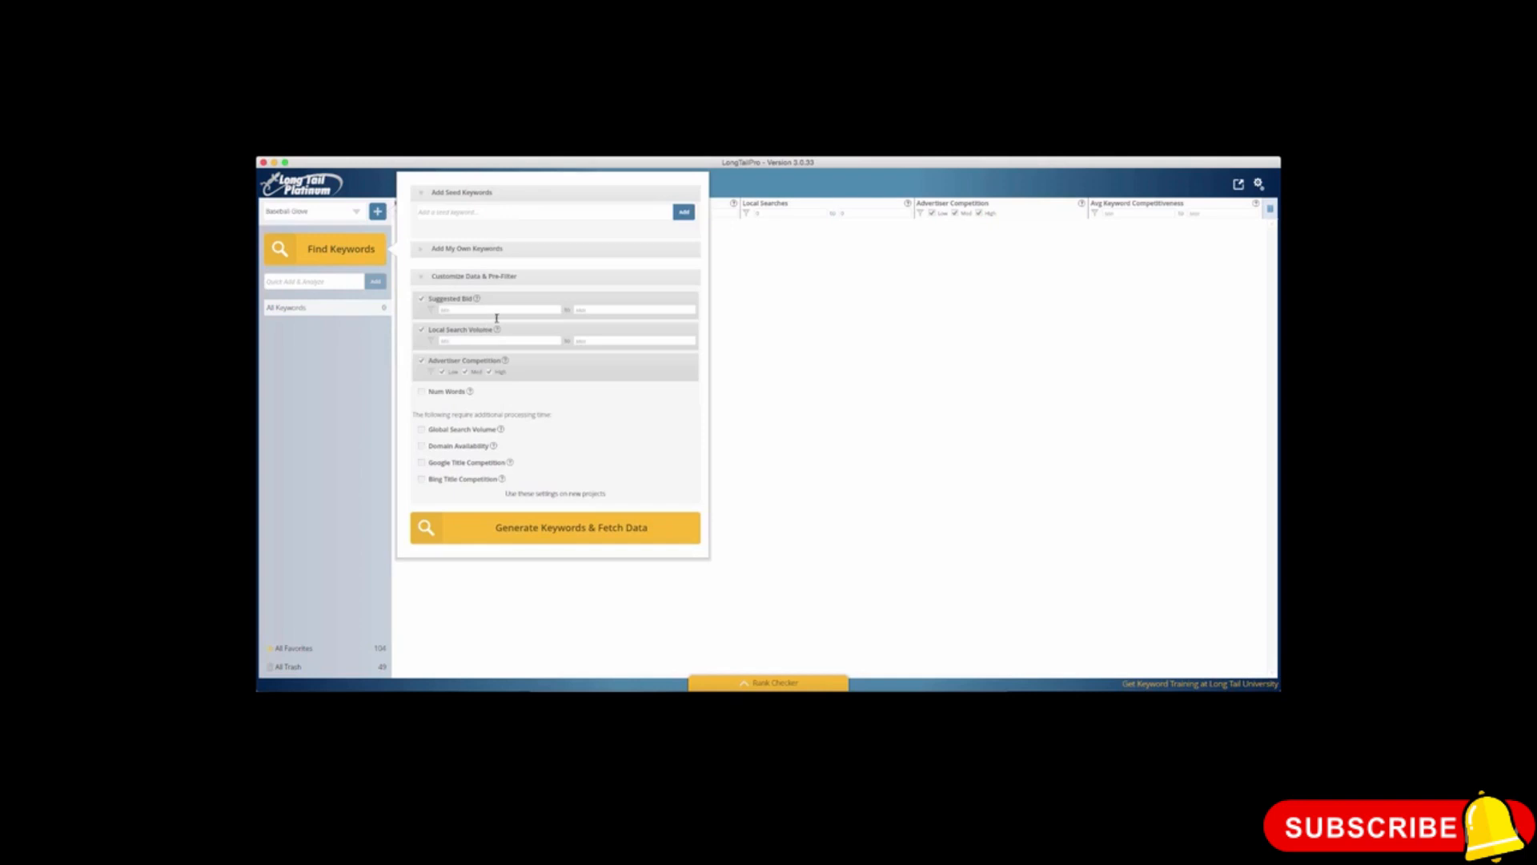
Step: Look at the entry box for adding own keywords and collapse that section again
{"action": "left_click", "coordinate": [519, 211]}
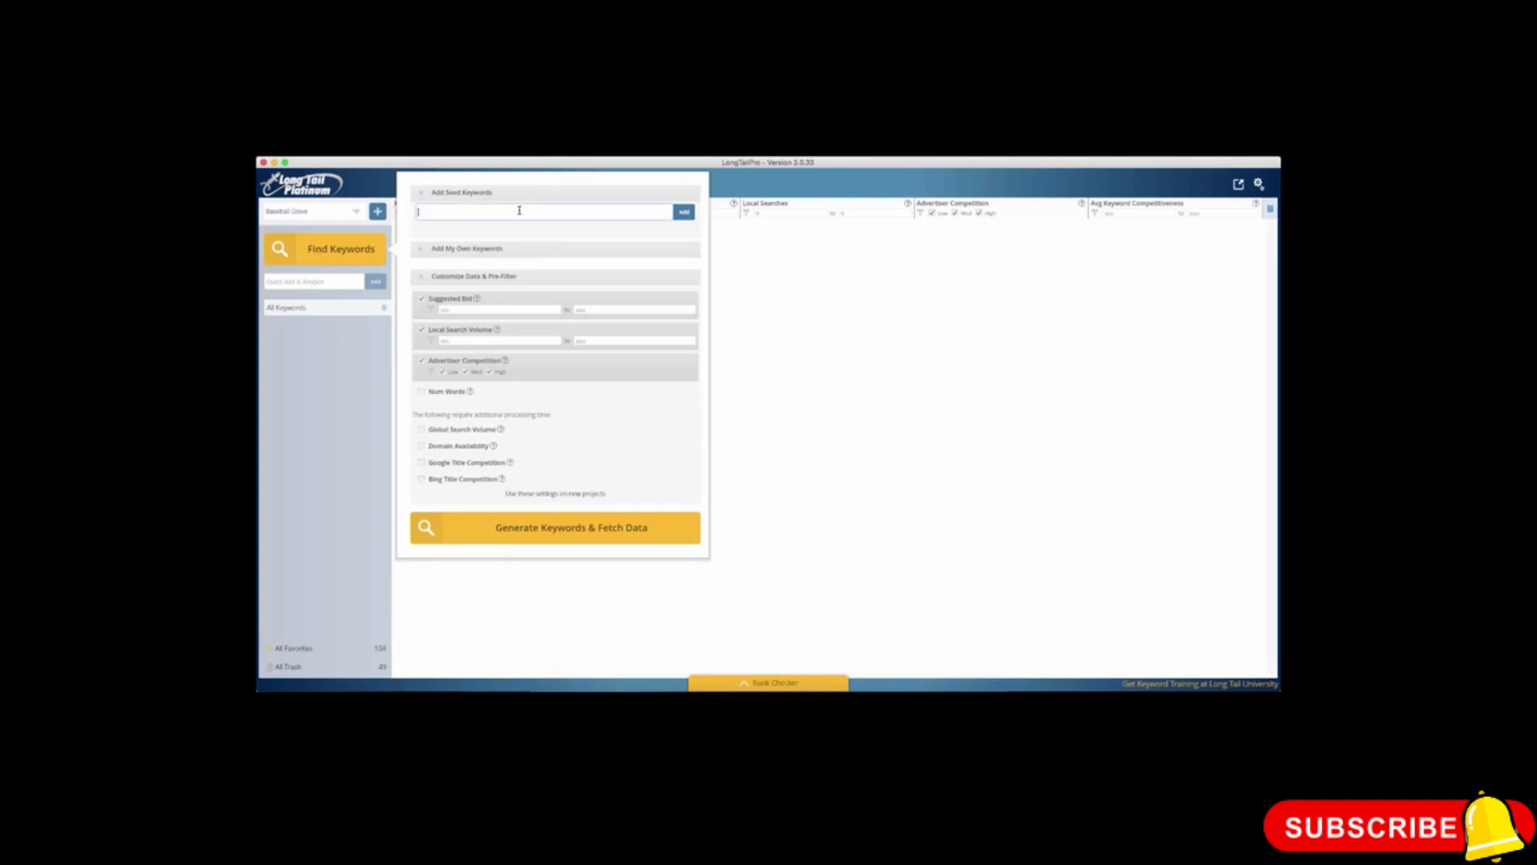
{"action": "left_click", "coordinate": [421, 253]}
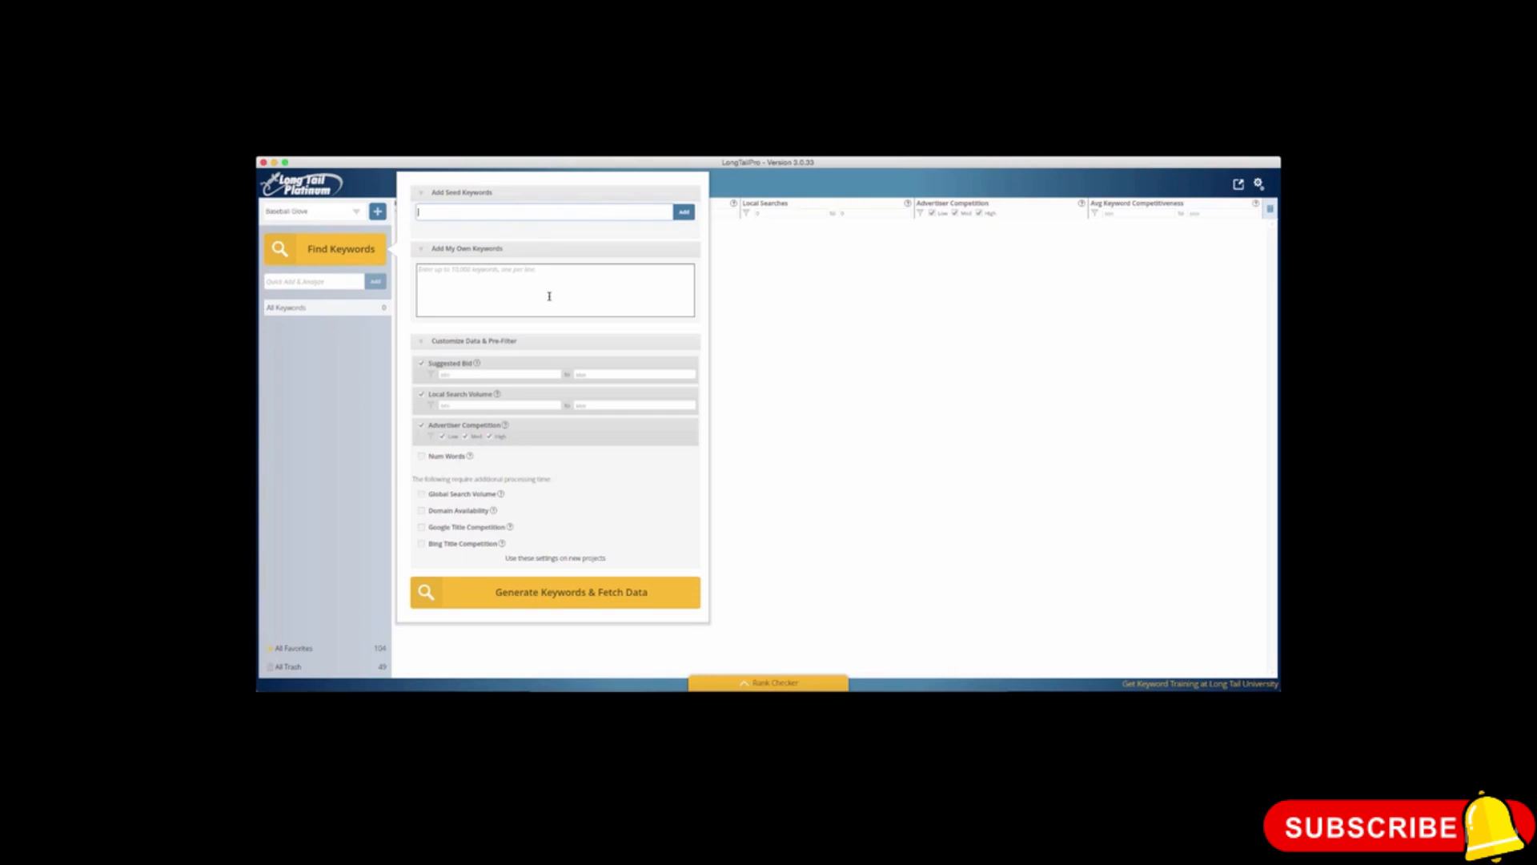
{"action": "left_click", "coordinate": [421, 250]}
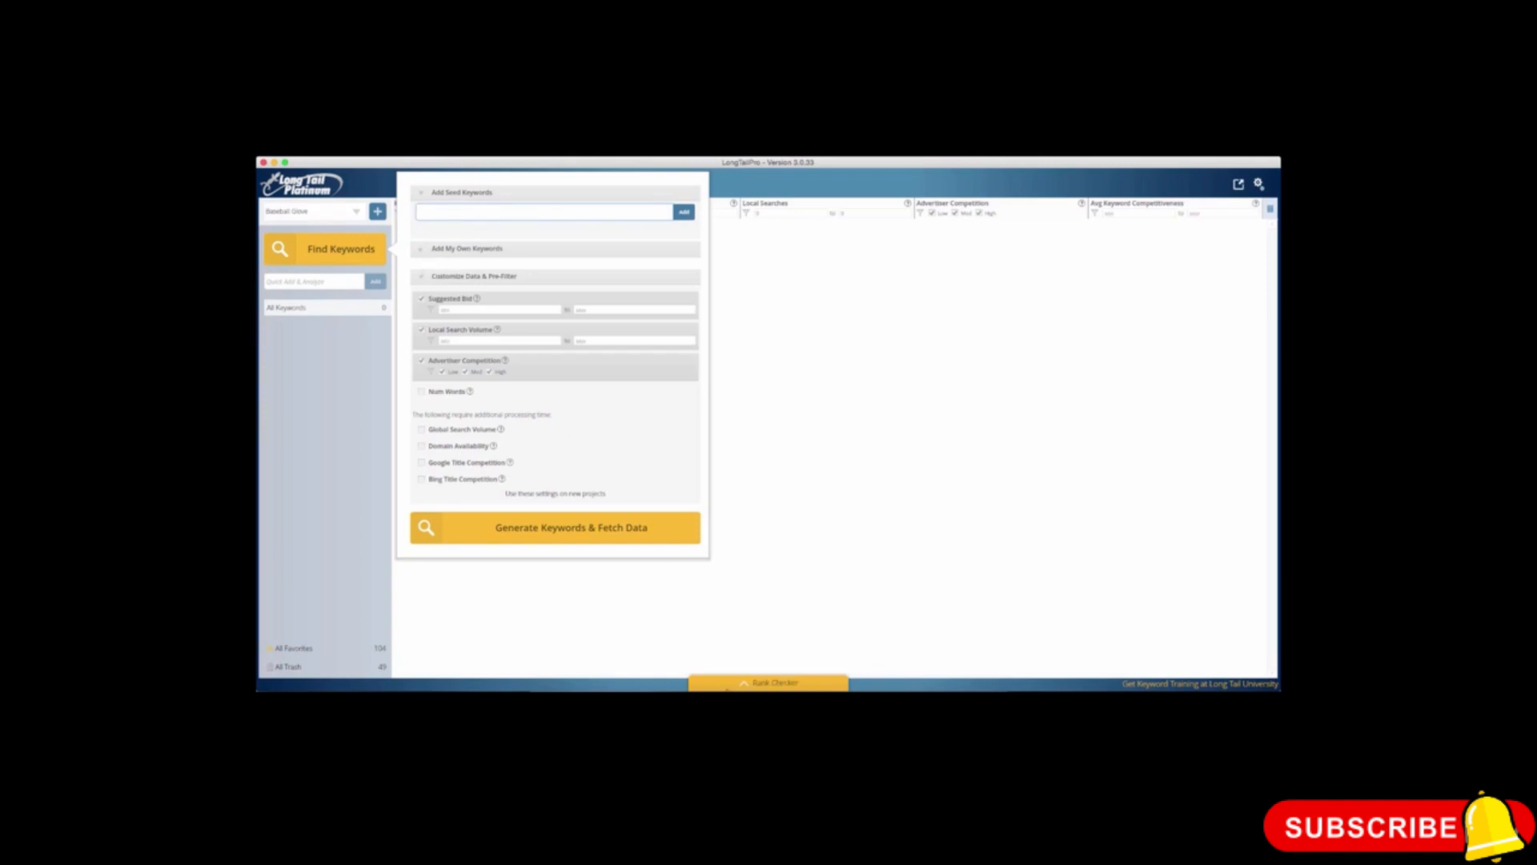
Step: Paste the keyword list from Baseball glove to Baseball accessories as seed keywords and separate the first entries with commas
{"action": "key", "text": "super+v"}
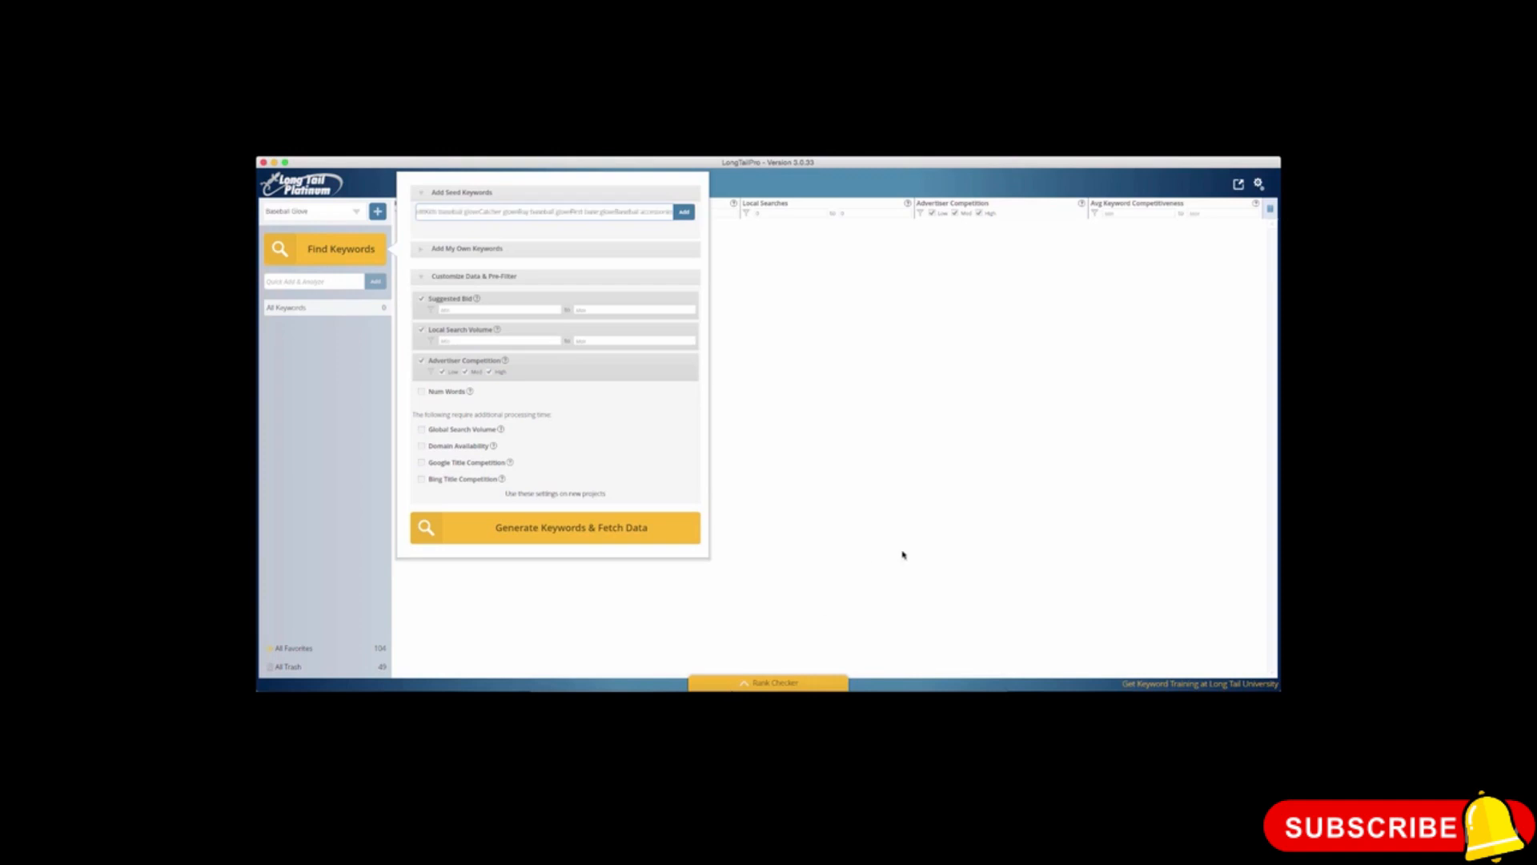
{"action": "left_click_drag", "start_coordinate": [447, 212], "coordinate": [362, 209]}
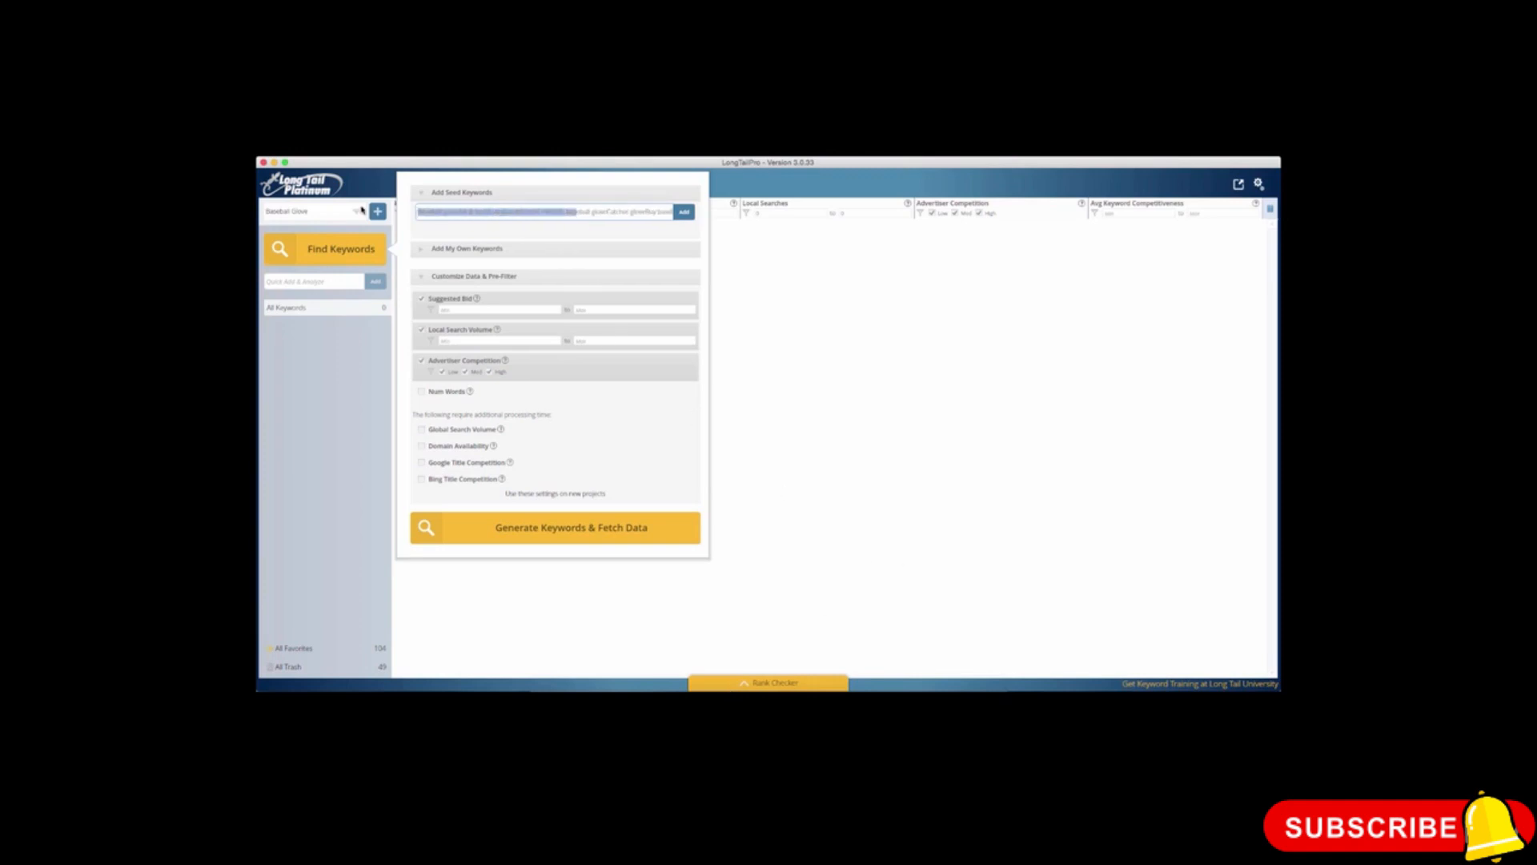
{"action": "left_click", "coordinate": [457, 211]}
{"action": "type", "text": ","}
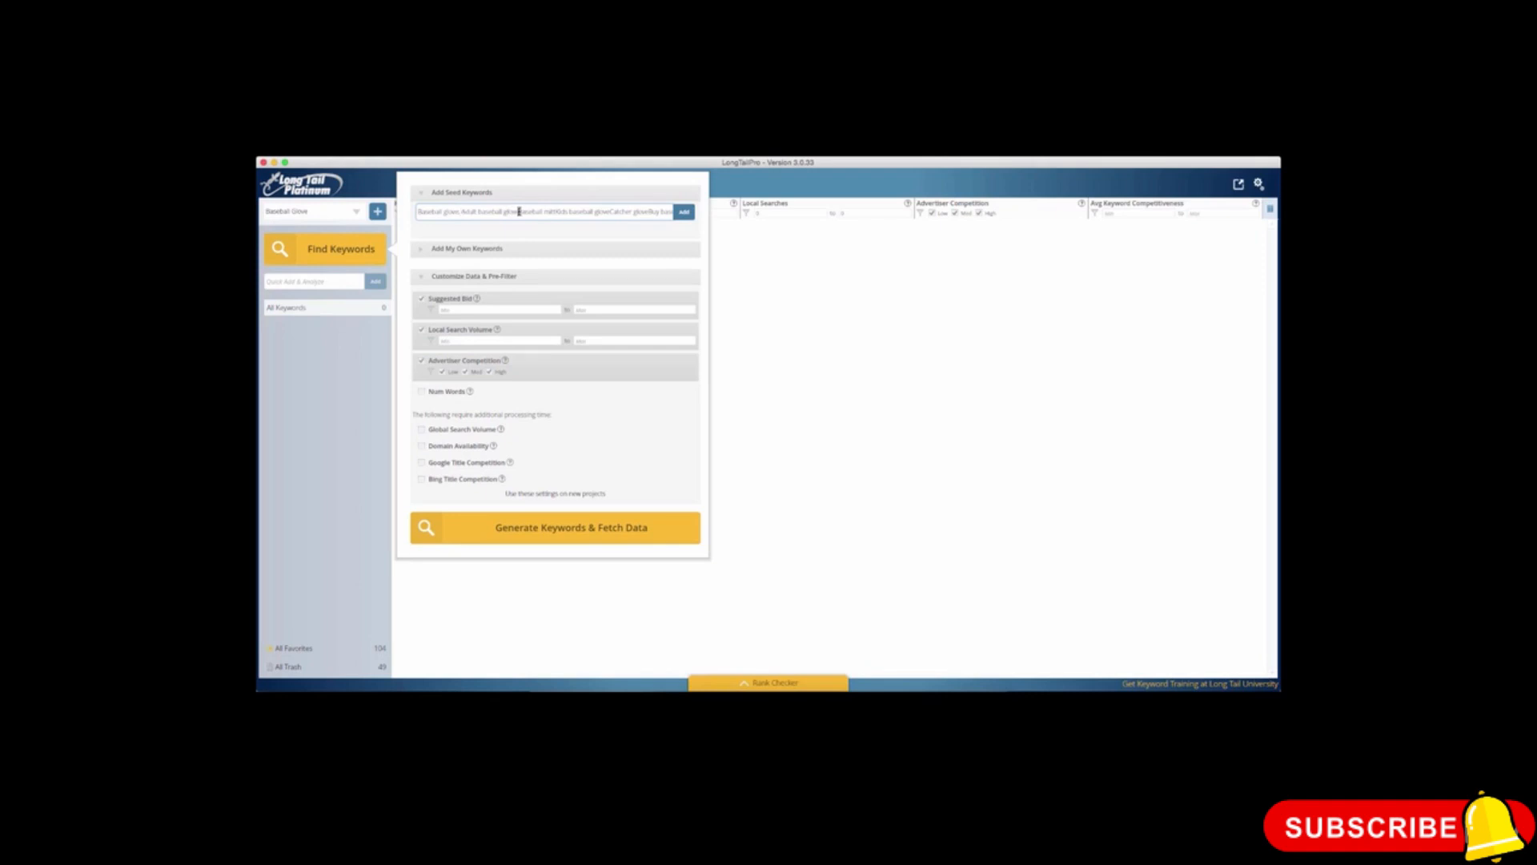
{"action": "left_click", "coordinate": [519, 211]}
{"action": "type", "text": ","}
{"action": "left_click", "coordinate": [559, 211]}
{"action": "type", "text": ","}
{"action": "left_click", "coordinate": [616, 212]}
{"action": "type", "text": ", Catcher glove,Ray"}
{"action": "left_click_drag", "start_coordinate": [660, 212], "coordinate": [687, 212]}
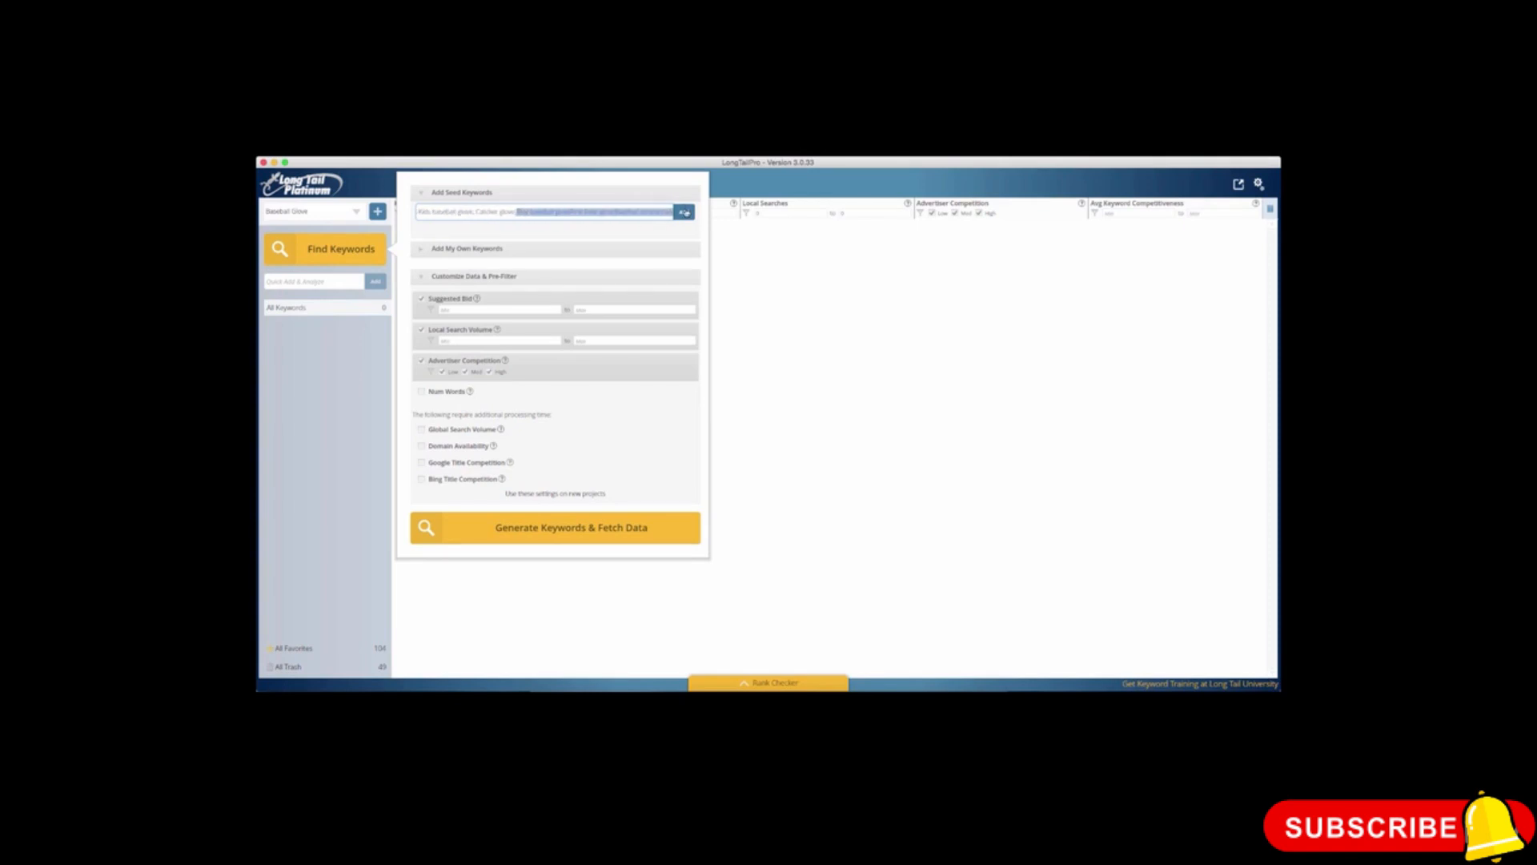
Step: Separate Buy baseball glove, First base glove and Baseball accessories with commas and add the whole list as seed keywords
{"action": "left_click", "coordinate": [572, 211]}
{"action": "key", "text": "Delete"}
{"action": "key", "text": "Delete"}
{"action": "key", "text": "Delete"}
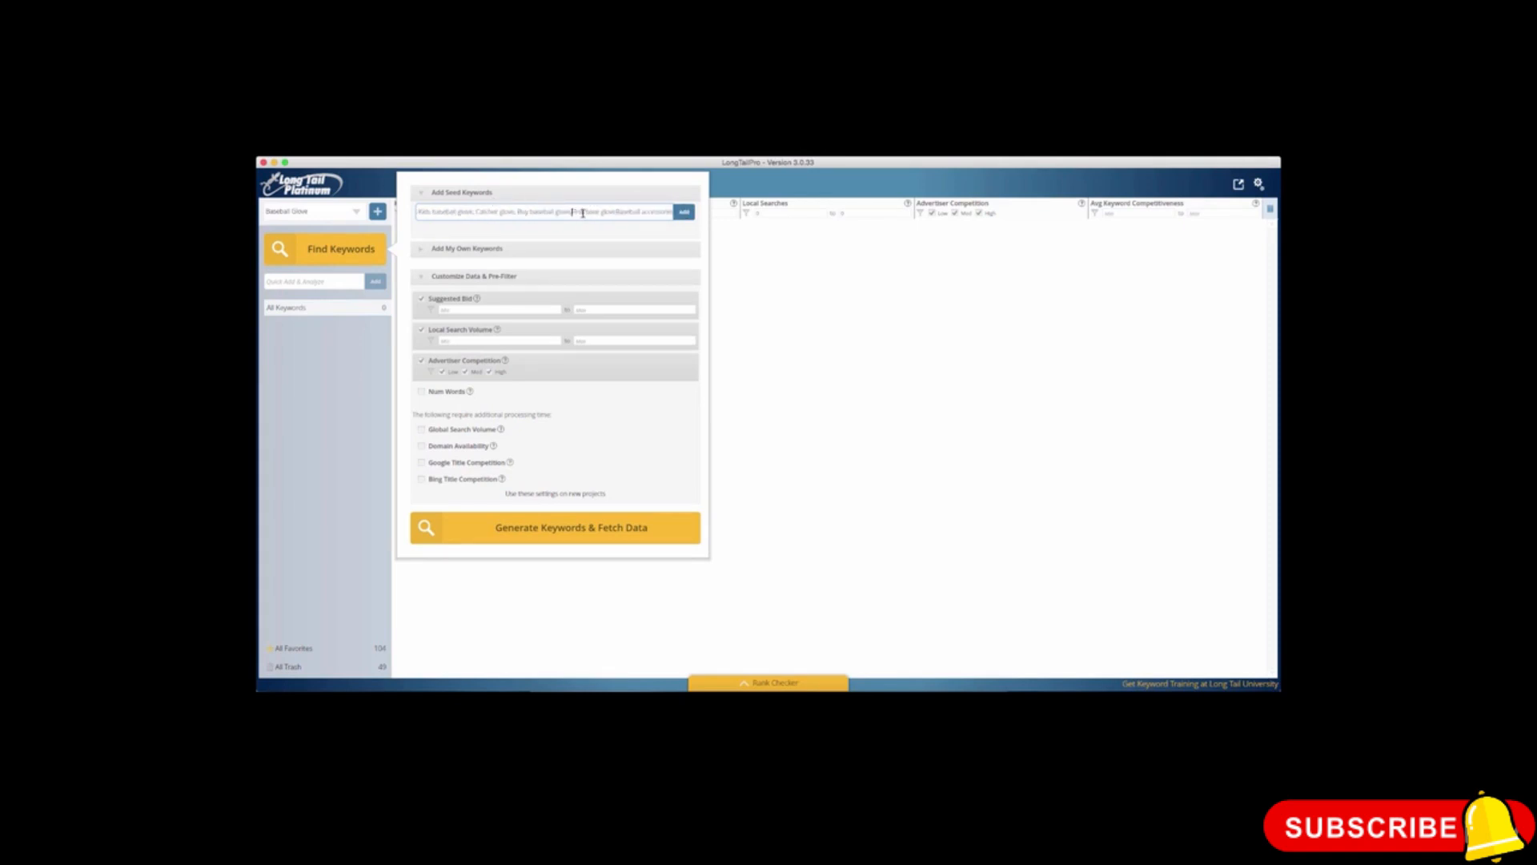
{"action": "type", "text": ", First"}
{"action": "left_click_drag", "start_coordinate": [637, 210], "coordinate": [698, 216]}
{"action": "left_click", "coordinate": [662, 216]}
{"action": "left_click", "coordinate": [680, 213]}
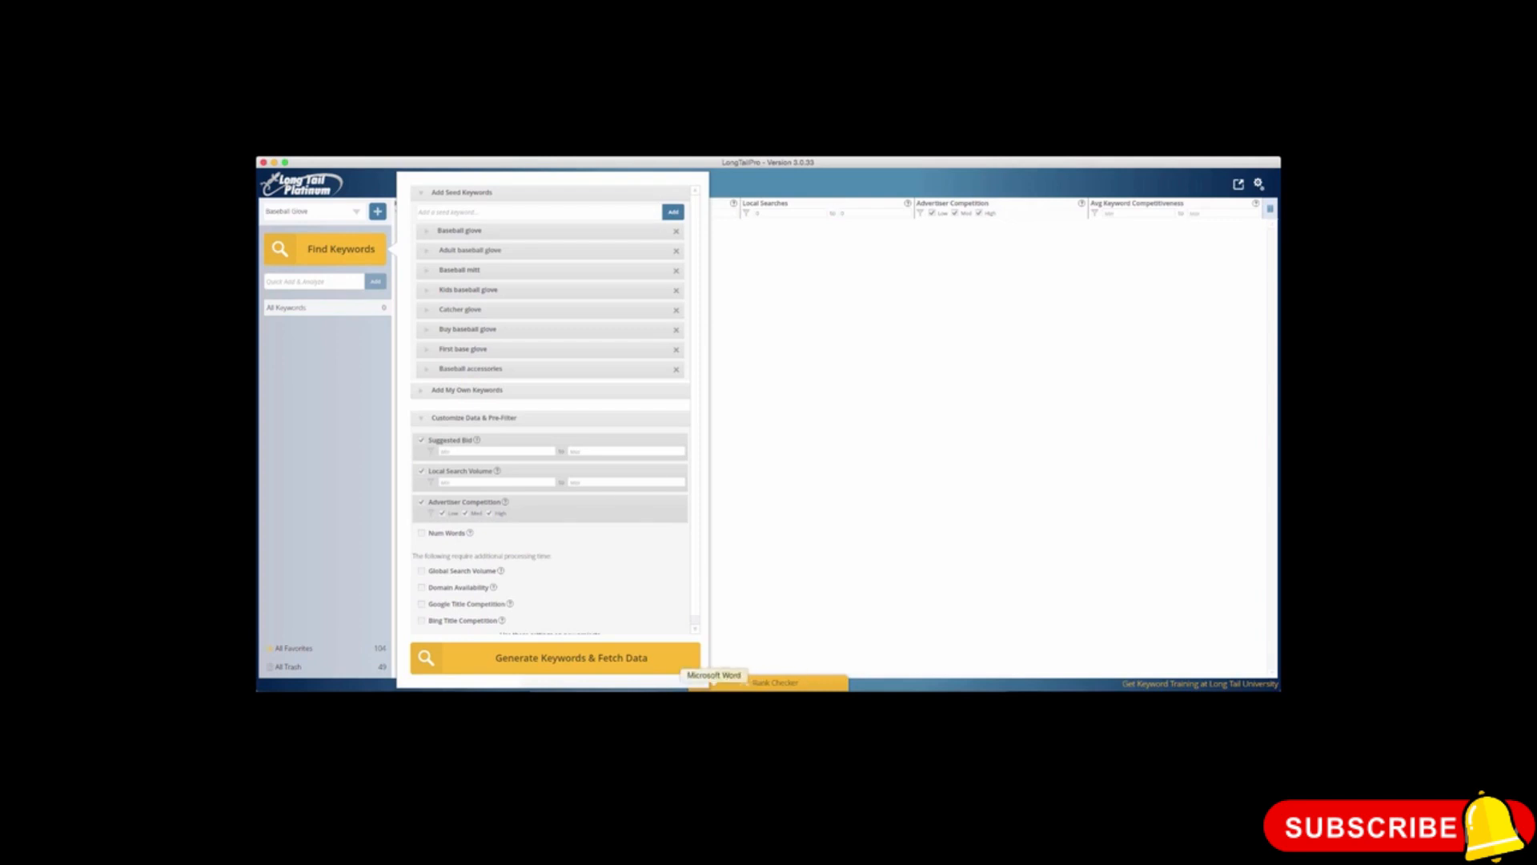
Step: Copy Cheap baseball gloves and Infield baseball glove from the Word document and add both as comma-separated seed keywords in LongTailPro
{"action": "left_click", "coordinate": [715, 700]}
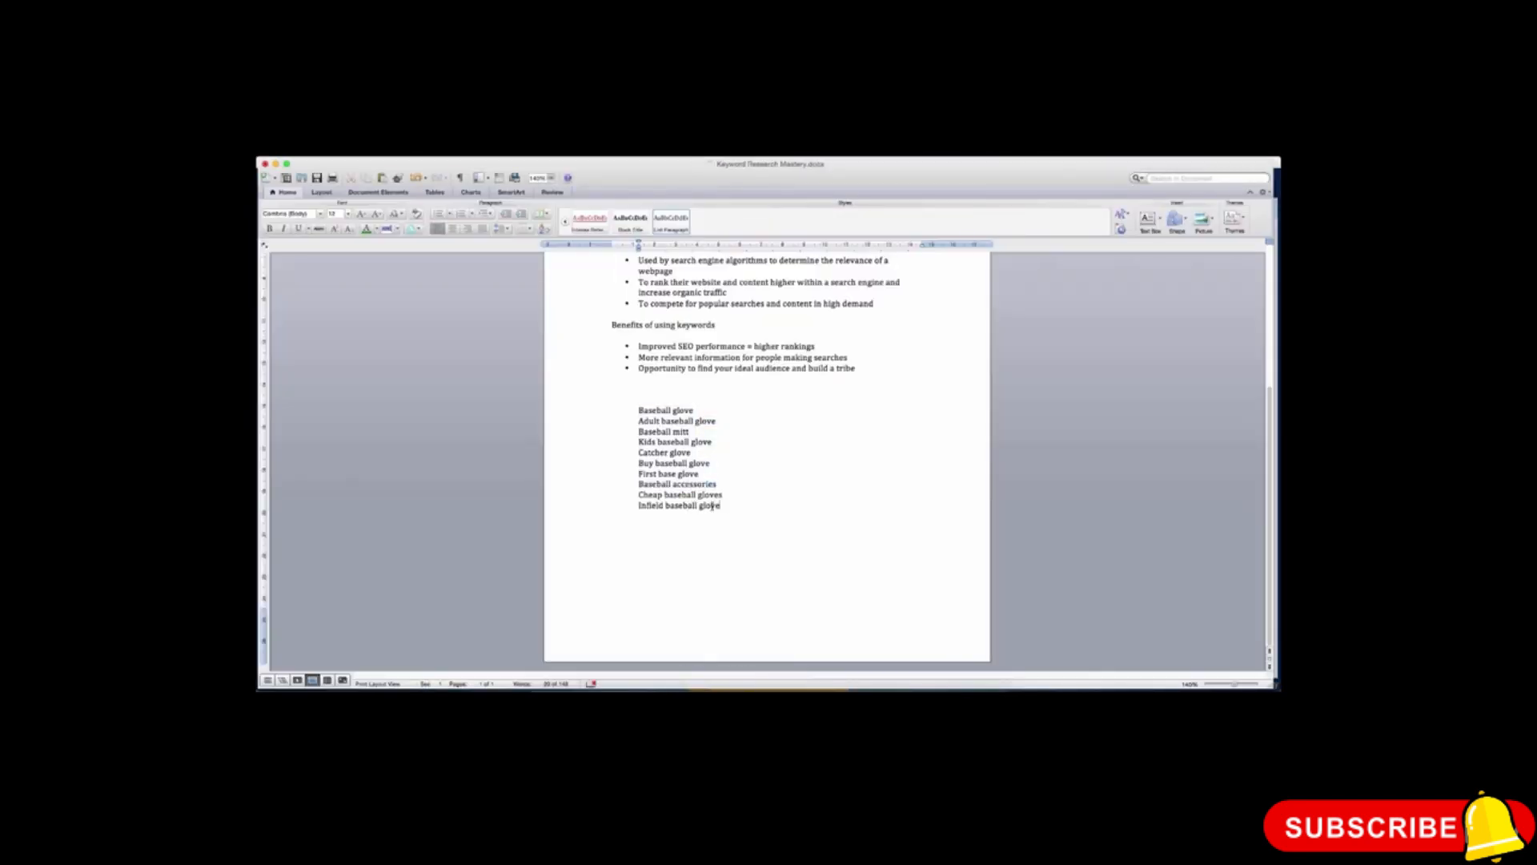
{"action": "left_click_drag", "start_coordinate": [723, 506], "coordinate": [630, 495]}
{"action": "key", "text": "super+c"}
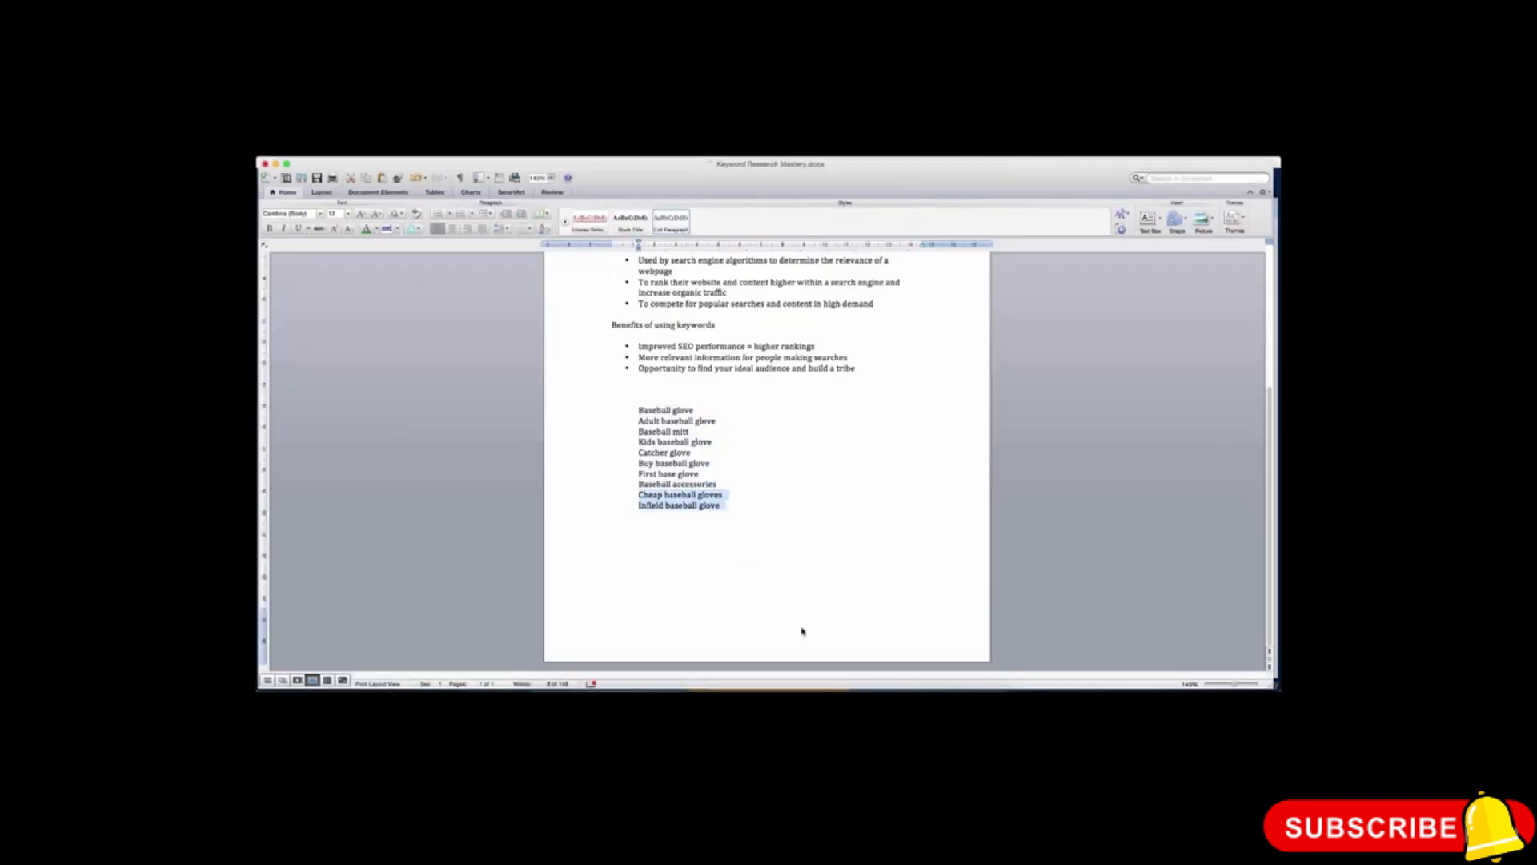
{"action": "left_click", "coordinate": [885, 687]}
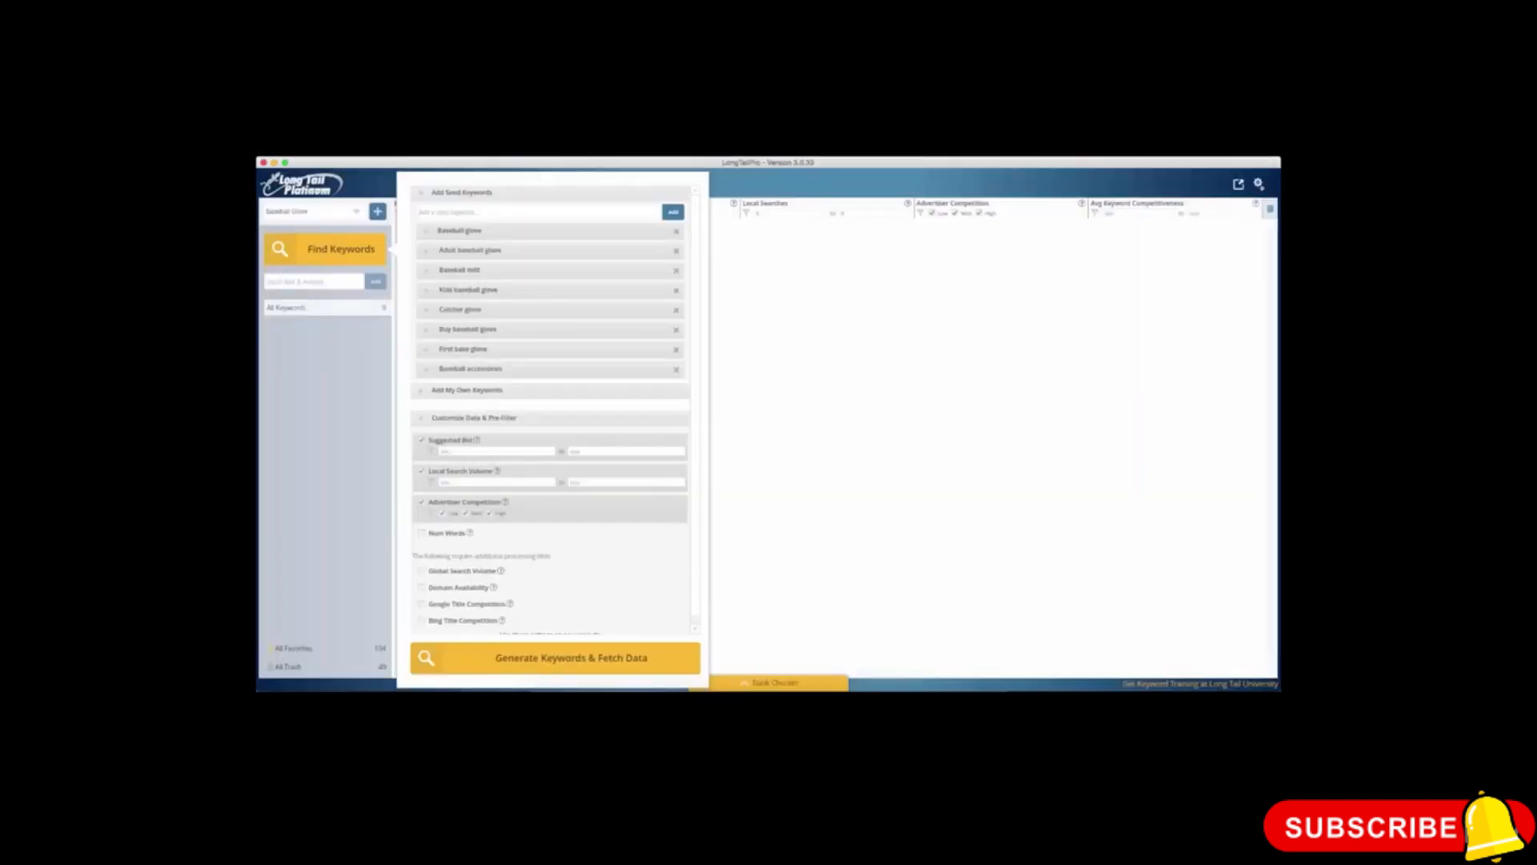
{"action": "left_click", "coordinate": [517, 210]}
{"action": "key", "text": "super+v"}
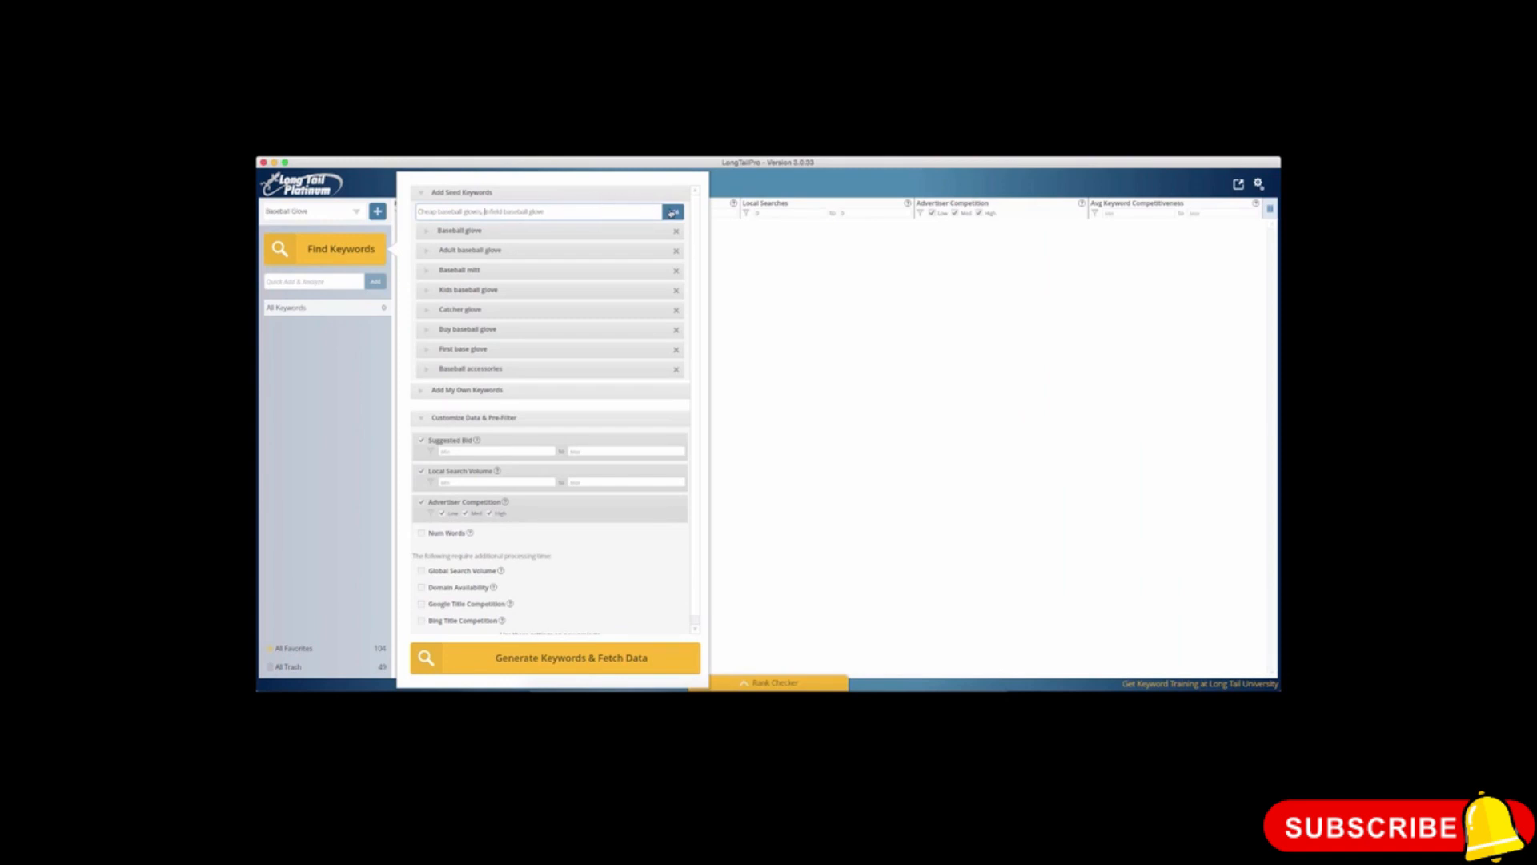
{"action": "left_click", "coordinate": [672, 212]}
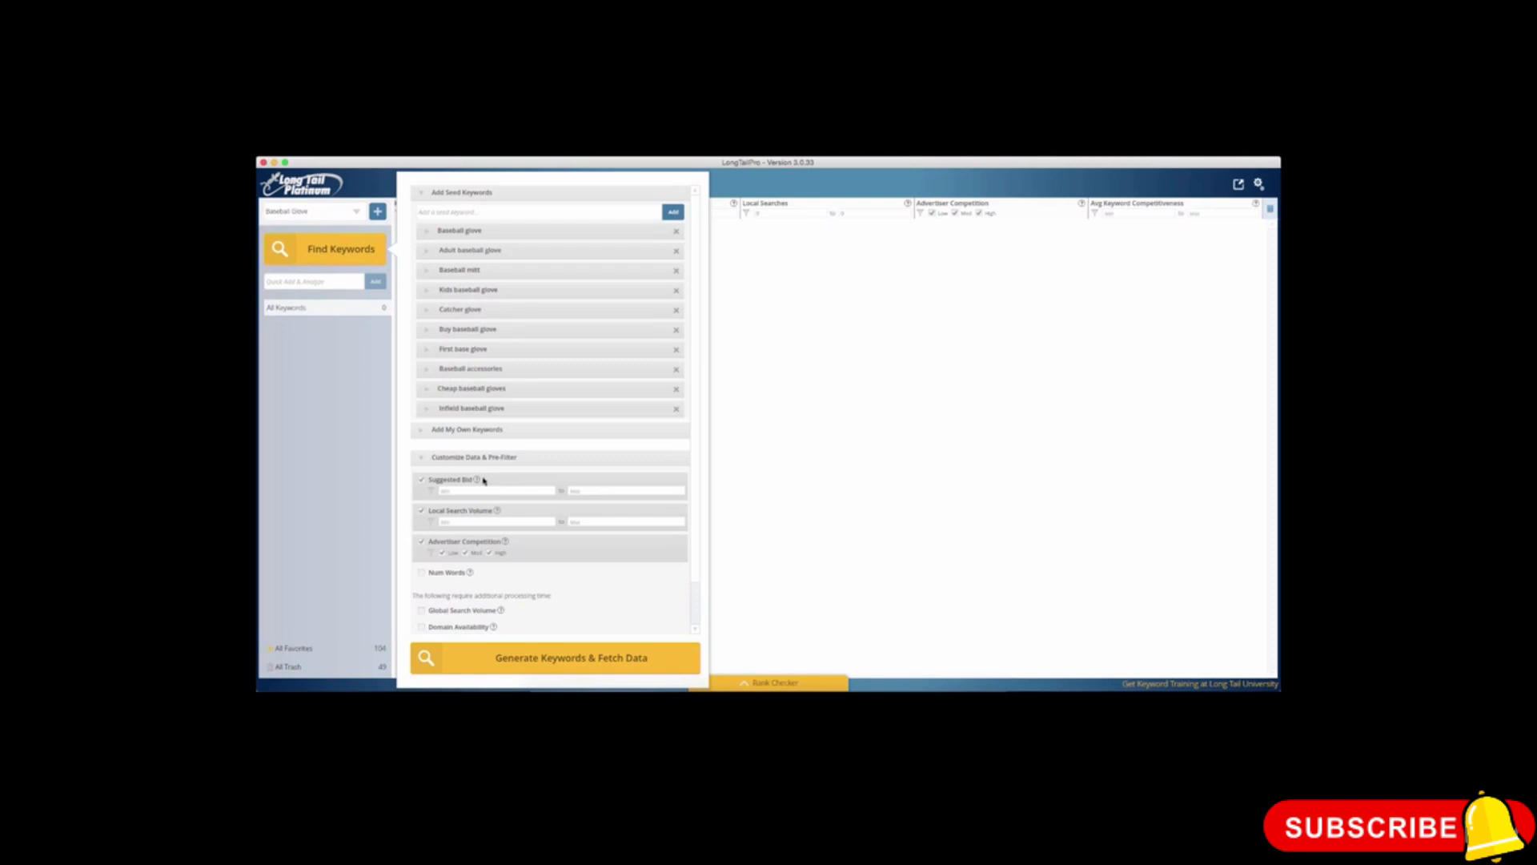
Step: Examine the data and pre-filter options for suggested bid, local search volume, advertiser competition and the additional data columns
{"action": "mouse_move", "coordinate": [479, 483]}
{"action": "scroll", "coordinate": [521, 525], "scroll_direction": "down", "scroll_amount": 2}
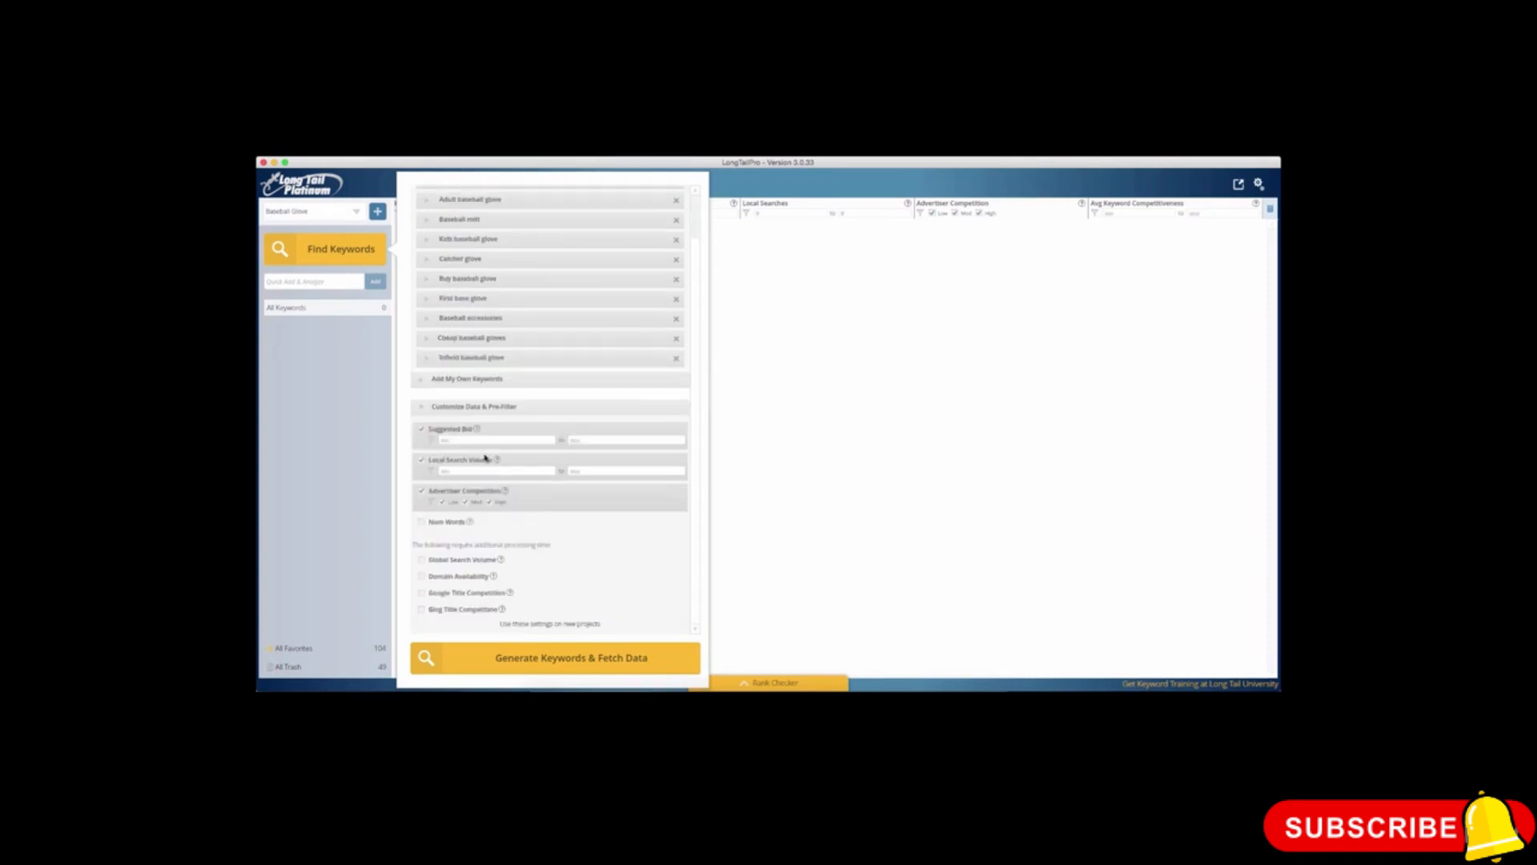
{"action": "scroll", "coordinate": [497, 456], "scroll_direction": "up", "scroll_amount": 2}
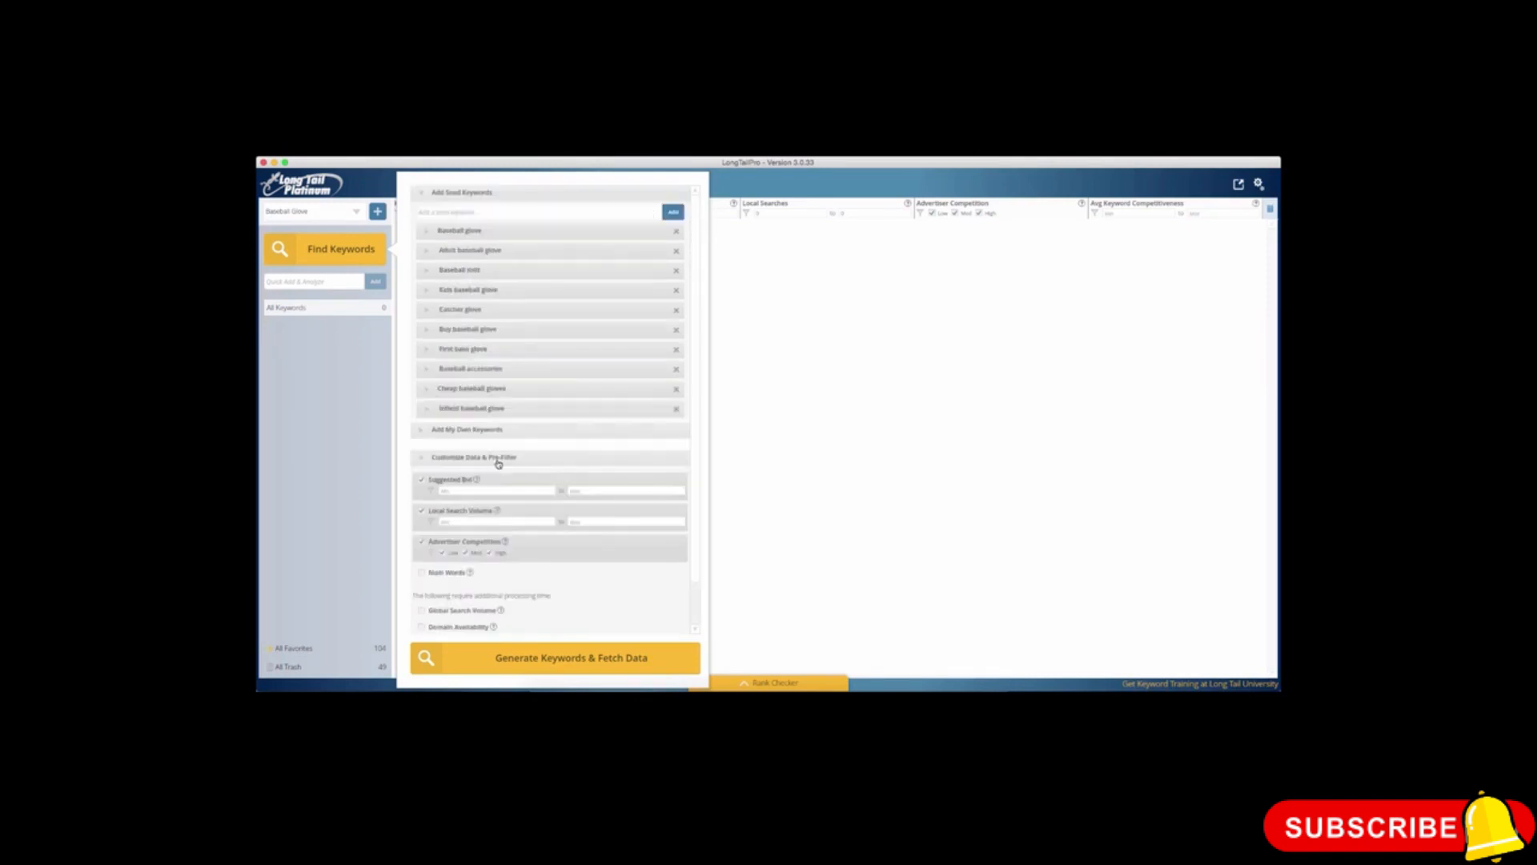
{"action": "scroll", "coordinate": [497, 463], "scroll_direction": "down", "scroll_amount": 2}
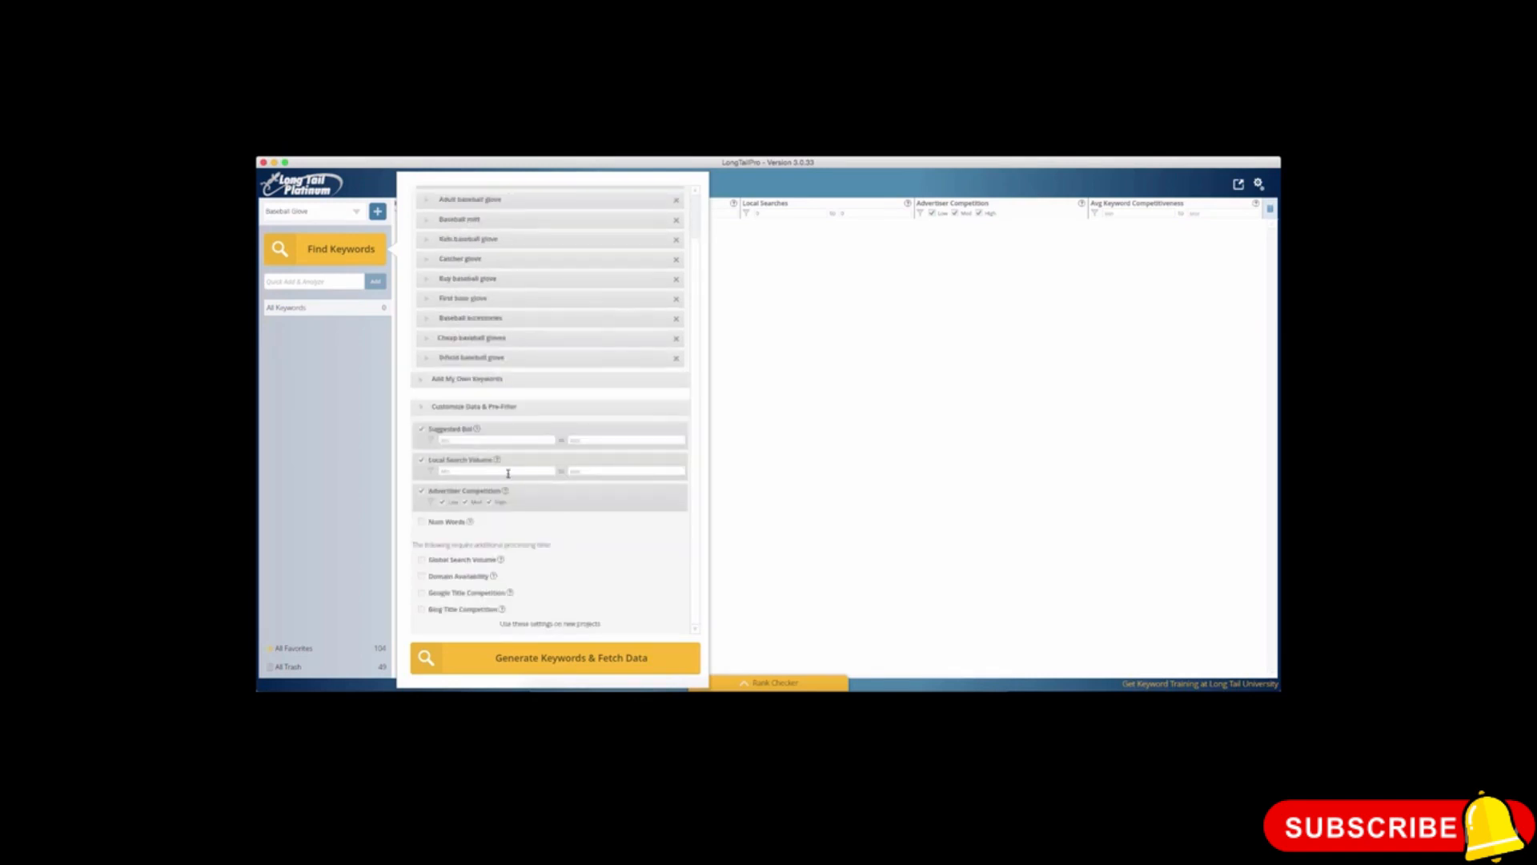
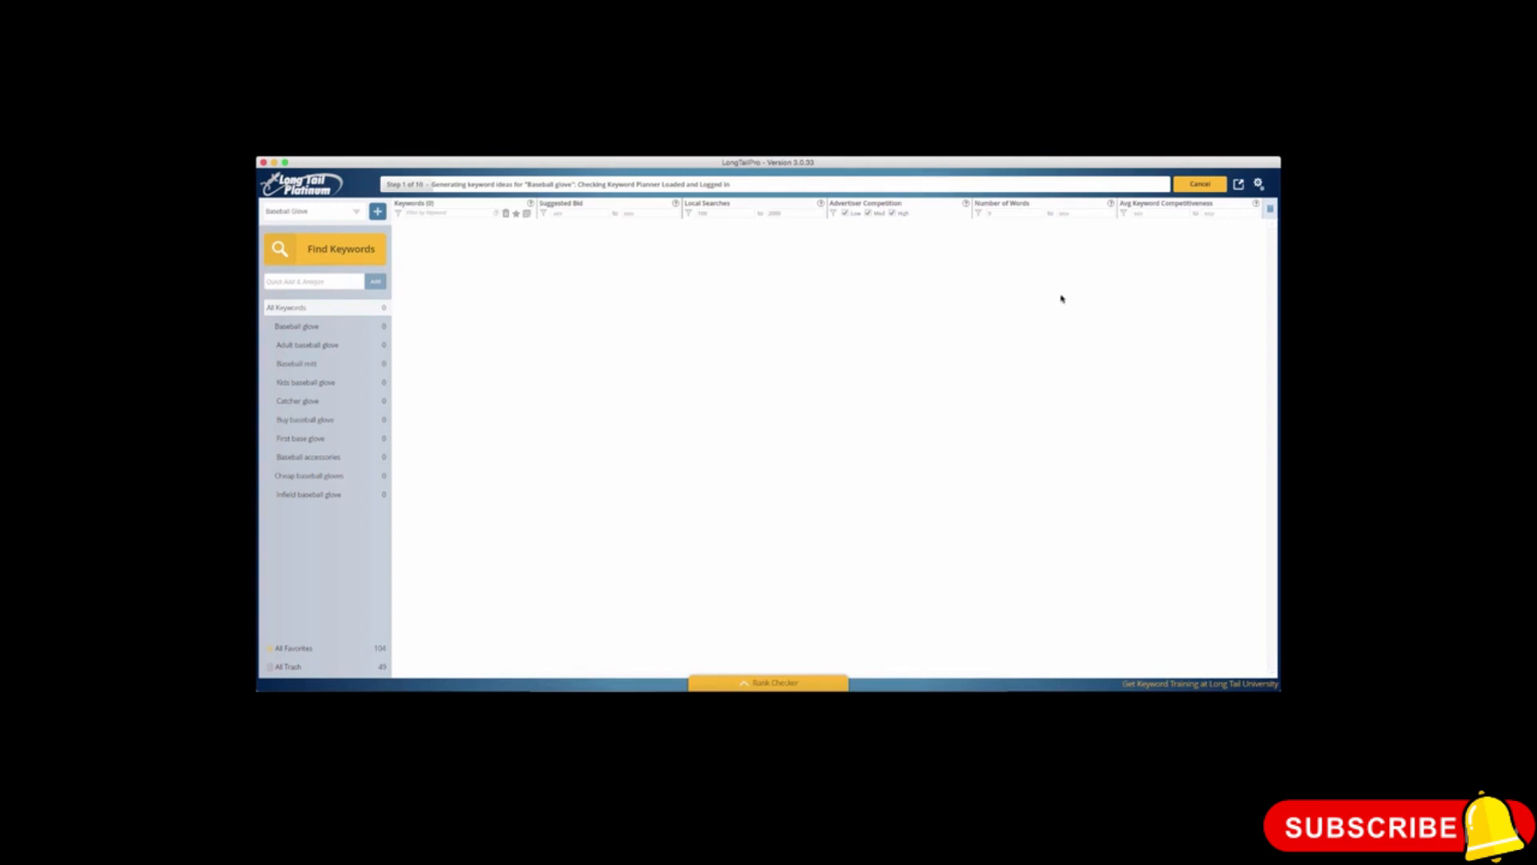
{"action": "left_click", "coordinate": [1032, 156]}
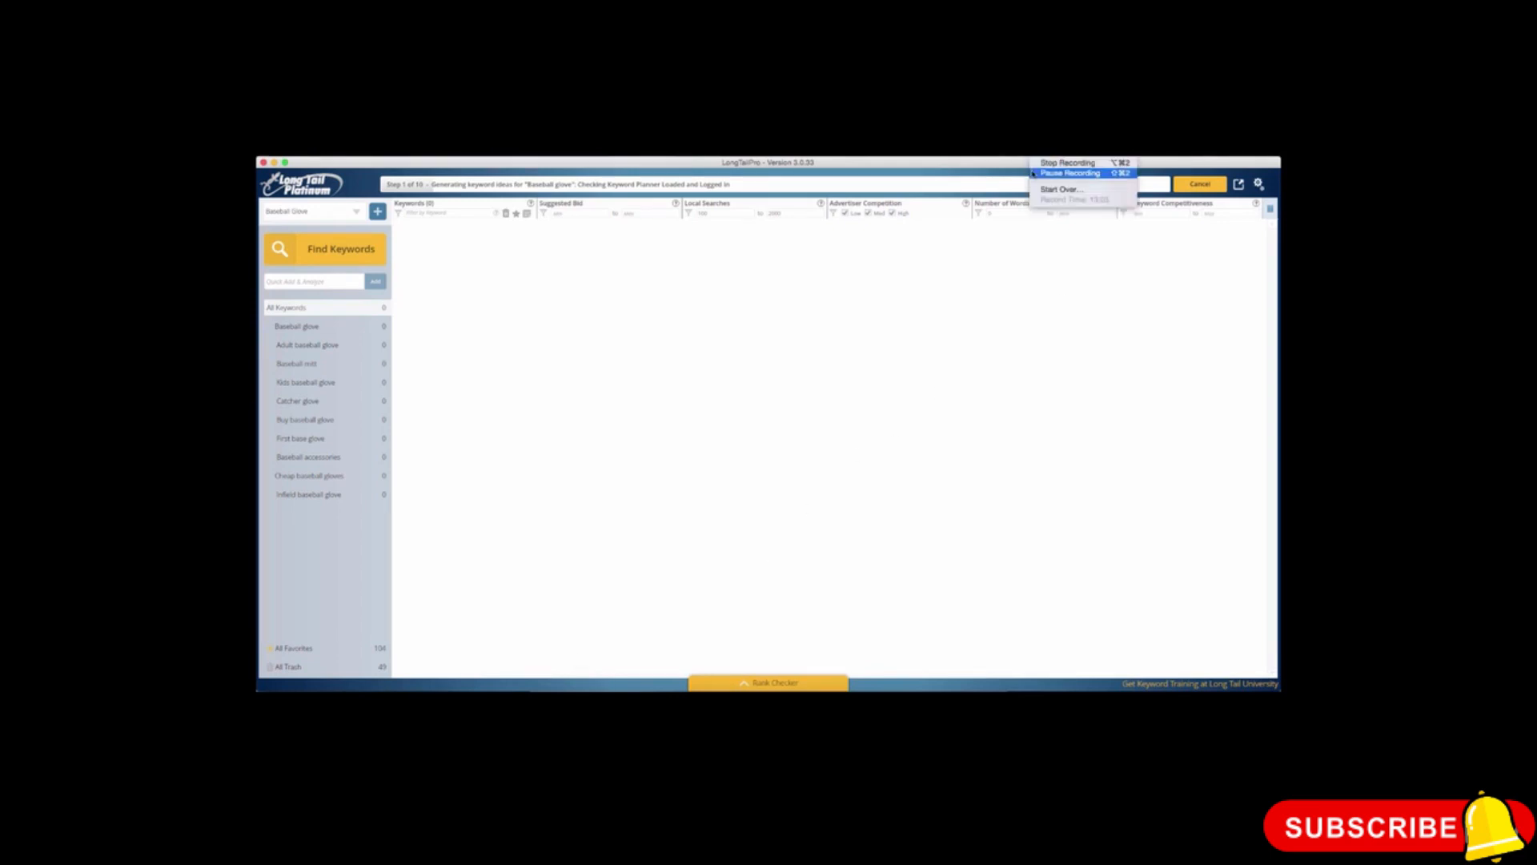
{"action": "left_click", "coordinate": [1040, 163]}
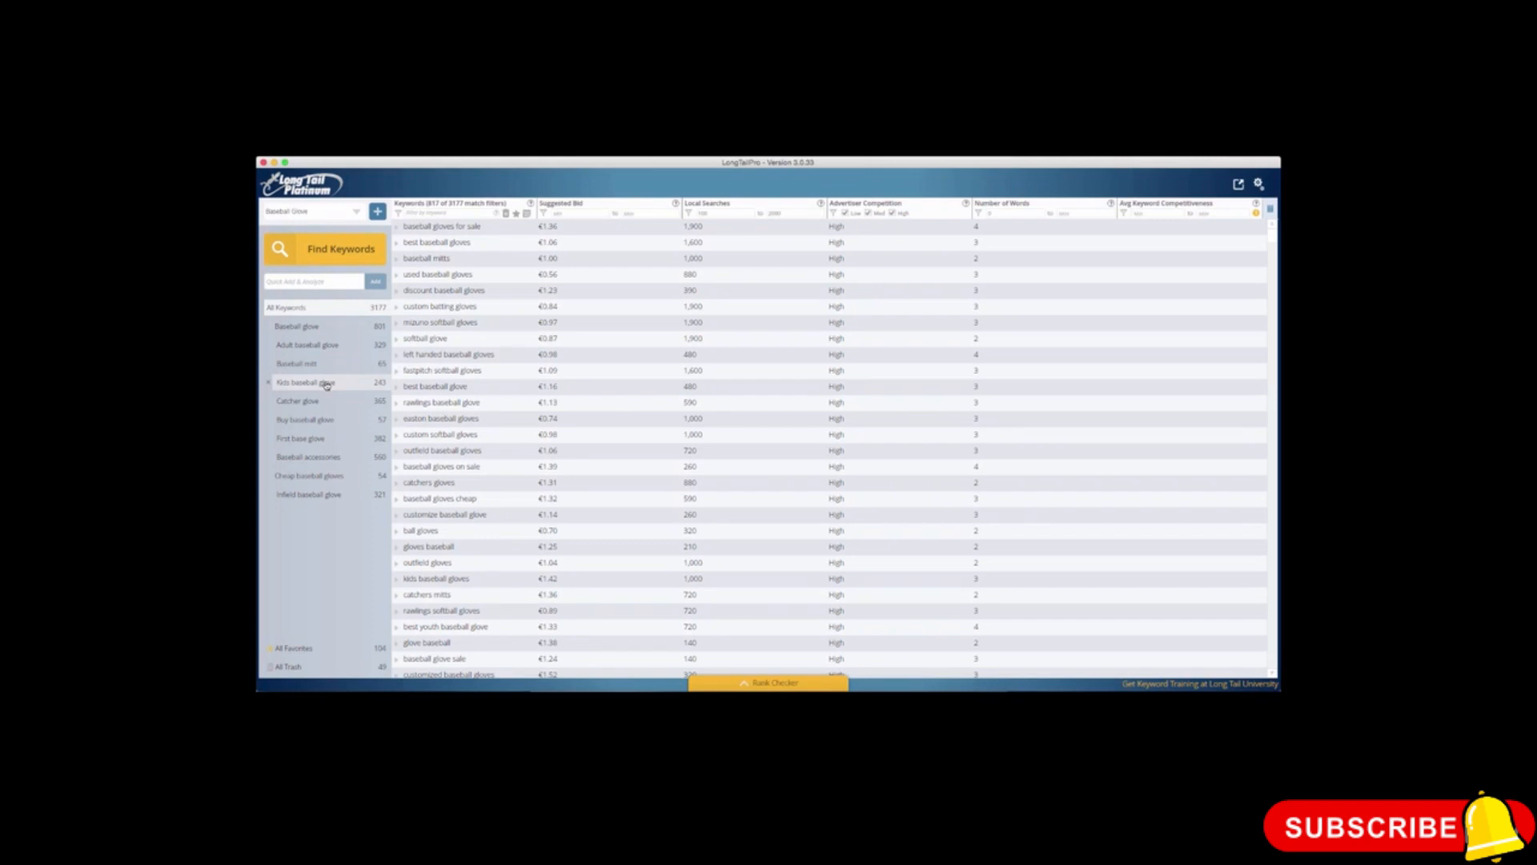
Step: Browse the keyword ideas for Baseball glove, Adult baseball glove, Baseball mitt and Kids baseball glove, ending on all keywords
{"action": "left_click", "coordinate": [321, 330]}
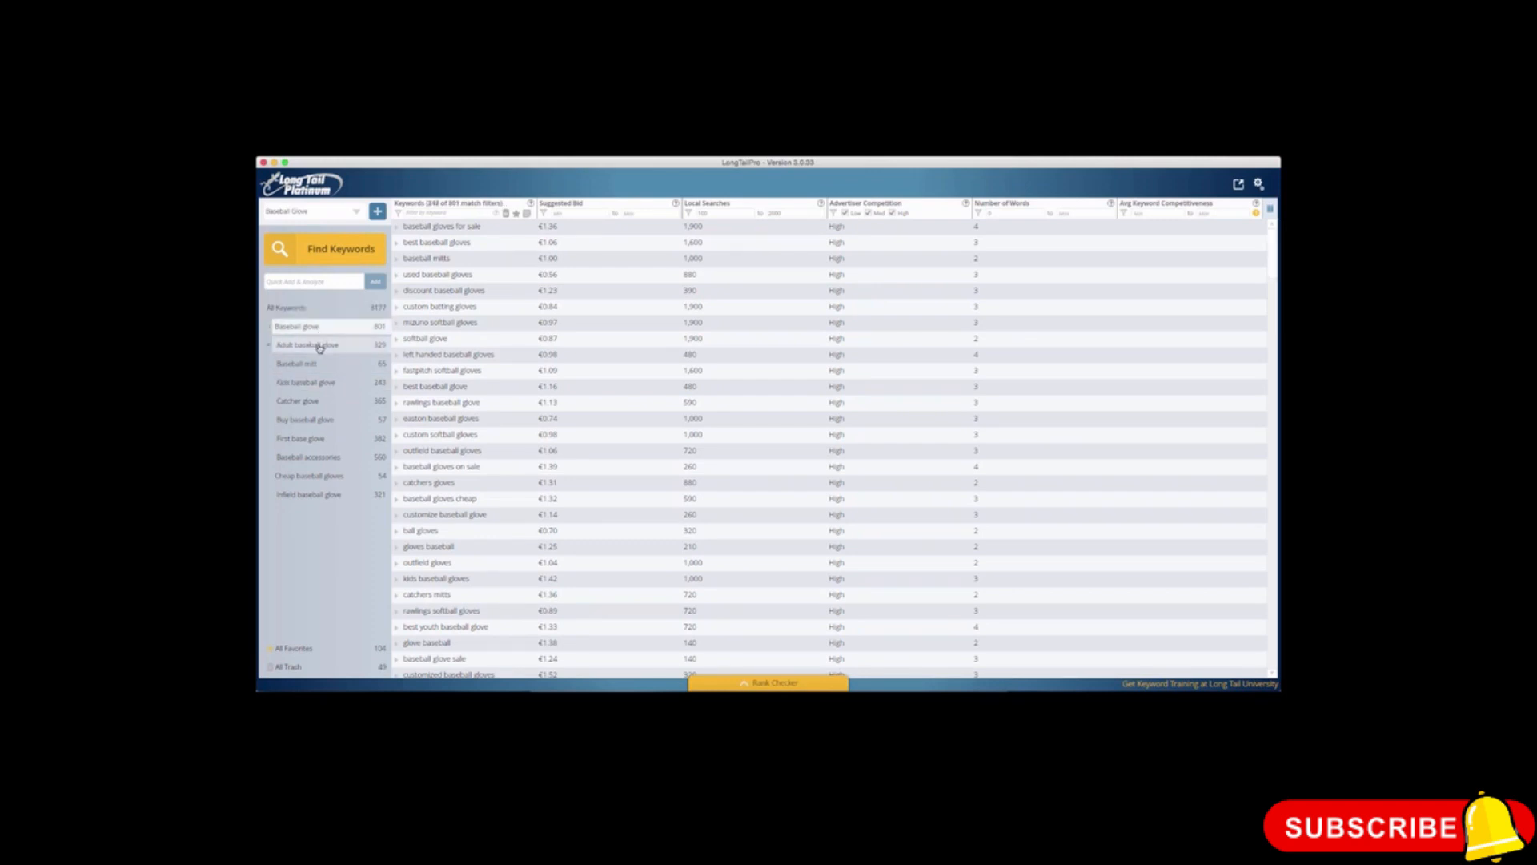
{"action": "left_click", "coordinate": [319, 346]}
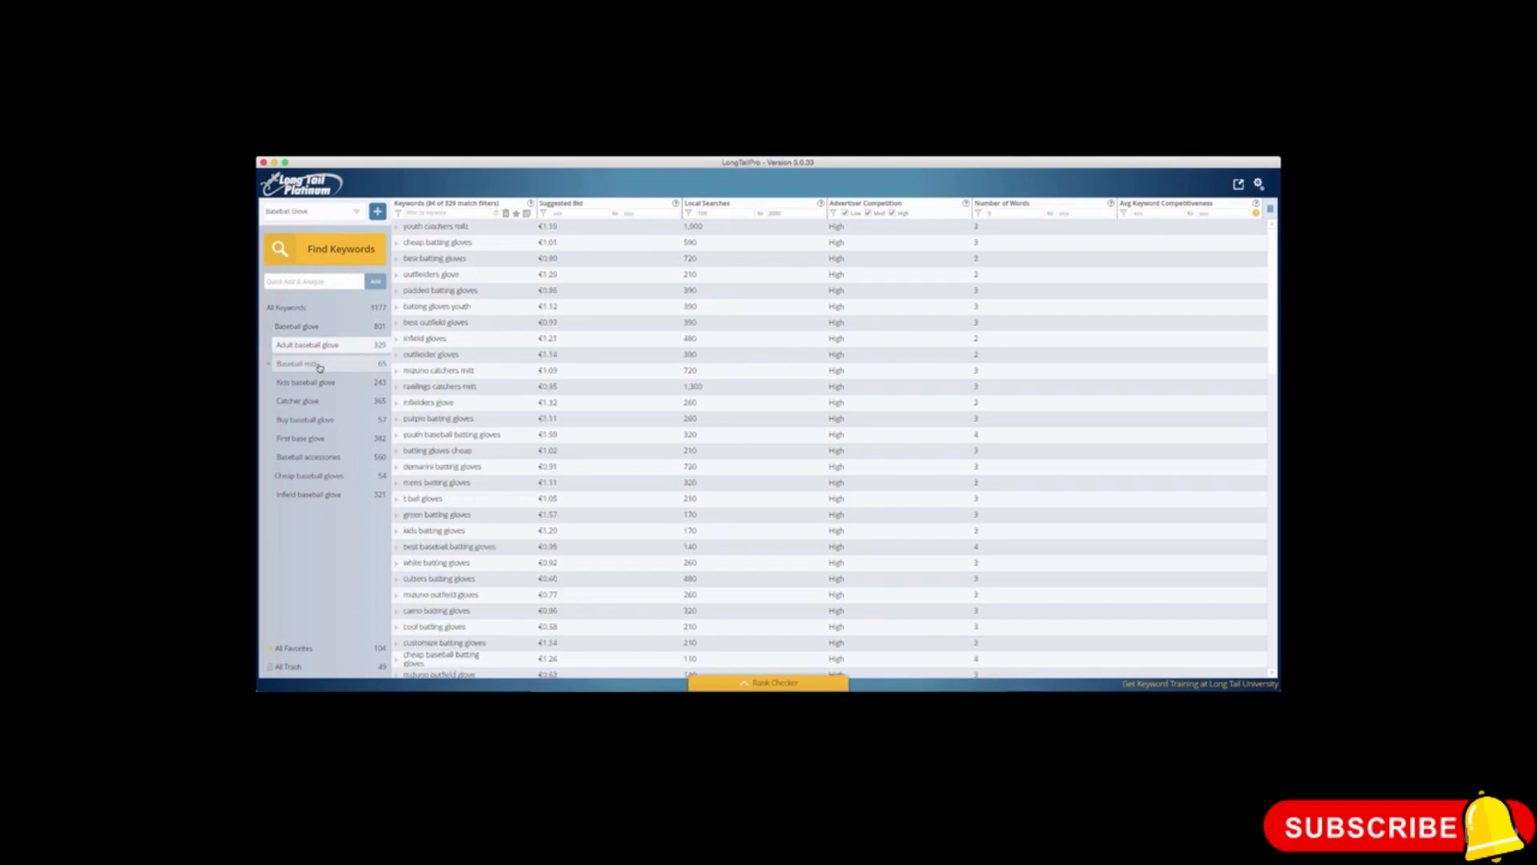
{"action": "left_click", "coordinate": [319, 365]}
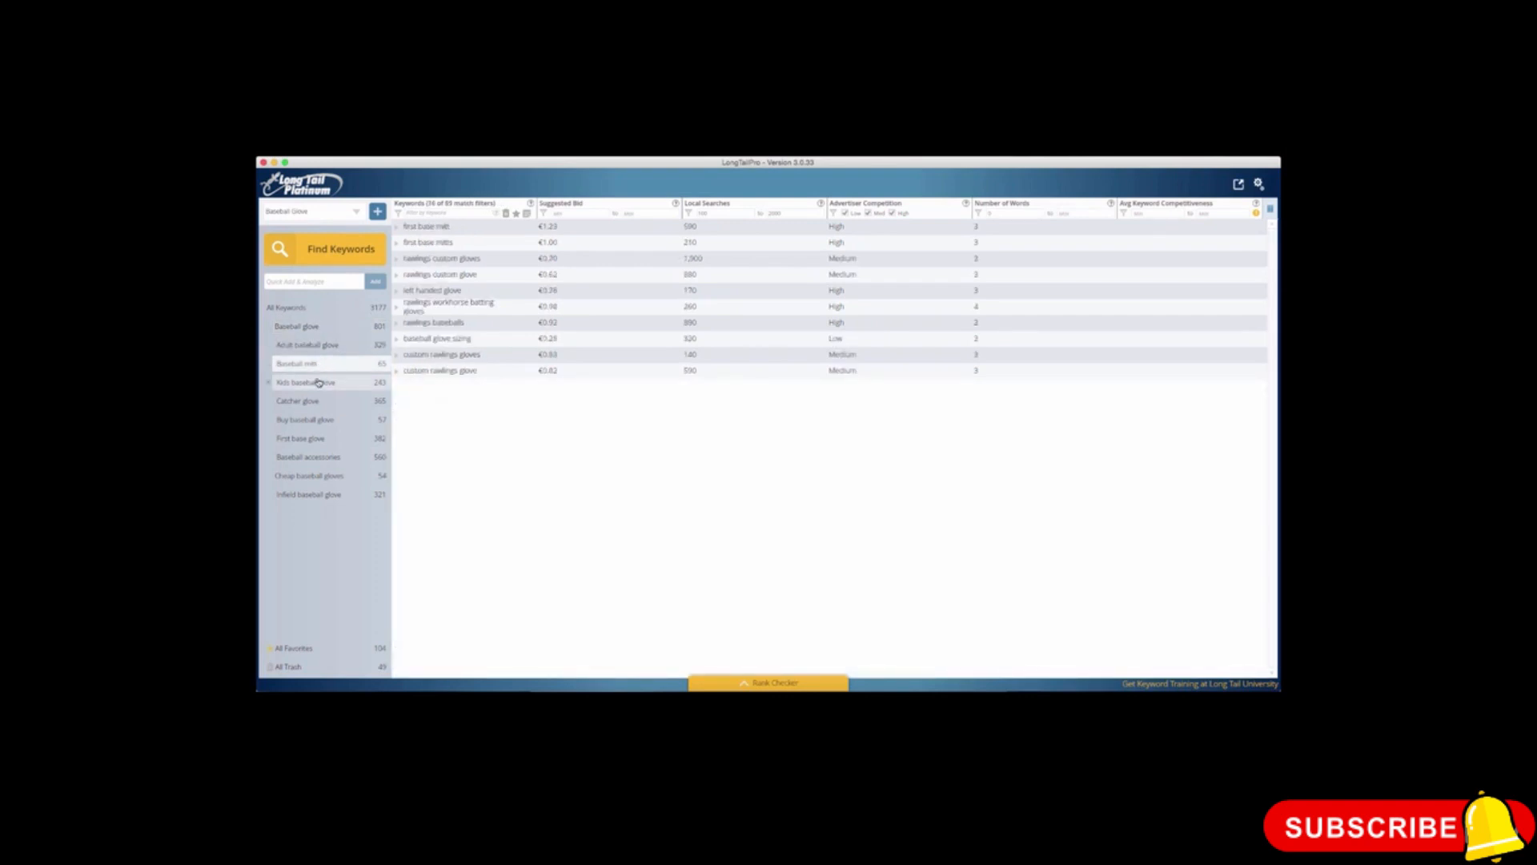
{"action": "left_click", "coordinate": [320, 383]}
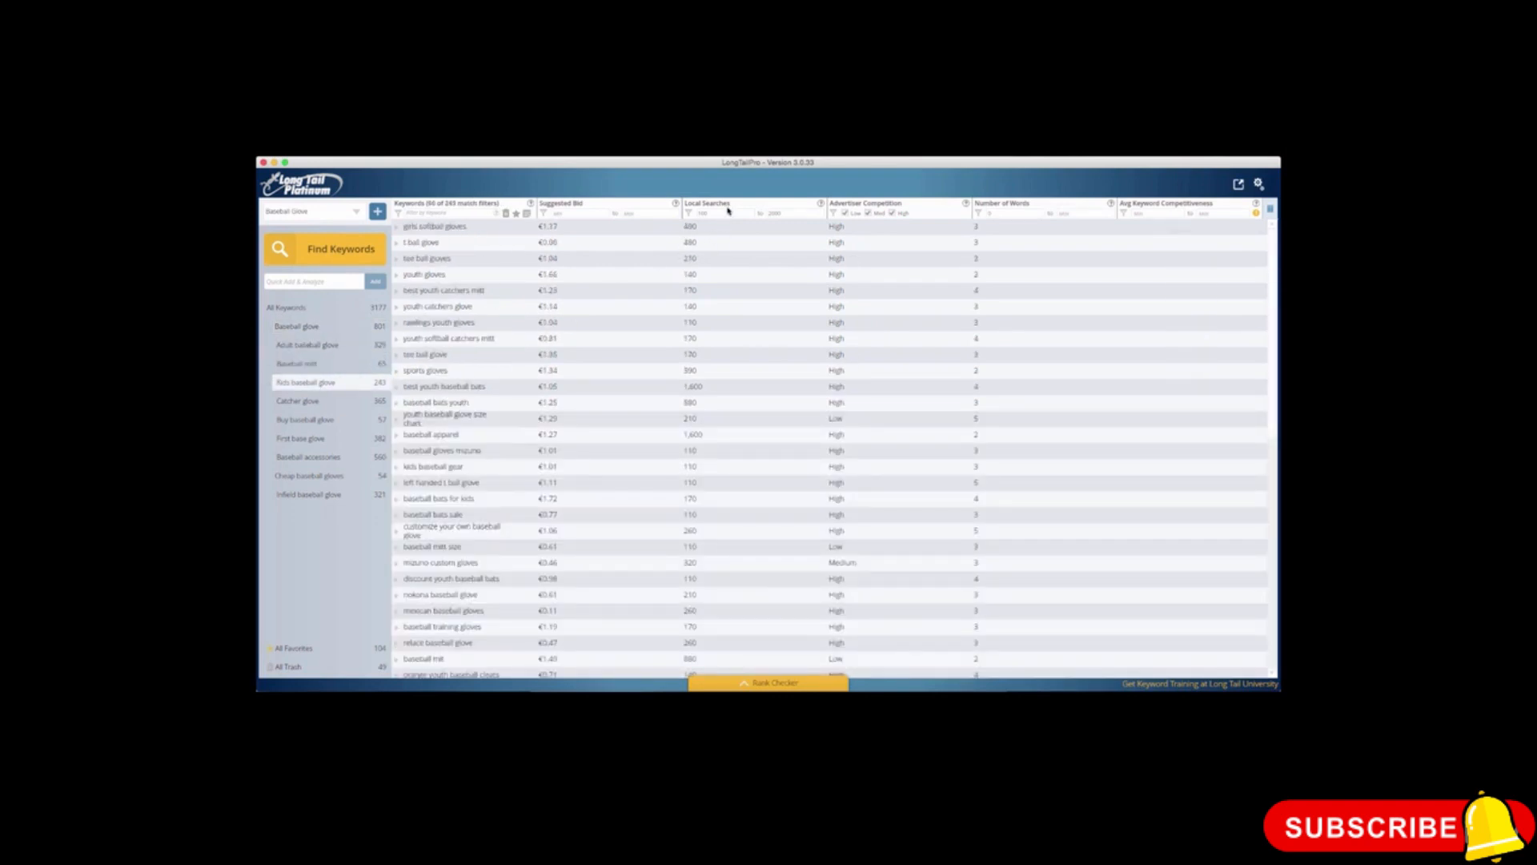
{"action": "left_click", "coordinate": [288, 308]}
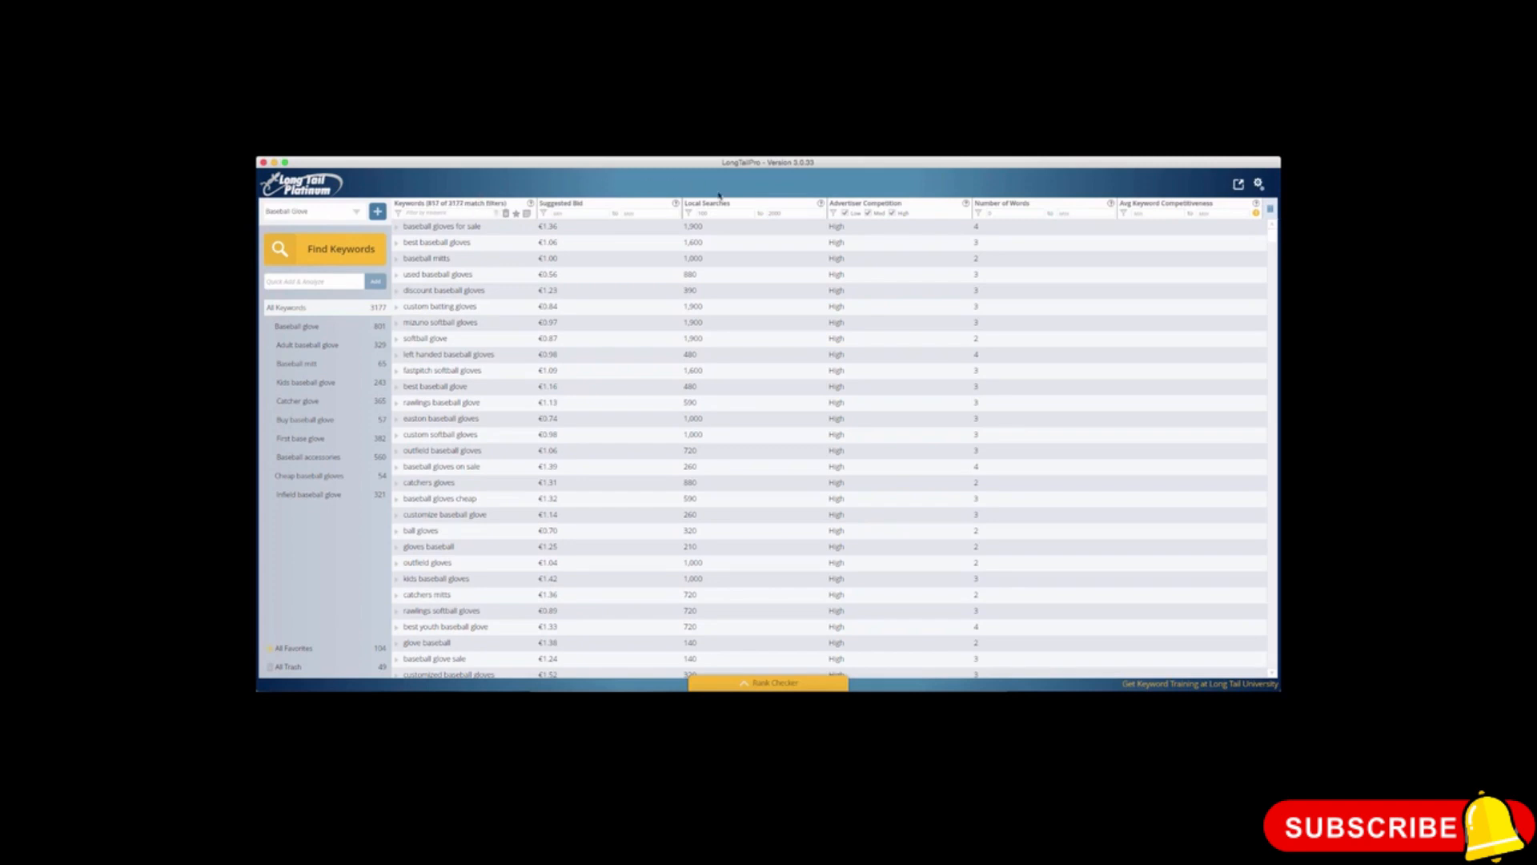
Step: Clear the minimum and maximum of the local searches filter
{"action": "left_click_drag", "start_coordinate": [736, 213], "coordinate": [674, 211]}
{"action": "key", "text": "BackSpace"}
{"action": "left_click", "coordinate": [771, 214]}
{"action": "key", "text": "BackSpace"}
{"action": "key", "text": "BackSpace"}
{"action": "key", "text": "BackSpace"}
{"action": "key", "text": "BackSpace"}
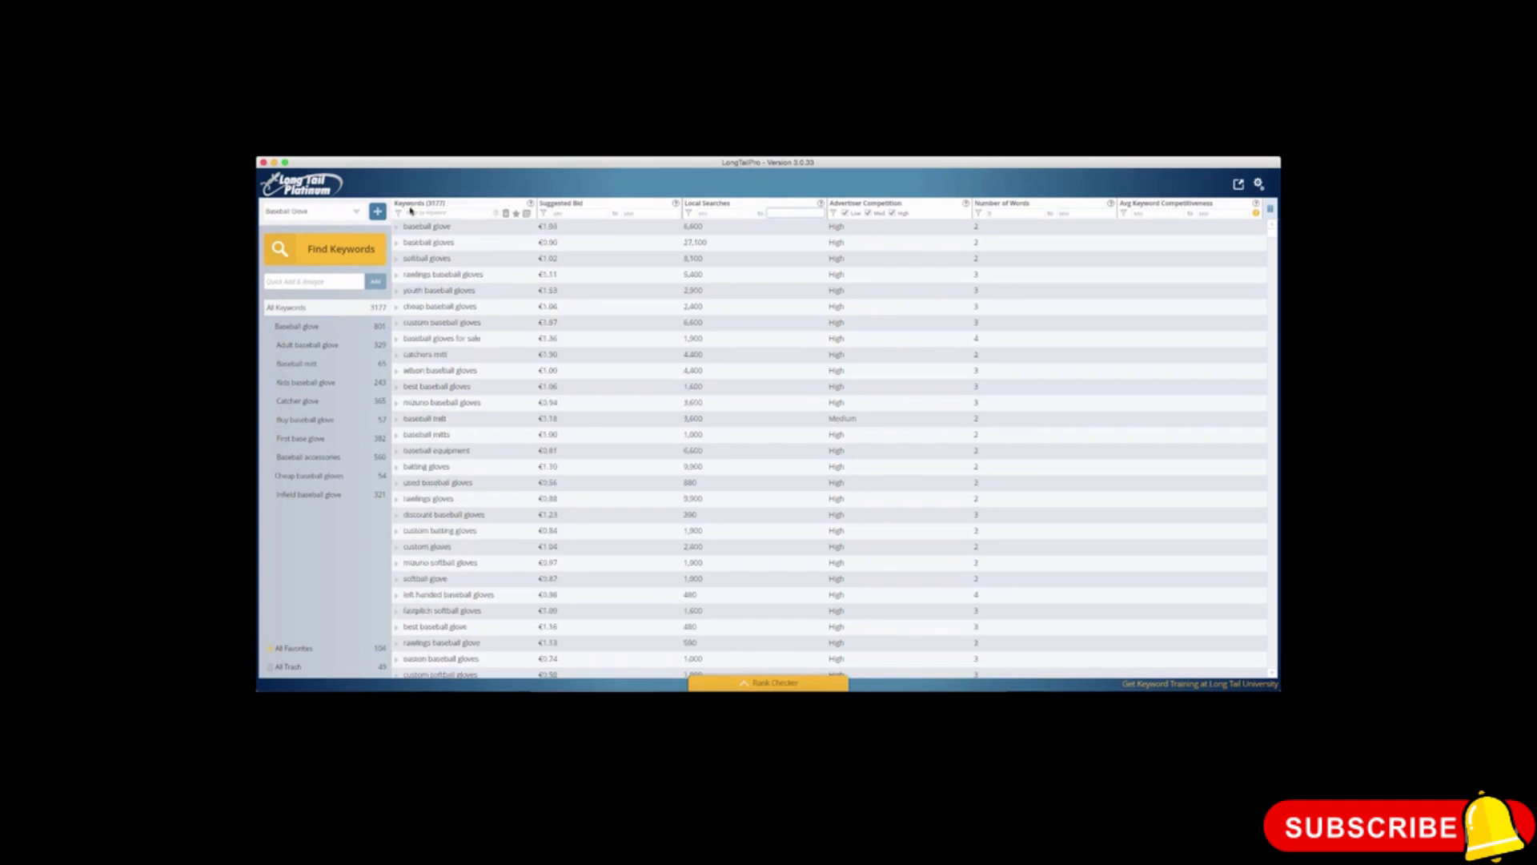
Step: Filter the keyword list to local searches from 100 to 2000
{"action": "left_click", "coordinate": [718, 213]}
{"action": "type", "text": "100"}
{"action": "left_click", "coordinate": [773, 211]}
{"action": "type", "text": "20000"}
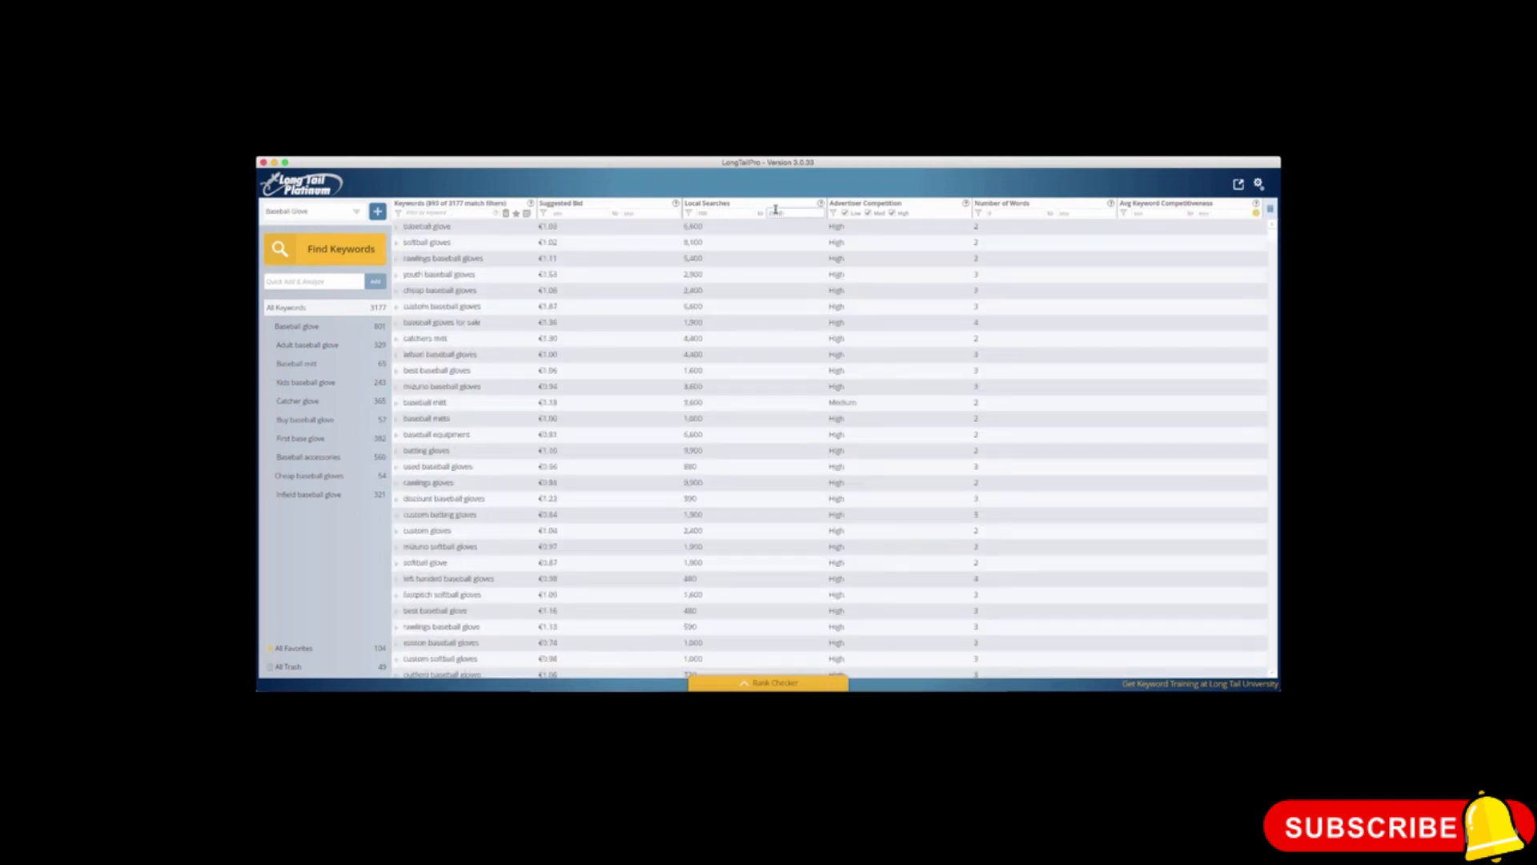
{"action": "key", "text": "BackSpace"}
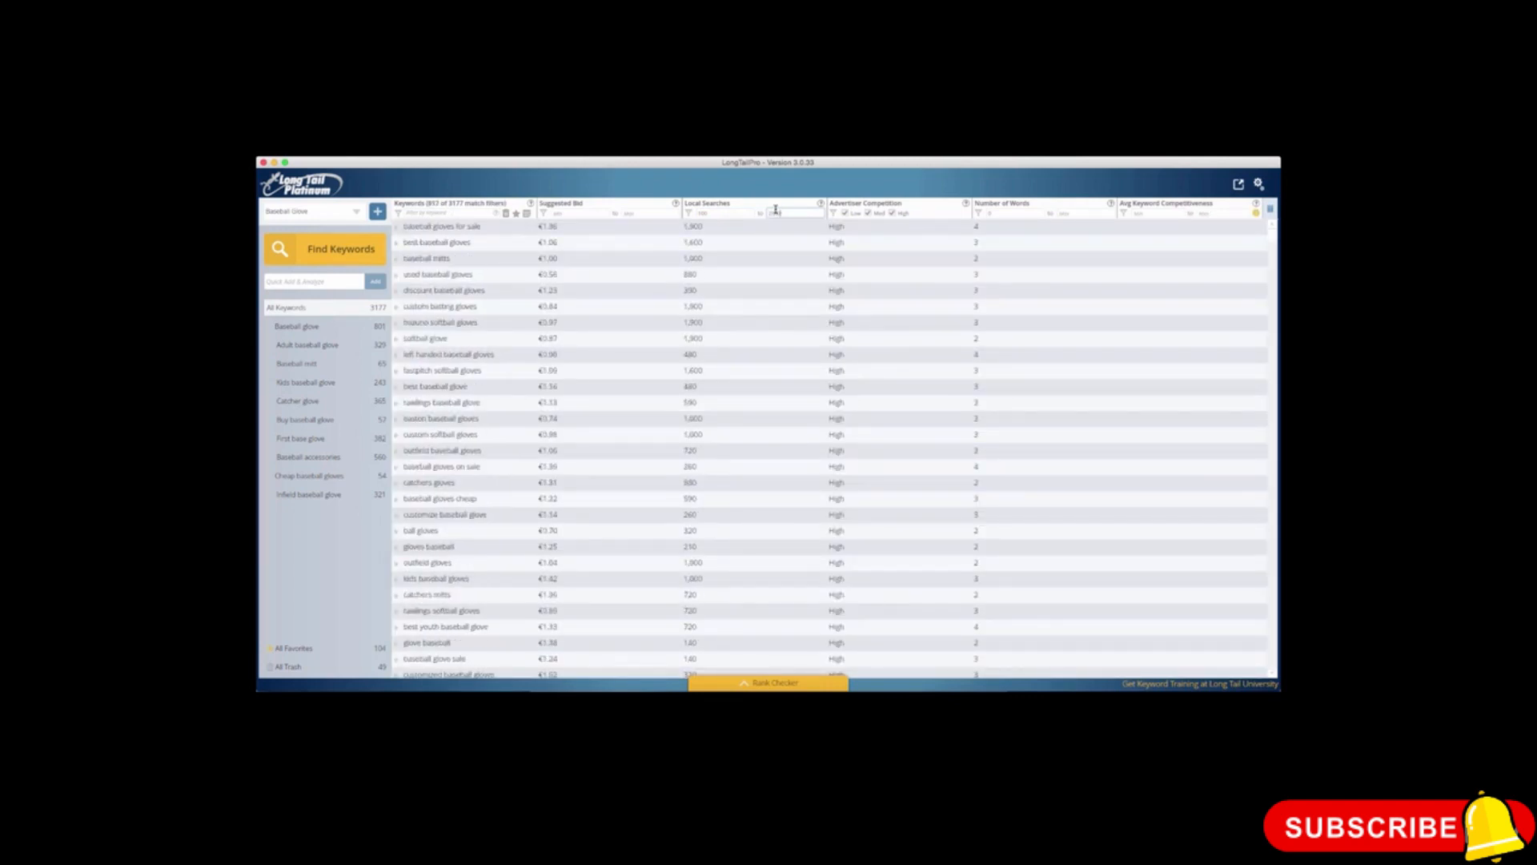
Step: Sort the keywords by local searches from highest to lowest and look through the list for irrelevant terms
{"action": "left_click", "coordinate": [717, 205]}
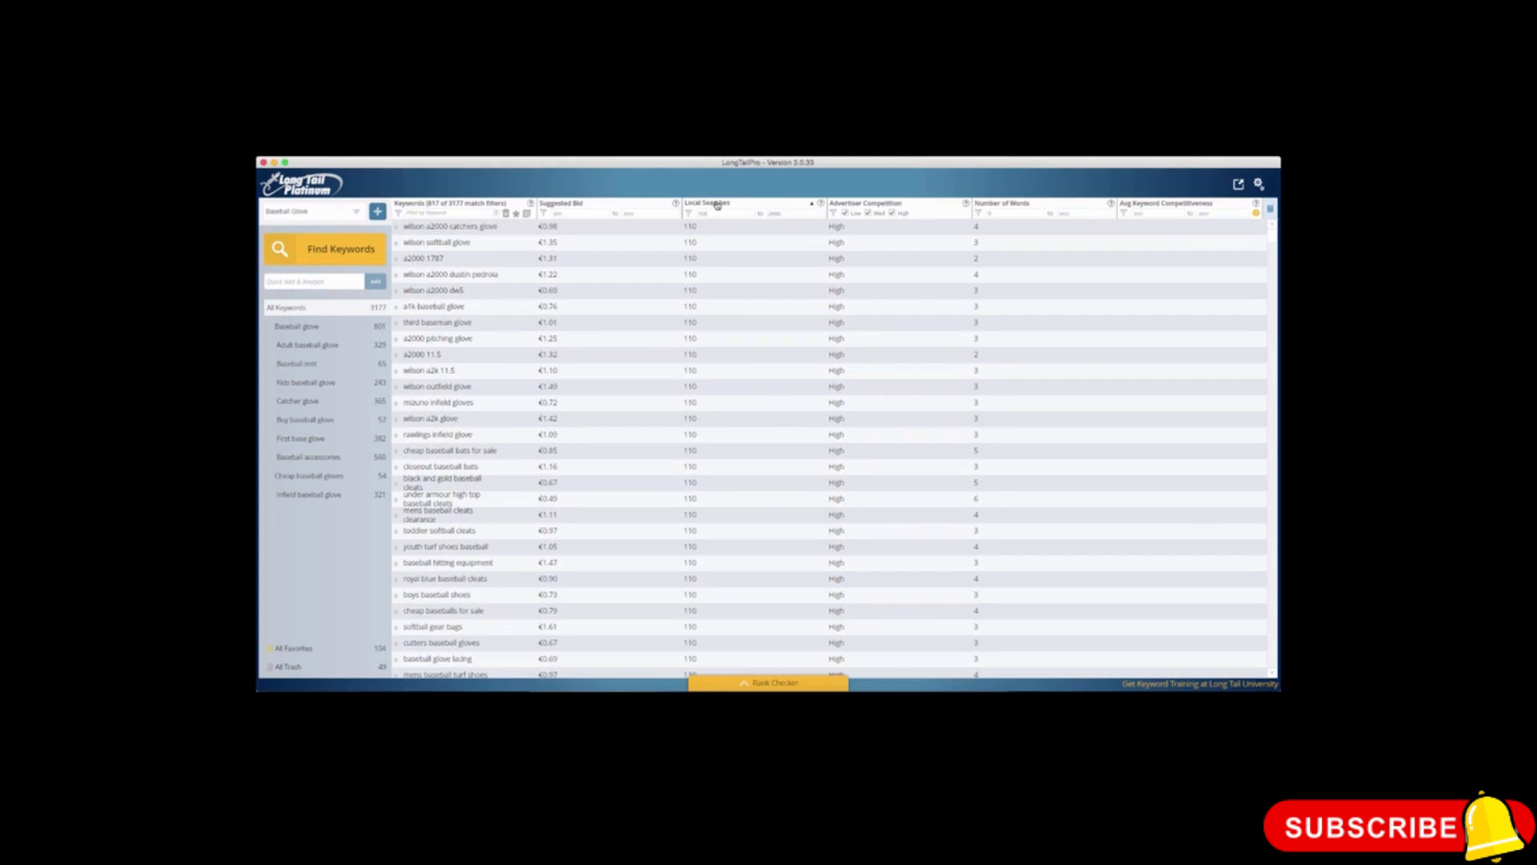
{"action": "left_click", "coordinate": [717, 205]}
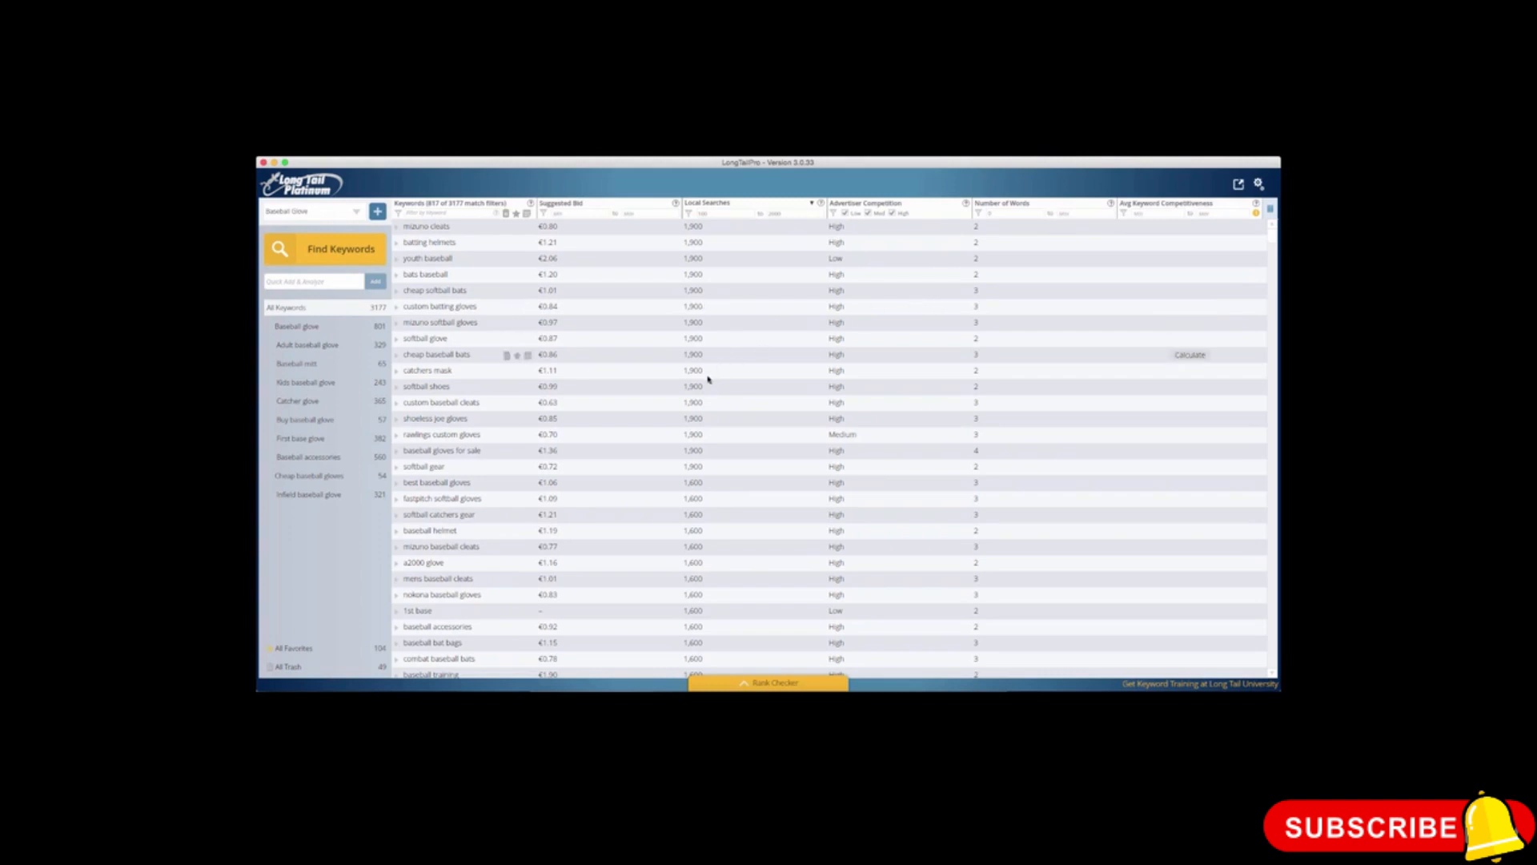
{"action": "scroll", "coordinate": [469, 468], "scroll_direction": "down", "scroll_amount": 5}
{"action": "scroll", "coordinate": [463, 478], "scroll_direction": "down", "scroll_amount": 10}
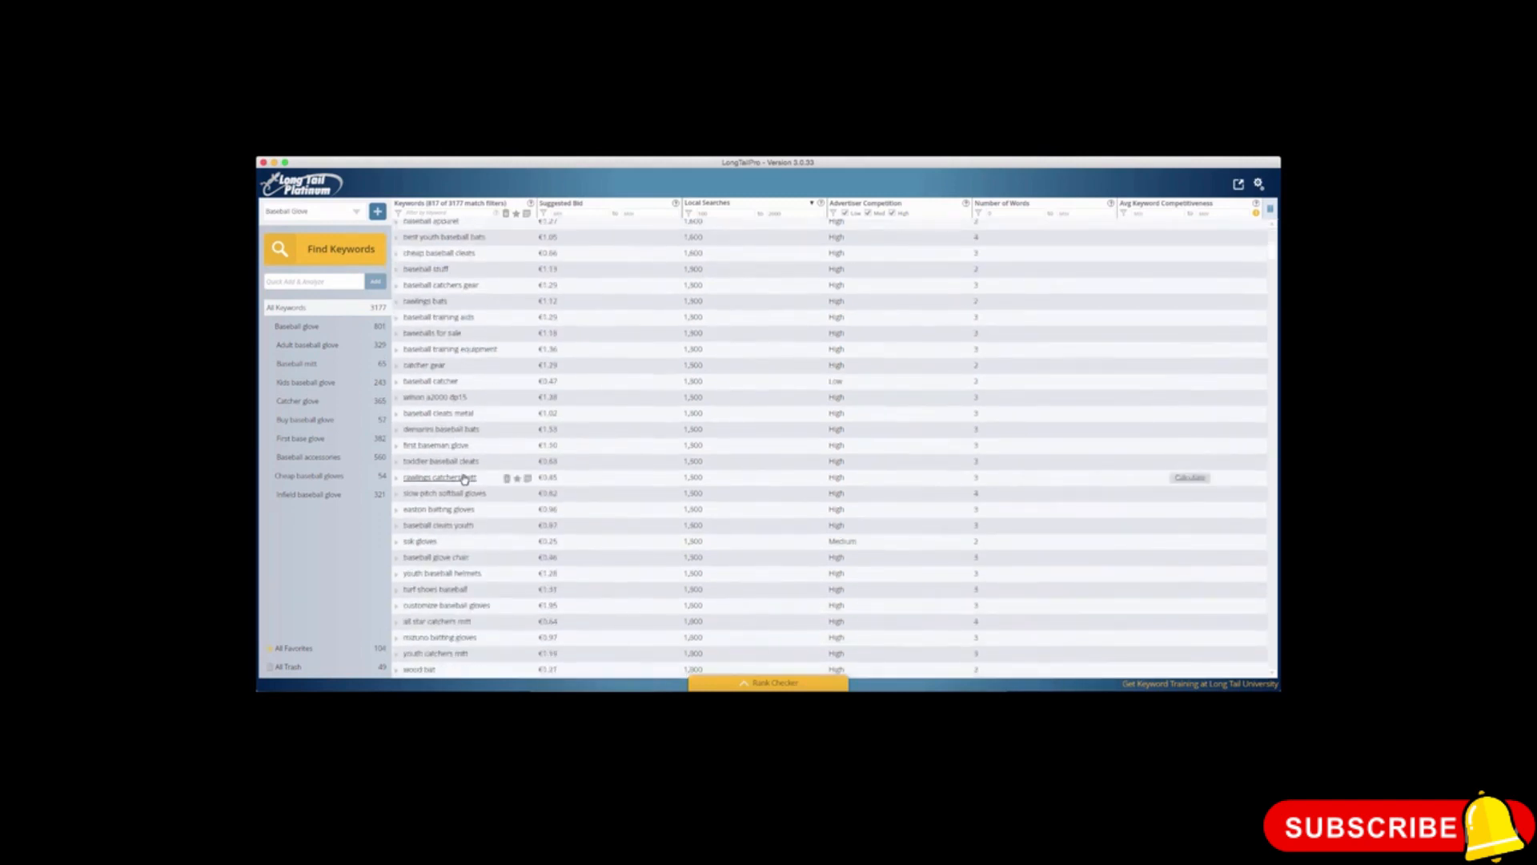
{"action": "scroll", "coordinate": [463, 479], "scroll_direction": "down", "scroll_amount": 10}
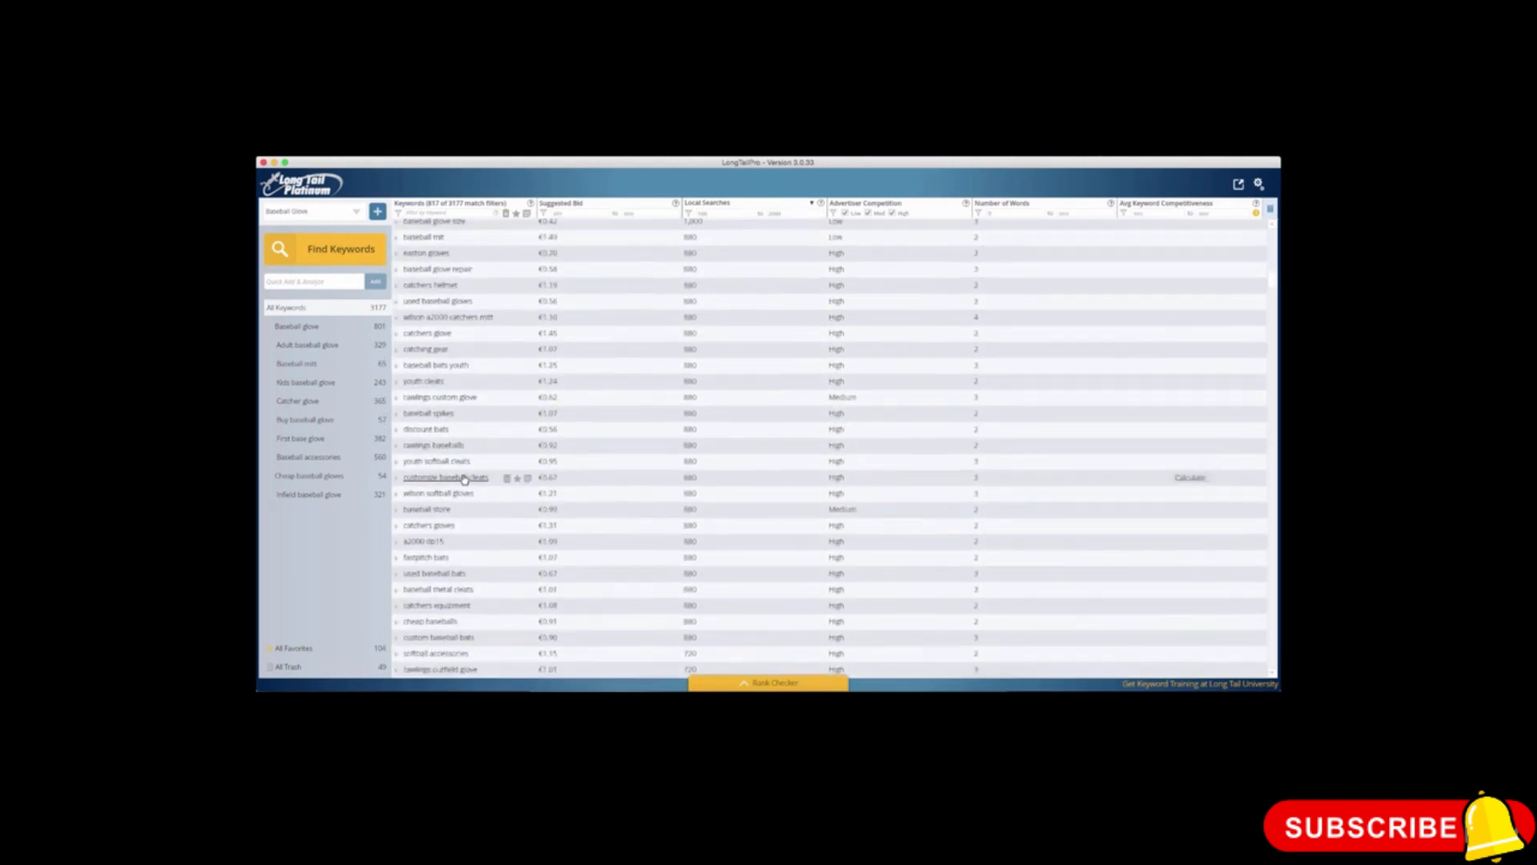
{"action": "scroll", "coordinate": [464, 479], "scroll_direction": "down", "scroll_amount": 5}
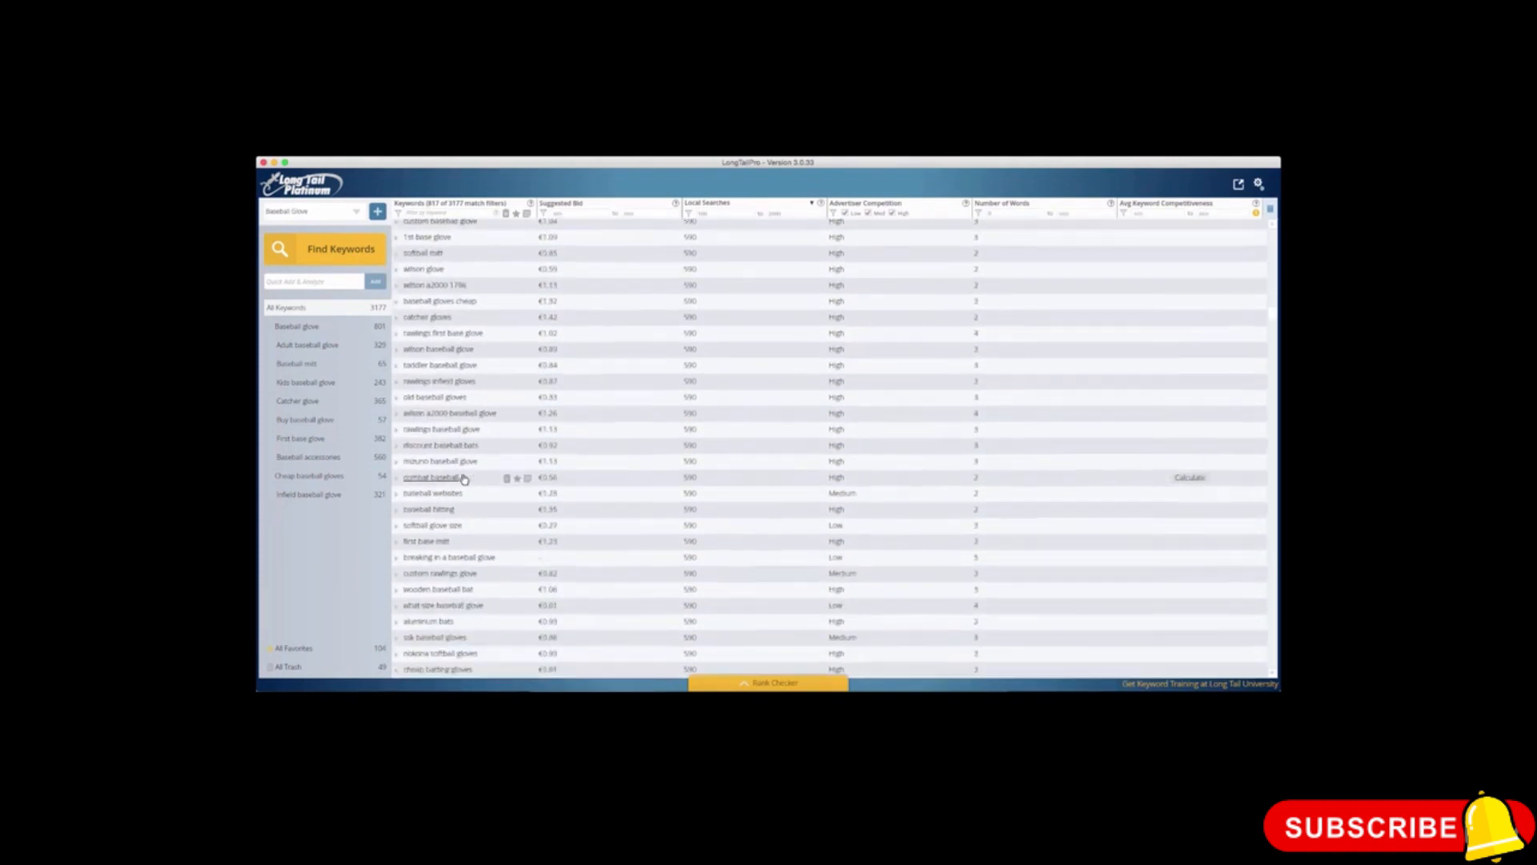
{"action": "scroll", "coordinate": [464, 479], "scroll_direction": "down", "scroll_amount": 5}
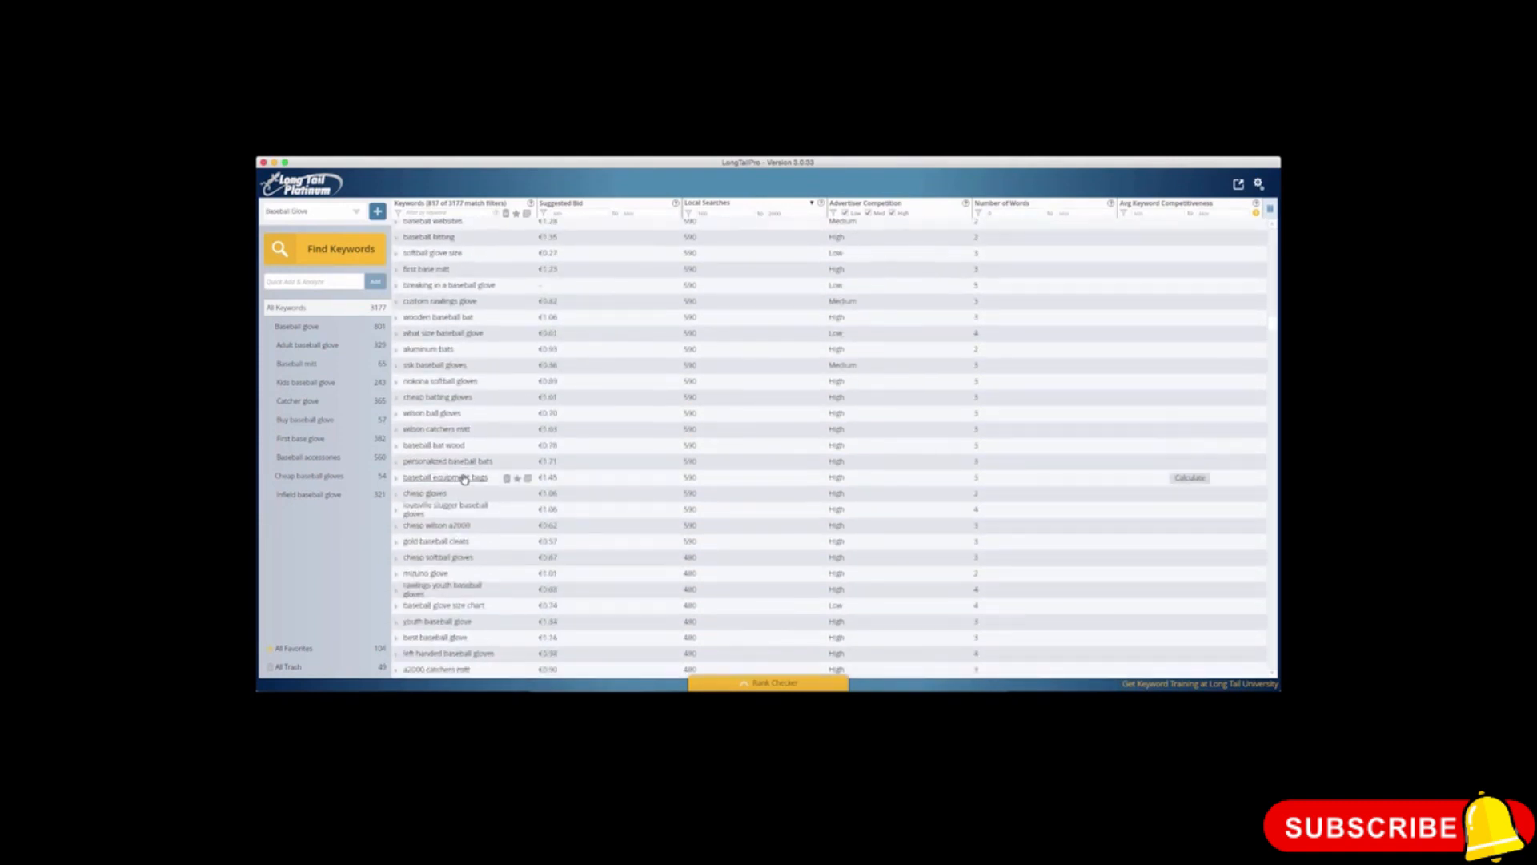
{"action": "scroll", "coordinate": [464, 479], "scroll_direction": "up", "scroll_amount": 10}
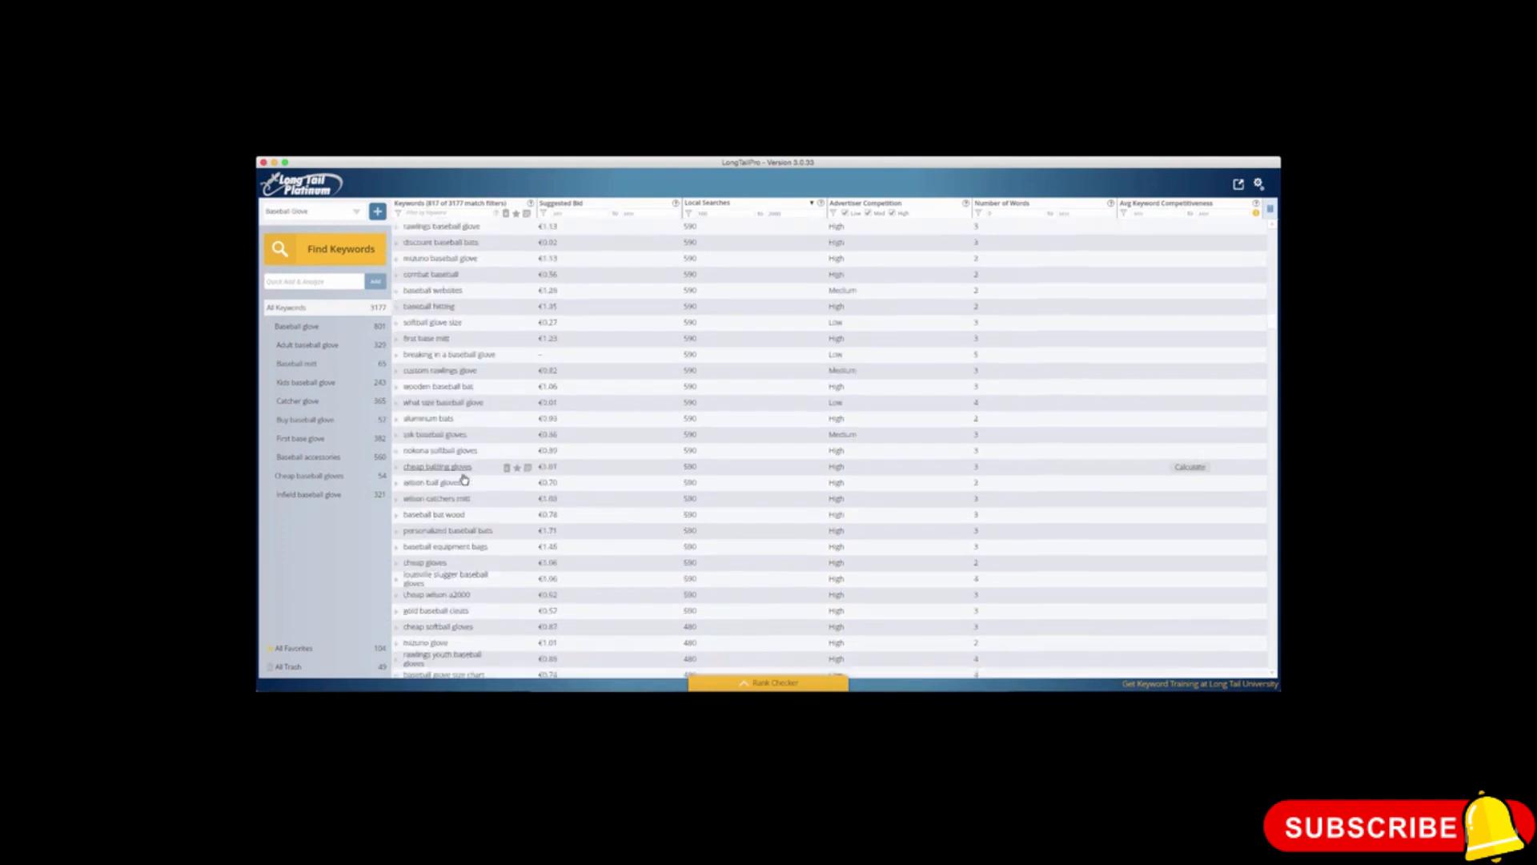
{"action": "scroll", "coordinate": [464, 479], "scroll_direction": "up", "scroll_amount": 5}
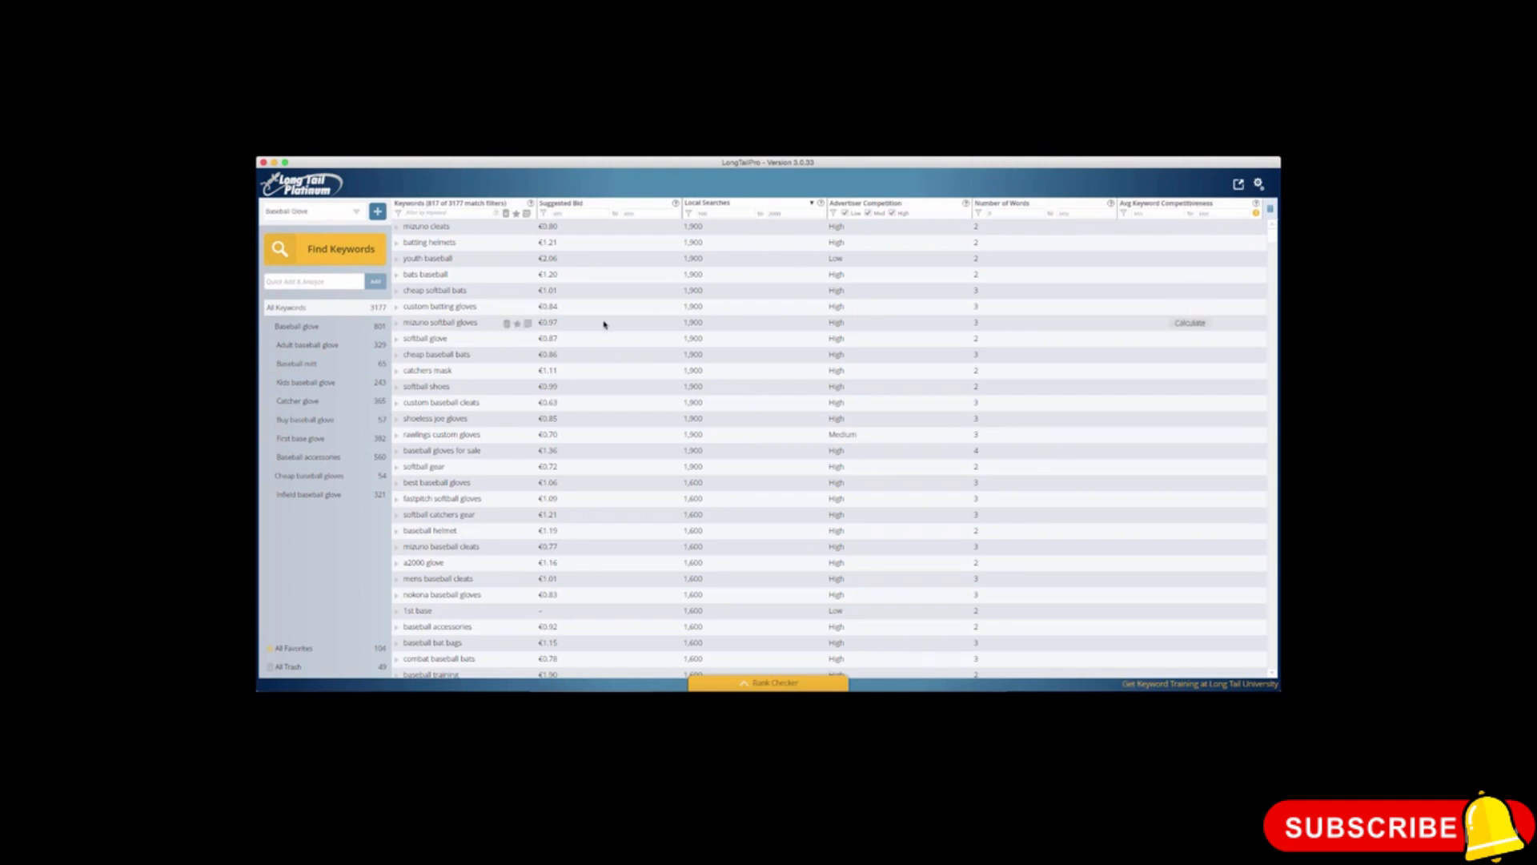
{"action": "scroll", "coordinate": [603, 322], "scroll_direction": "down", "scroll_amount": 3}
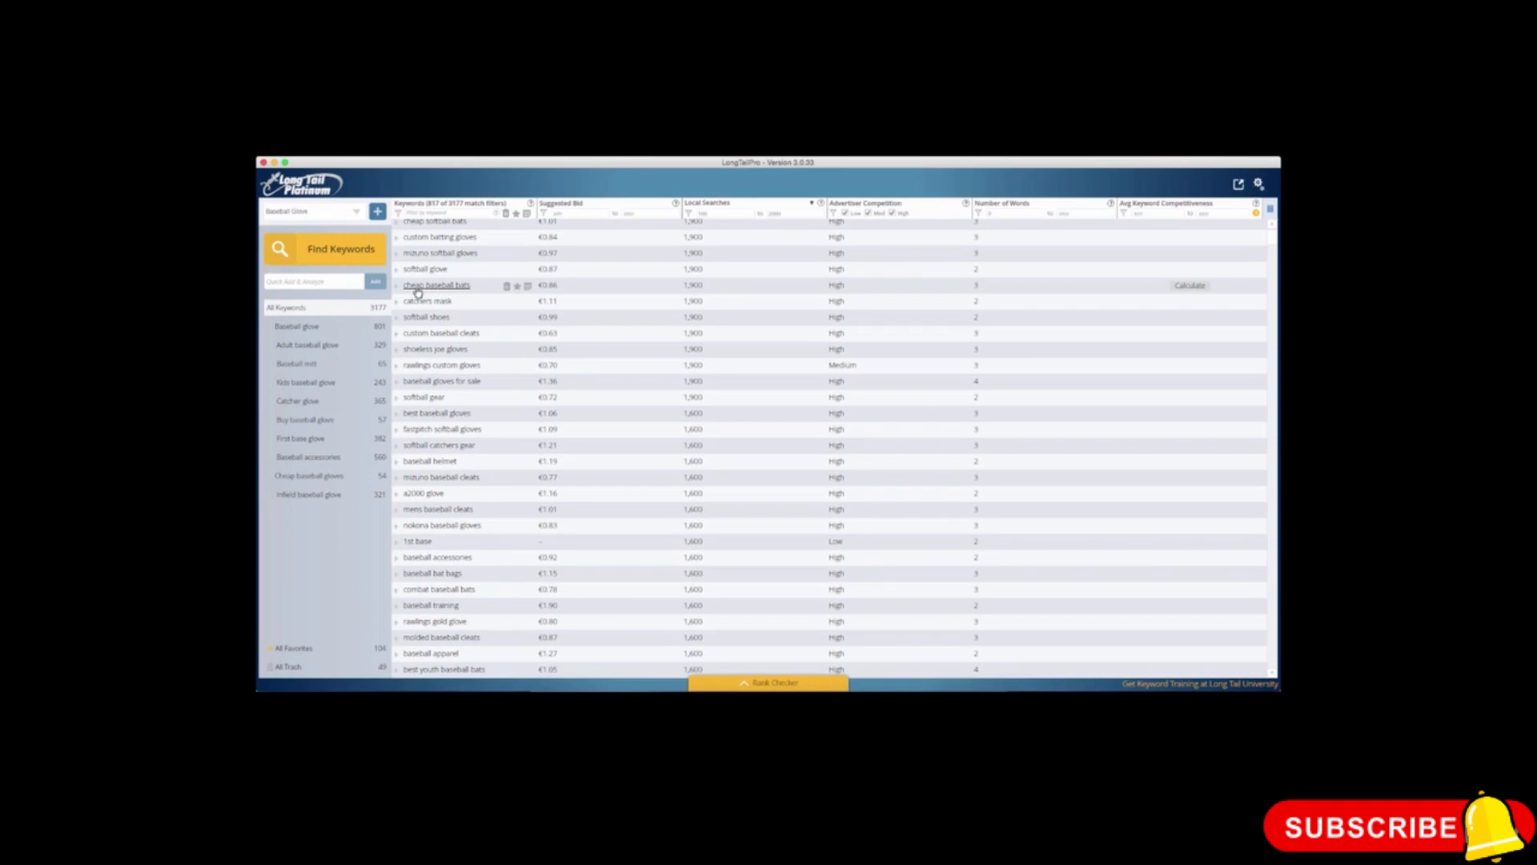
Step: Filter the keywords to exclude bats and softball and include only those containing glove
{"action": "left_click", "coordinate": [427, 213]}
{"action": "type", "text": "-bat"}
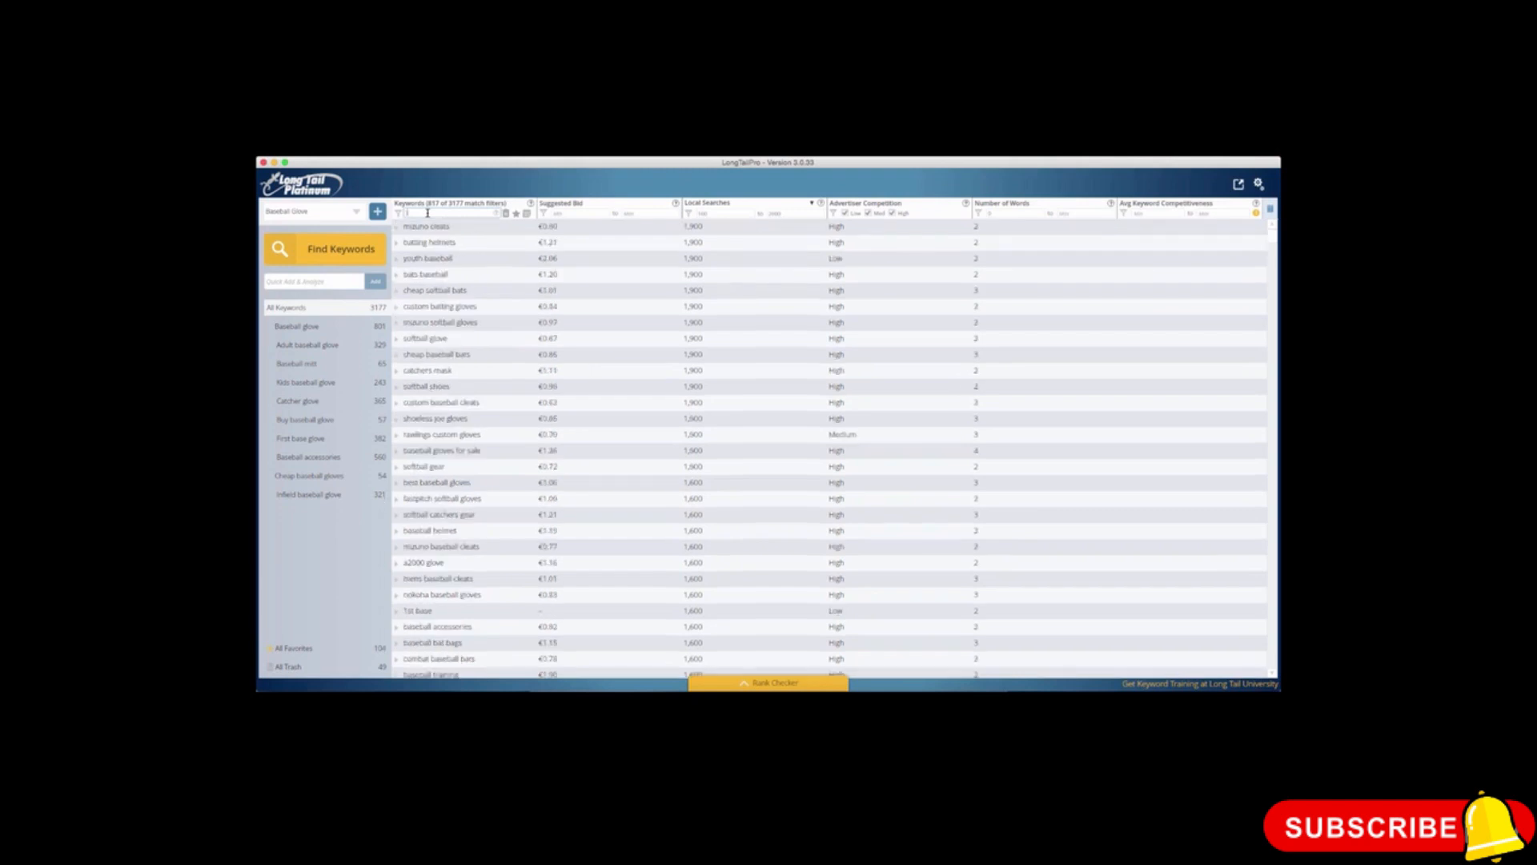
{"action": "type", "text": "s"}
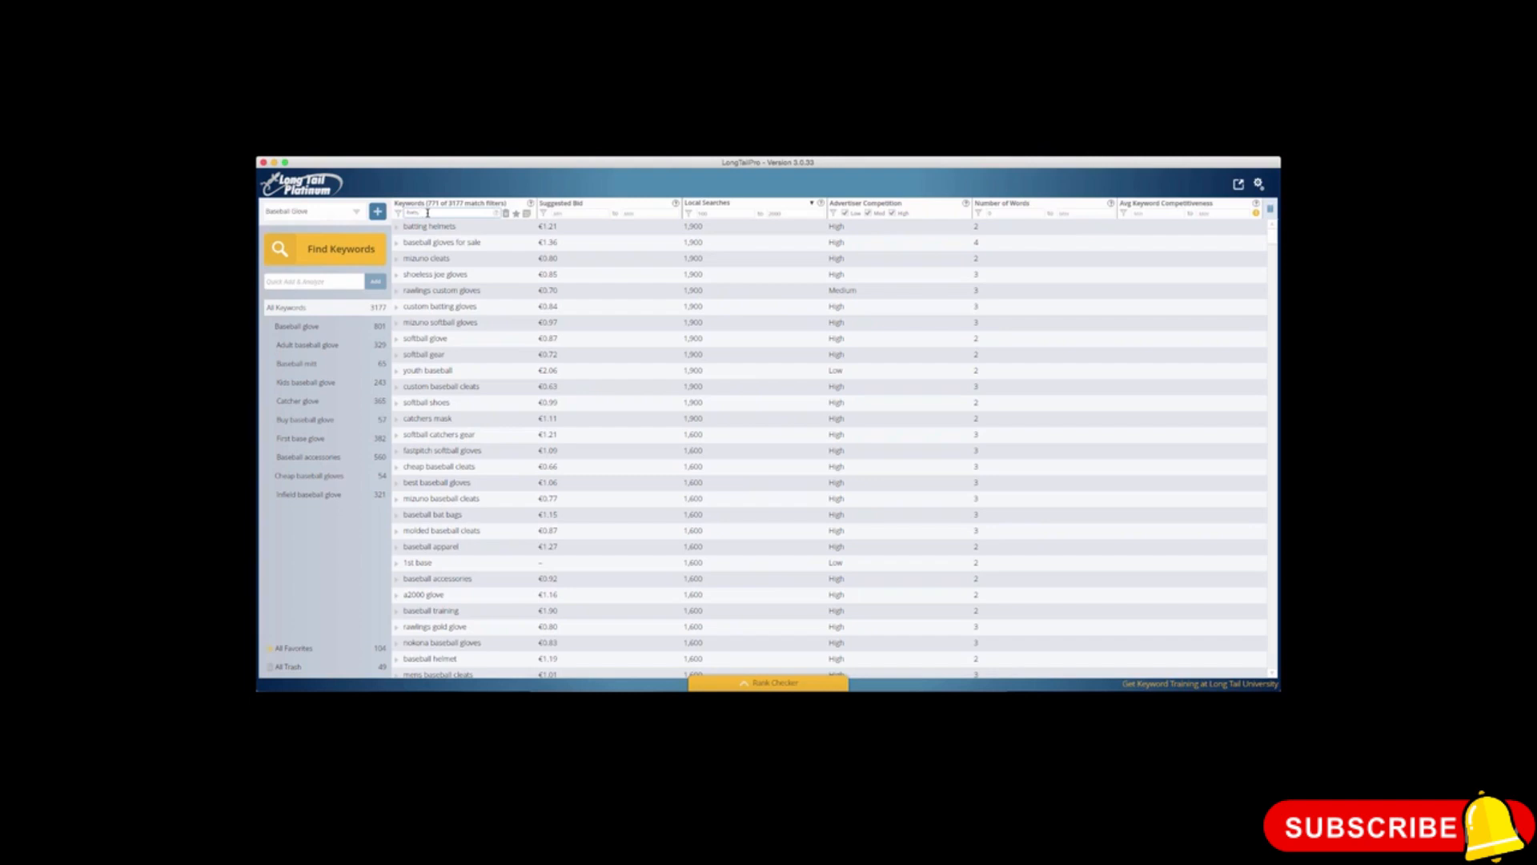
{"action": "type", "text": ", -softball"}
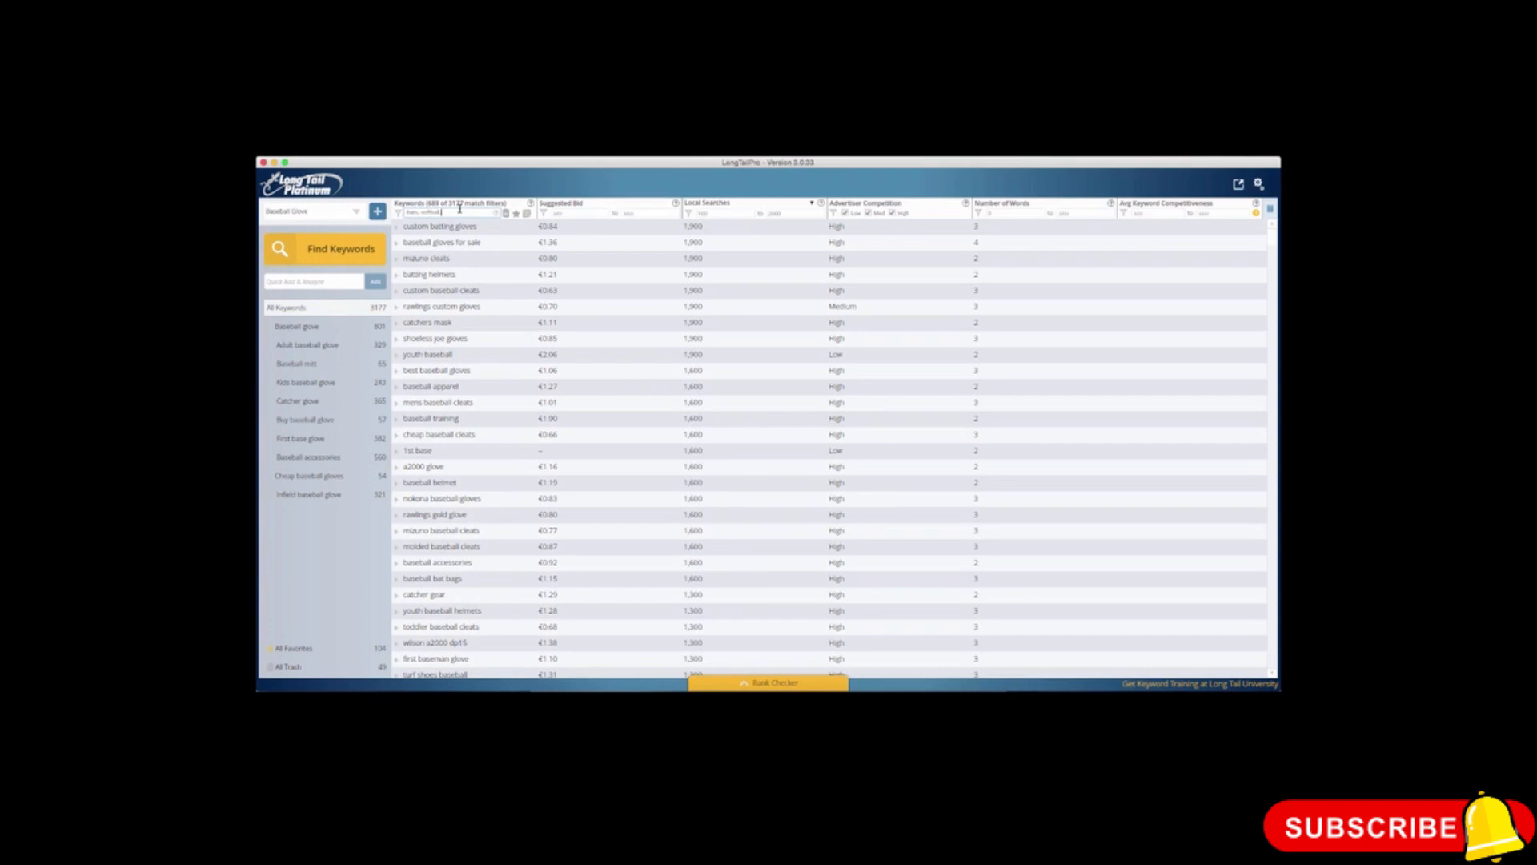
{"action": "type", "text": "glove"}
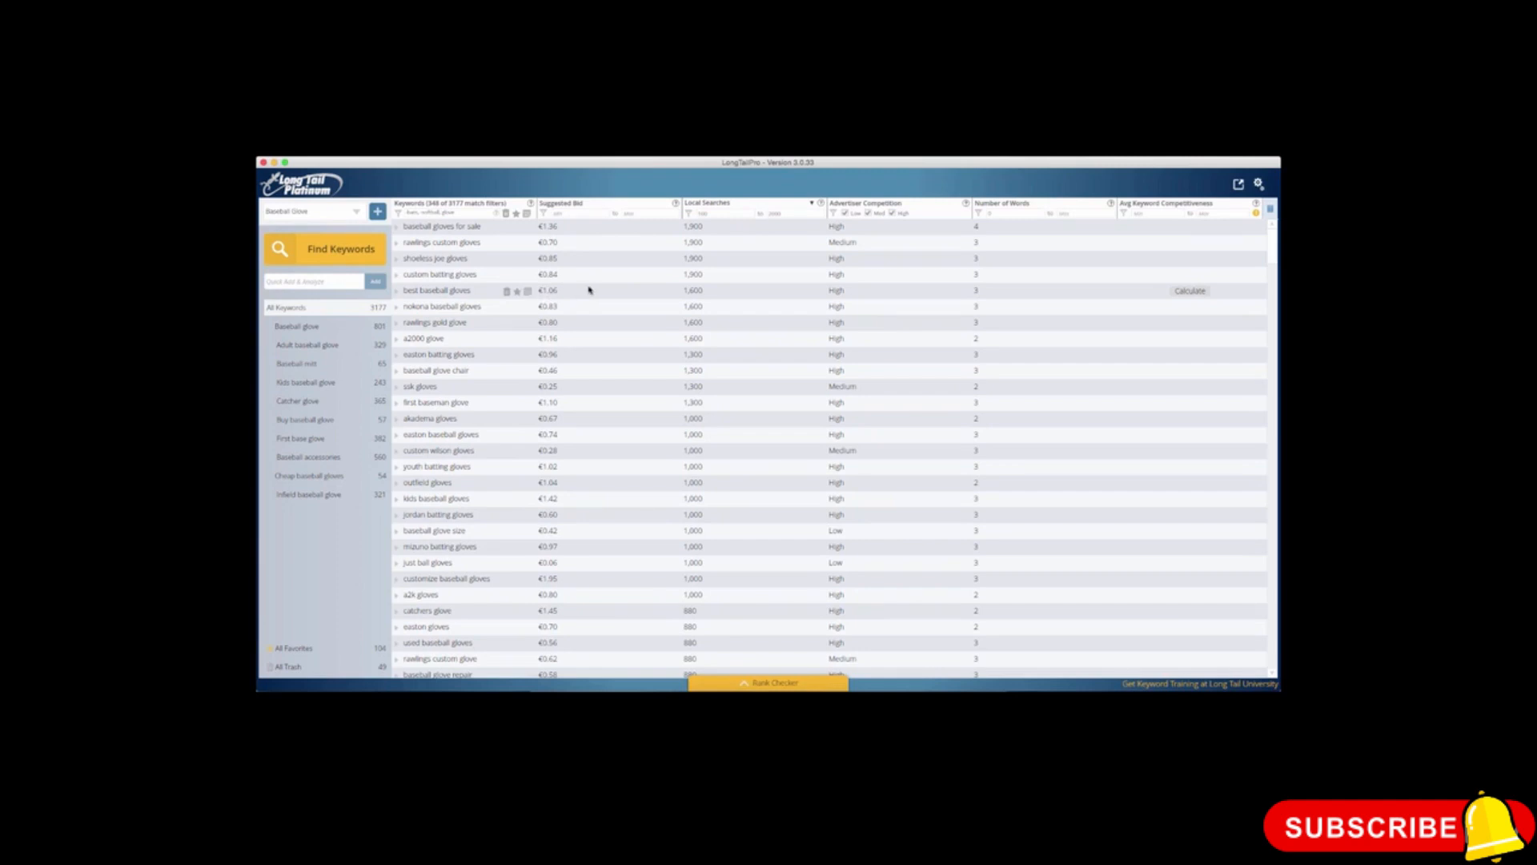
Step: Calculate the competitiveness of "best baseball gloves" and examine its ranking pages' keyword competitiveness, page authority and page links
{"action": "left_click", "coordinate": [417, 293]}
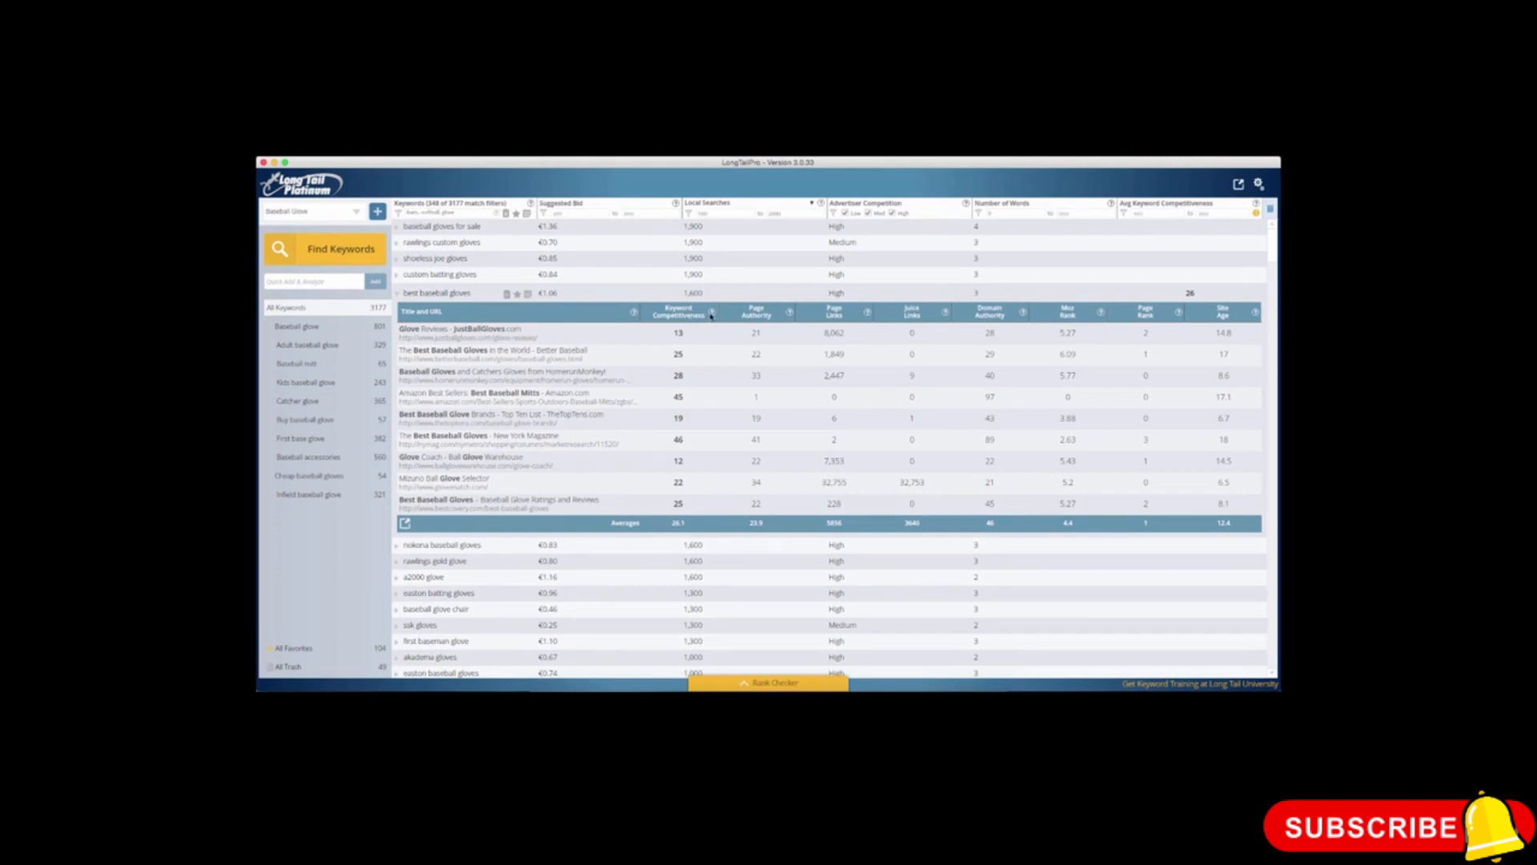
{"action": "mouse_move", "coordinate": [712, 314]}
{"action": "mouse_move", "coordinate": [790, 316]}
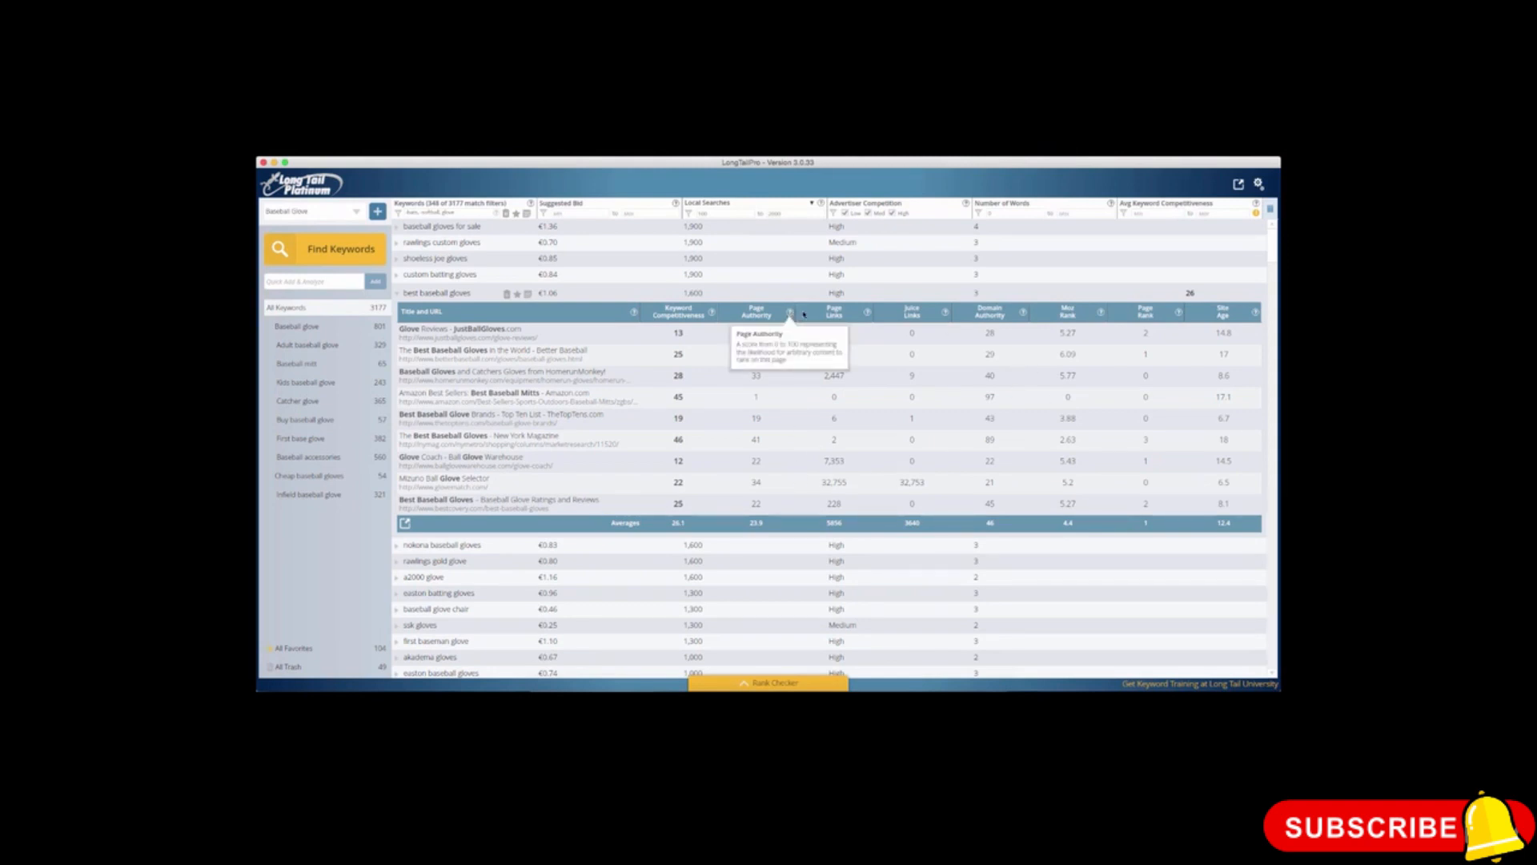
{"action": "mouse_move", "coordinate": [868, 315]}
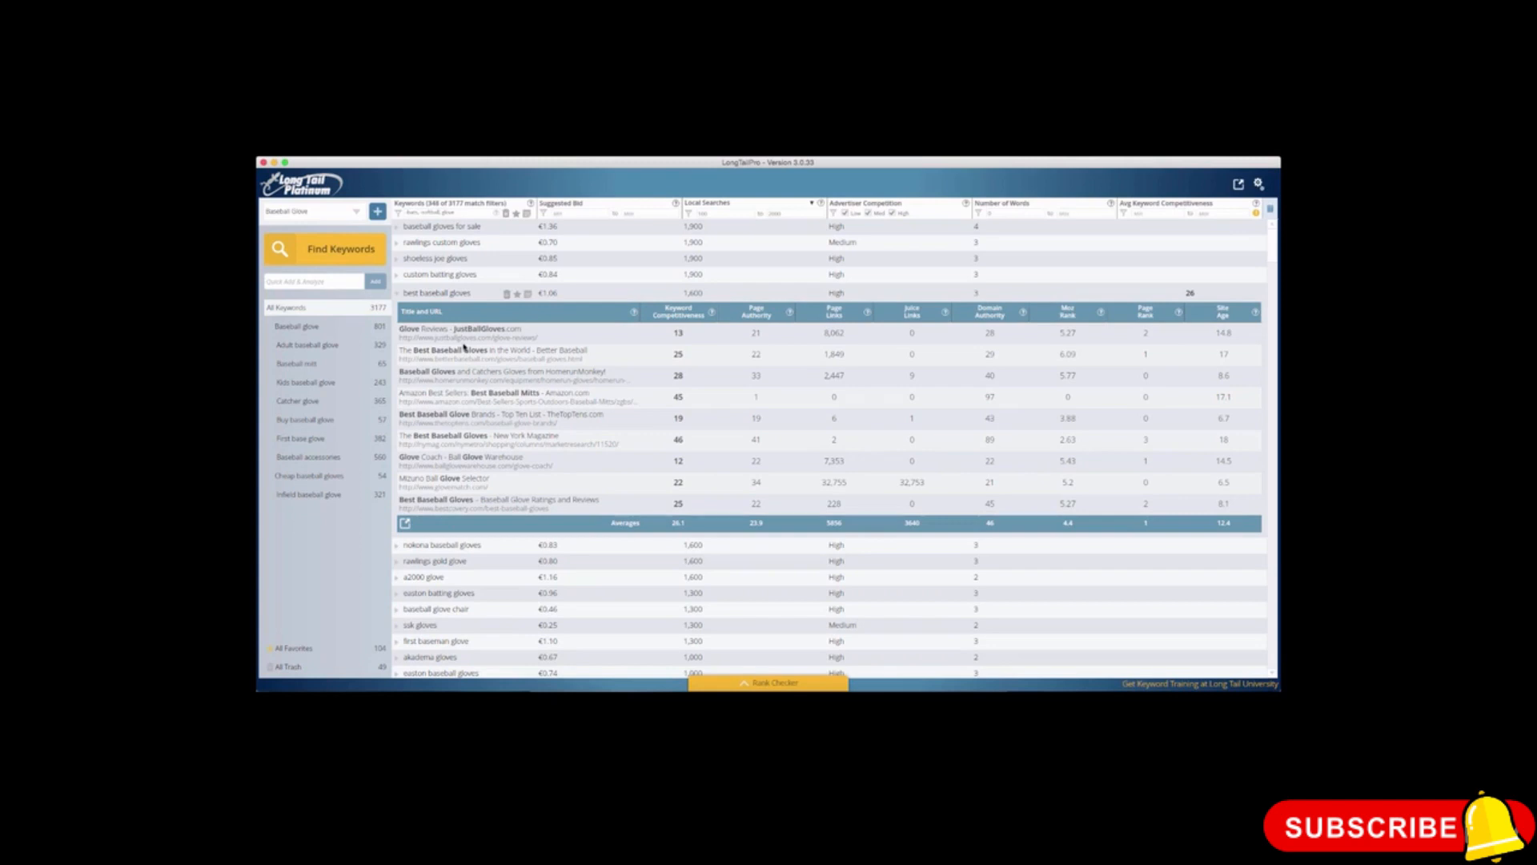
{"action": "left_click", "coordinate": [433, 294]}
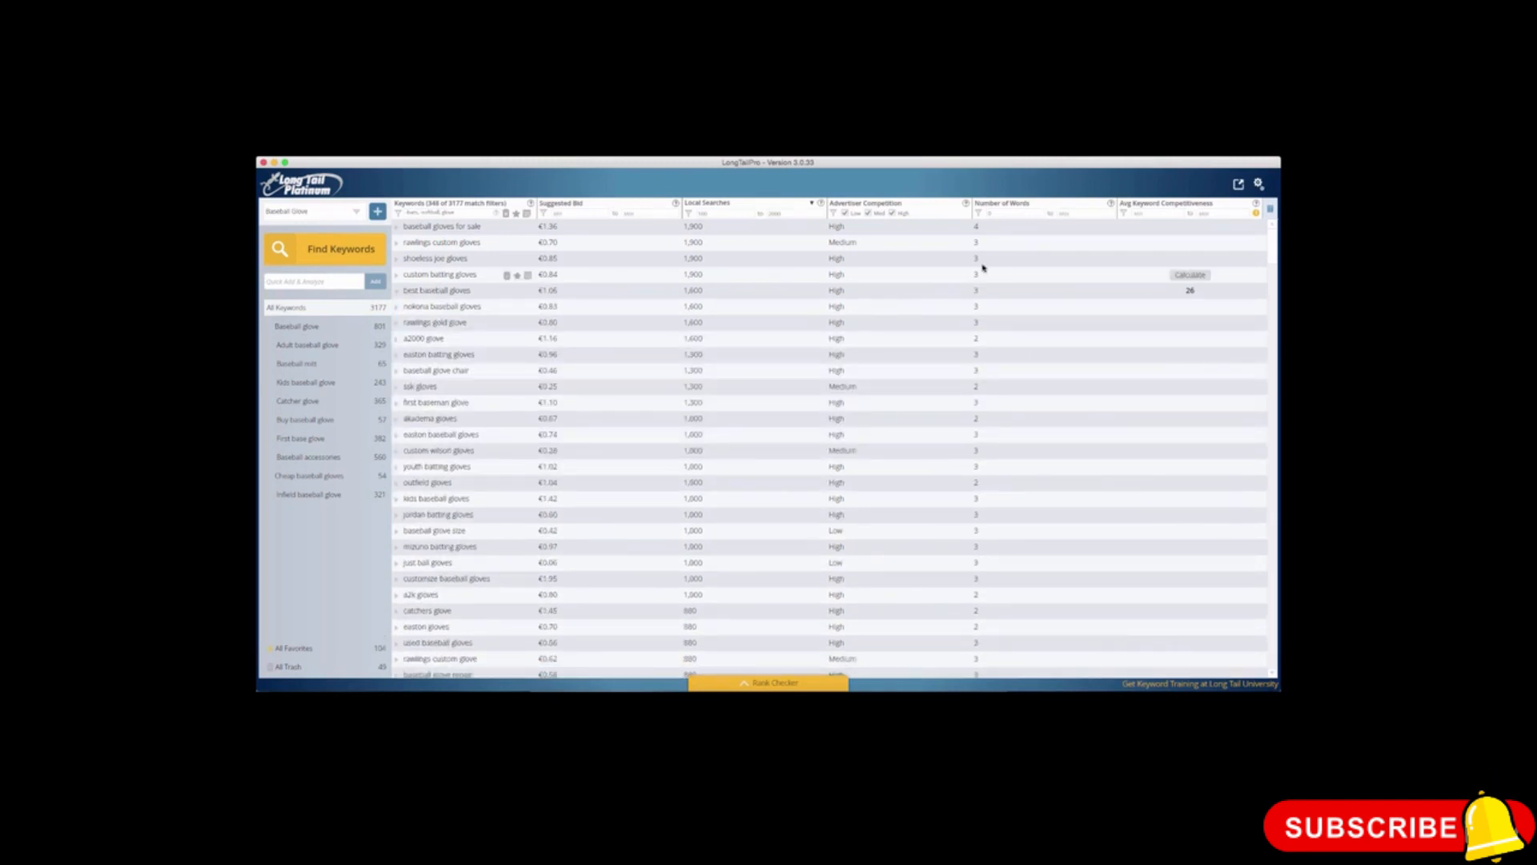
Step: Review the ranking pages for "best baseball gloves" again and calculate the competitiveness of "outfield gloves"
{"action": "left_click", "coordinate": [1190, 292]}
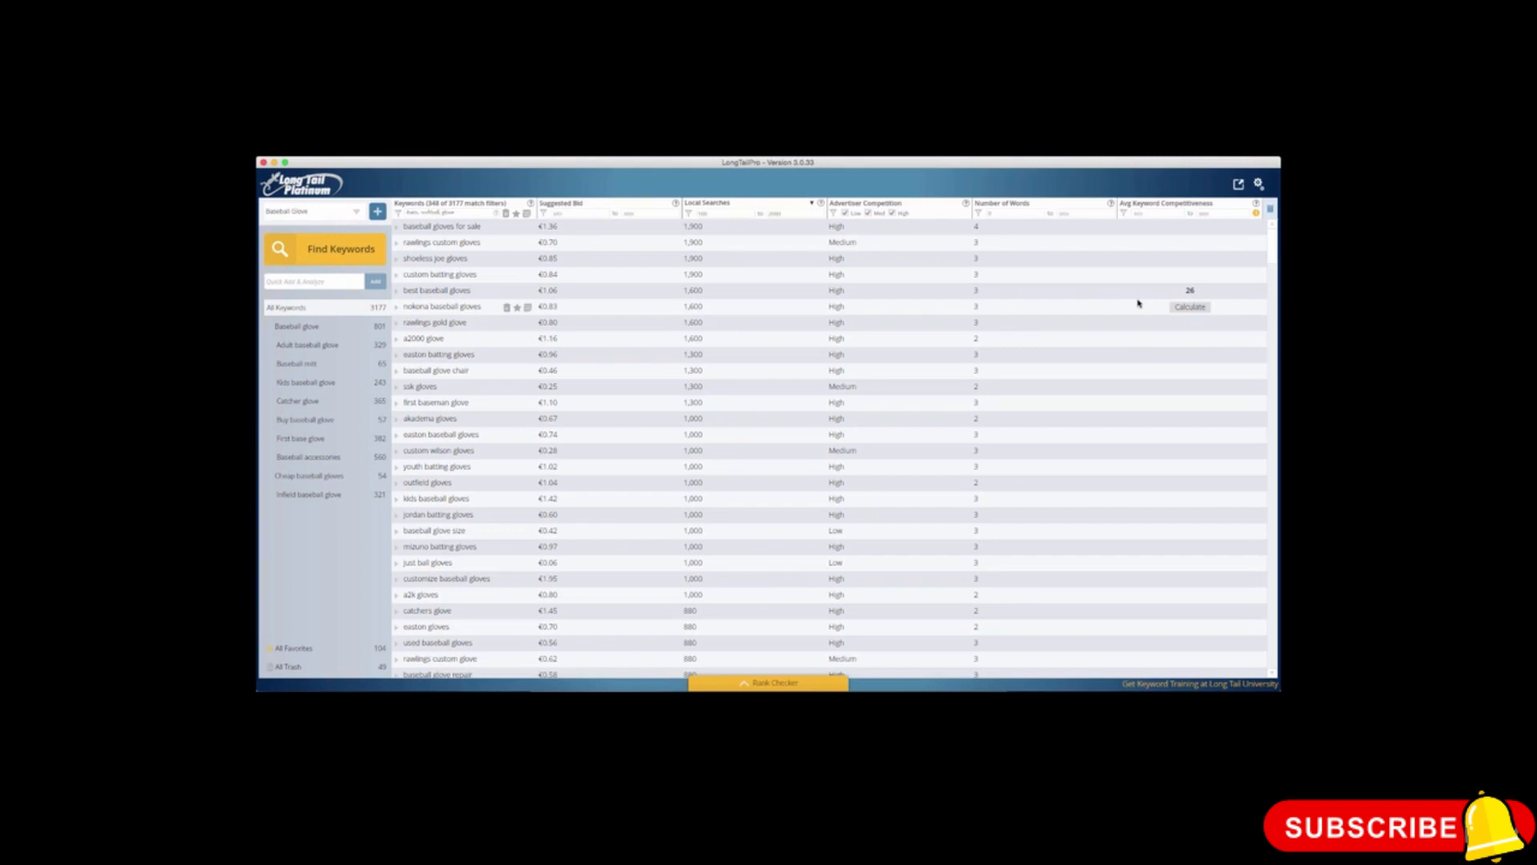
{"action": "left_click", "coordinate": [430, 293]}
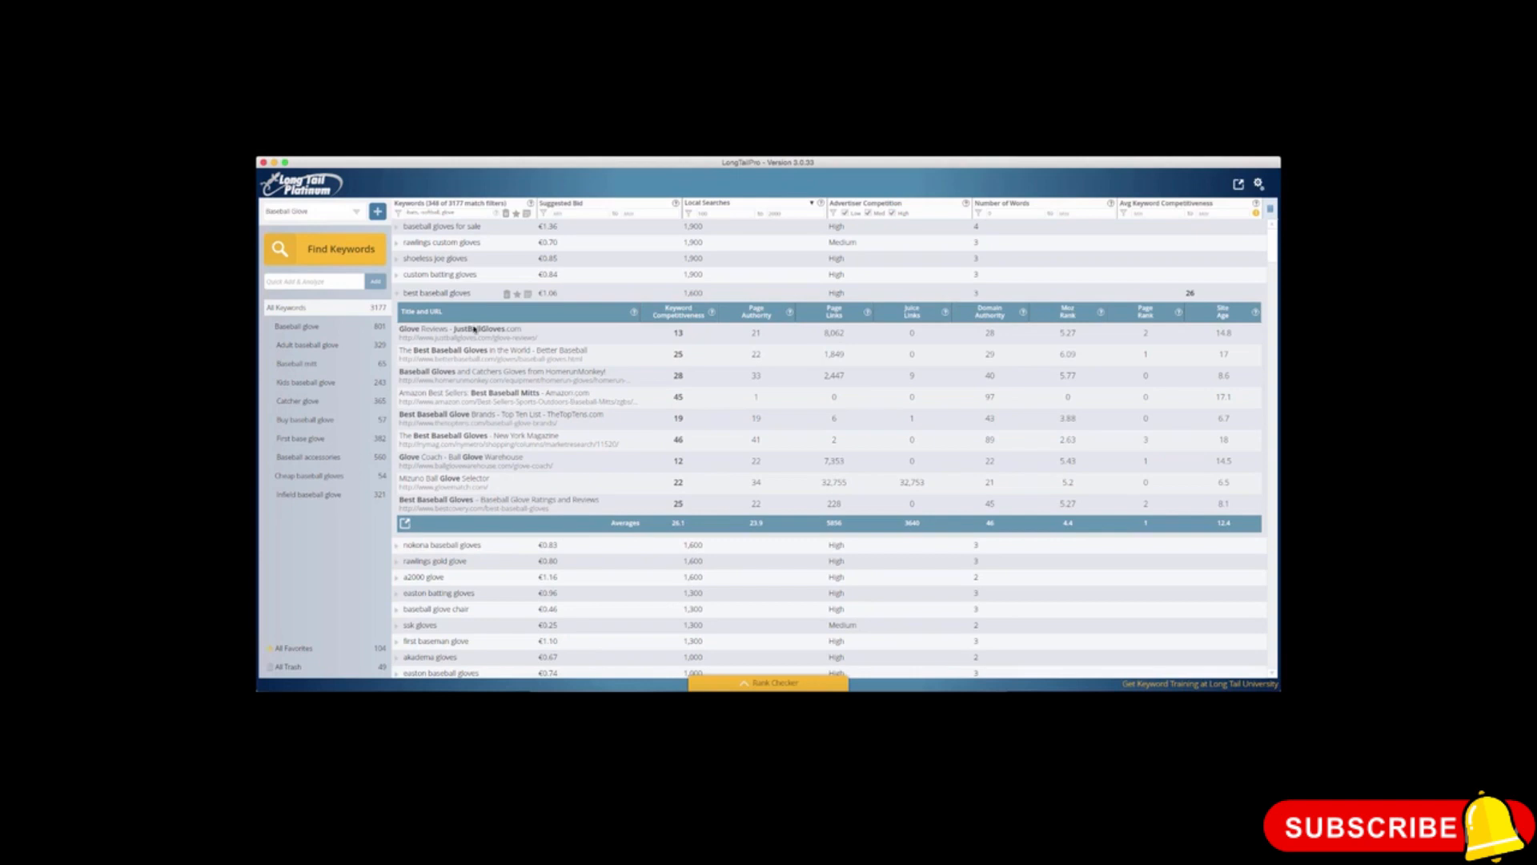
{"action": "left_click", "coordinate": [446, 293]}
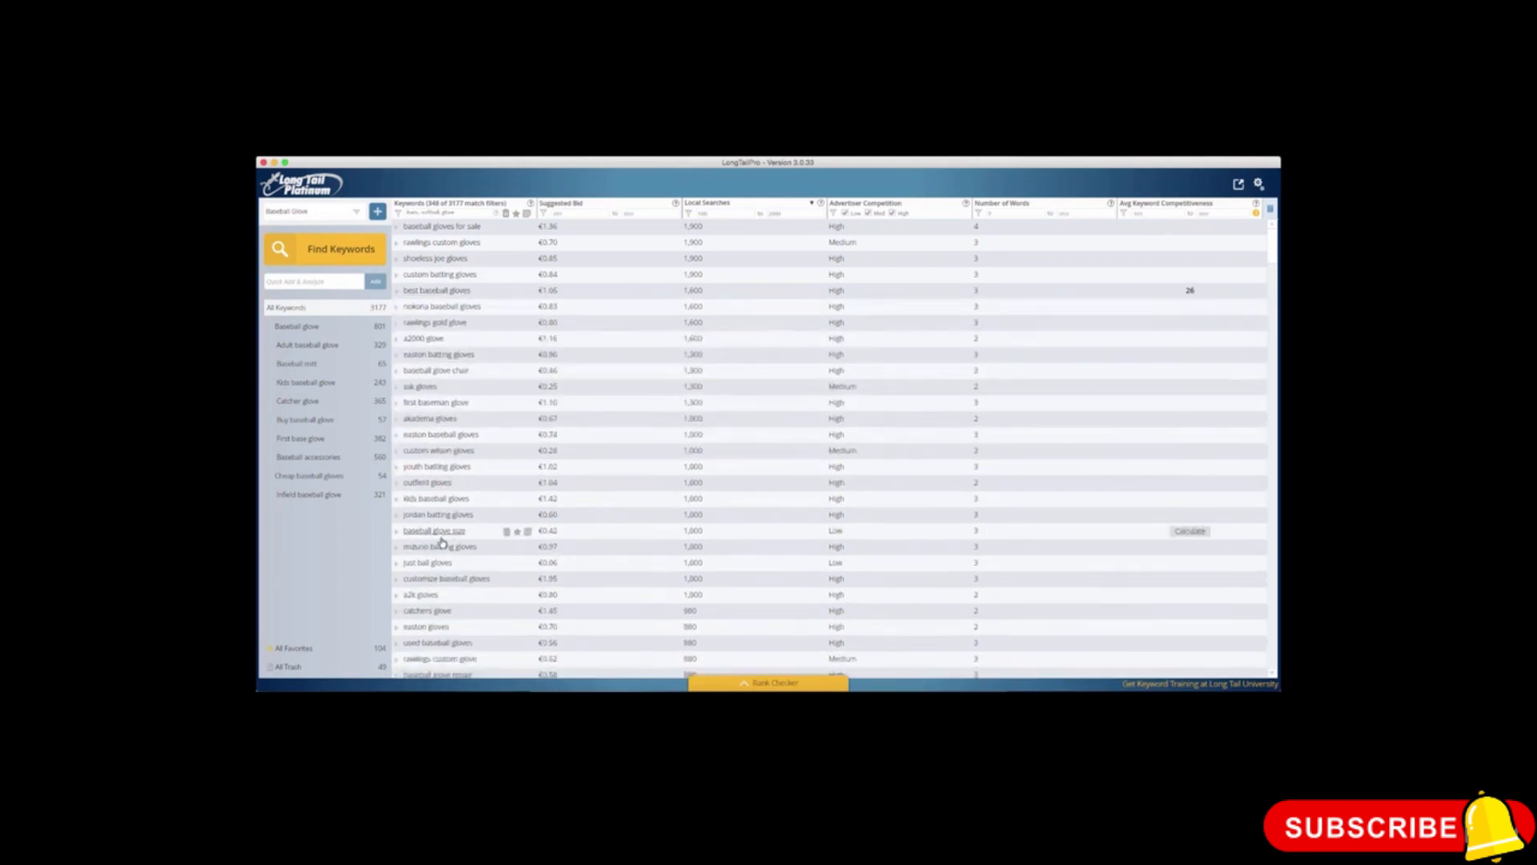
{"action": "left_click", "coordinate": [437, 484]}
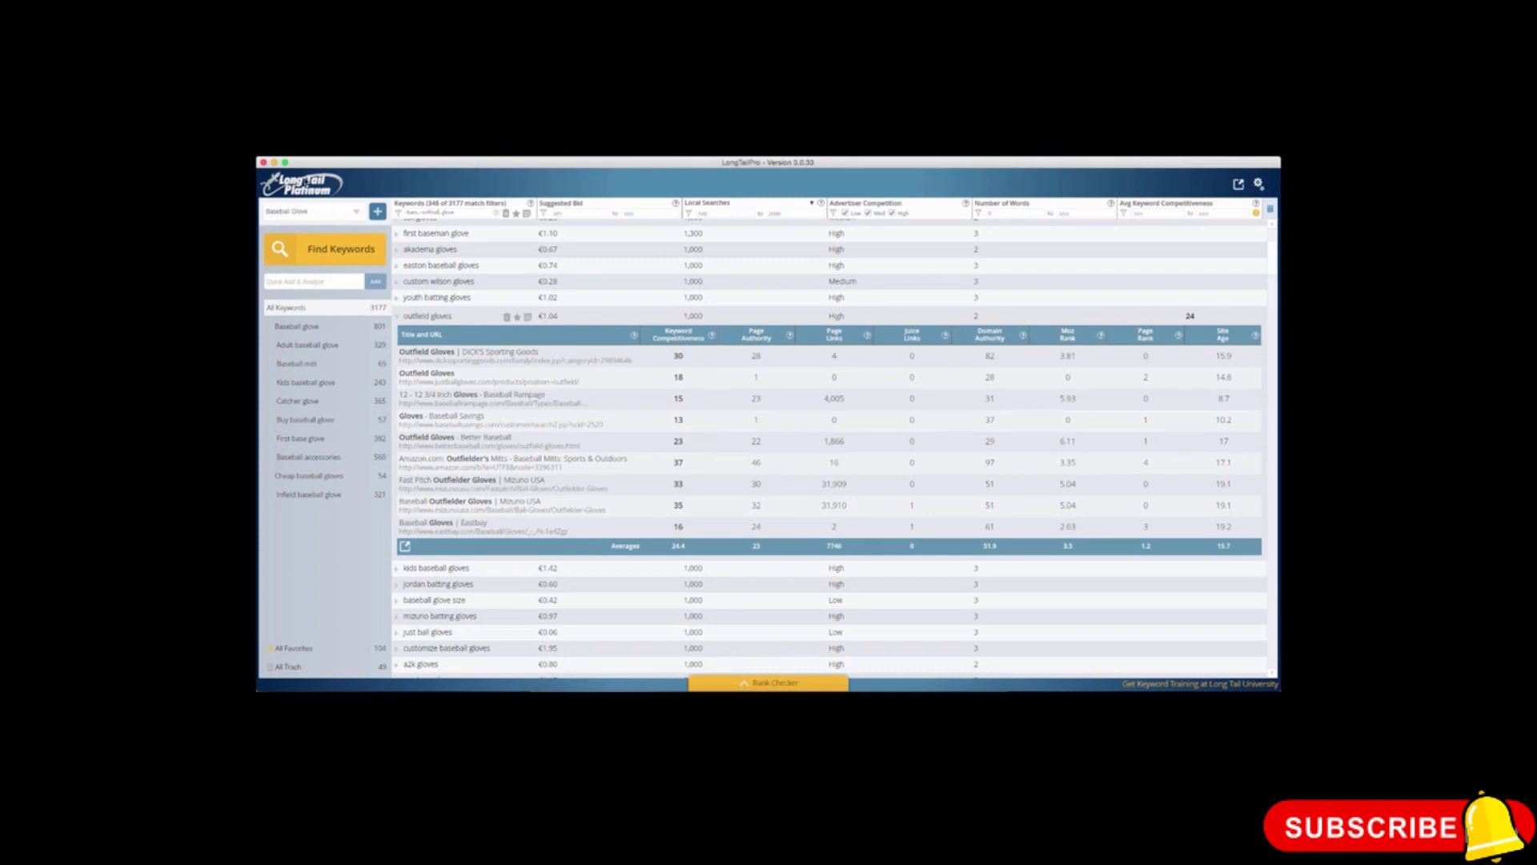
{"action": "left_click", "coordinate": [395, 314]}
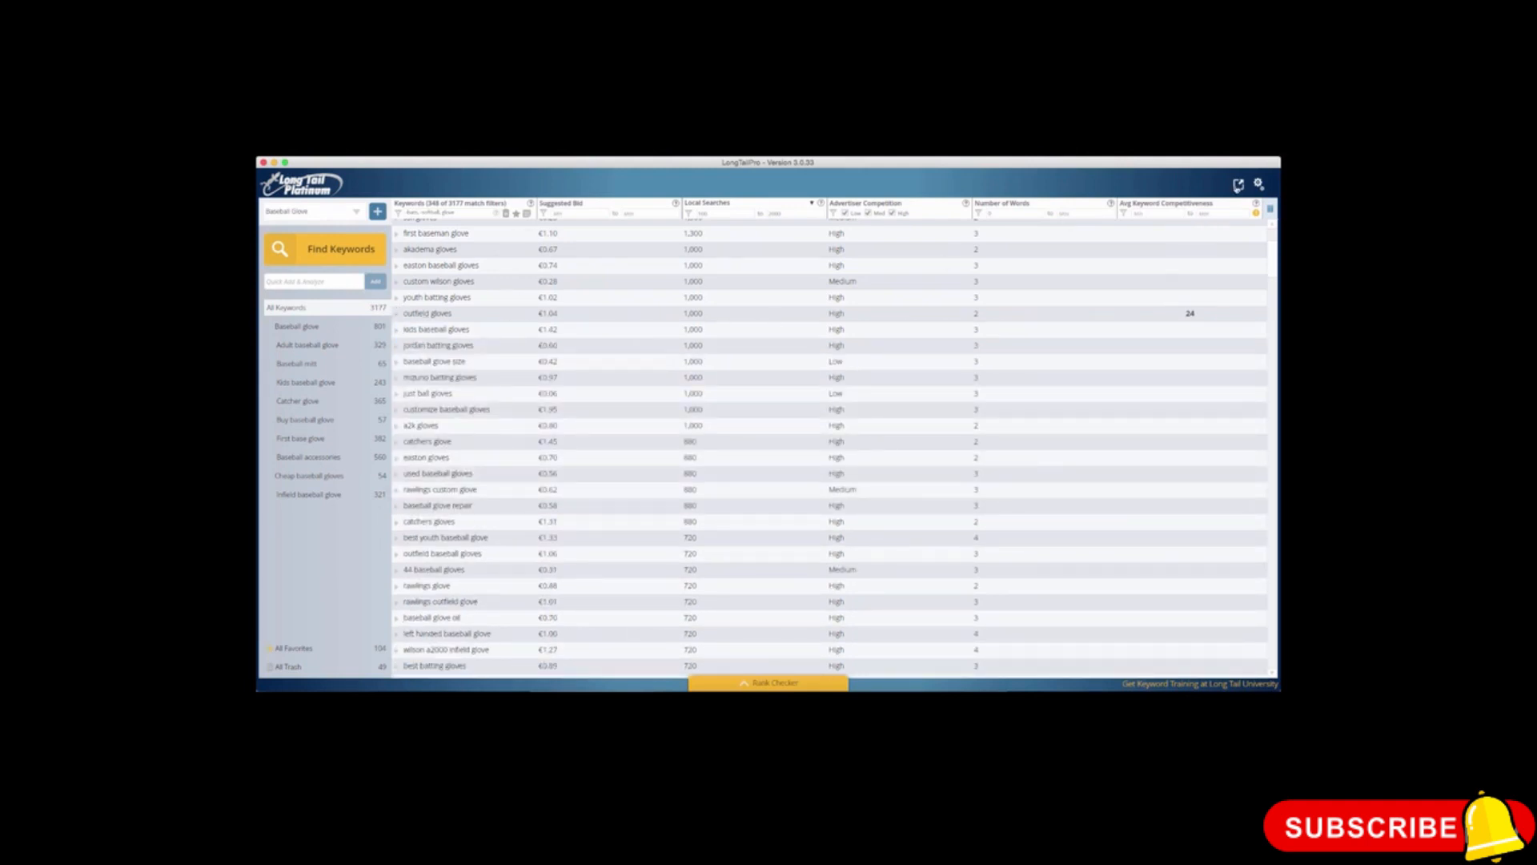
Step: Export the filtered glove keywords to the Desktop as Baseball Glove.csv
{"action": "left_click", "coordinate": [1238, 185]}
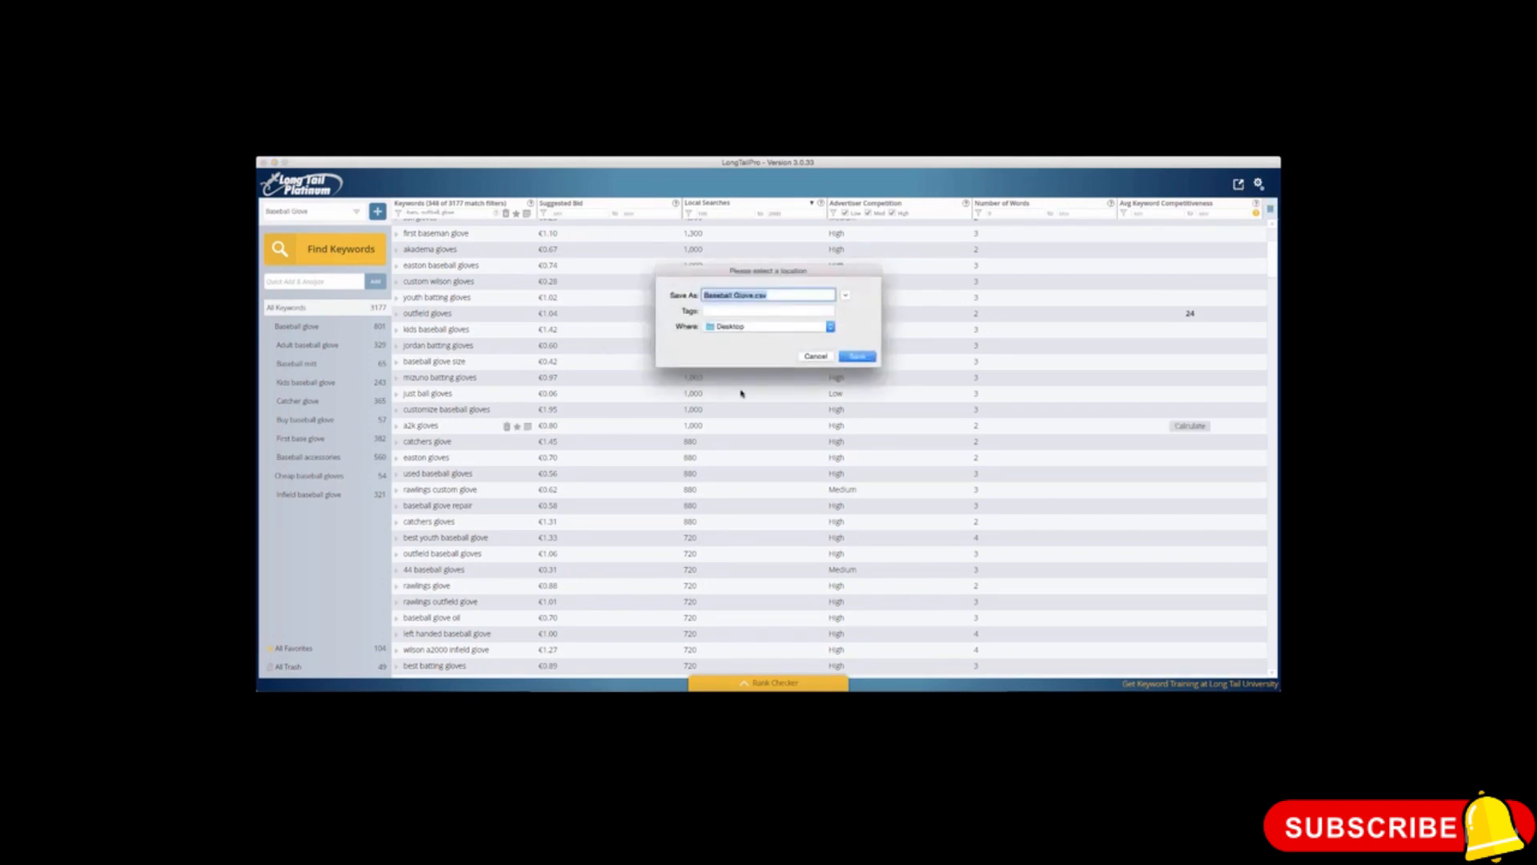
{"action": "left_click", "coordinate": [817, 357]}
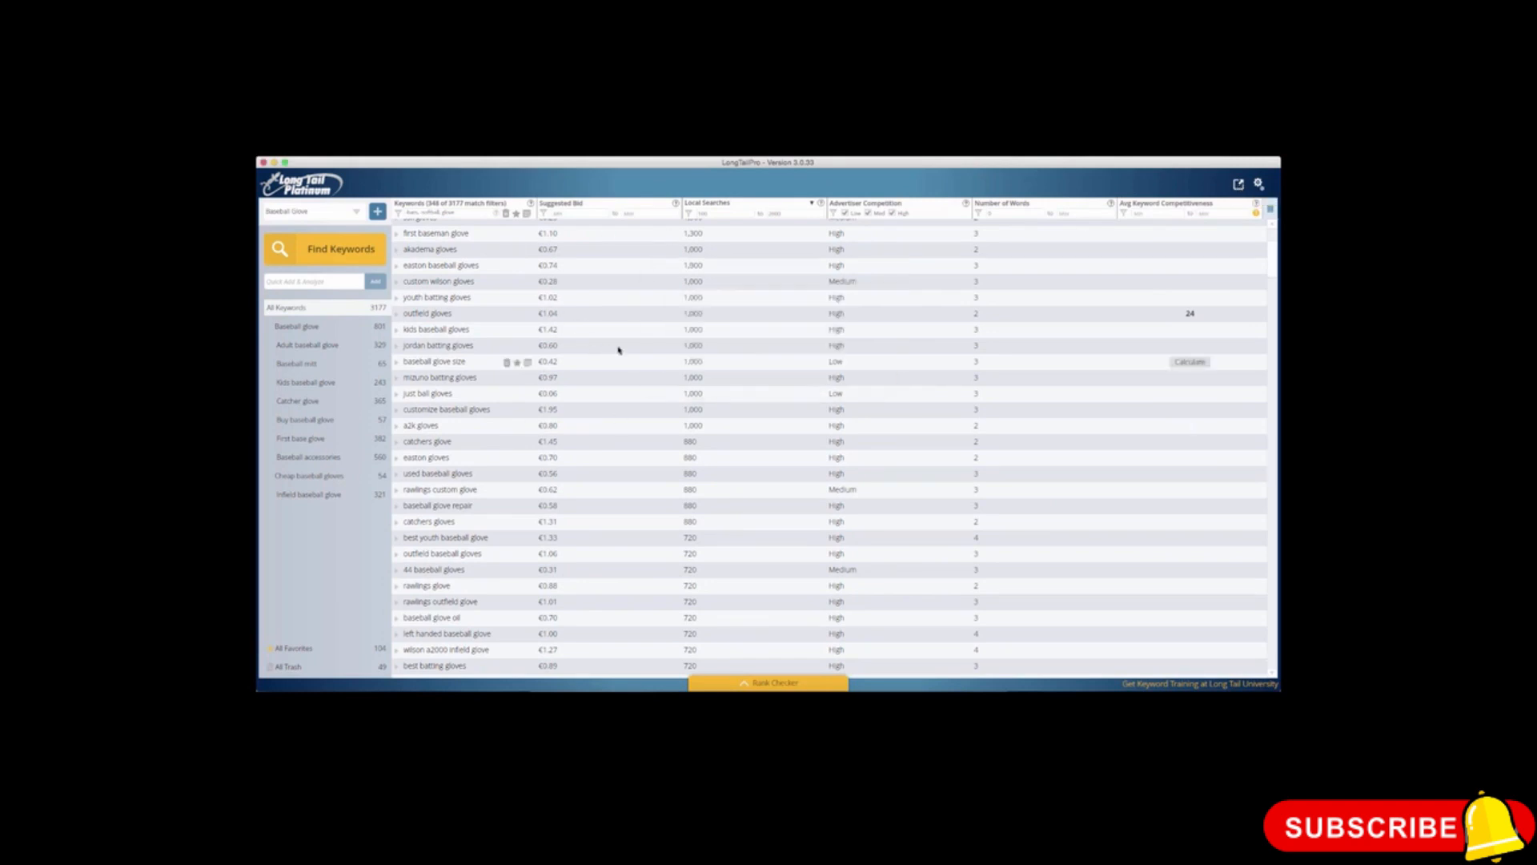
{"action": "left_click", "coordinate": [457, 213]}
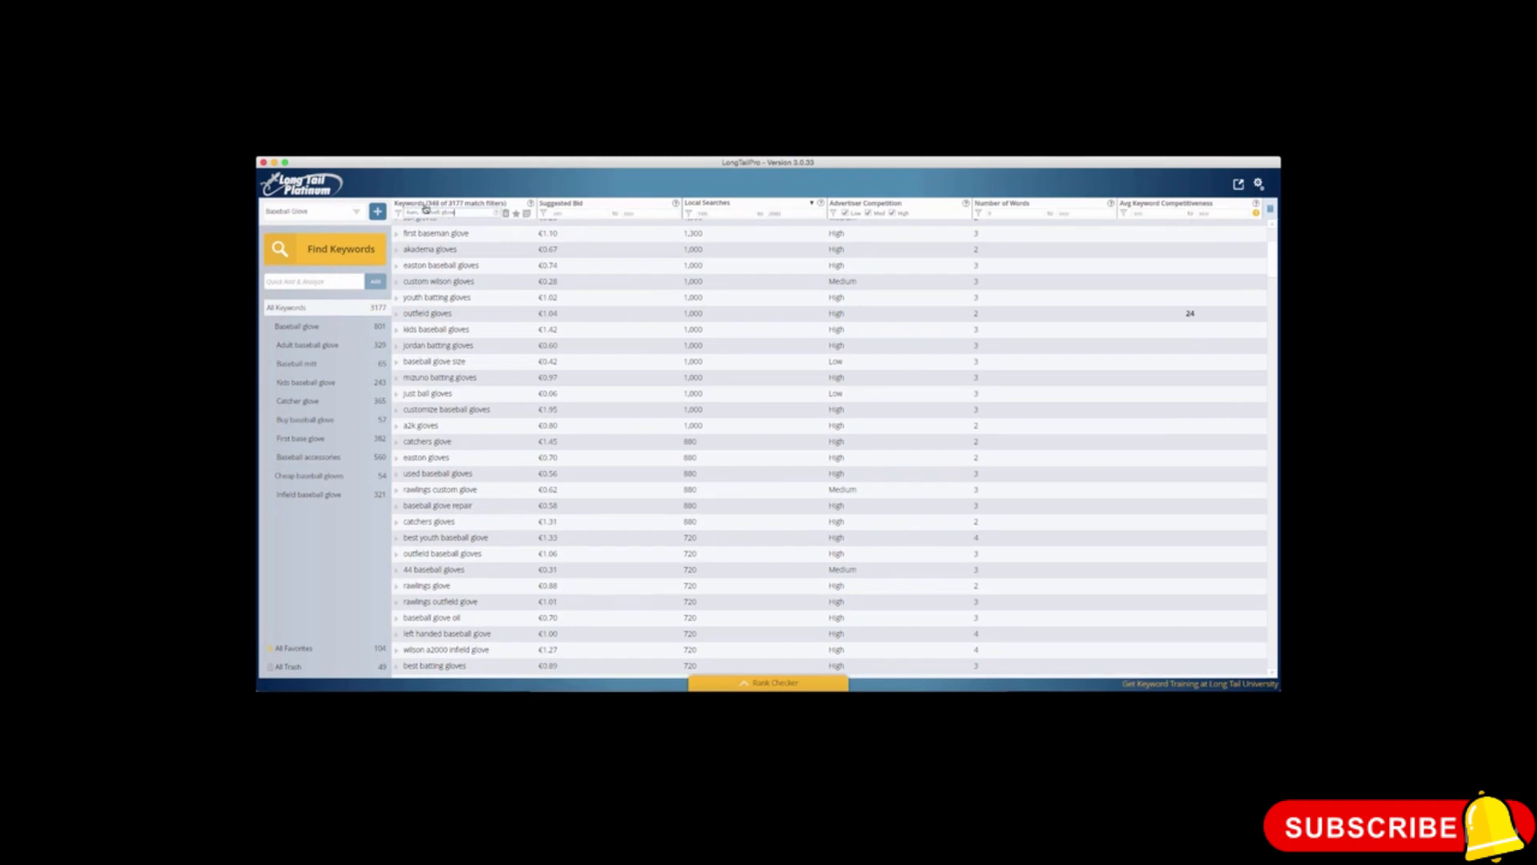
{"action": "left_click", "coordinate": [1239, 184]}
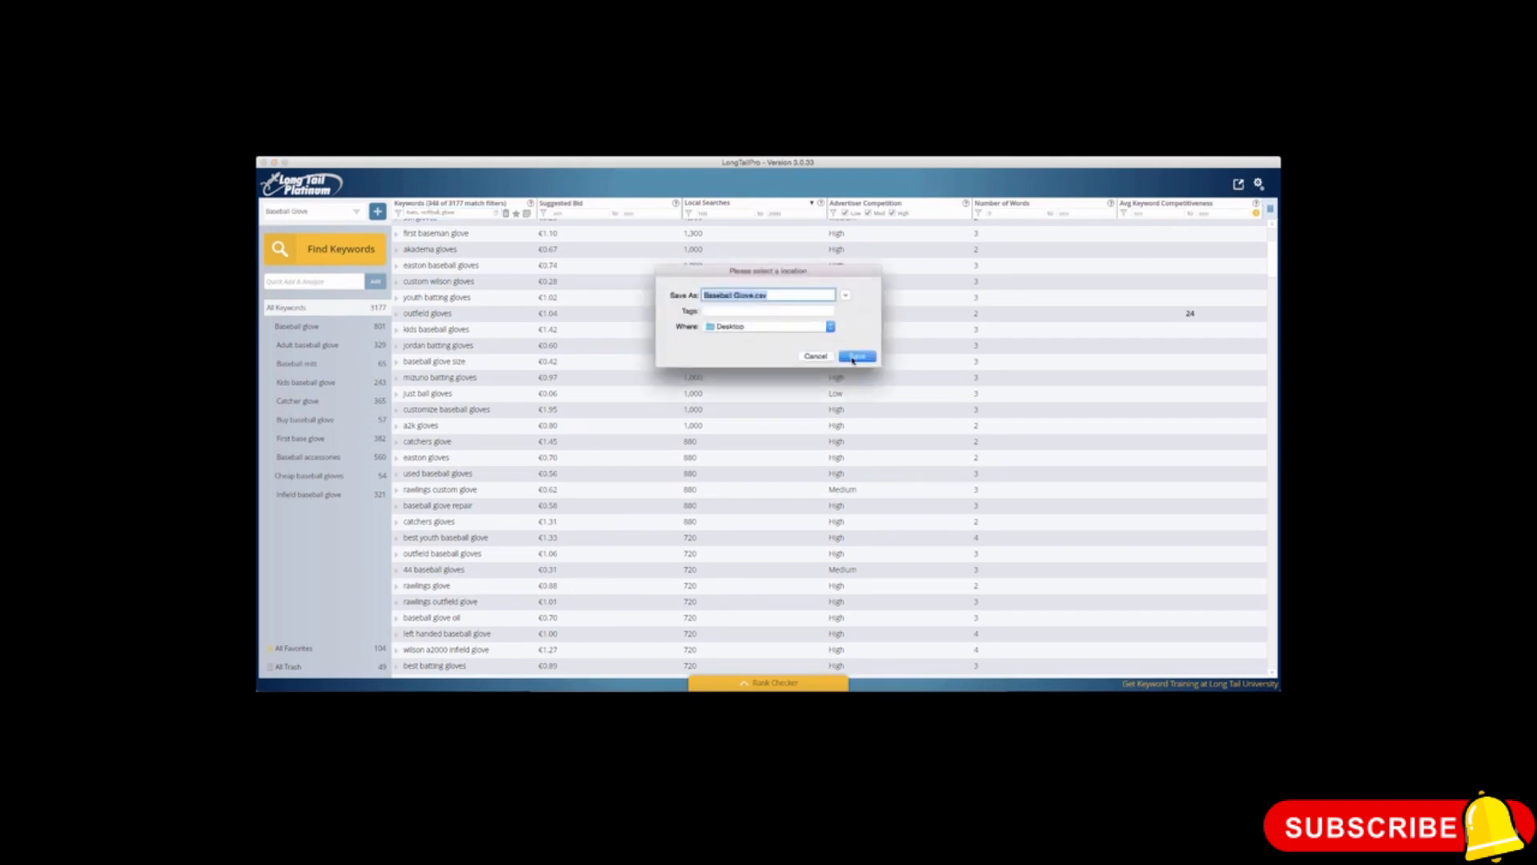
{"action": "left_click", "coordinate": [855, 357]}
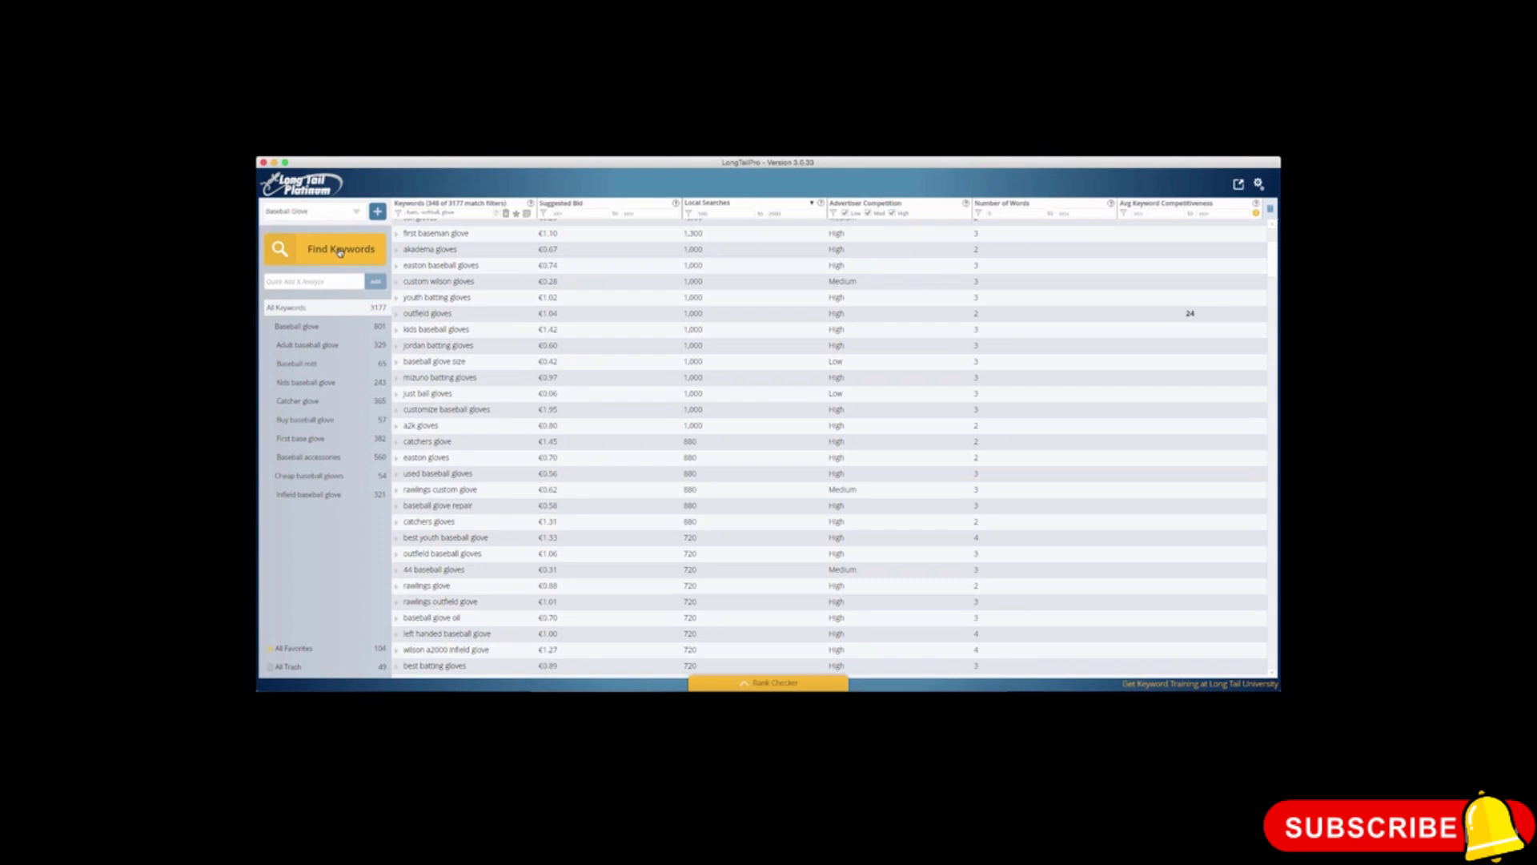
Step: Filter the keywords to a minimum of 200 local searches and export them to the Desktop as Baseball Glove 197.csv
{"action": "scroll", "coordinate": [413, 229], "scroll_direction": "up", "scroll_amount": 3}
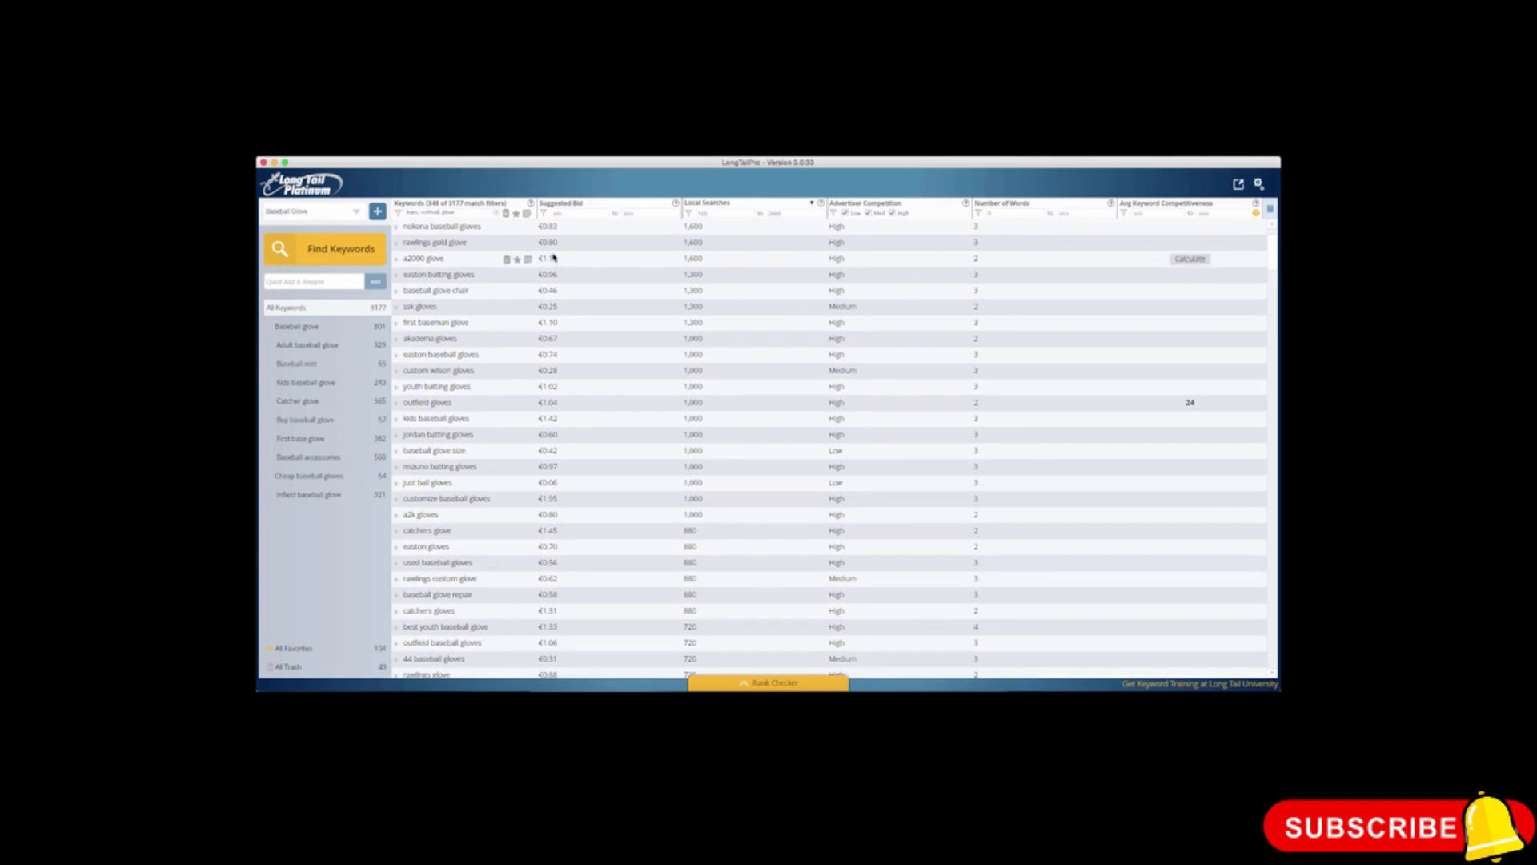
{"action": "left_click", "coordinate": [695, 212]}
{"action": "type", "text": "200"}
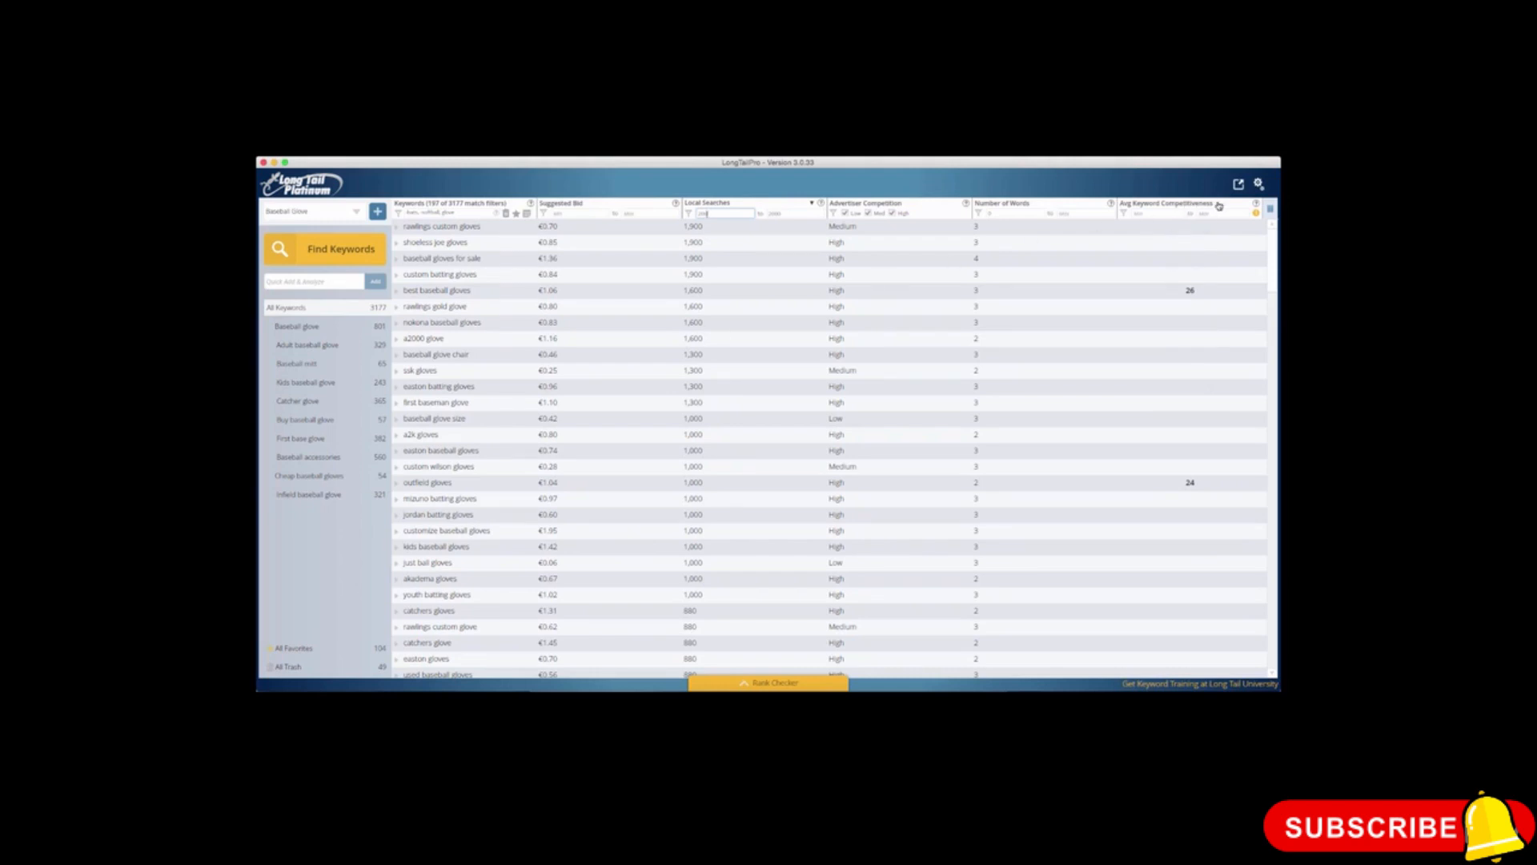
{"action": "left_click", "coordinate": [1238, 185]}
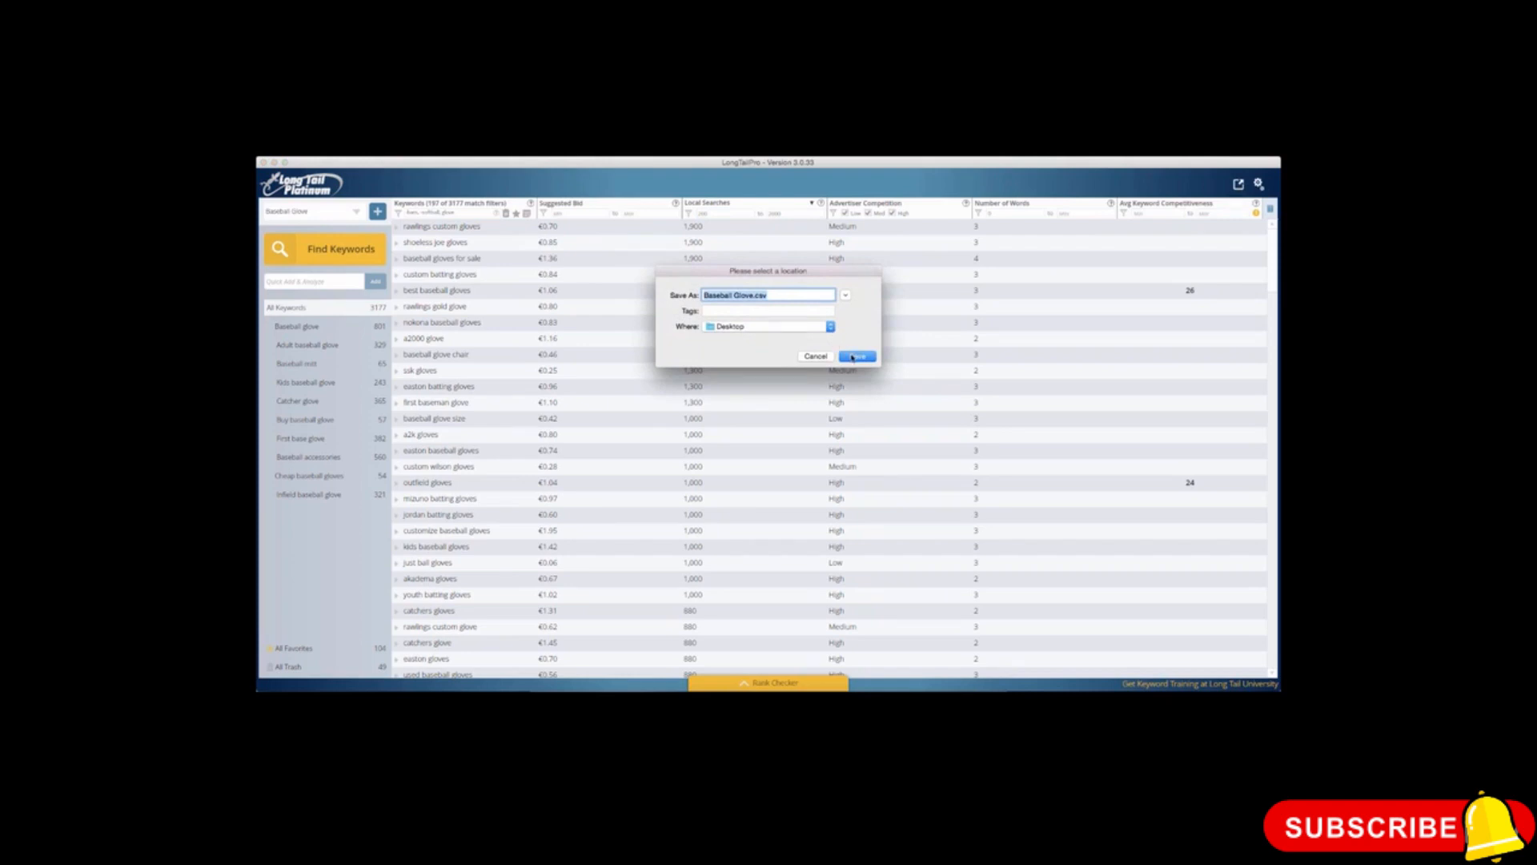
{"action": "left_click", "coordinate": [753, 295]}
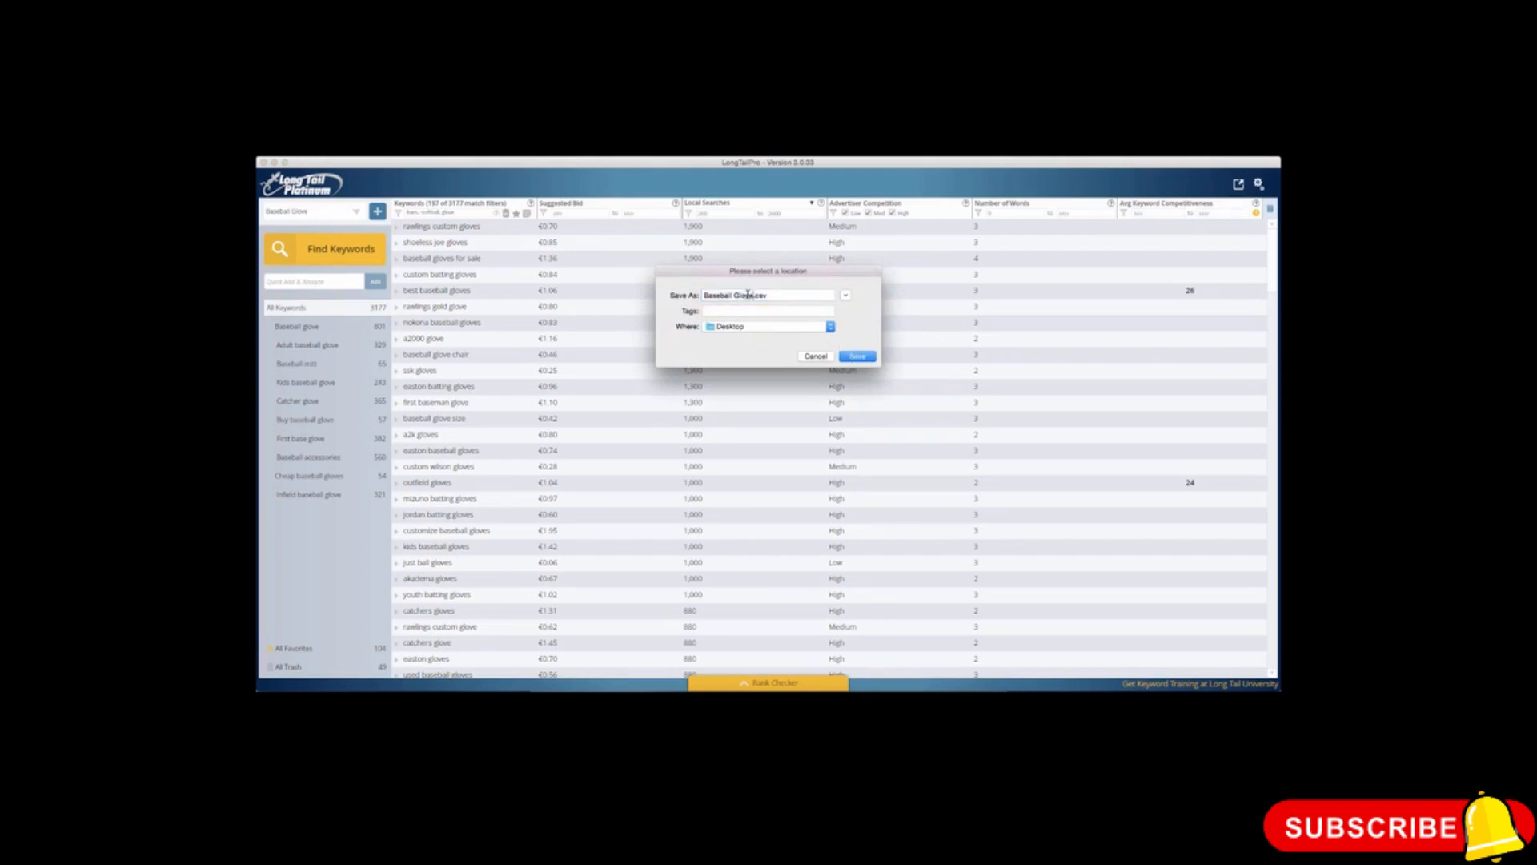
{"action": "type", "text": "197"}
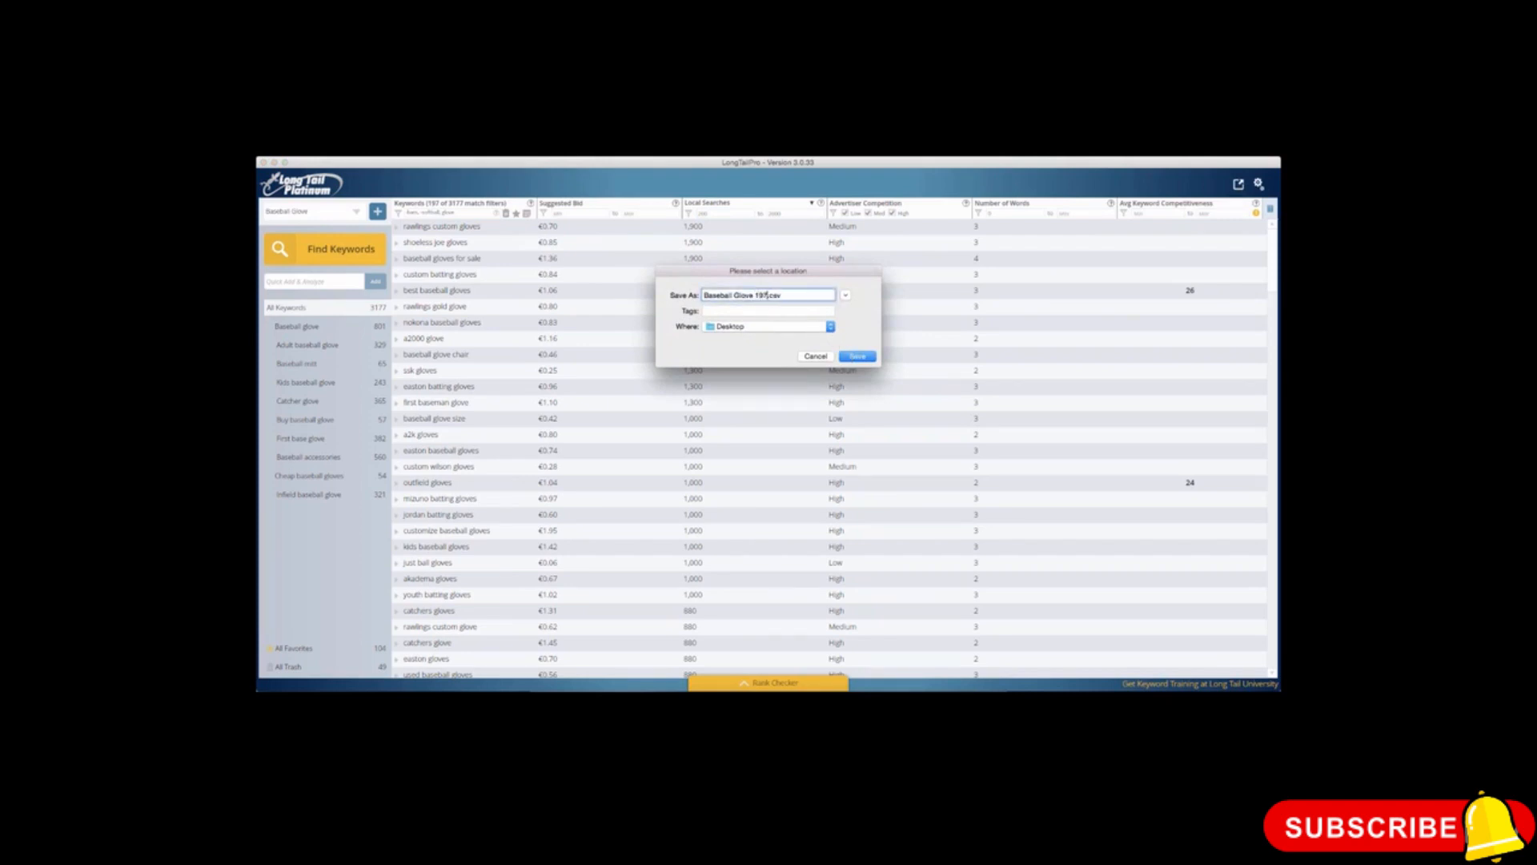
{"action": "left_click", "coordinate": [857, 357]}
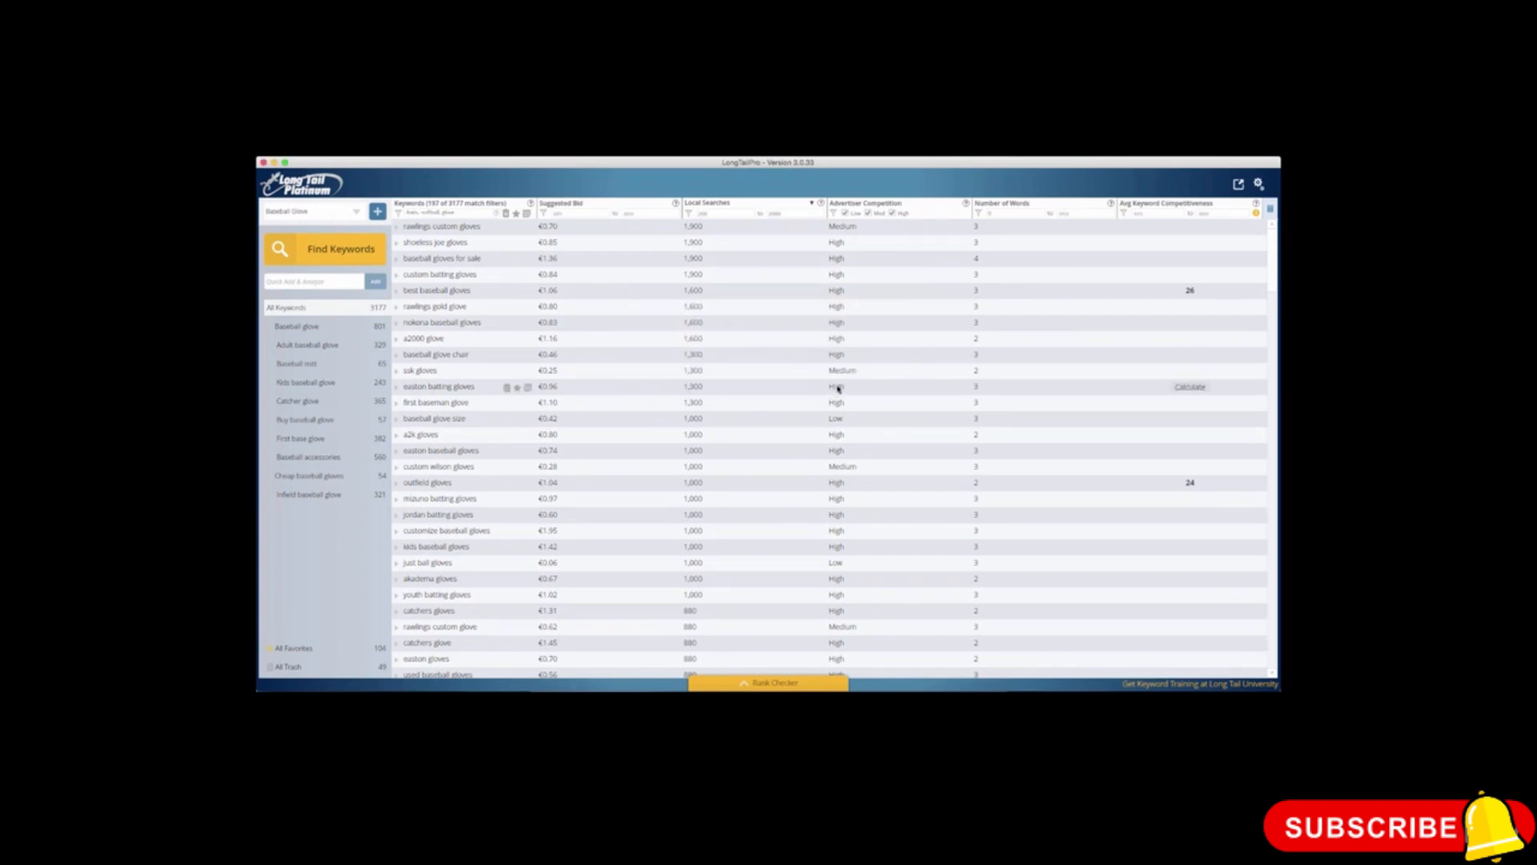
Step: Limit the keywords to a minimum of 3 words and export them to the Desktop as Baseball Glove 162.csv
{"action": "left_click", "coordinate": [1001, 214]}
{"action": "type", "text": "3"}
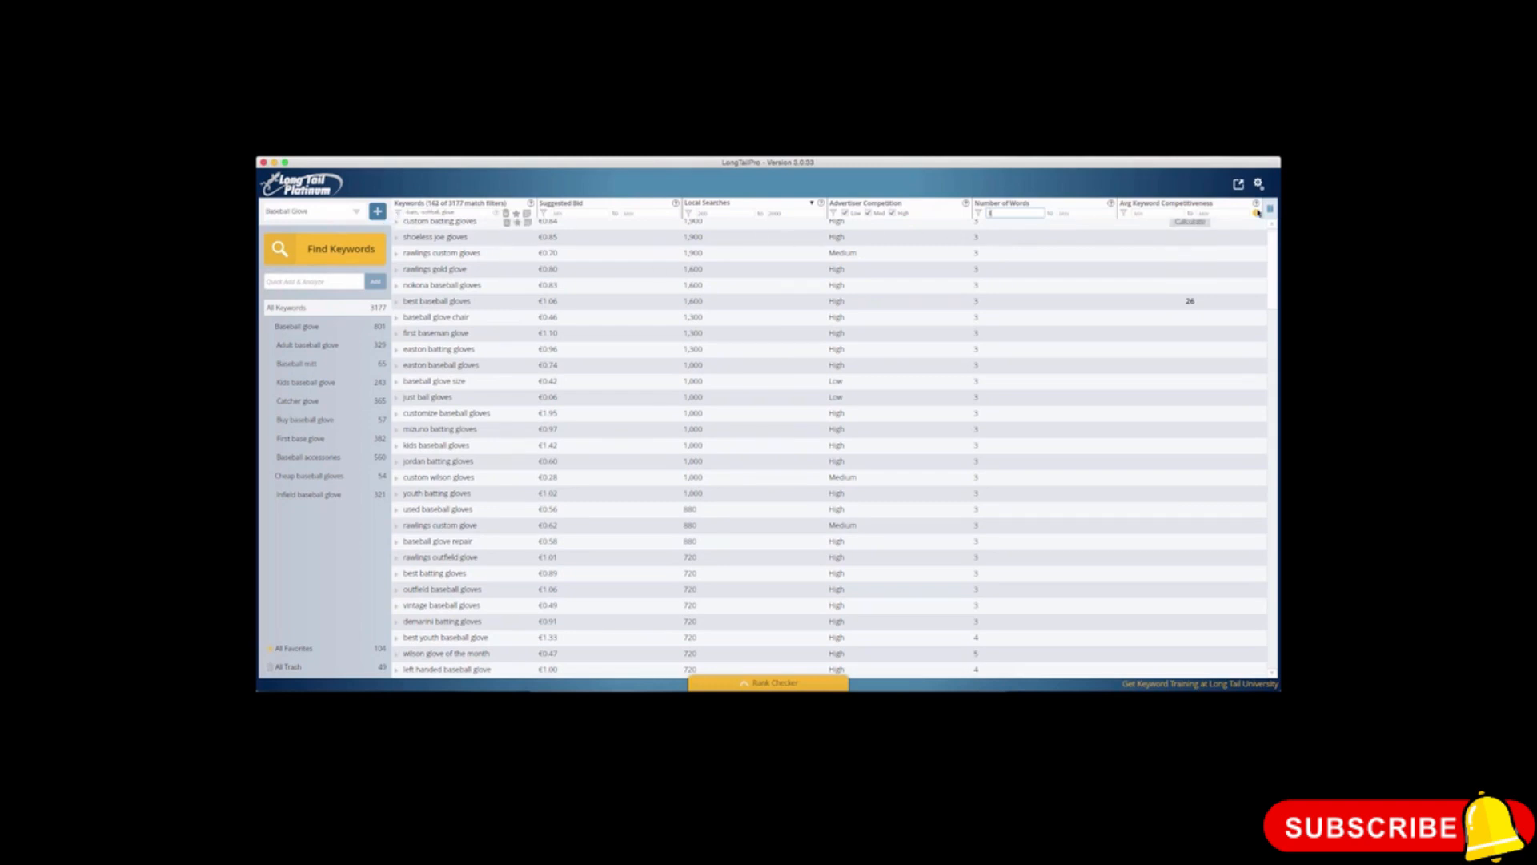
{"action": "left_click", "coordinate": [1239, 186]}
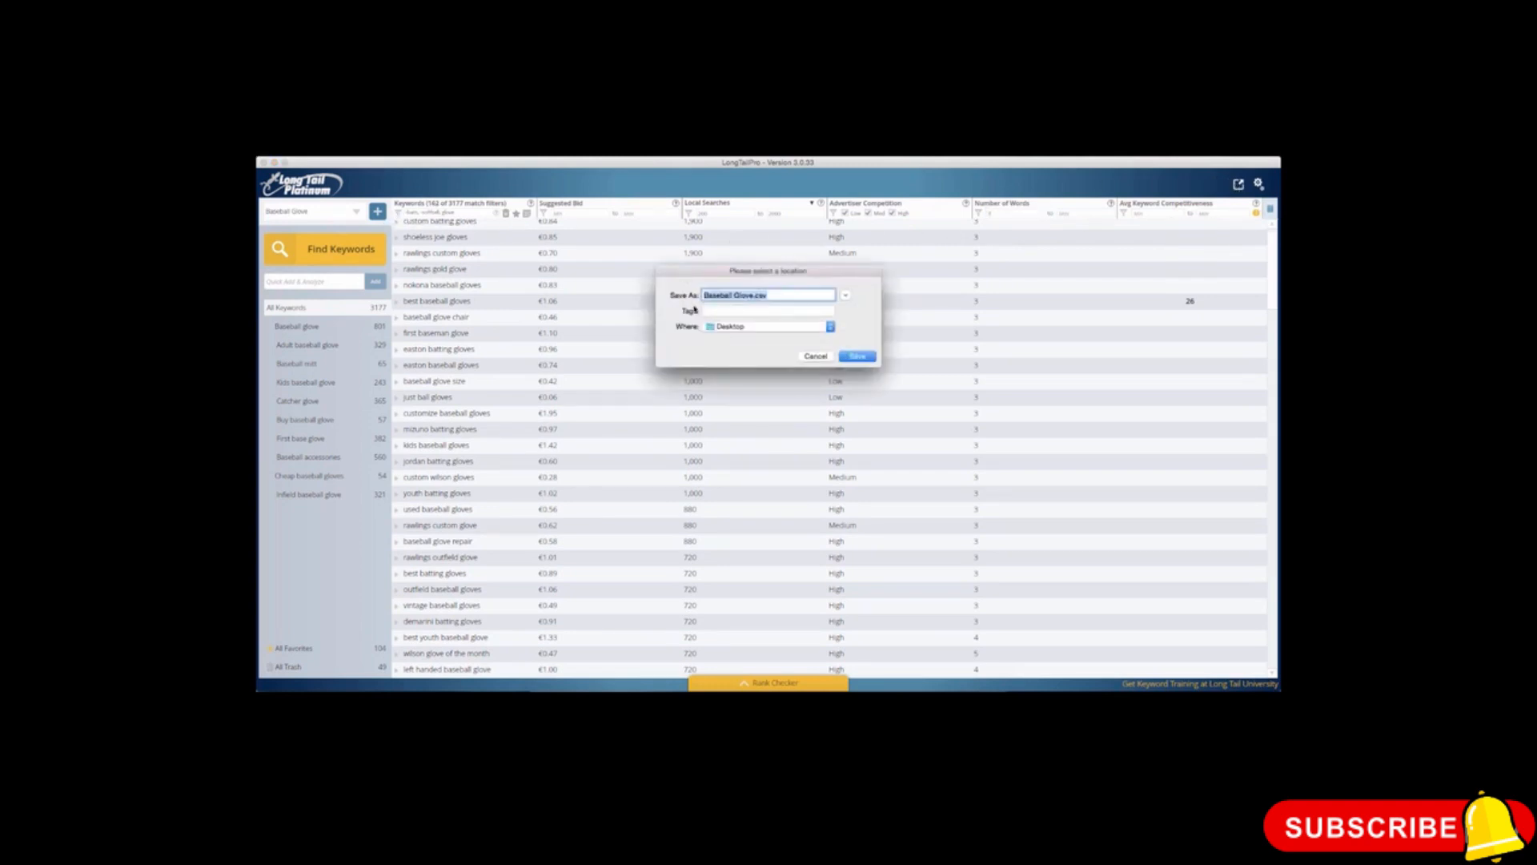
{"action": "left_click", "coordinate": [753, 294]}
{"action": "type", "text": "162"}
{"action": "left_click", "coordinate": [862, 357]}
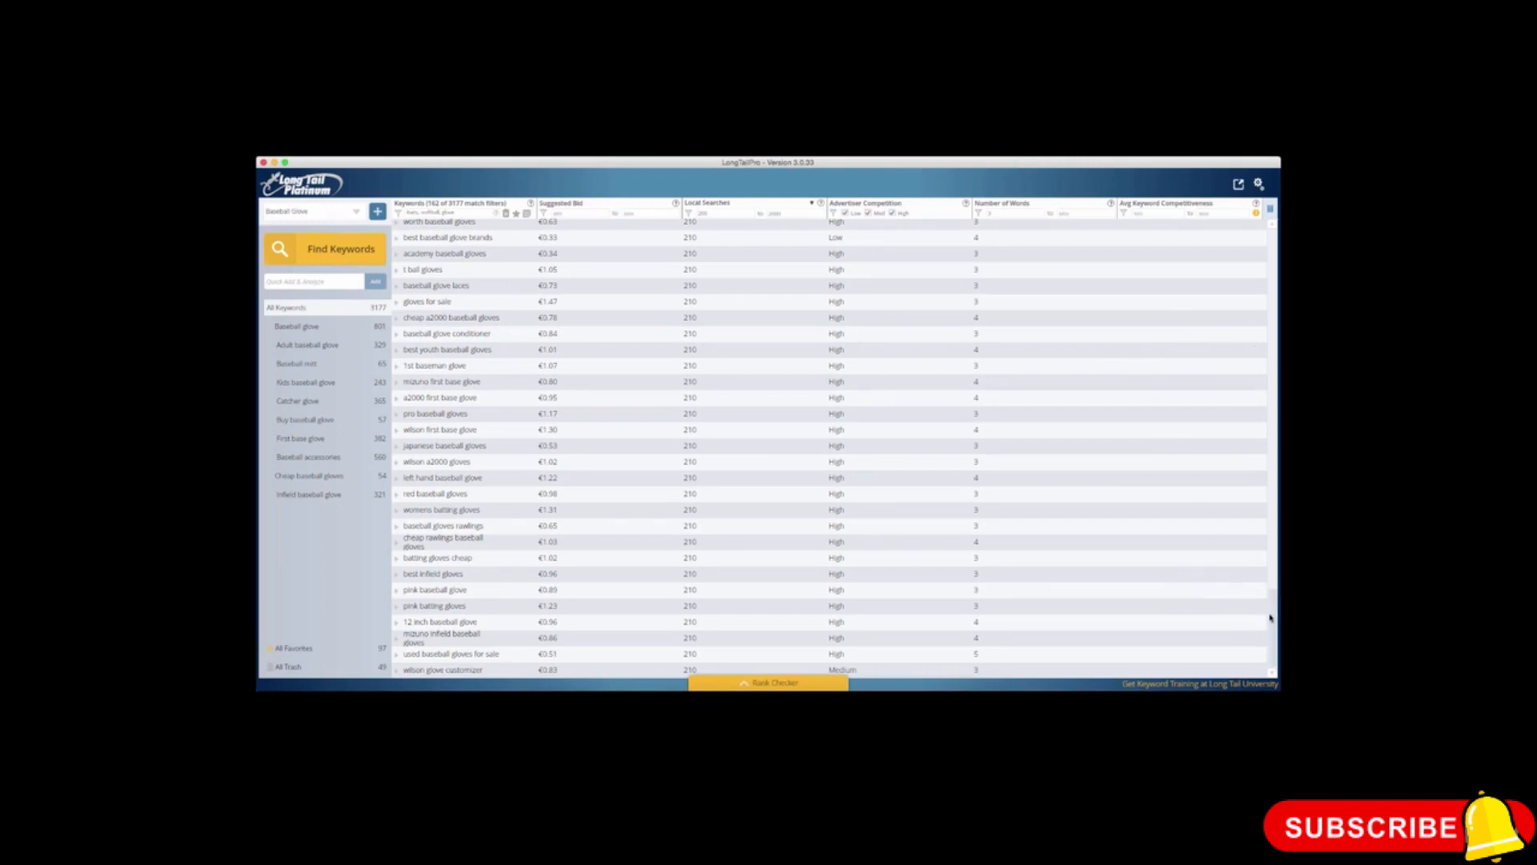
Step: Fetch the average keyword competitiveness for all filtered keywords that are still missing it
{"action": "scroll", "coordinate": [1271, 620], "scroll_direction": "down", "scroll_amount": 1}
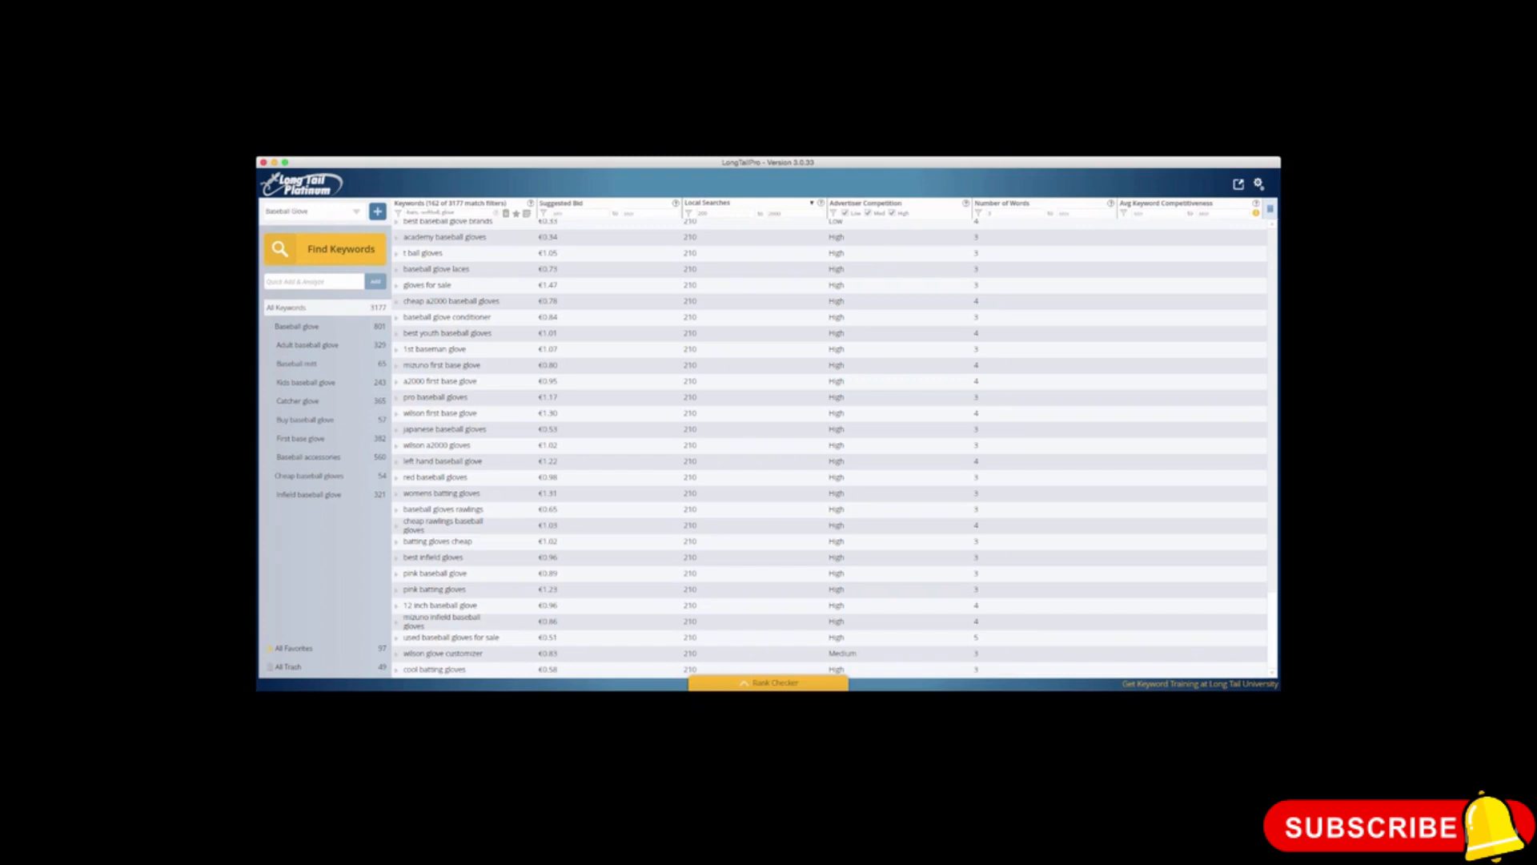
{"action": "left_click", "coordinate": [1256, 213]}
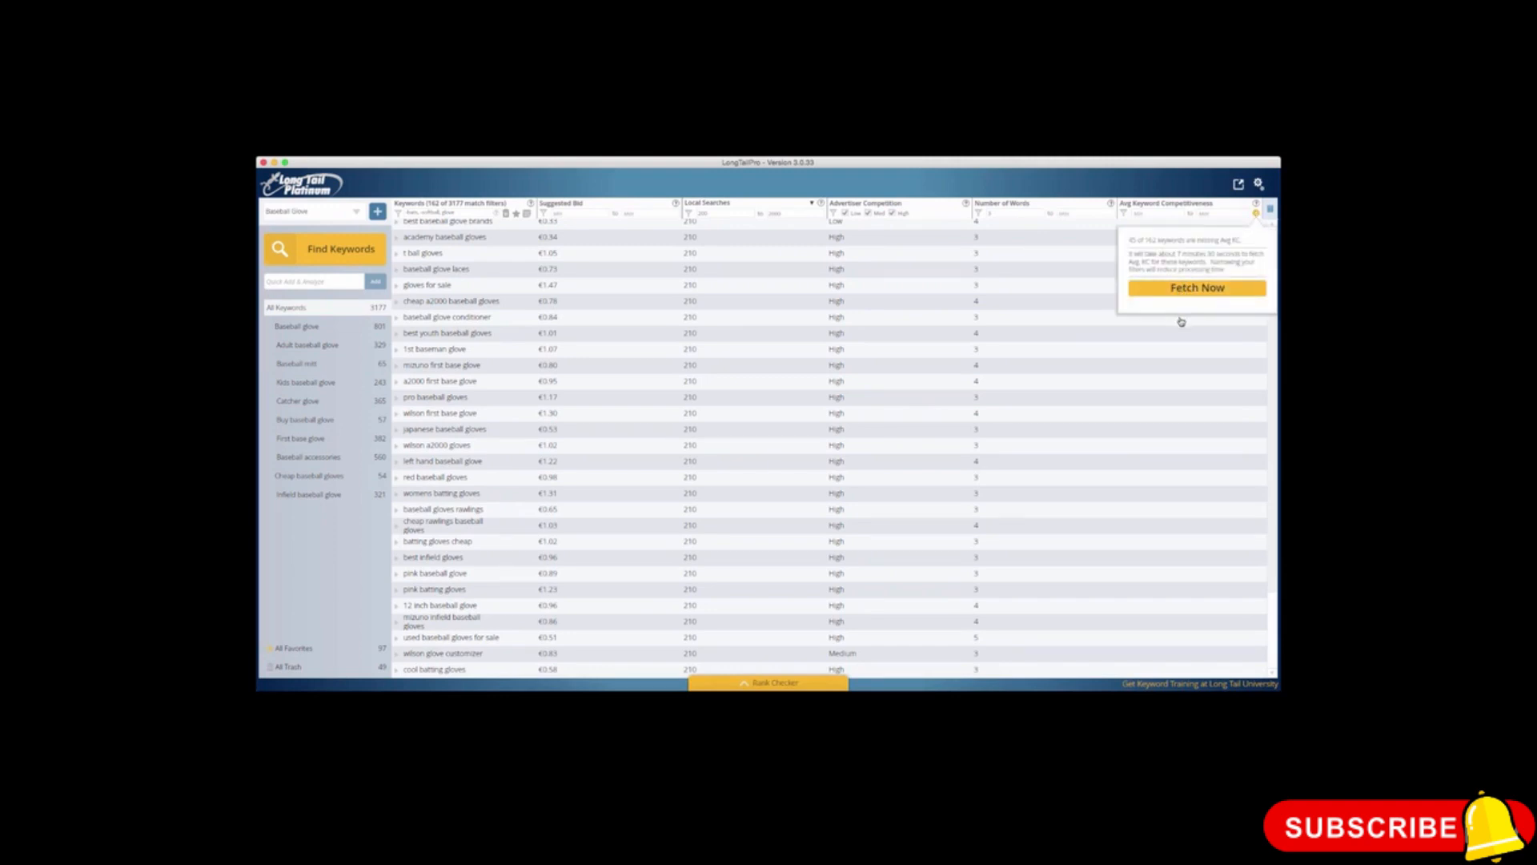
{"action": "left_click", "coordinate": [1170, 288]}
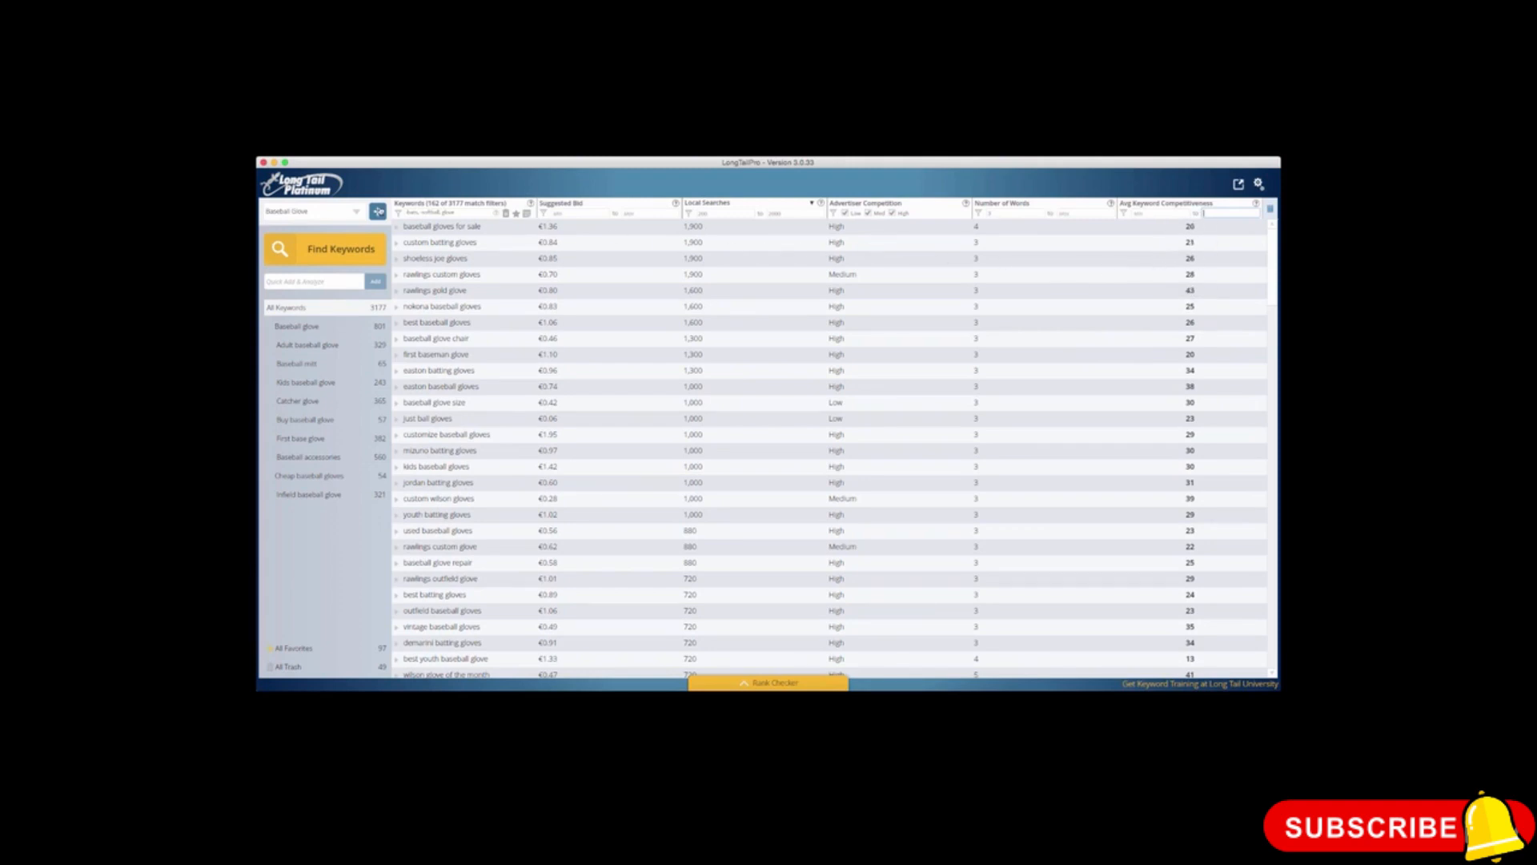
Step: Examine the ranking pages and their competitiveness metrics for "baseball gloves for sale"
{"action": "left_click", "coordinate": [433, 231]}
{"action": "left_click", "coordinate": [433, 229]}
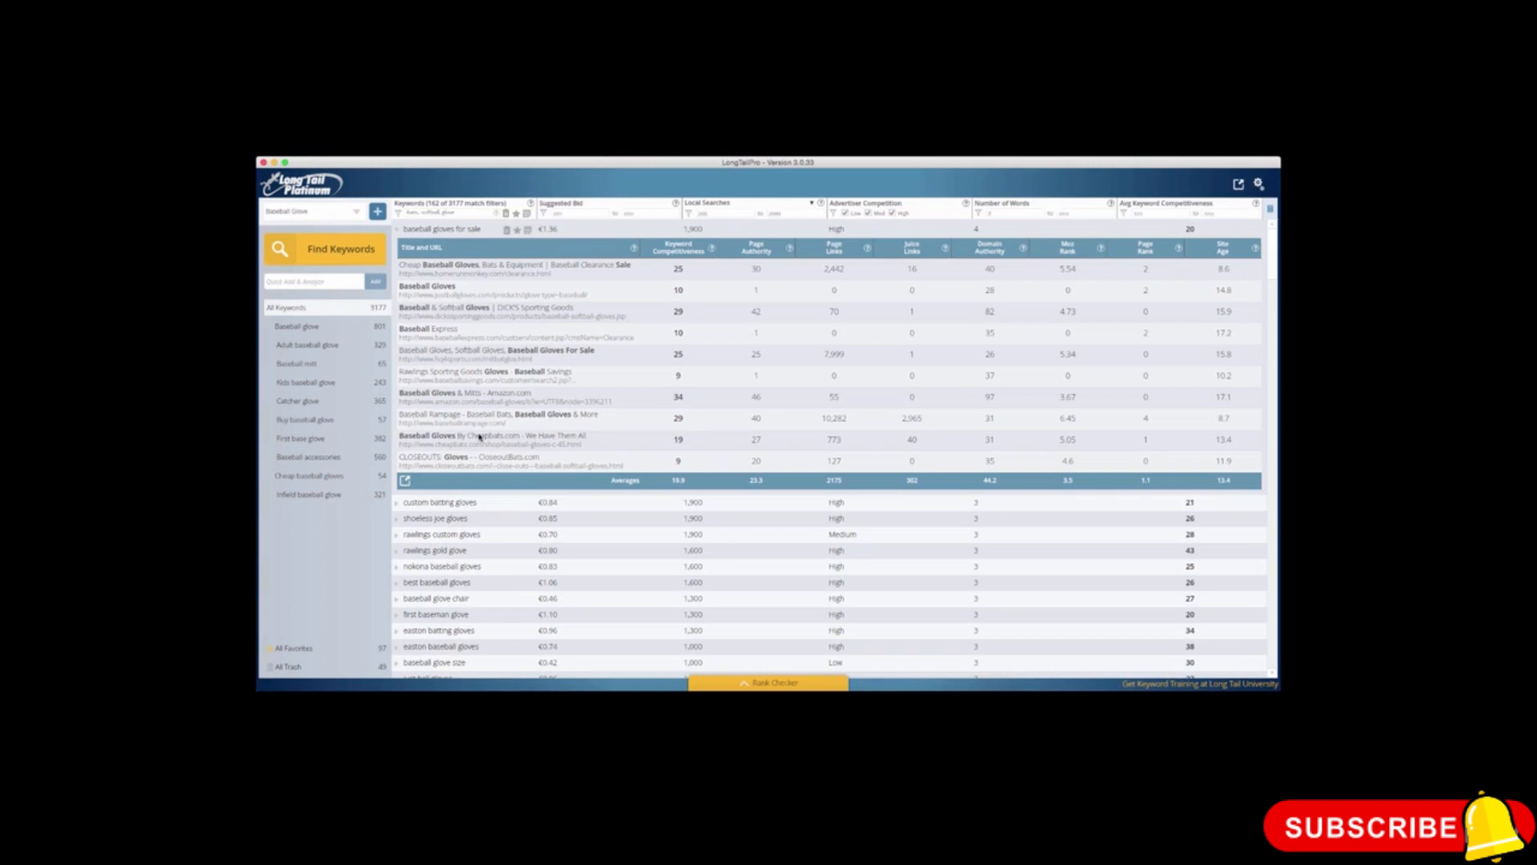
{"action": "left_click", "coordinate": [397, 229]}
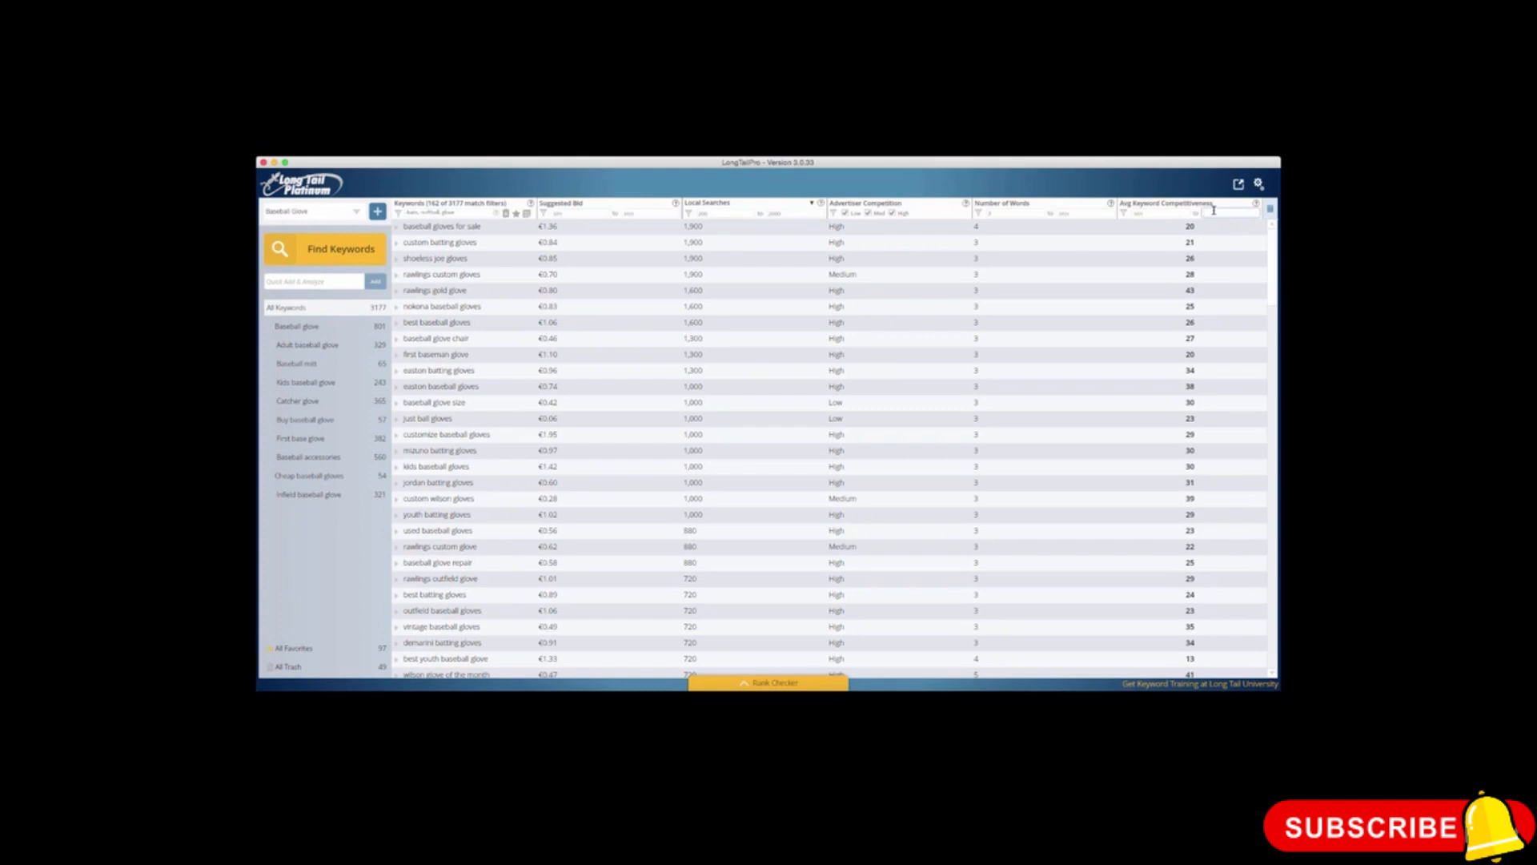
Step: Limit the average keyword competitiveness to a maximum of 30 and export the keywords to the Desktop as Baseball Glove 124.csv
{"action": "type", "text": "30"}
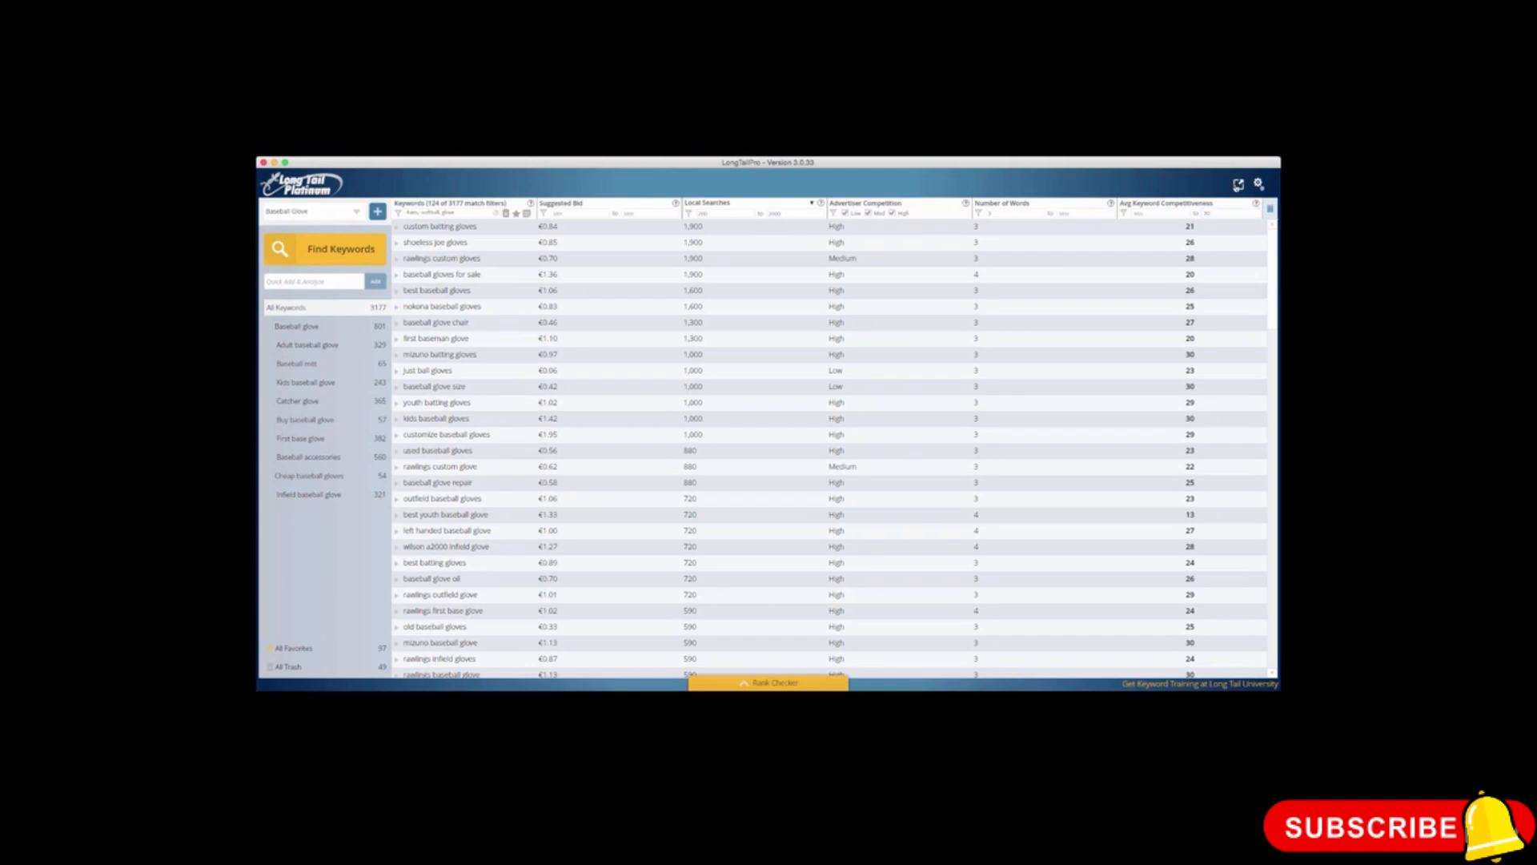
{"action": "left_click", "coordinate": [1239, 185]}
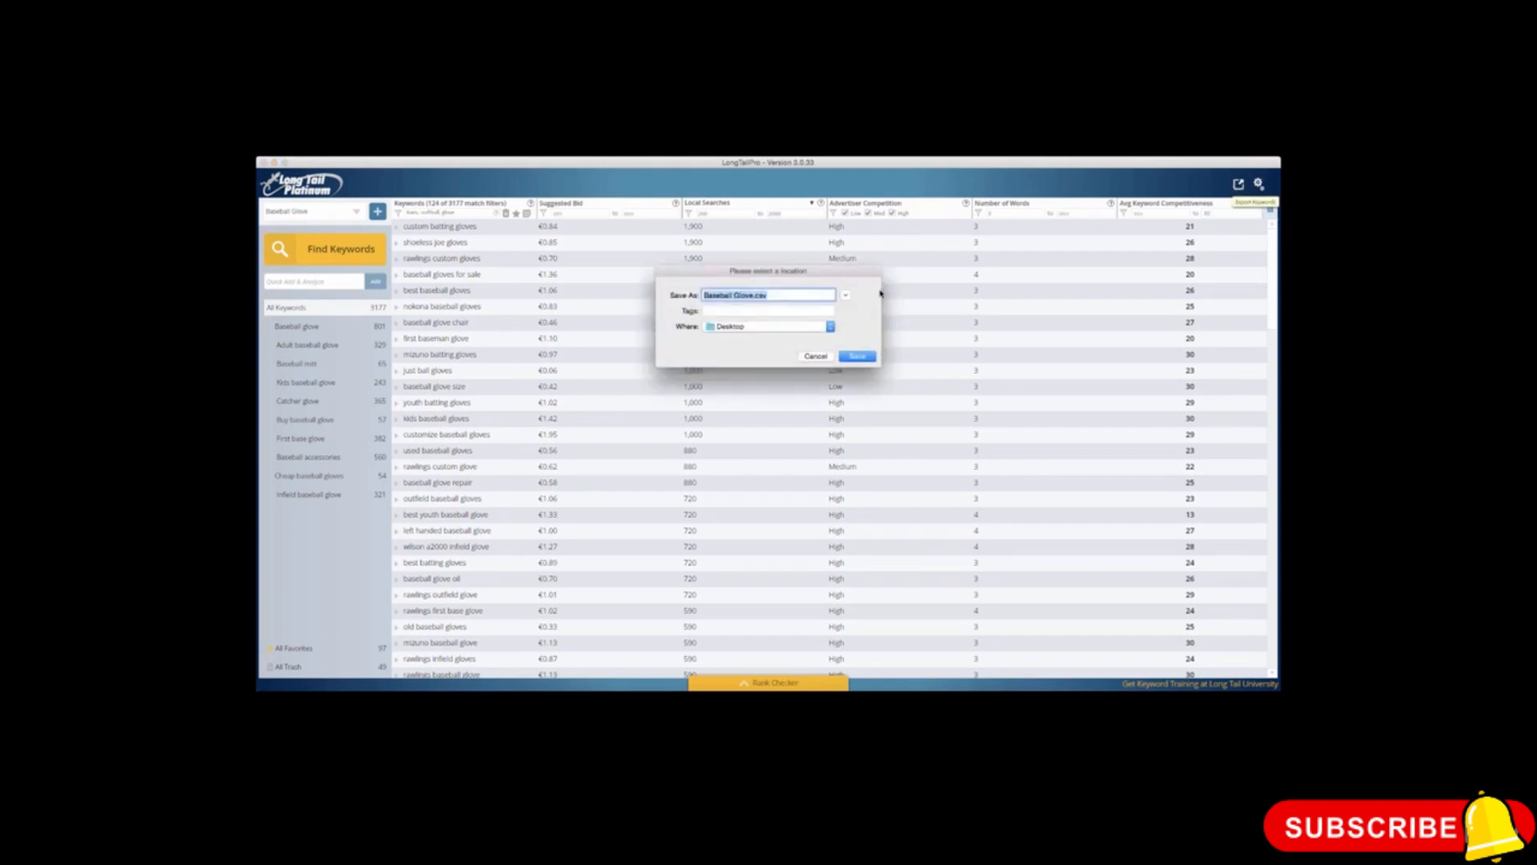
{"action": "left_click", "coordinate": [753, 296]}
{"action": "type", "text": "124"}
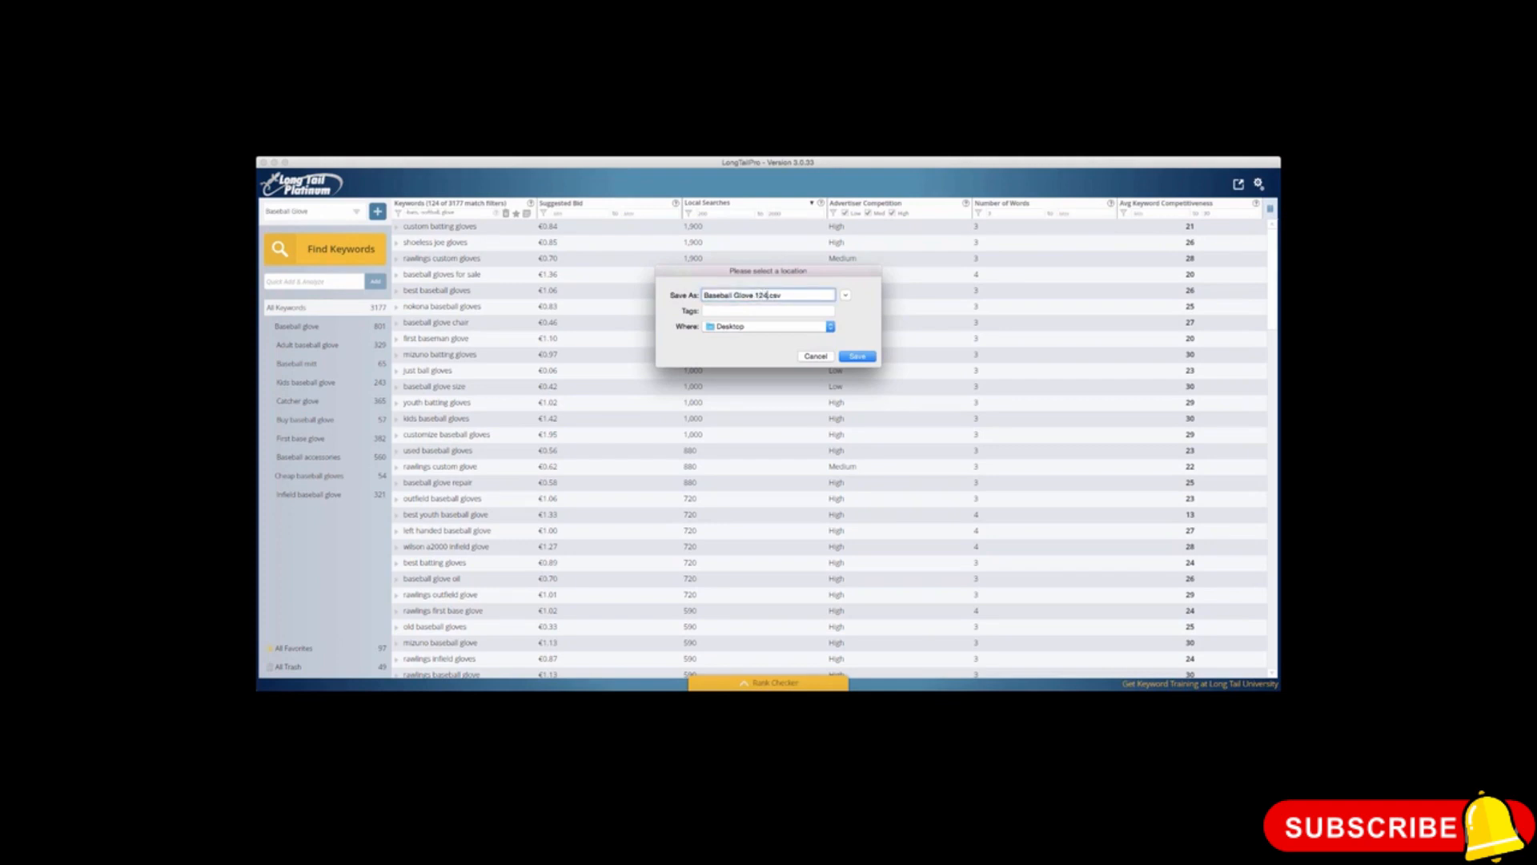
{"action": "left_click", "coordinate": [855, 357]}
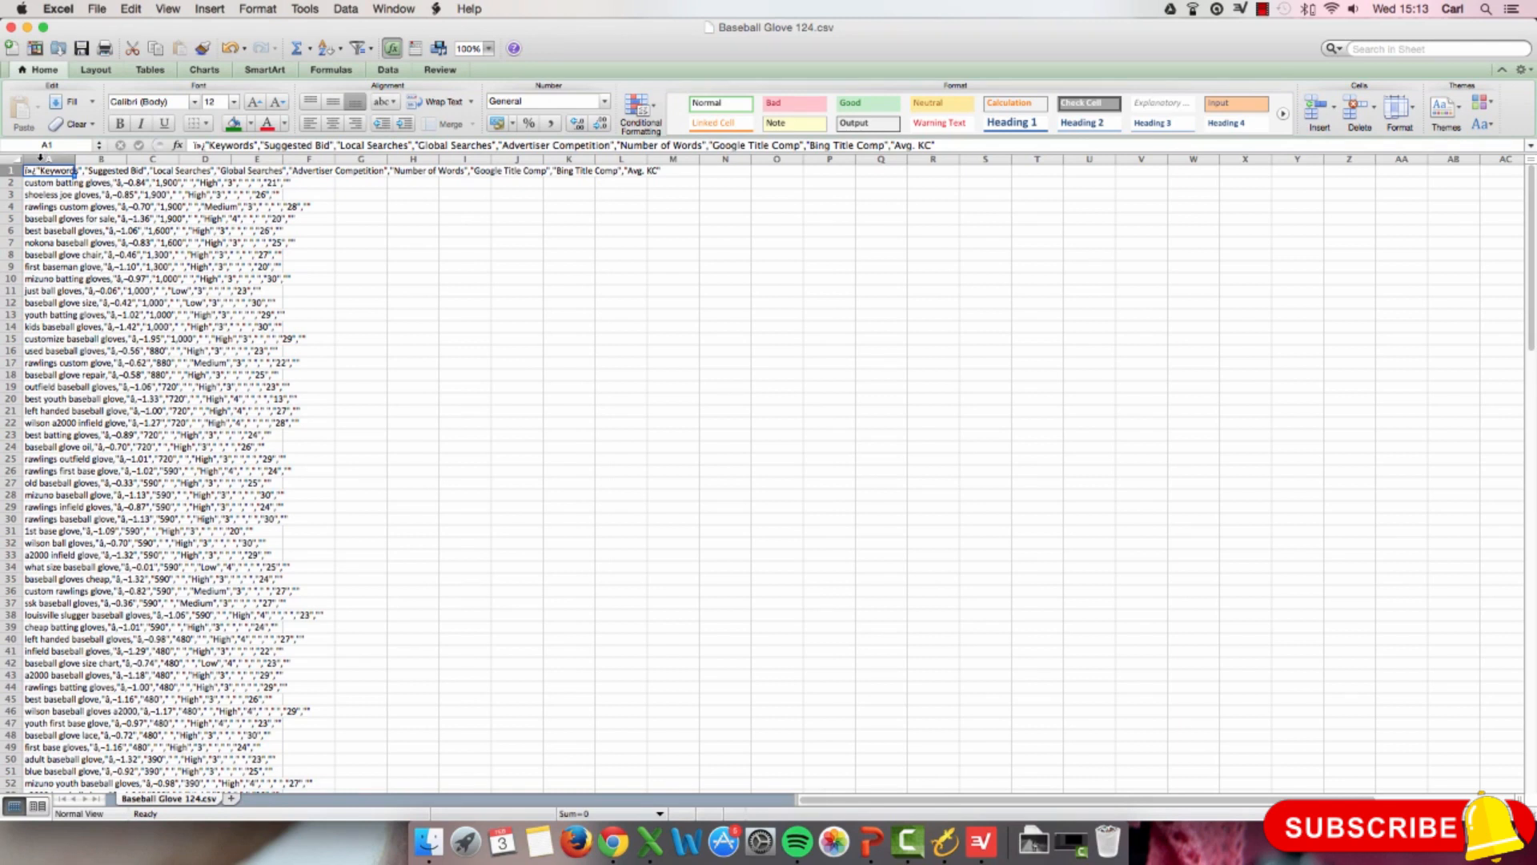
Step: In Excel, split column A of Baseball Glove 124.csv into columns at tabs and commas, and autofit all column widths
{"action": "left_click", "coordinate": [40, 158]}
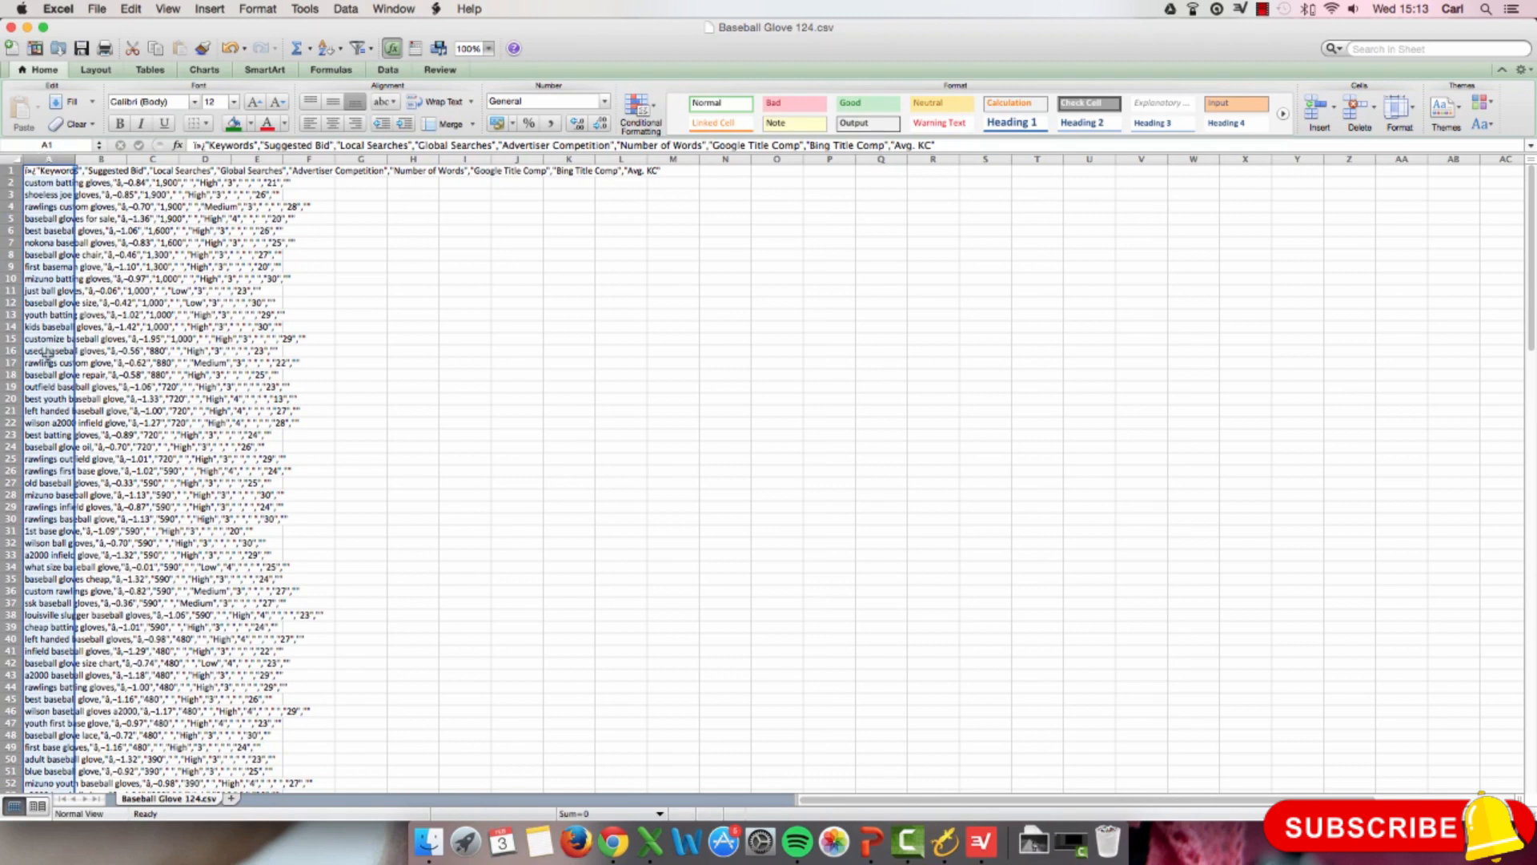
{"action": "left_click", "coordinate": [388, 70]}
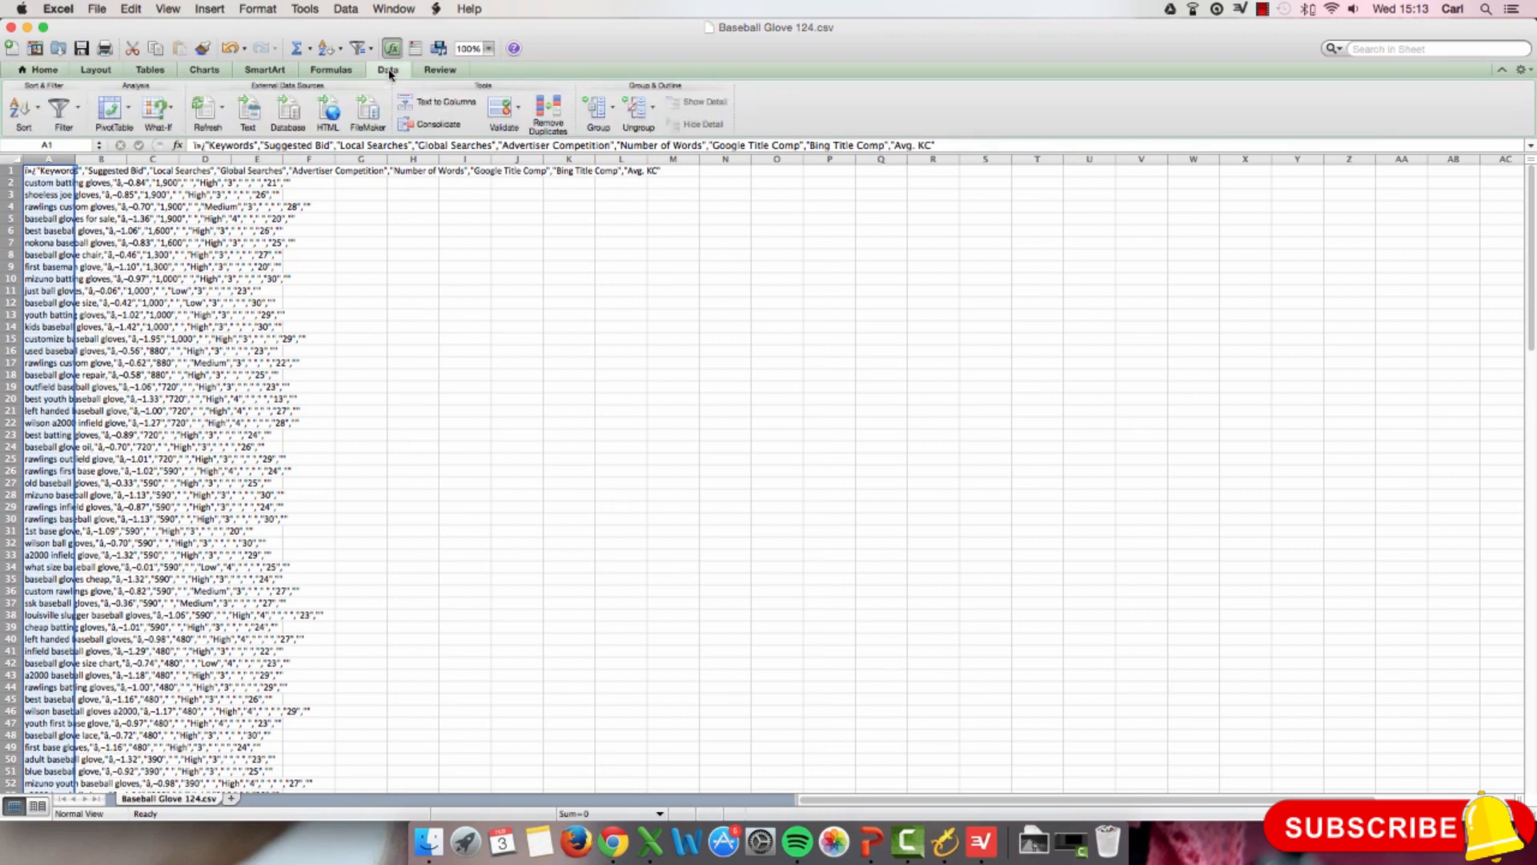
{"action": "left_click", "coordinate": [440, 103]}
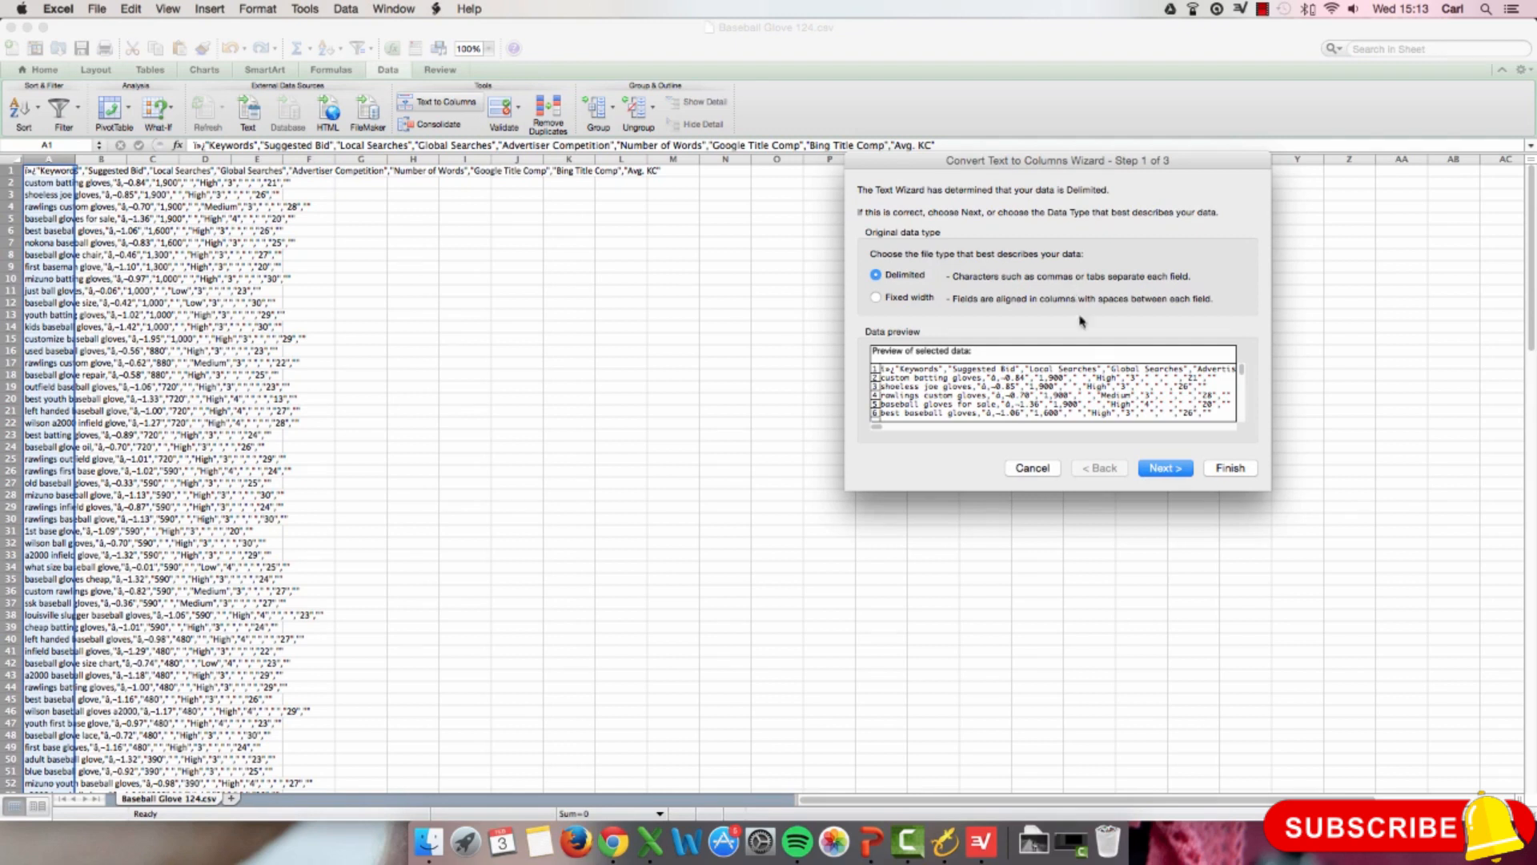
{"action": "left_click", "coordinate": [1158, 471]}
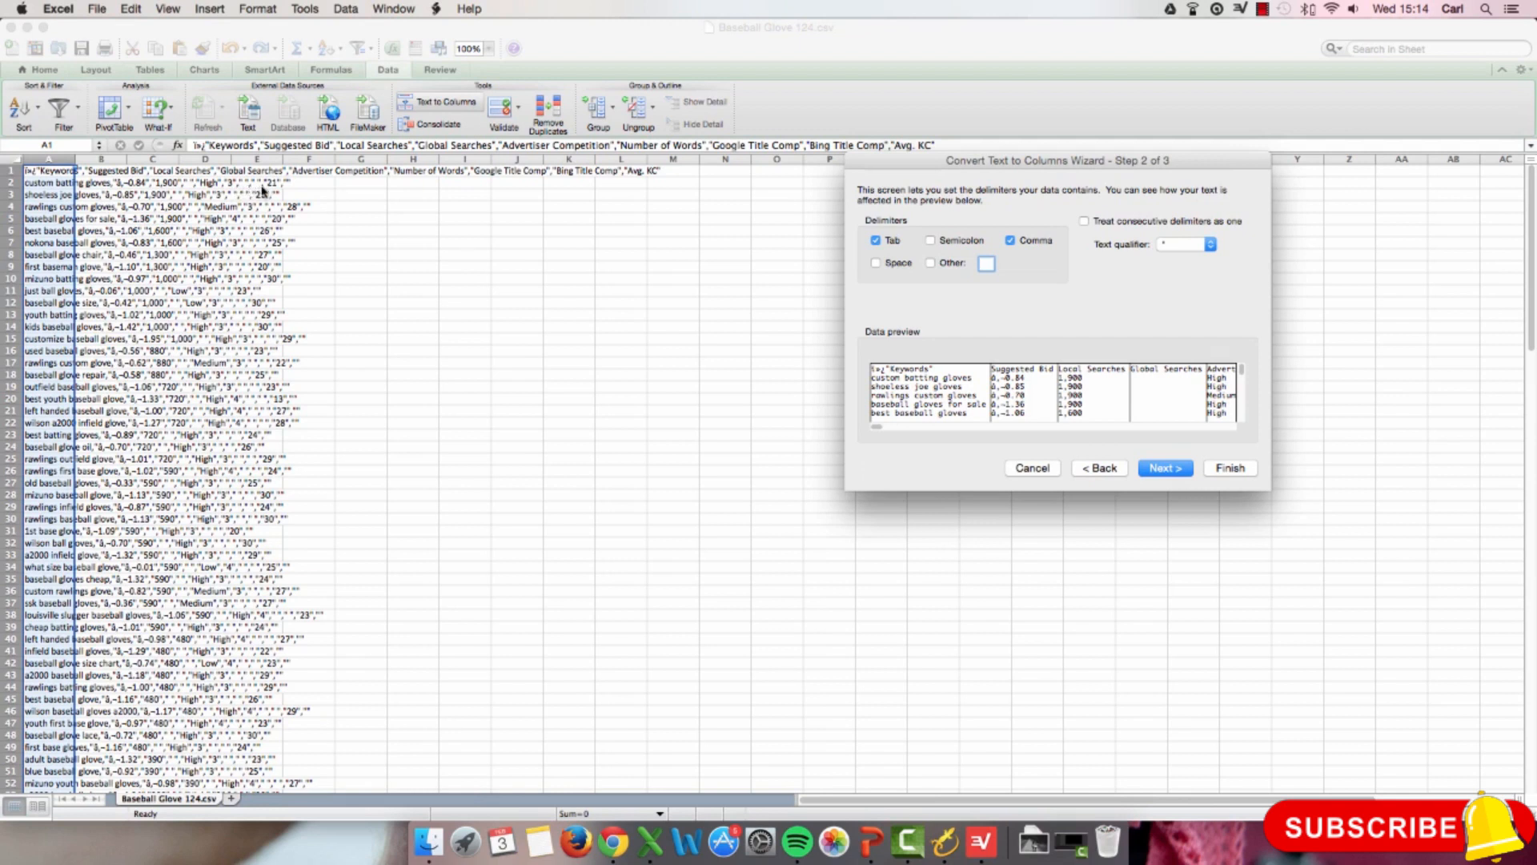
{"action": "left_click", "coordinate": [1012, 241]}
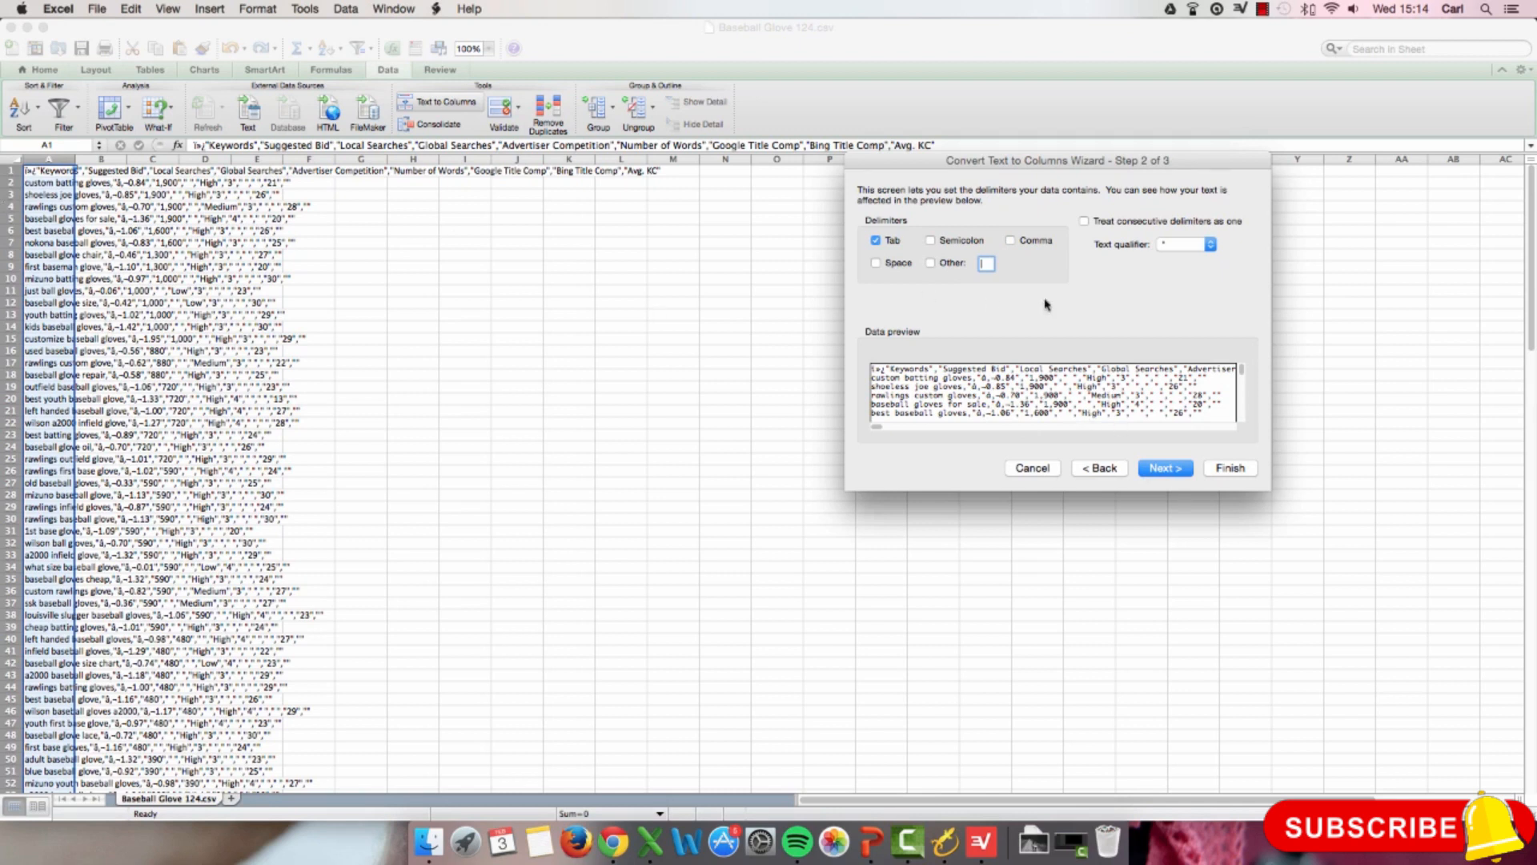
{"action": "left_click", "coordinate": [1011, 242]}
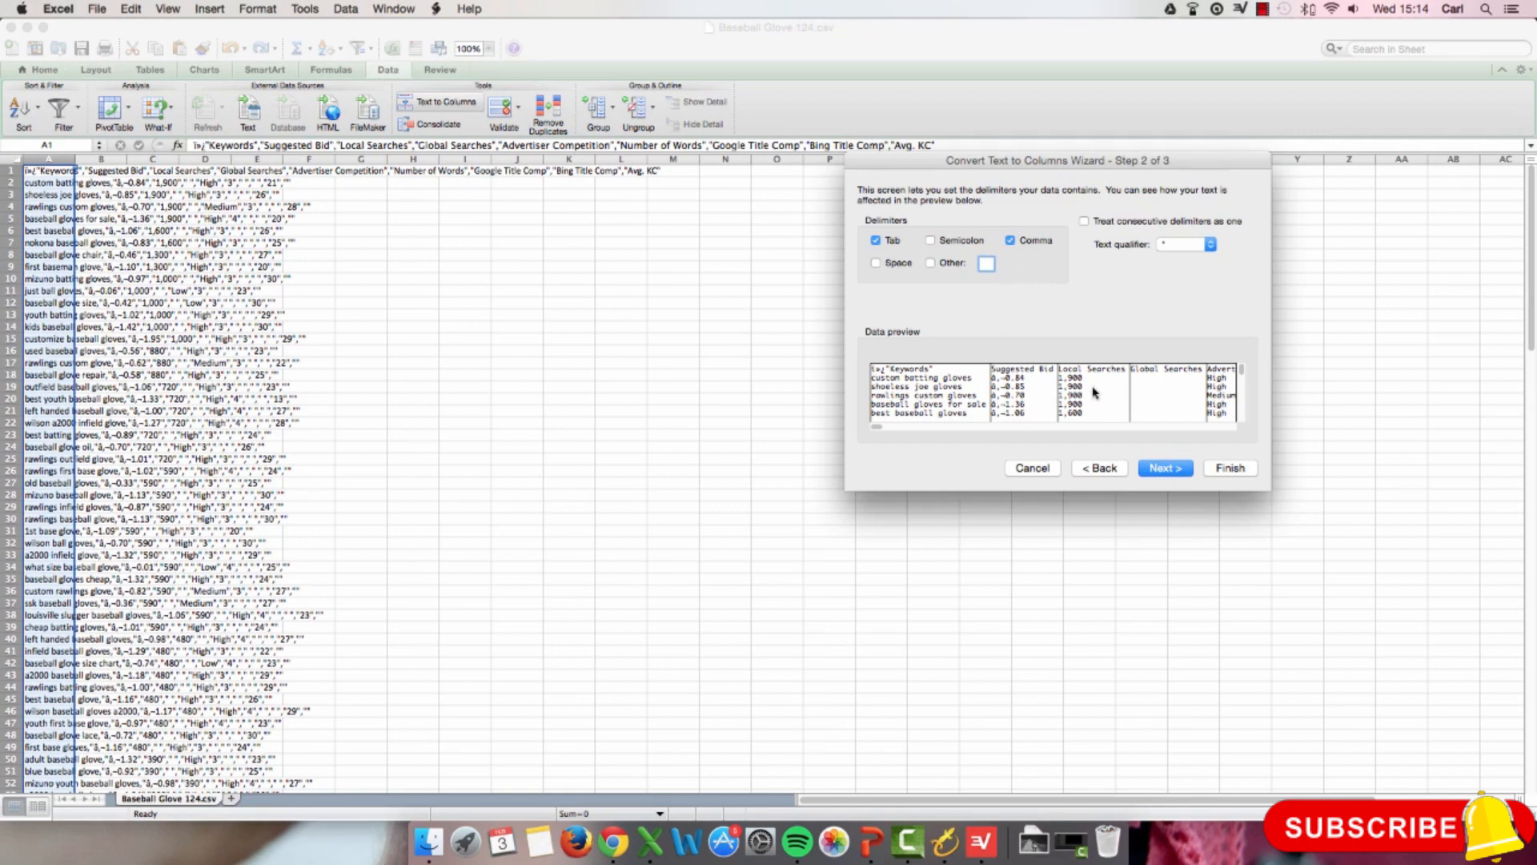
{"action": "left_click", "coordinate": [1191, 473]}
{"action": "left_click", "coordinate": [1219, 470]}
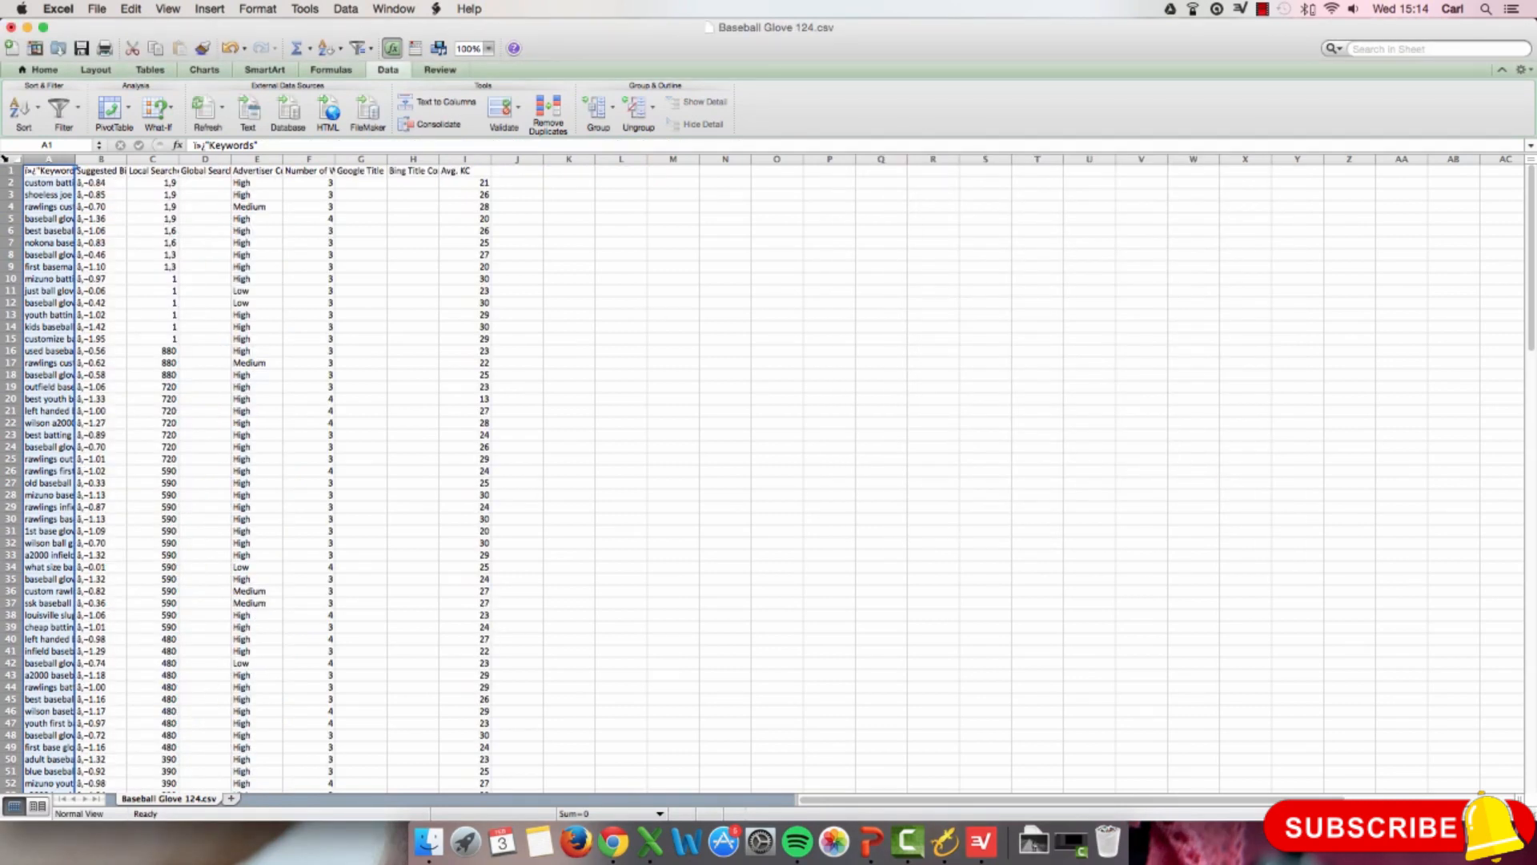
{"action": "left_click", "coordinate": [10, 159]}
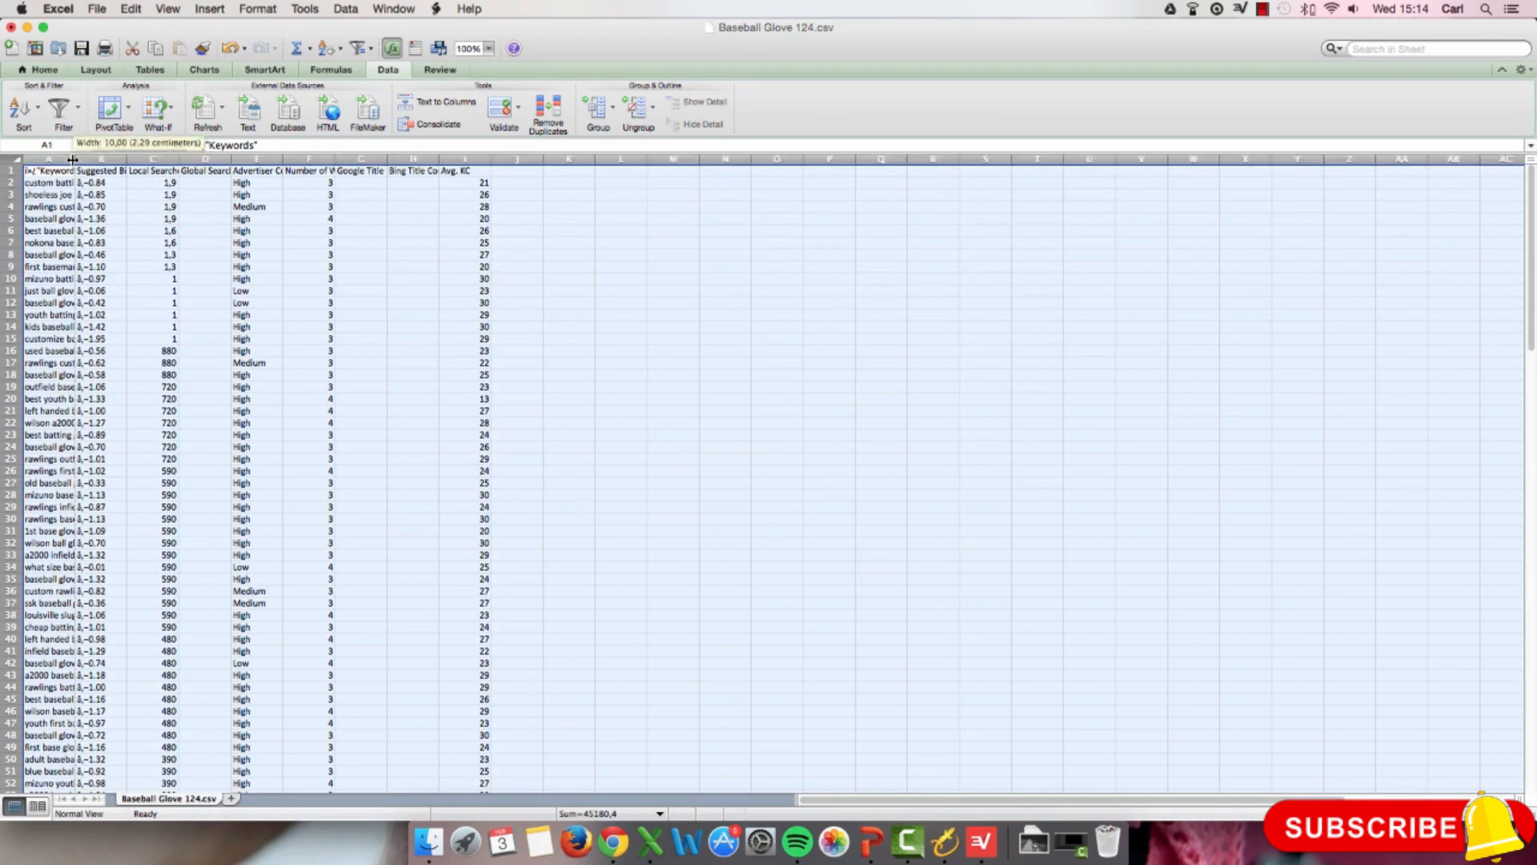
{"action": "double_click", "coordinate": [75, 160]}
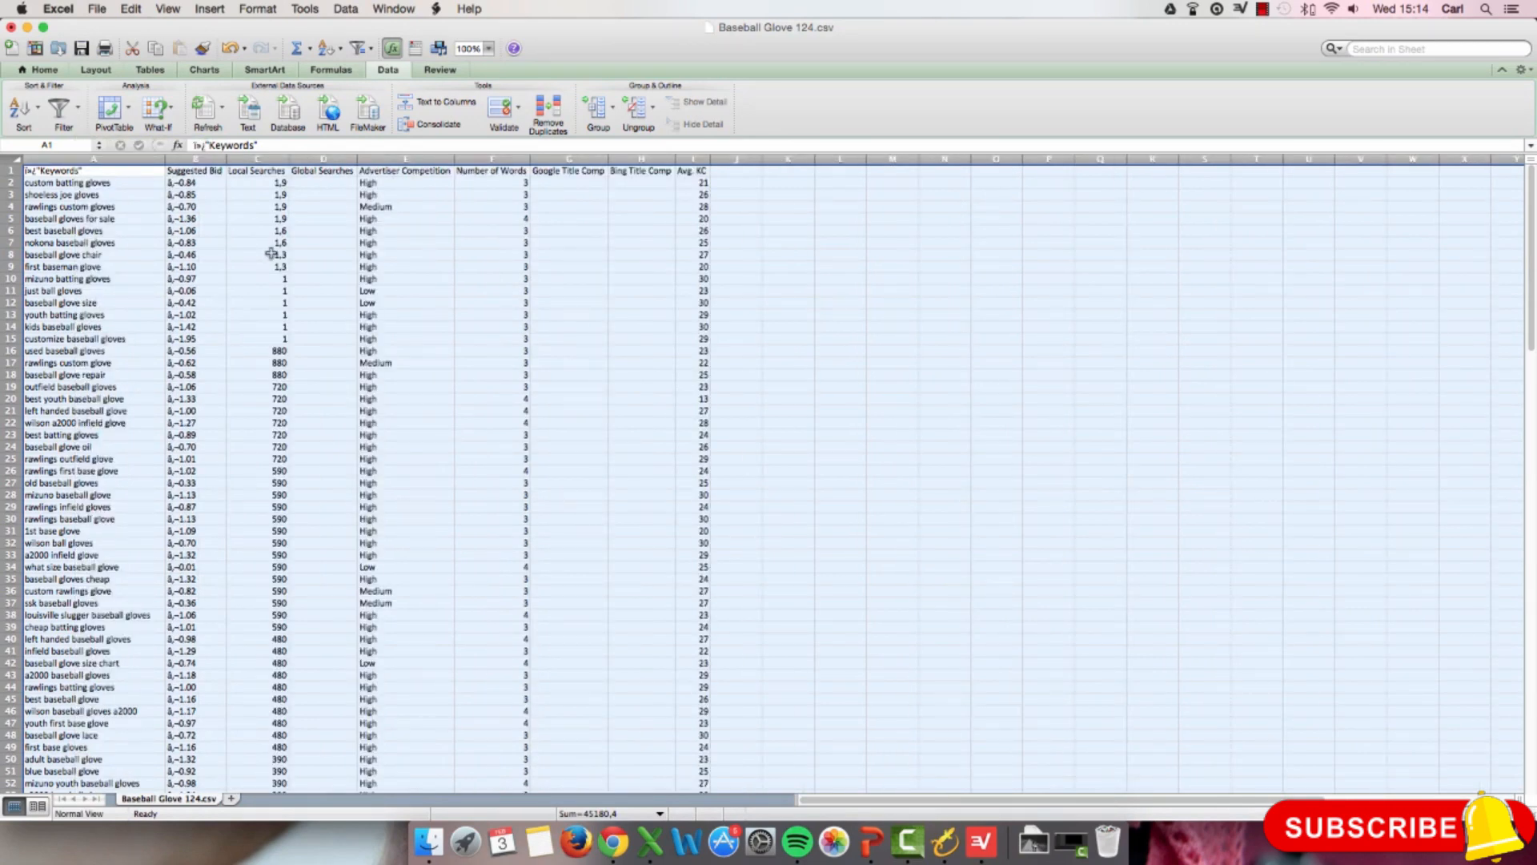